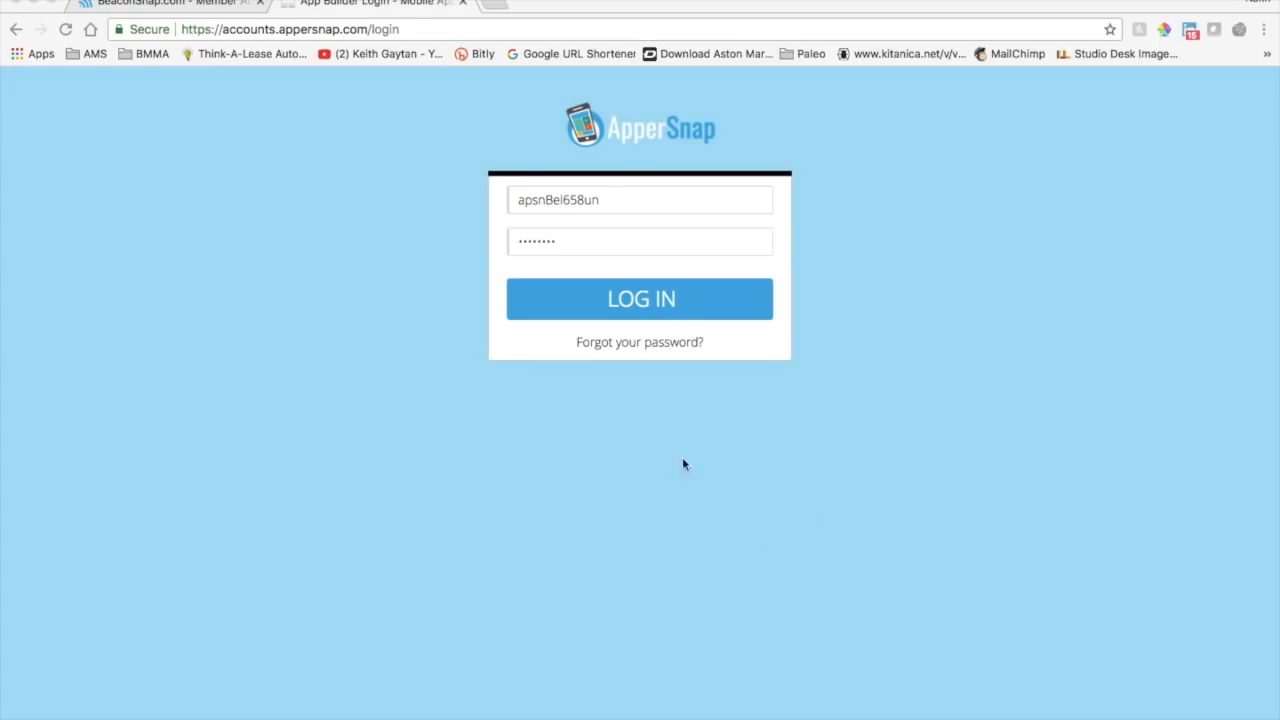
Log in to the app builder with the filled-in credentials and choose School as the app's industry.
left_click(639, 304)
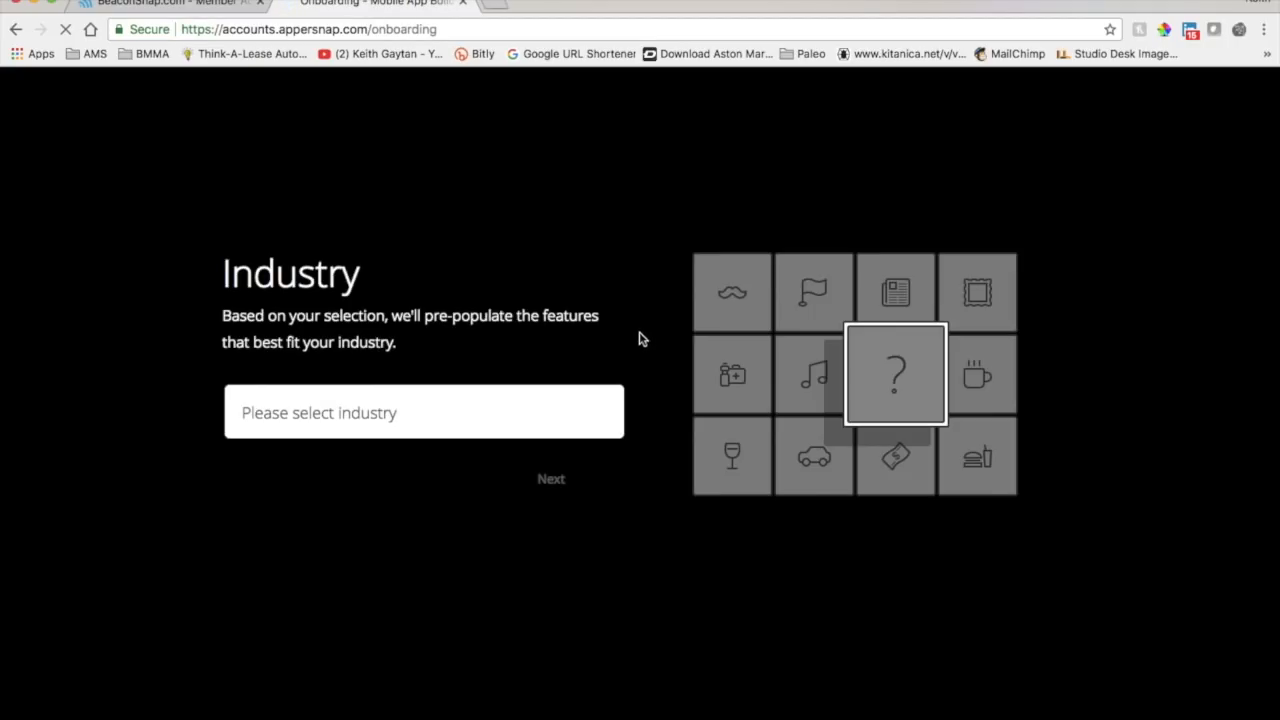
left_click(601, 416)
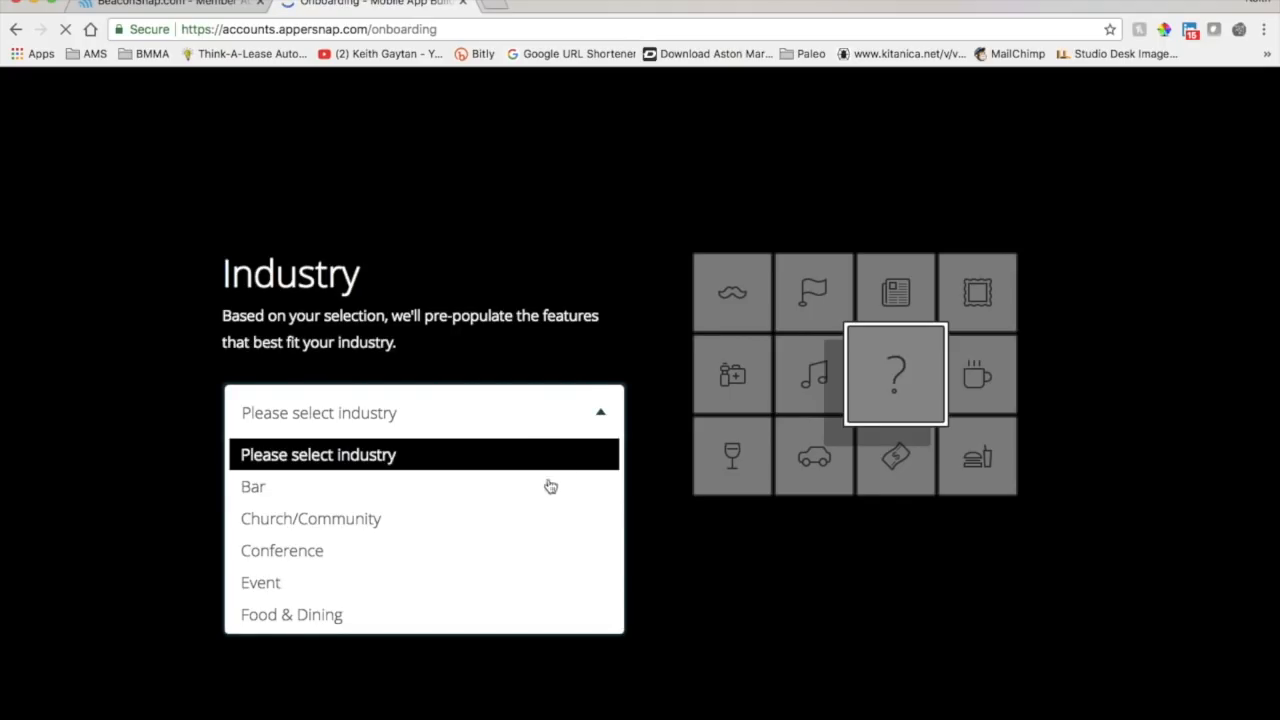
scroll(528, 515, "down", 1)
scroll(528, 515, "down", 6)
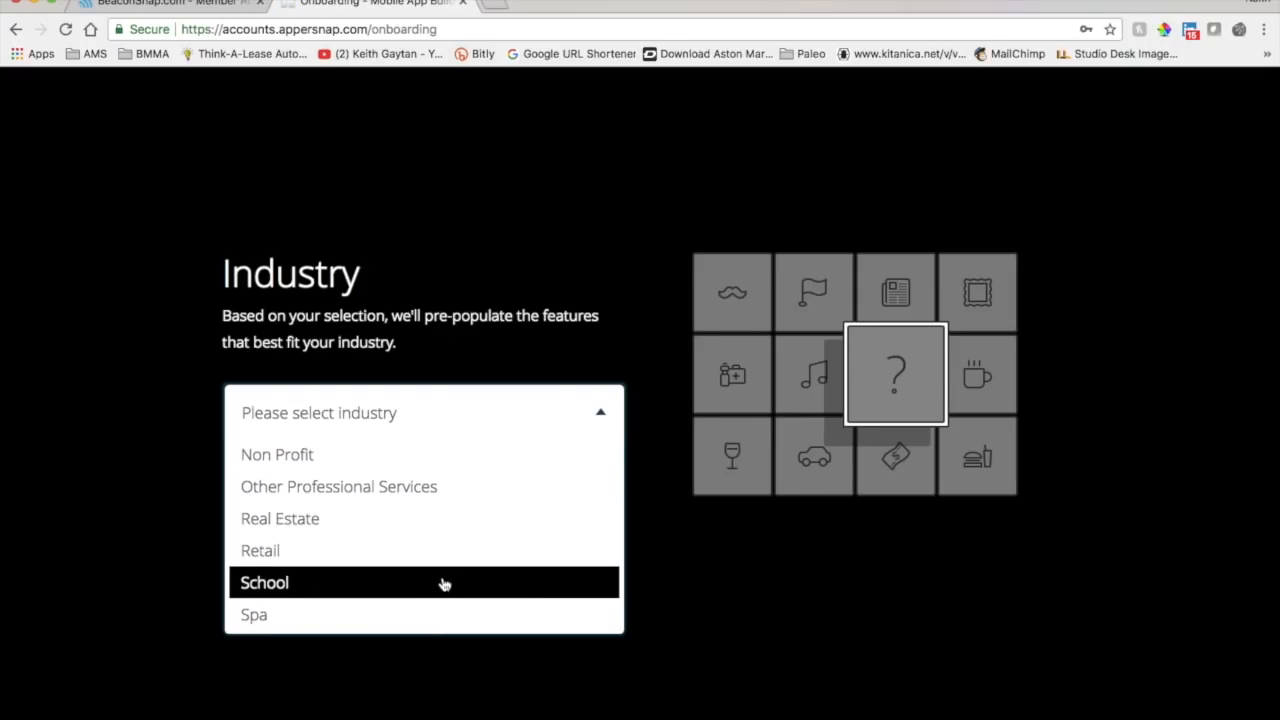
left_click(390, 586)
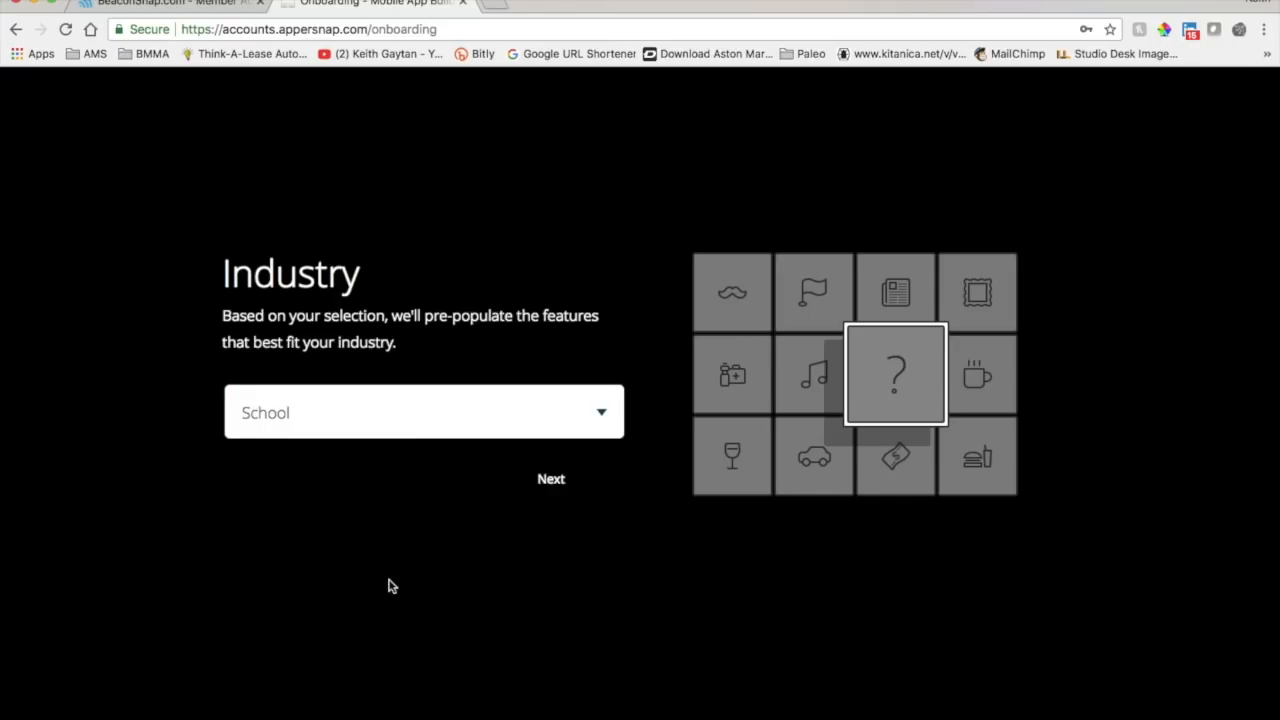
left_click(551, 481)
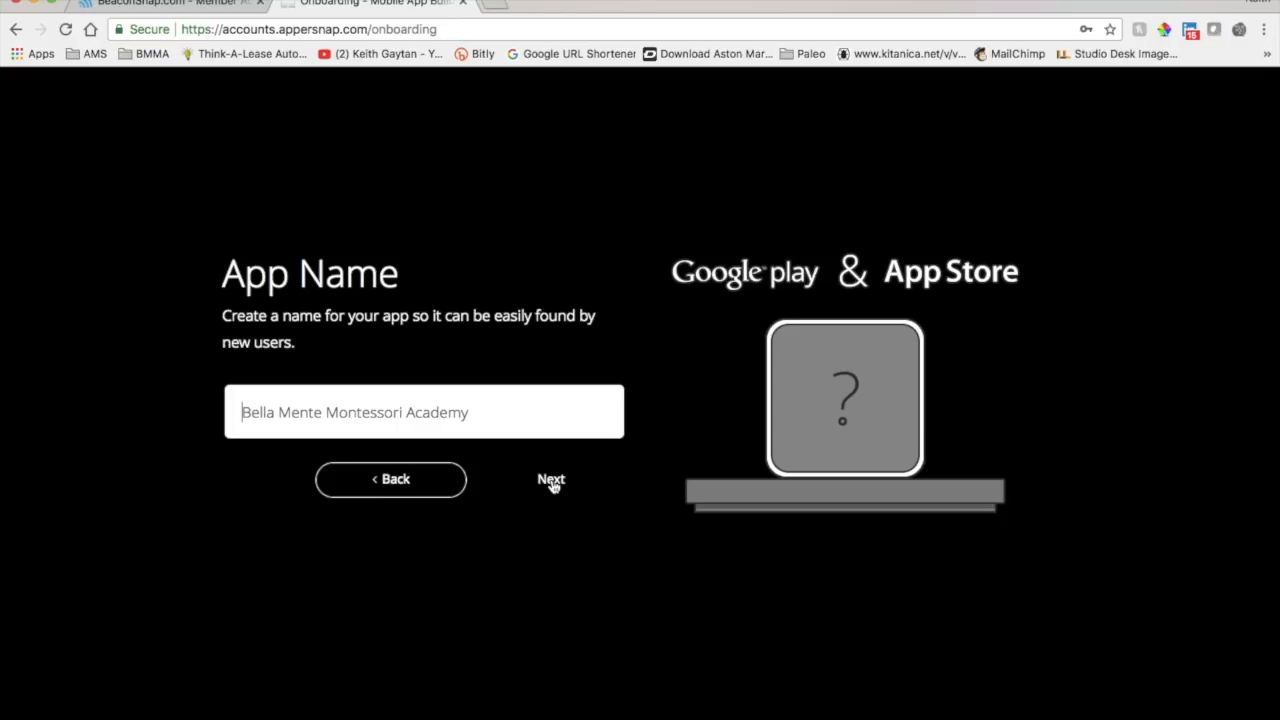
Accept Bella Mente Montessori Academy as the app name, set the app icon name to BMMA and continue to the starter sets.
left_click(551, 480)
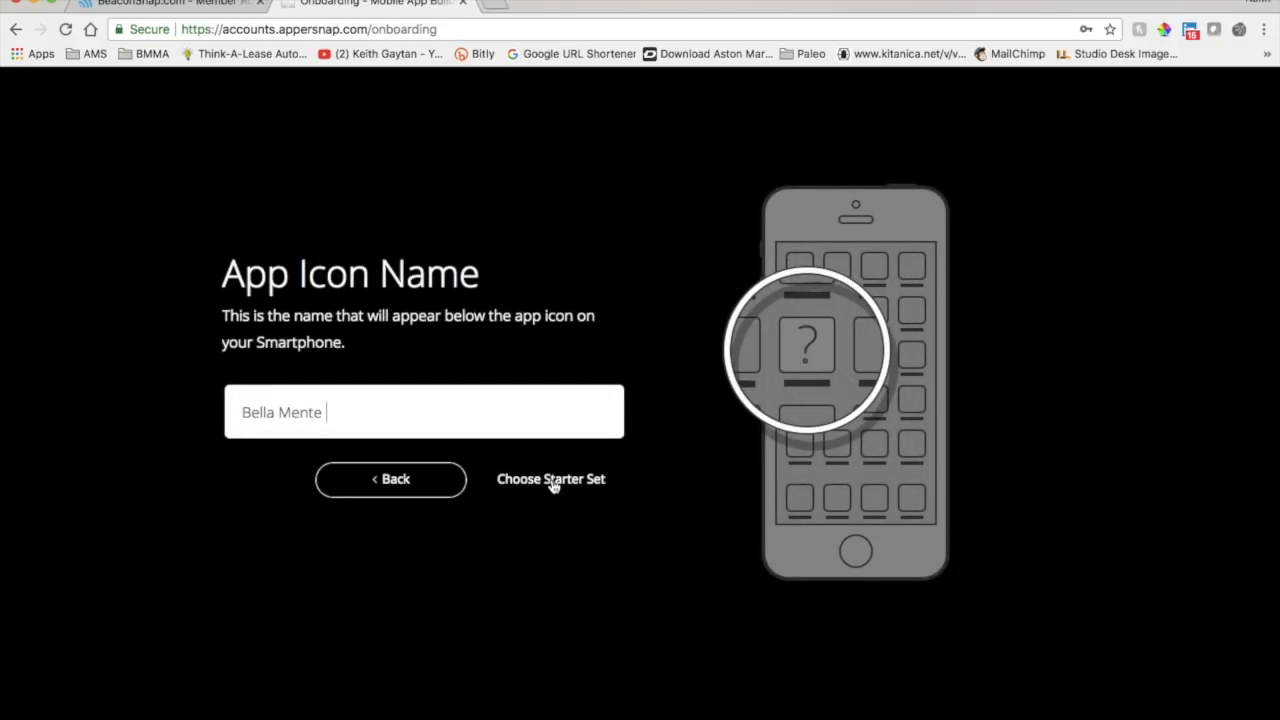
triple_click(330, 411)
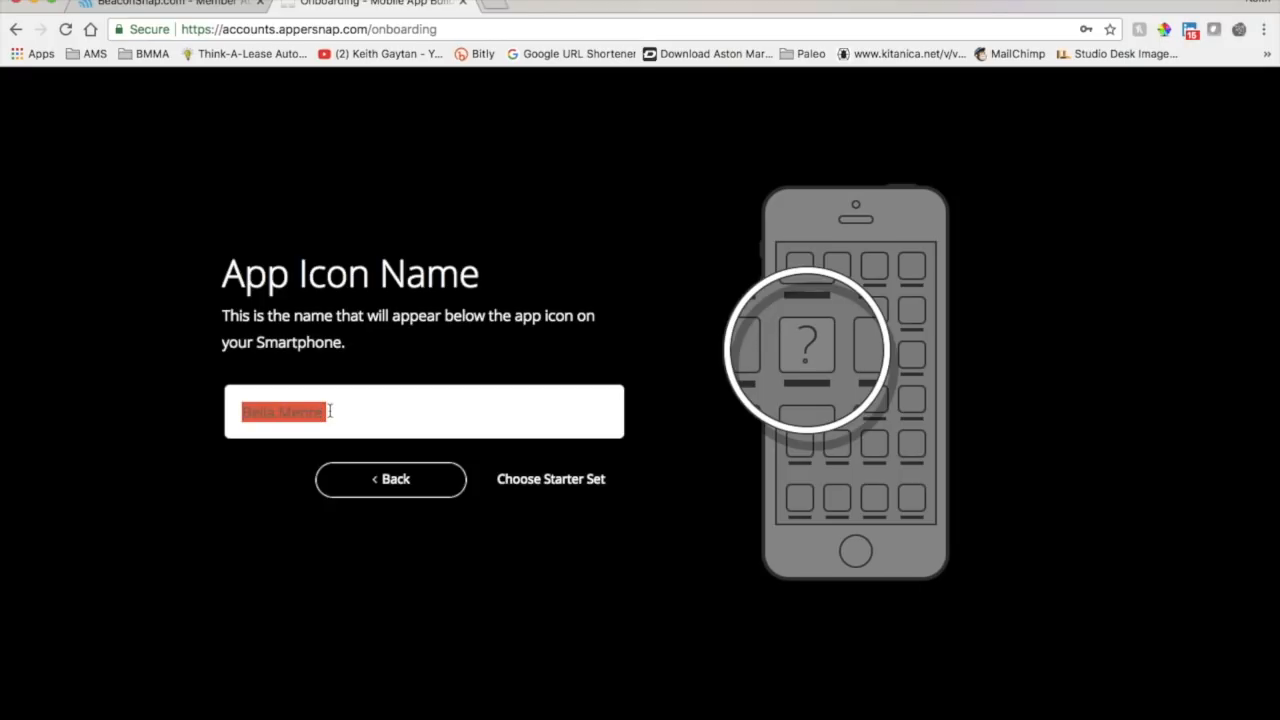
key("BackSpace")
type("M")
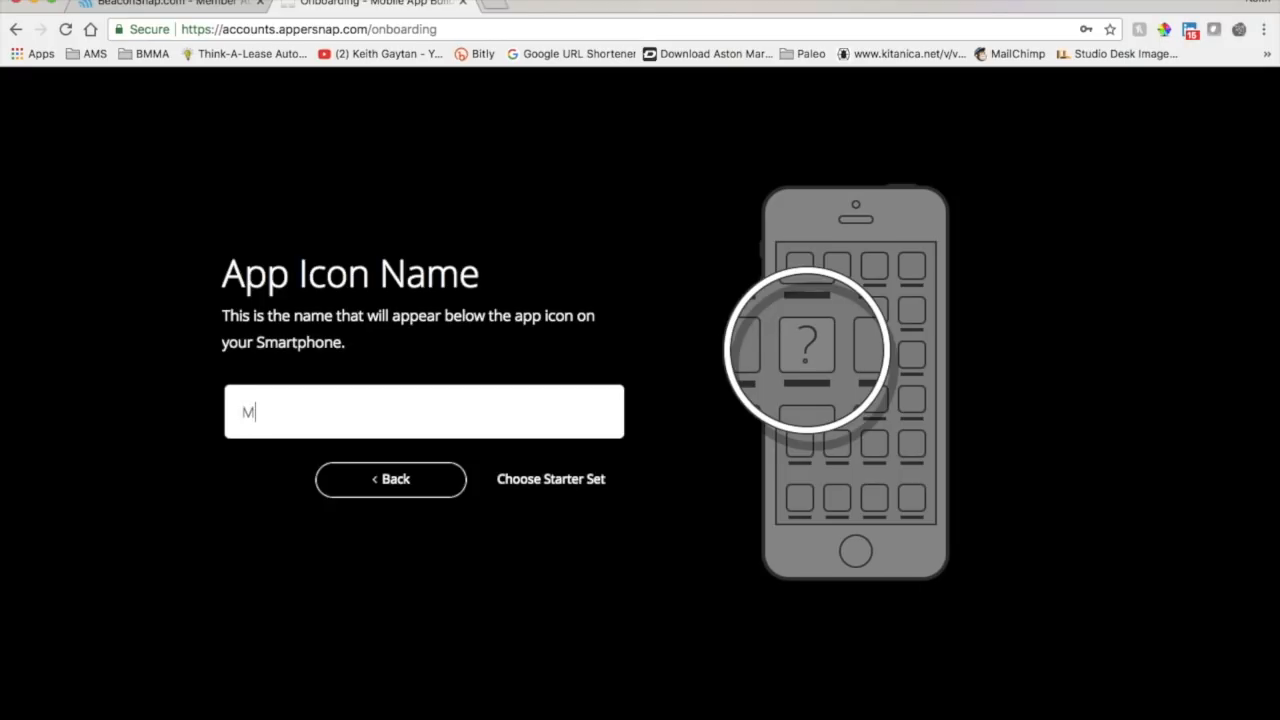
key("BackSpace")
type("BMMA")
left_click(552, 480)
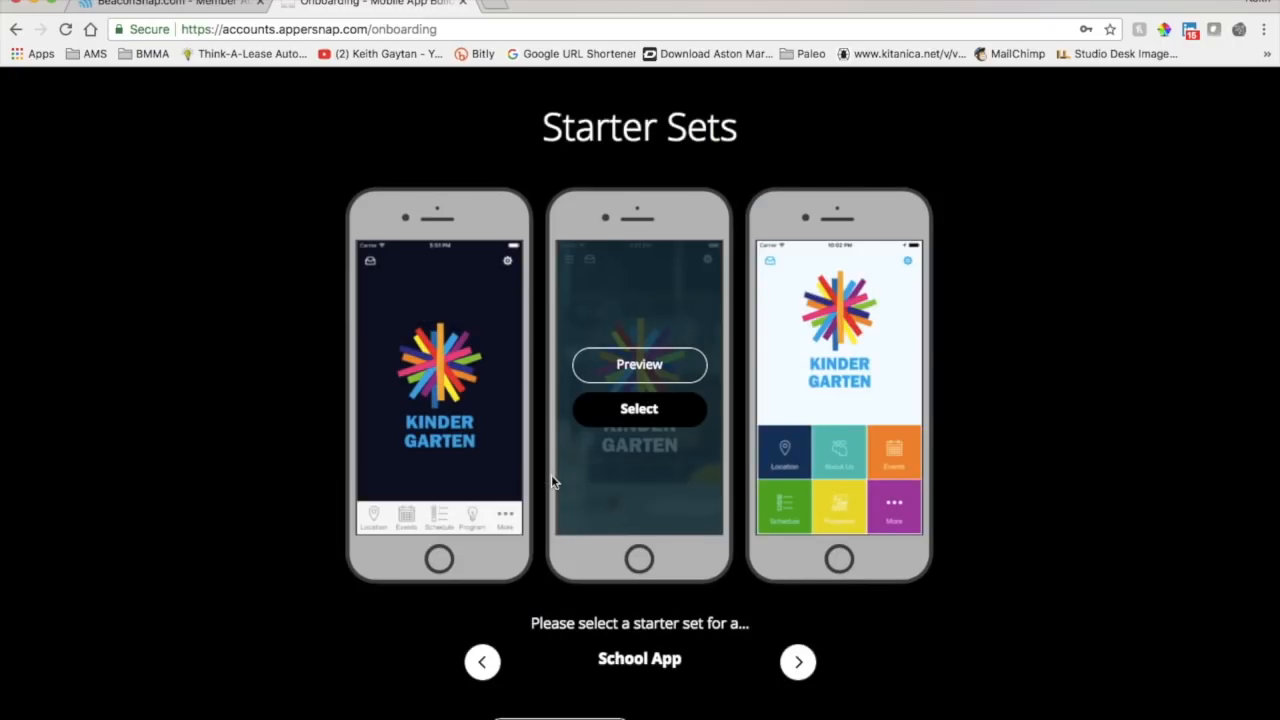
Browse the starter sets of every industry, from Spa and Bar through Retail, and return to the School App designs.
mouse_move(814, 505)
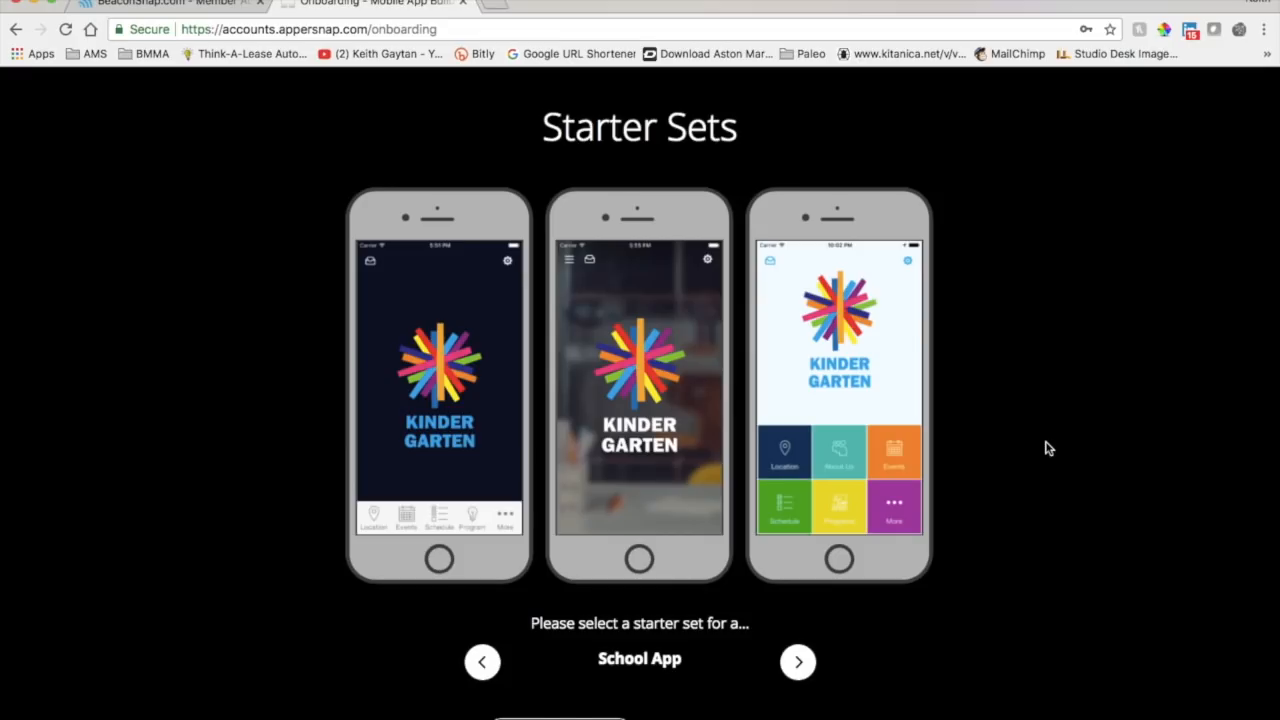
left_click(799, 665)
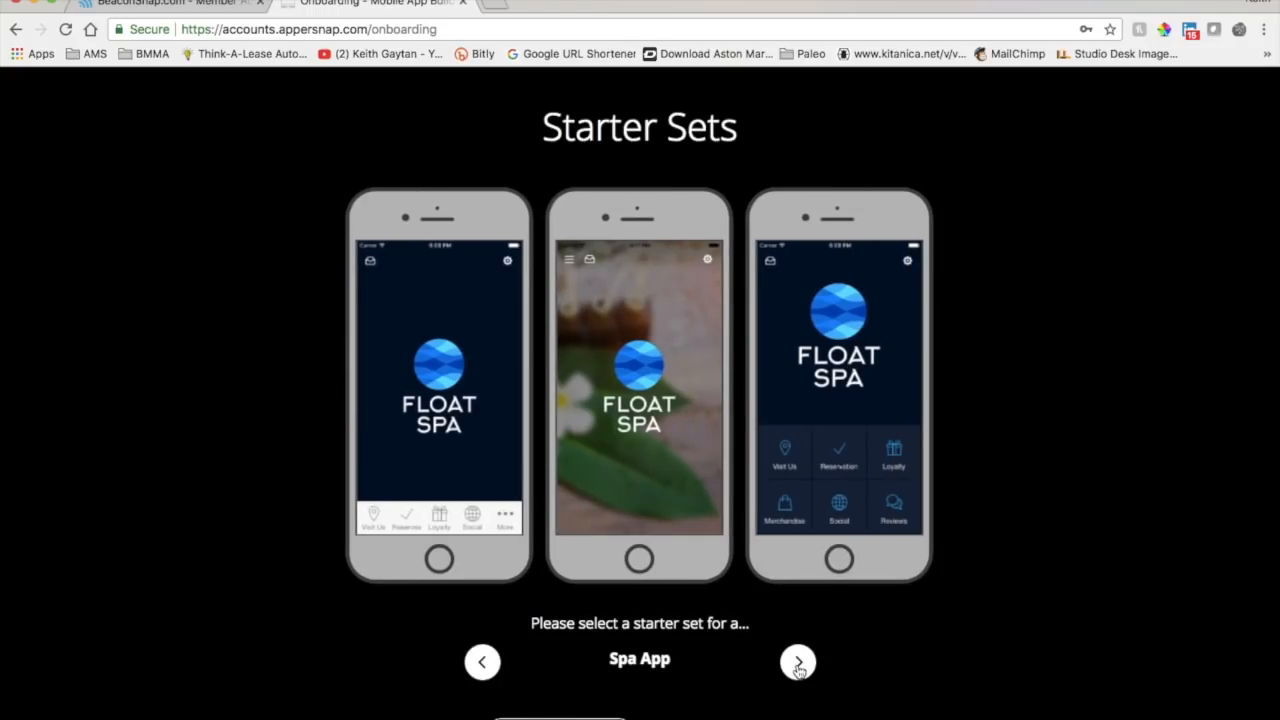
left_click(799, 665)
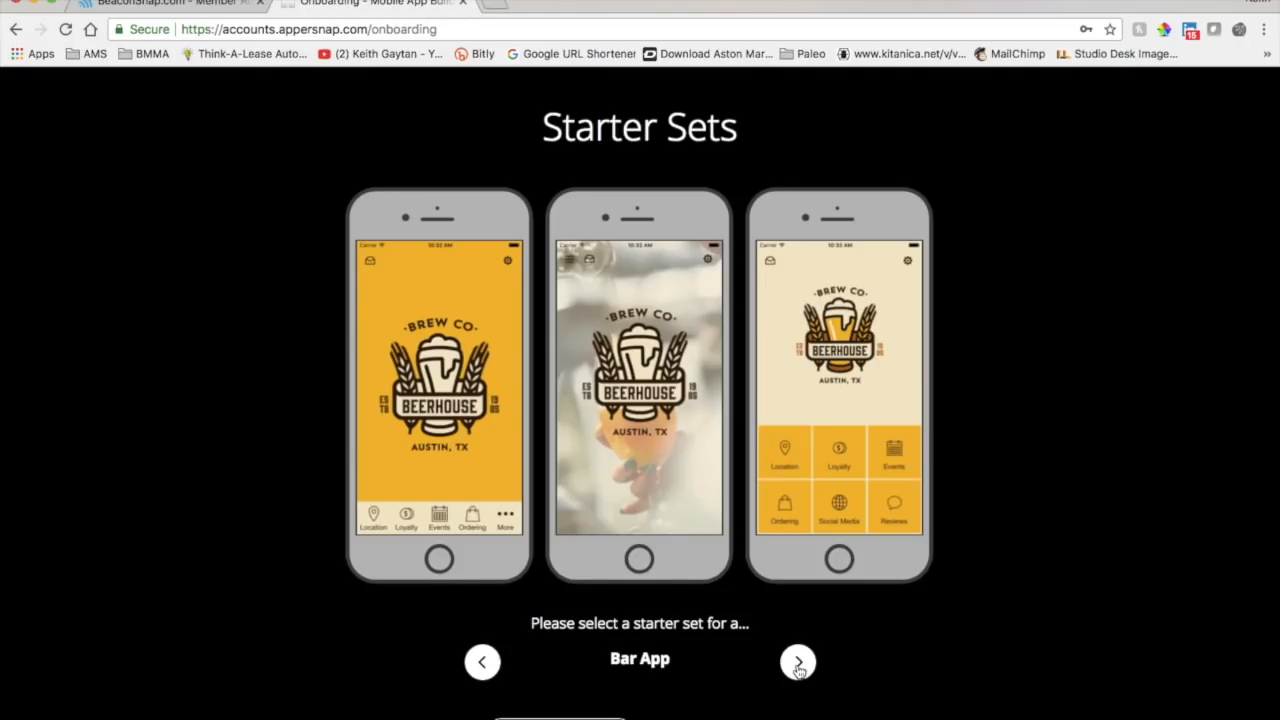
left_click(799, 665)
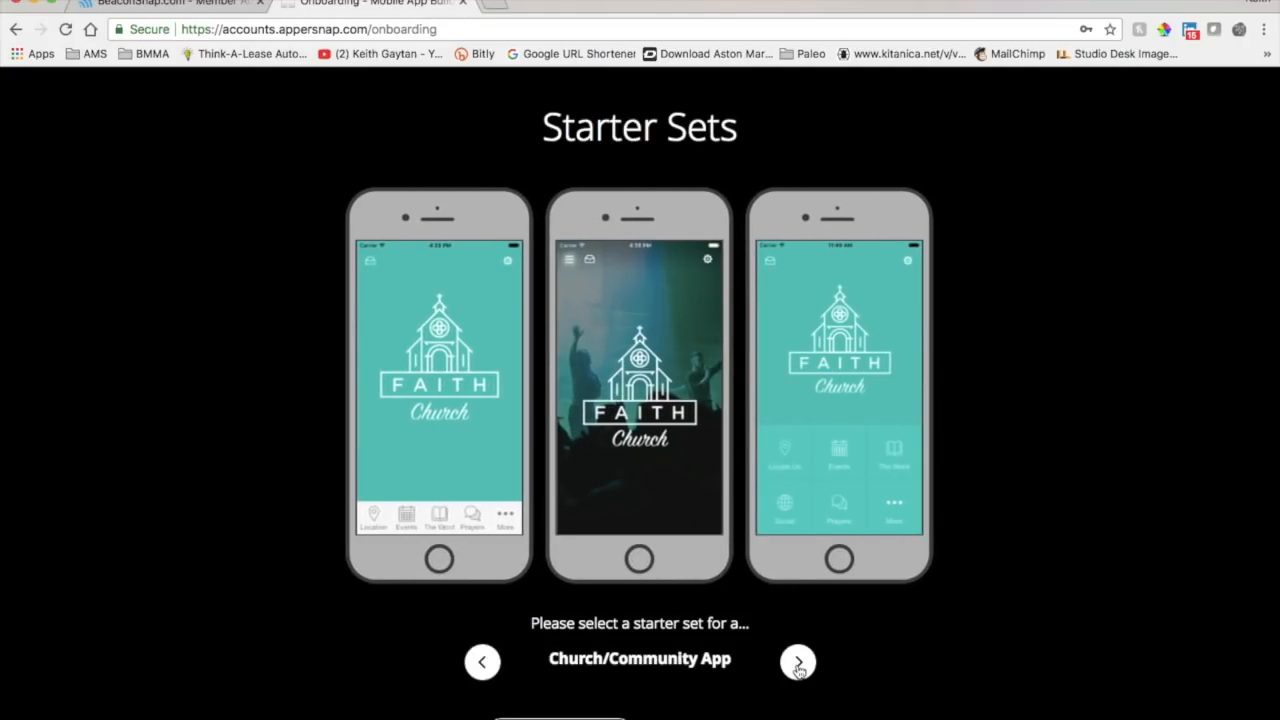
left_click(799, 665)
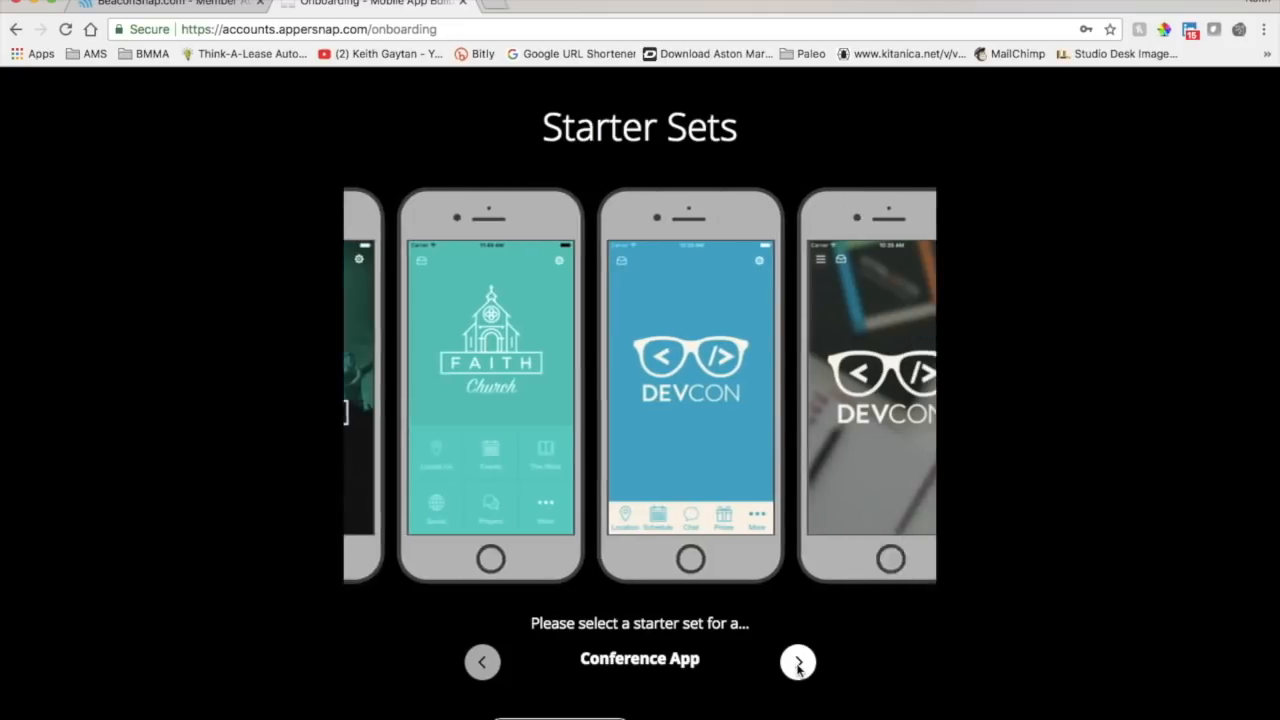
left_click(799, 665)
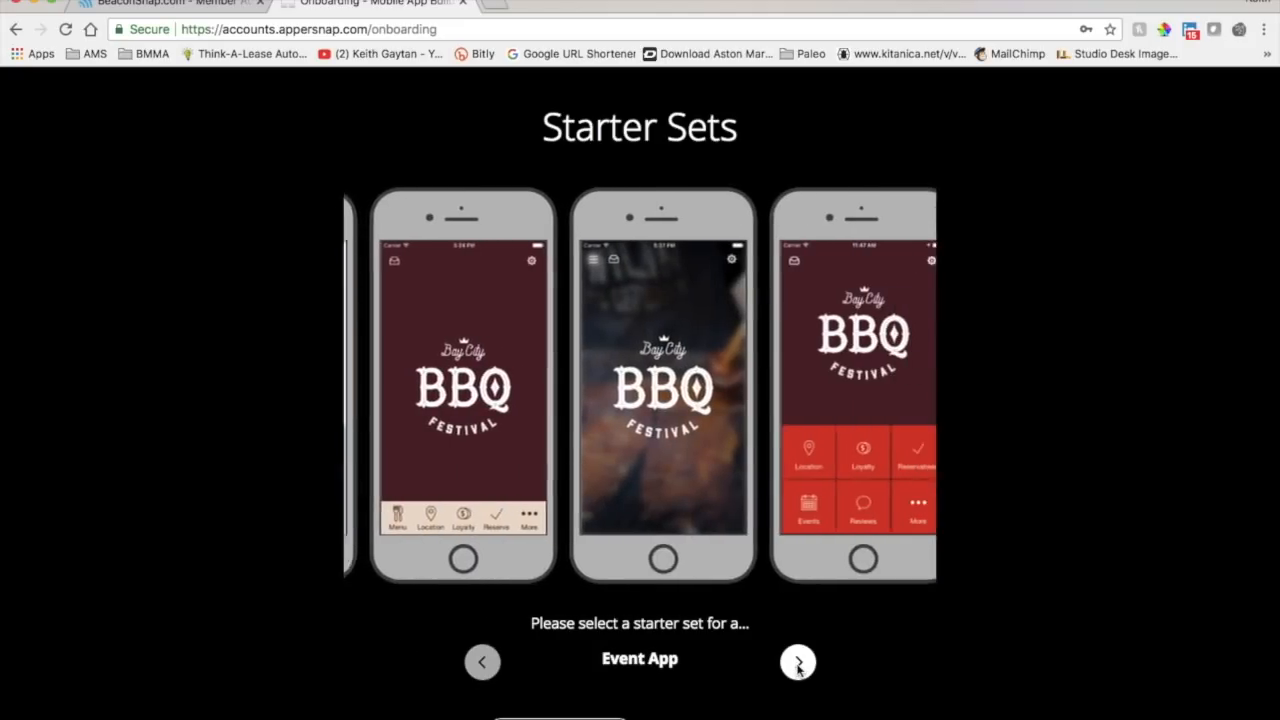
left_click(799, 665)
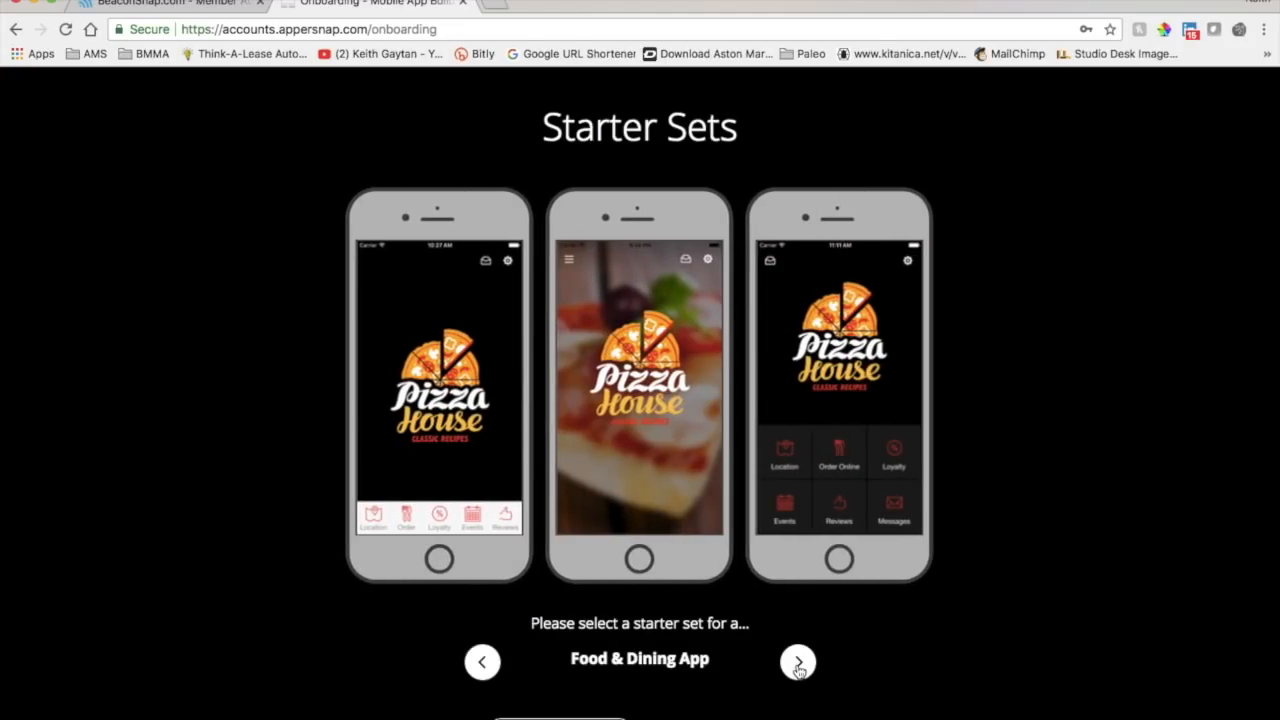
left_click(799, 665)
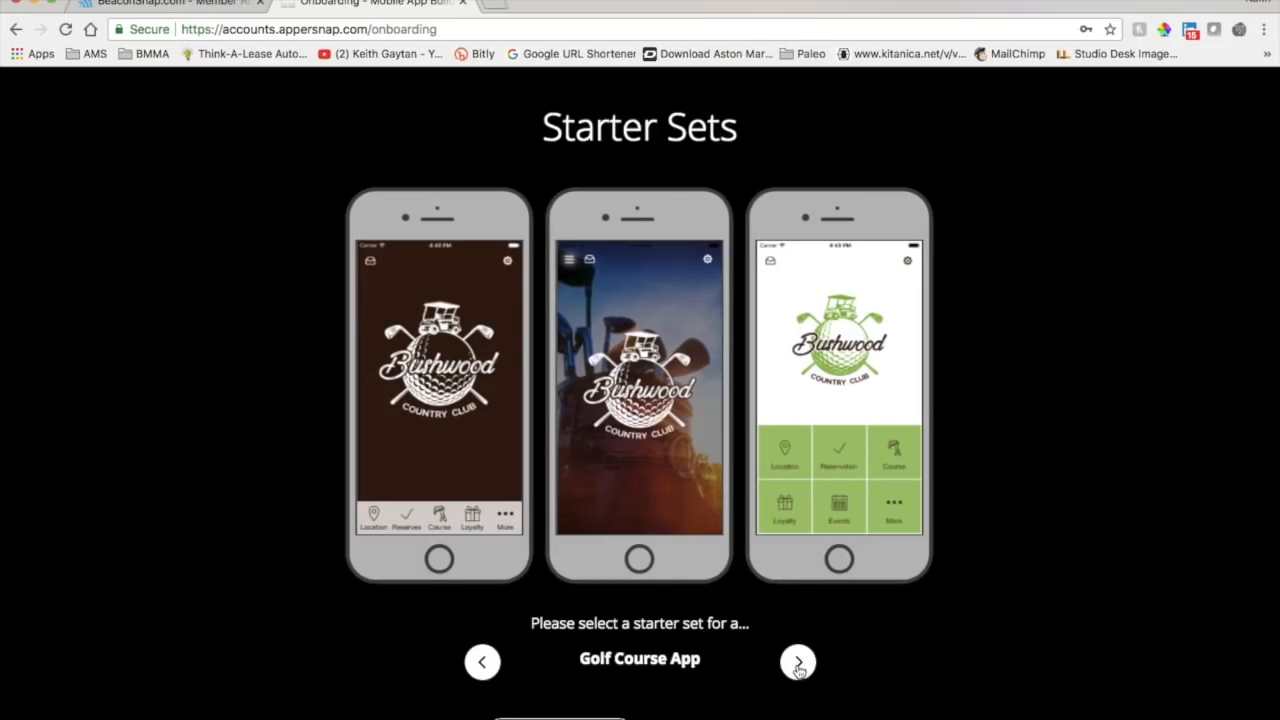
left_click(799, 665)
left_click(799, 665)
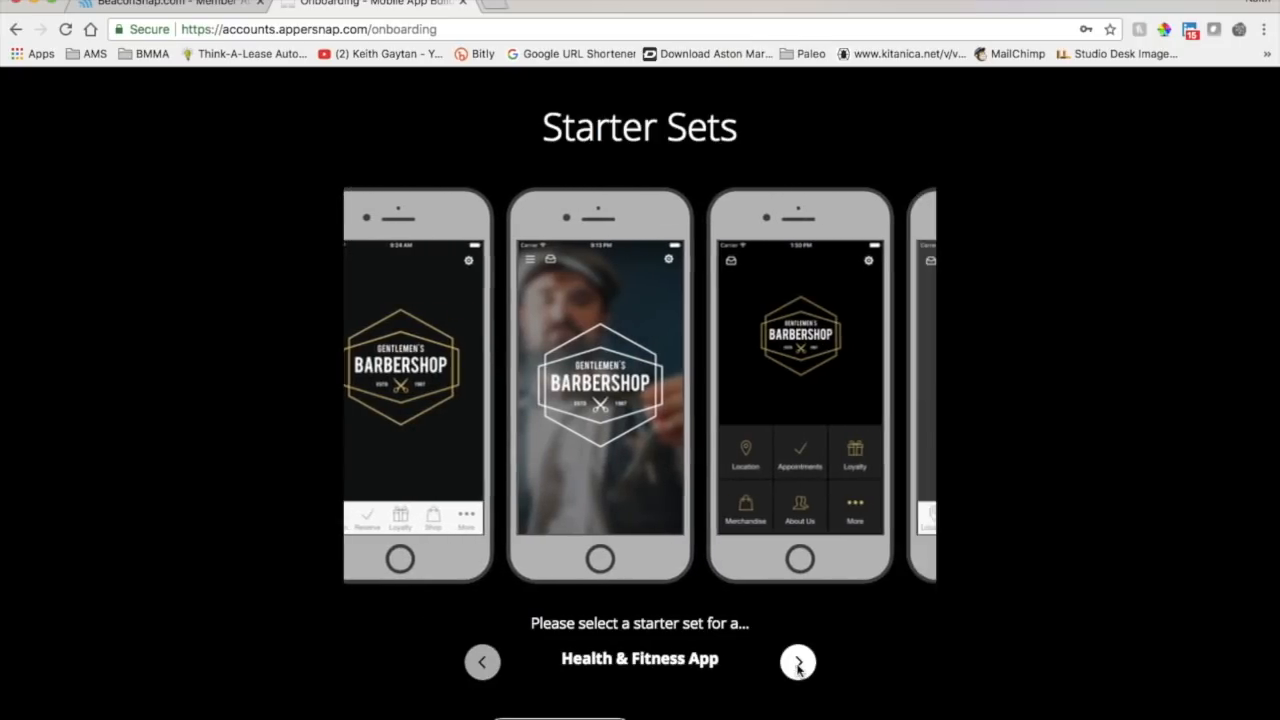
left_click(799, 665)
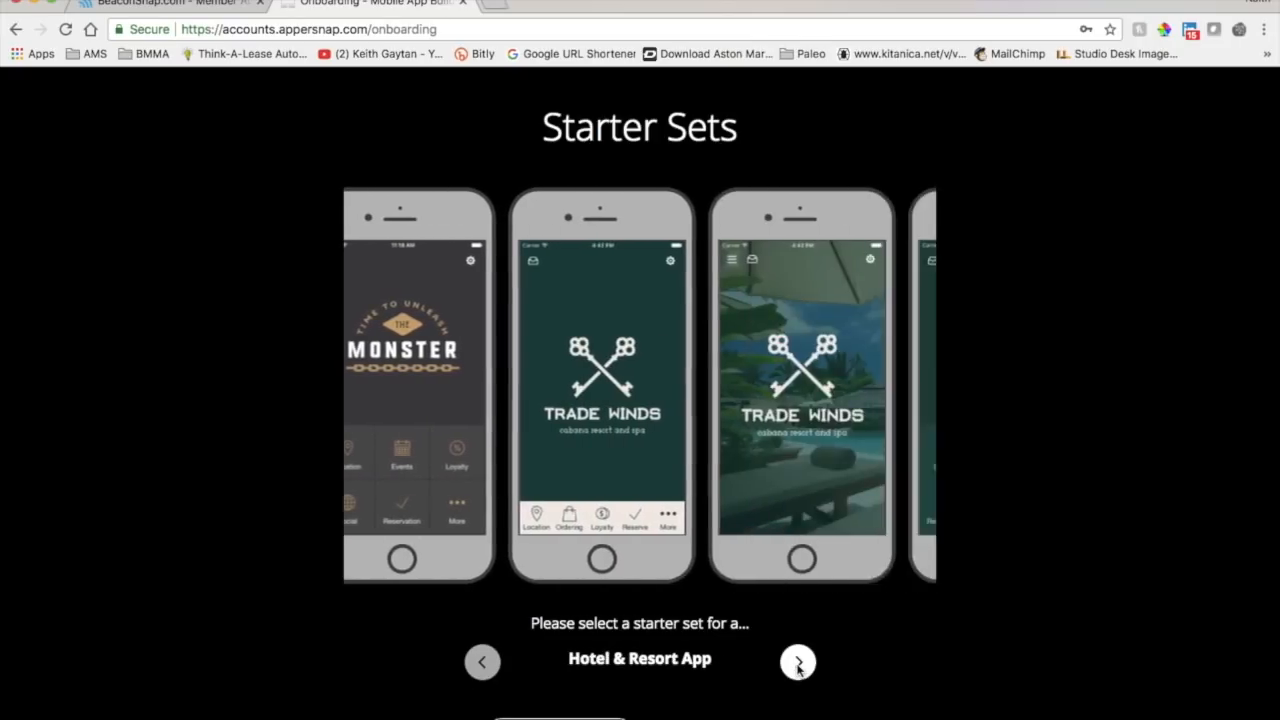
left_click(799, 665)
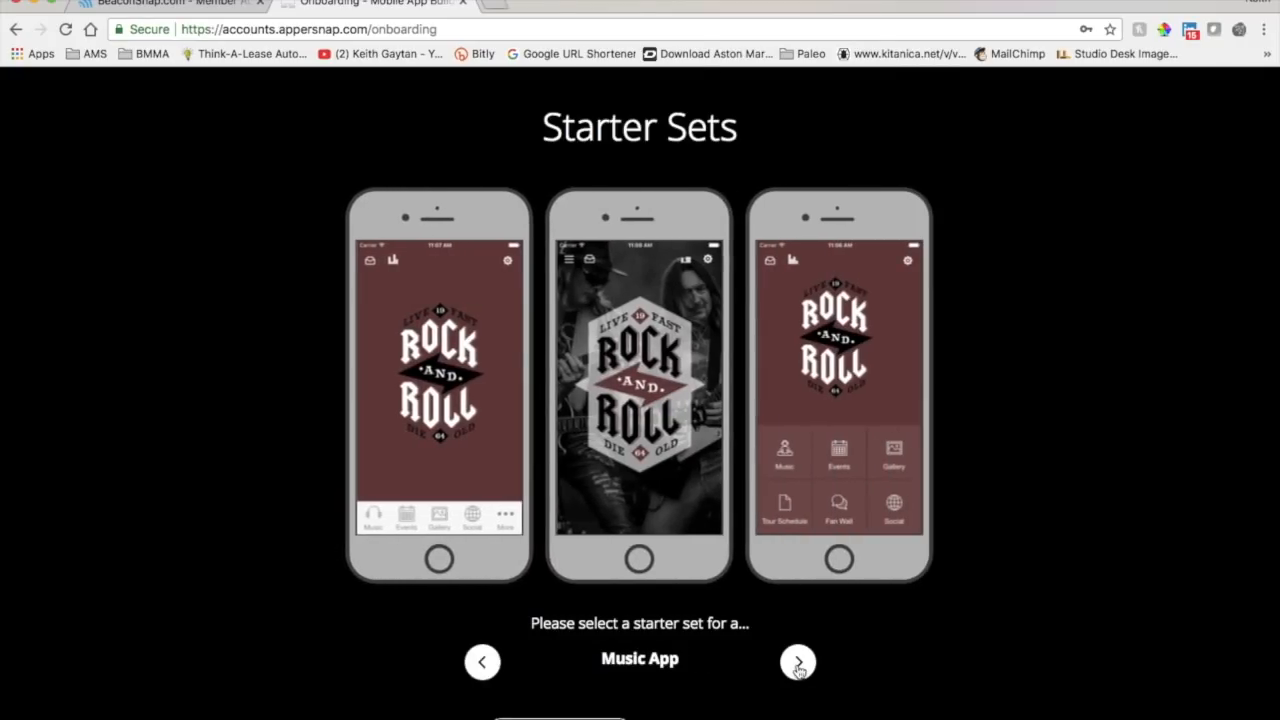
left_click(799, 665)
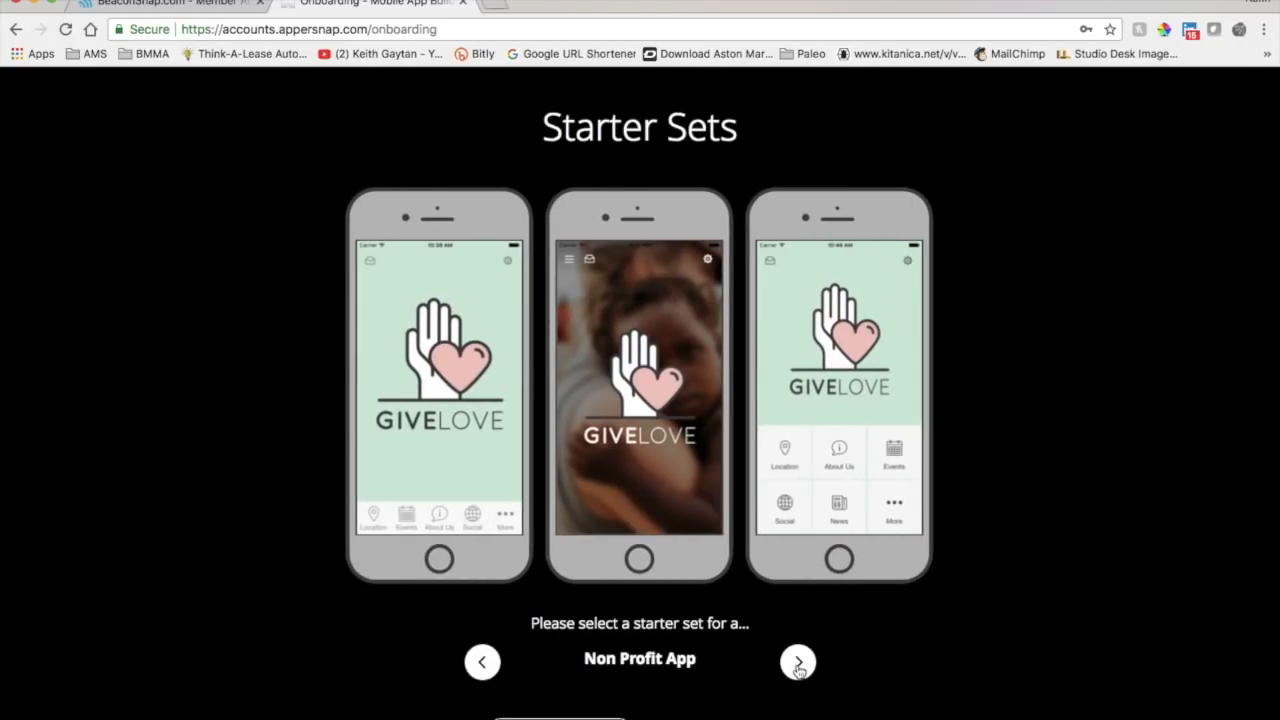
left_click(799, 665)
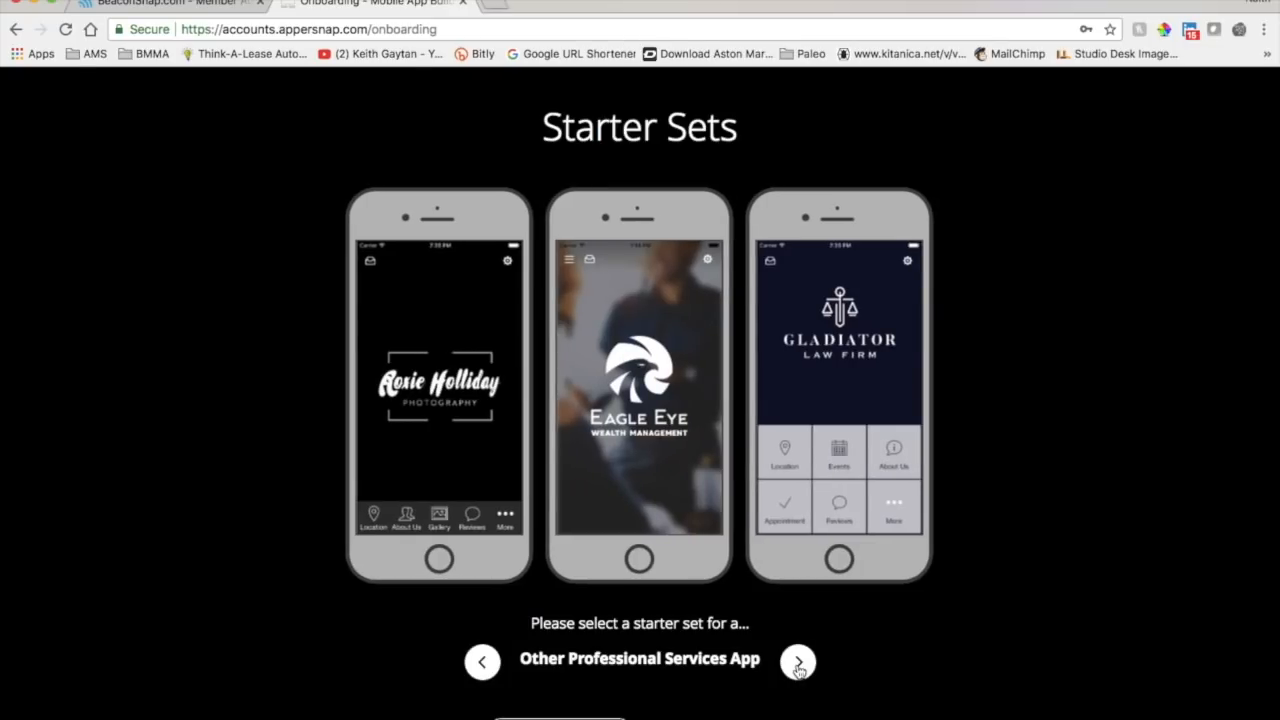
left_click(798, 665)
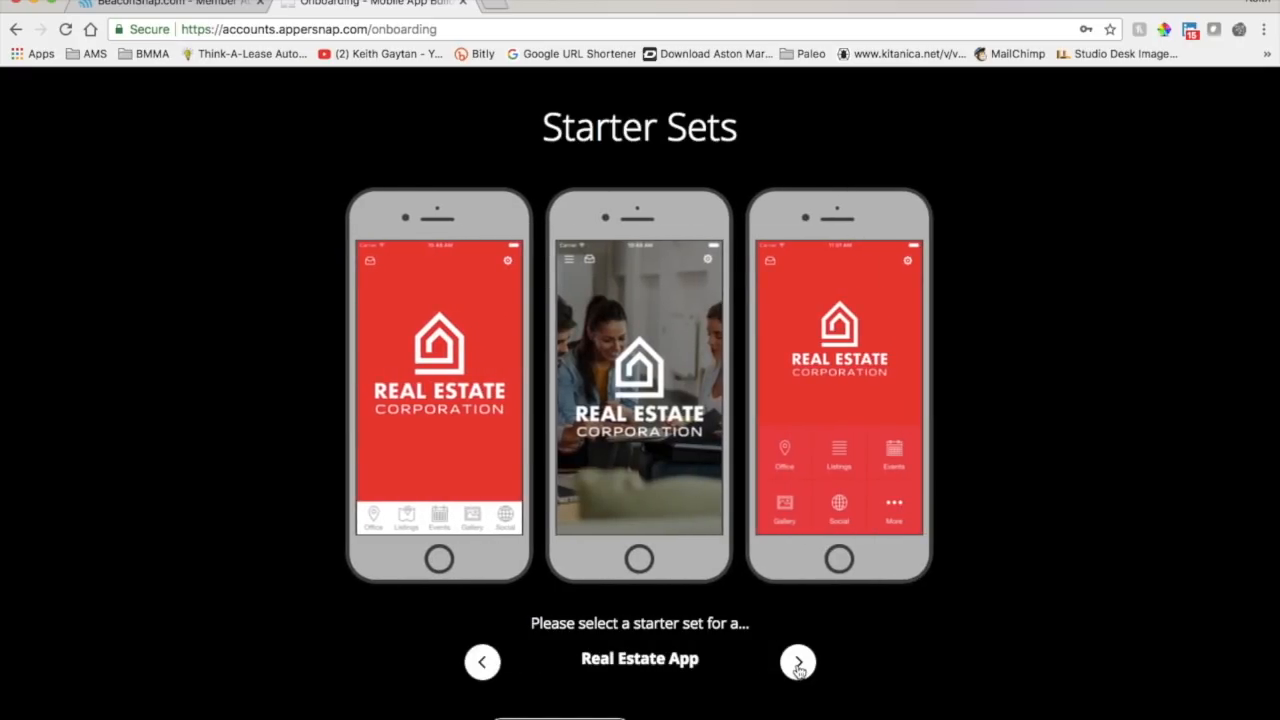
left_click(798, 665)
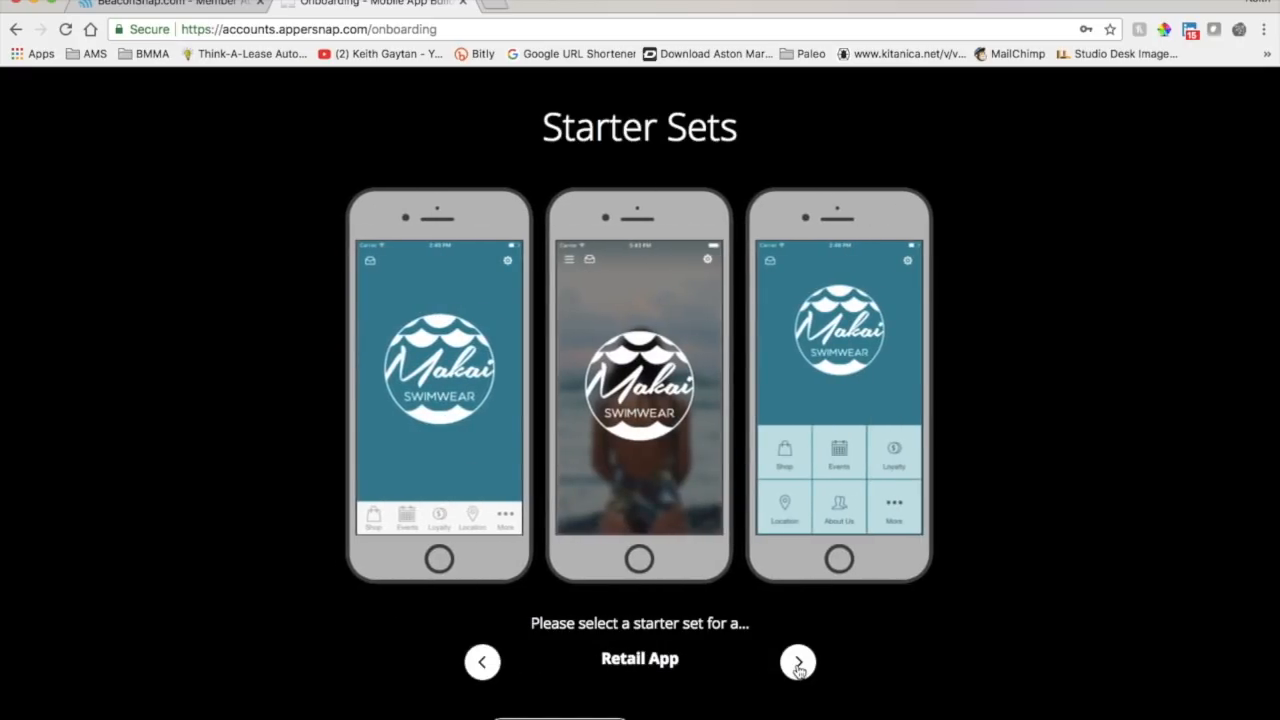
left_click(798, 665)
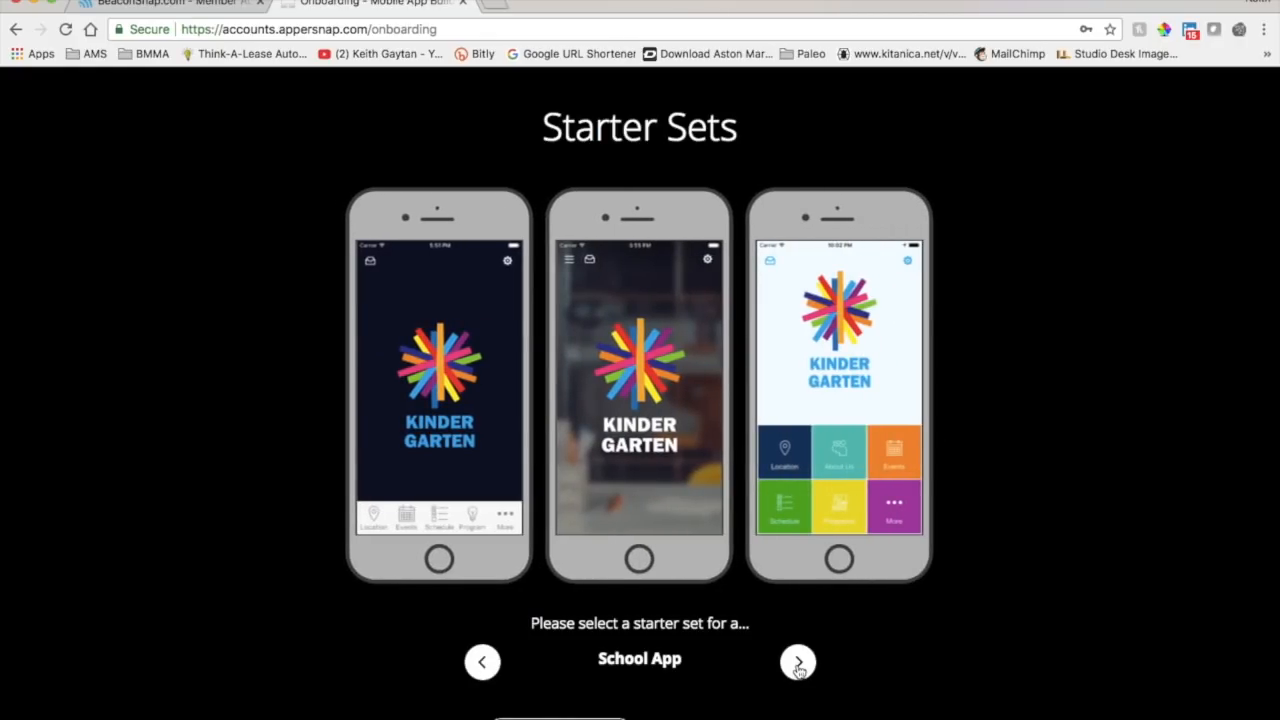
Preview the School App starter set with the colourful tile grid, and close the preview.
mouse_move(894, 406)
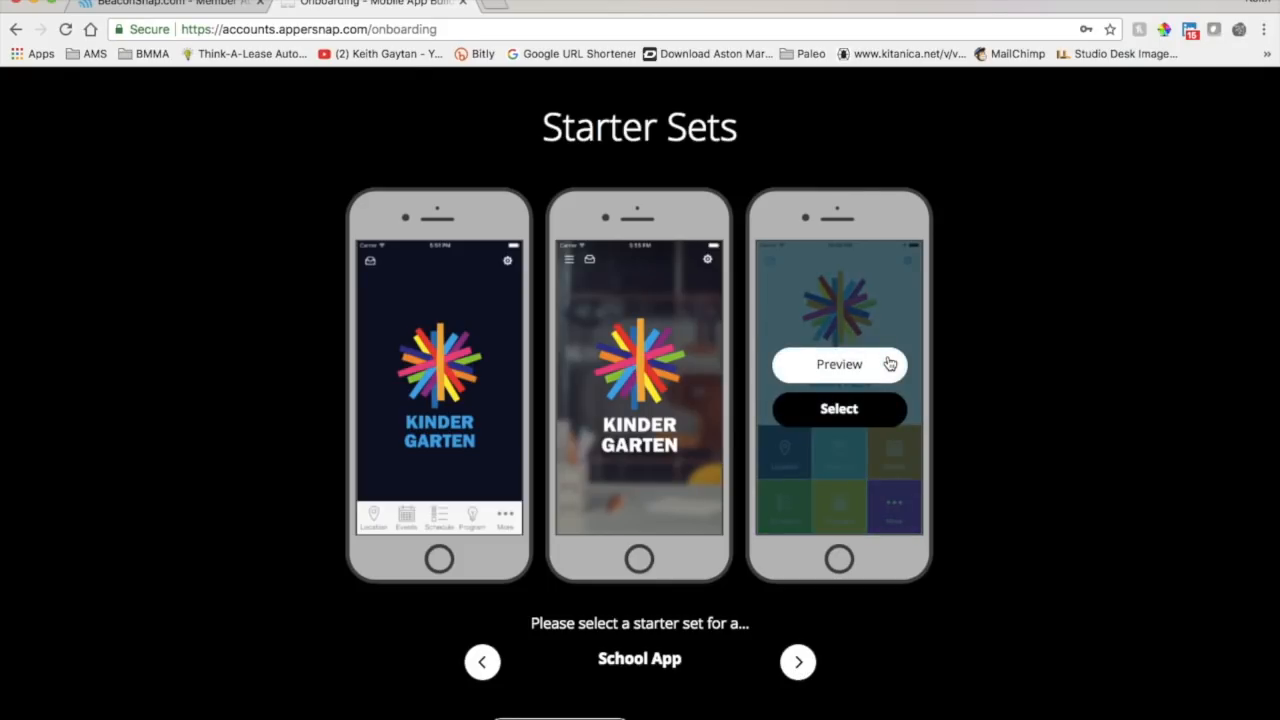
left_click(843, 366)
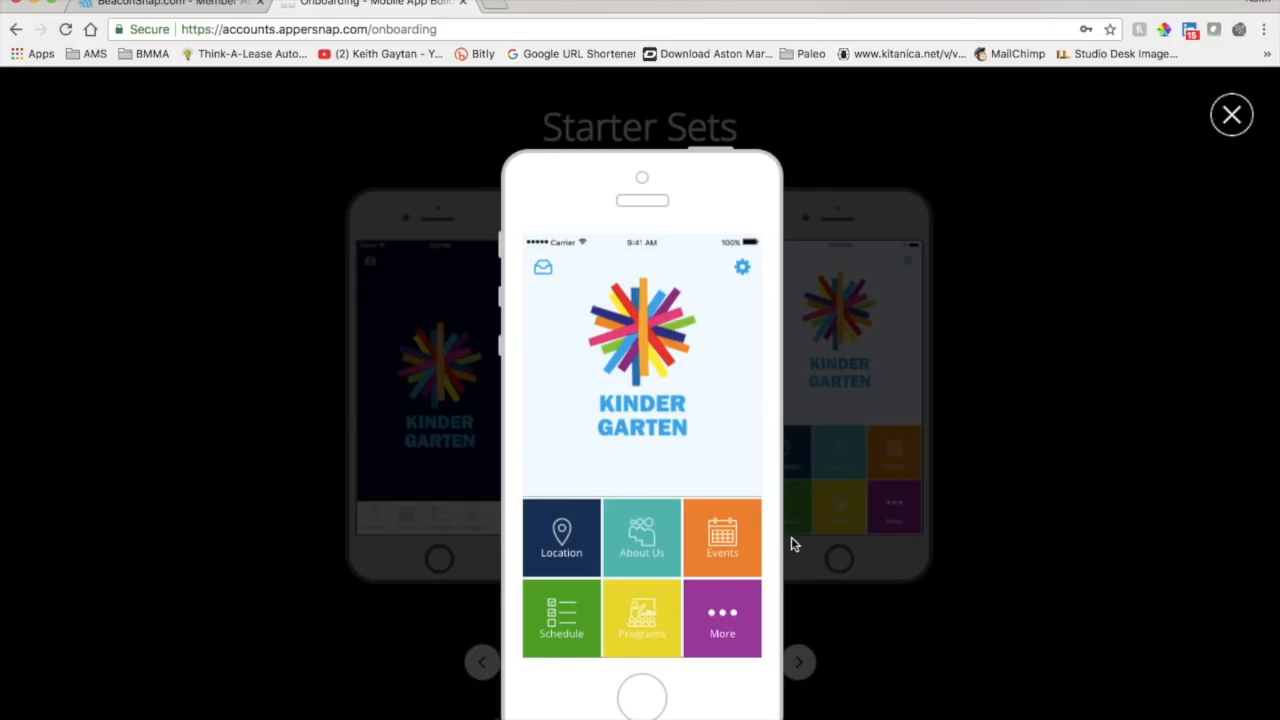
left_click(1231, 115)
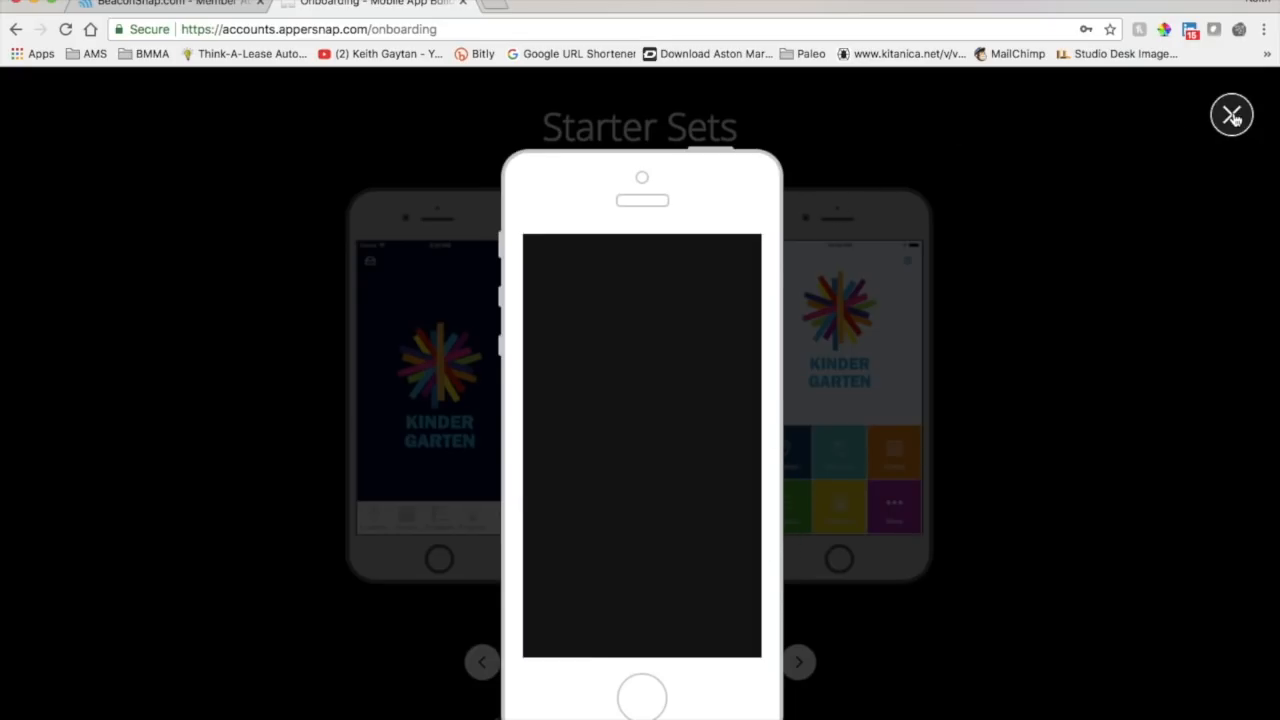
Preview the School App starter set with the photo background, examine its slide-out menu and close the preview.
mouse_move(851, 429)
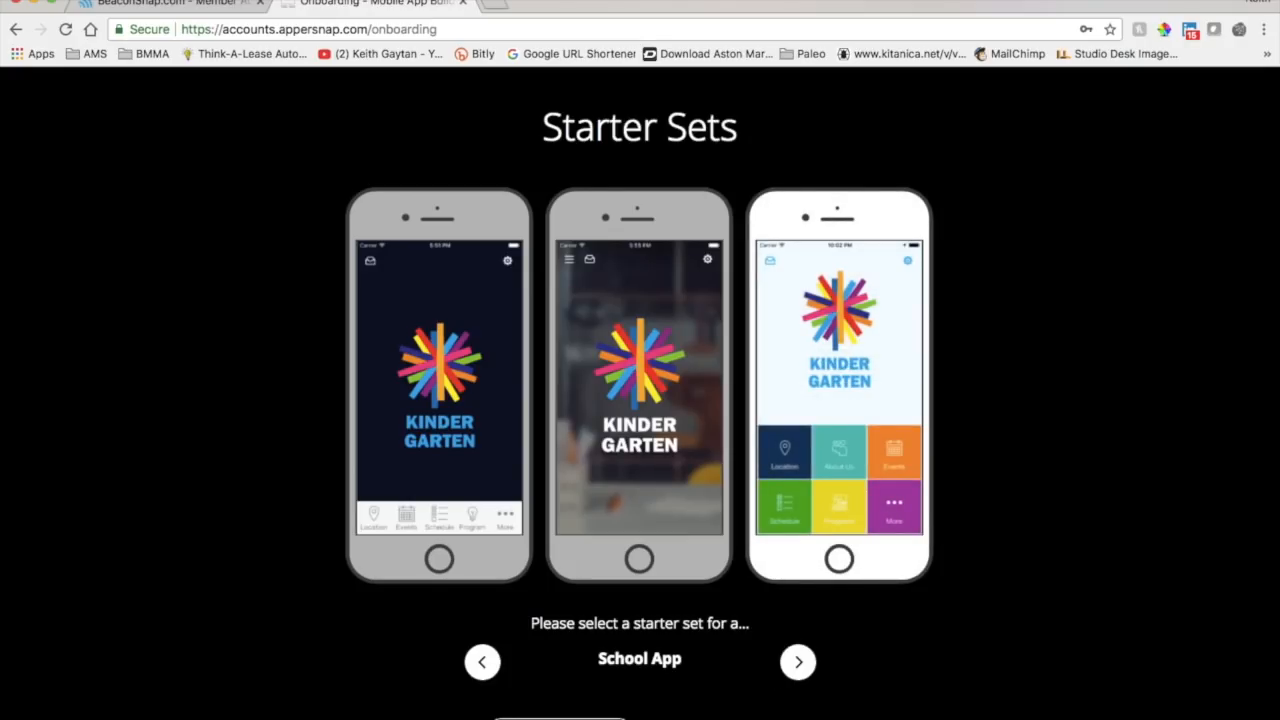
mouse_move(648, 372)
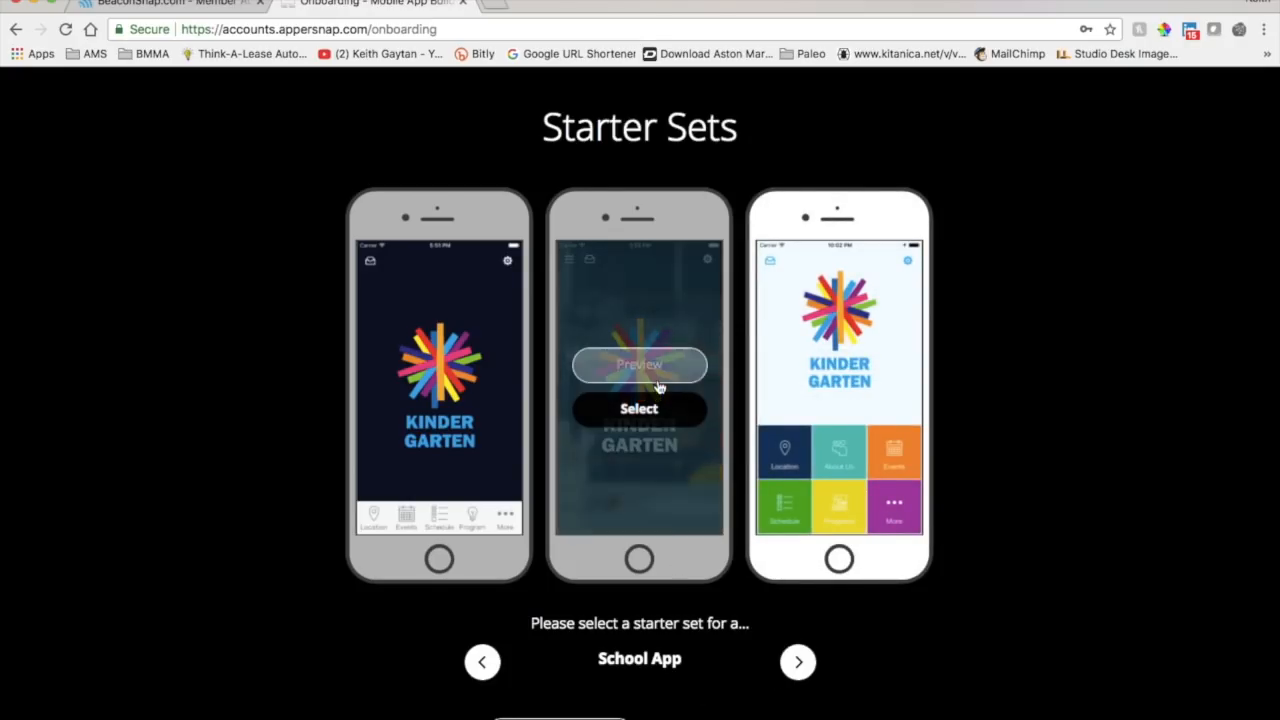
left_click(641, 366)
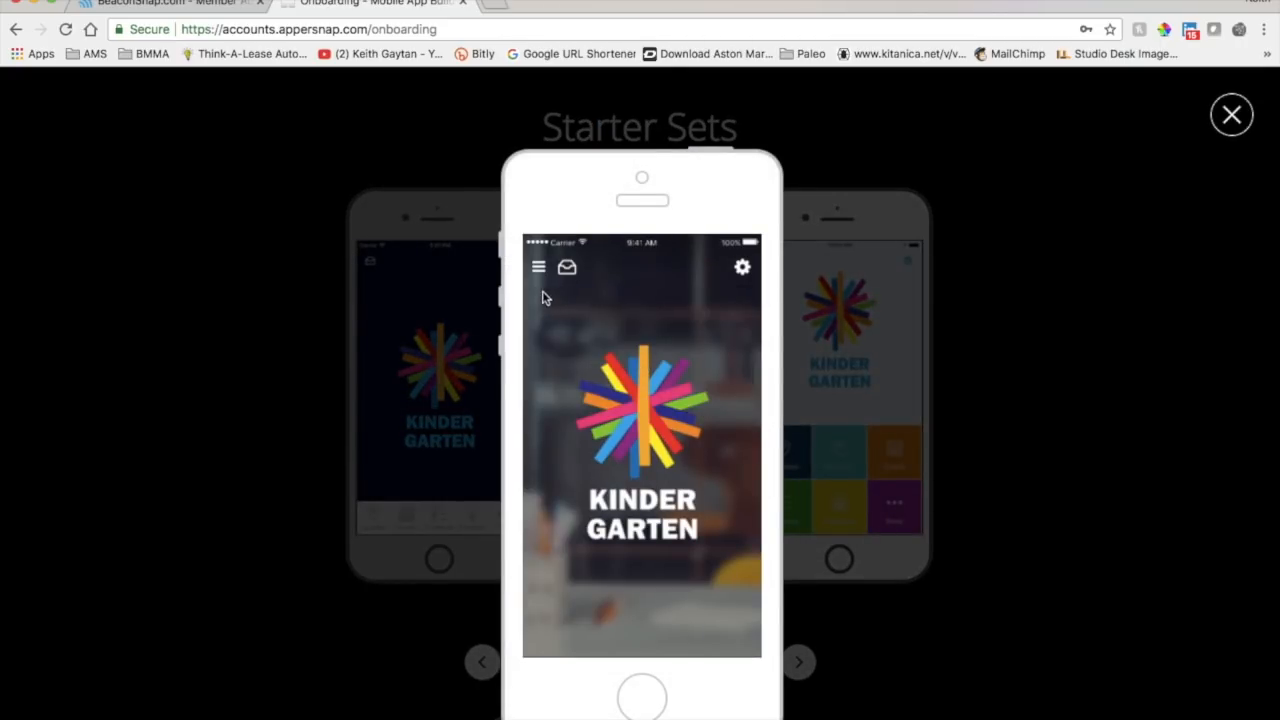
left_click(539, 270)
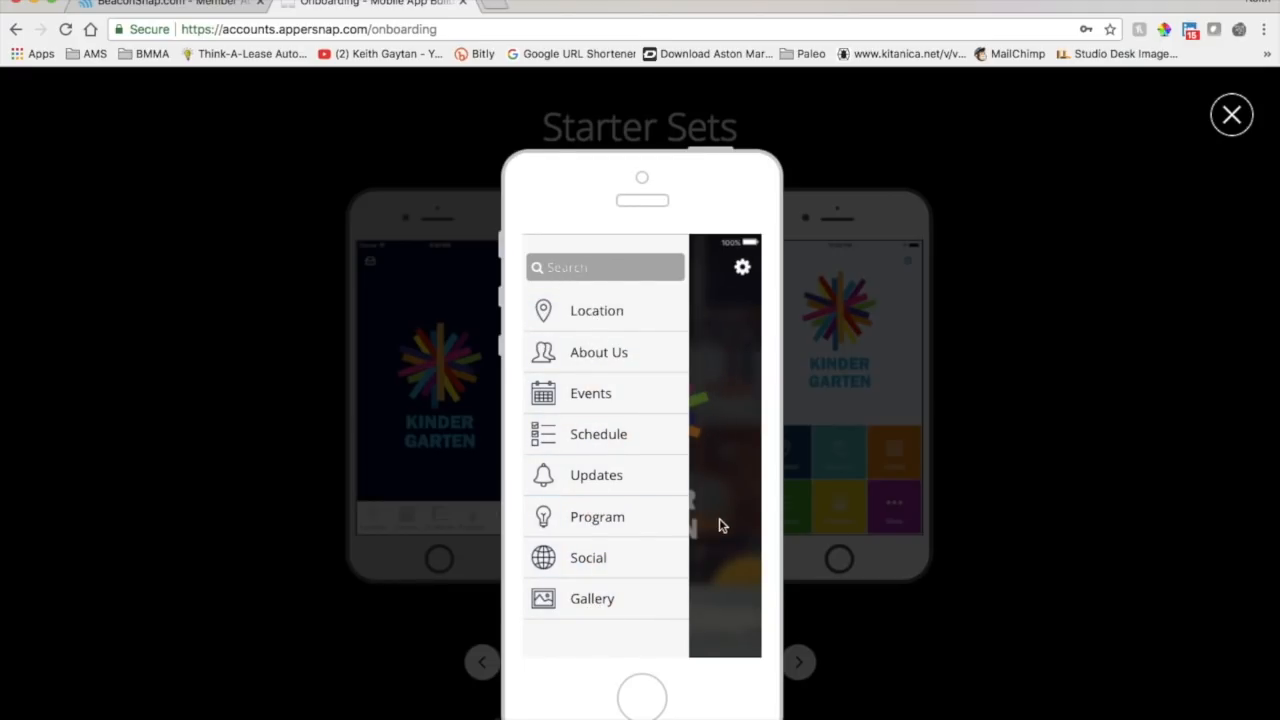
left_click(1237, 118)
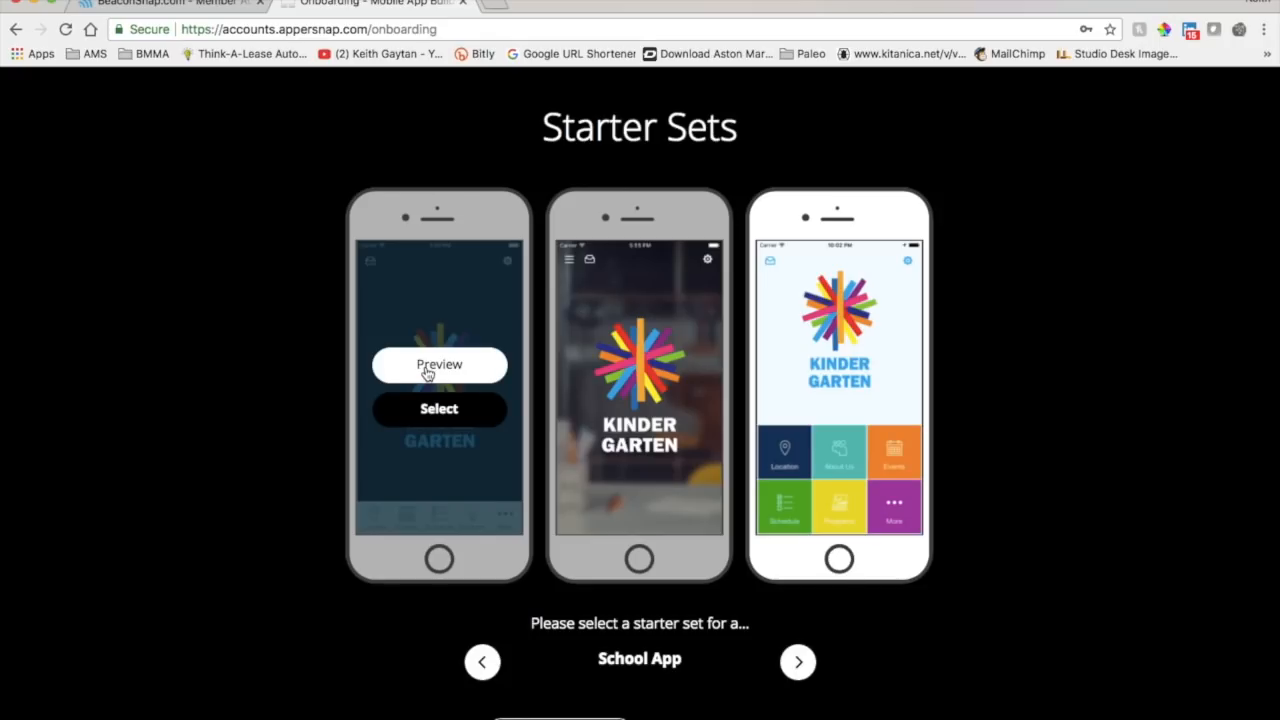
Preview the dark School App starter set with the tab bar and examine its More page.
left_click(425, 368)
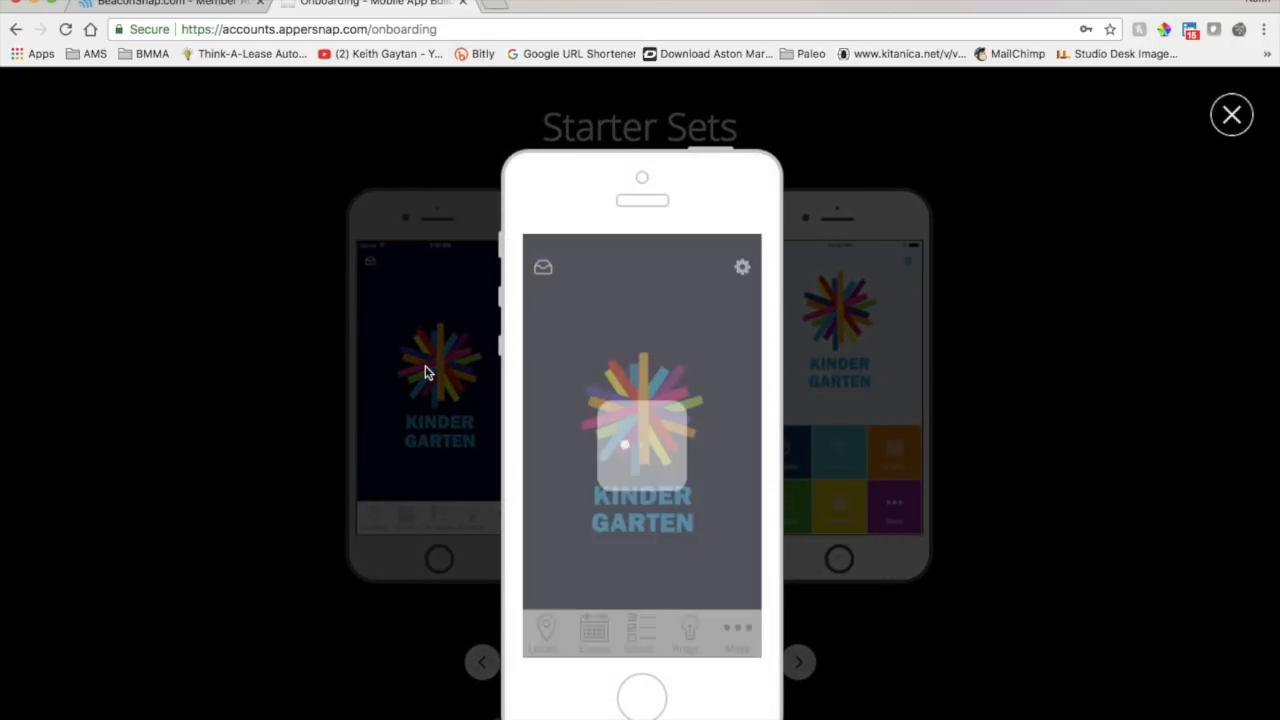
left_click(741, 643)
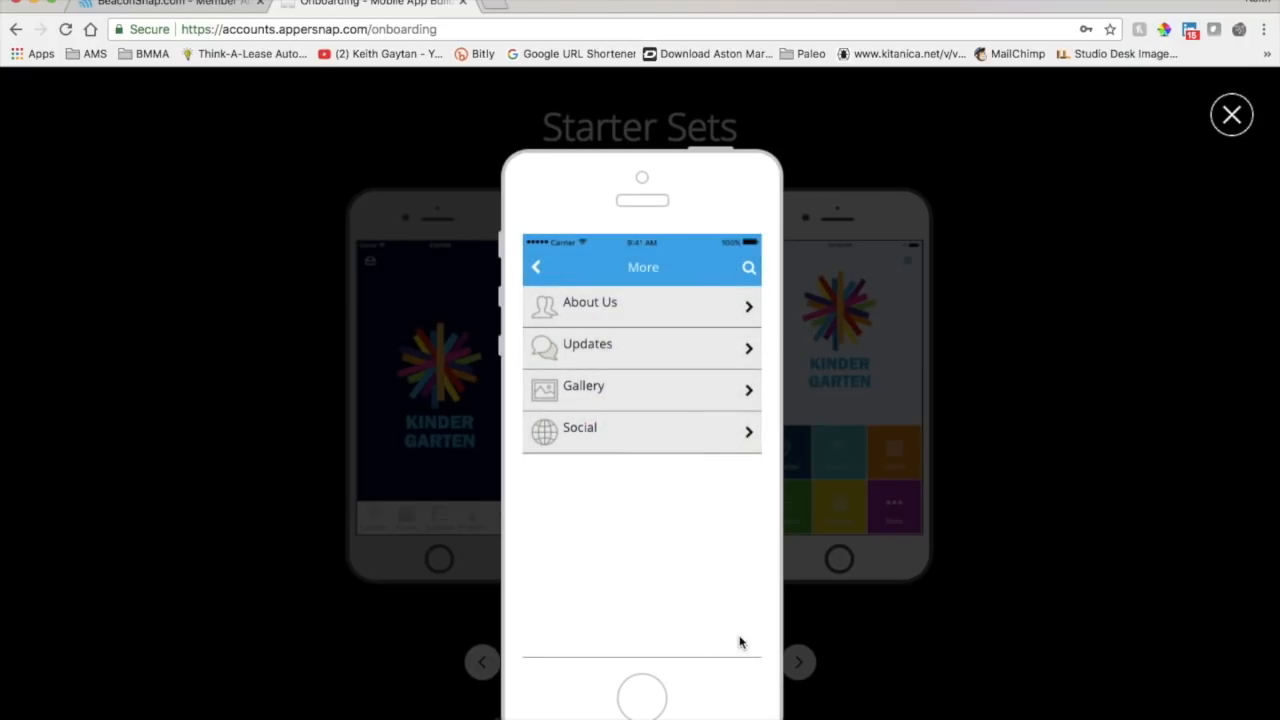
Close the dark tab bar preview and select the School App starter set with the colourful tile grid.
left_click(535, 266)
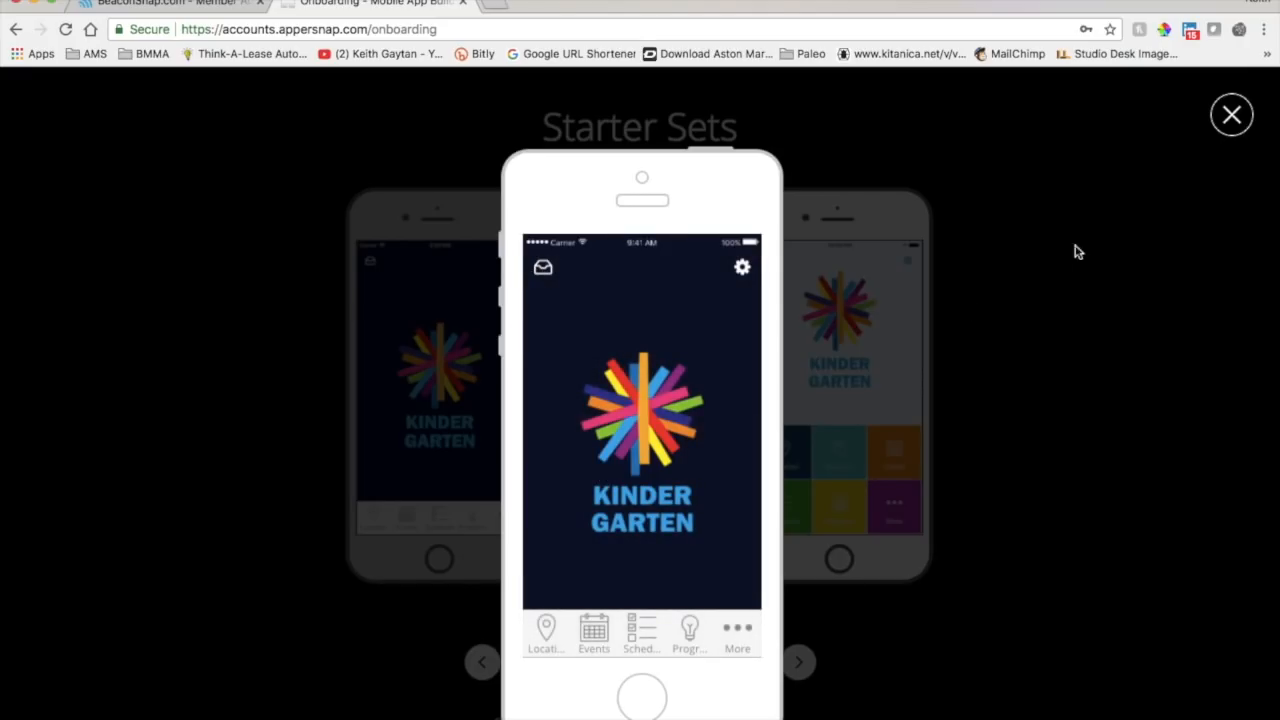
left_click(1250, 116)
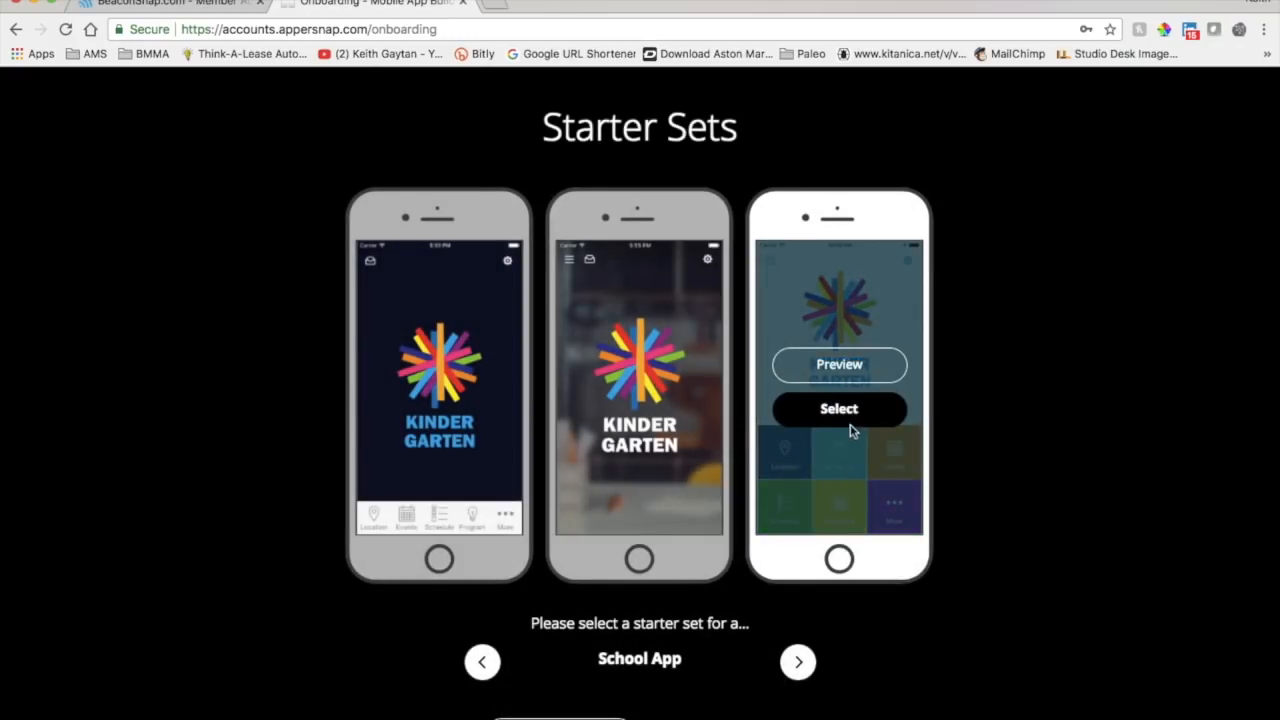
left_click(846, 418)
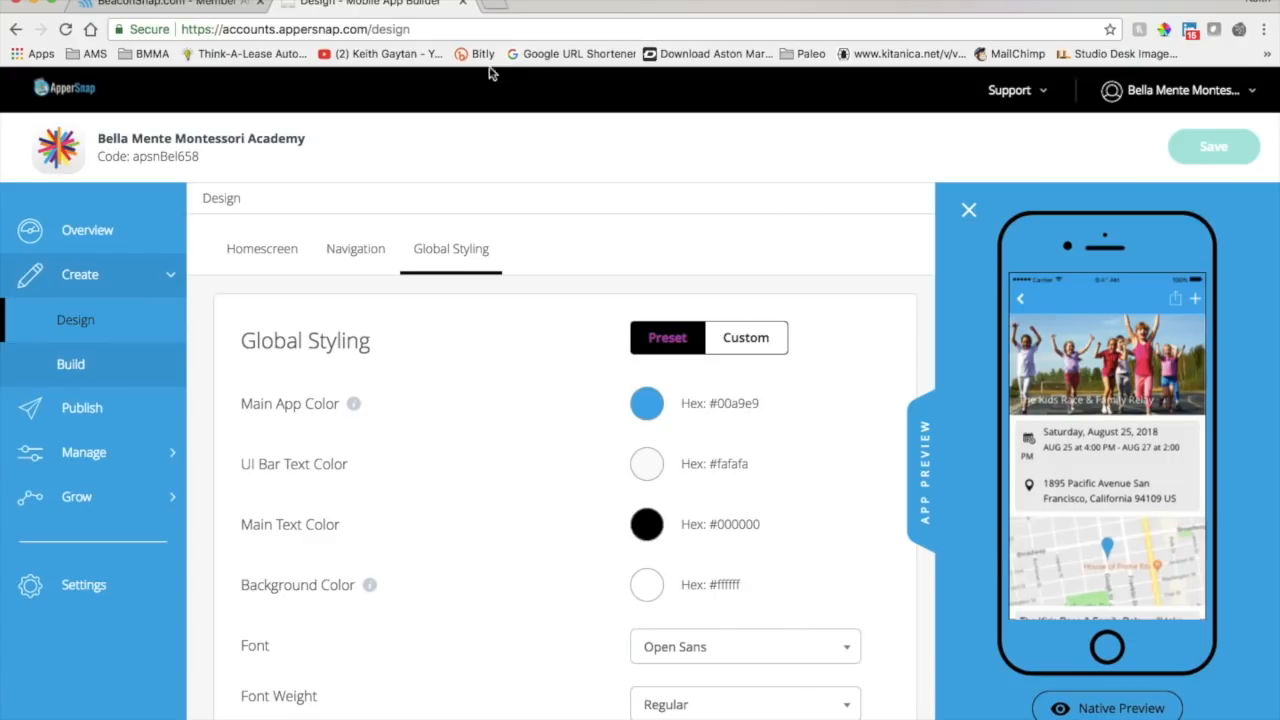
Open the bellamentecharter Calendars page in a new tab from the BMMA bookmark folder.
left_click(494, 8)
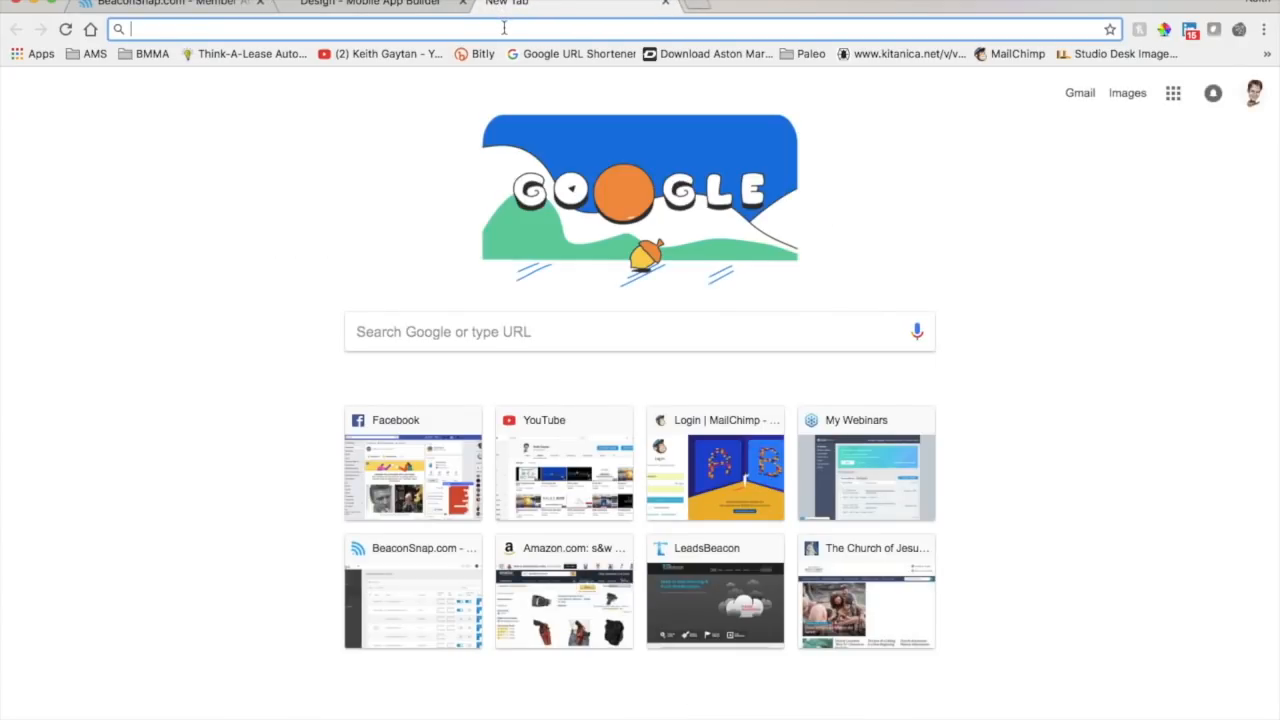
type("be")
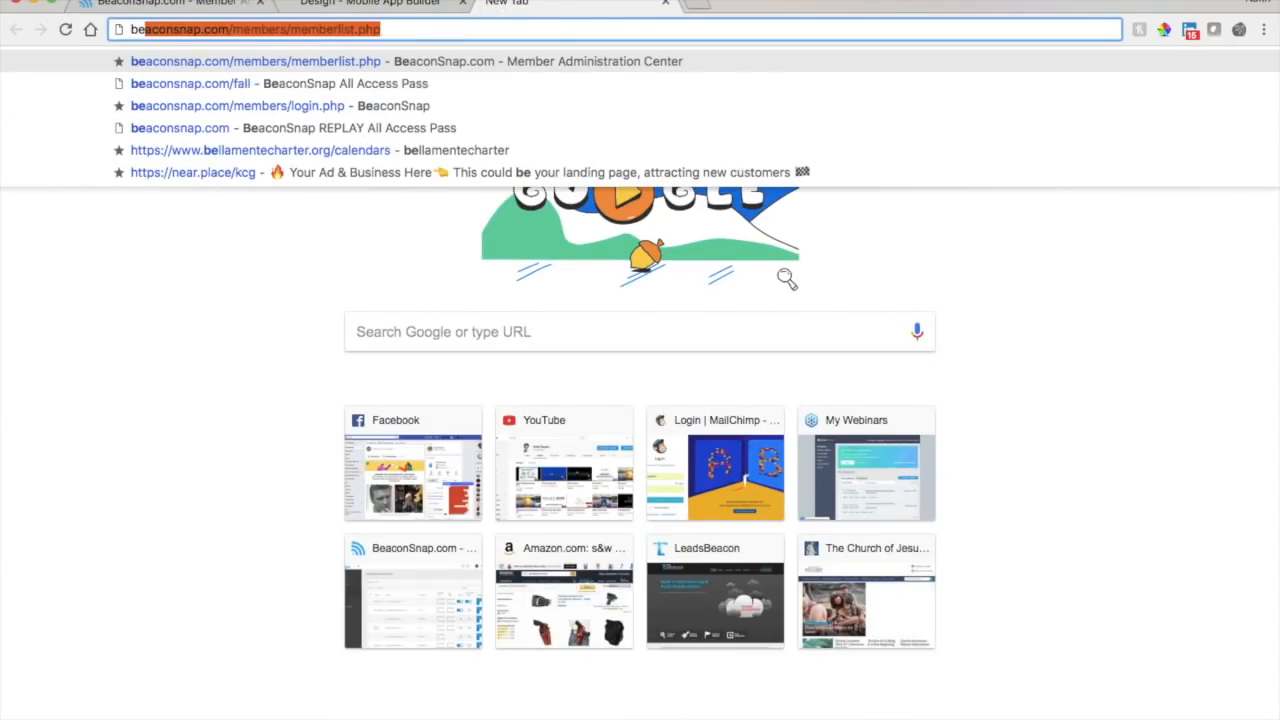
key("BackSpace")
key("BackSpace")
key("BackSpace")
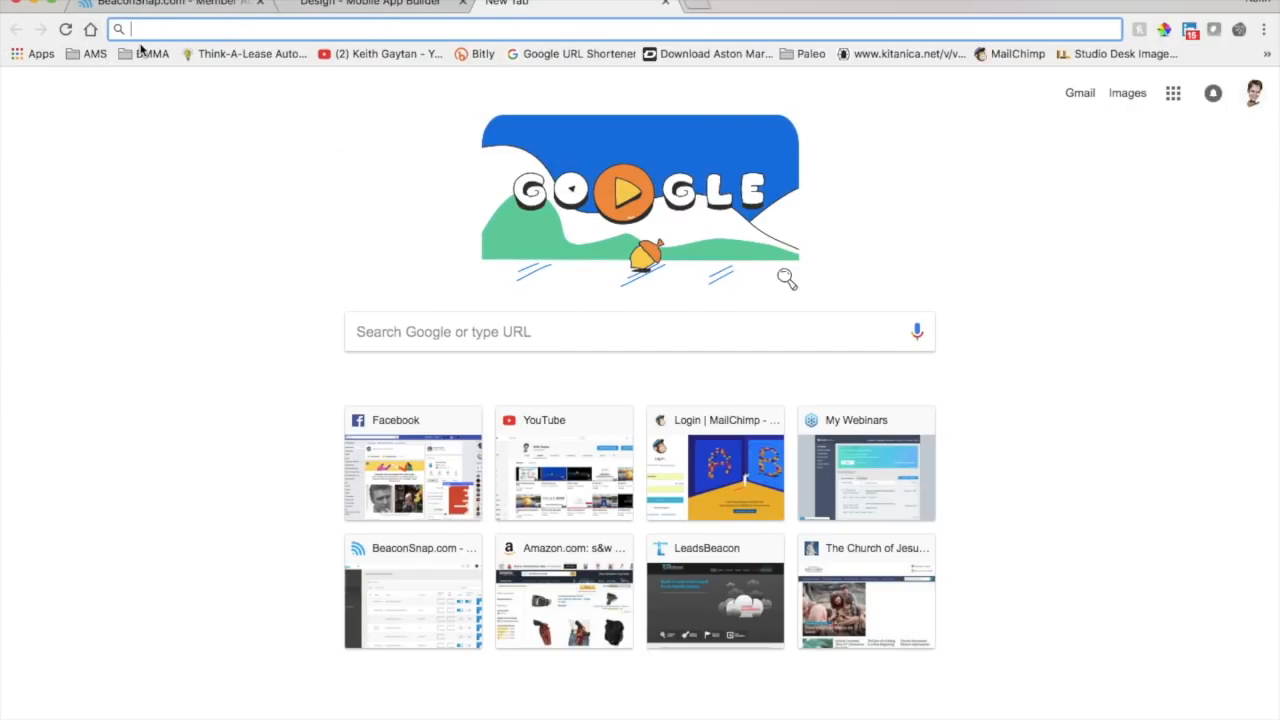
left_click(145, 52)
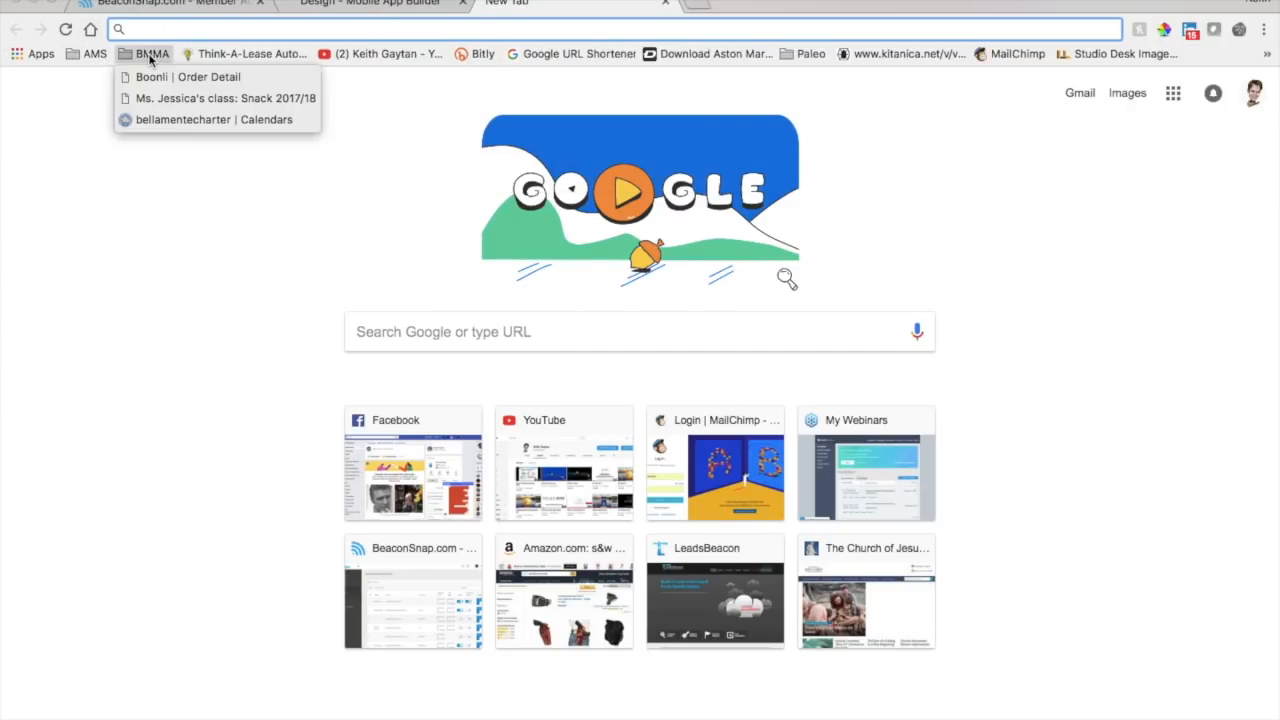
left_click(170, 122)
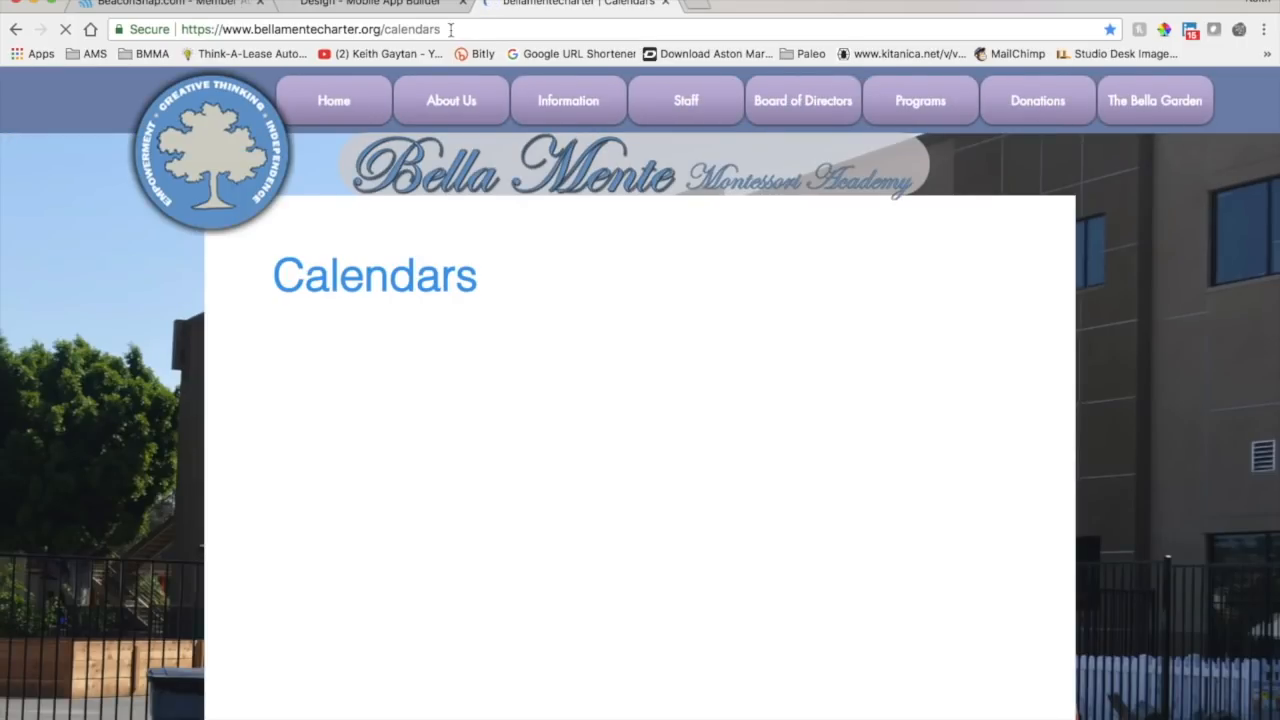
left_click(450, 29)
key("BackSpace")
key("BackSpace")
key("BackSpace")
key("BackSpace")
key("BackSpace")
key("BackSpace")
key("BackSpace")
key("BackSpace")
key("BackSpace")
key("BackSpace")
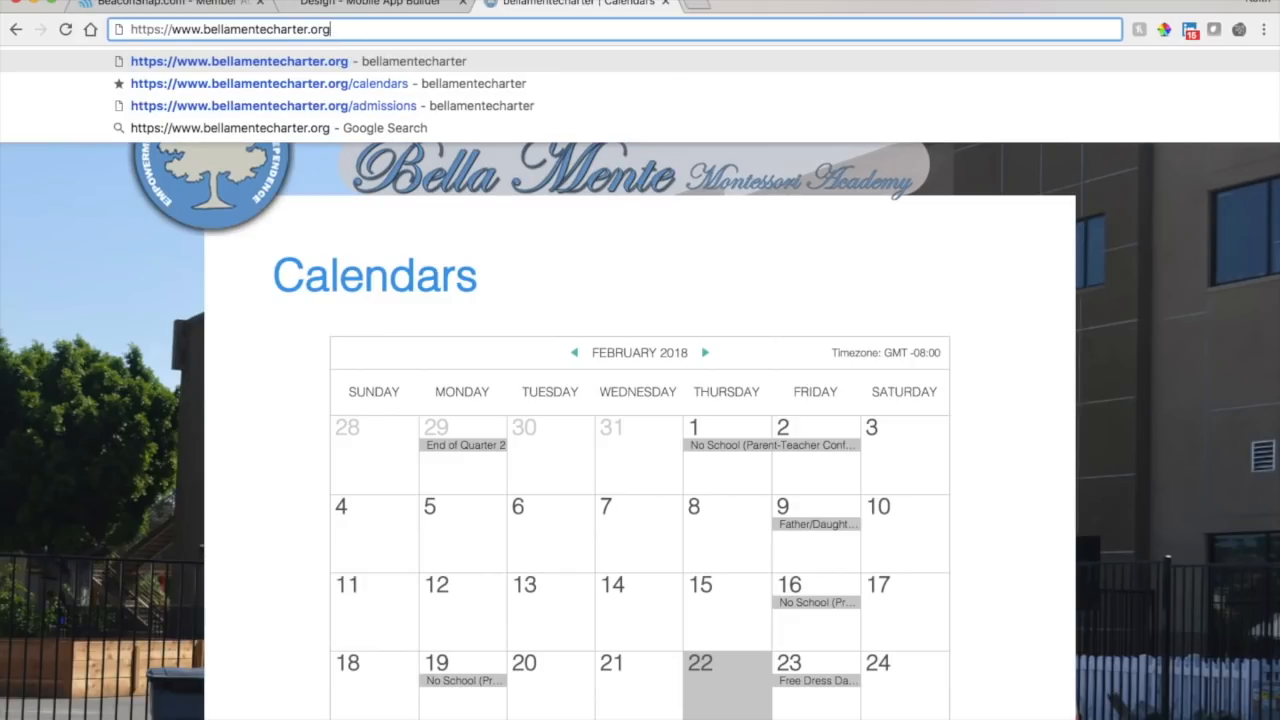
key("Return")
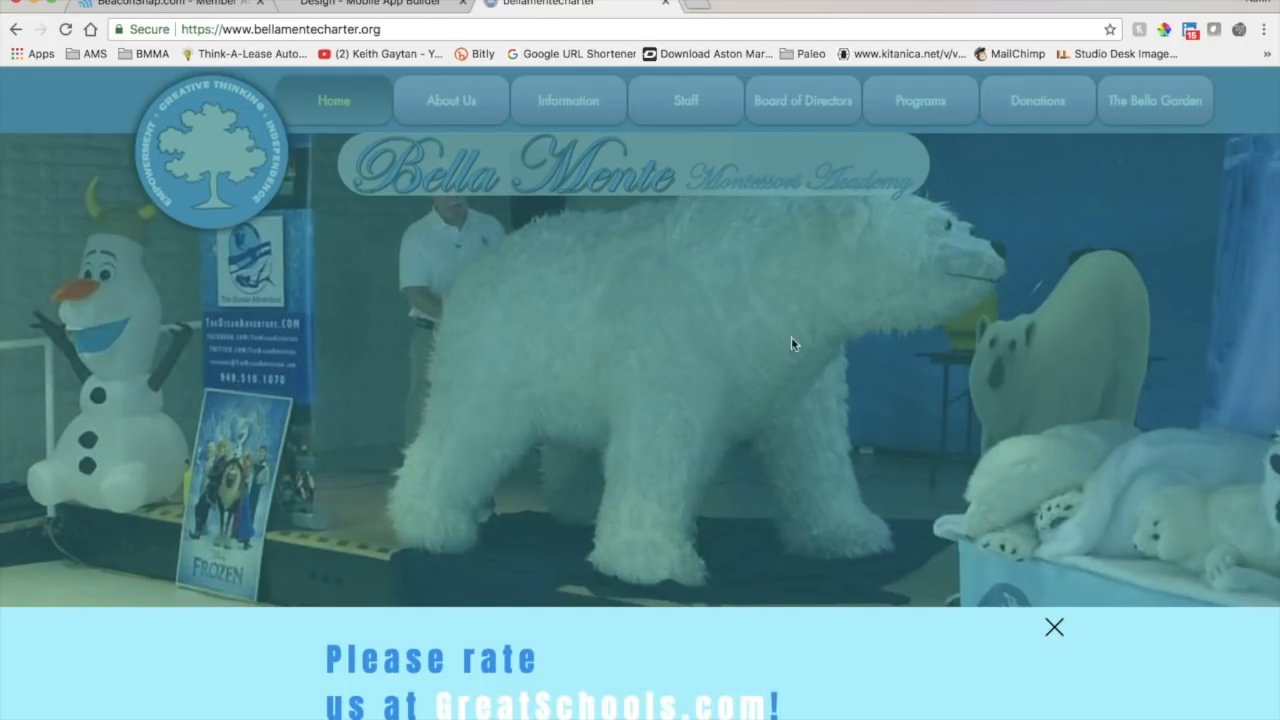
scroll(702, 630, "down", 3)
scroll(812, 637, "up", 3)
left_click(1055, 627)
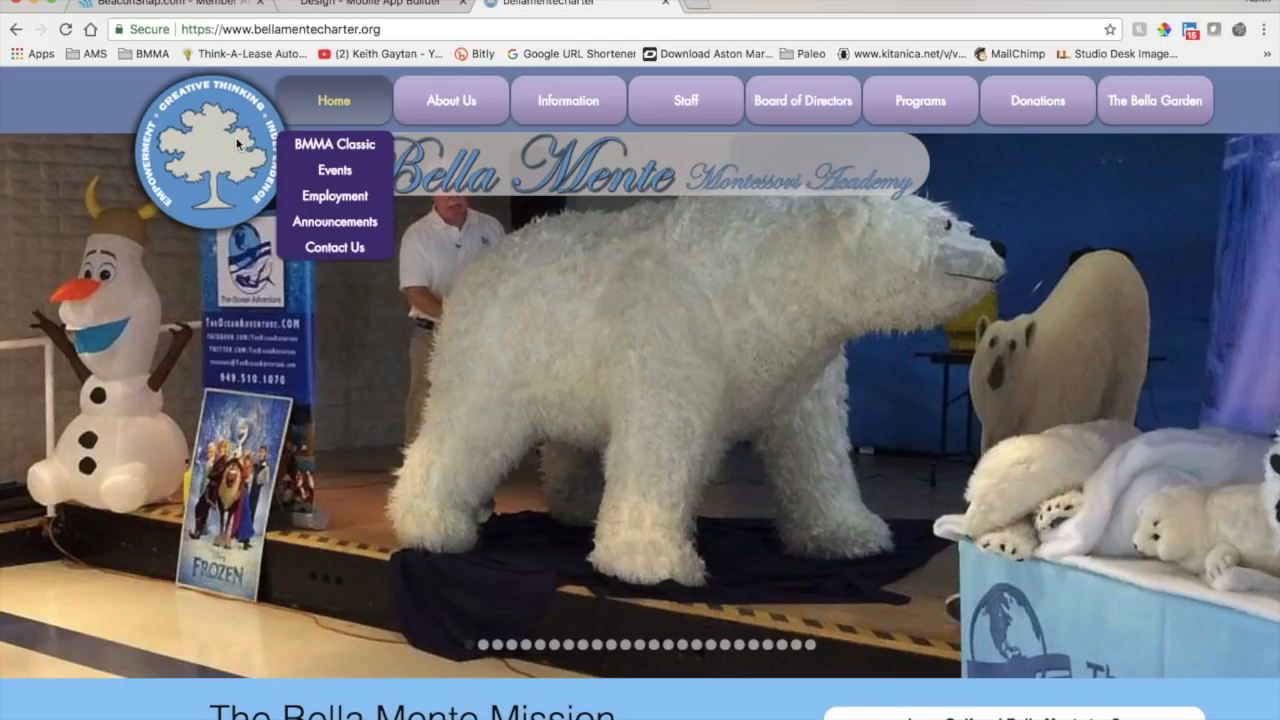
Search Google for "bella mente charter school" in a new tab and show the image results.
left_click(700, 4)
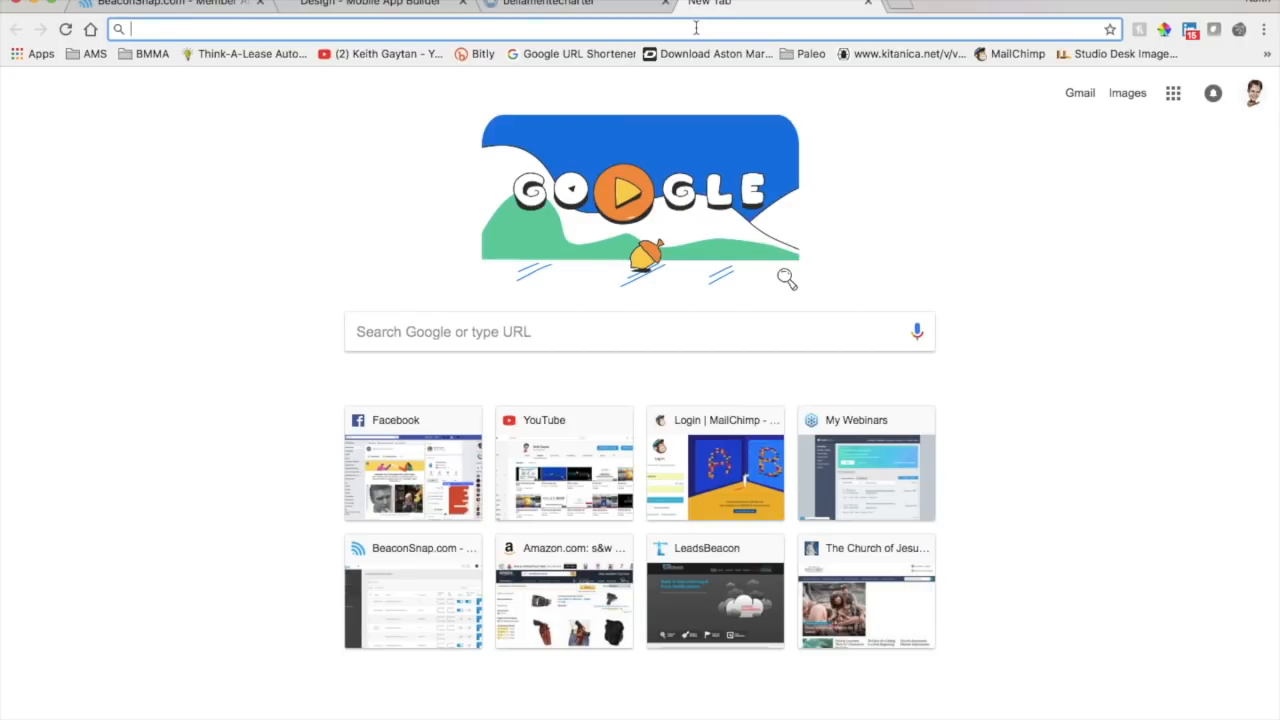
type("bella ")
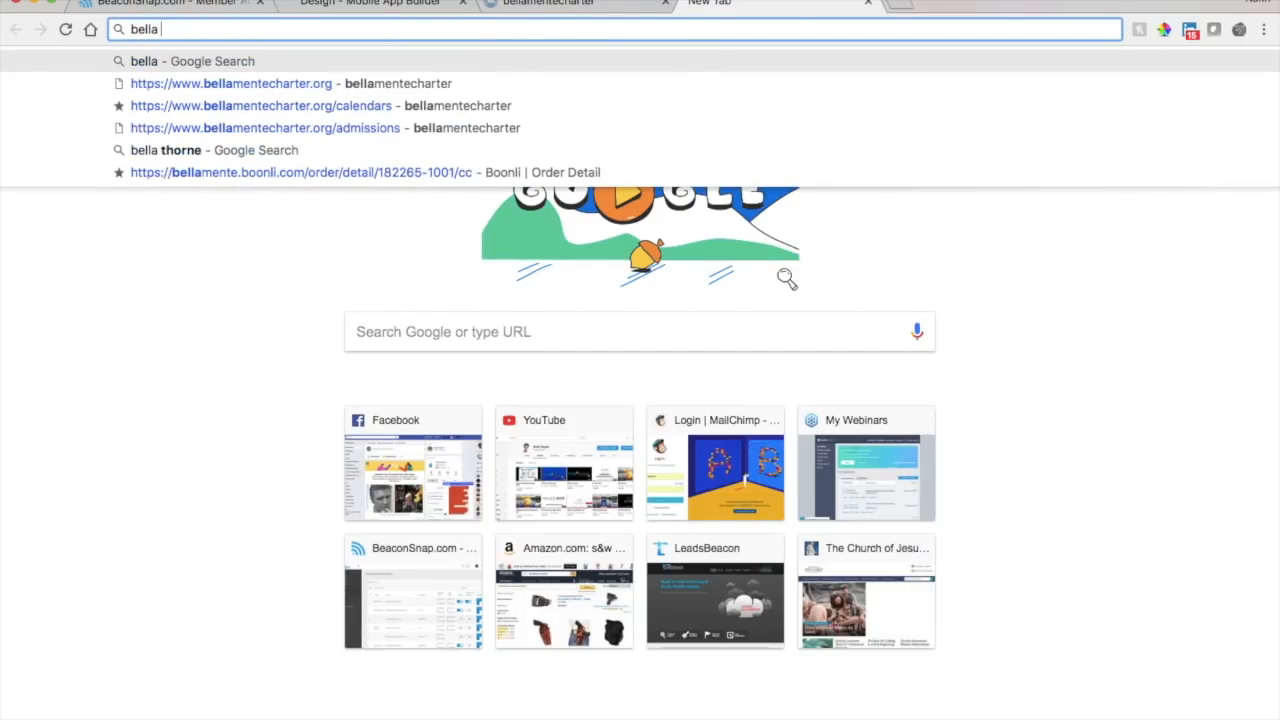
type("mente ch")
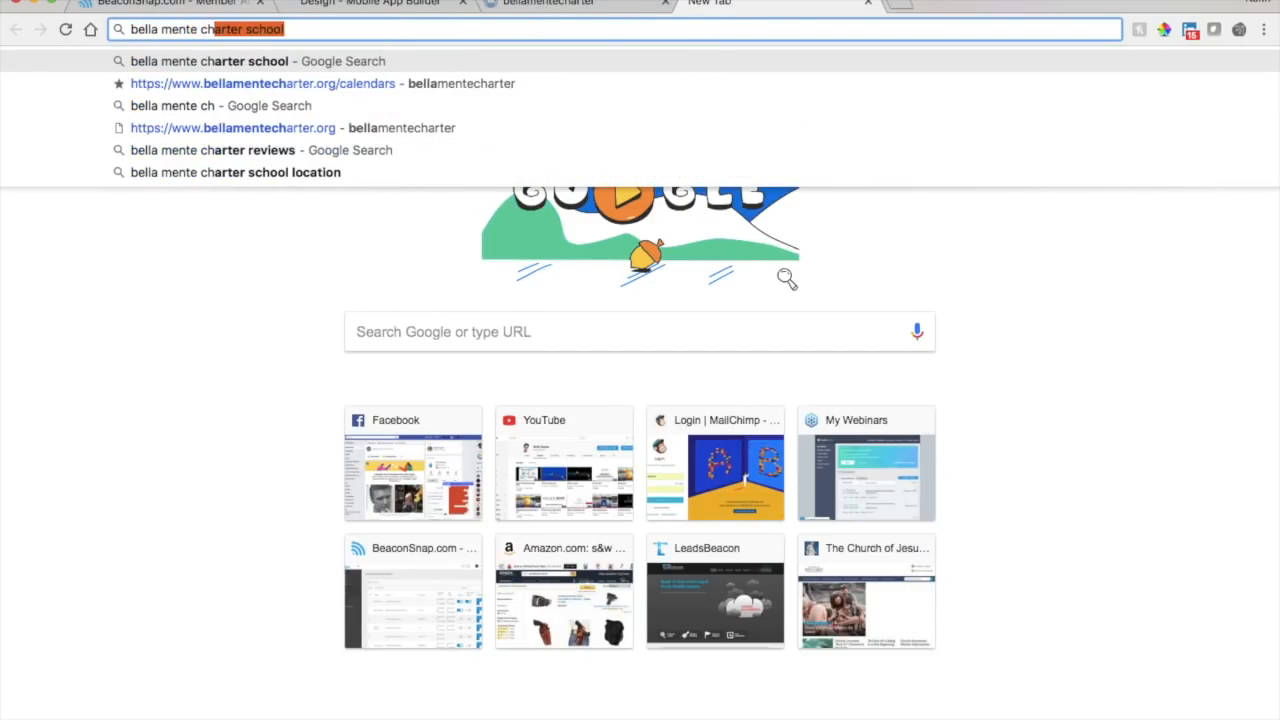
type("arter school")
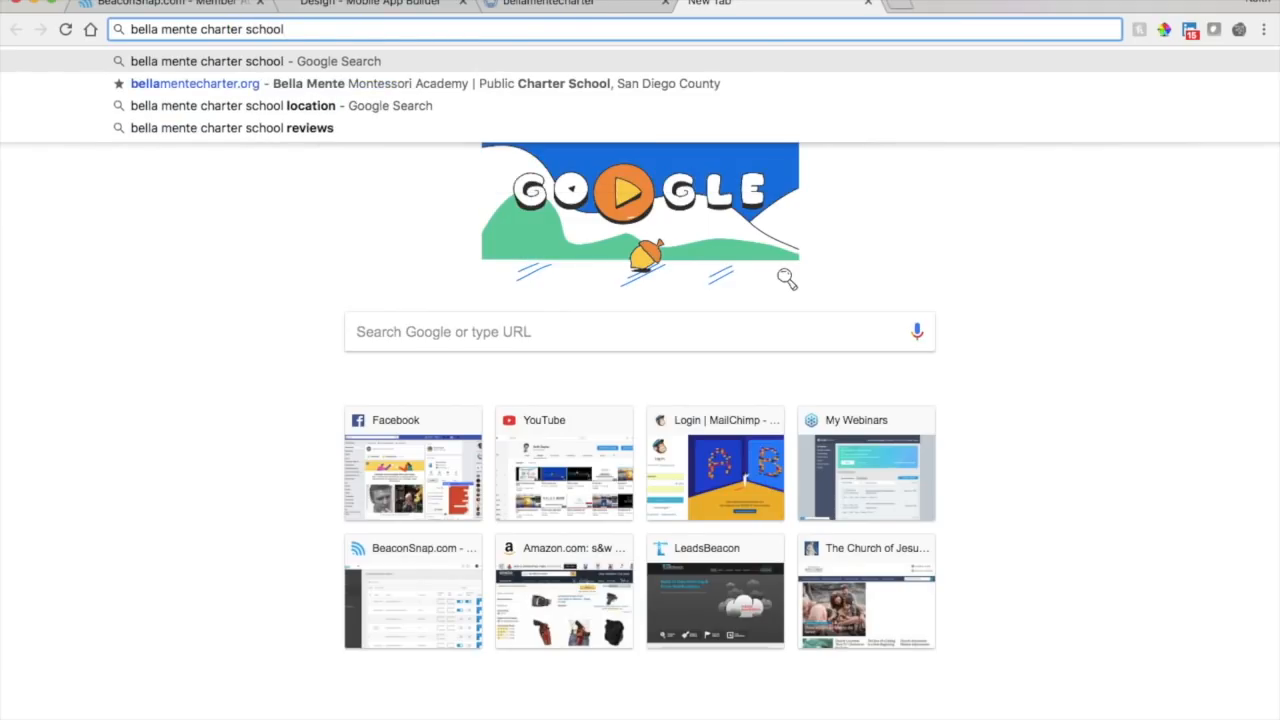
key("Return")
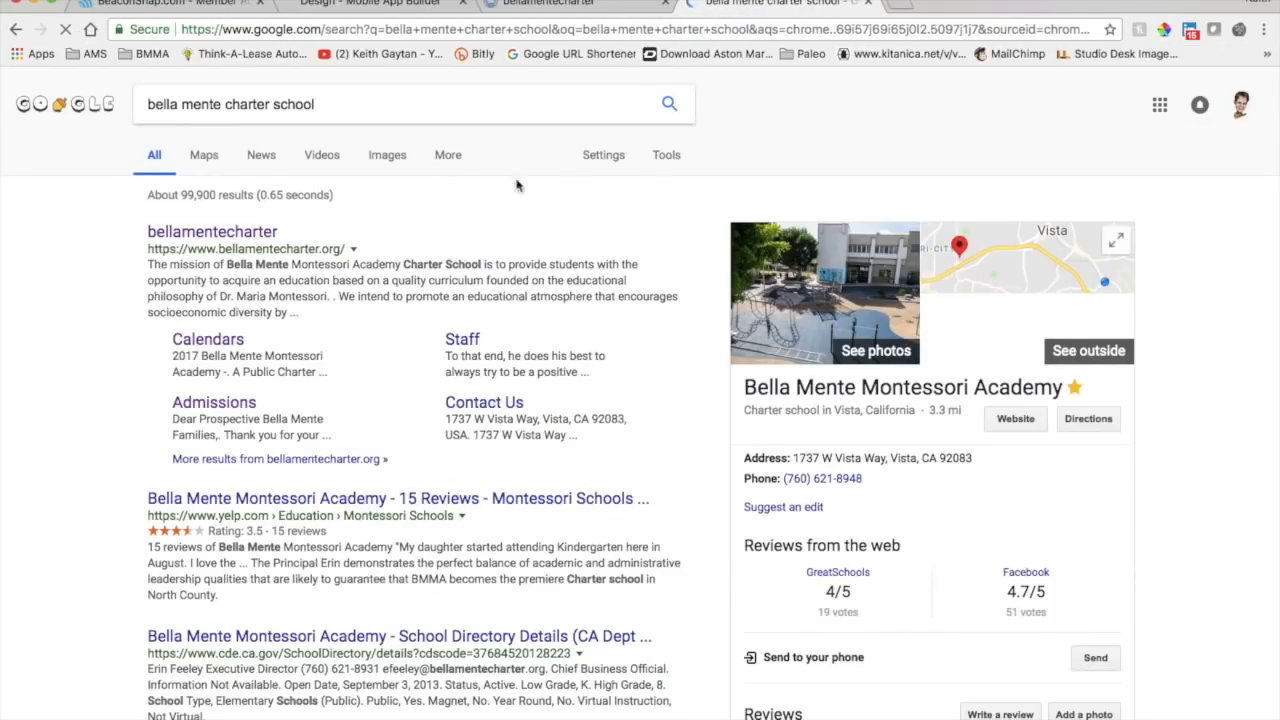
left_click(388, 158)
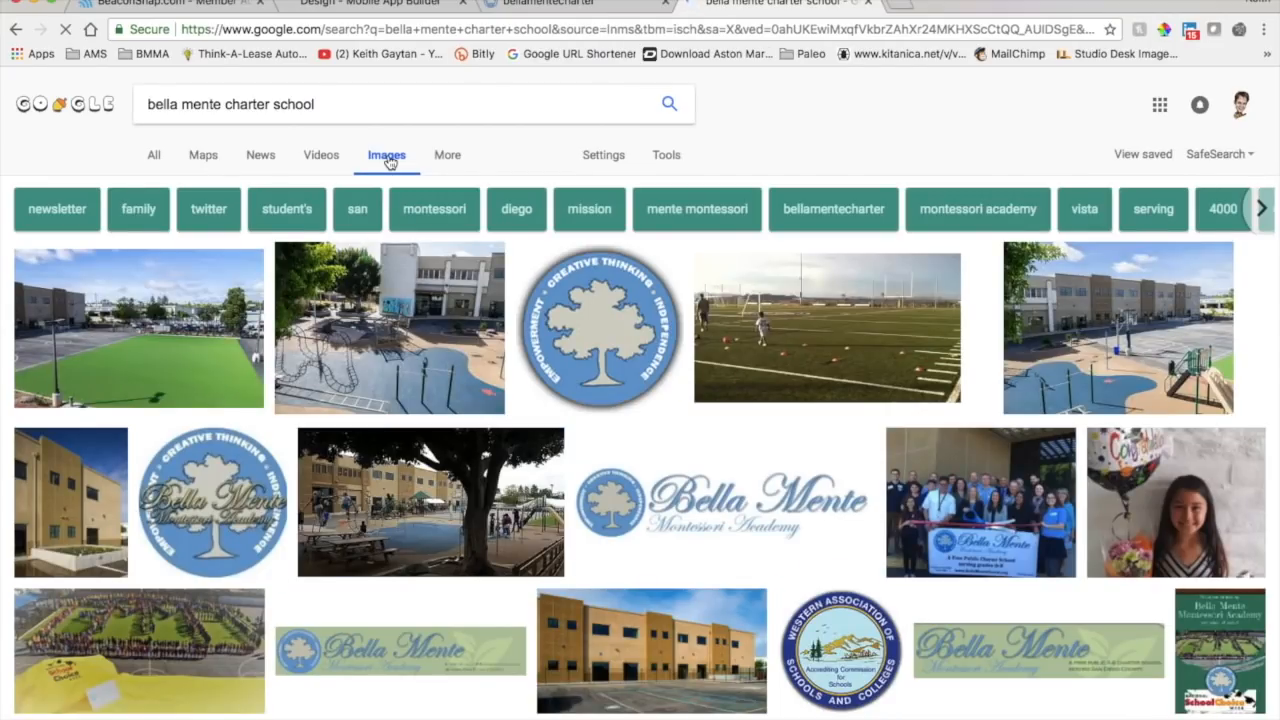
Examine the school's logo images: the round tree emblem, the emblem overlaid with the name, and the wide Bella Mente Montessori Academy logo.
left_click(597, 337)
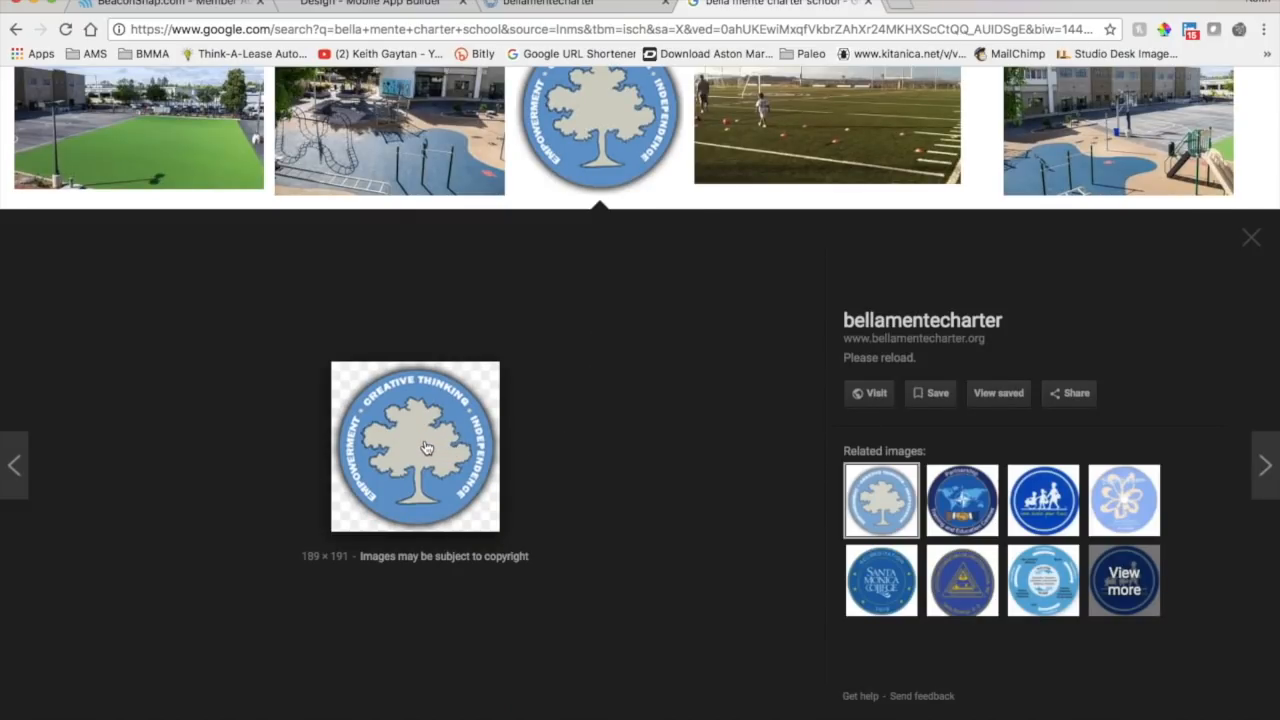
scroll(580, 302, "down", 5)
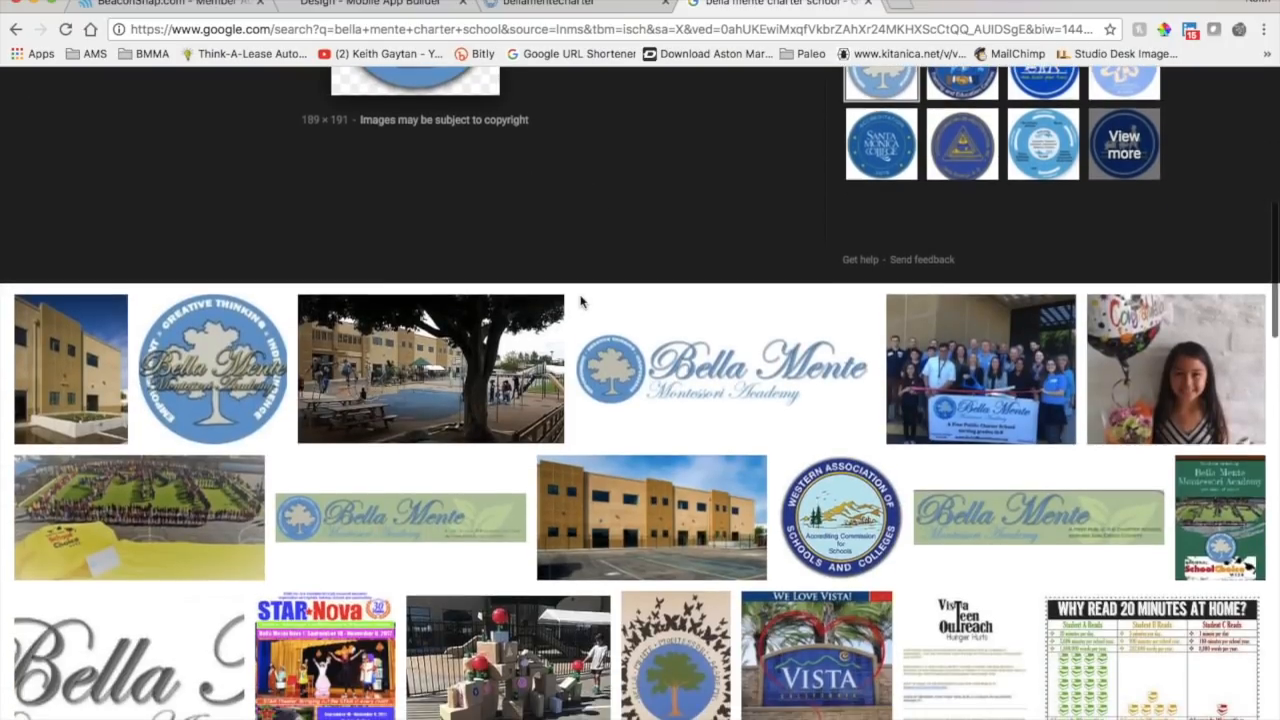
left_click(219, 375)
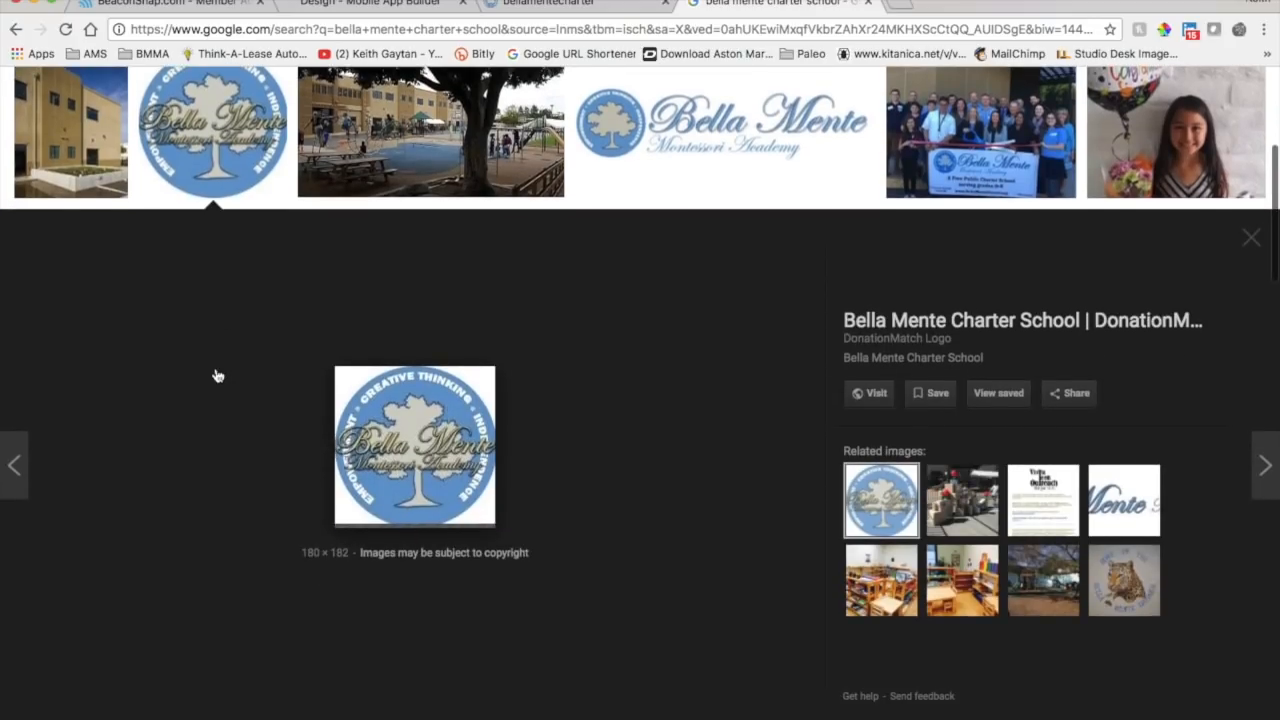
scroll(214, 371, "up", 3)
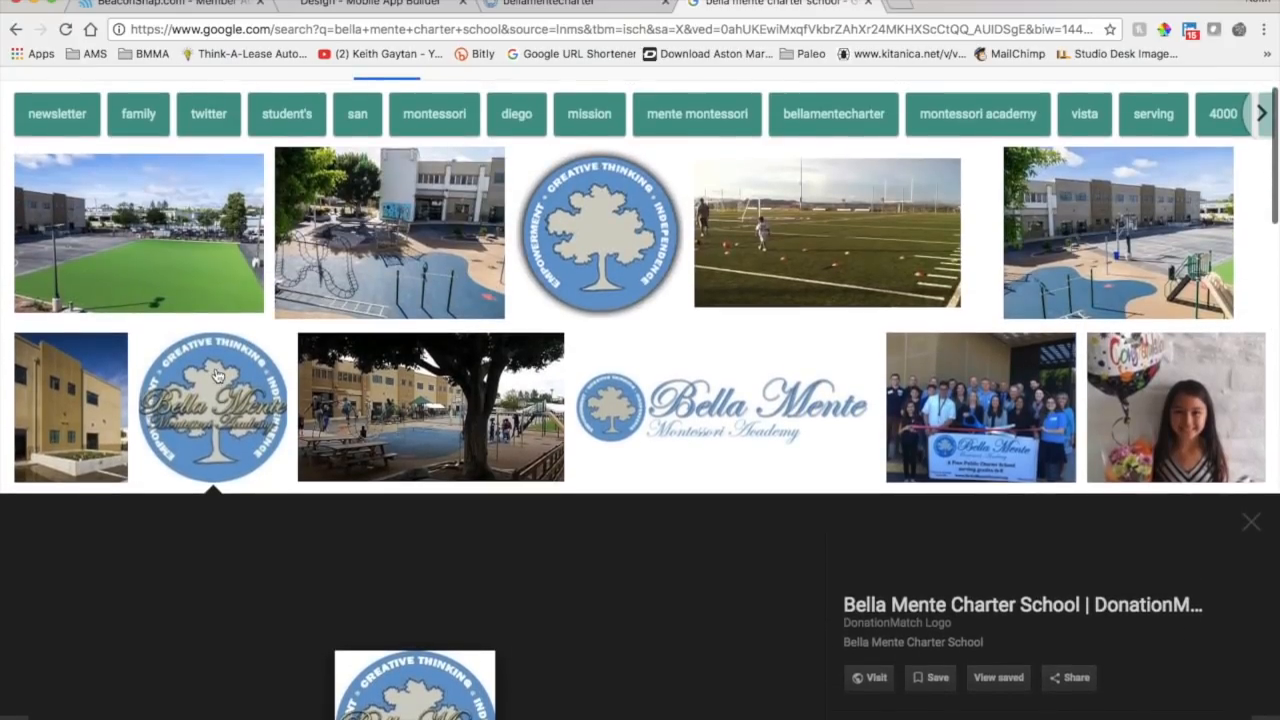
left_click(744, 415)
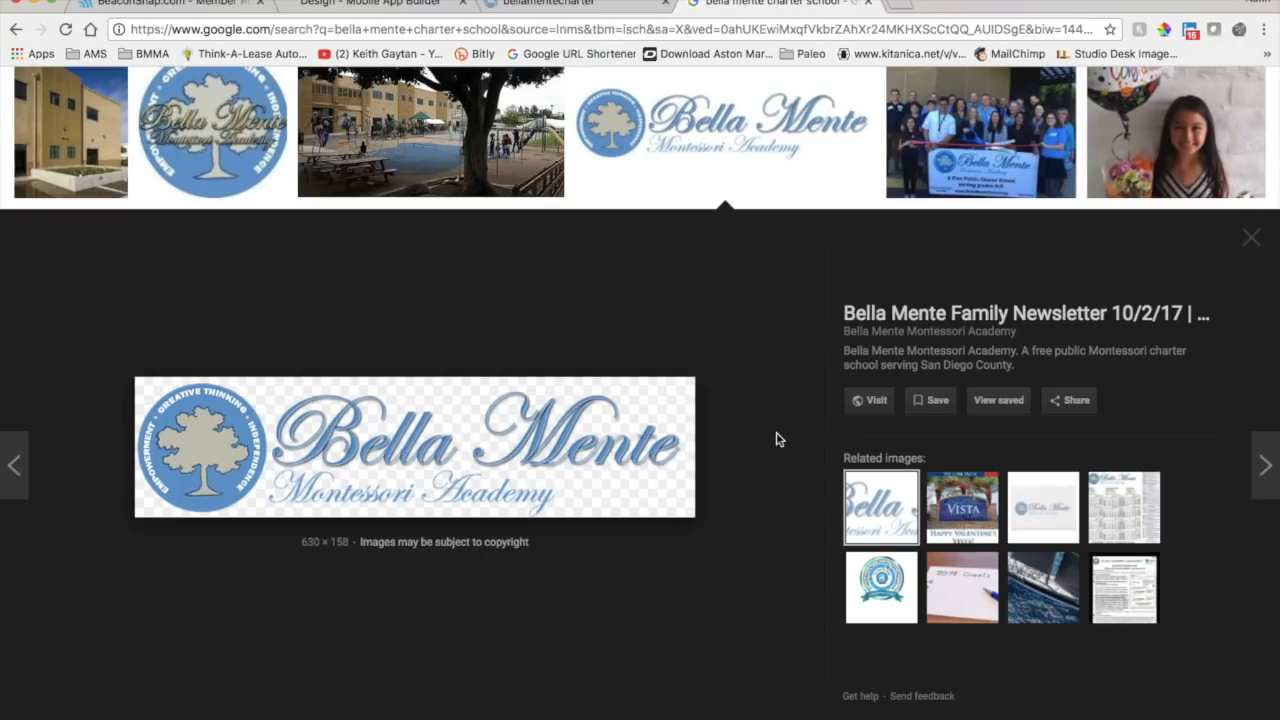
scroll(786, 423, "up", 3)
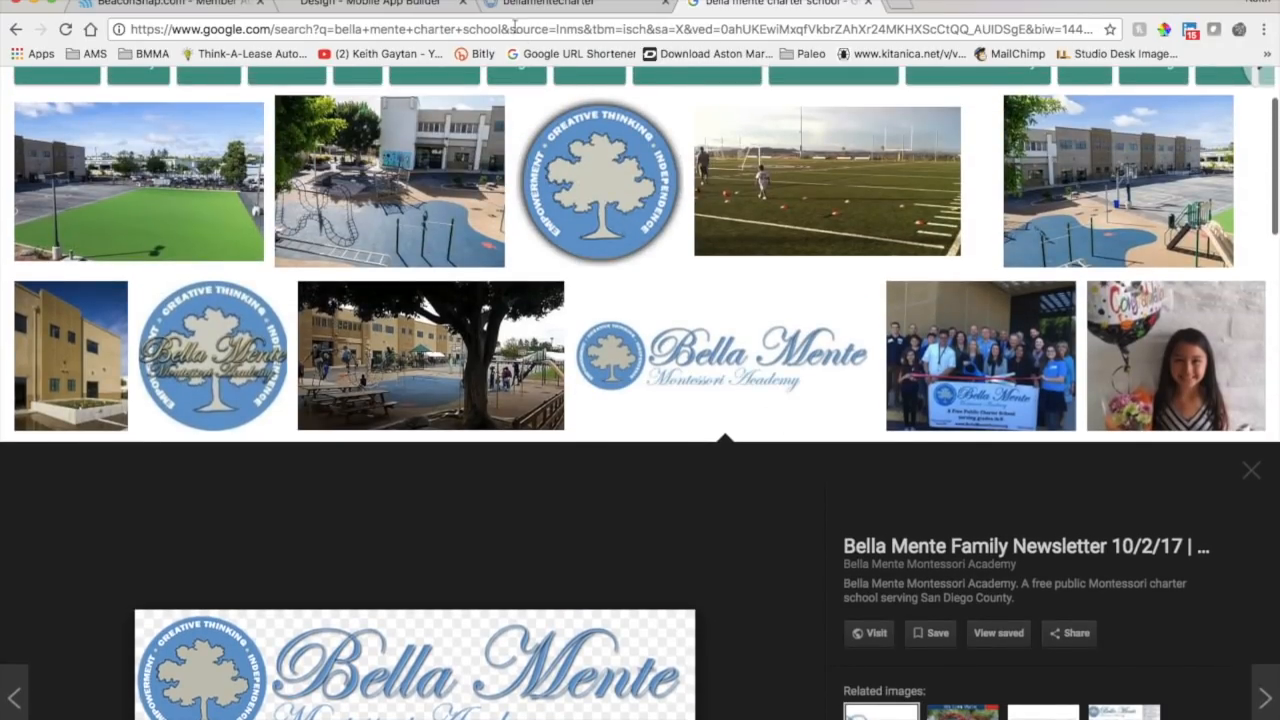
Check the app's Global Styling colours, then sample the round logo's blue on the school website and copy its hex code 5C97CF.
left_click(396, 5)
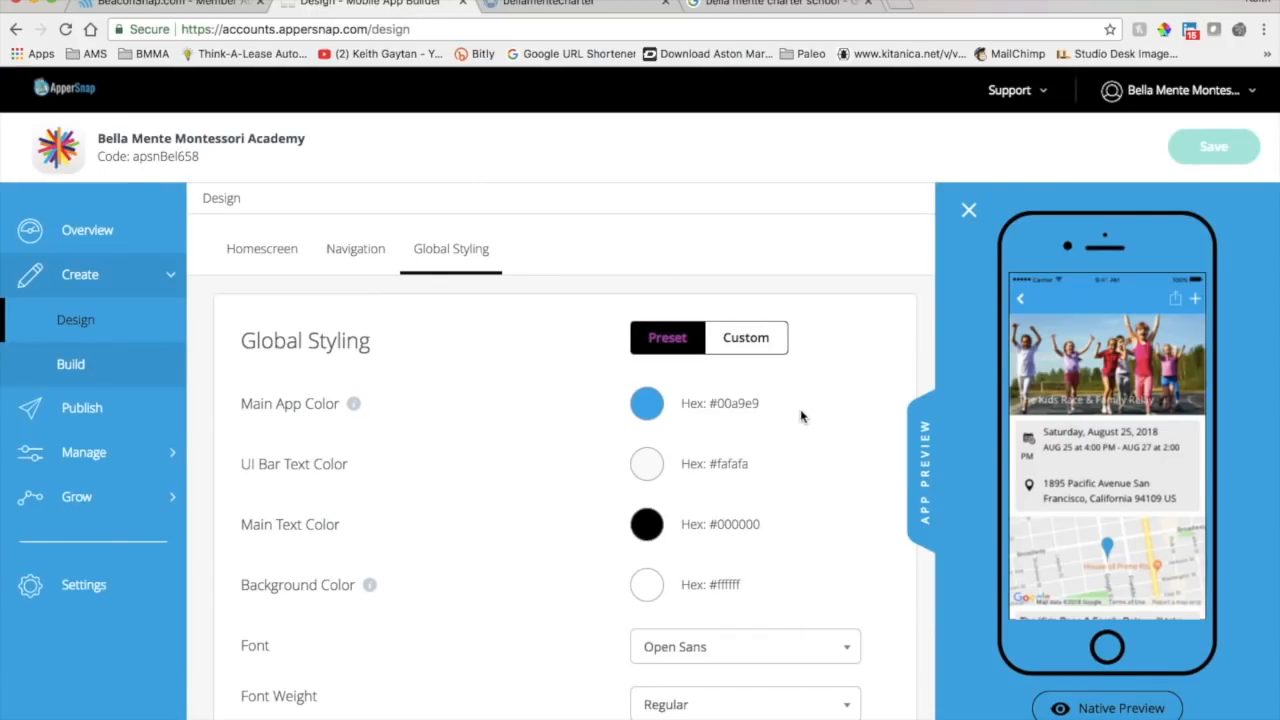
scroll(806, 417, "down", 1)
scroll(806, 417, "up", 1)
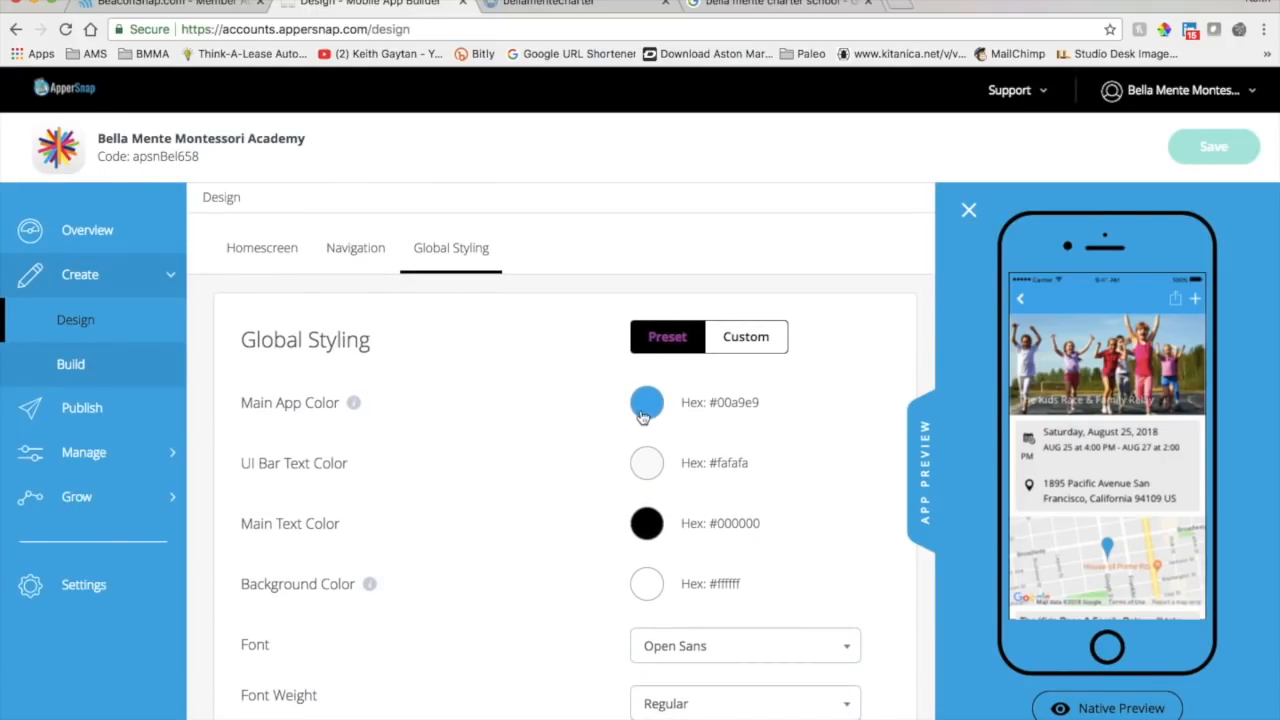
left_click(590, 5)
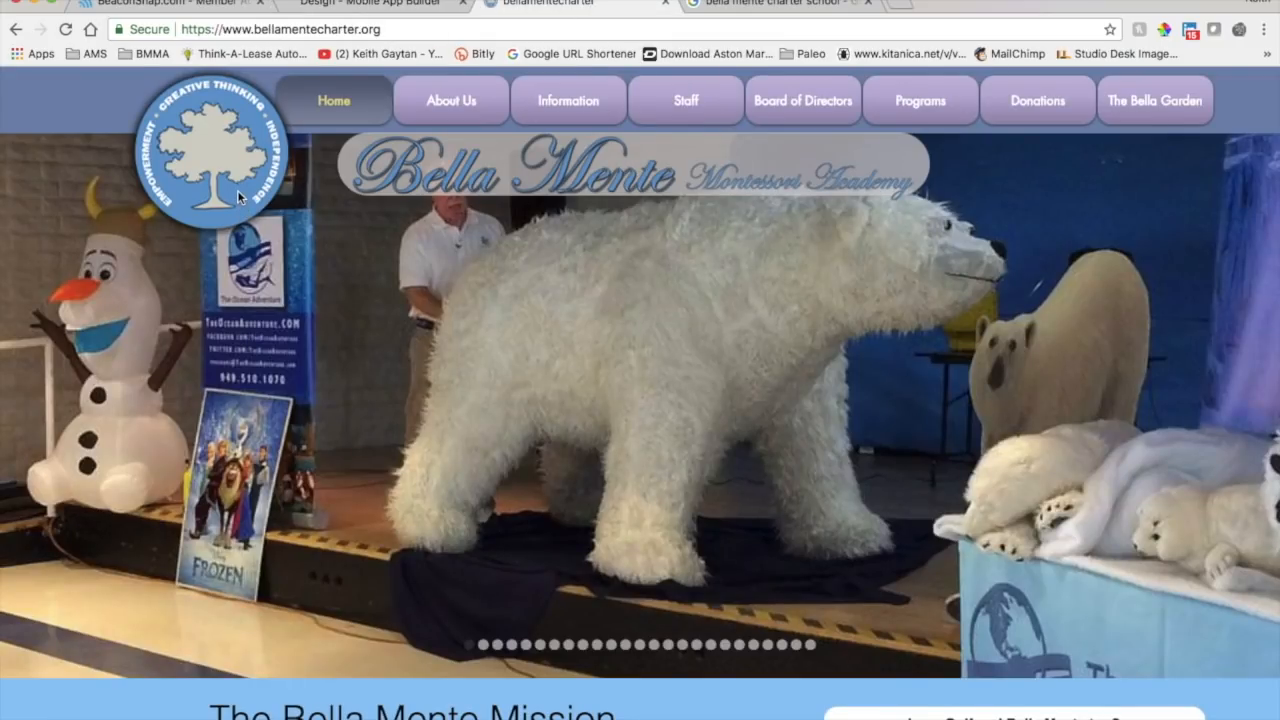
left_click(1165, 31)
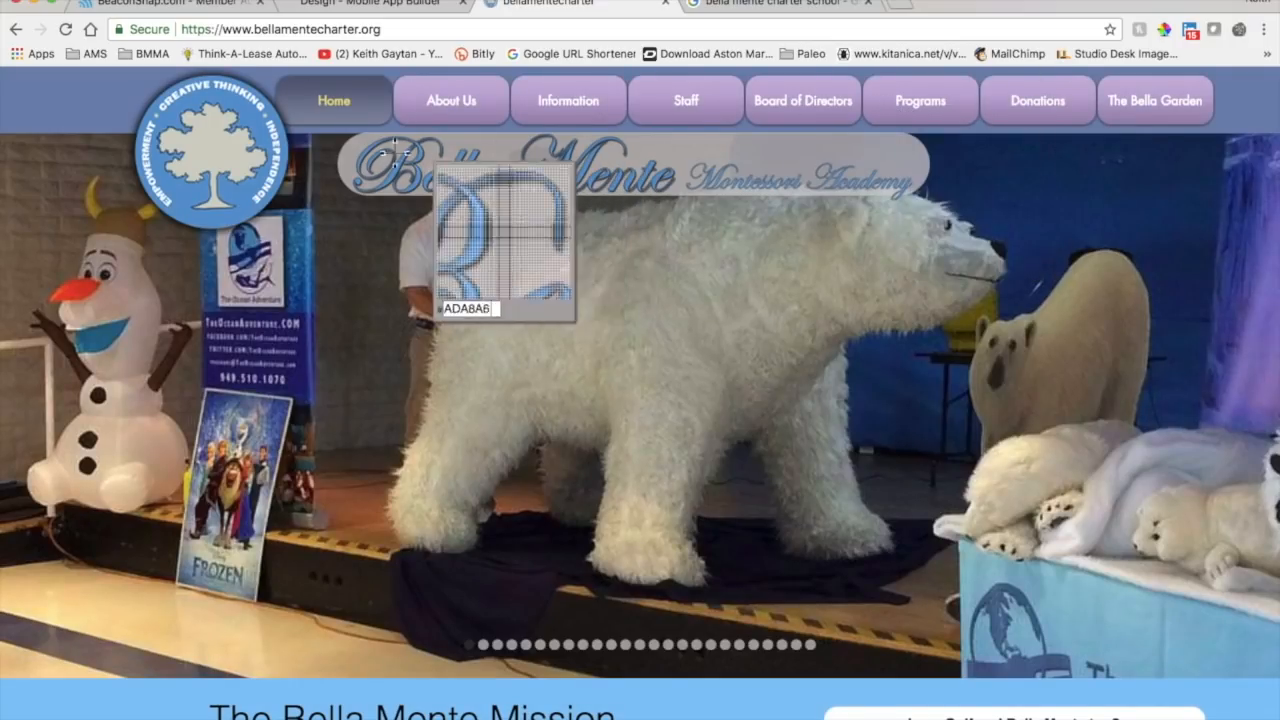
left_click(244, 118)
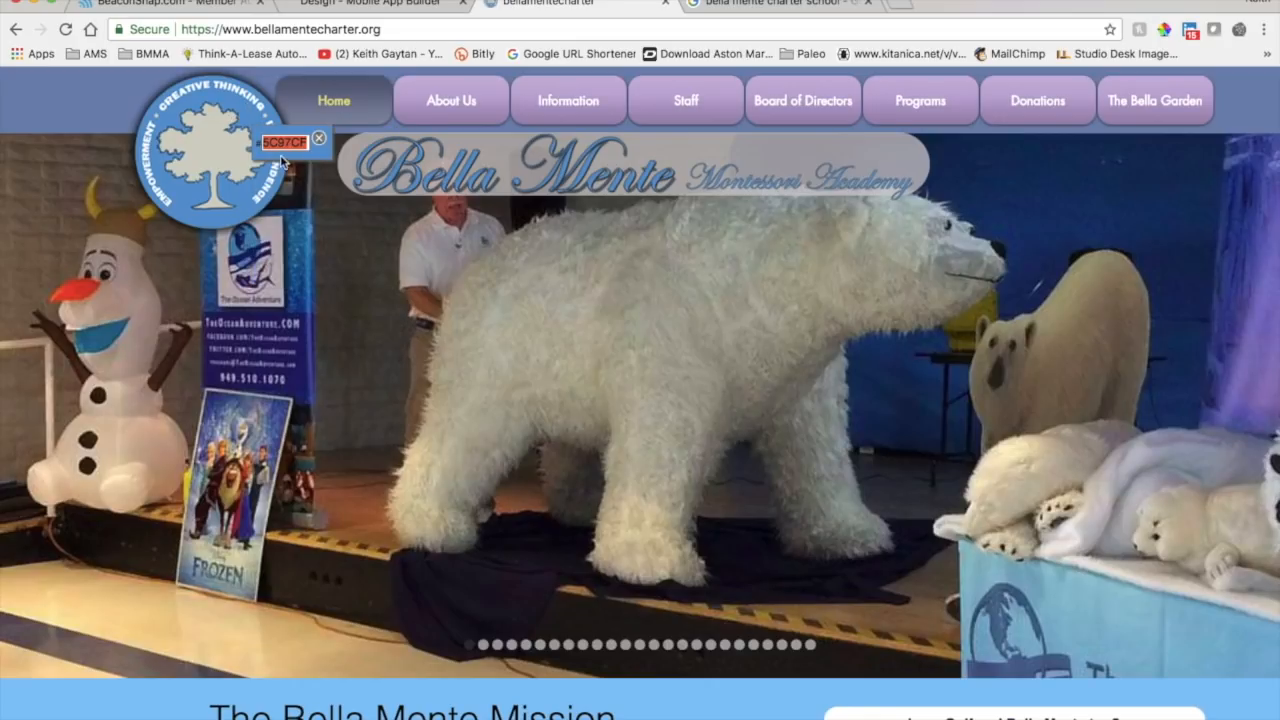
right_click(288, 143)
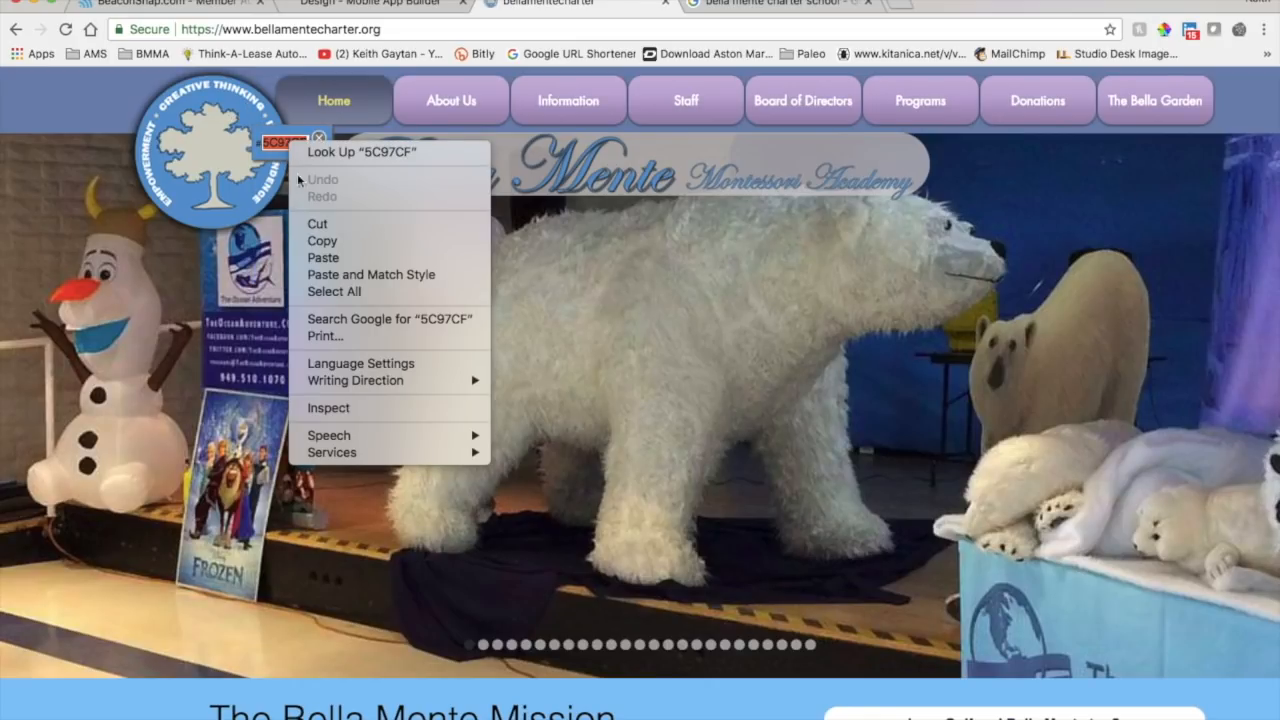
left_click(310, 241)
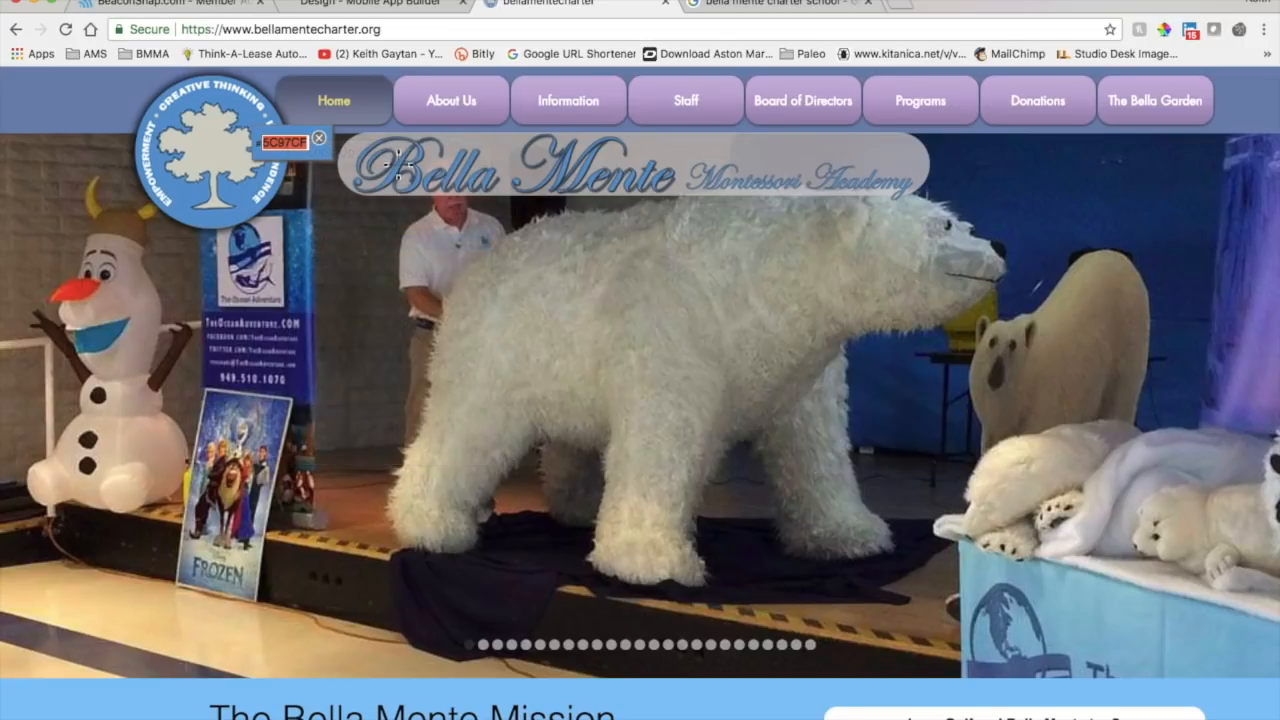
Set the Main App Color in the app's Global Styling to the copied hex value 5c97cf.
left_click(372, 7)
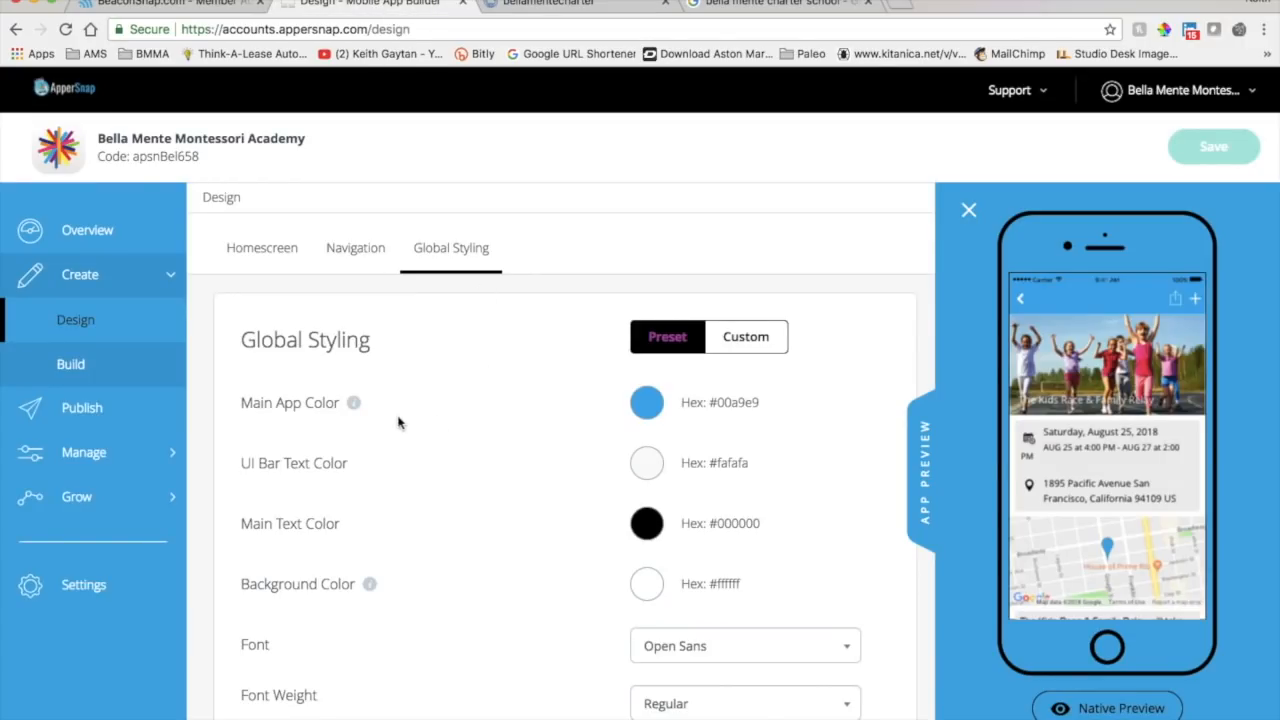
left_click(649, 405)
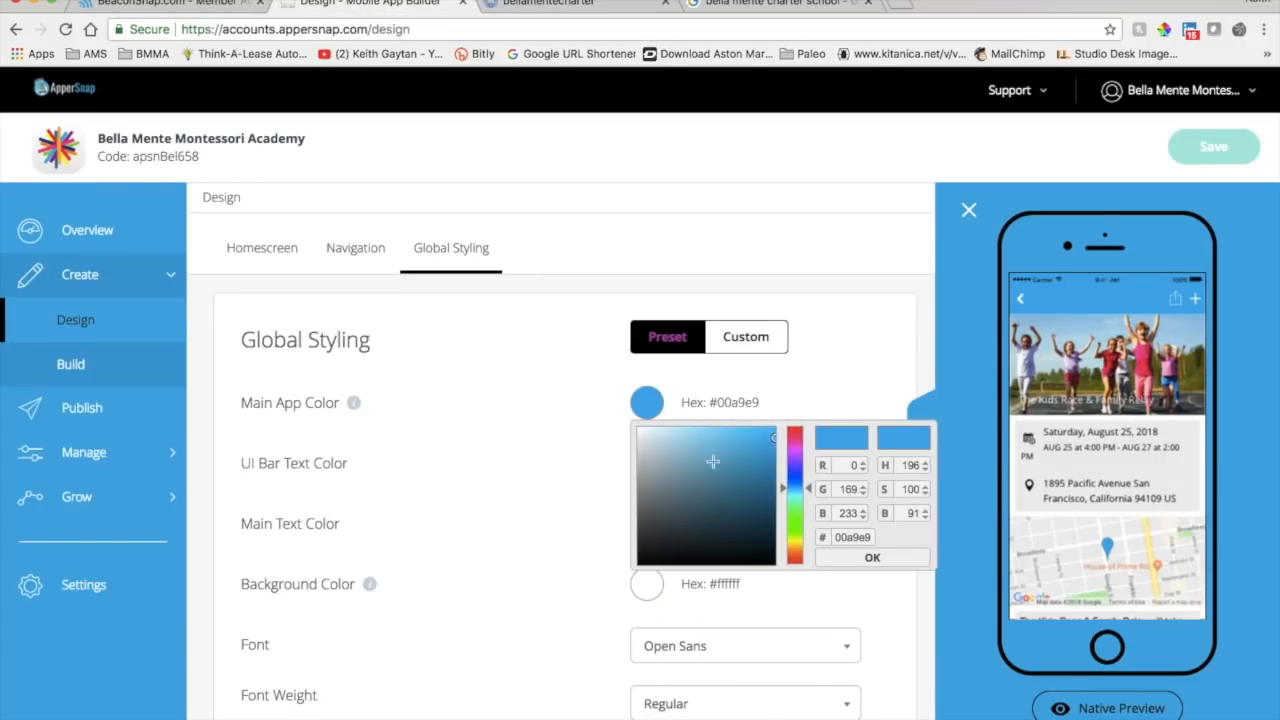
double_click(848, 538)
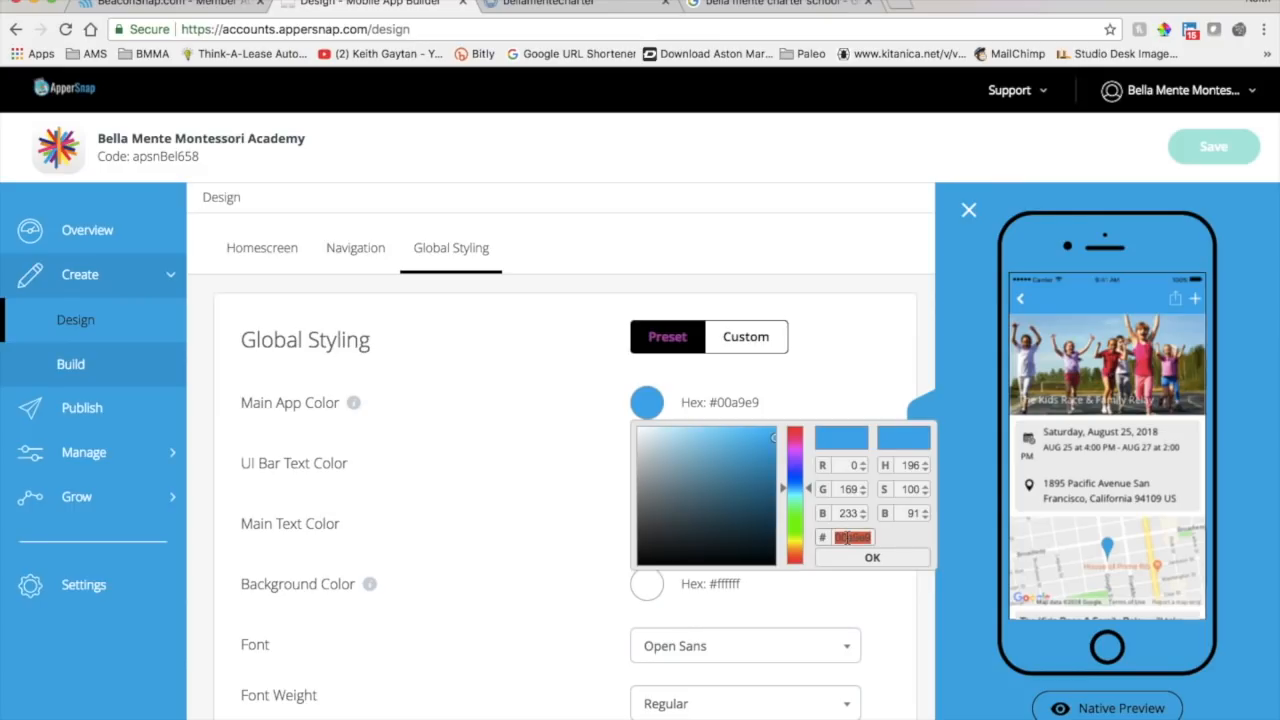
key("BackSpace")
right_click(840, 541)
left_click(857, 620)
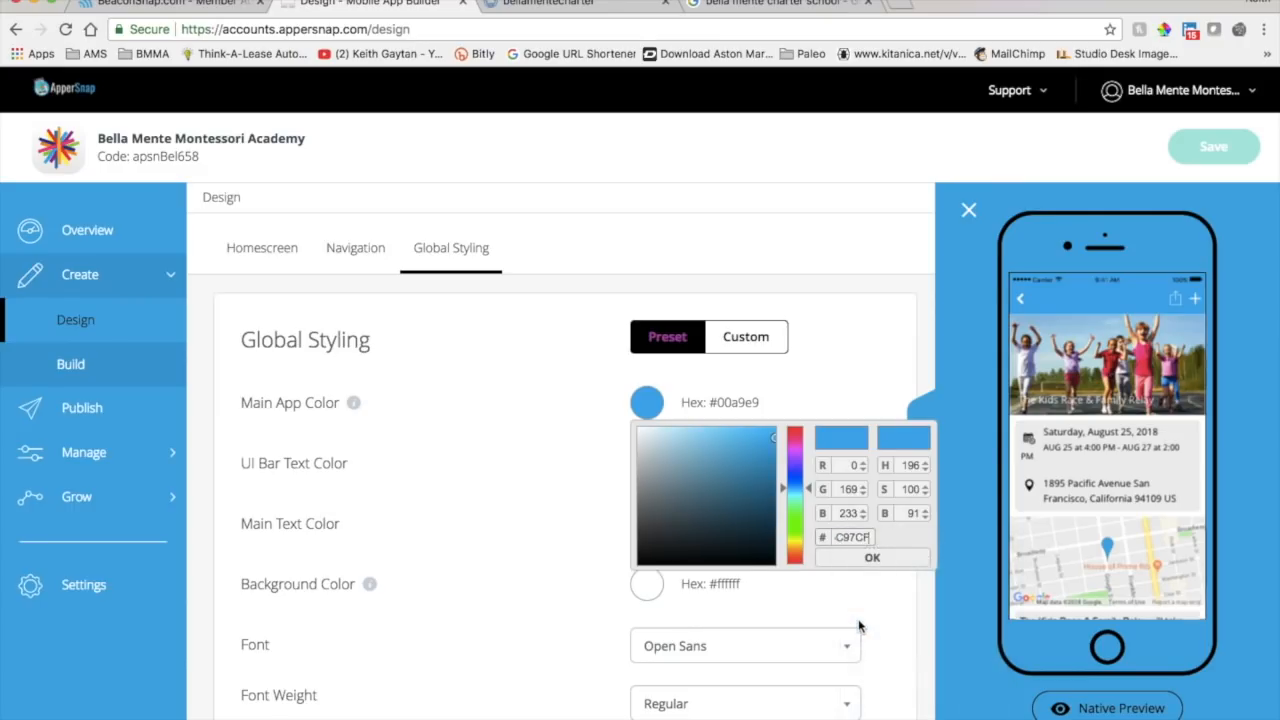
left_click(872, 559)
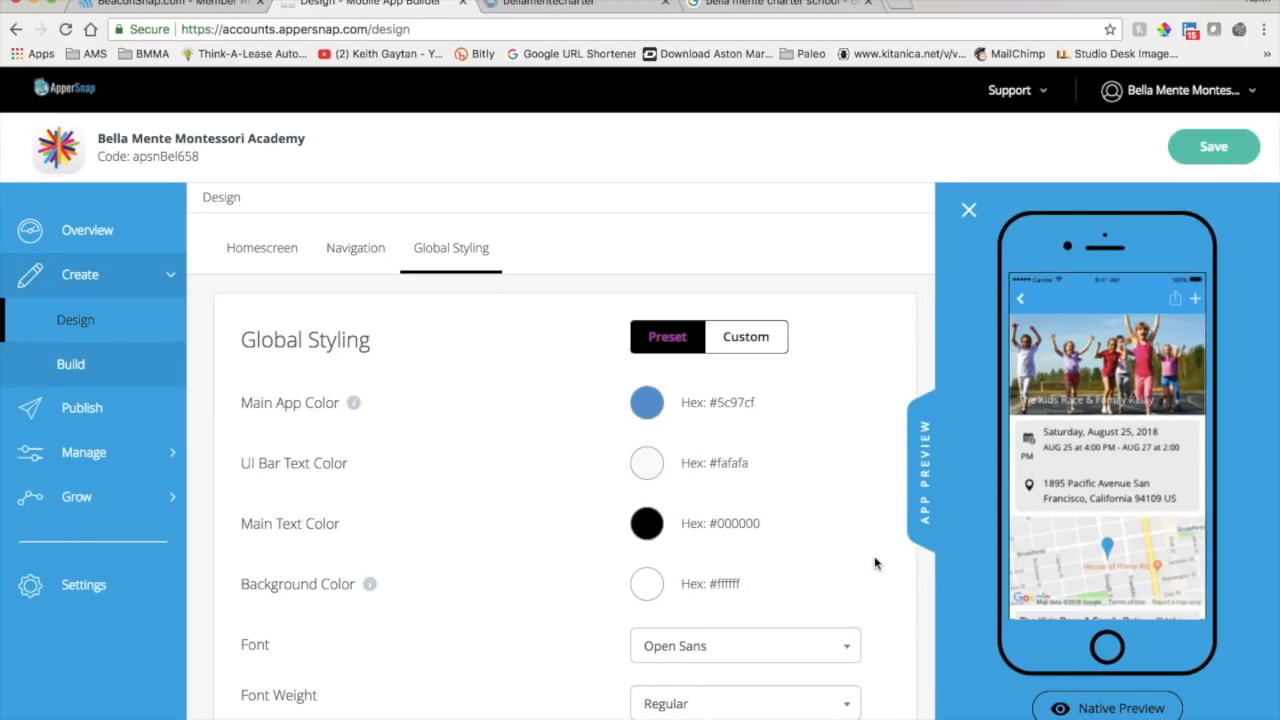
Review the Global Styling options, then examine the available homescreen layouts and their navigation row and column settings.
scroll(818, 471, "down", 2)
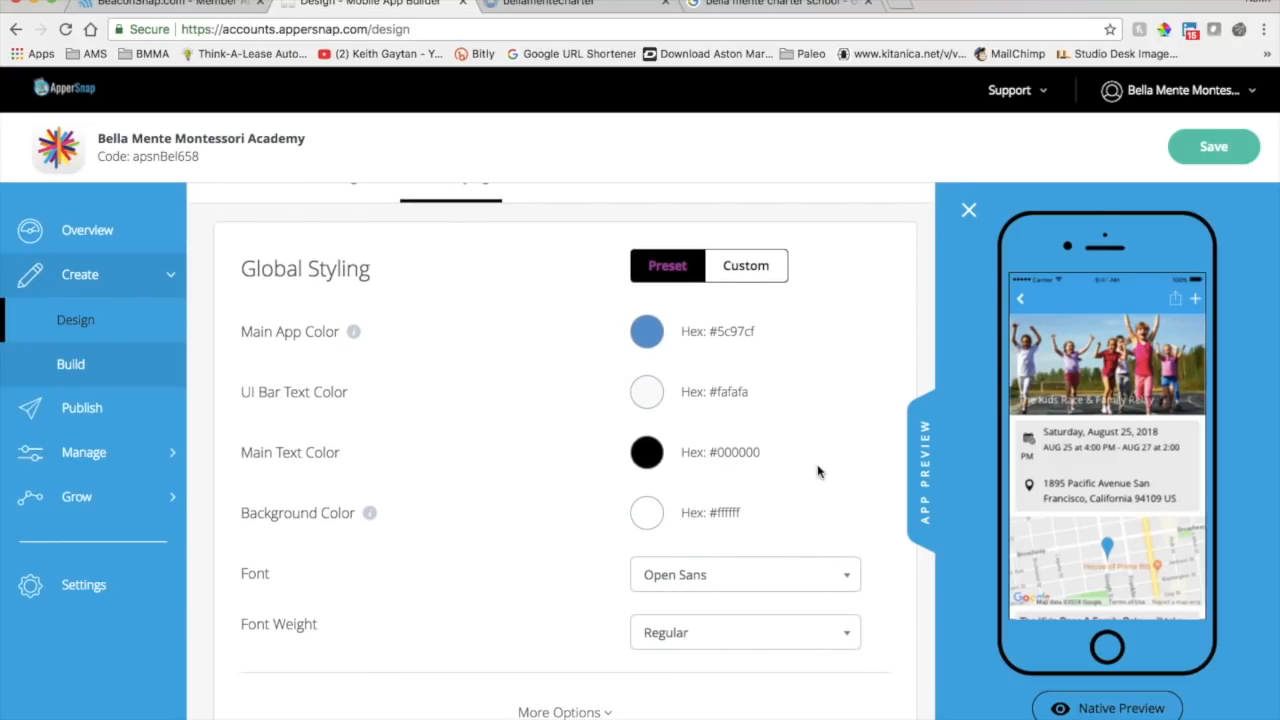
scroll(818, 471, "down", 1)
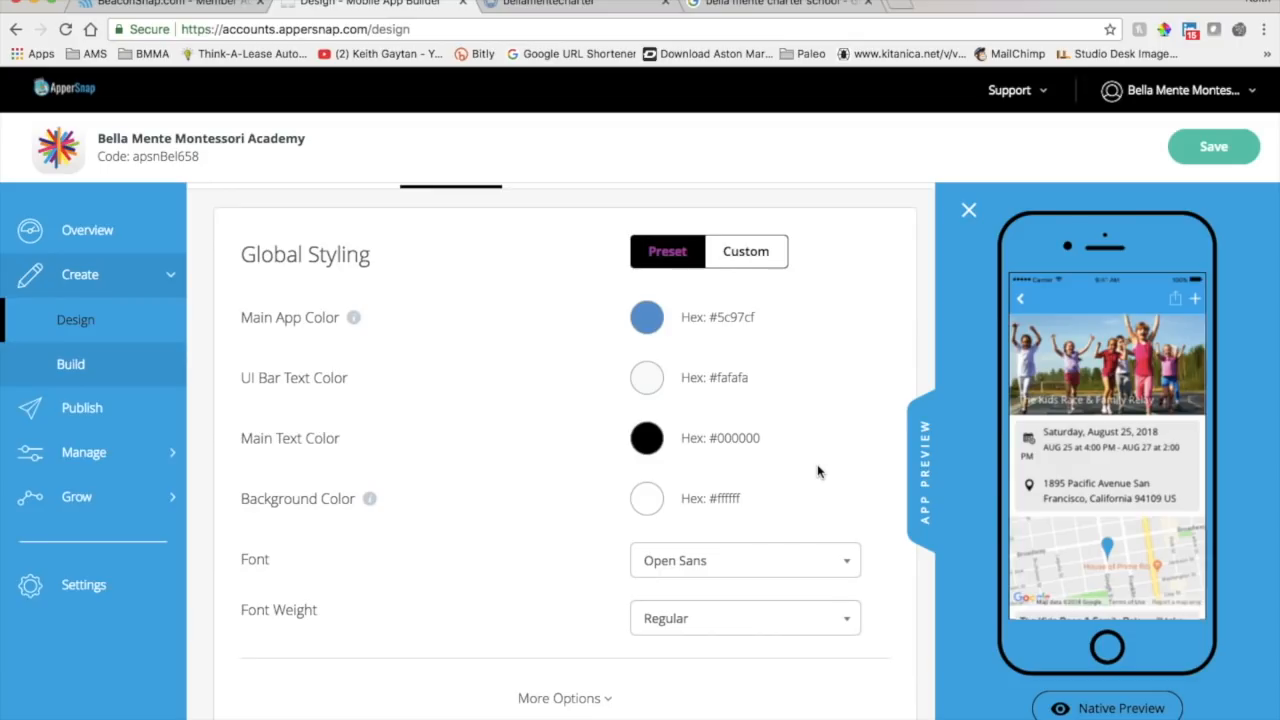
scroll(818, 471, "up", 2)
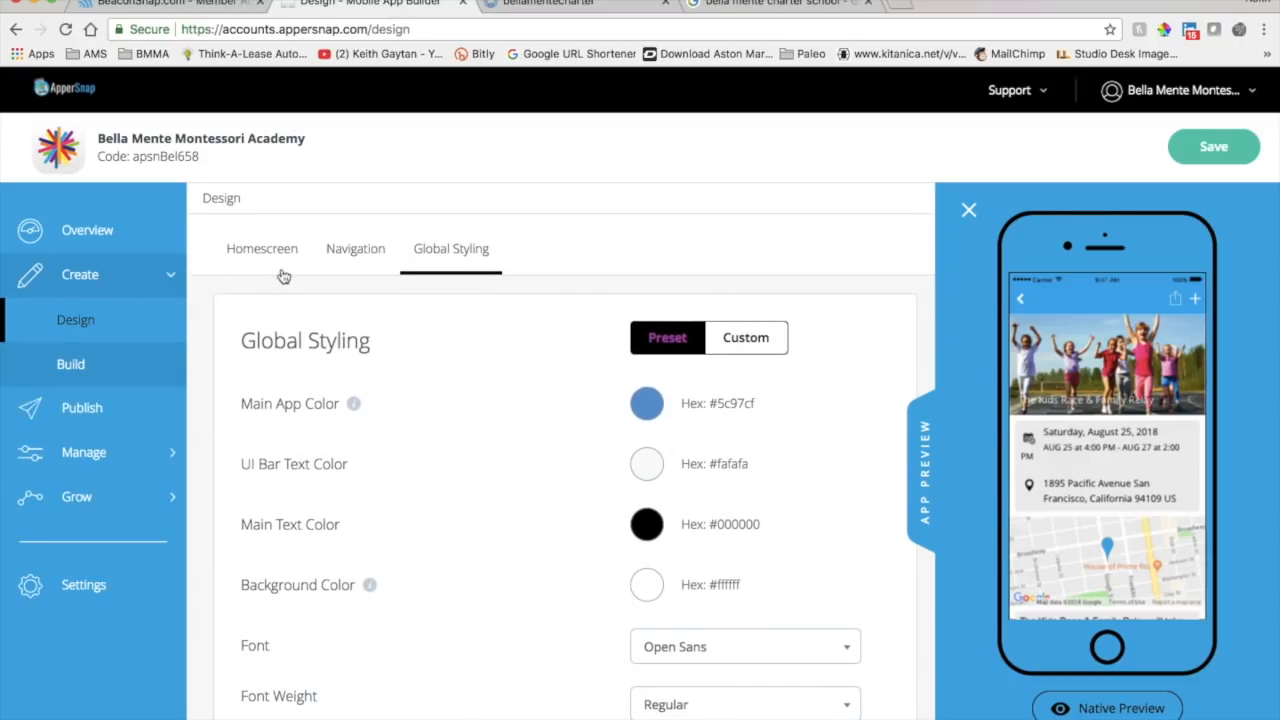
left_click(262, 253)
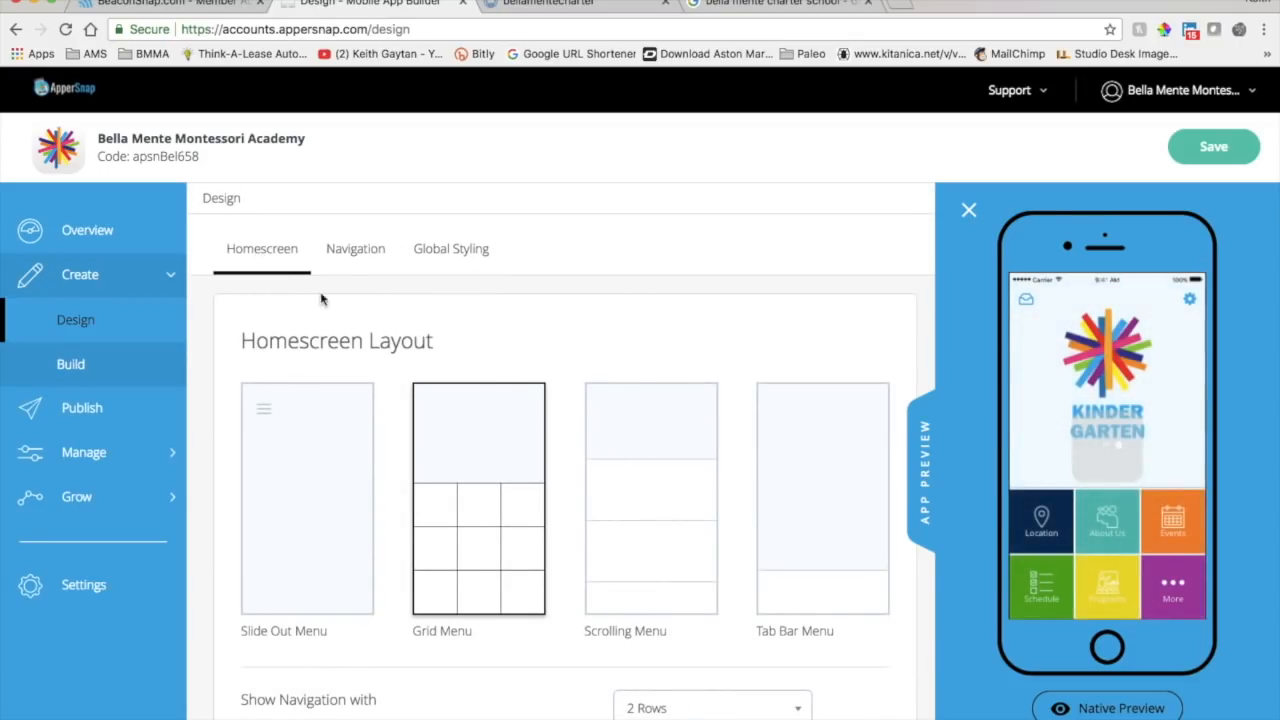
scroll(577, 468, "down", 1)
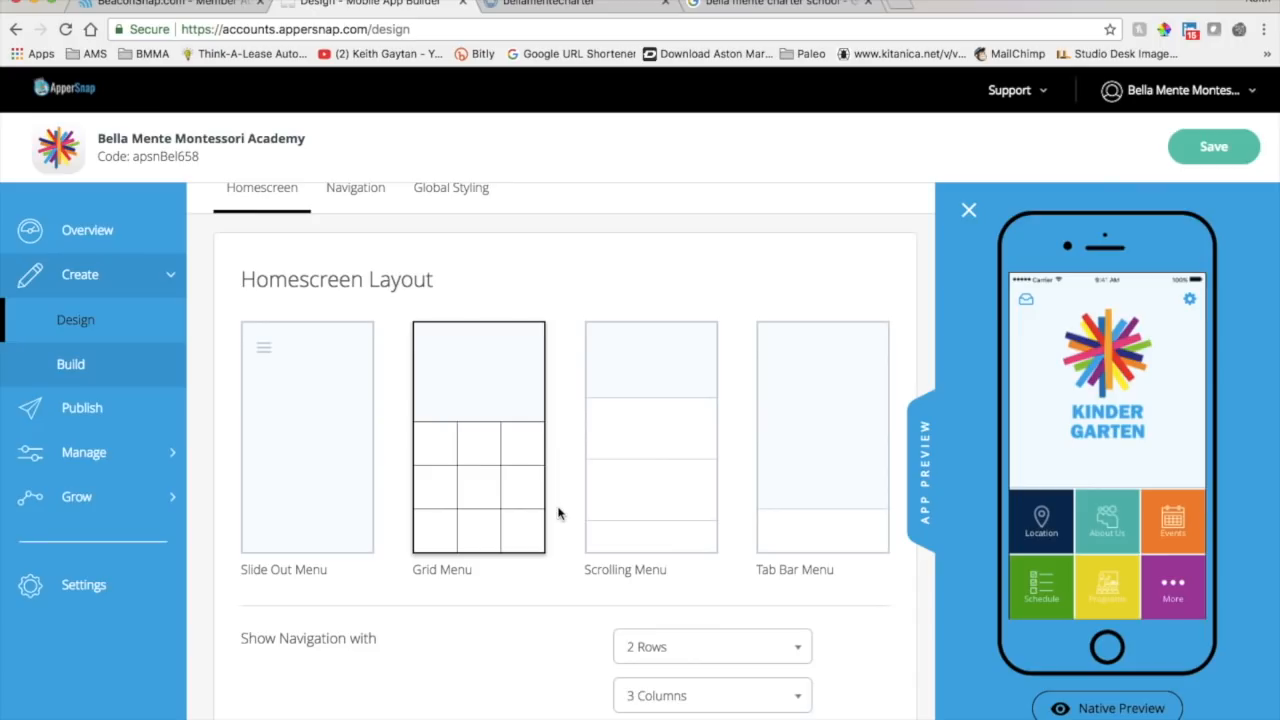
scroll(558, 513, "down", 2)
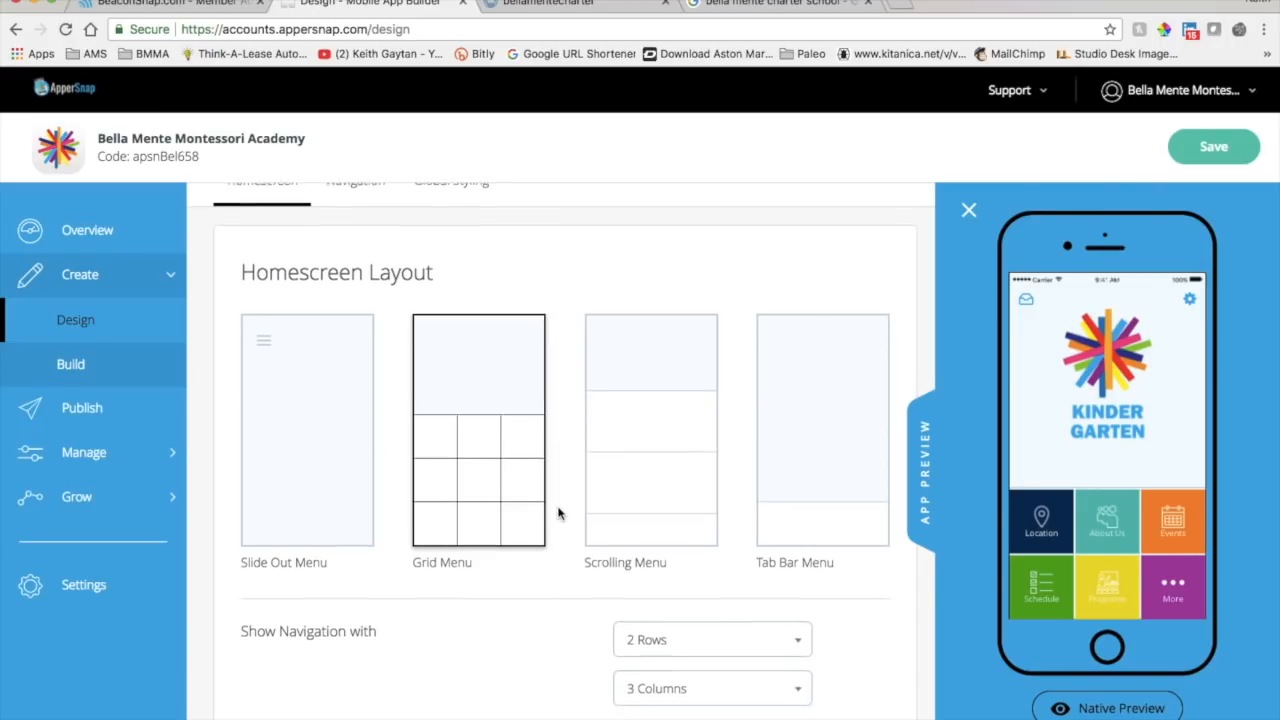
scroll(558, 513, "down", 1)
scroll(558, 513, "up", 1)
Try the Scrolling Menu homescreen layout, save it, and scroll through its menu items in the app preview.
left_click(666, 417)
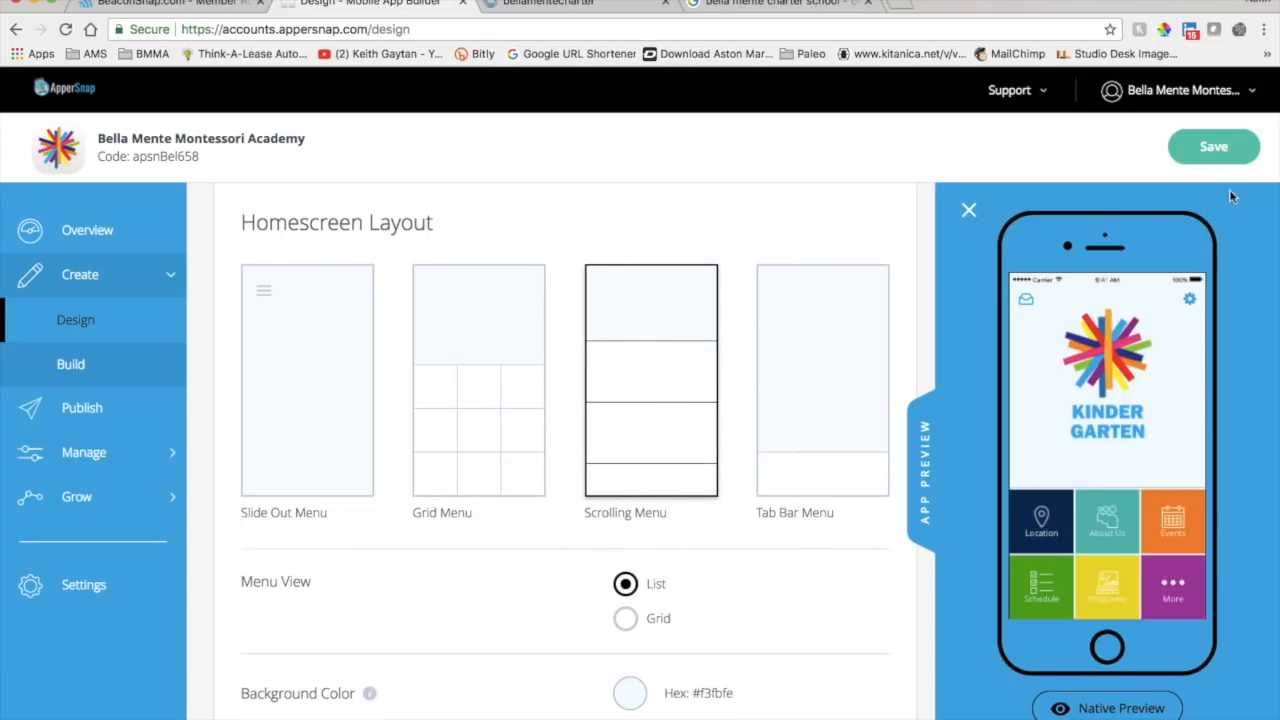
left_click(1216, 146)
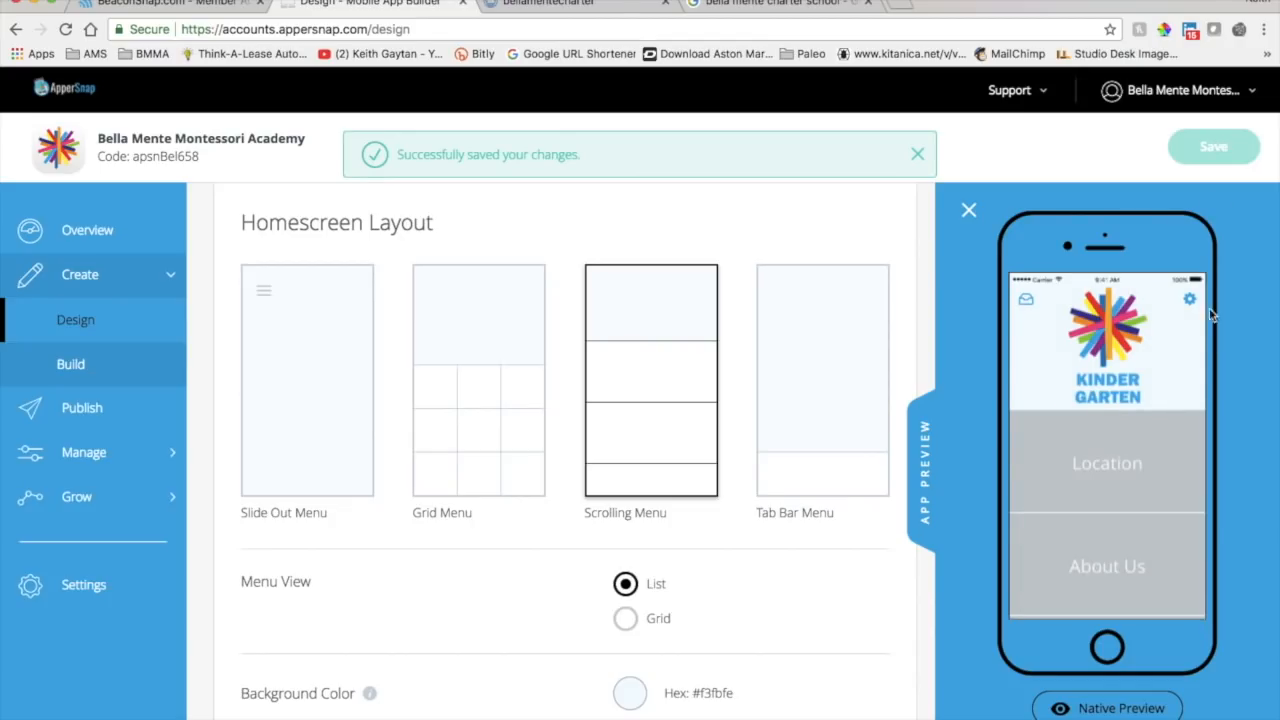
left_click_drag(1157, 558, 1155, 418)
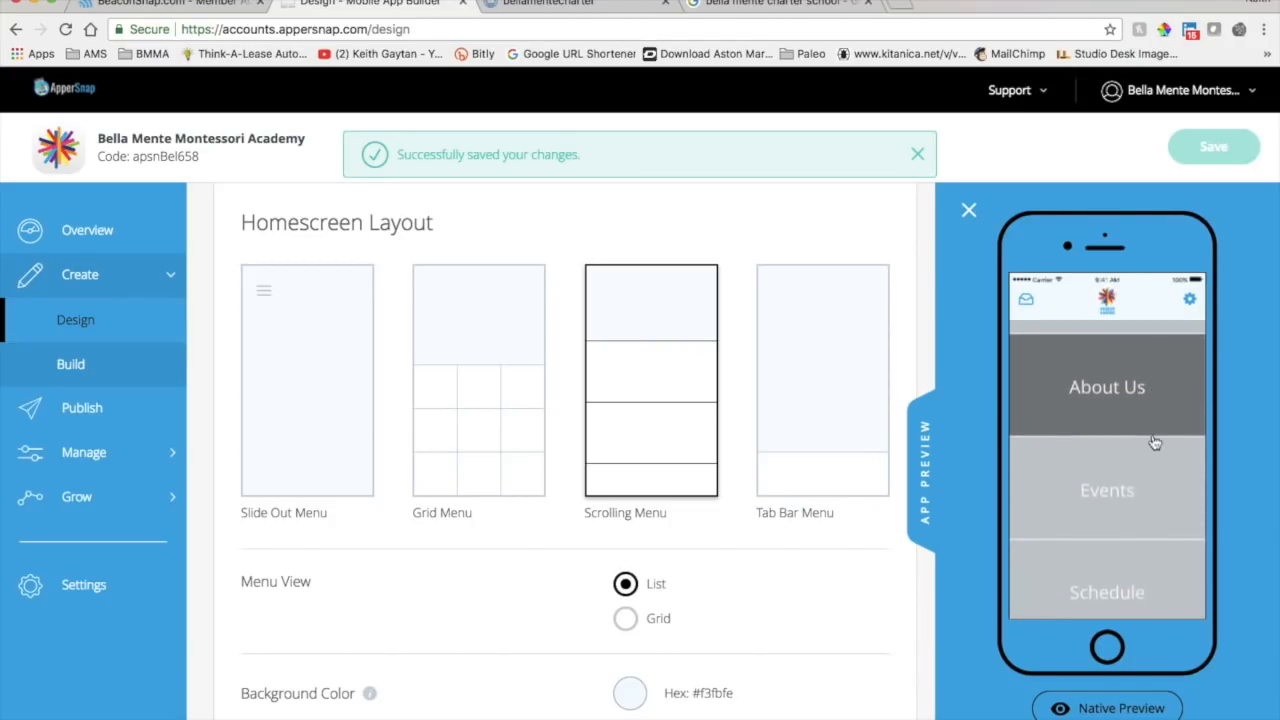
left_click_drag(1146, 526, 1146, 420)
left_click_drag(1146, 549, 1148, 680)
left_click_drag(1163, 434, 1175, 590)
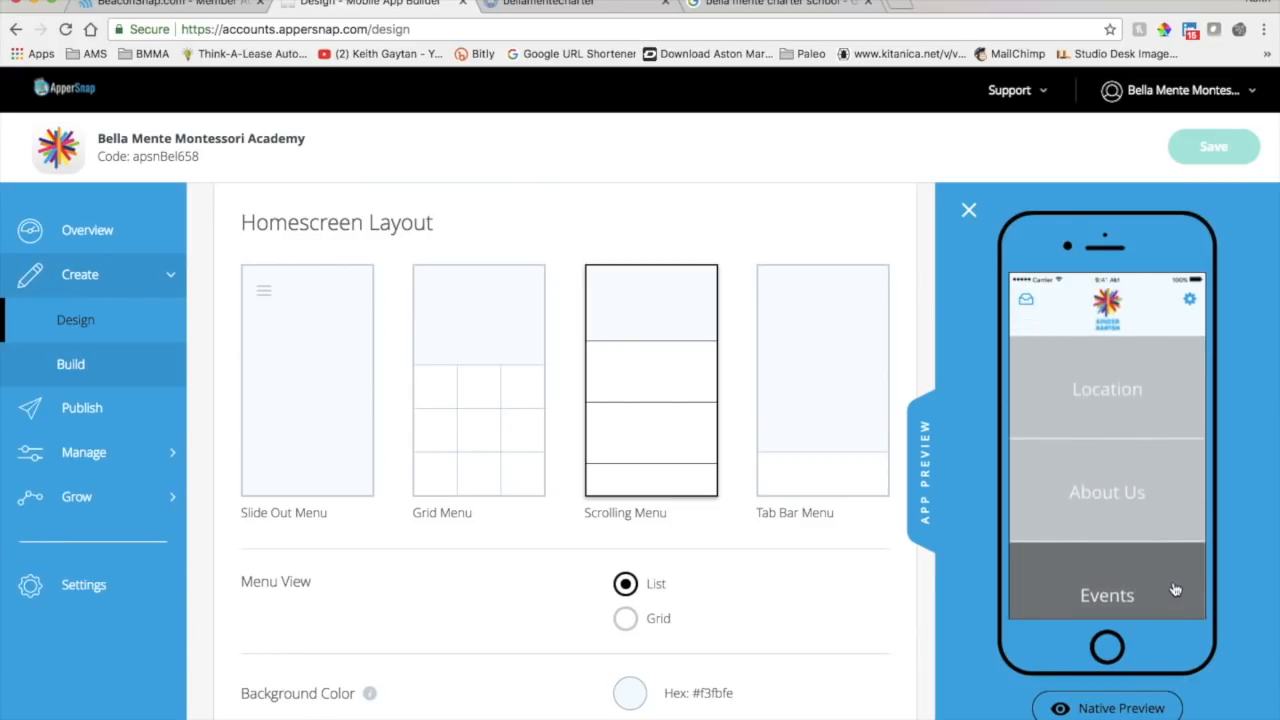
left_click_drag(1157, 391, 1157, 570)
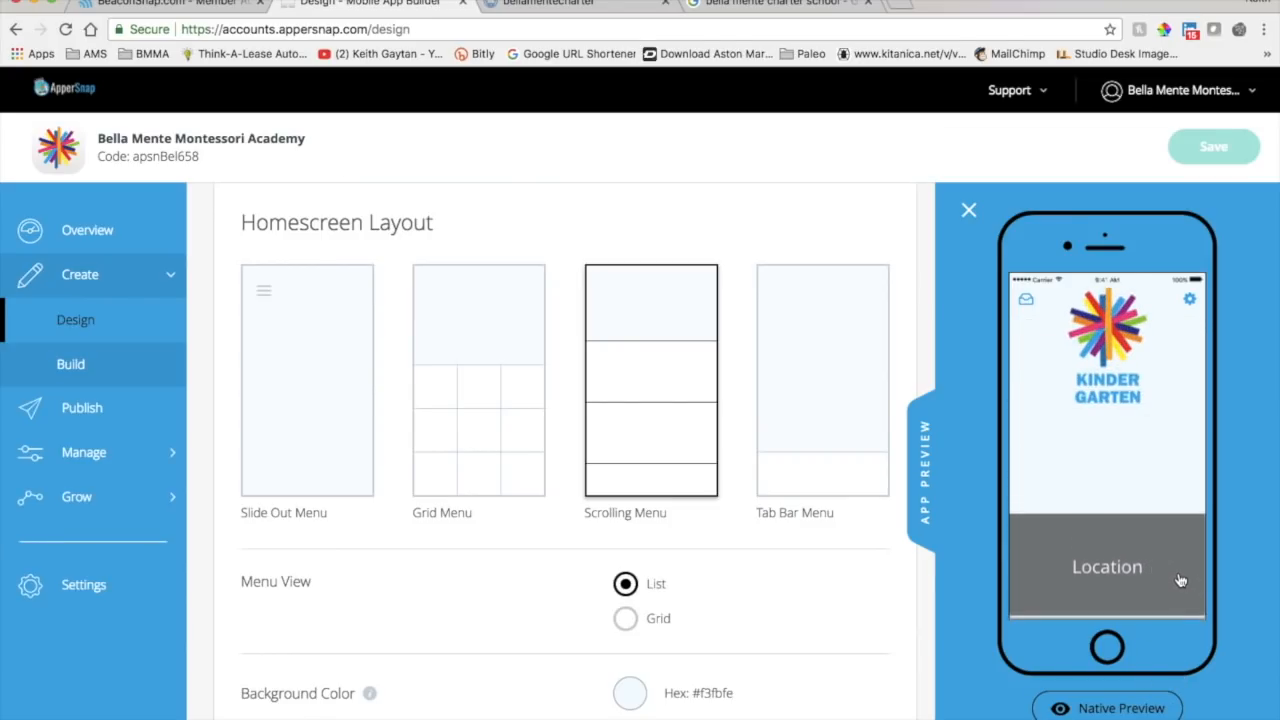
Set the homescreen layout back to Grid Menu and save the design.
left_click(517, 467)
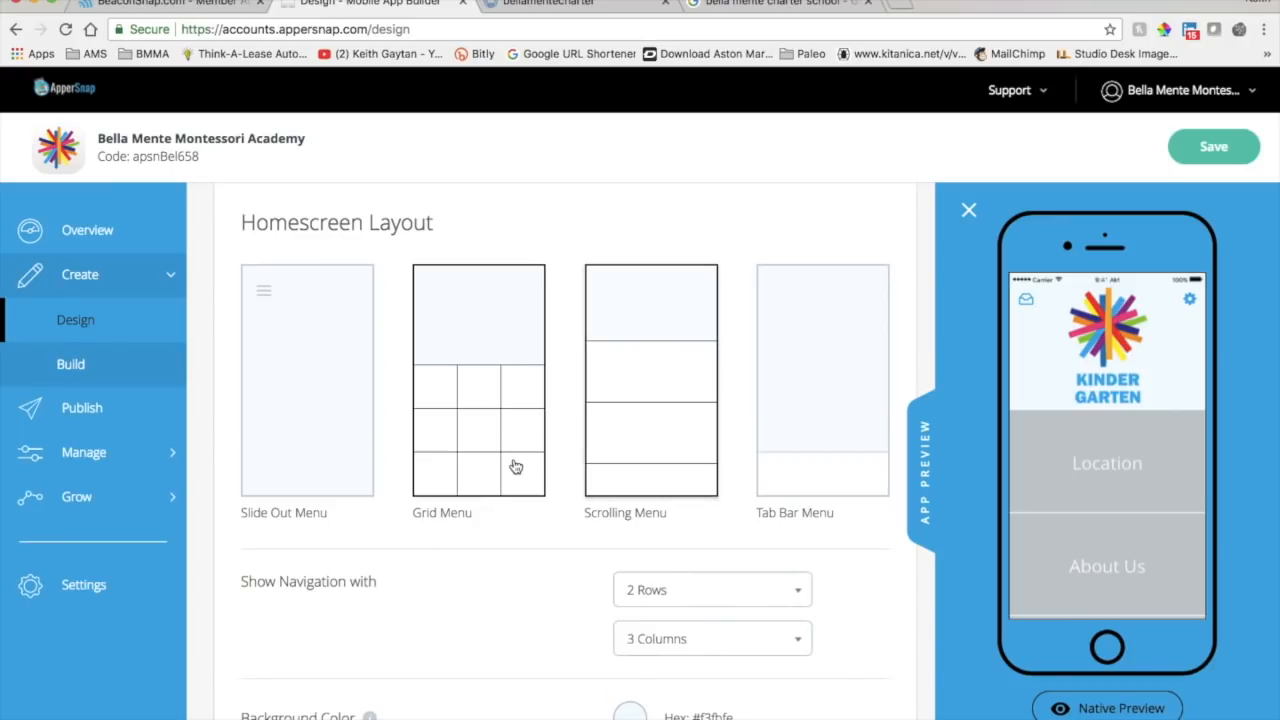
left_click(1222, 150)
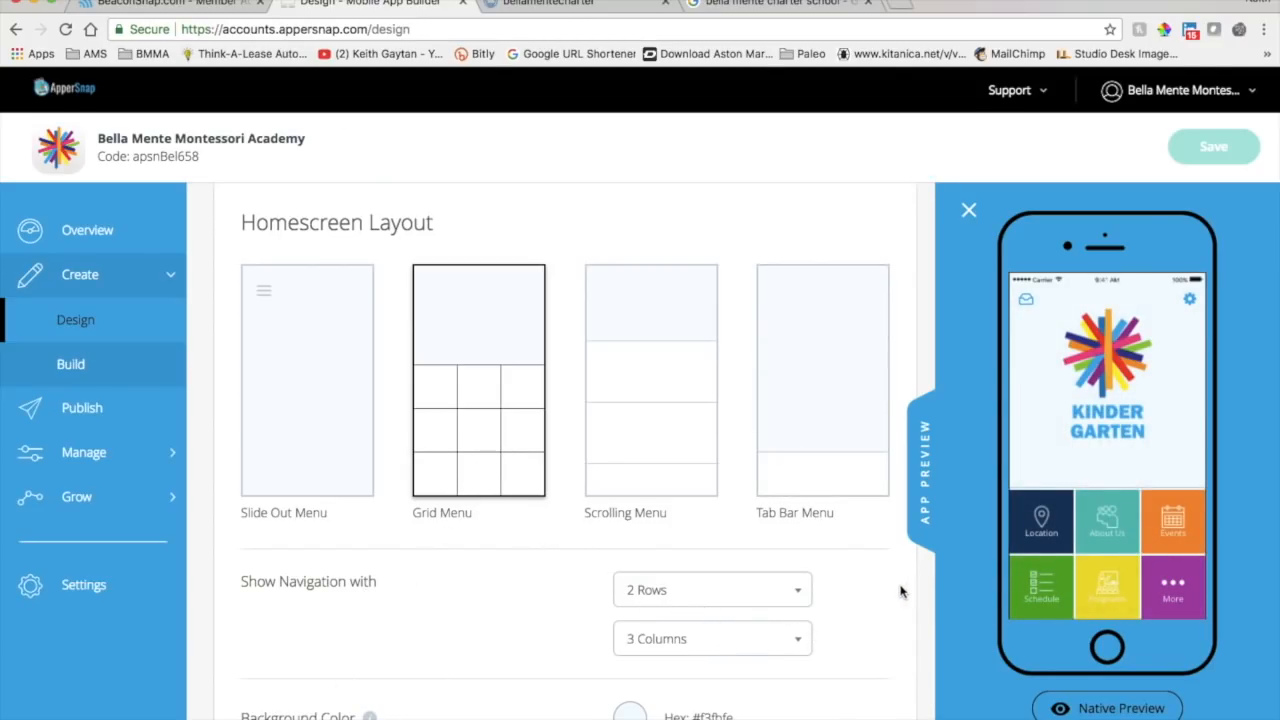
Open the homescreen's Branding editor and go through its introduction to the logo upload and placement page.
scroll(848, 598, "down", 3)
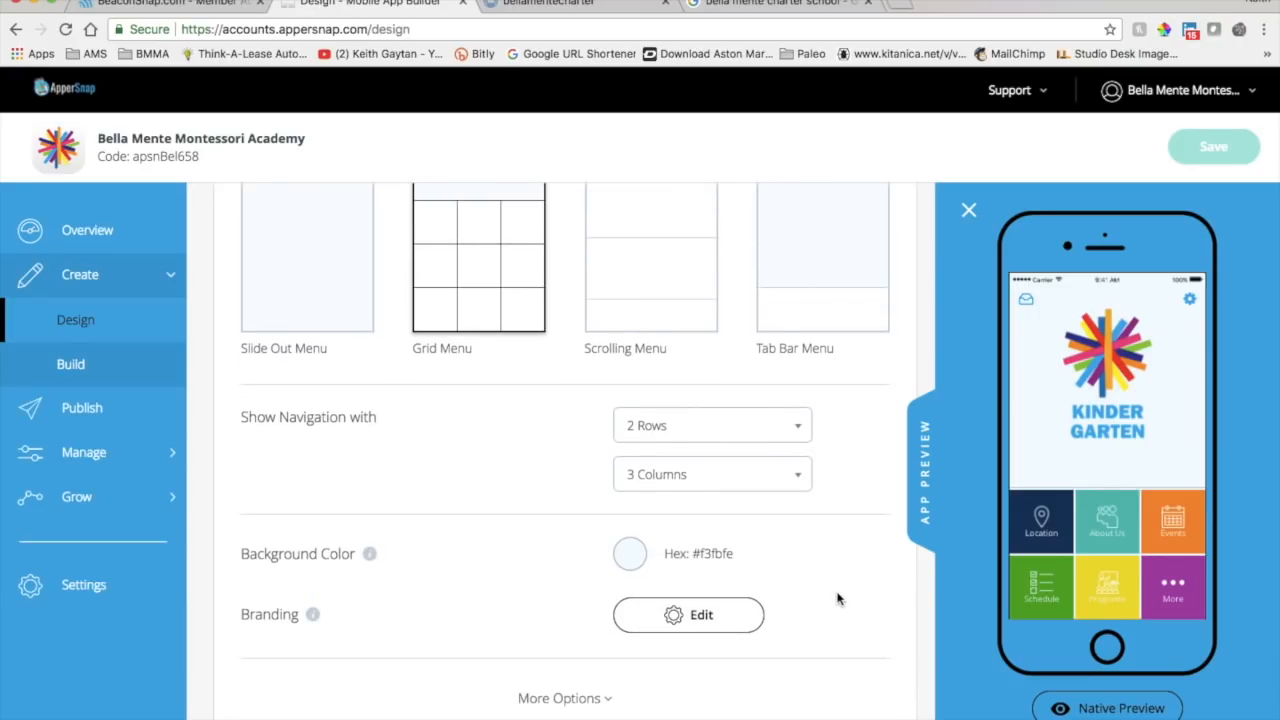
left_click(688, 614)
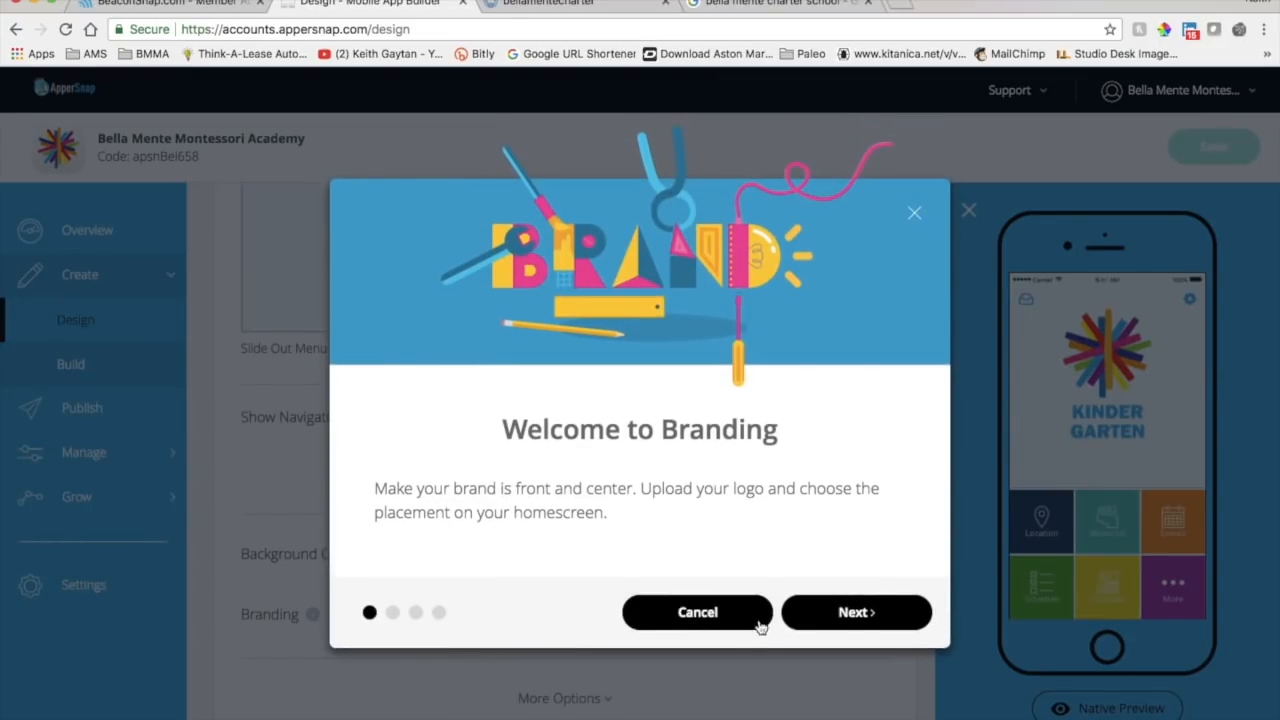
left_click(871, 620)
left_click(872, 617)
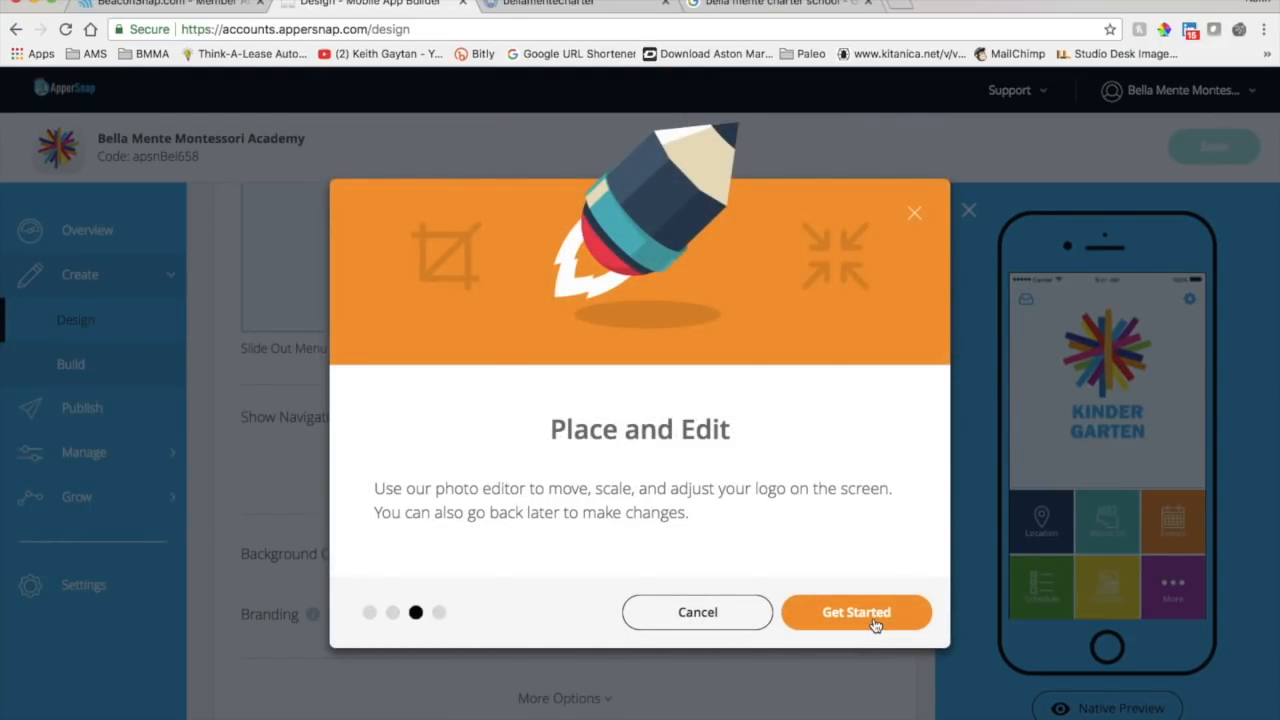
left_click(860, 618)
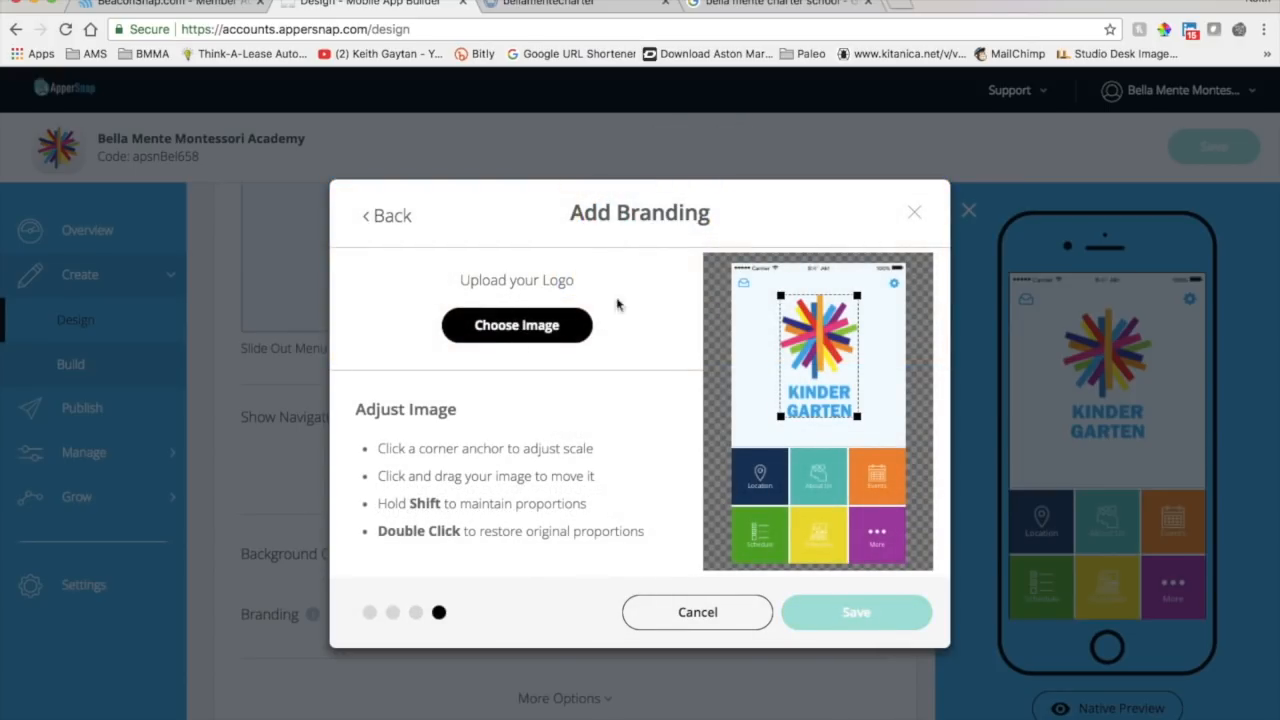
Save the round tree emblem from the Google image results as a PNG named Icon in a new Desktop folder called BMMA App.
left_click(790, 4)
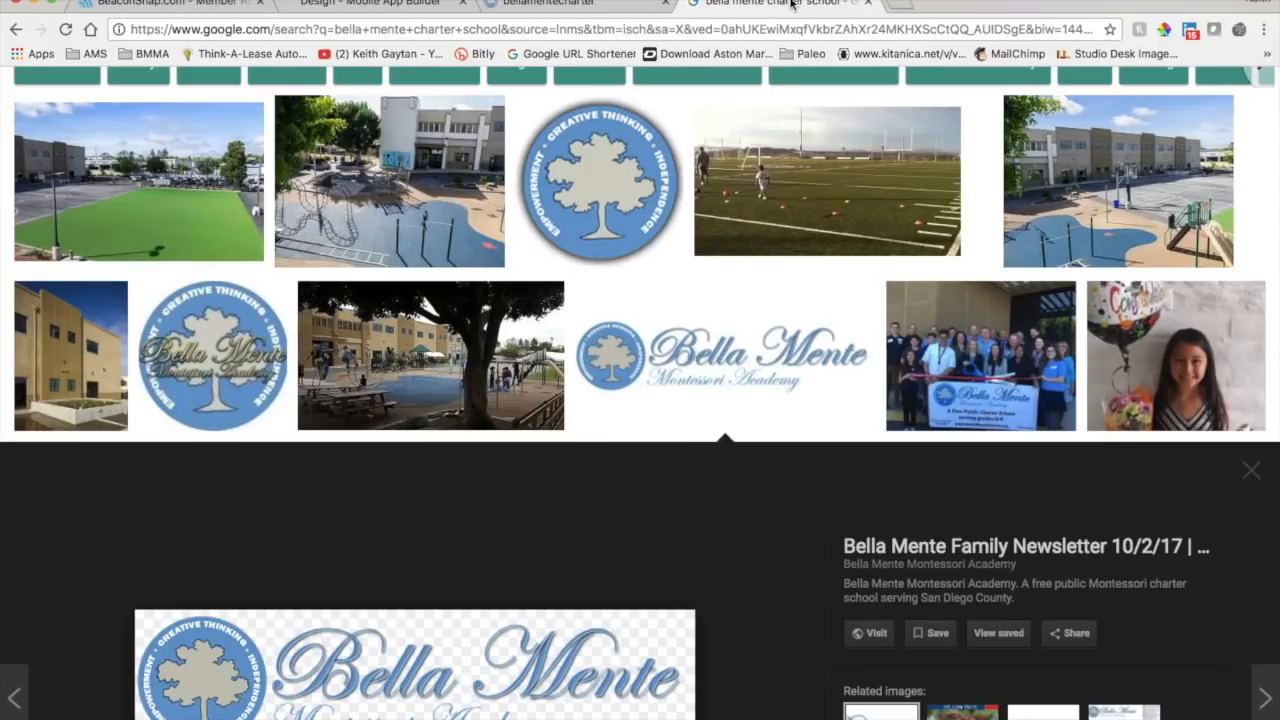
left_click(592, 191)
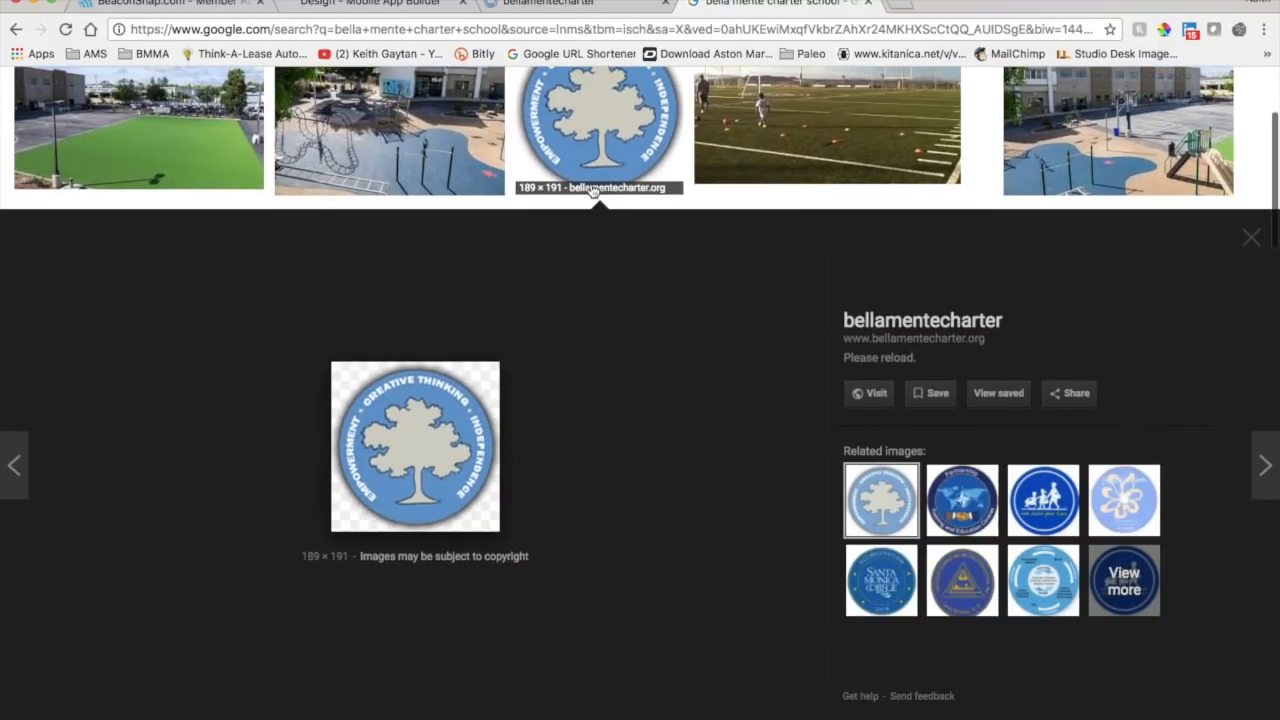
right_click(425, 455)
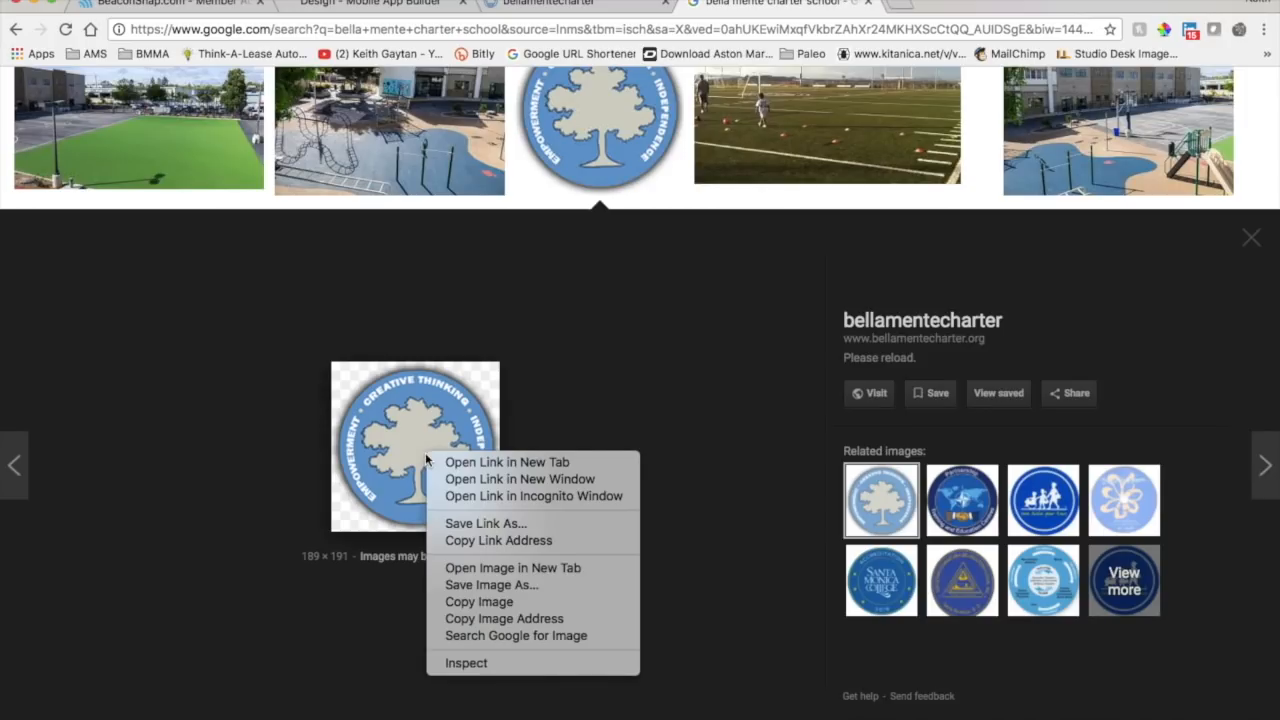
left_click(470, 585)
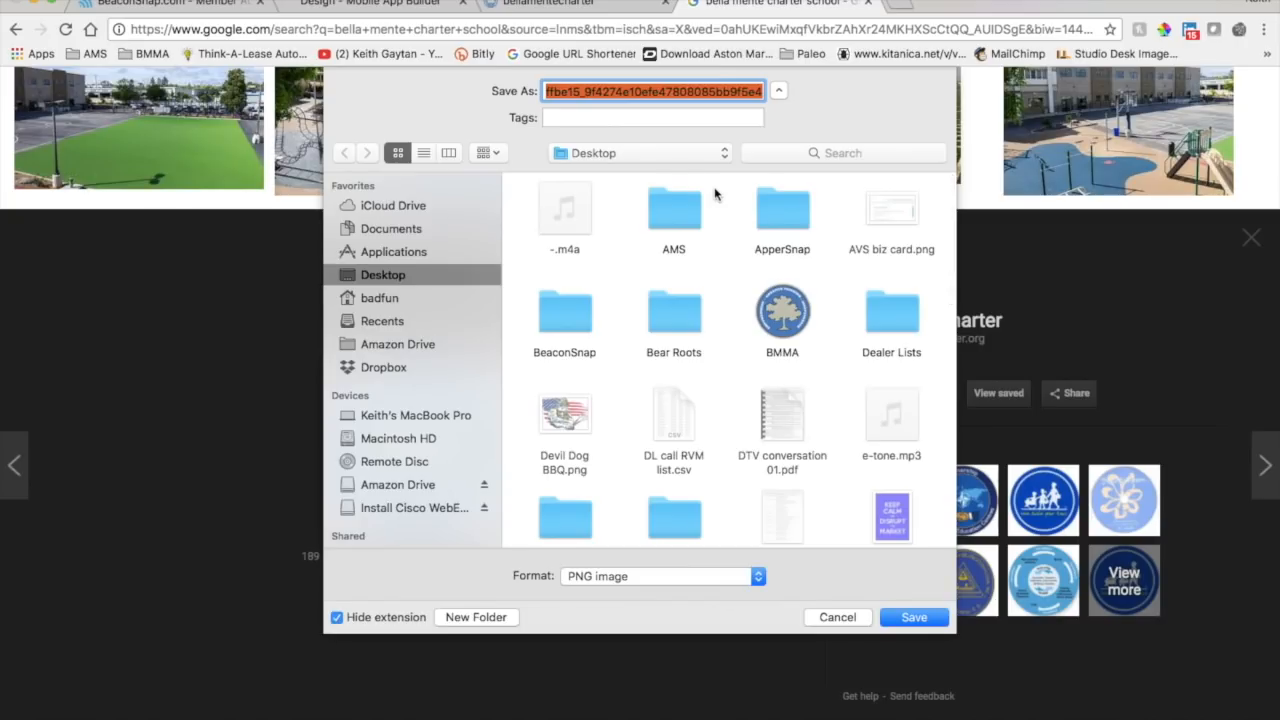
left_click(490, 617)
type("BMMA App")
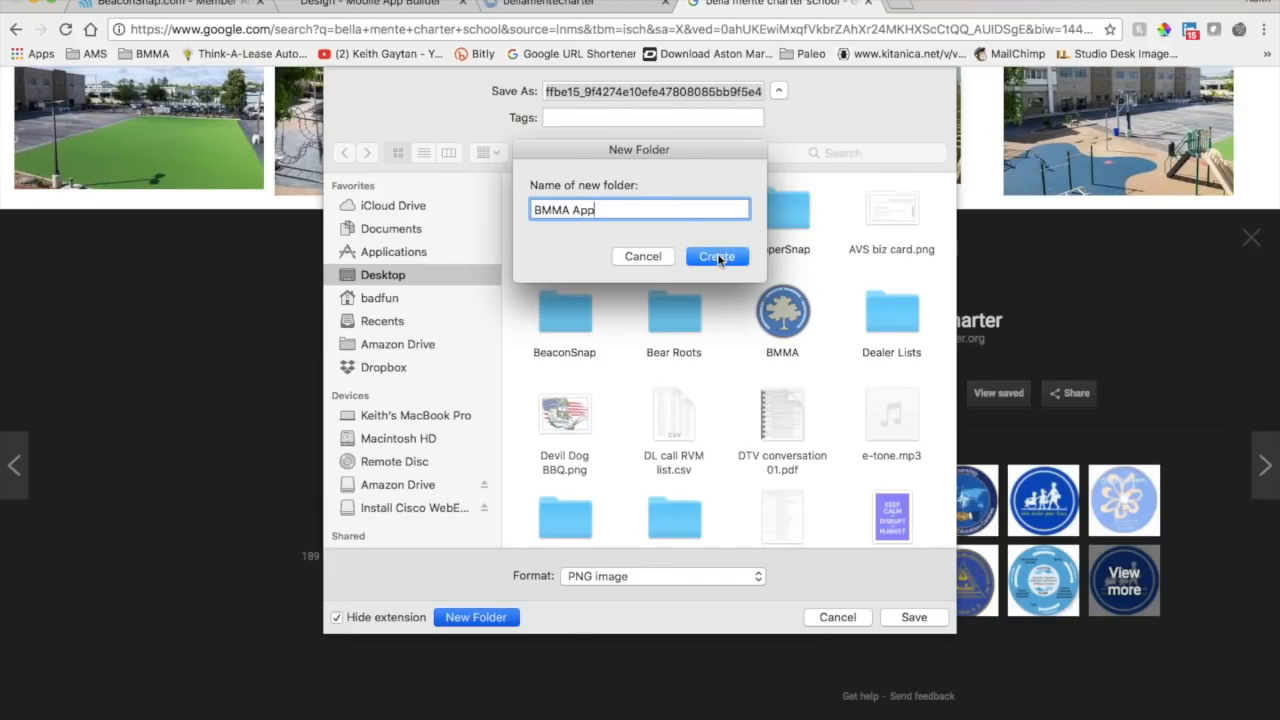
left_click(718, 257)
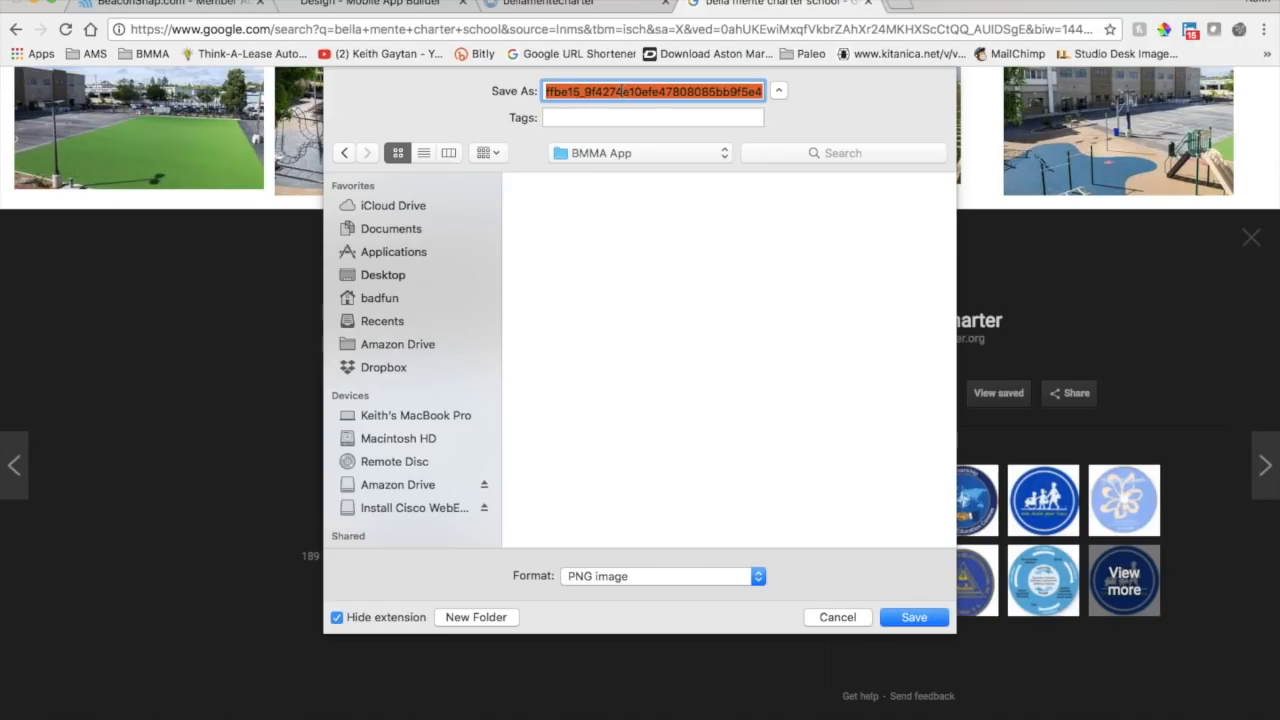
key("BackSpace")
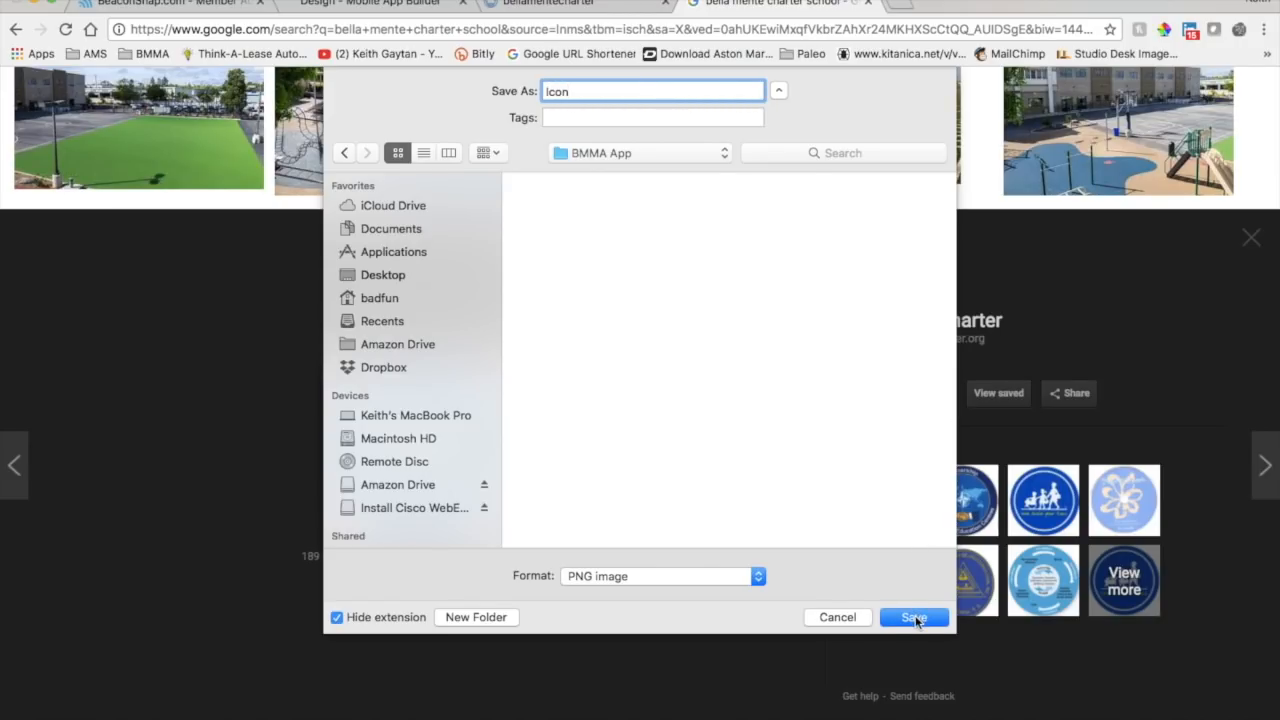
left_click(915, 618)
Save the wide Bella Mente Montessori Academy logo from the image results as BMMA Logo in the BMMA App folder.
scroll(698, 500, "down", 3)
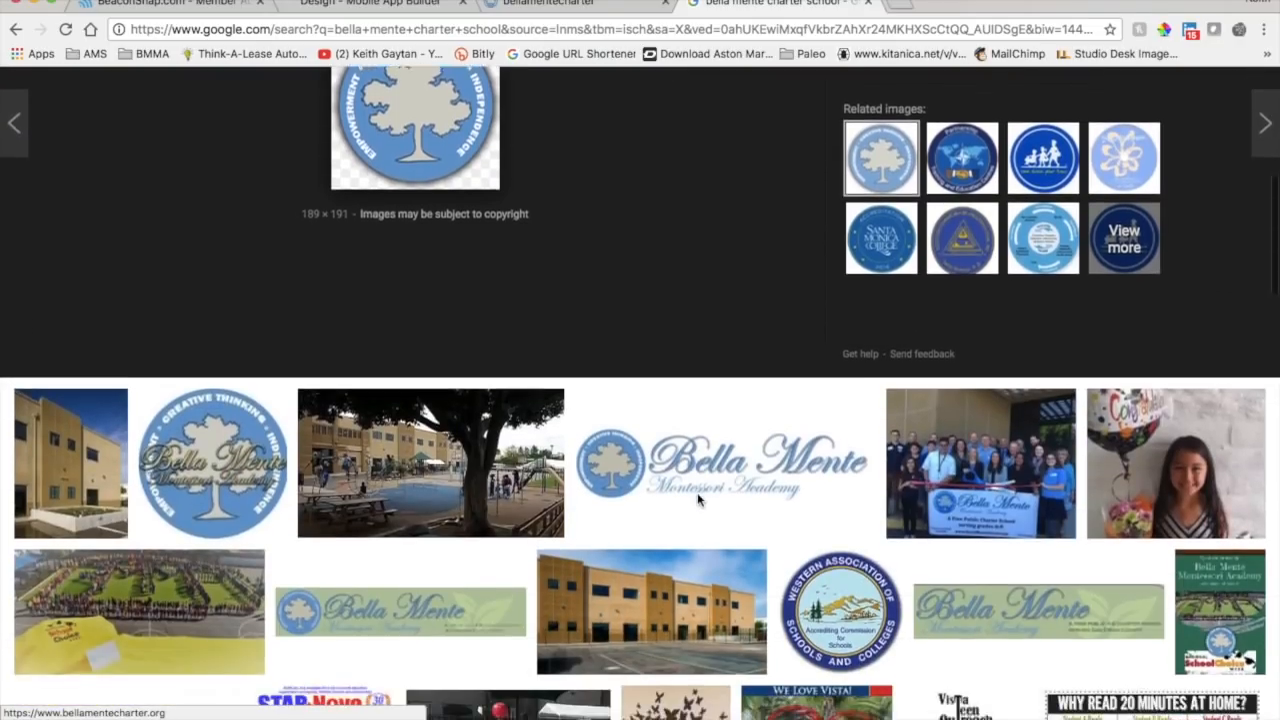
left_click(708, 430)
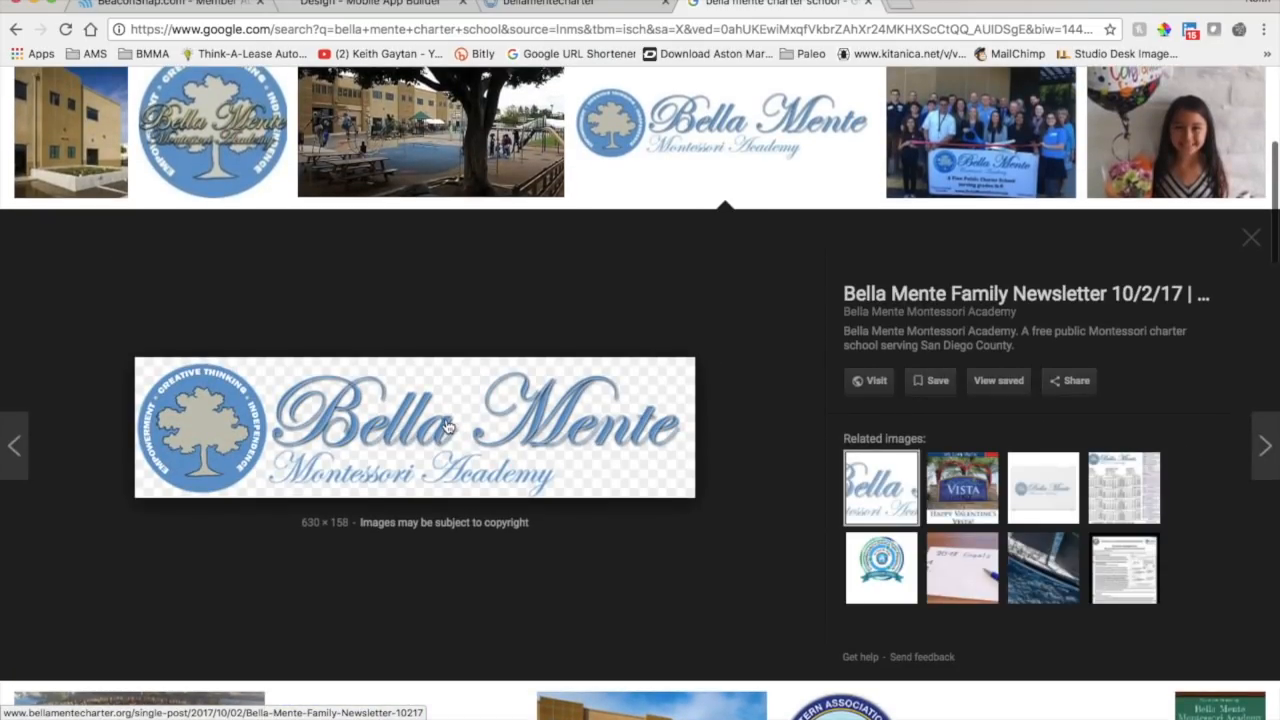
right_click(447, 427)
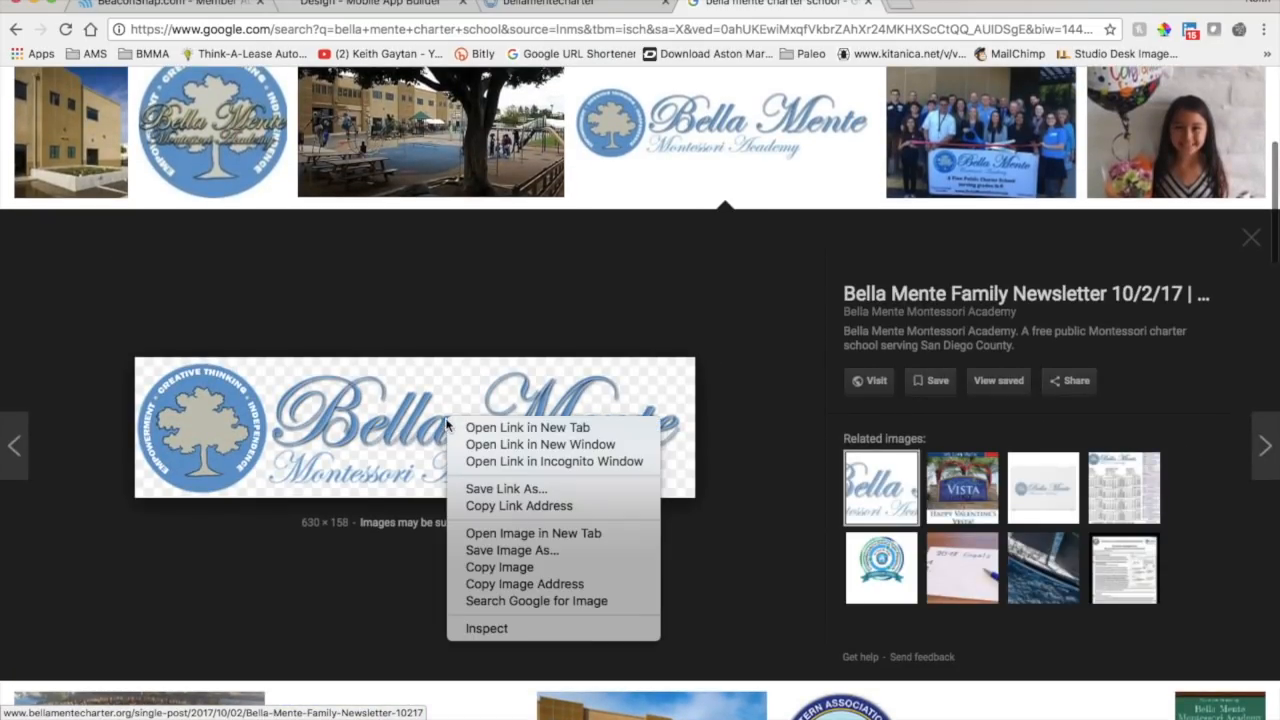
left_click(481, 556)
type("BMMA Logo")
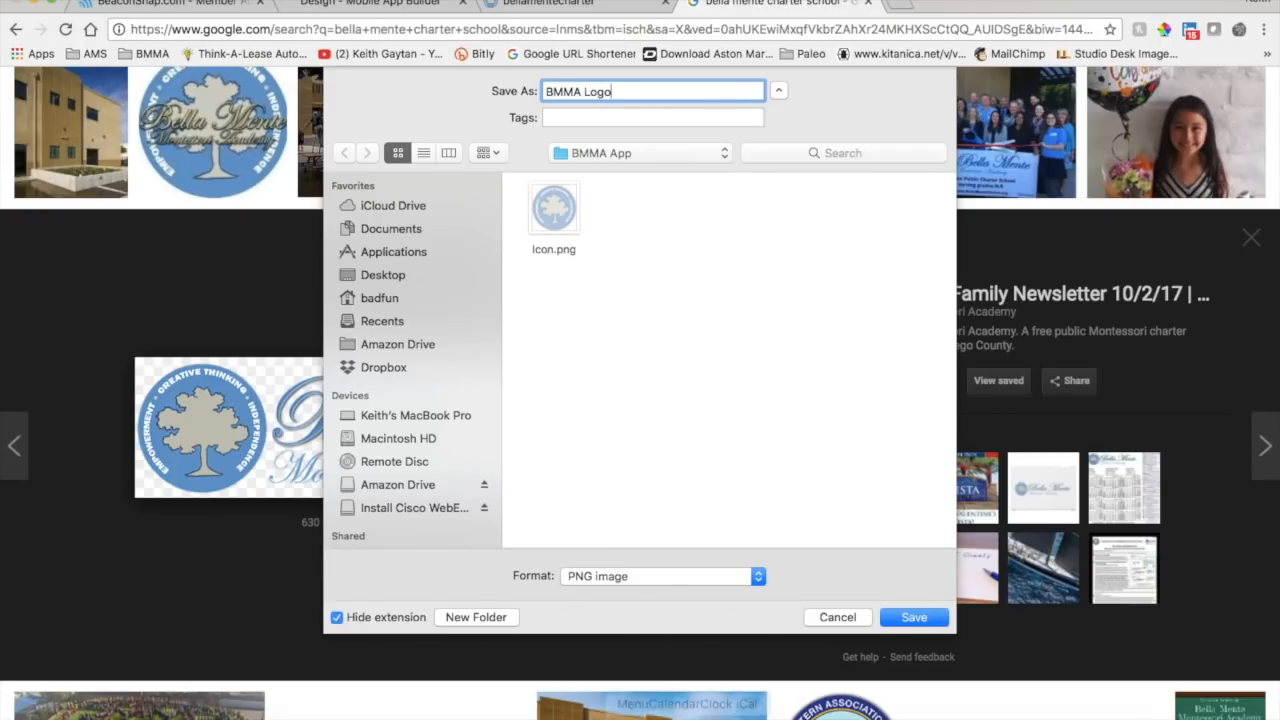
left_click(918, 617)
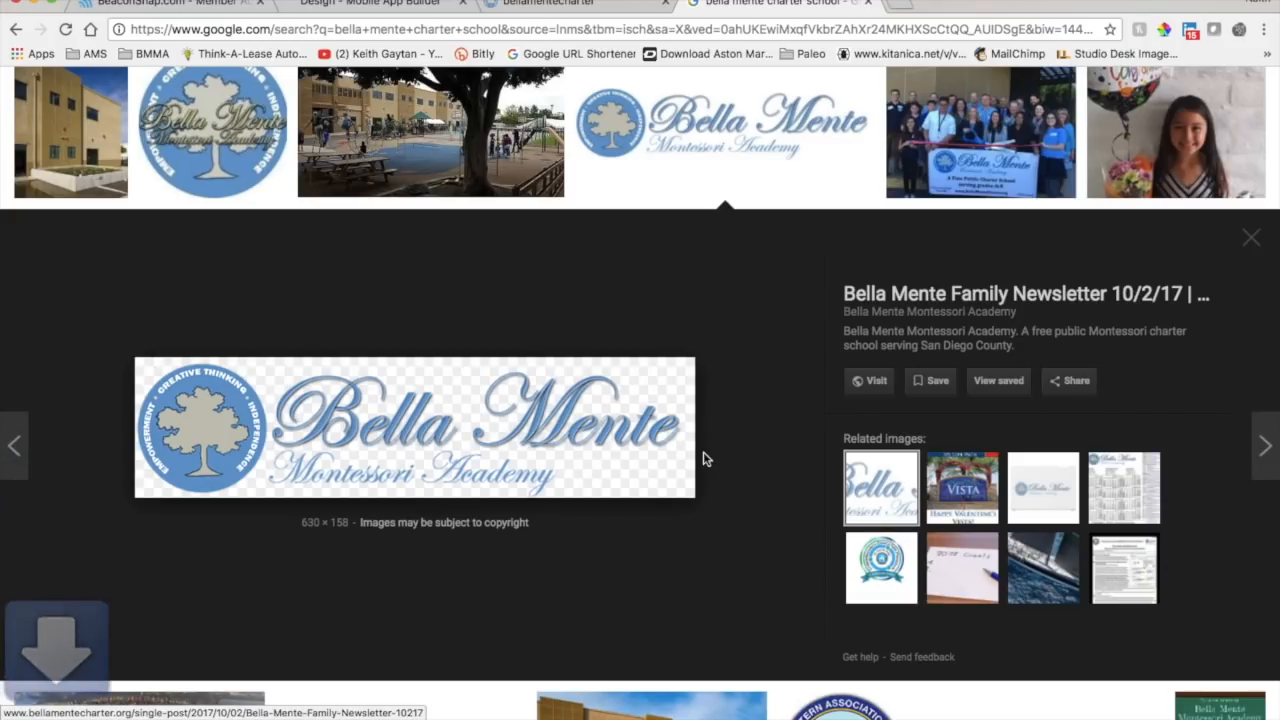
Look through the school's image results for pictures suitable for the app, previewing the tree-and-butterflies mural.
scroll(703, 457, "down", 5)
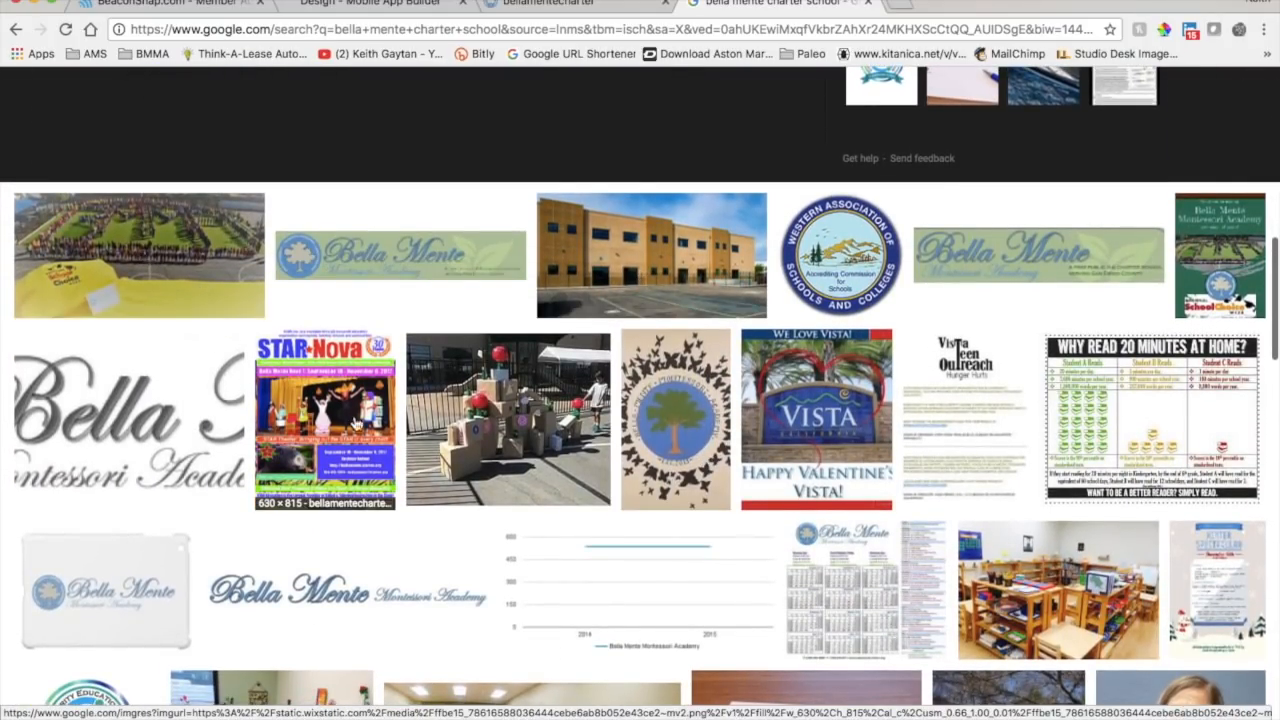
scroll(506, 470, "down", 2)
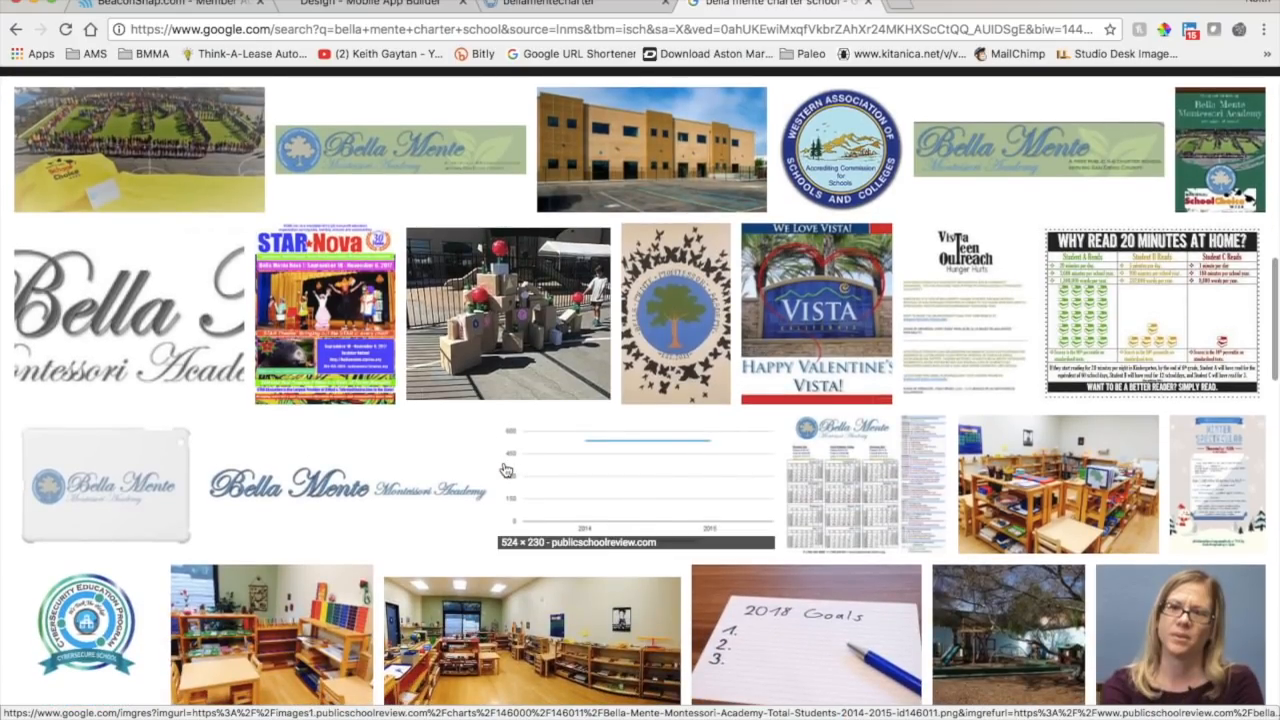
left_click(661, 307)
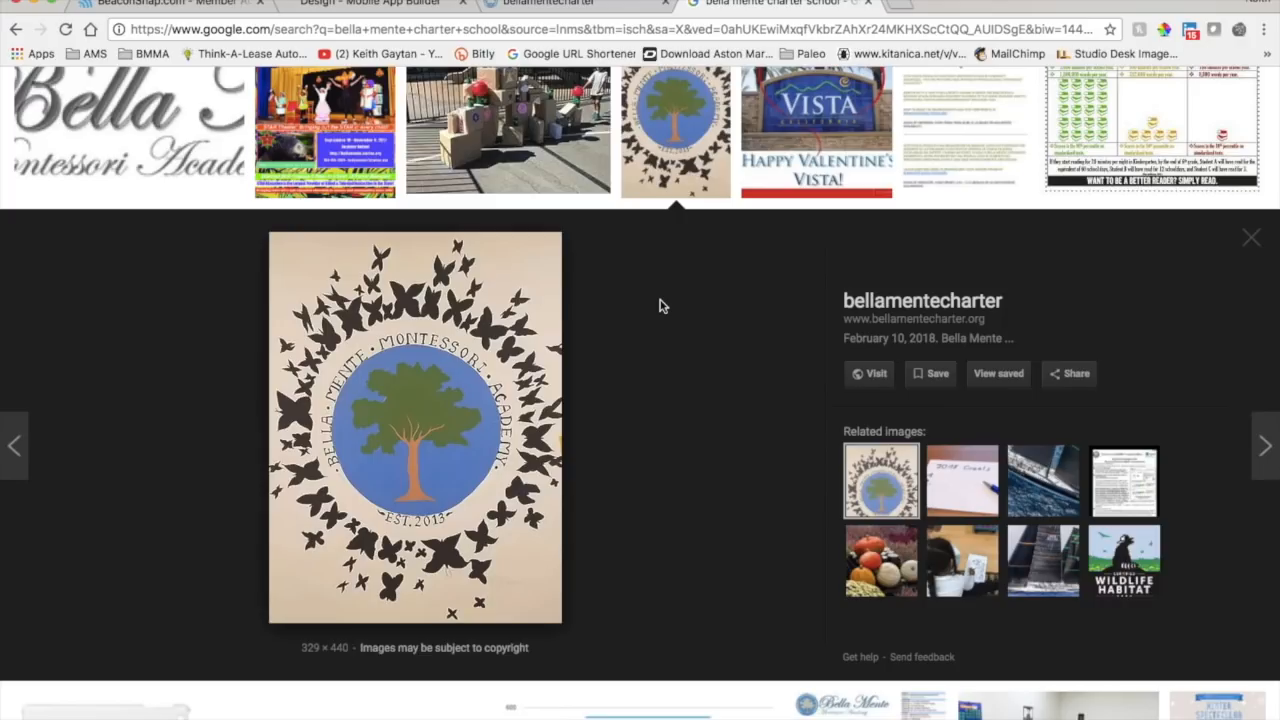
scroll(708, 355, "down", 8)
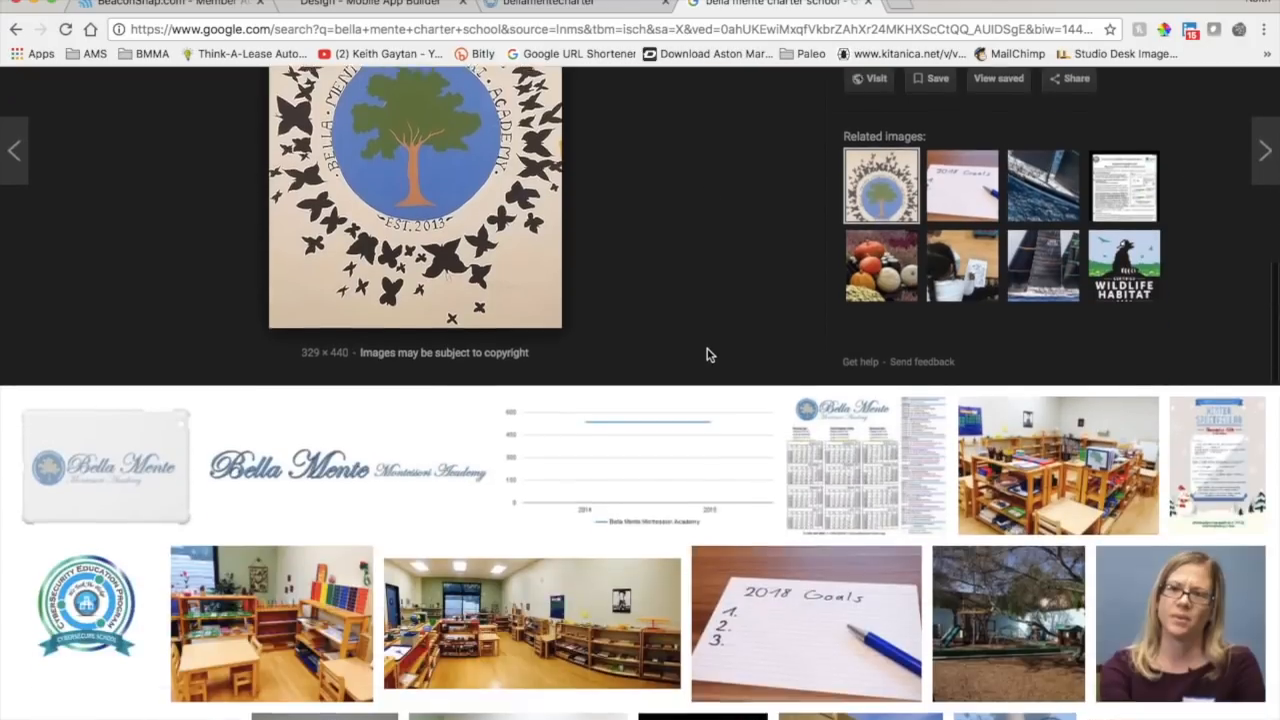
scroll(708, 355, "down", 5)
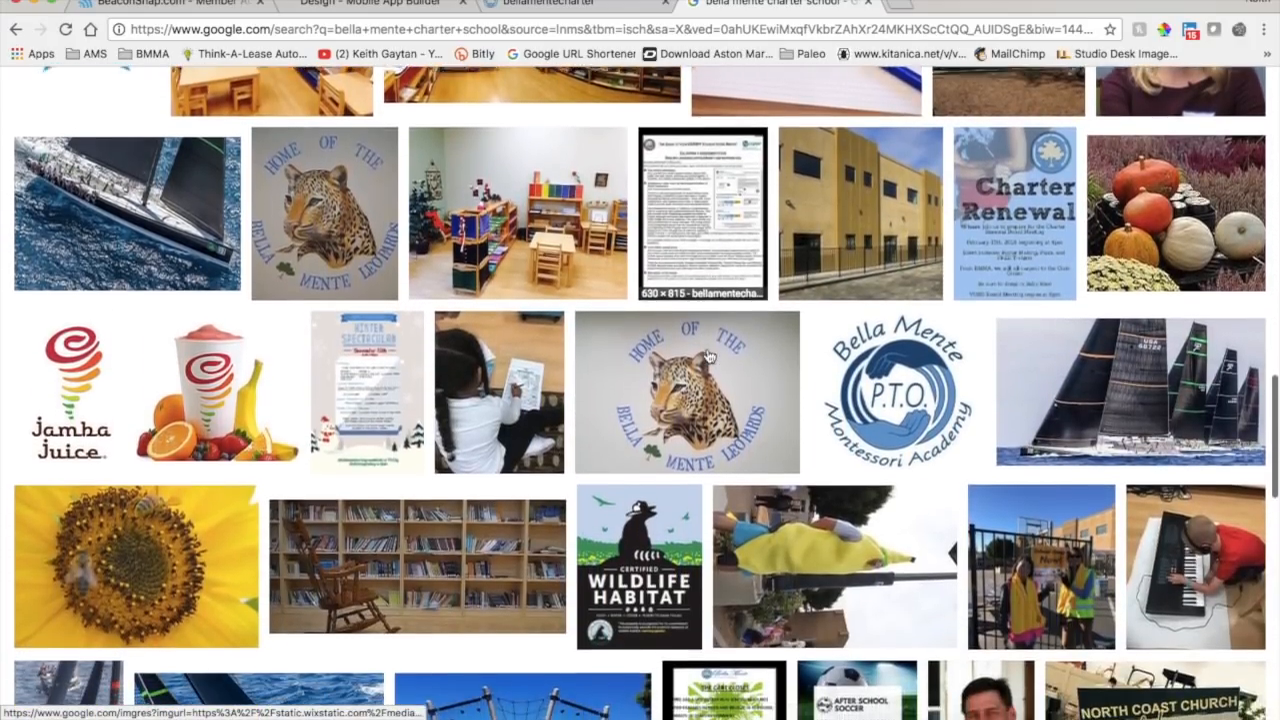
scroll(708, 355, "down", 4)
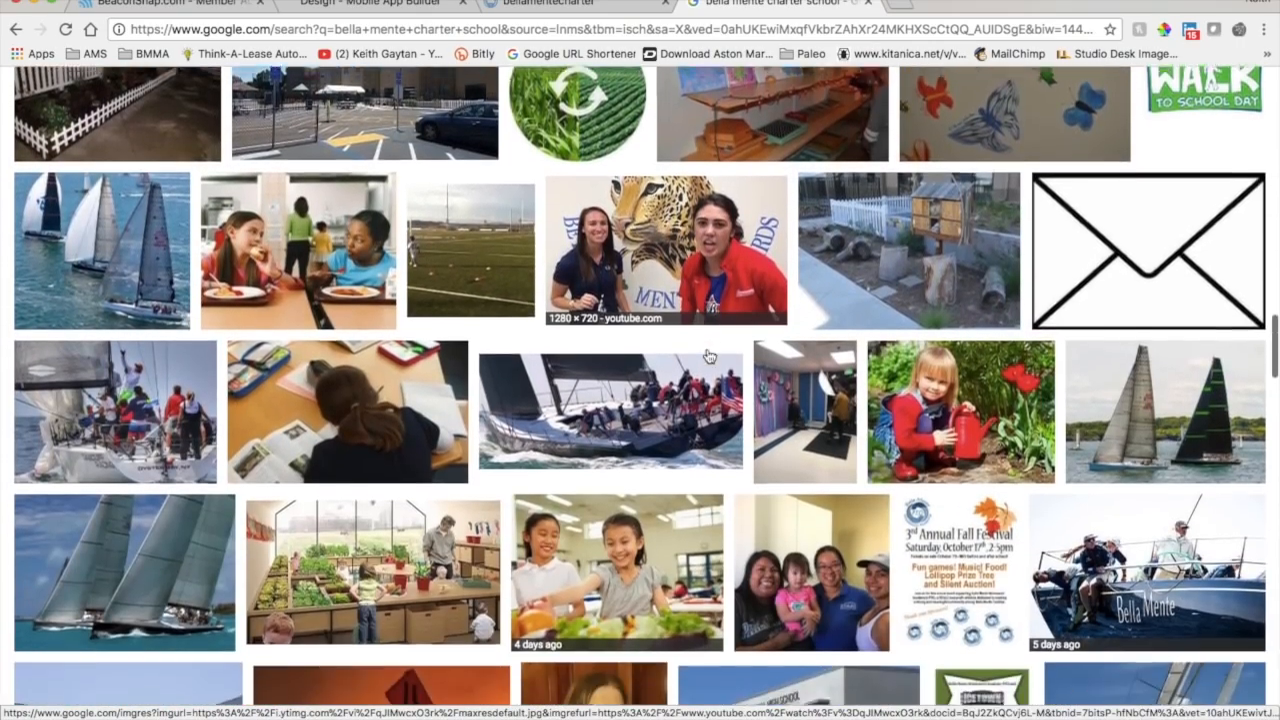
scroll(708, 355, "down", 4)
scroll(708, 355, "down", 6)
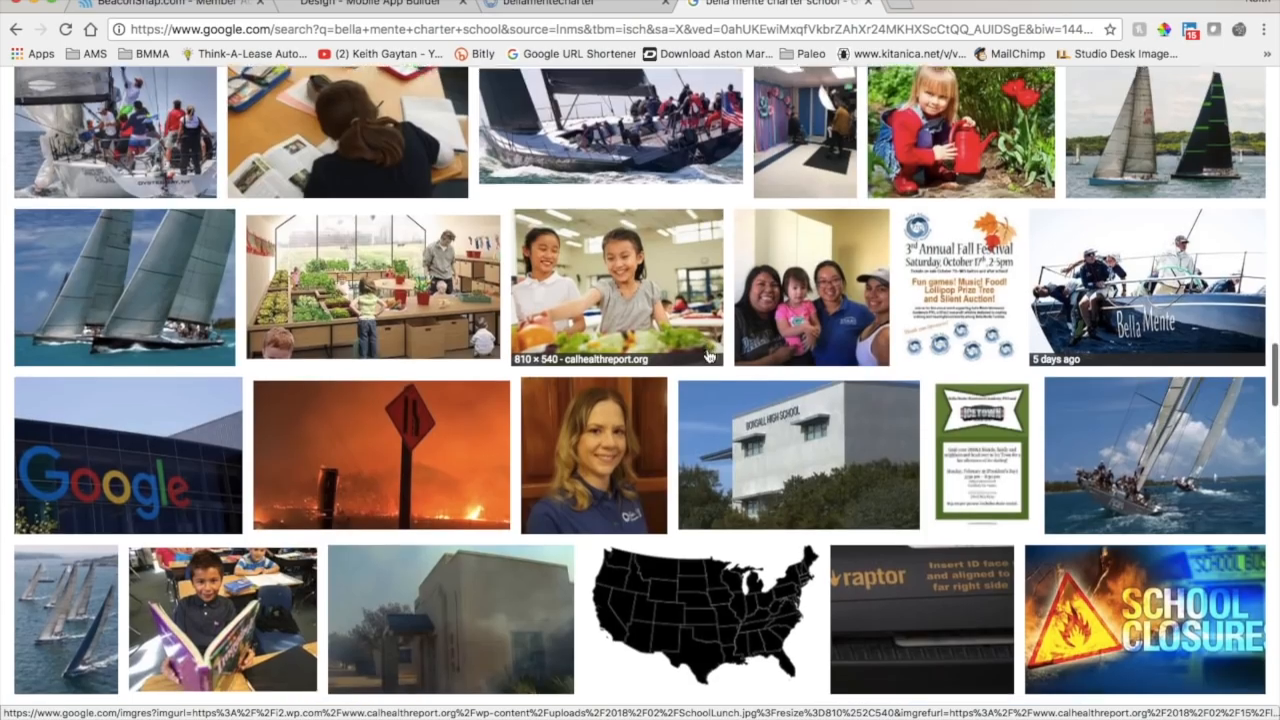
scroll(708, 355, "down", 6)
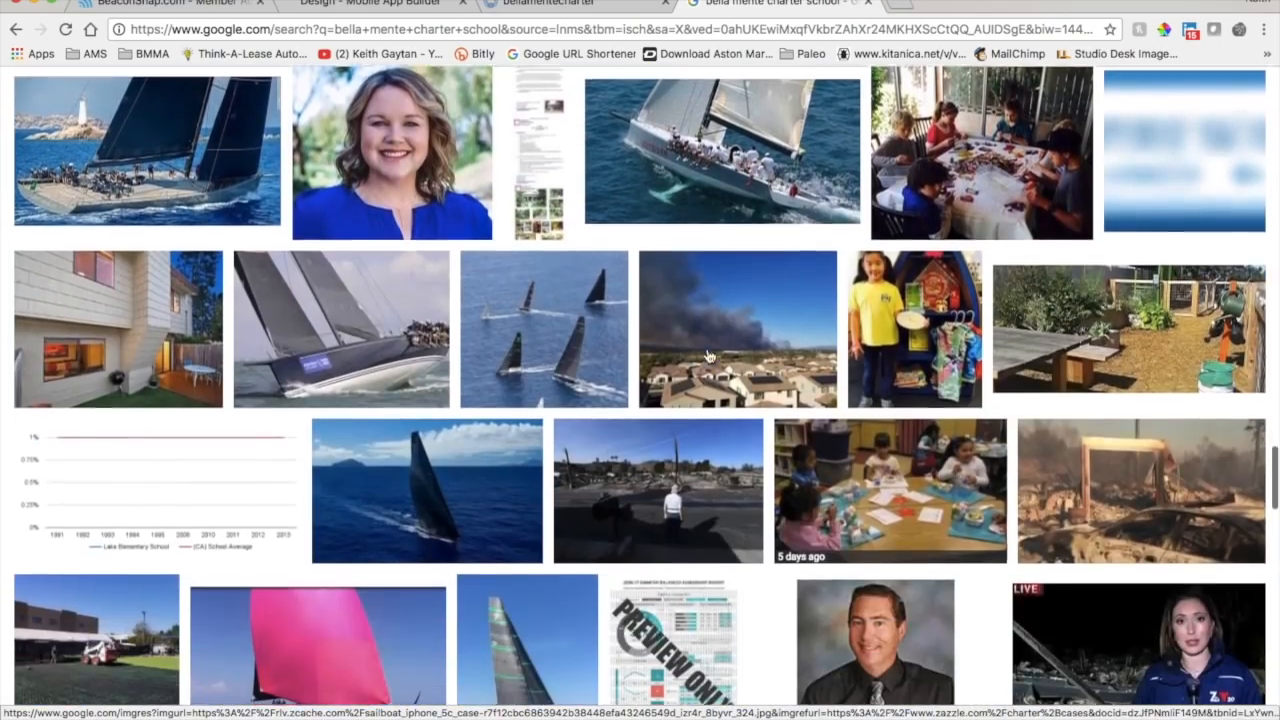
key("Home")
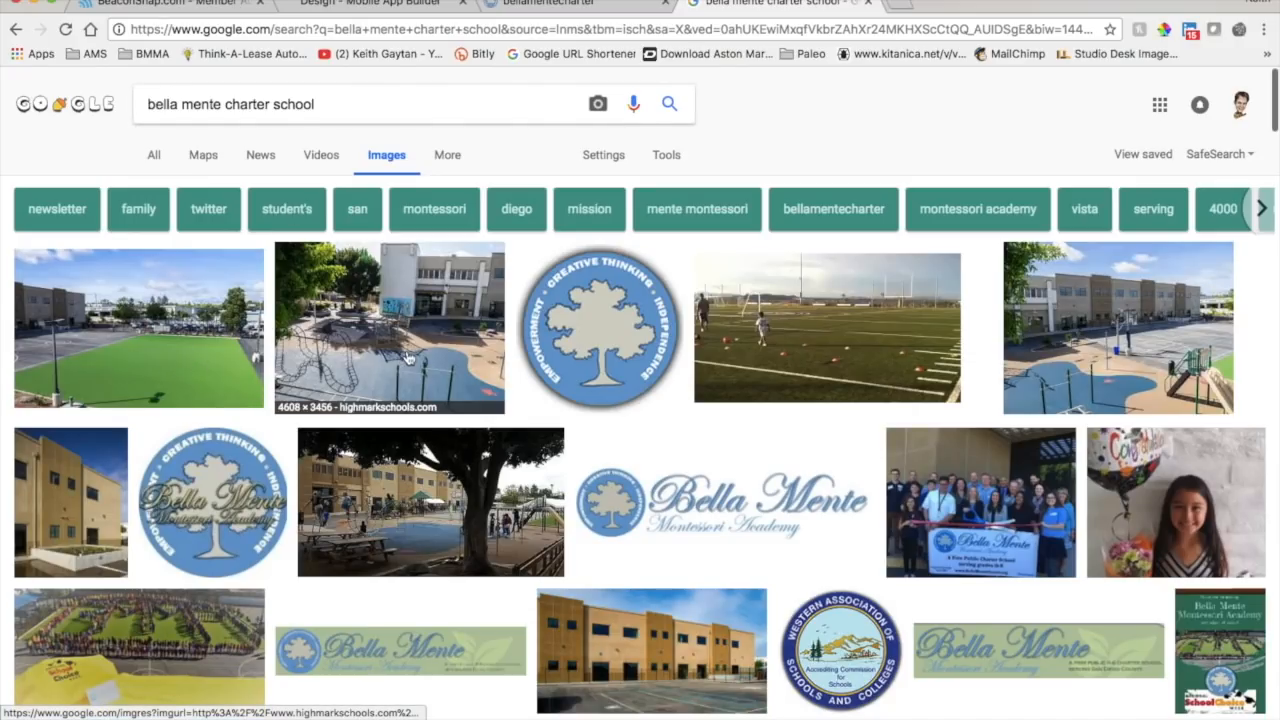
Preview the school's playground photo and its related images, including the stairway, green field and building exterior.
scroll(435, 331, "down", 3)
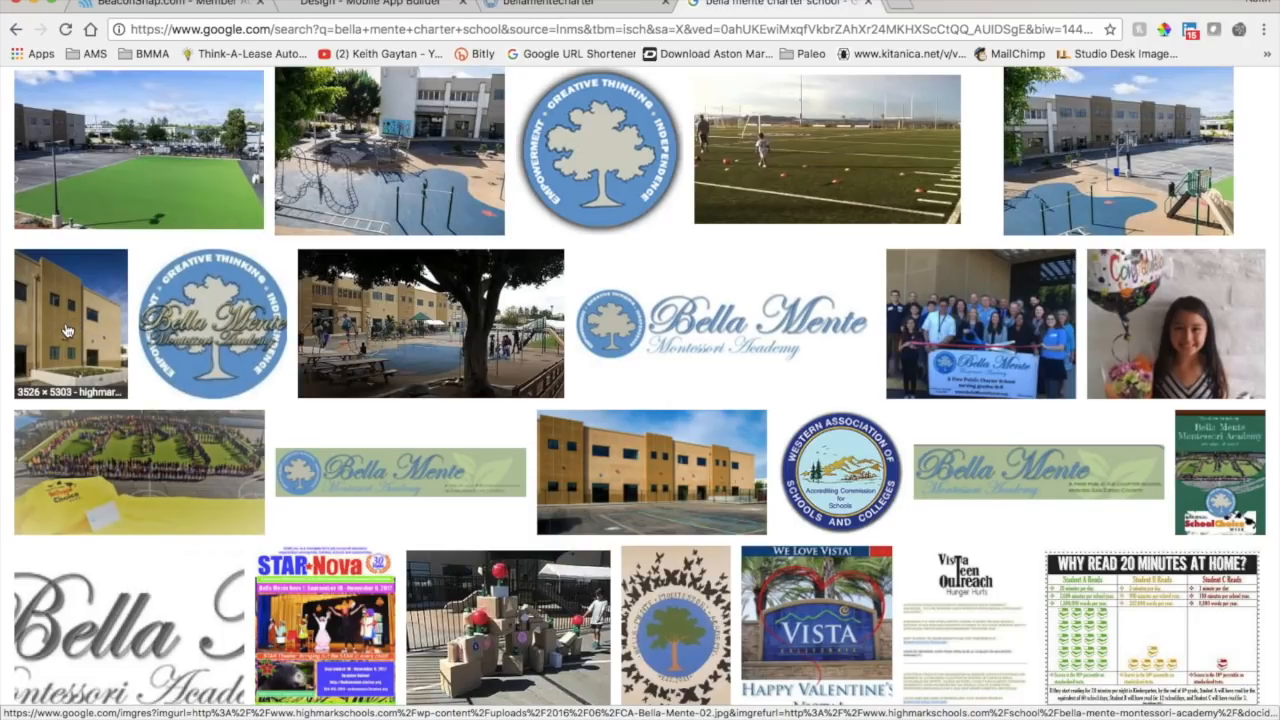
left_click(1094, 172)
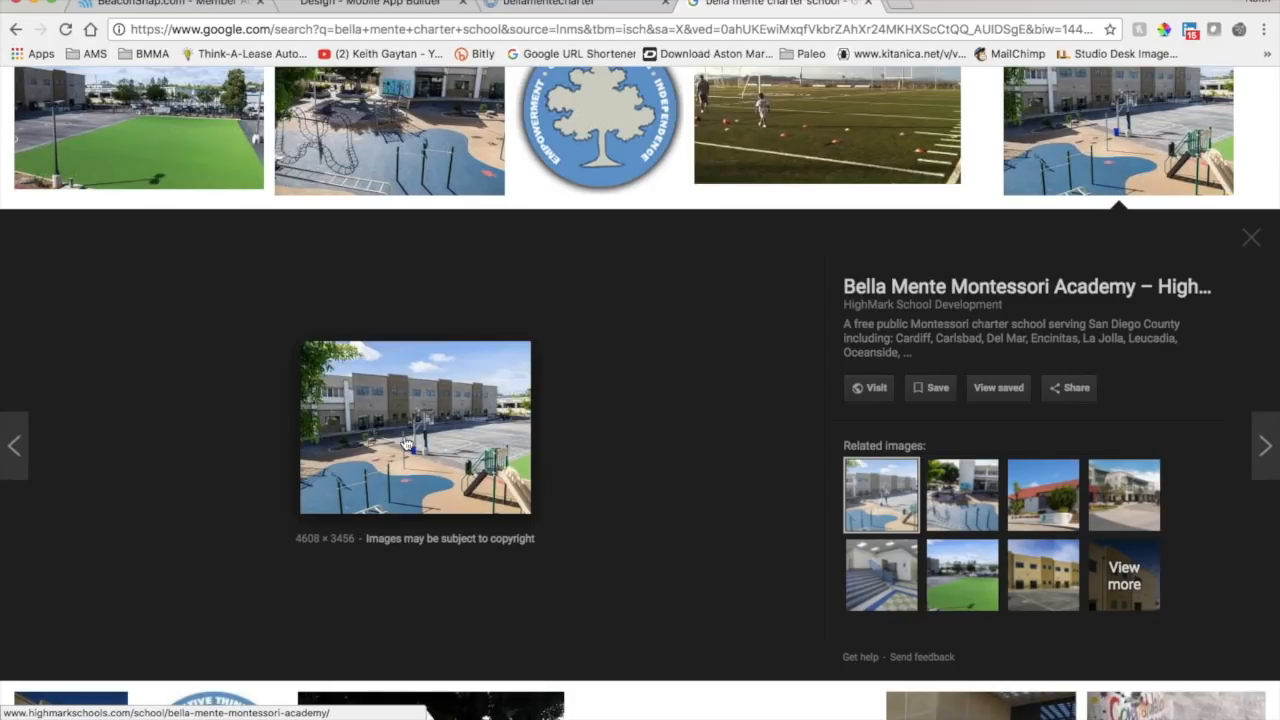
left_click(969, 503)
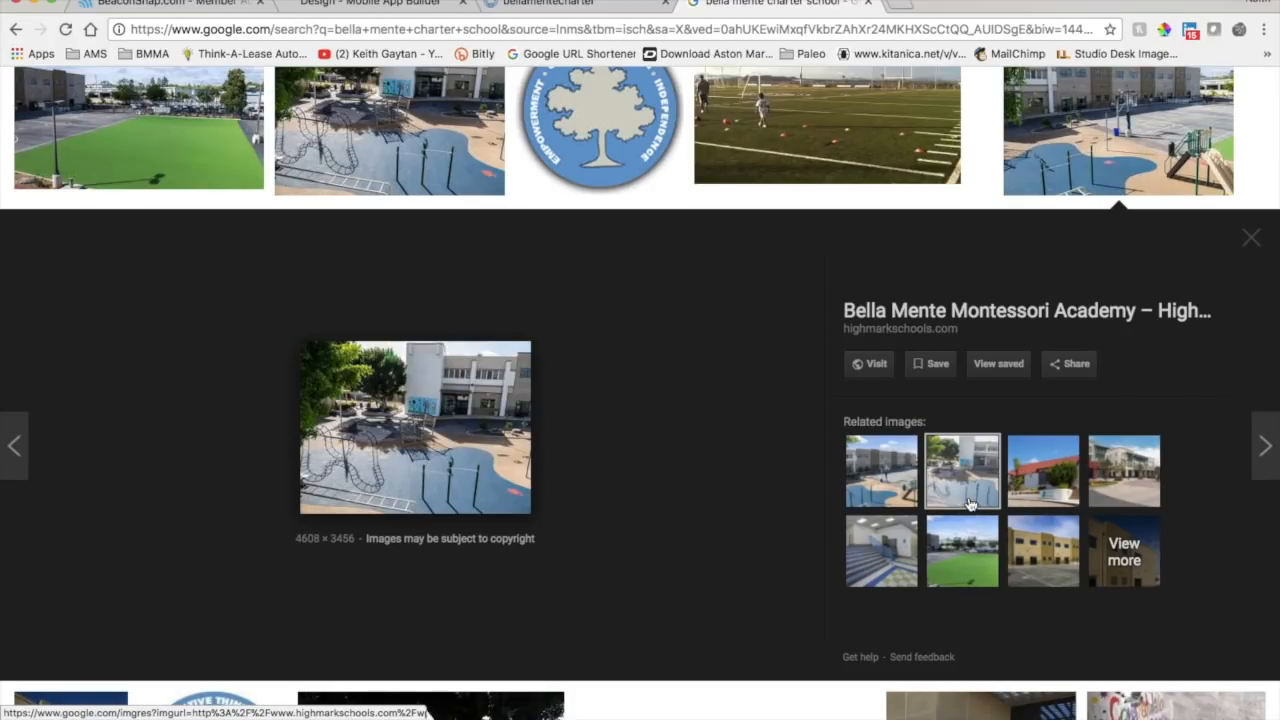
left_click(1050, 490)
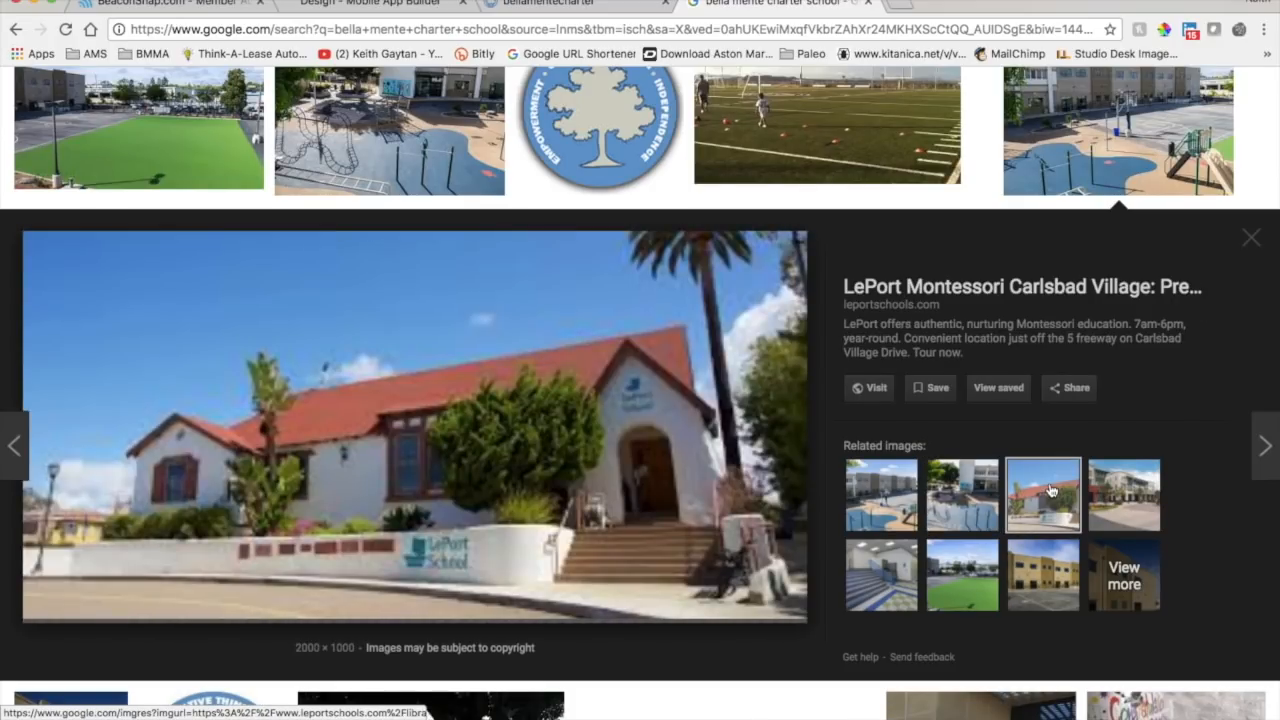
left_click(1118, 483)
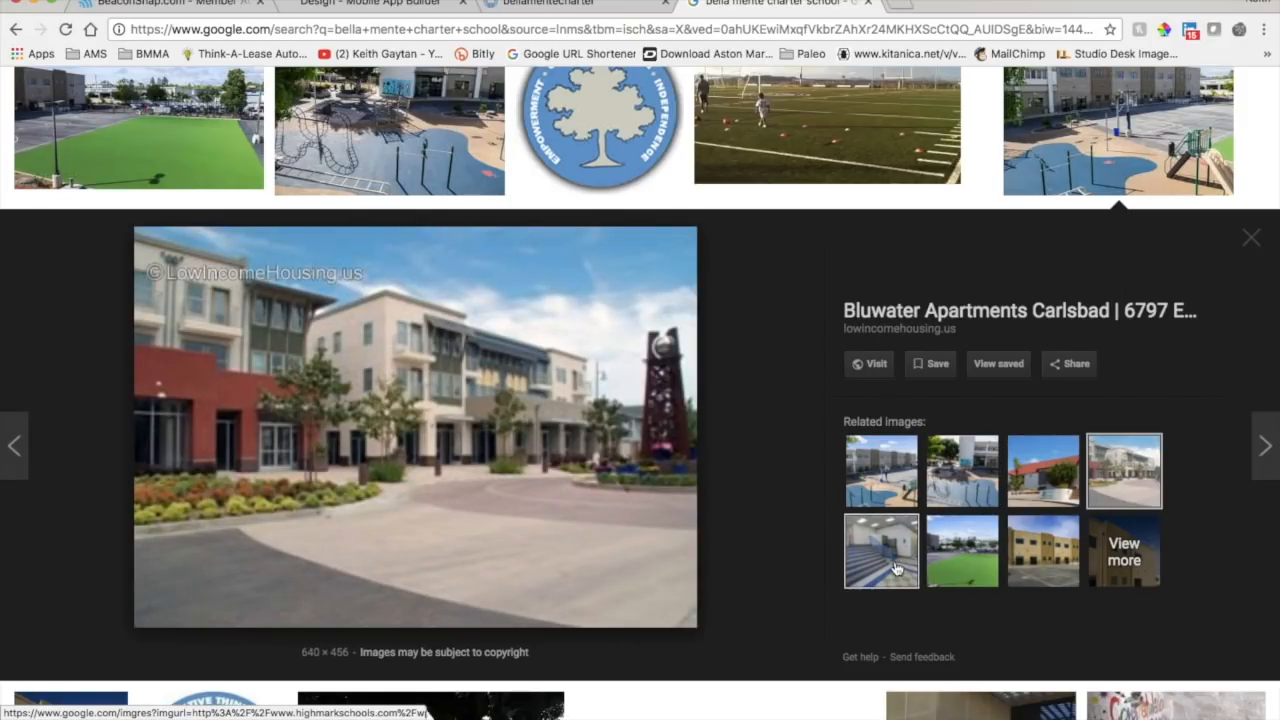
left_click(898, 568)
left_click(958, 545)
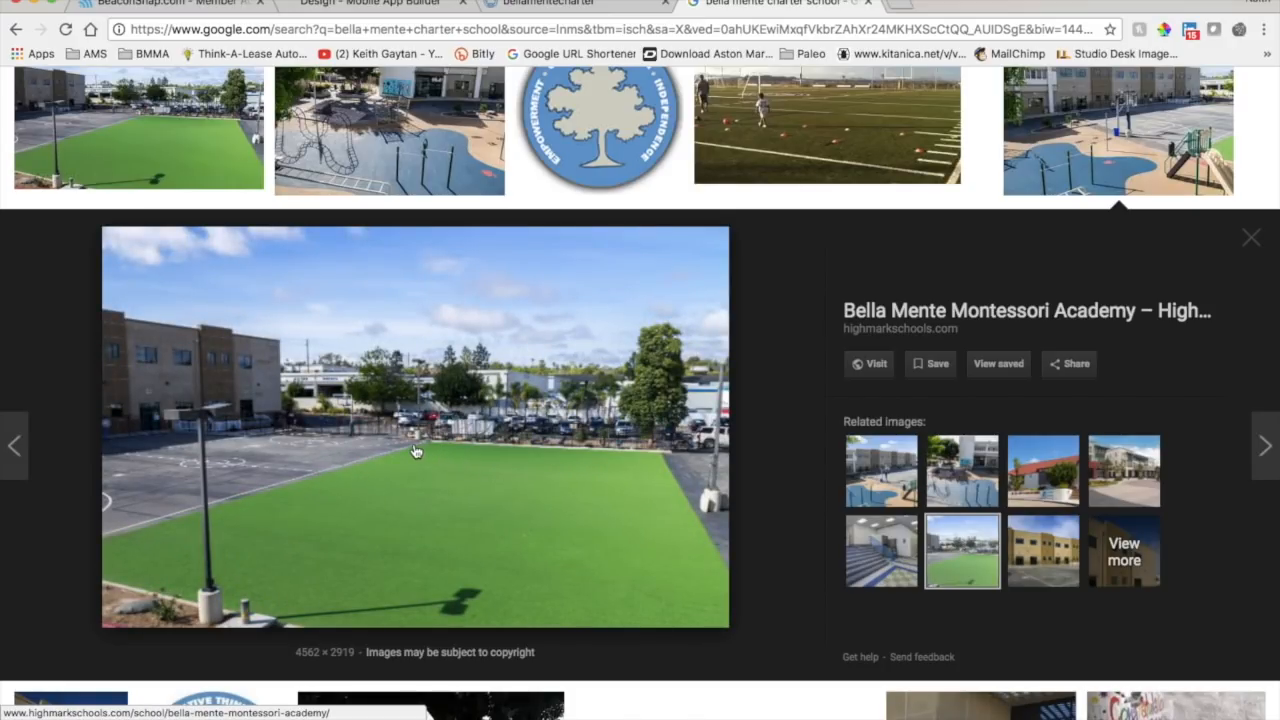
left_click(1043, 551)
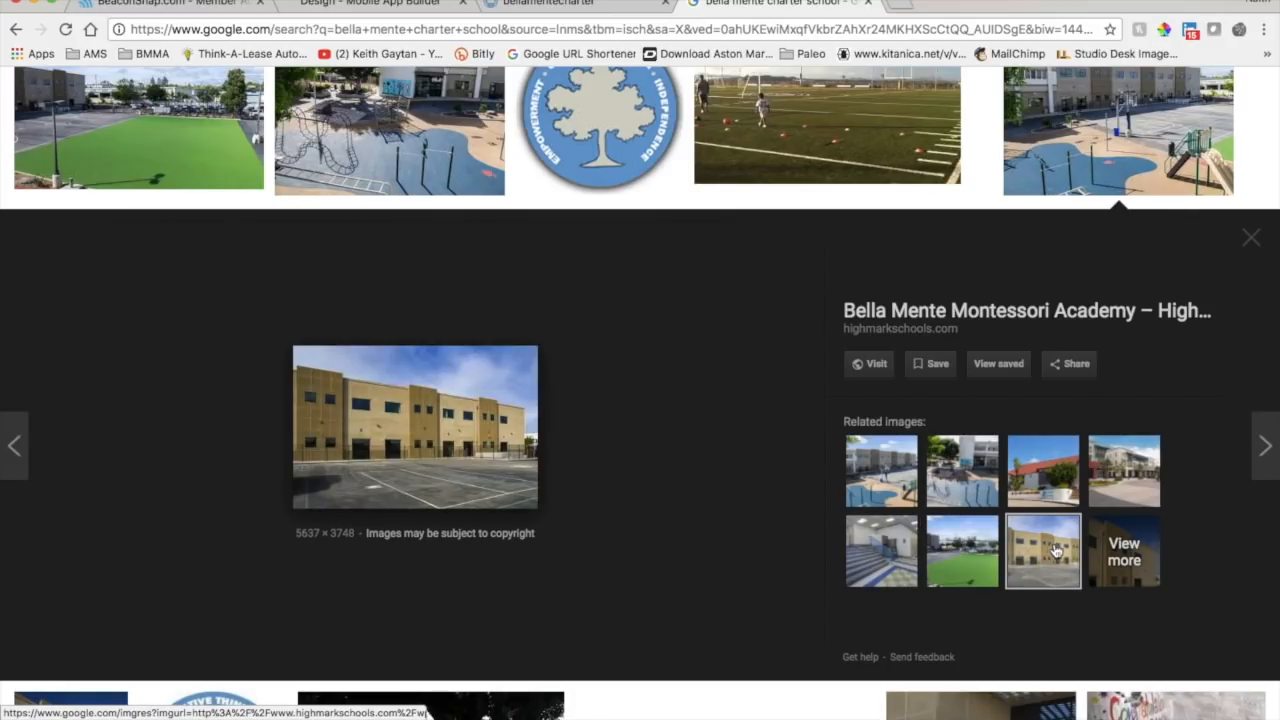
Find the Home of the Bella Mente Leopards mural in the image results and preview it.
scroll(789, 445, "down", 2)
scroll(789, 445, "down", 20)
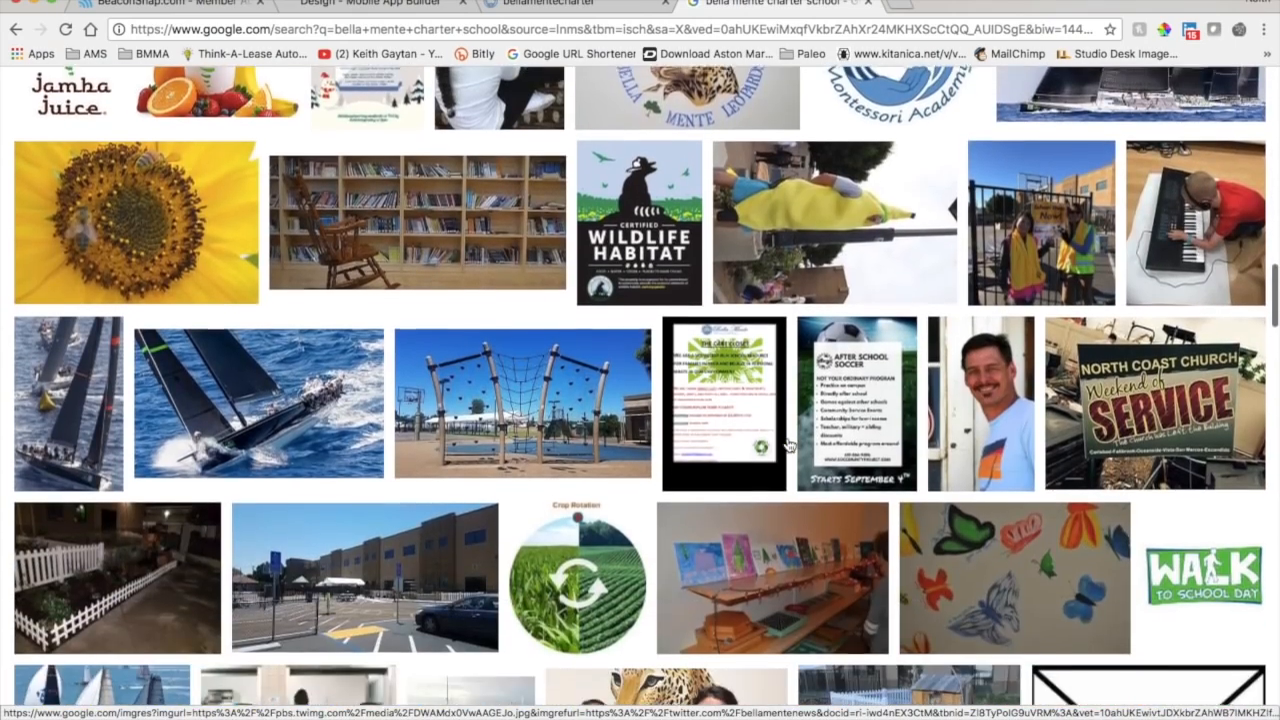
scroll(789, 445, "up", 3)
left_click(657, 215)
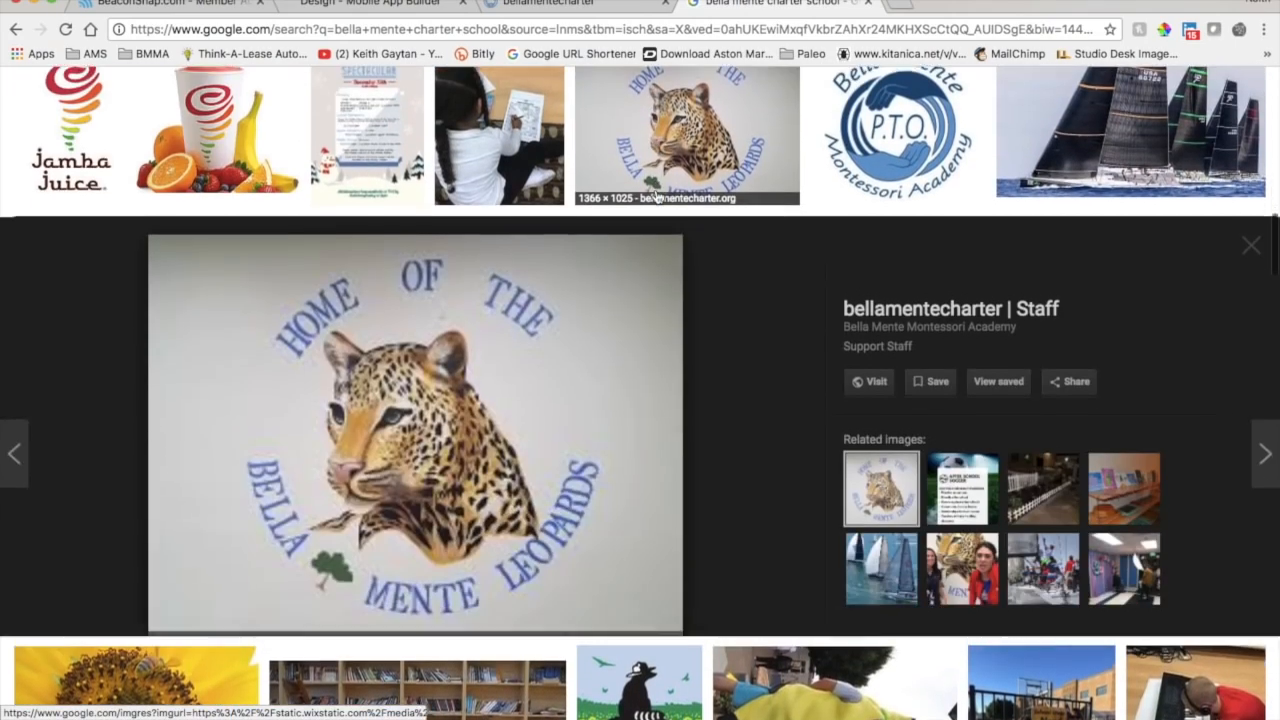
Save the leopard mural image as BMMA 01 in the BMMA App folder, keeping the 00_JPG_SRZ file format.
right_click(433, 440)
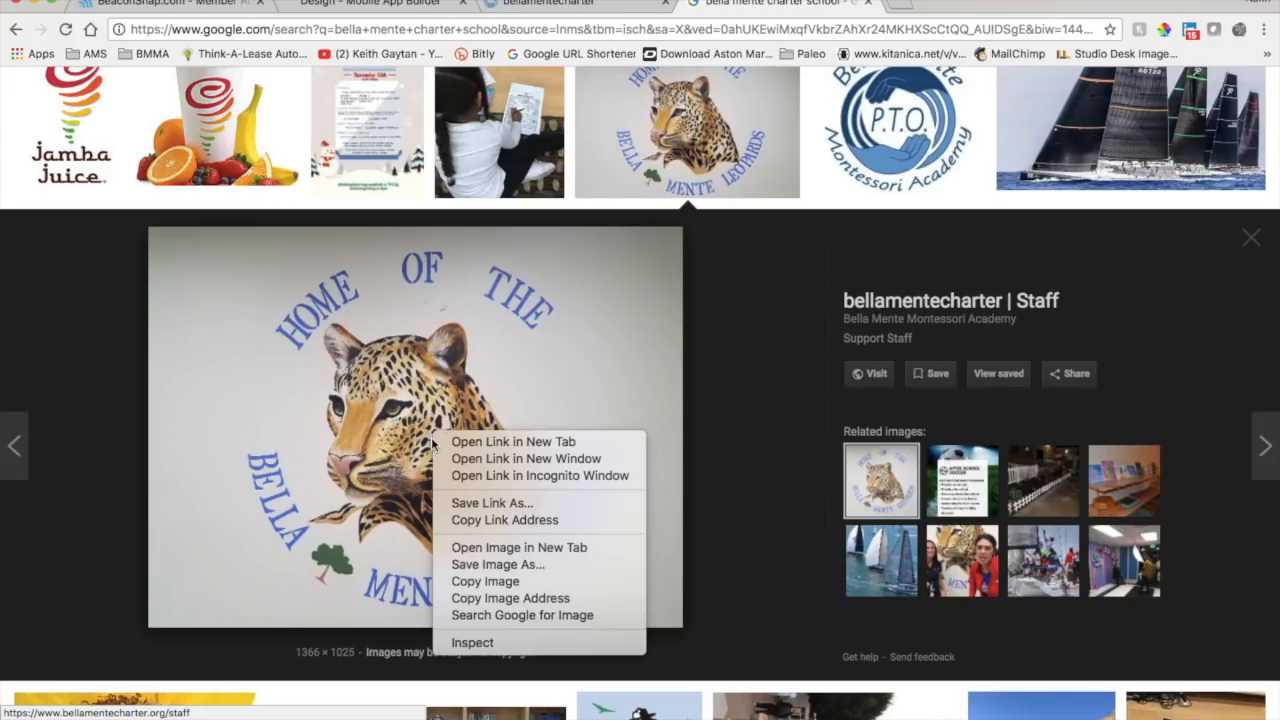
left_click(469, 566)
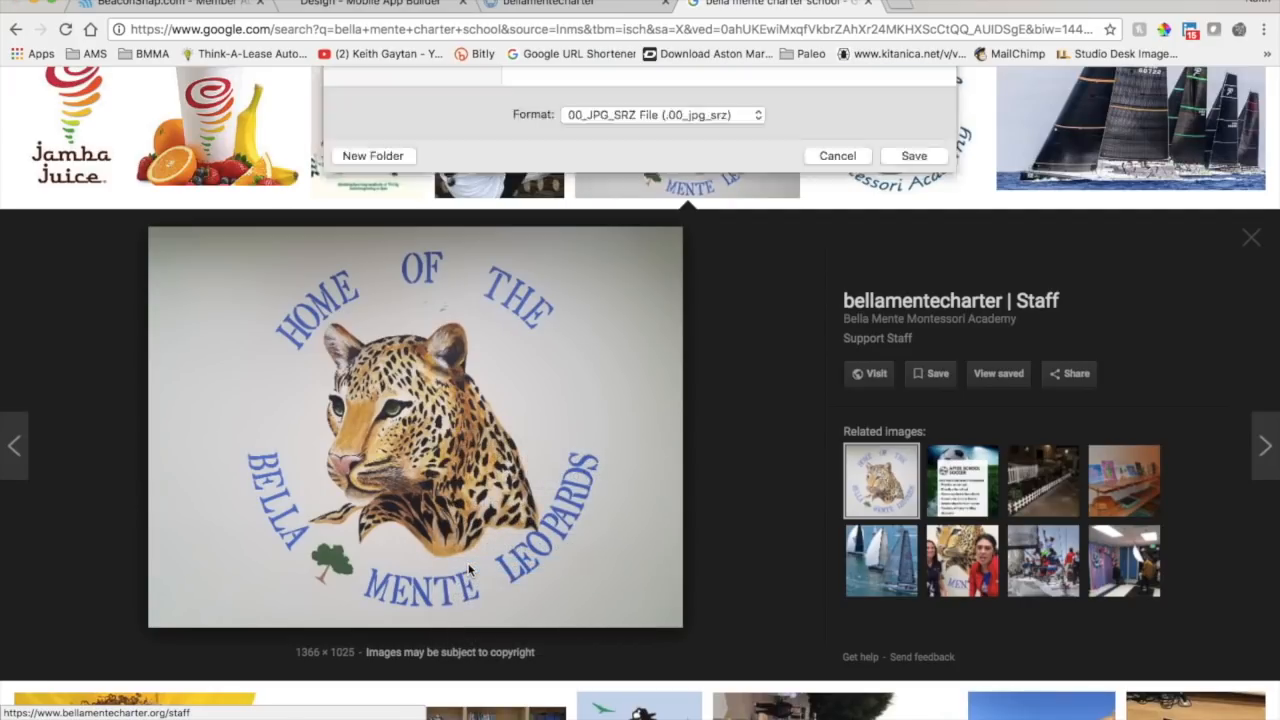
type("BMMMA")
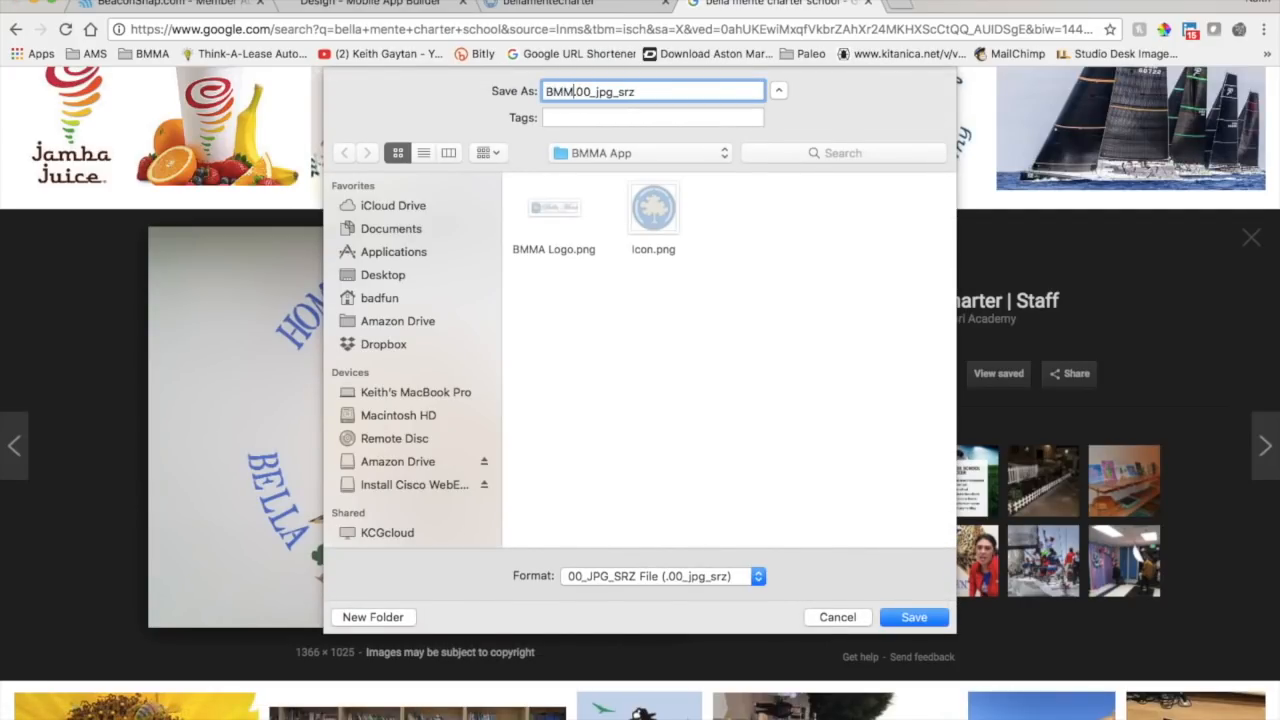
key("BackSpace")
key("BackSpace")
key("BackSpace")
type("MA 01")
key("Delete")
key("Delete")
key("Delete")
key("Delete")
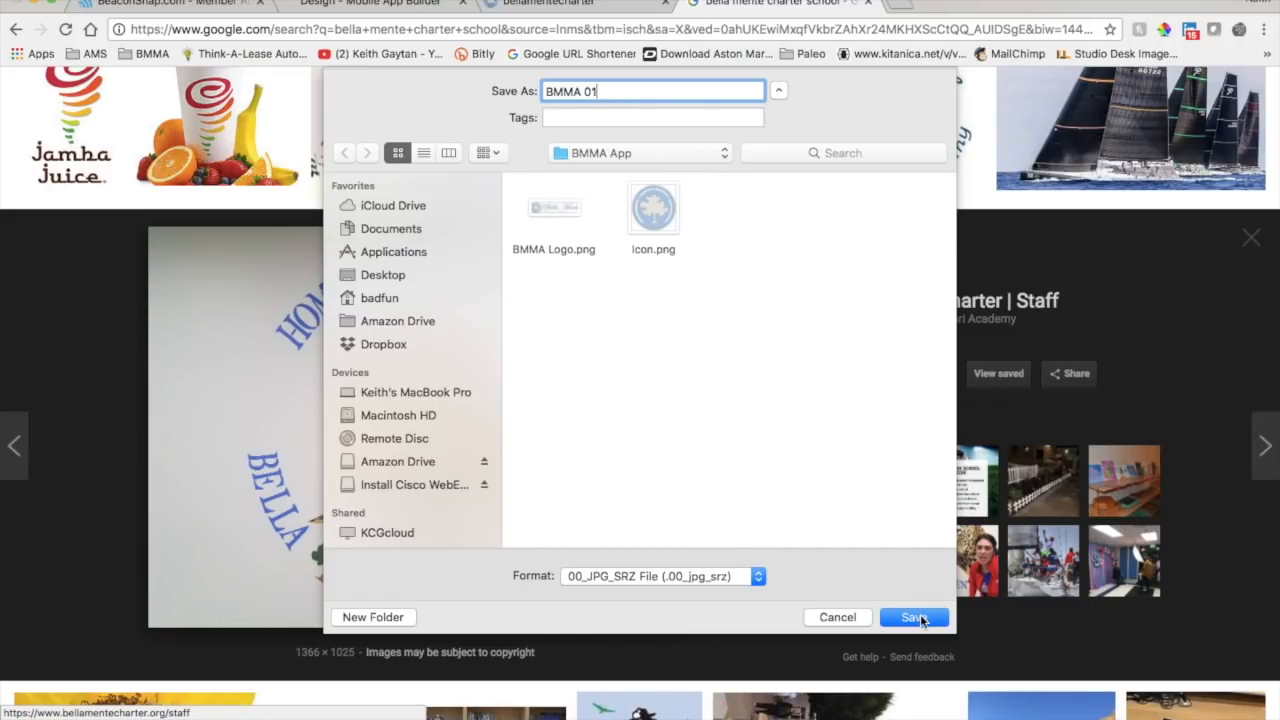
left_click(760, 578)
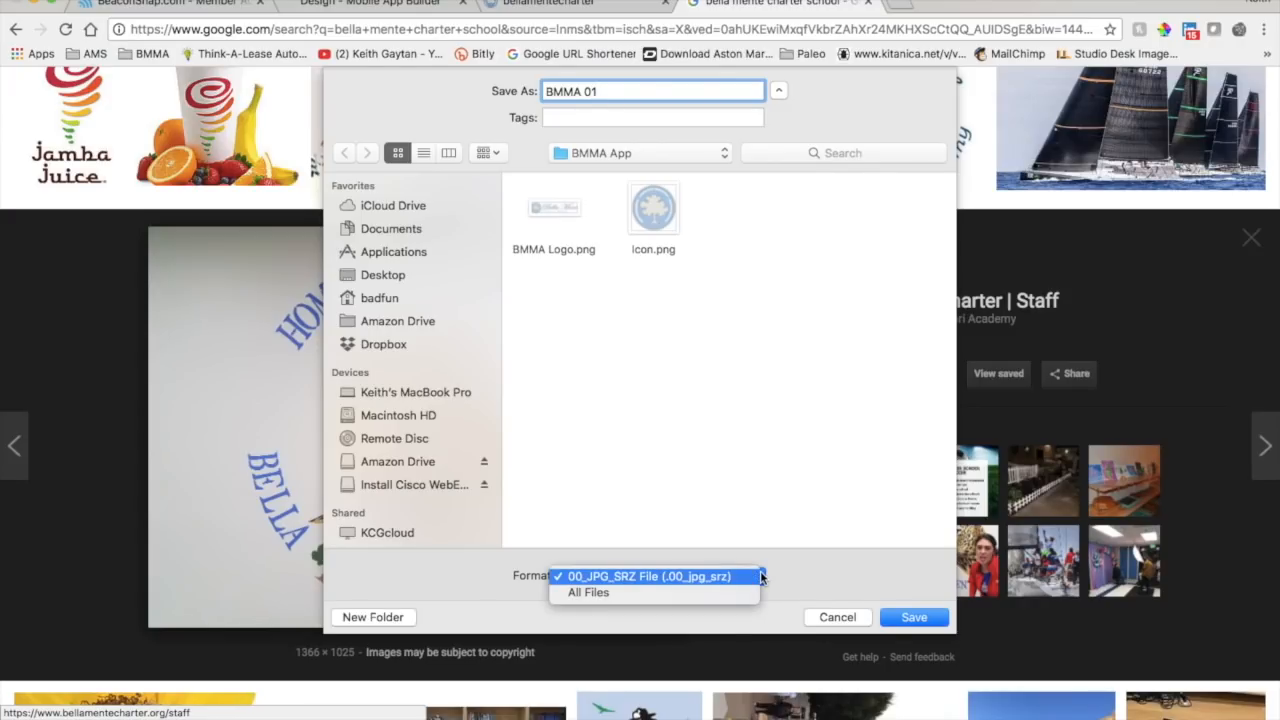
left_click(760, 577)
left_click(906, 620)
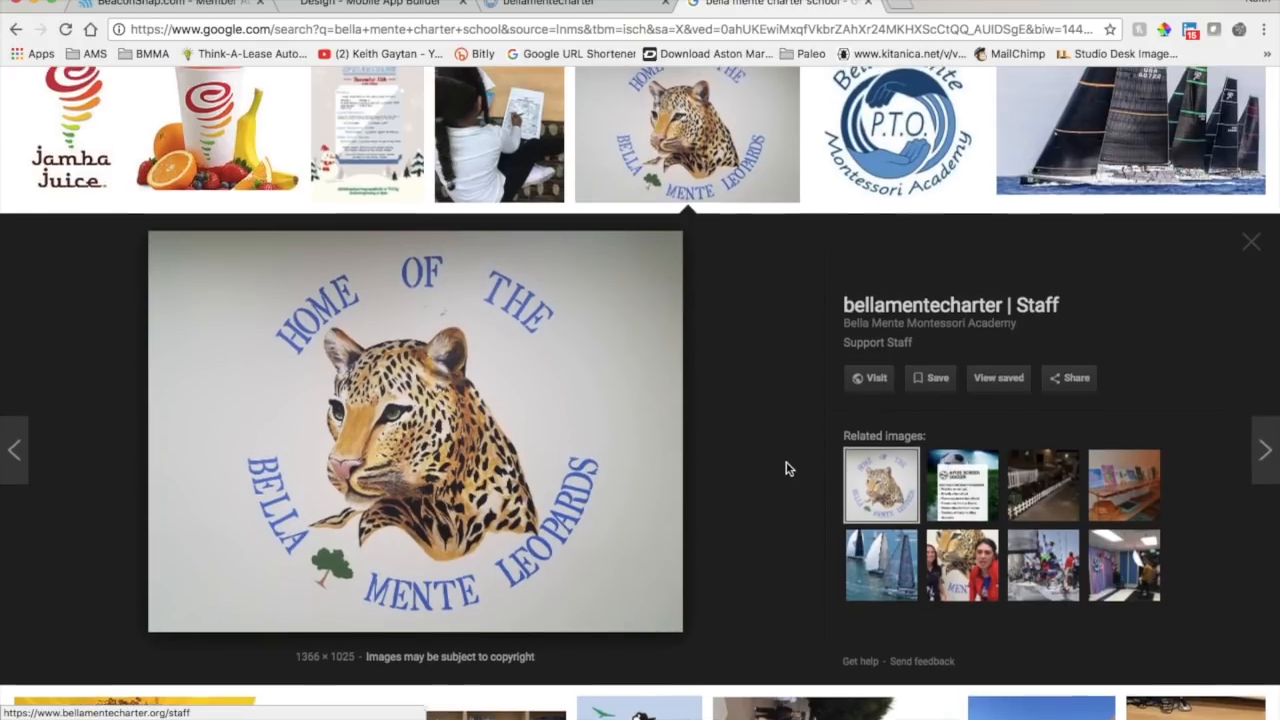
Preview the Bella Mente P.T.O. logo and return to the beginning of the image results.
scroll(786, 468, "up", 3)
left_click(900, 255)
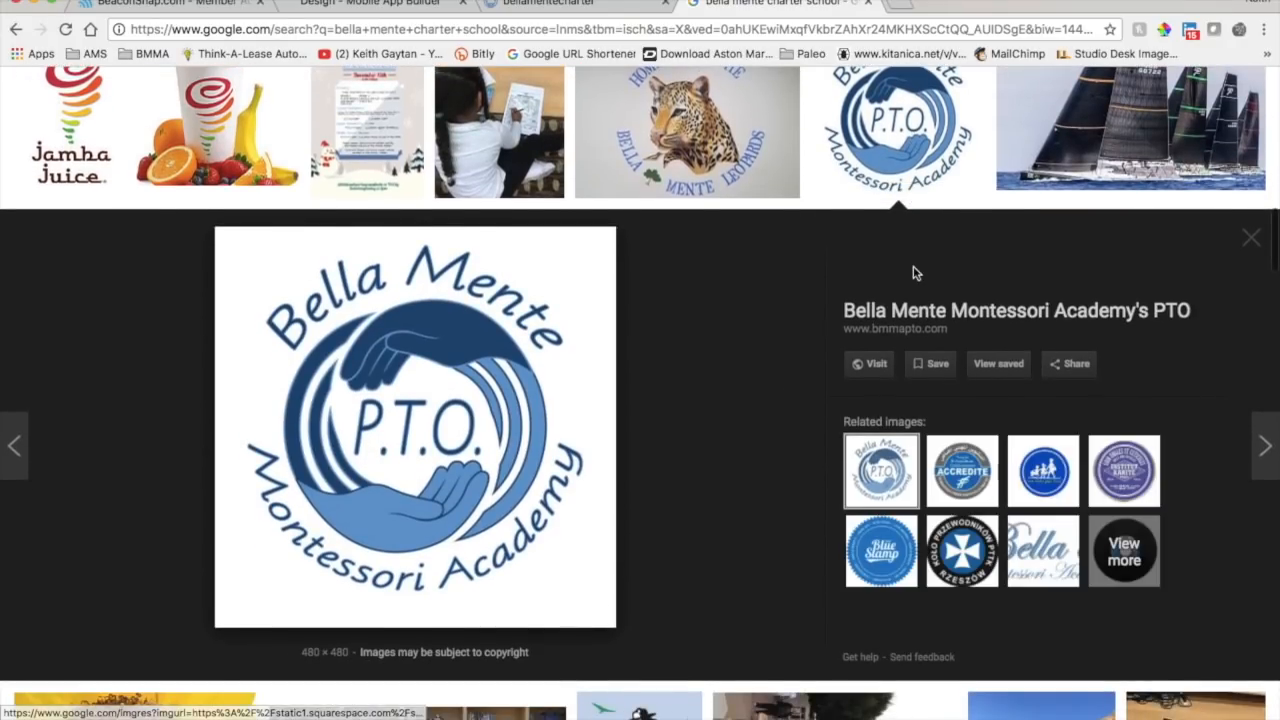
scroll(698, 377, "up", 8)
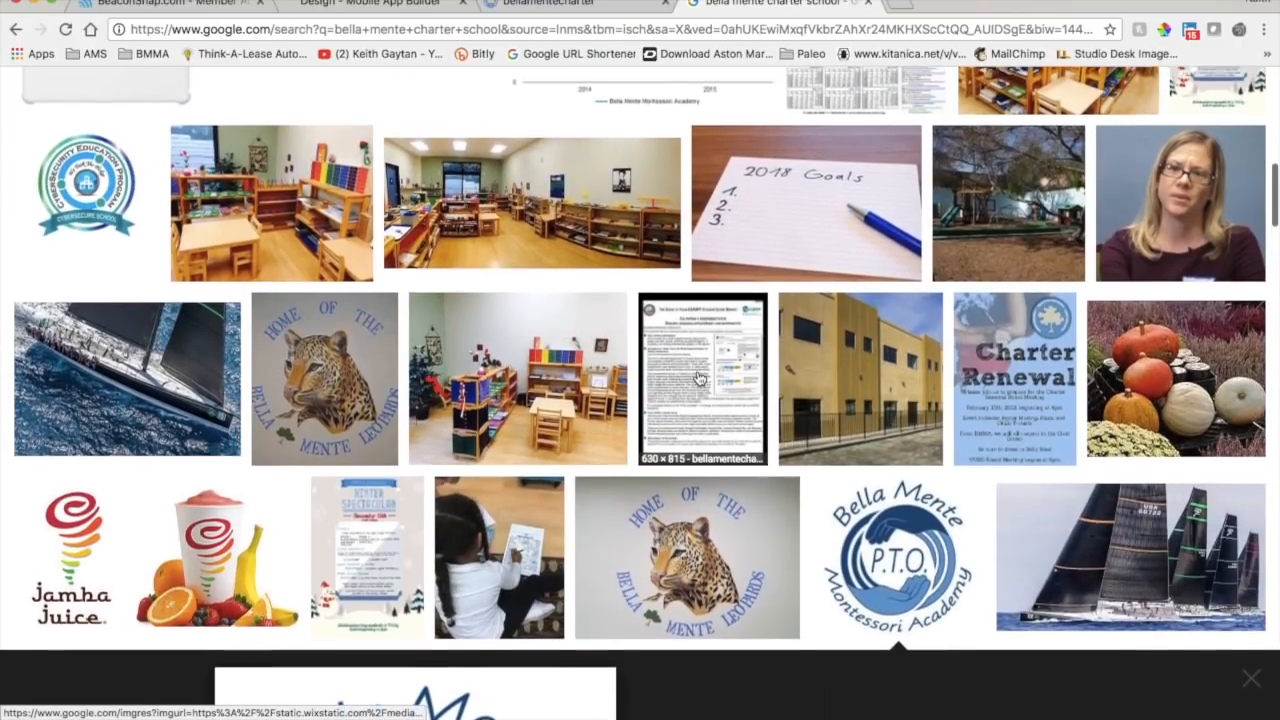
scroll(698, 377, "up", 15)
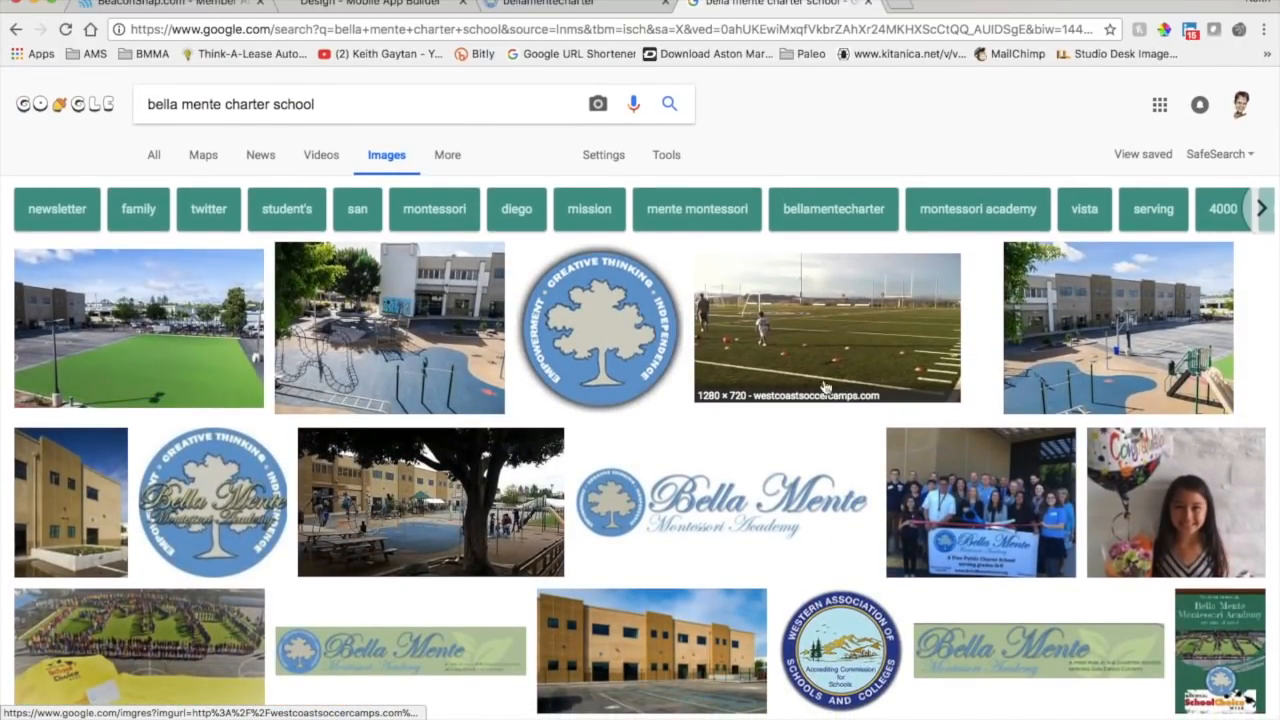
Save the playground photo with the climbing structure as a JPEG named BMMA 01 in the BMMA App folder.
left_click(381, 252)
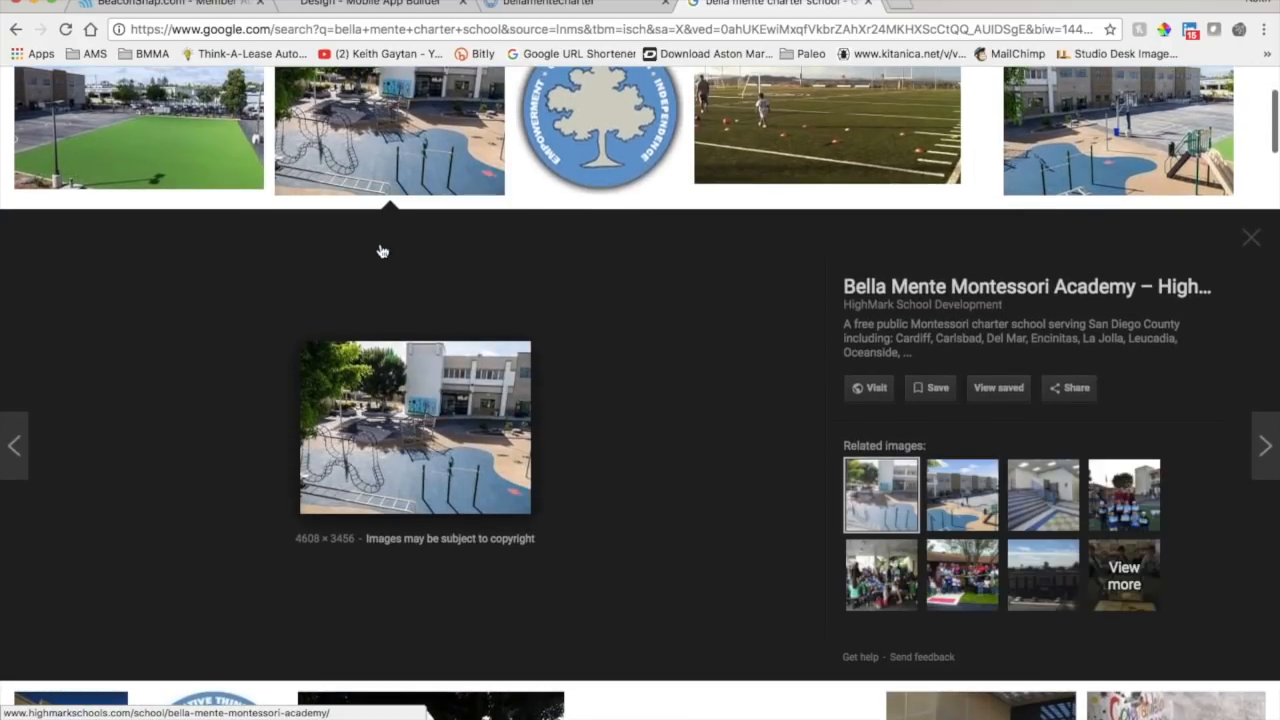
right_click(443, 432)
left_click(474, 557)
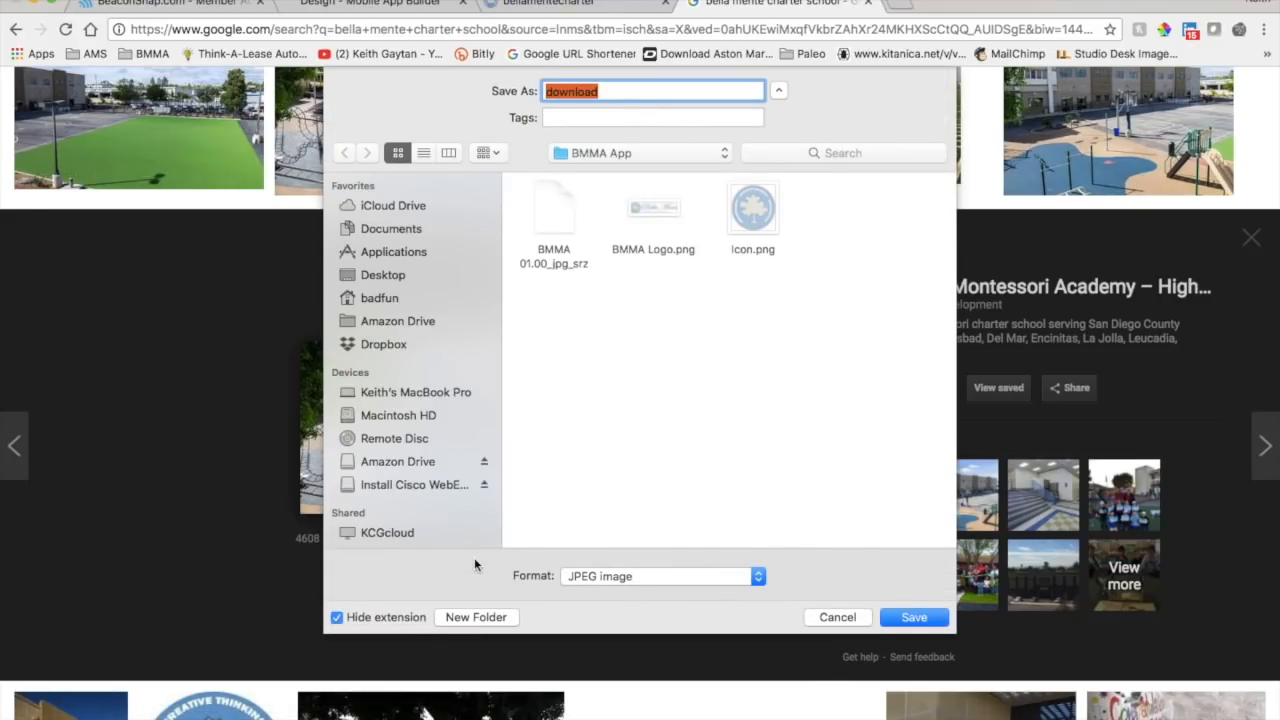
type("BMMA 01")
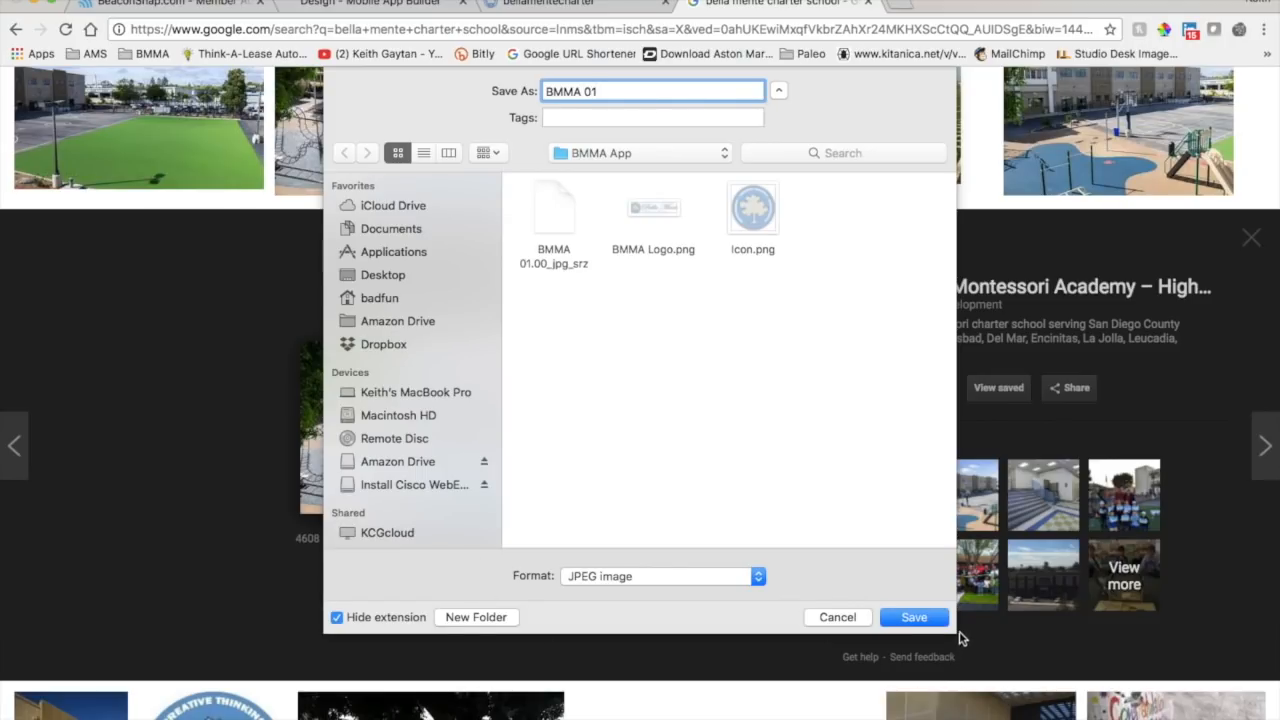
left_click(916, 619)
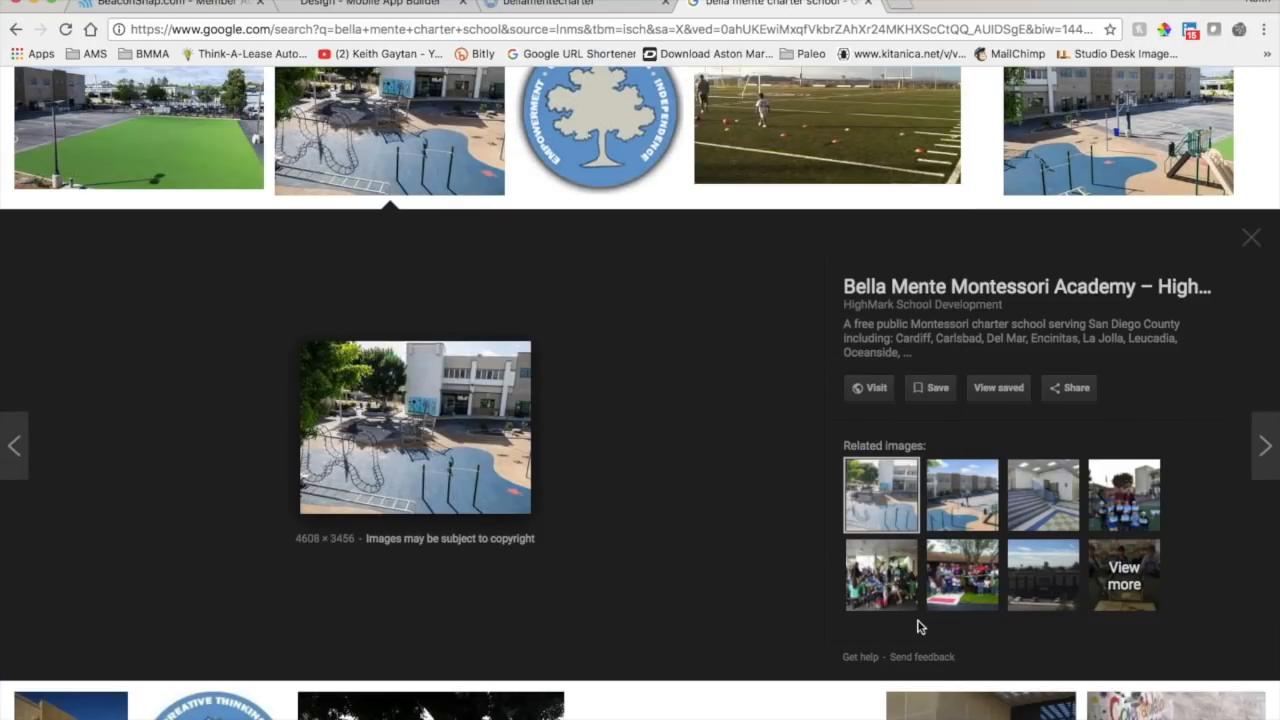
Find the related photo of the school building with the basketball court and save it as a JPEG named BMMA 02 in the BMMA App folder.
left_click(965, 506)
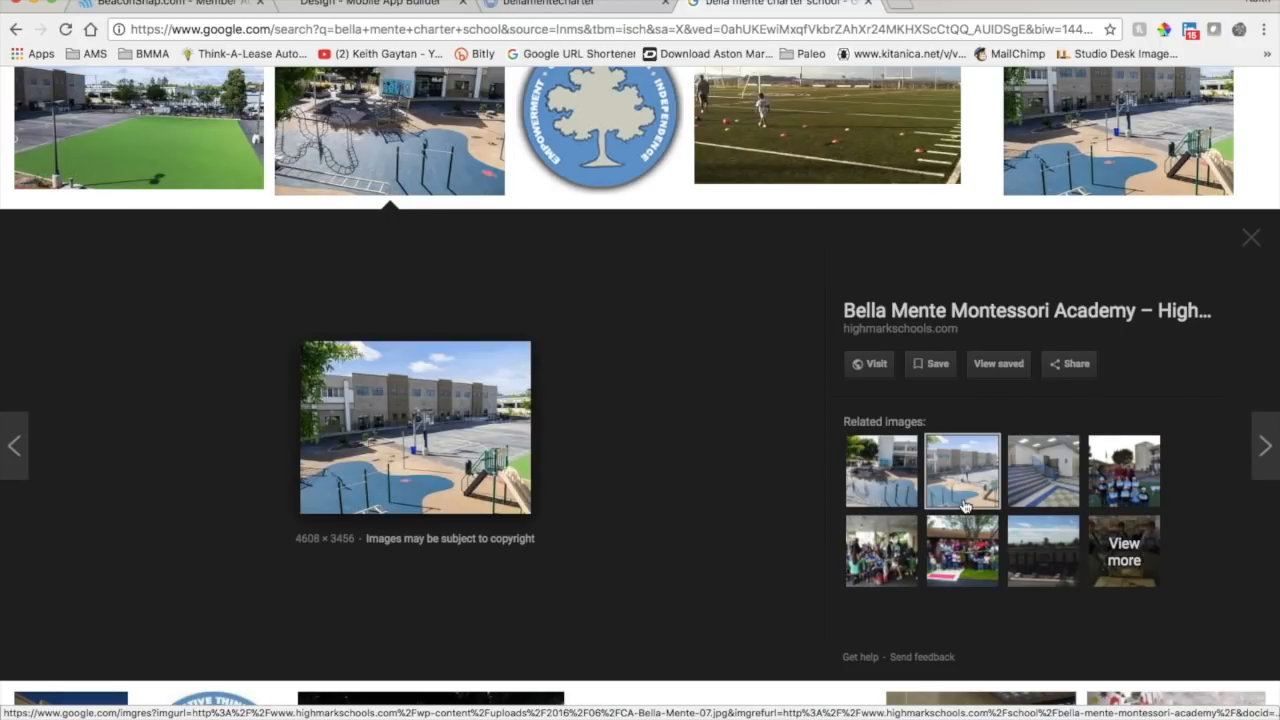
left_click(1036, 560)
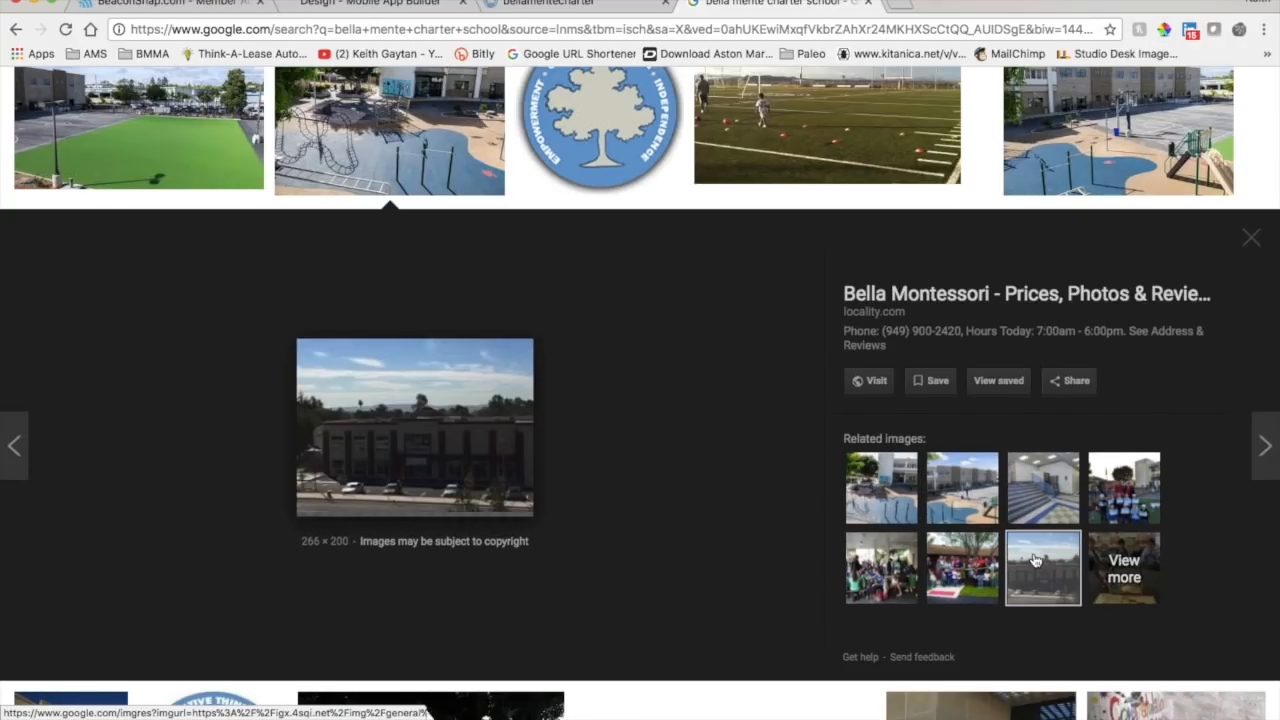
left_click(962, 487)
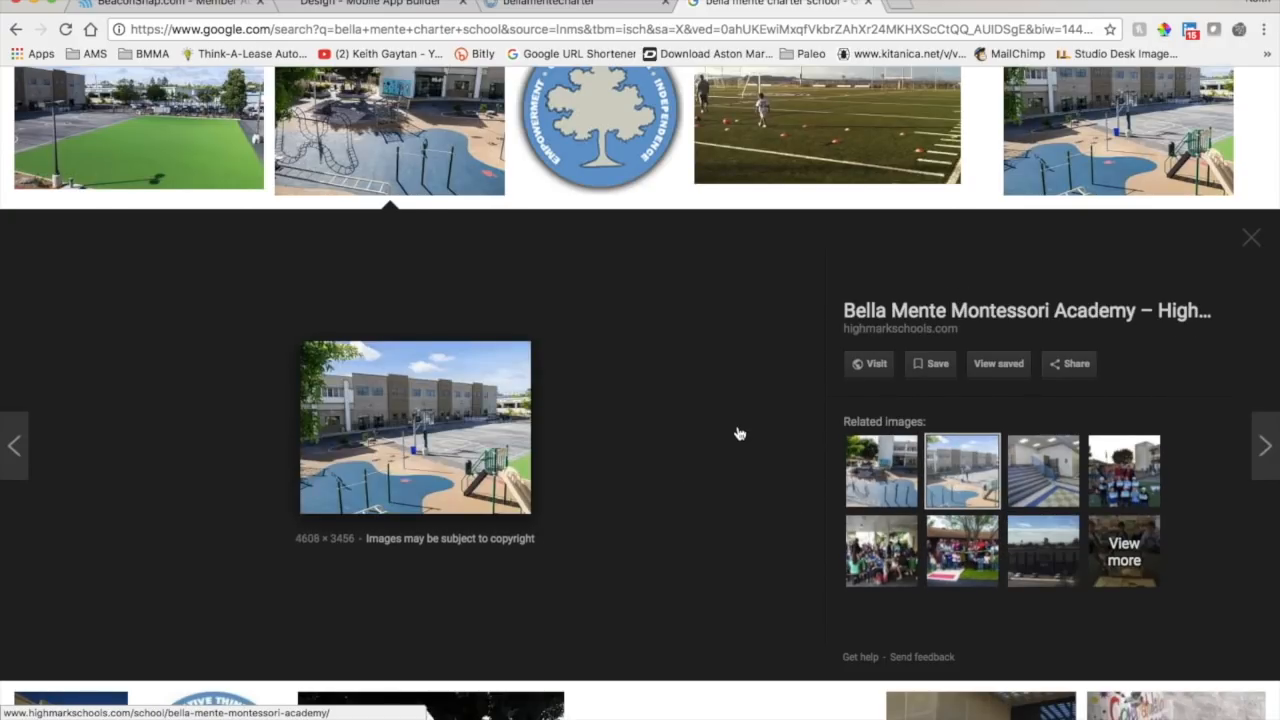
scroll(737, 434, "up", 3)
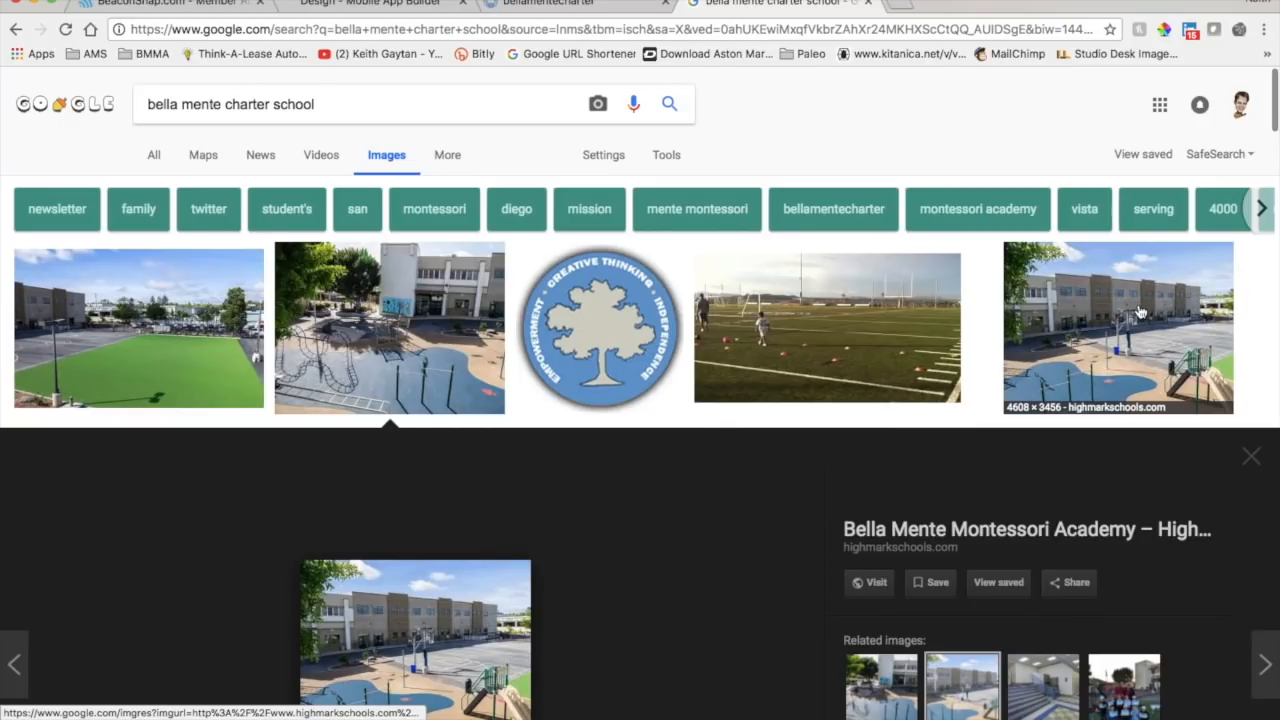
right_click(432, 615)
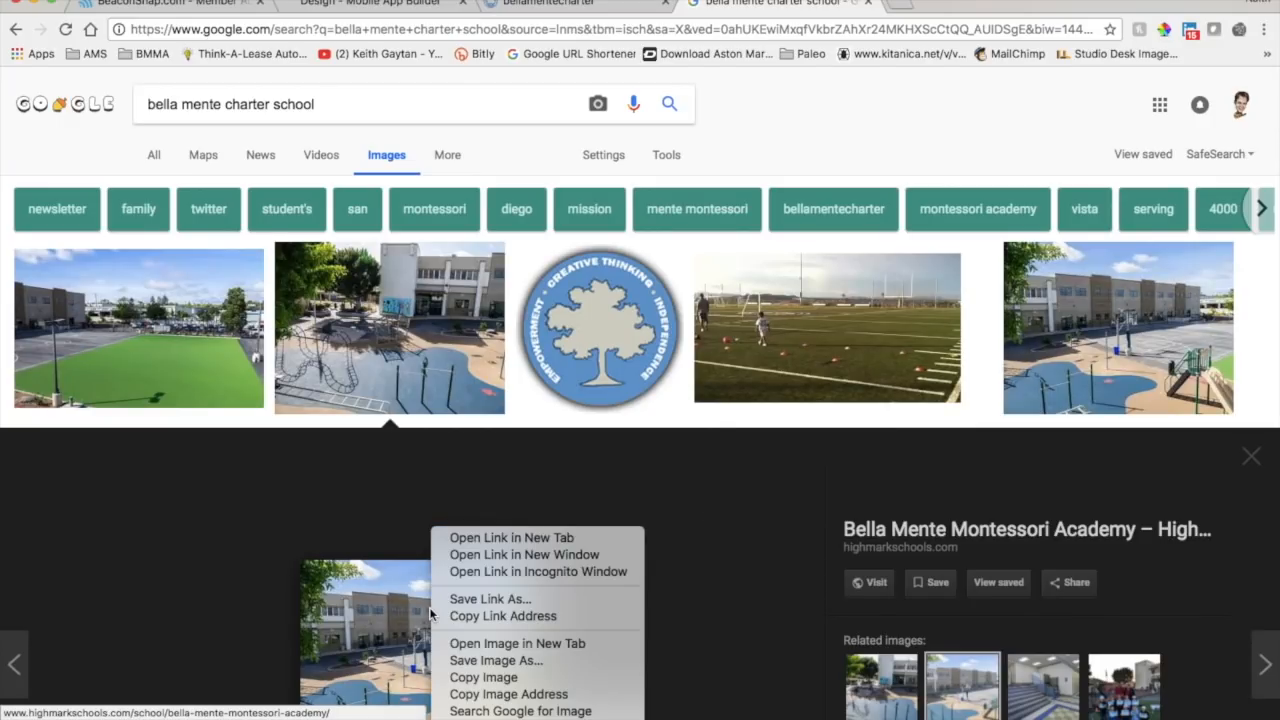
left_click(458, 661)
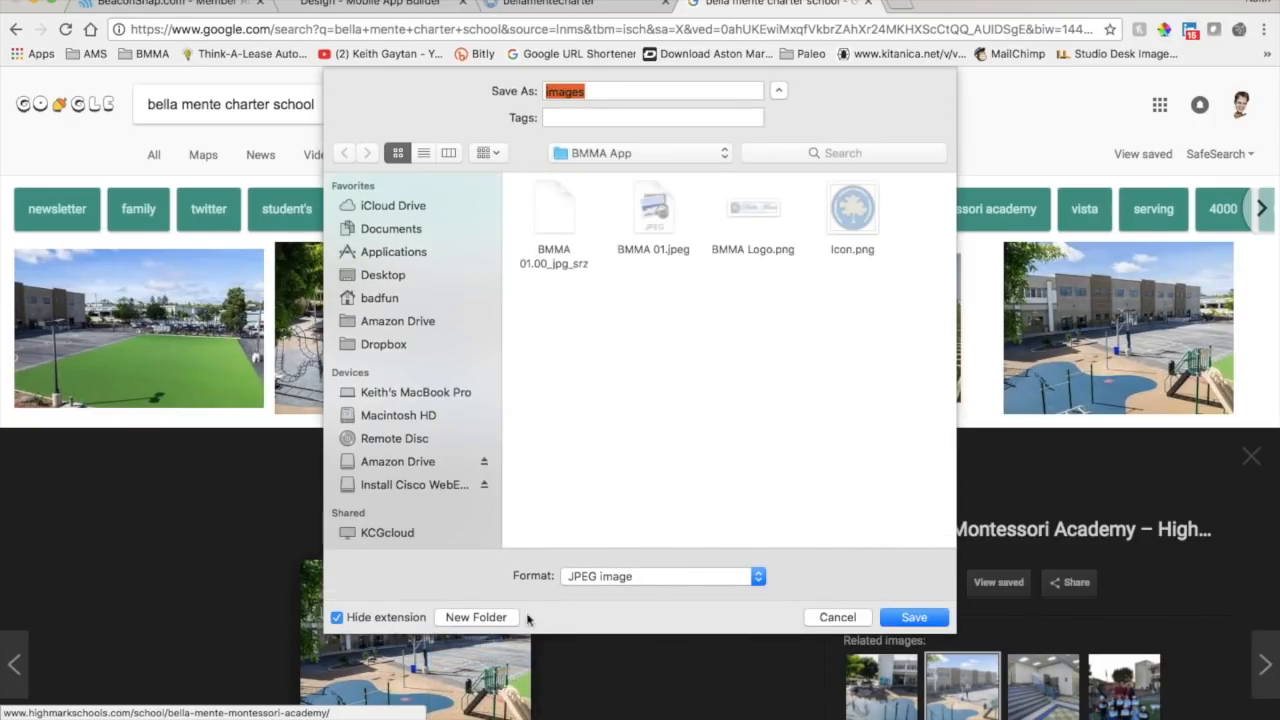
left_click(676, 257)
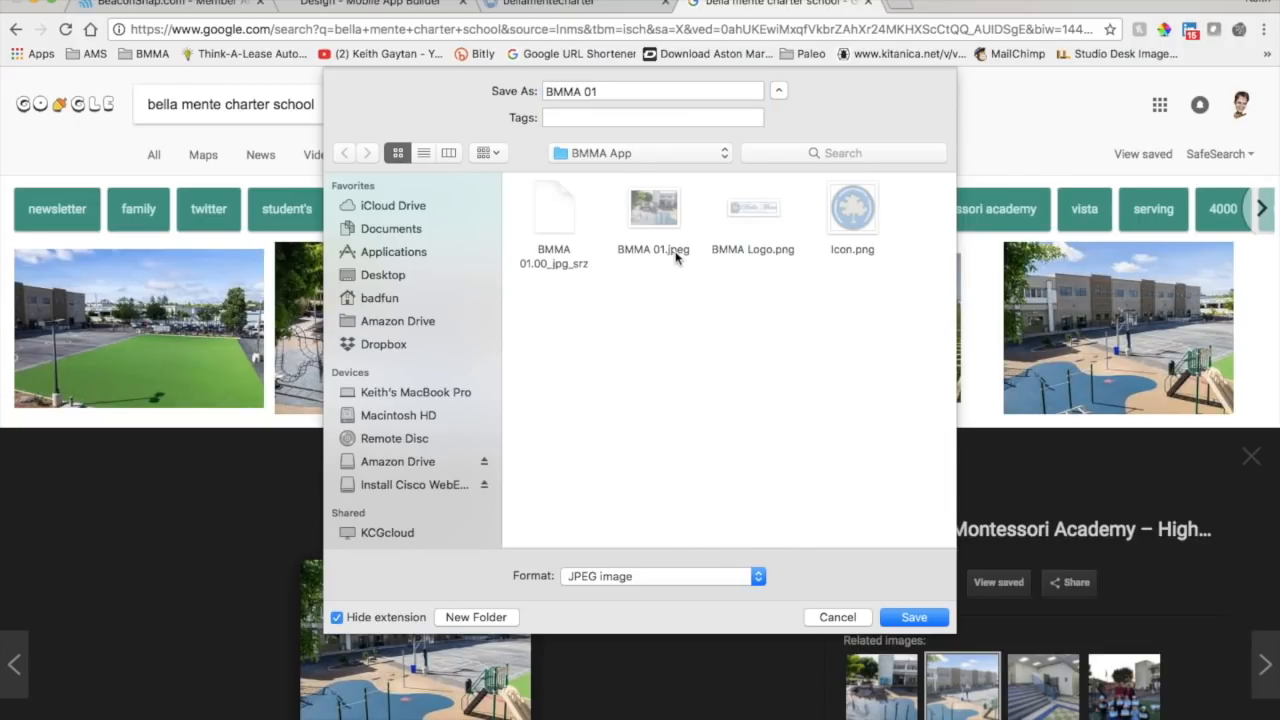
left_click(604, 91)
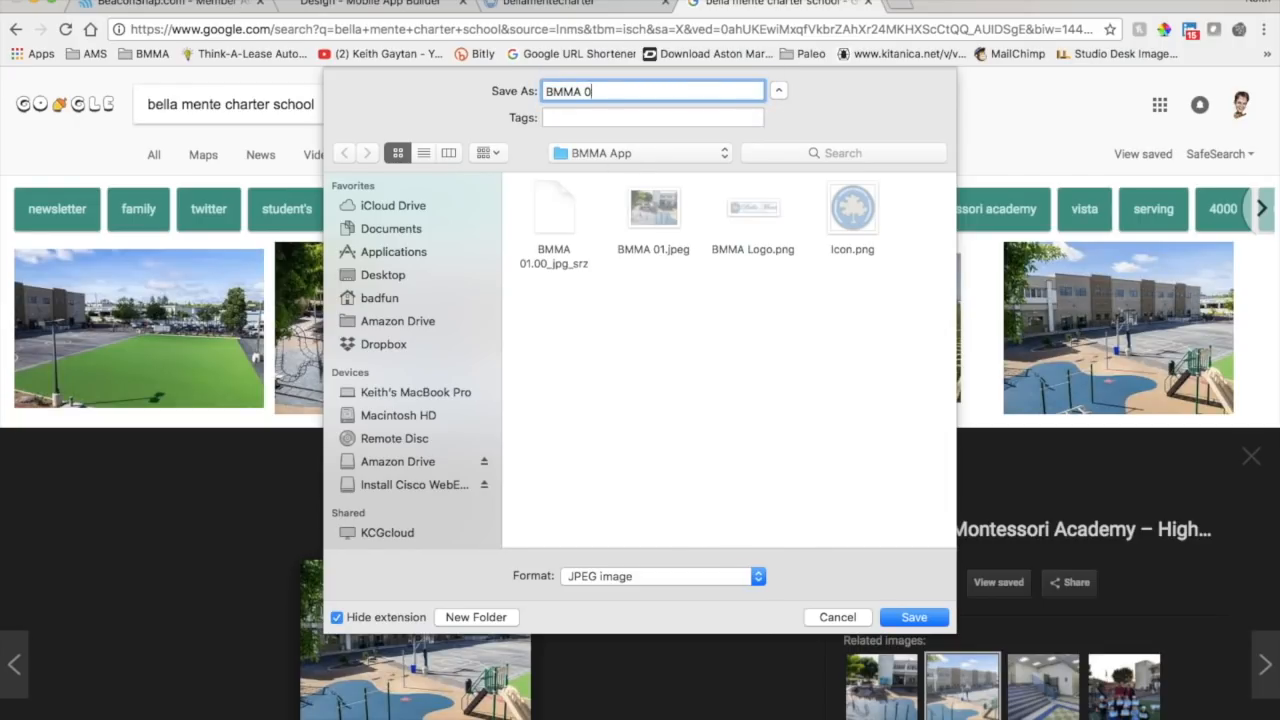
type("2")
left_click(912, 618)
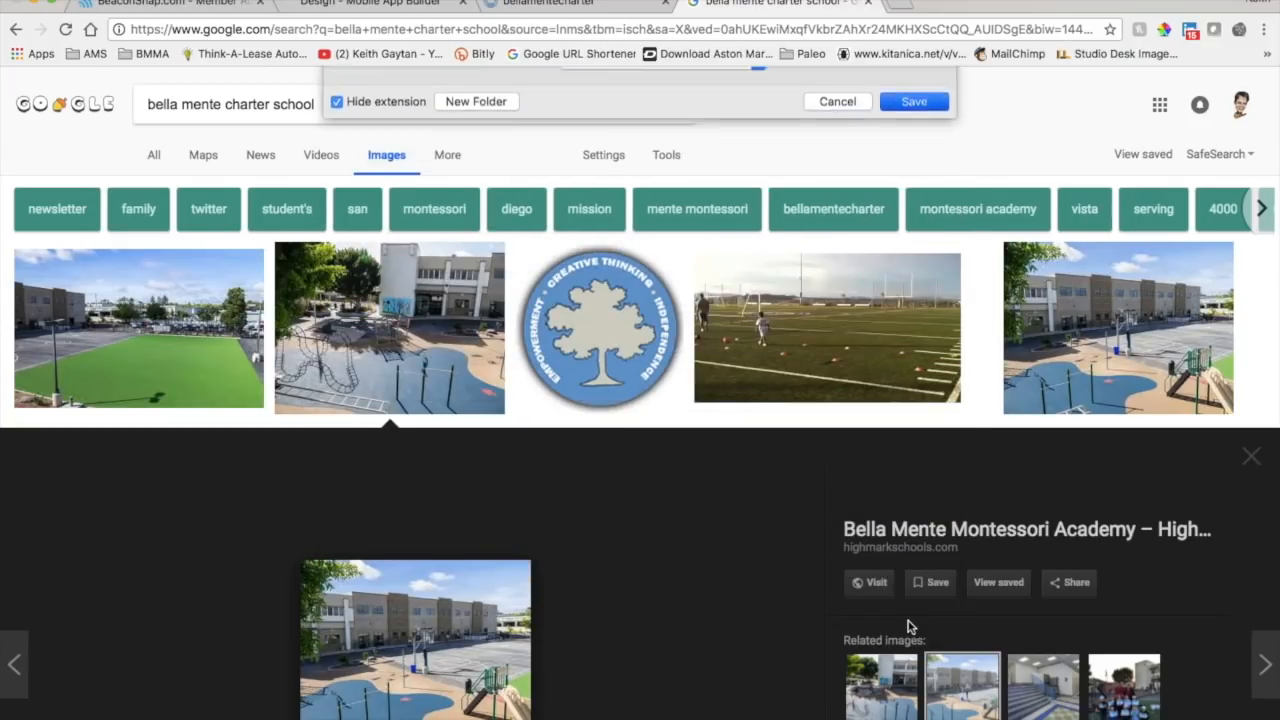
Look through the remaining image results for further usable school photos and return to the beginning of the results.
scroll(628, 557, "down", 1)
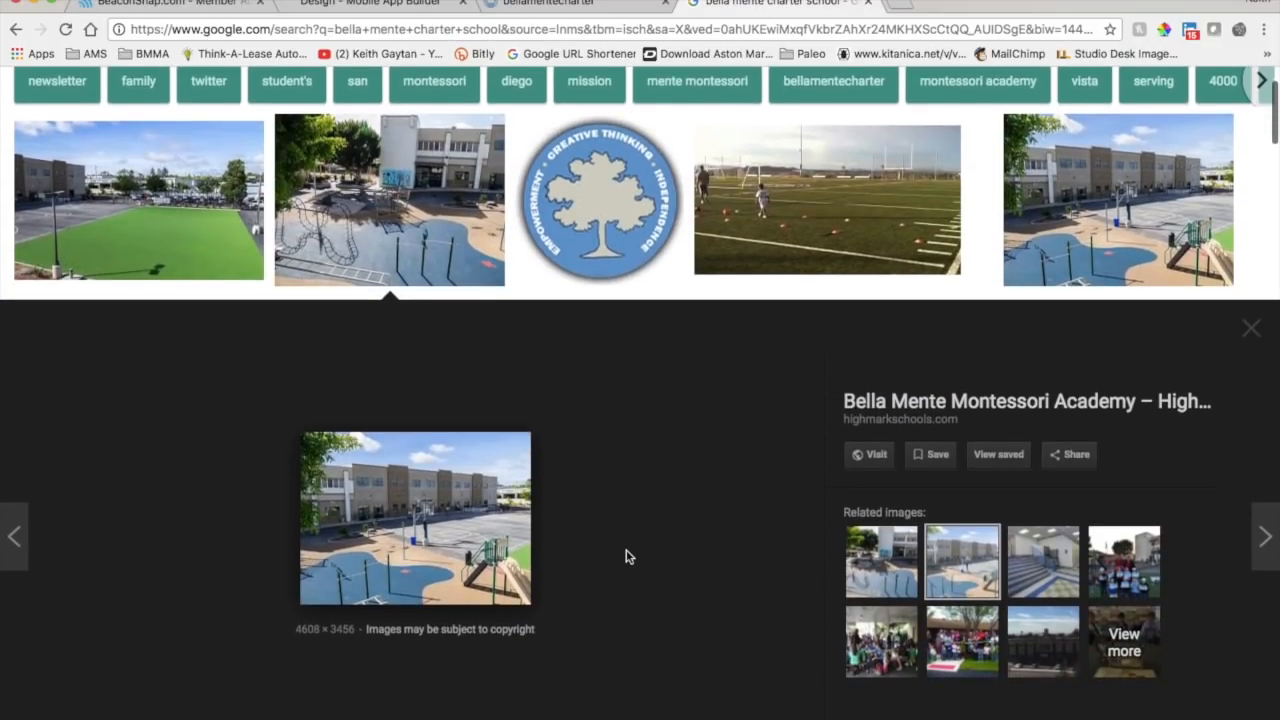
scroll(628, 557, "up", 1)
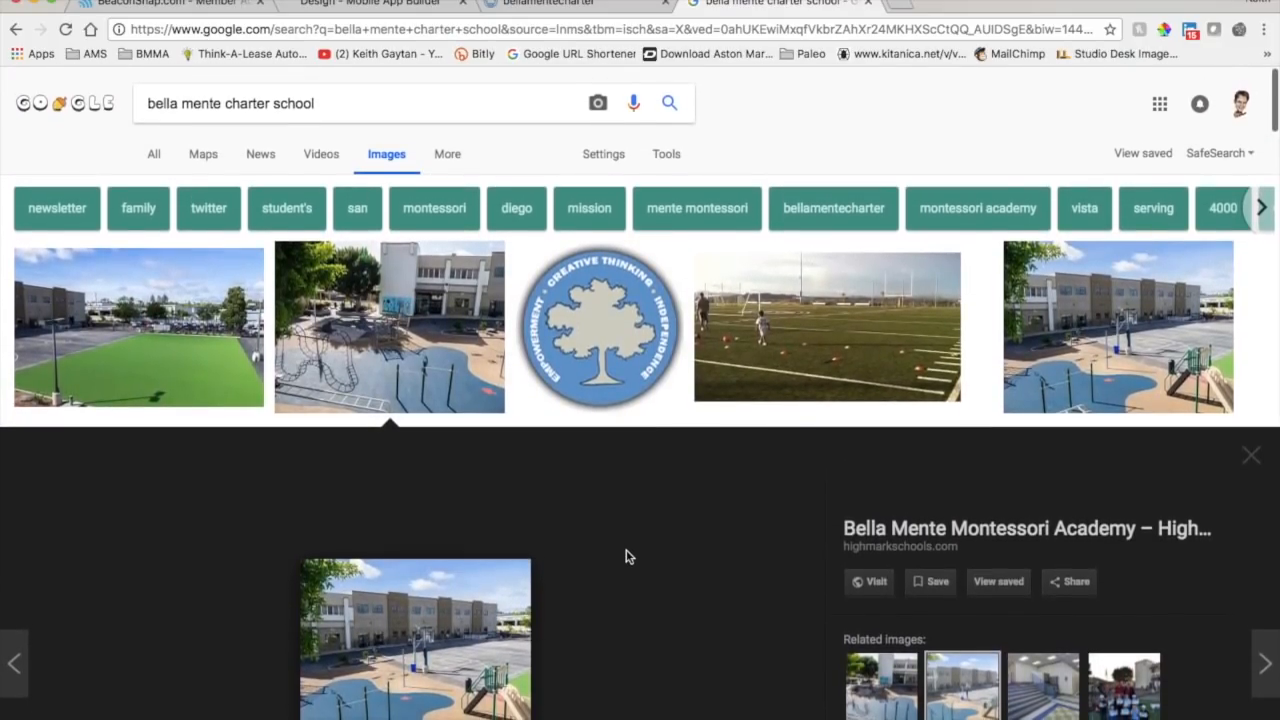
scroll(626, 557, "down", 10)
scroll(628, 557, "down", 3)
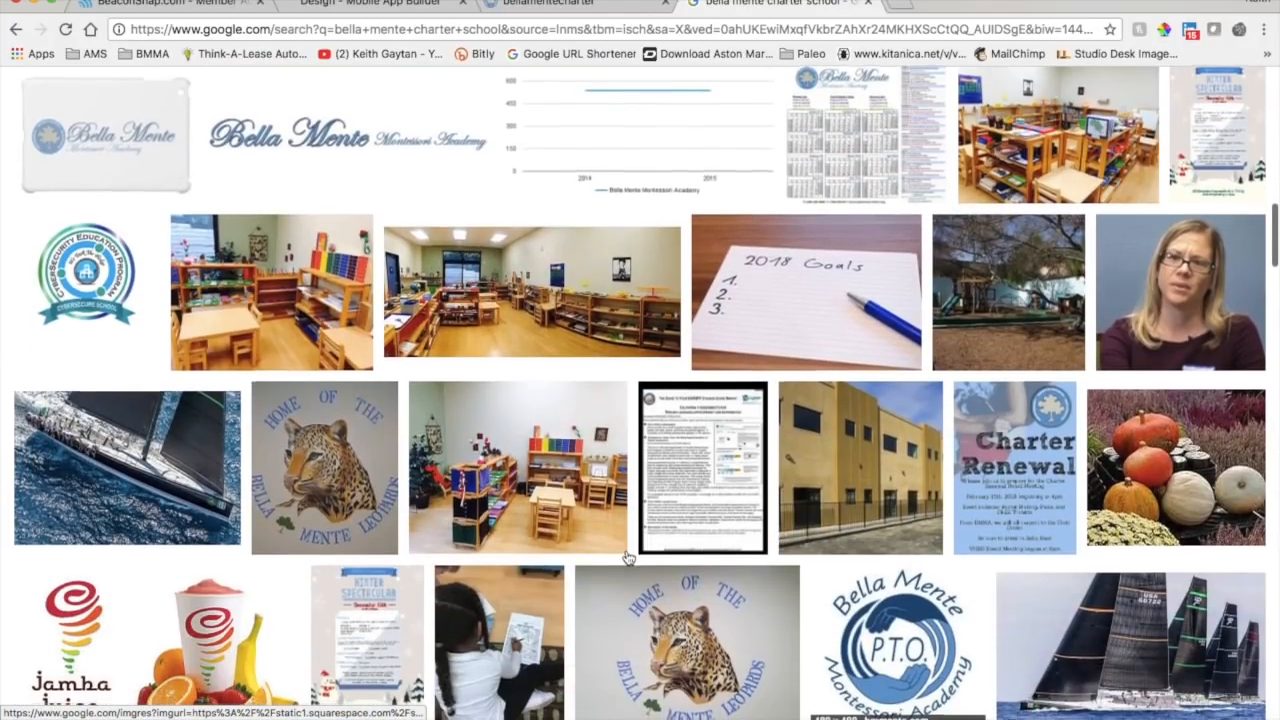
scroll(628, 557, "down", 8)
scroll(628, 557, "down", 5)
scroll(628, 557, "up", 20)
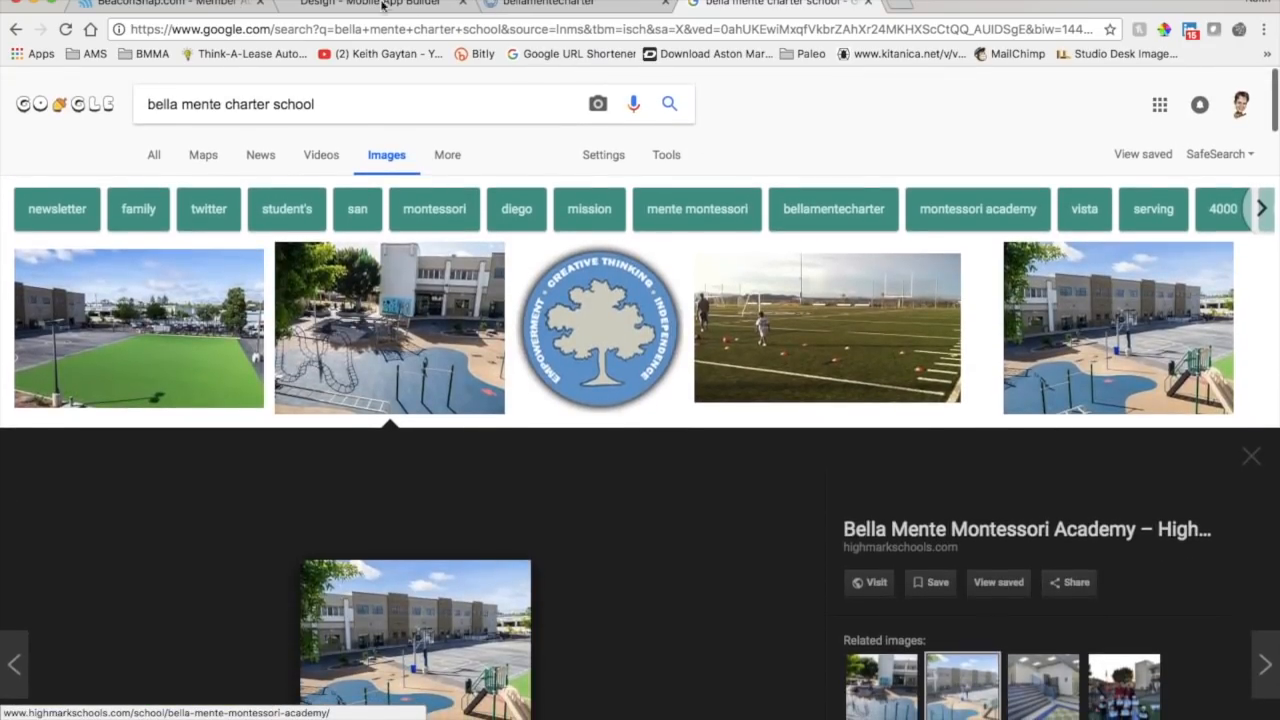
Switch to the AppерSnap app builder, upload Icon.png from the BMMA App folder on the Desktop, and select it as the branding logo.
left_click(383, 5)
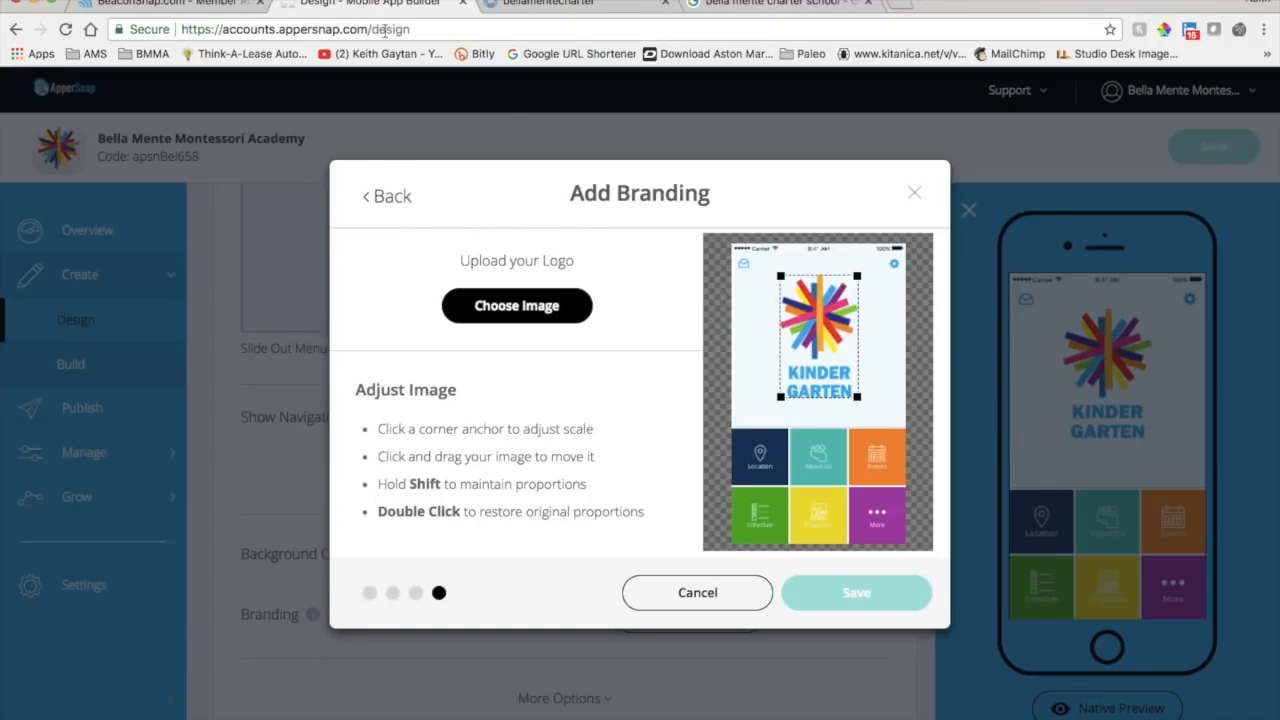
left_click(530, 307)
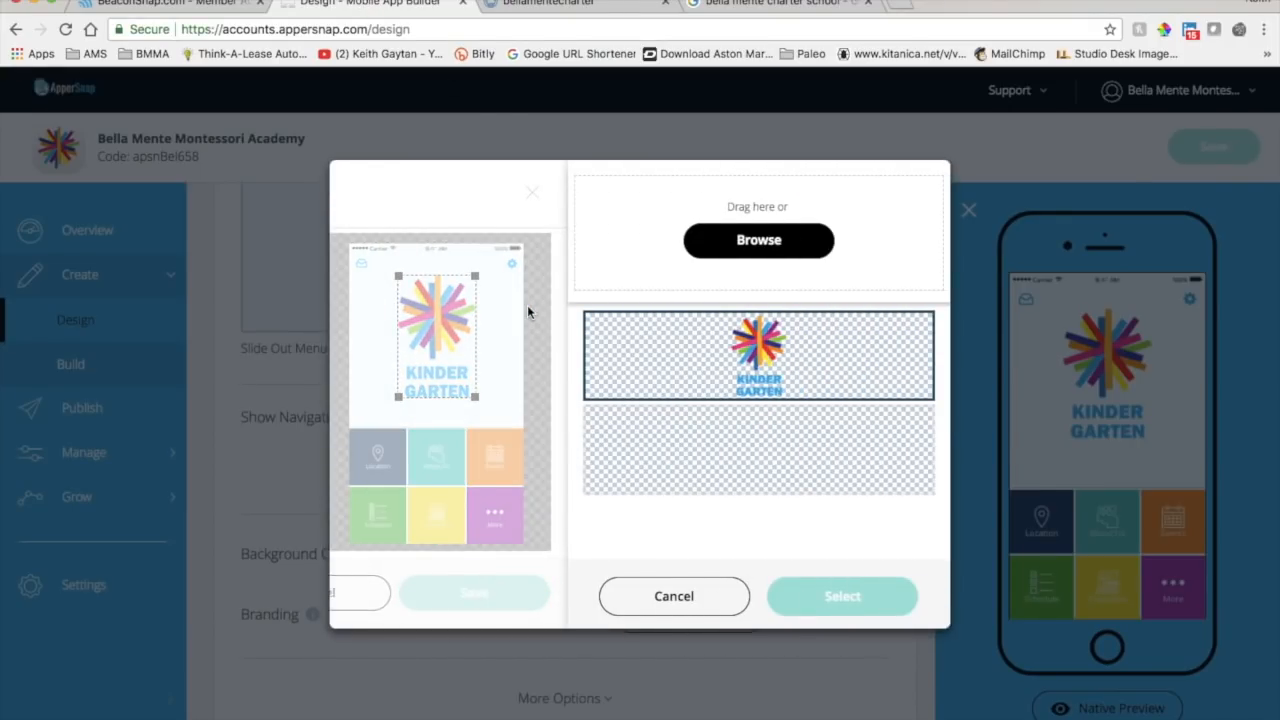
left_click(771, 246)
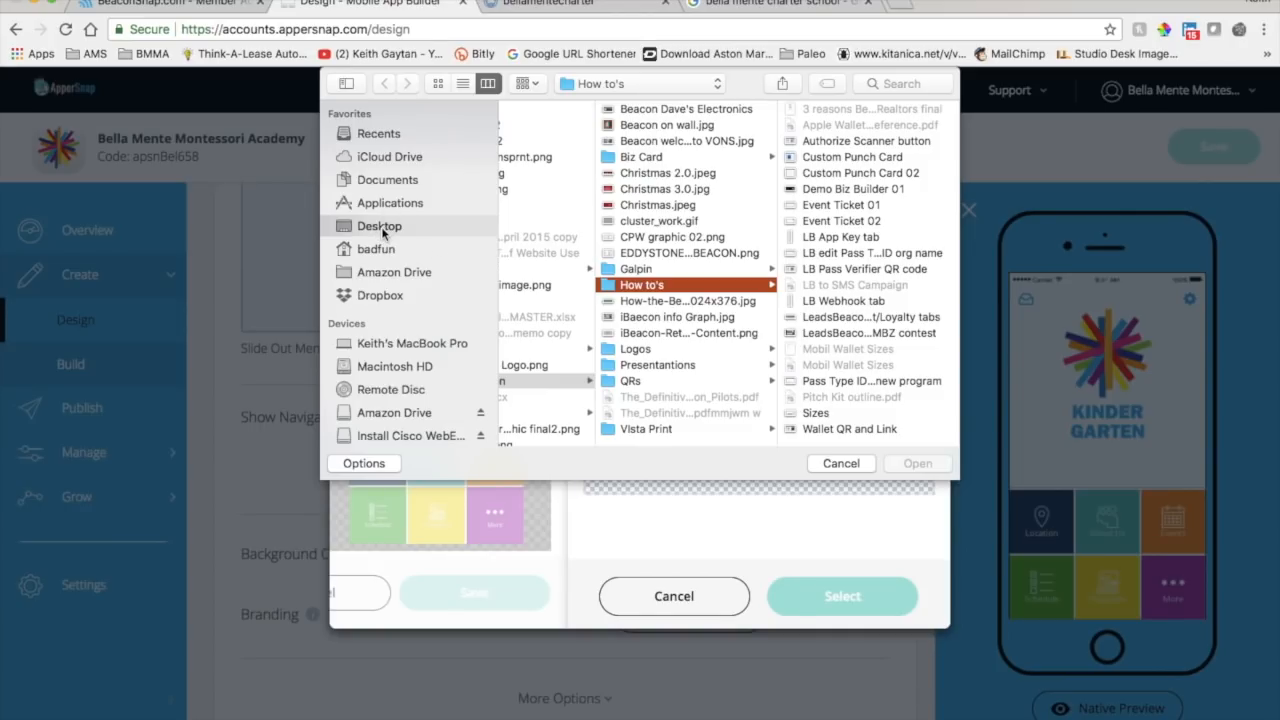
left_click(380, 227)
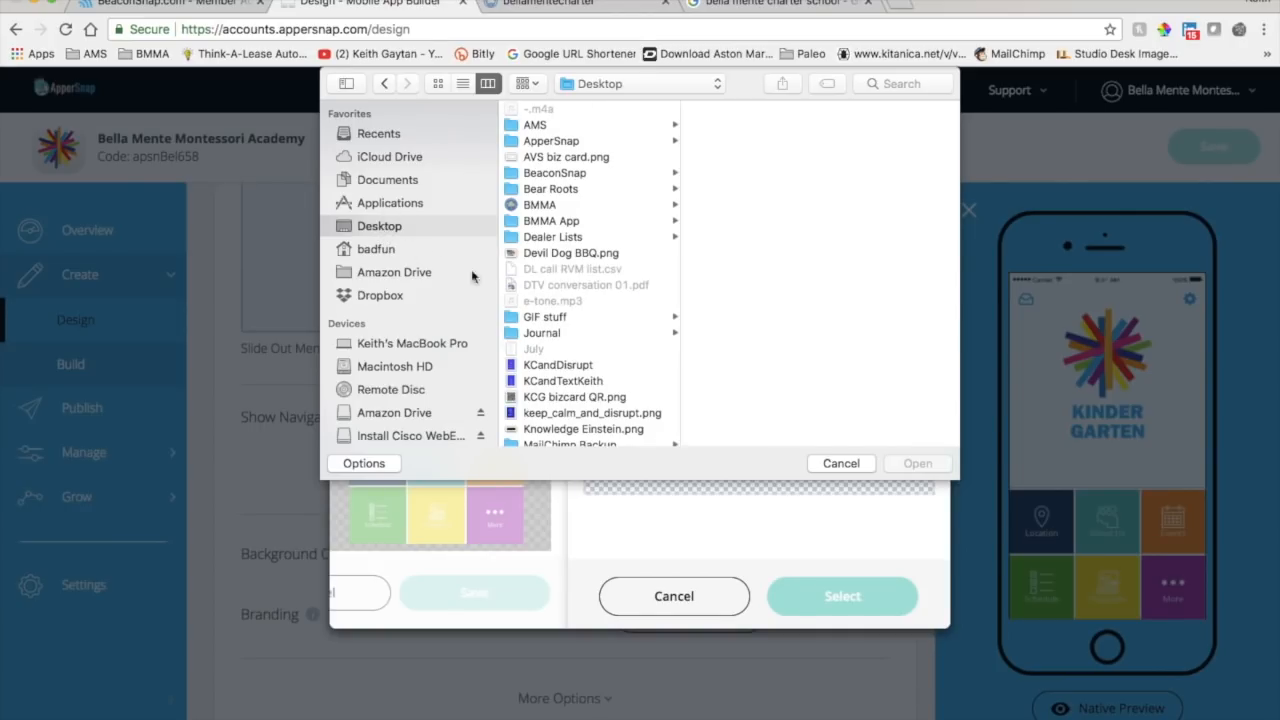
left_click(554, 222)
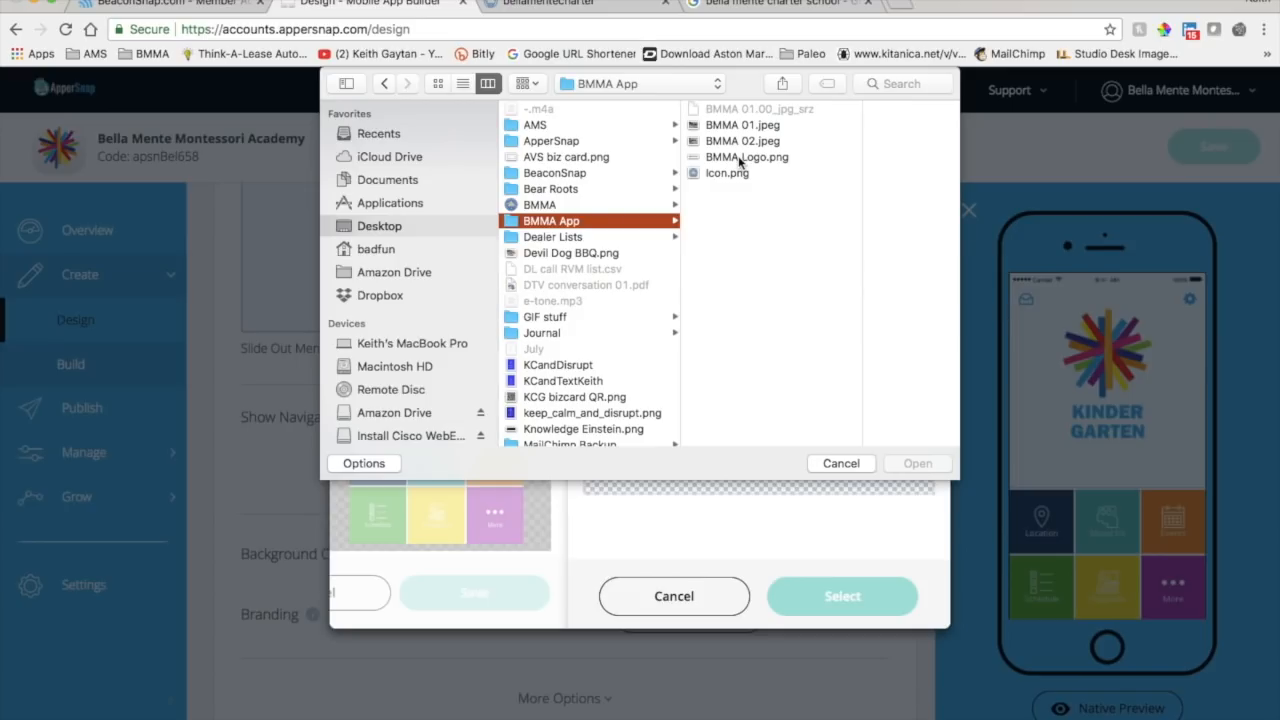
left_click(718, 175)
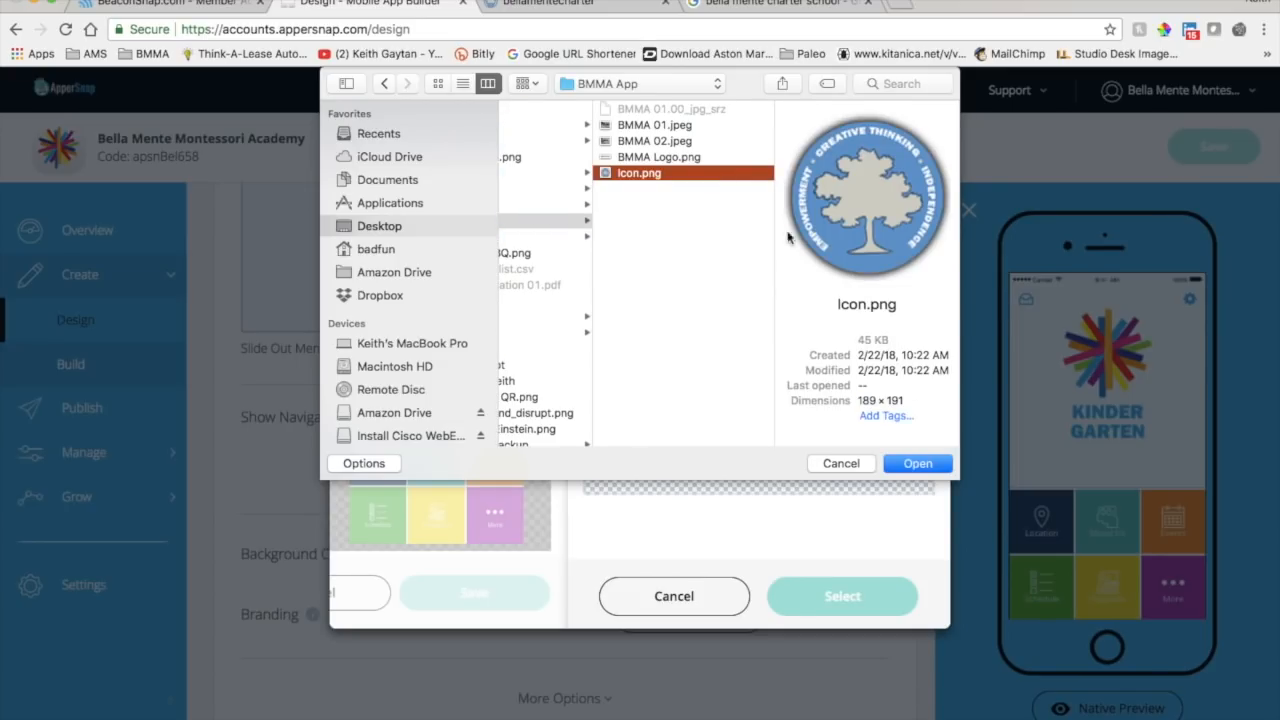
left_click(916, 465)
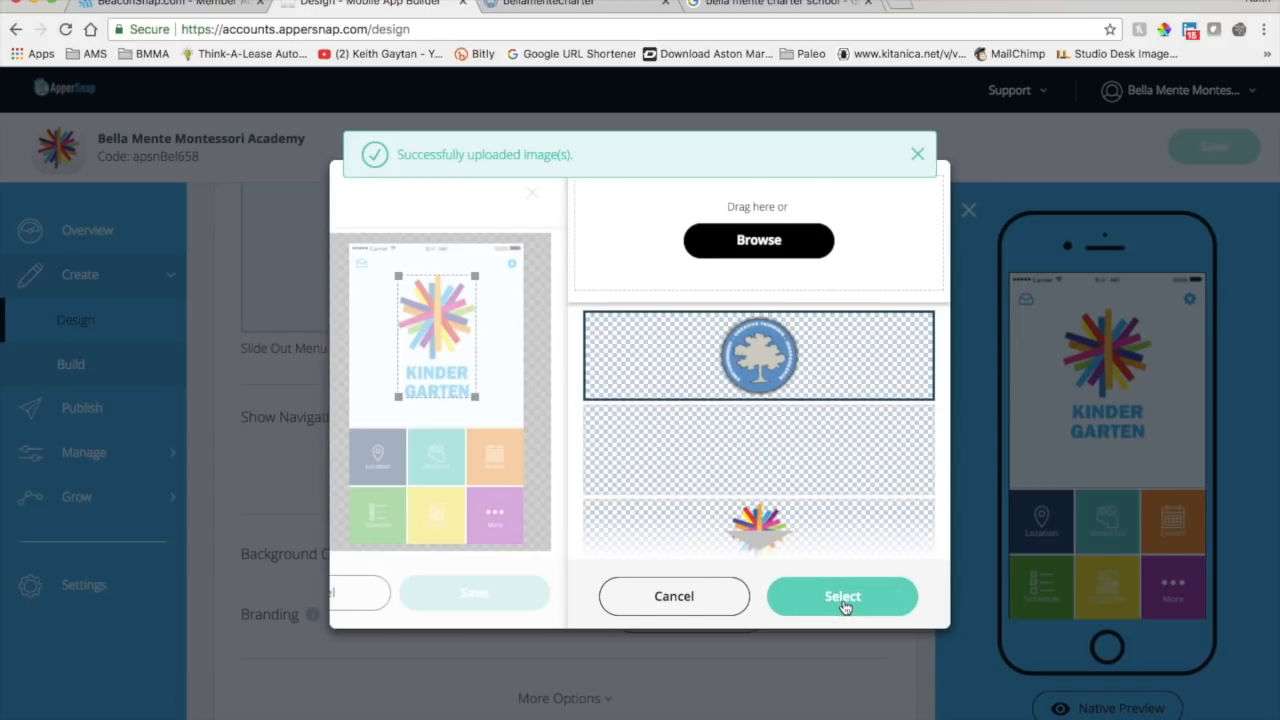
left_click(845, 605)
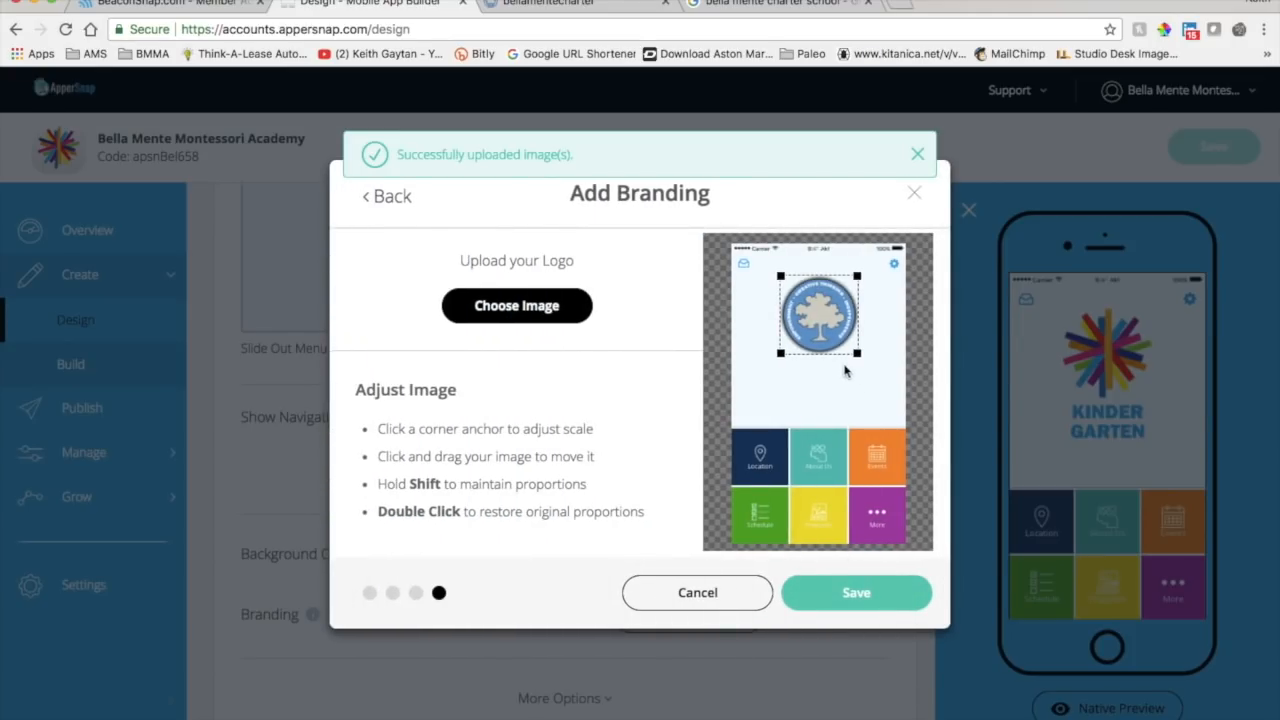
Enlarge the round tree logo, centre it above the navigation grid, and save the branding and the app design.
mouse_move(819, 309)
left_mouse_down()
mouse_move(817, 368)
mouse_move(815, 324)
left_mouse_up()
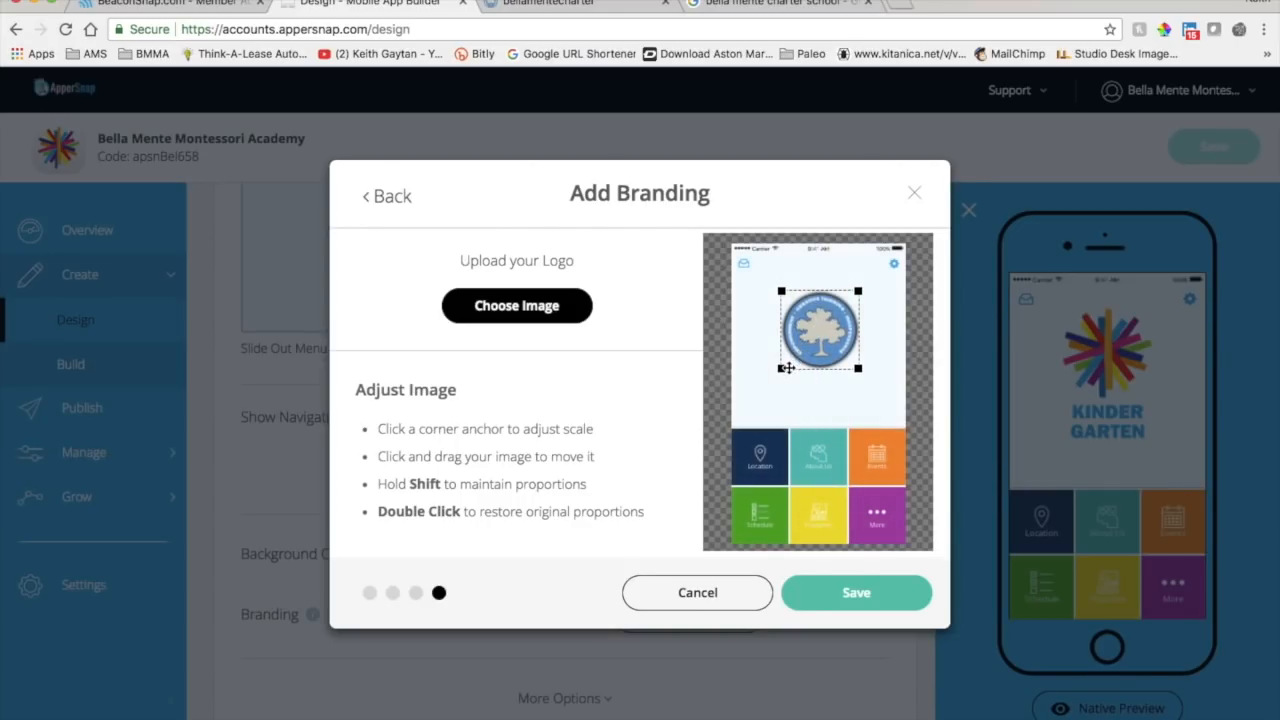
left_click_drag(781, 370, 762, 400)
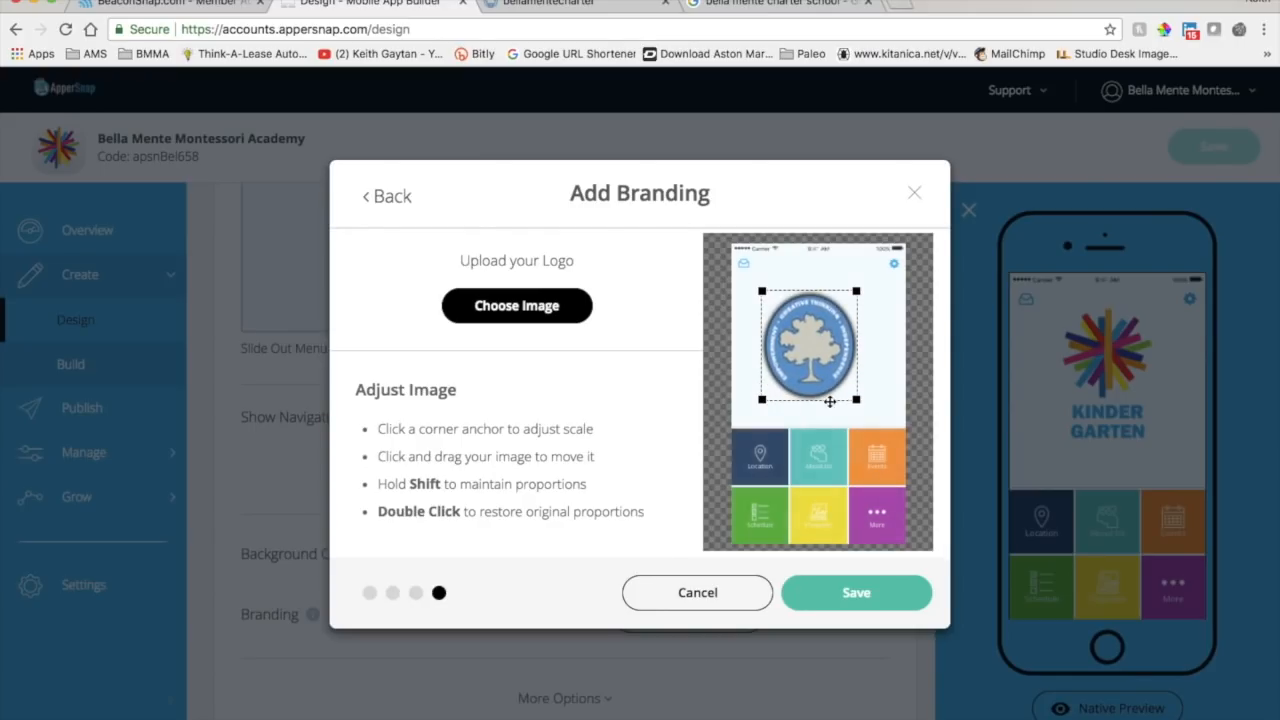
left_click_drag(856, 400, 880, 404)
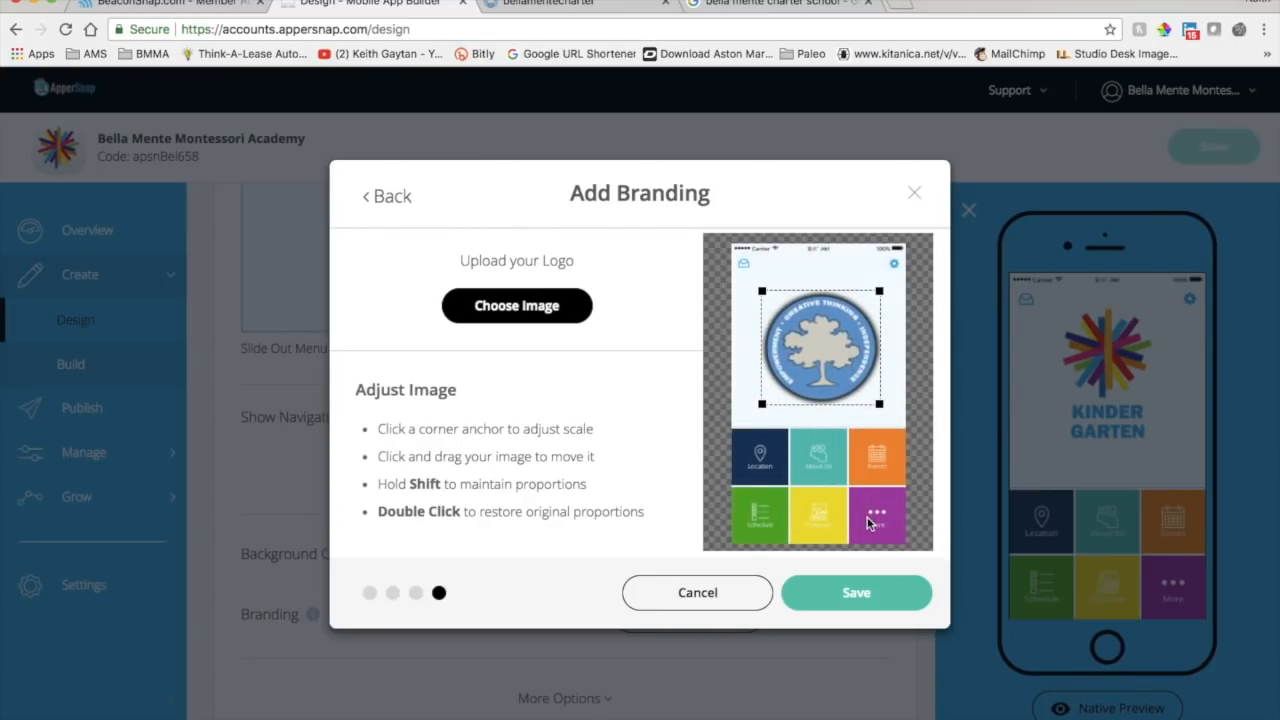
left_click_drag(819, 327, 819, 319)
left_click(857, 594)
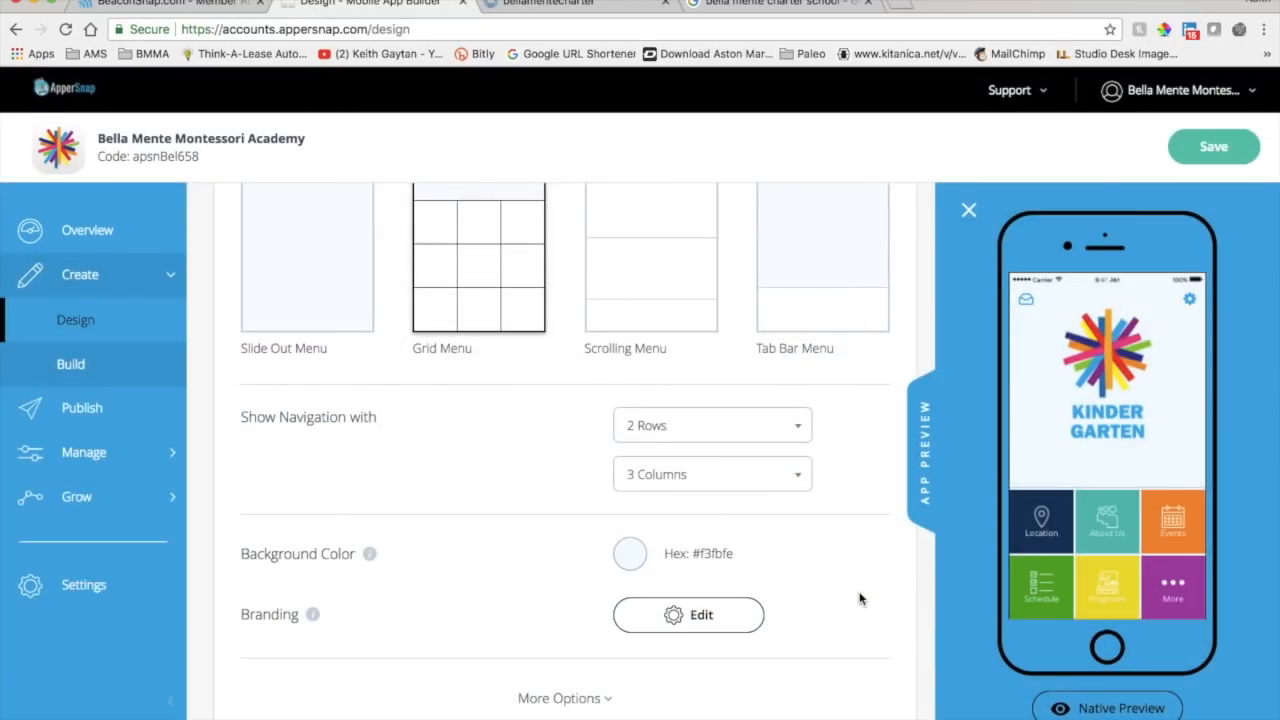
left_click(1220, 152)
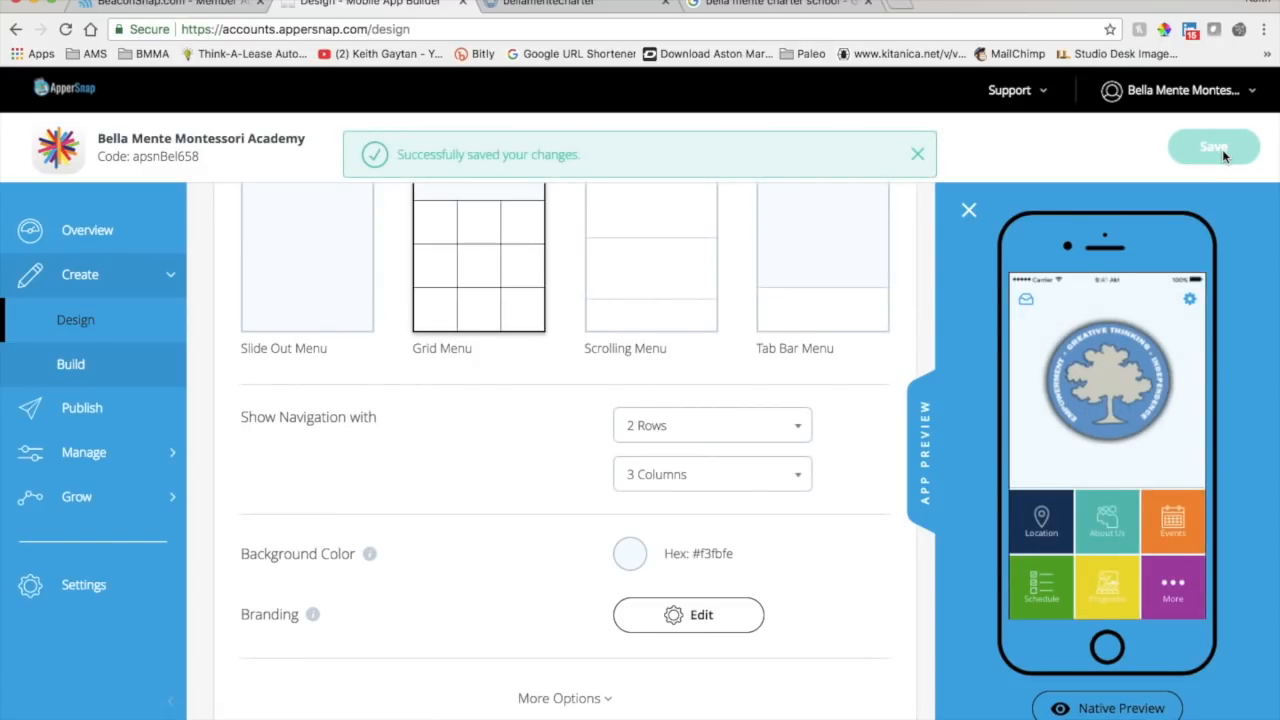
Expand the additional design options and start adding carousel images to the home screen.
scroll(855, 574, "down", 1)
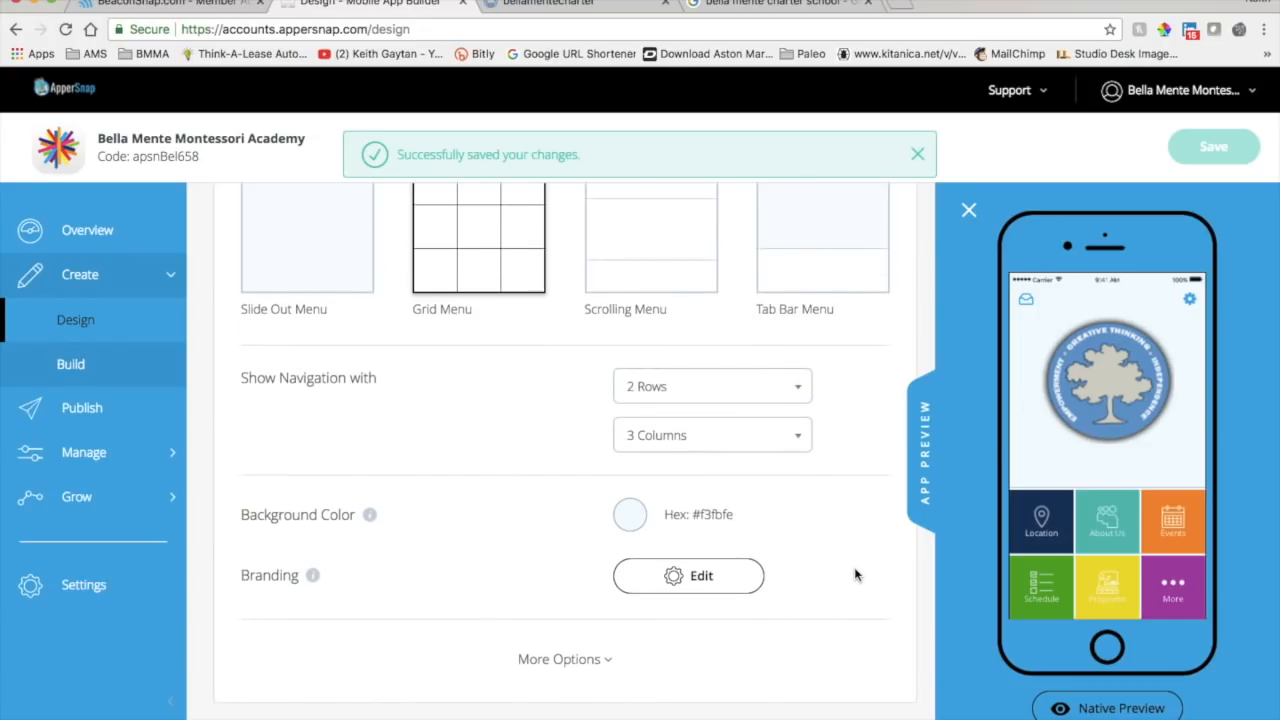
left_click(601, 660)
scroll(805, 560, "down", 1)
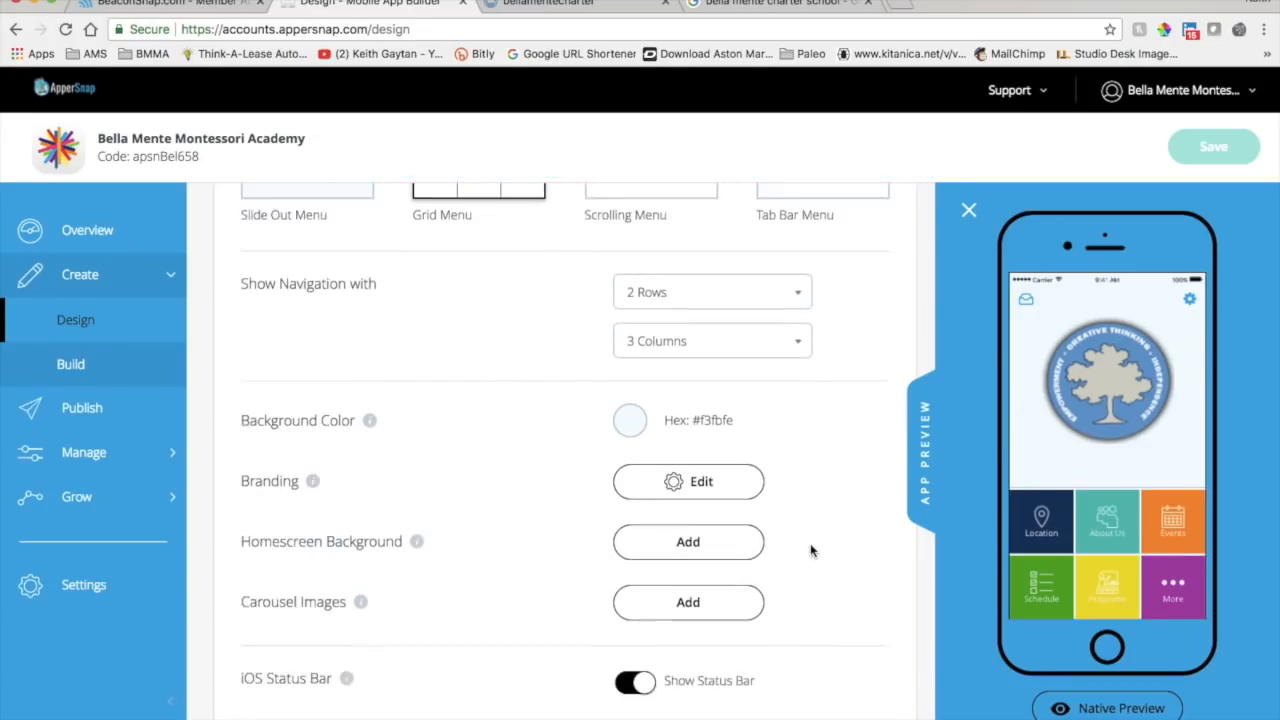
scroll(811, 550, "down", 4)
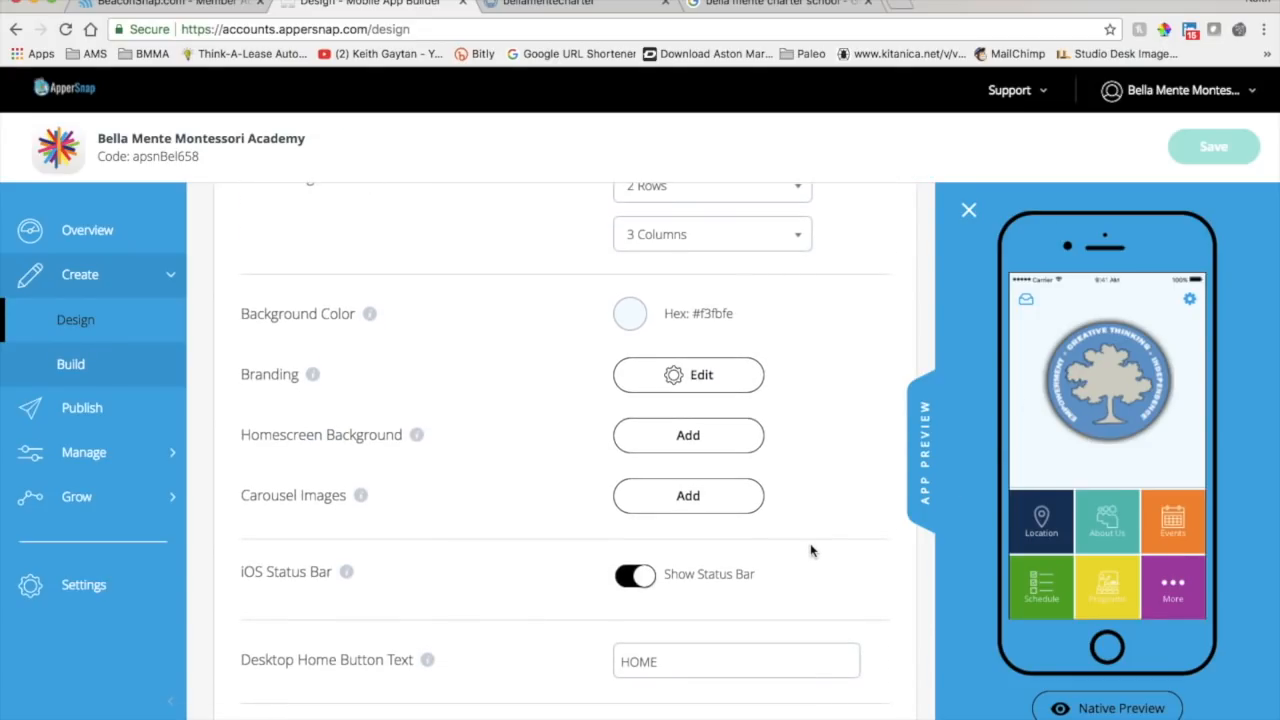
left_click(684, 500)
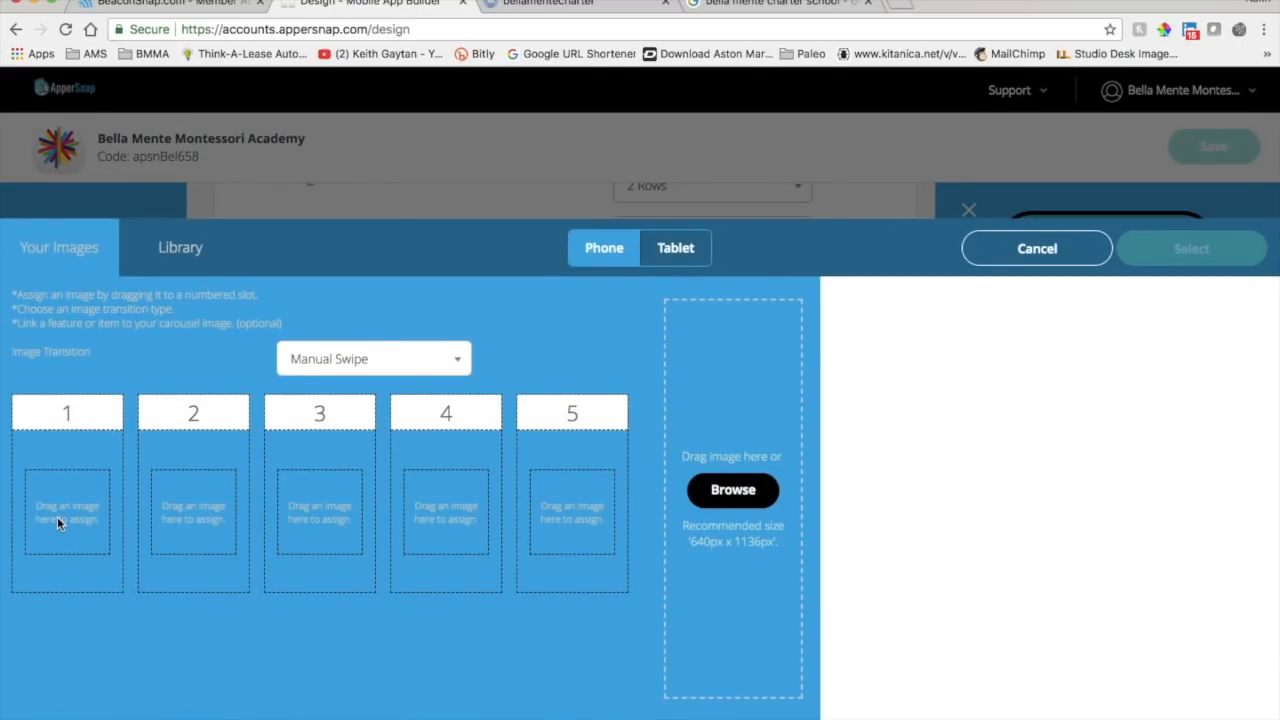
Upload BMMA 01.jpeg from the BMMA App folder and assign it to phone carousel slot 1.
left_click(746, 494)
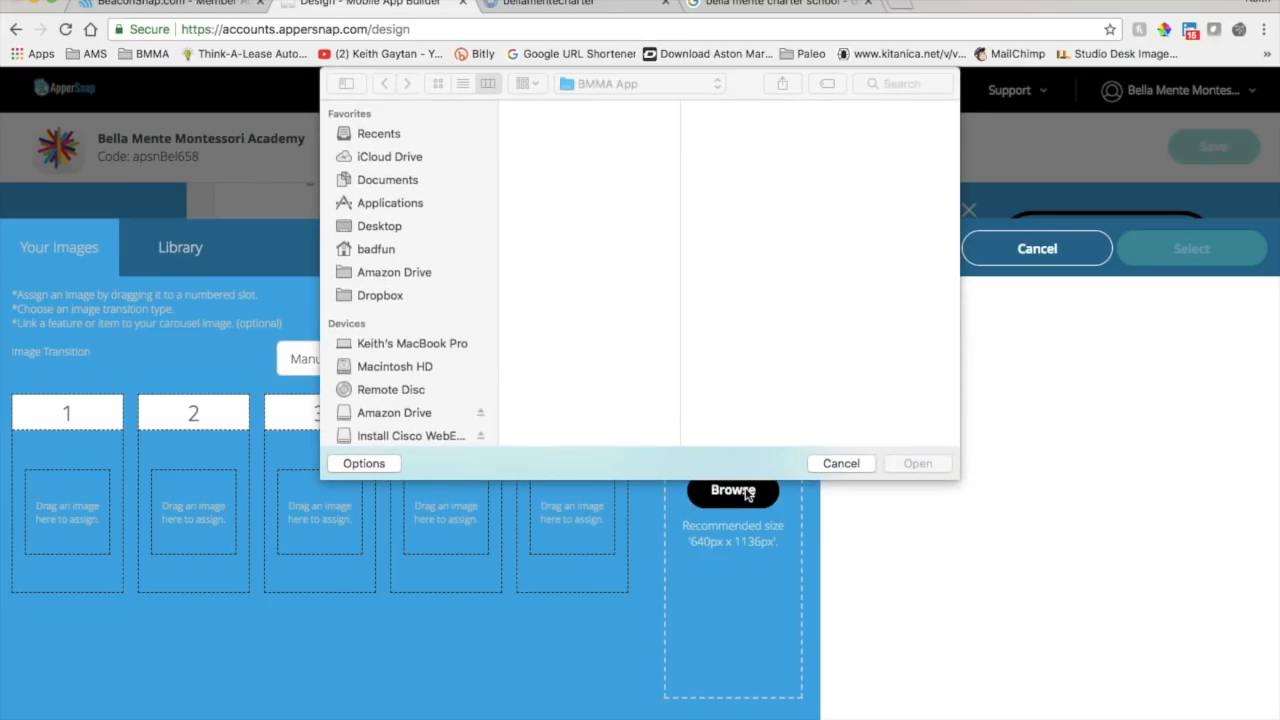
left_click(548, 126)
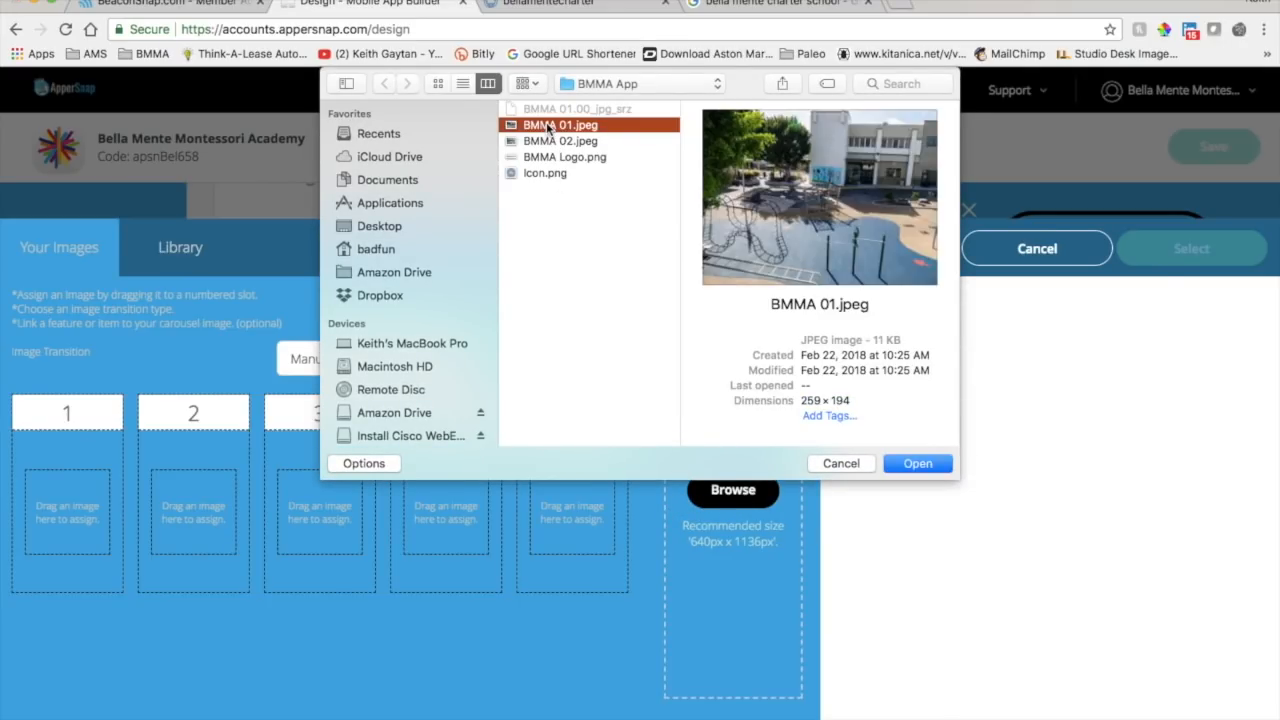
left_click(918, 464)
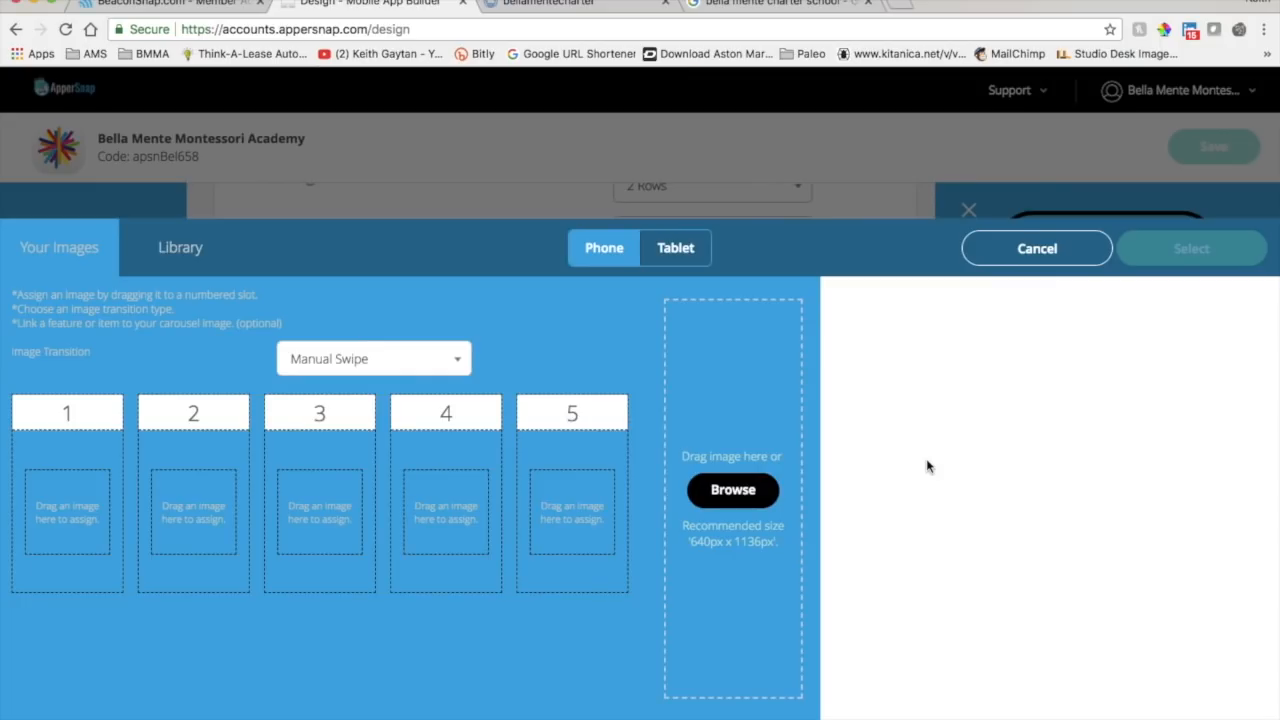
left_click_drag(897, 470, 75, 565)
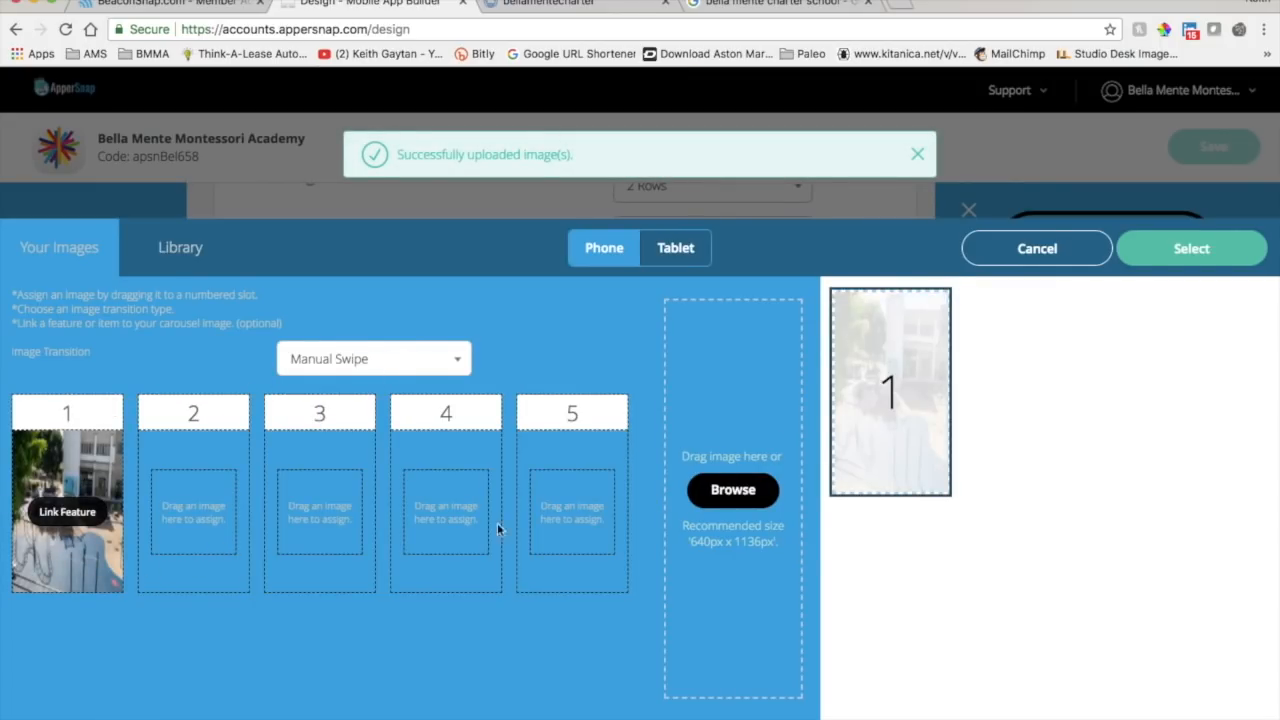
Upload BMMA 02.jpeg from the BMMA App folder and assign it to phone carousel slot 2.
left_click(733, 492)
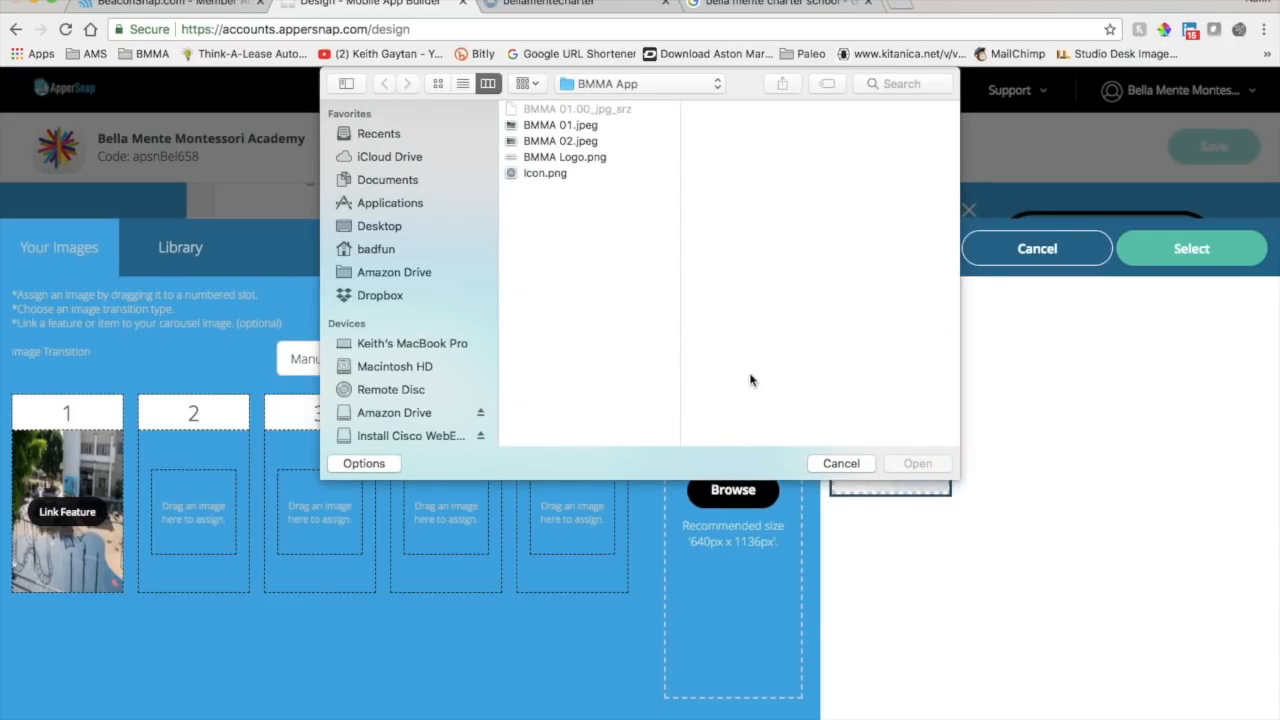
left_click(573, 144)
left_click(924, 461)
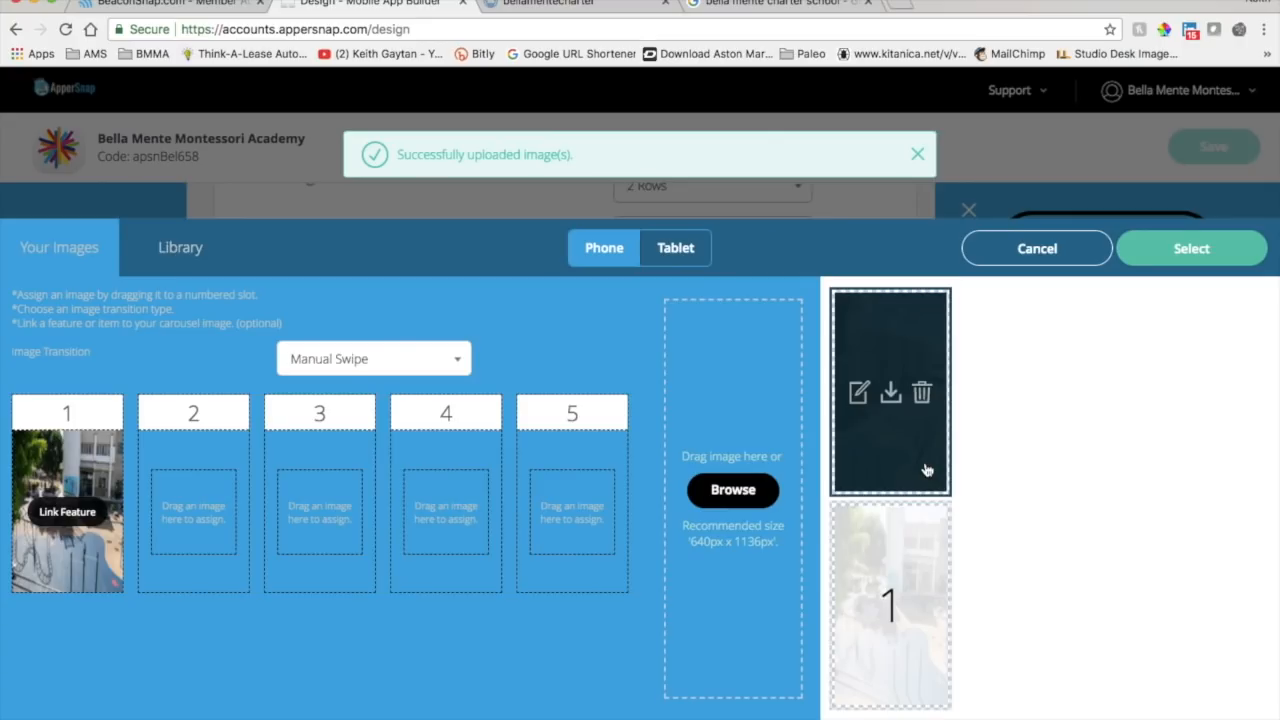
left_click_drag(908, 458, 226, 566)
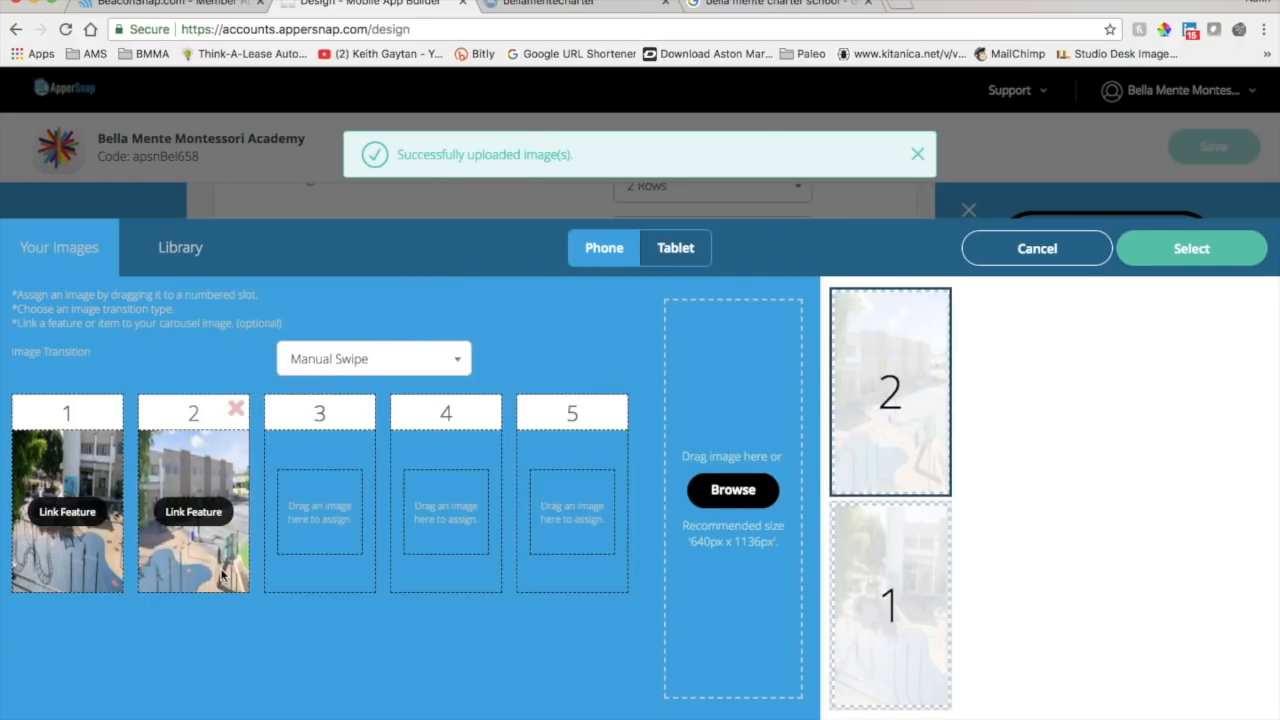
Search Google Images for "bella mente charter school mascot" and look through the results for a usable school image.
left_click(775, 4)
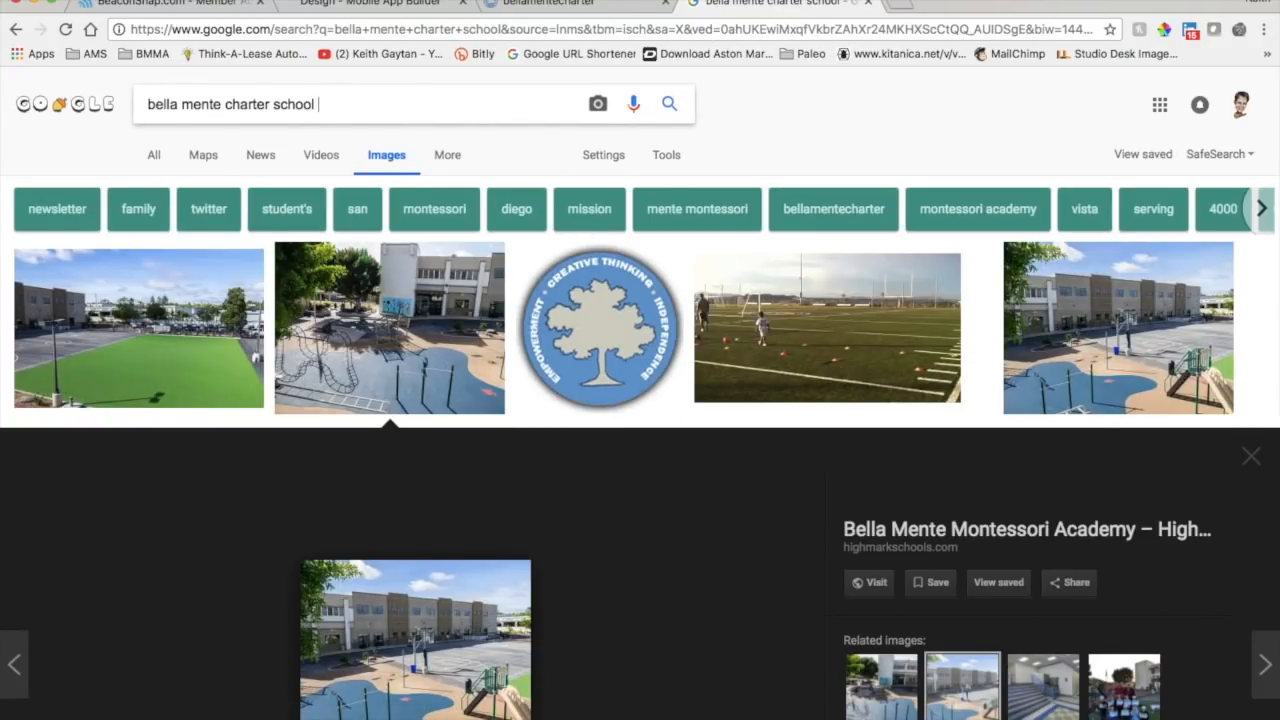
key("Return")
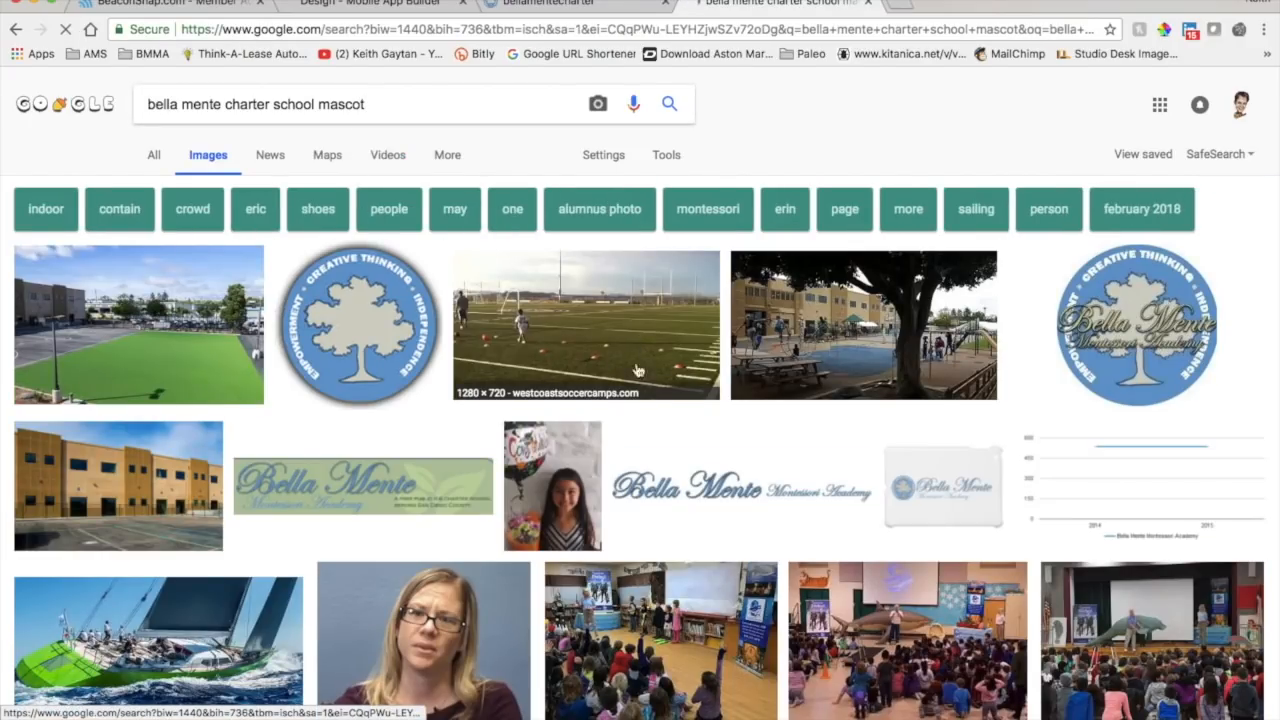
scroll(1146, 340, "down", 3)
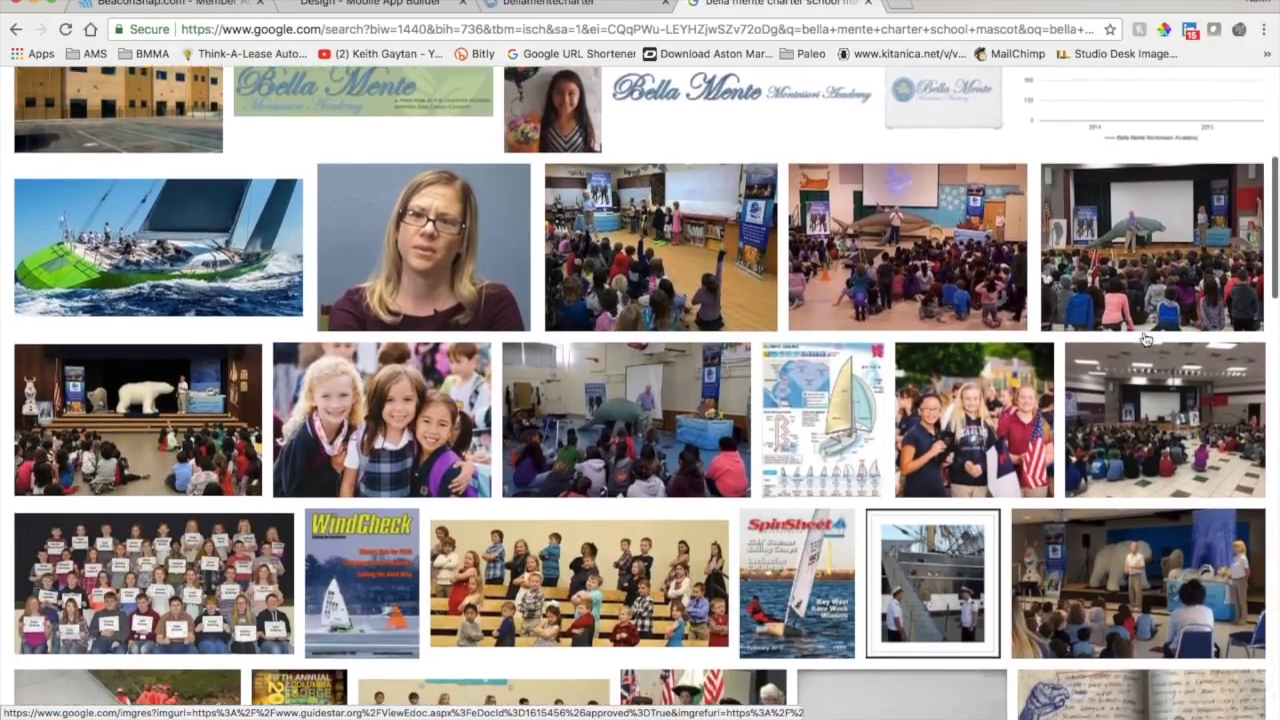
scroll(1146, 340, "down", 4)
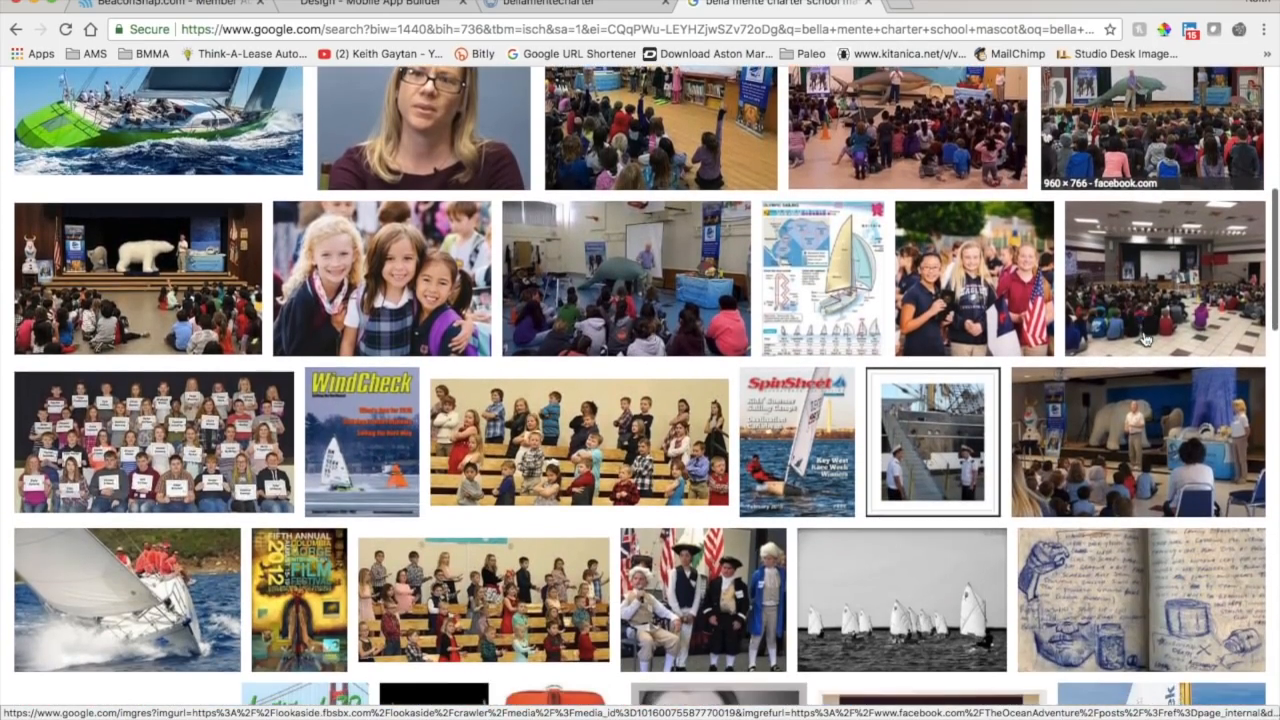
scroll(1146, 340, "down", 11)
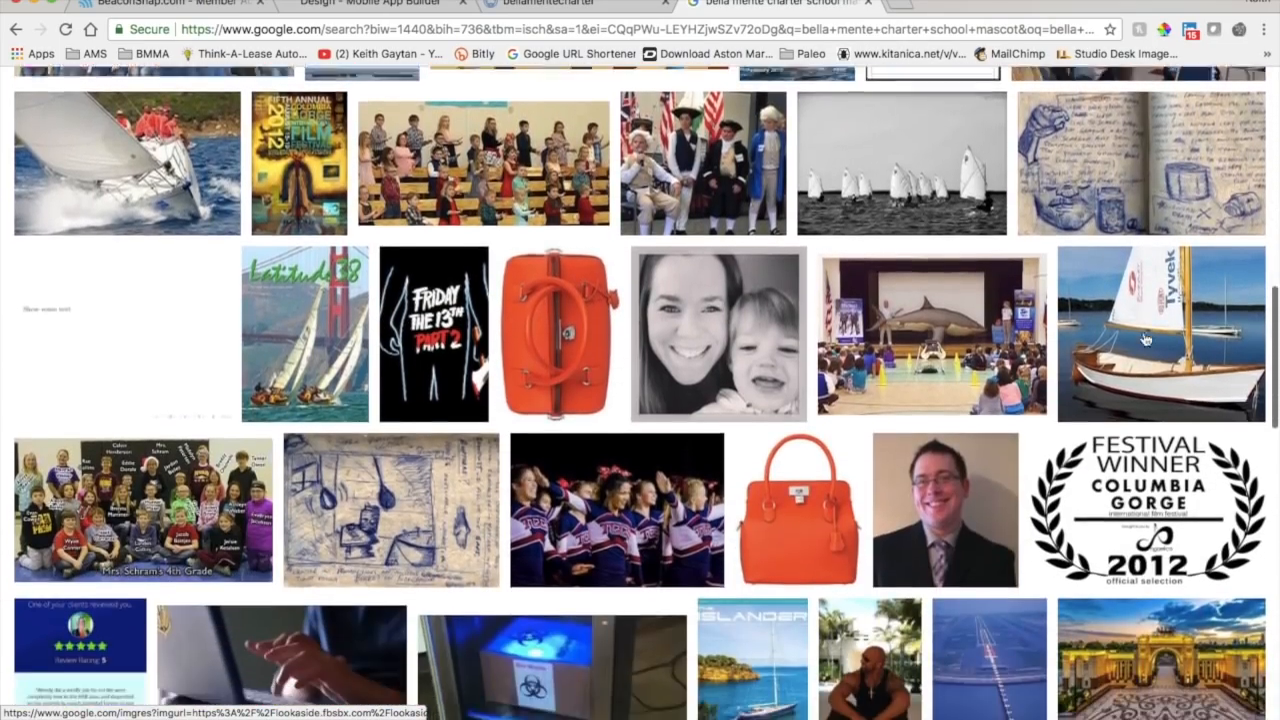
scroll(1146, 340, "down", 2)
scroll(1146, 340, "up", 20)
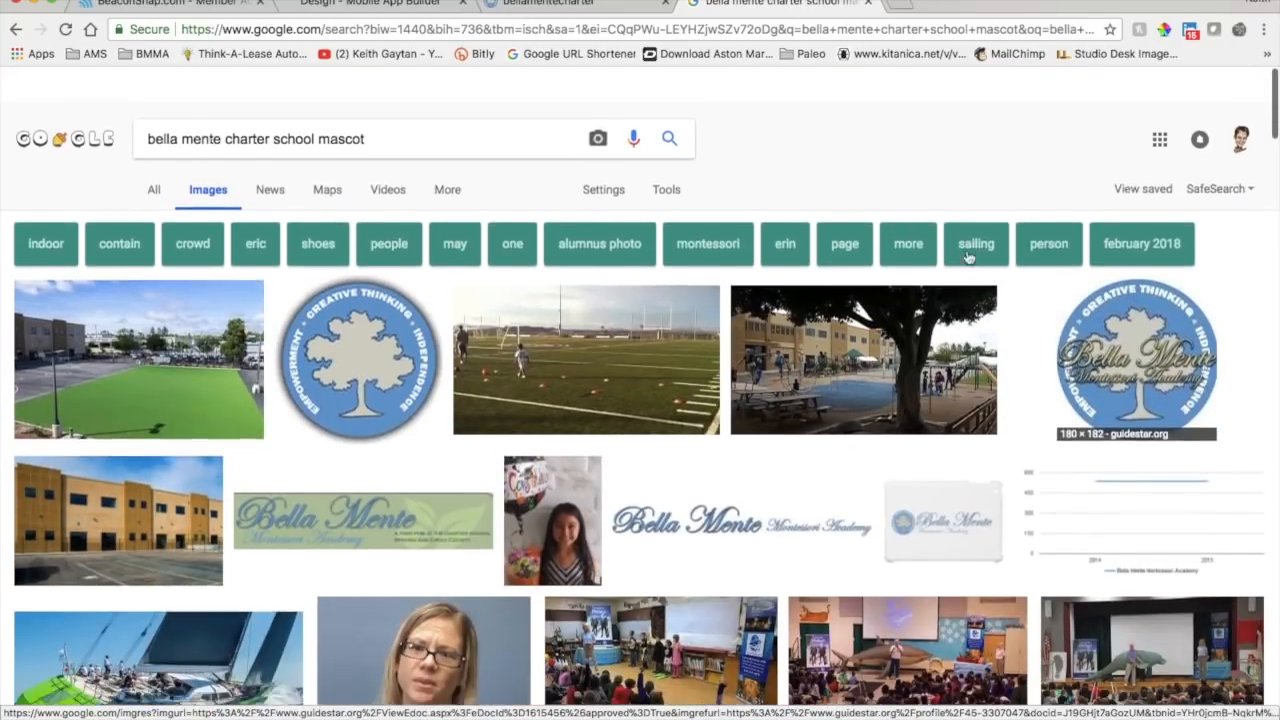
Switch to the bellamentecharter.org site and look through its home page and news feed for more school images.
left_click(587, 6)
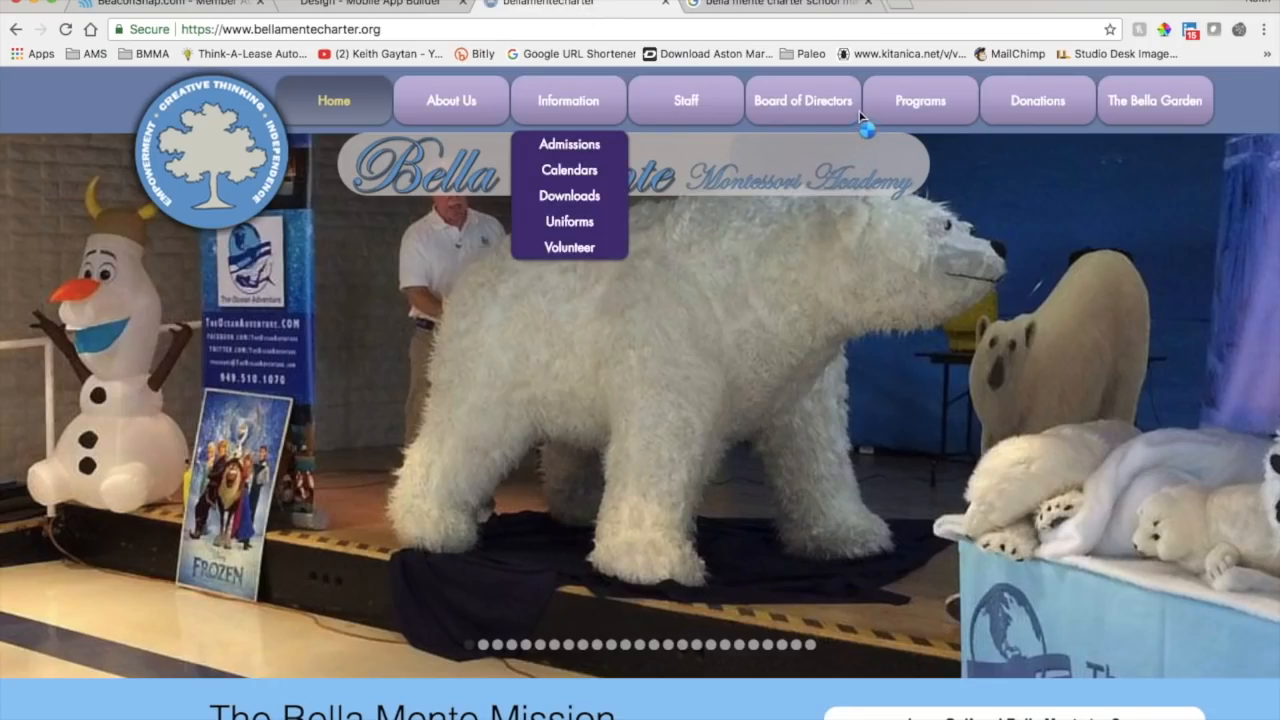
scroll(666, 354, "down", 2)
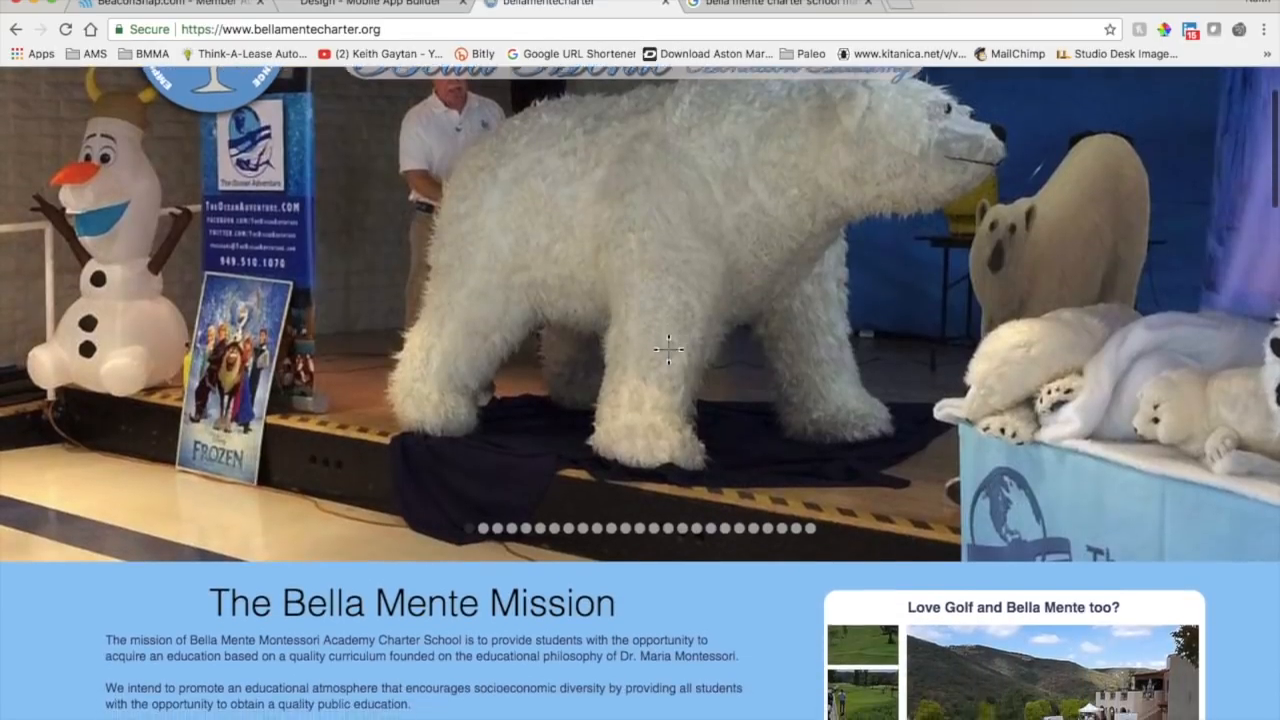
scroll(668, 354, "up", 2)
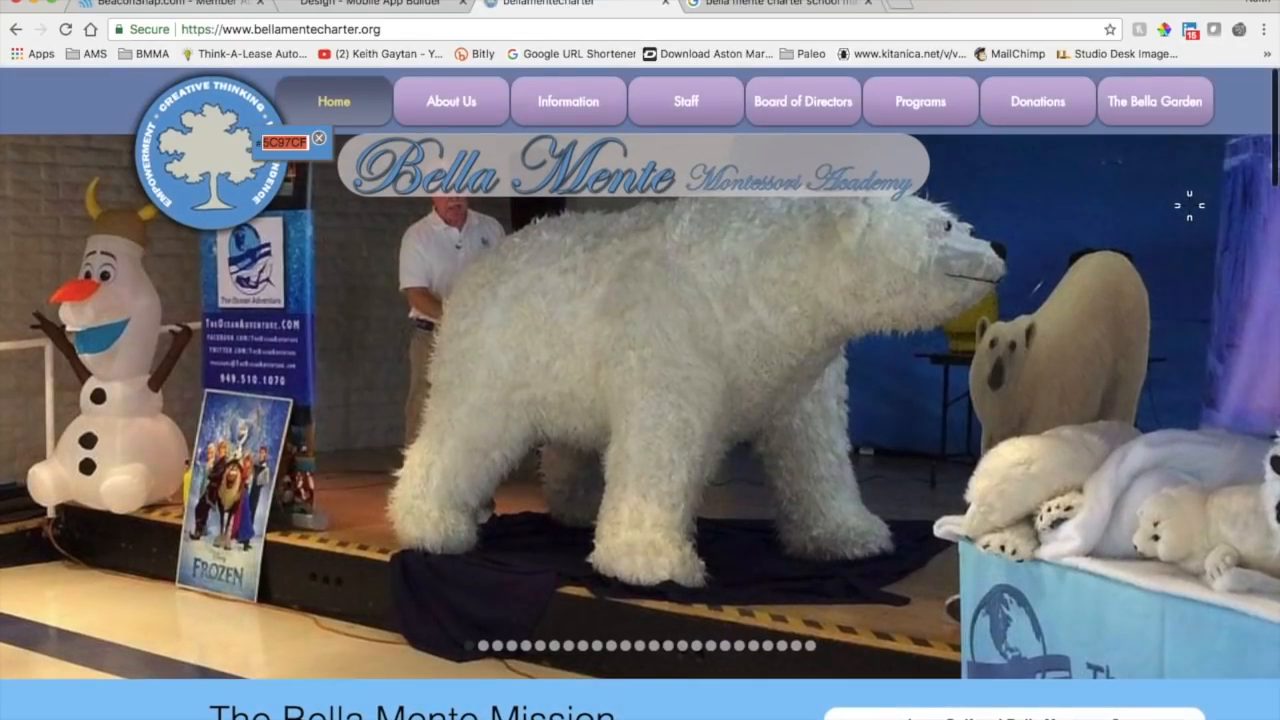
scroll(929, 546, "down", 15)
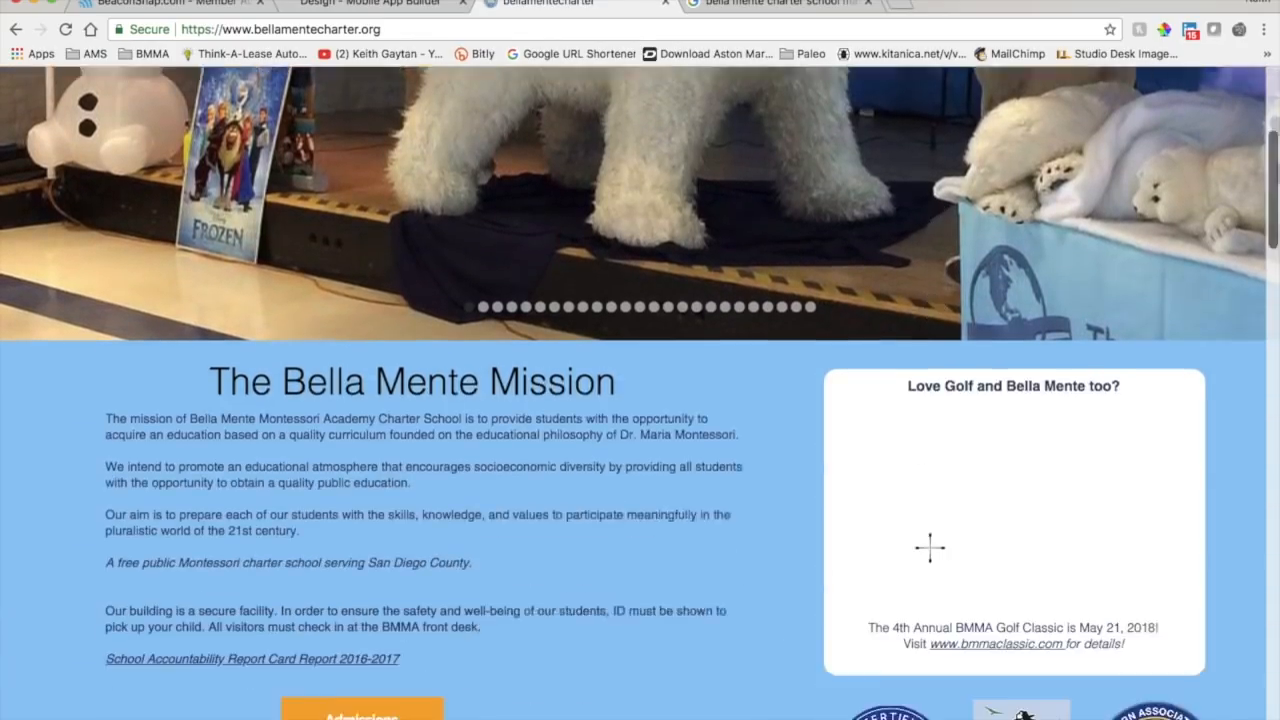
scroll(929, 546, "down", 10)
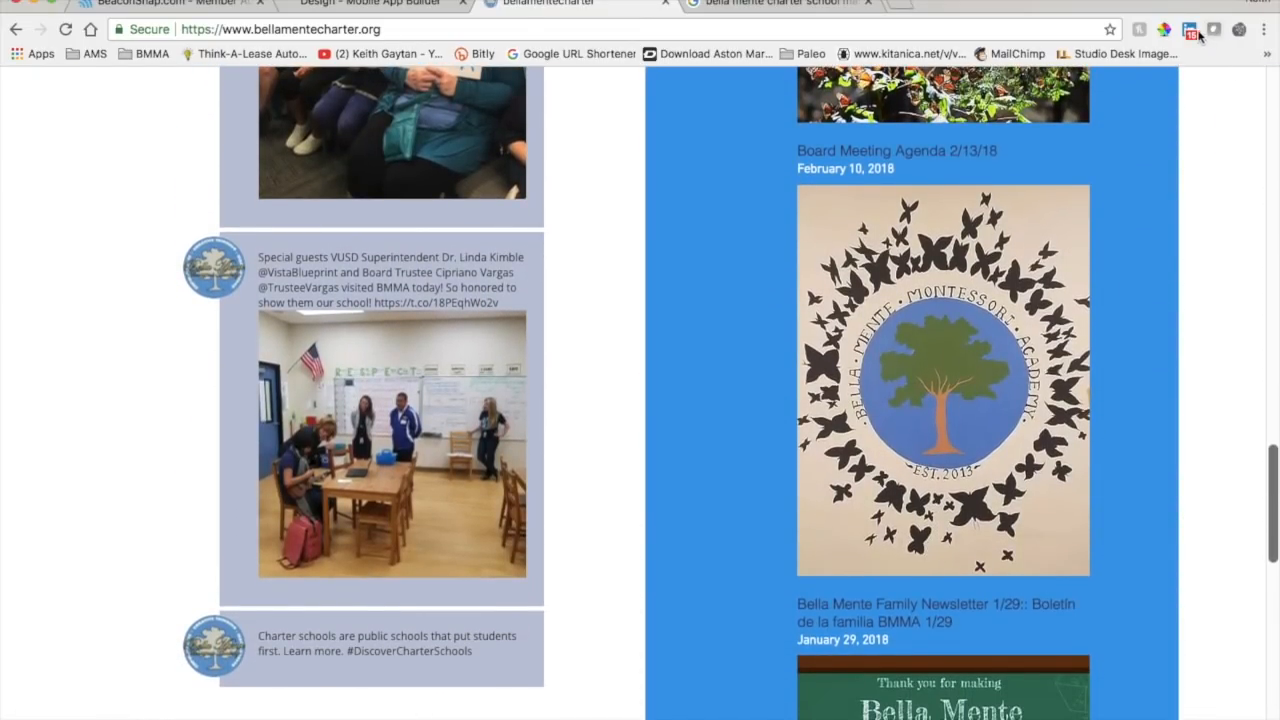
left_click(1164, 30)
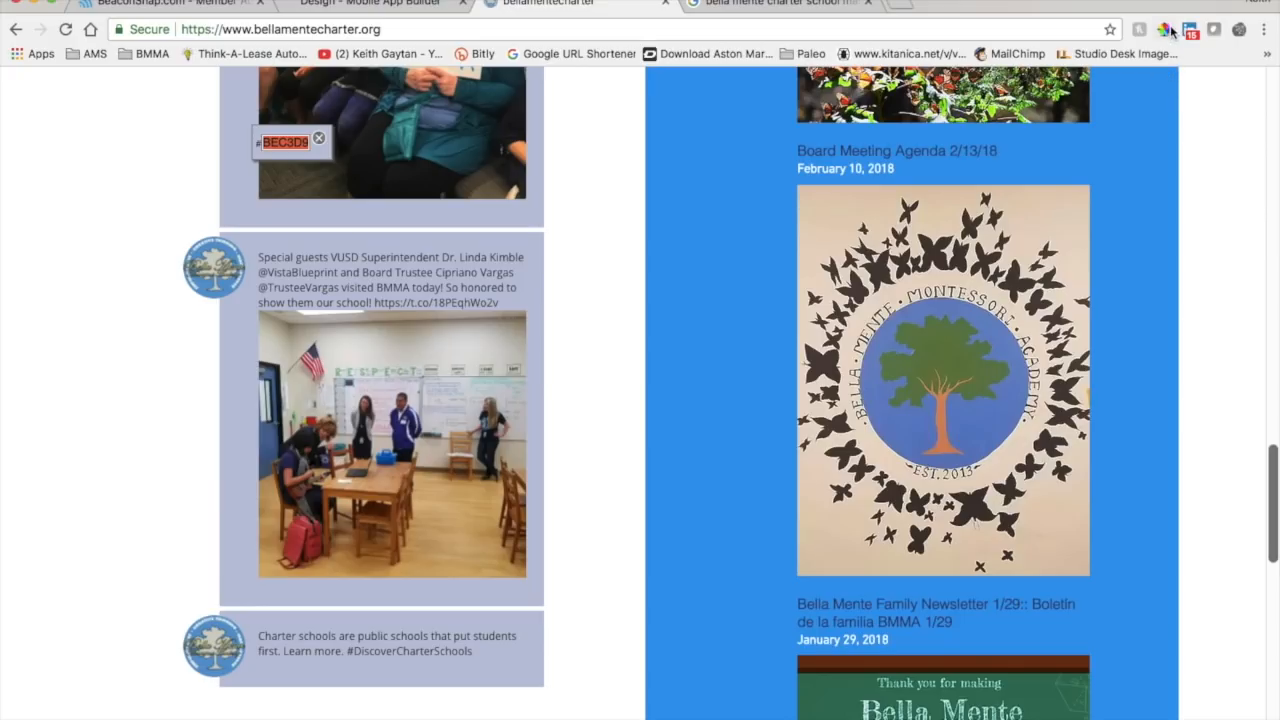
left_click(1164, 30)
left_click(1060, 64)
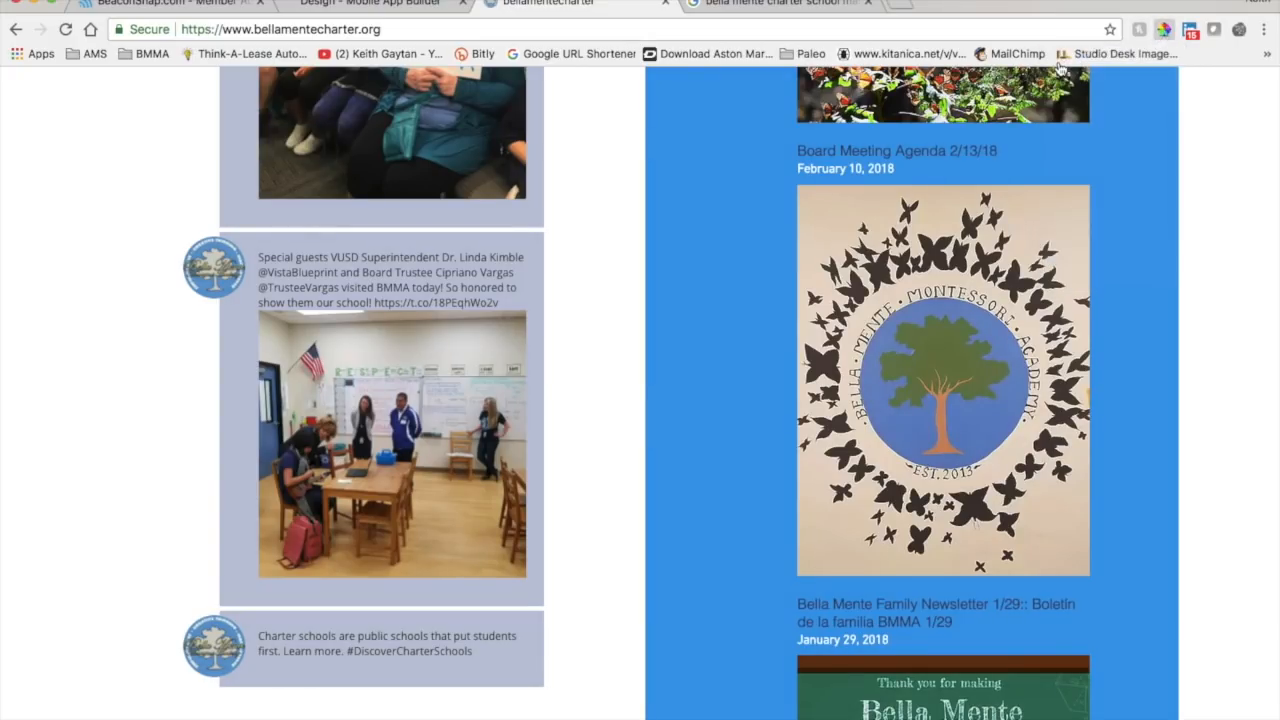
Open the Board Meeting Agenda 2/13/18 post and try to save its butterfly tree artwork, first full-size and from the Recent Posts thumbnail.
left_click(941, 381)
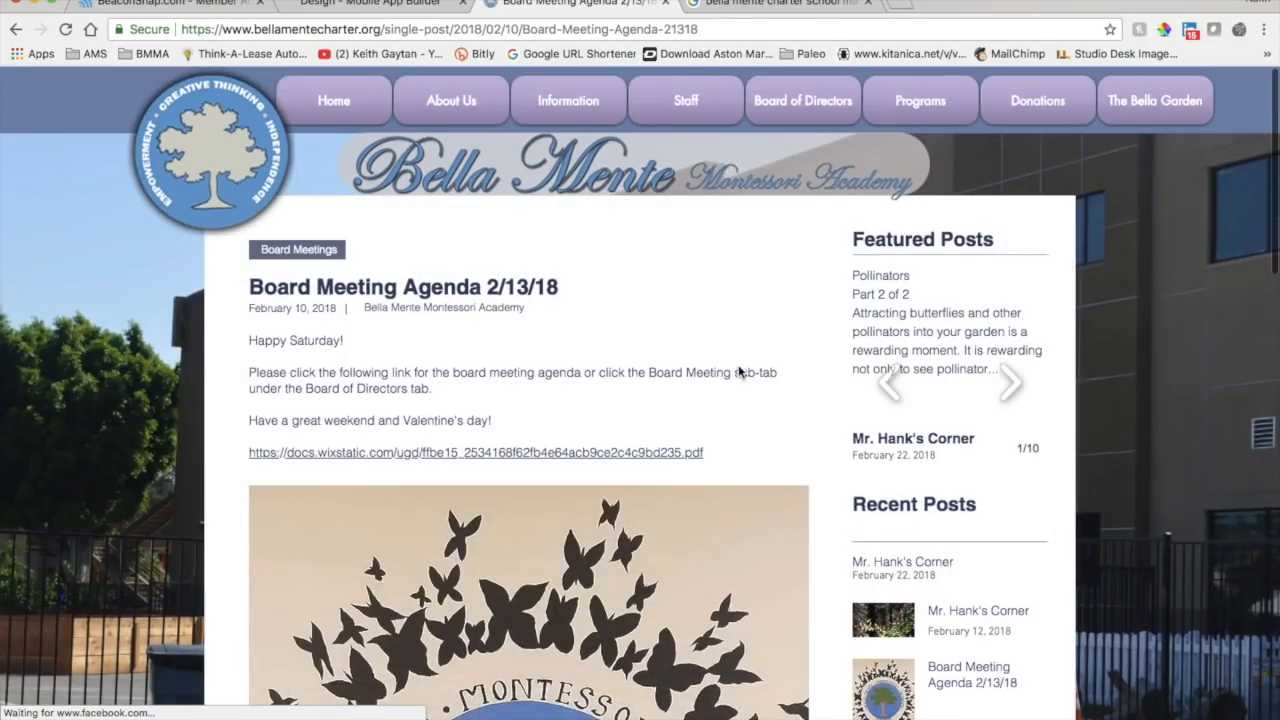
scroll(740, 372, "down", 5)
right_click(575, 395)
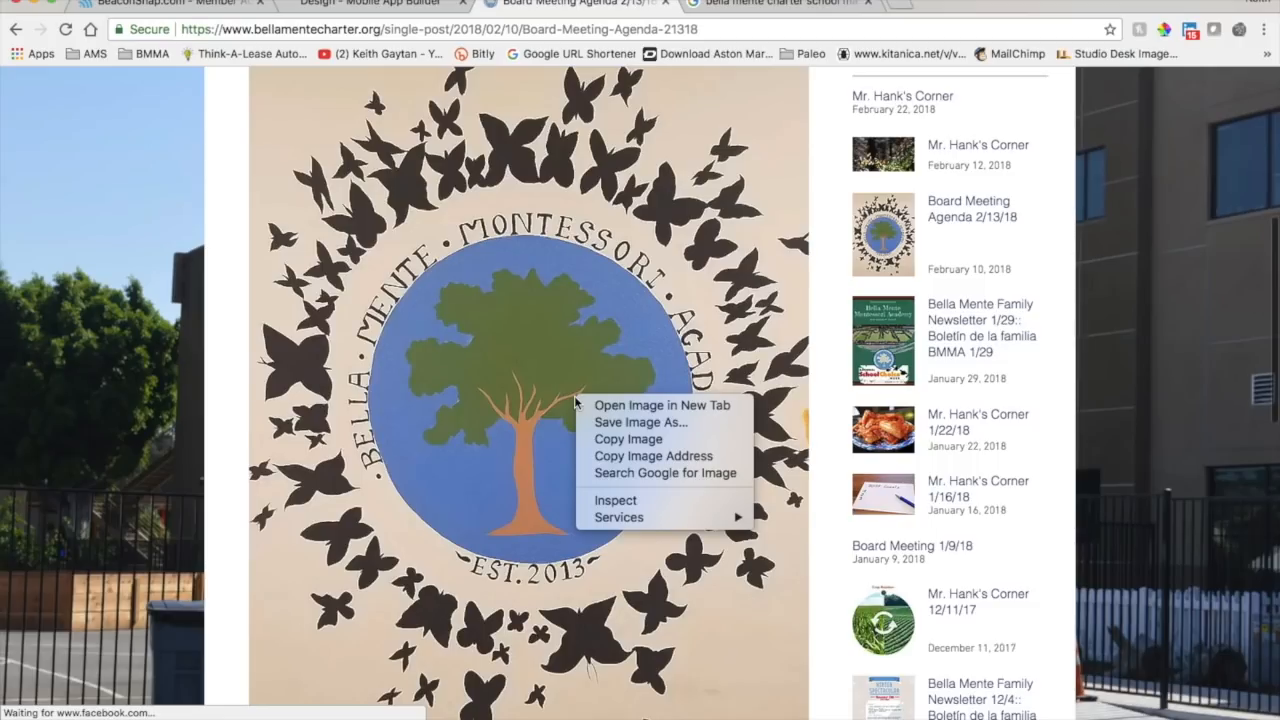
left_click(588, 422)
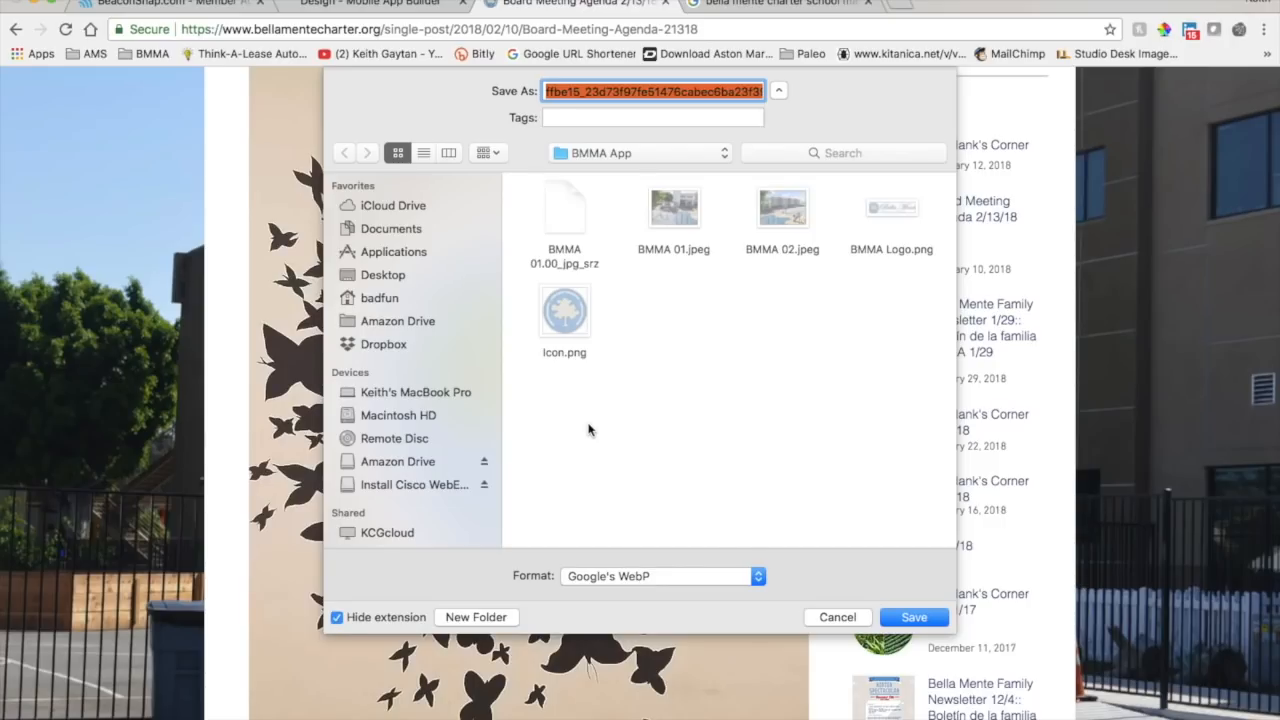
left_click(838, 617)
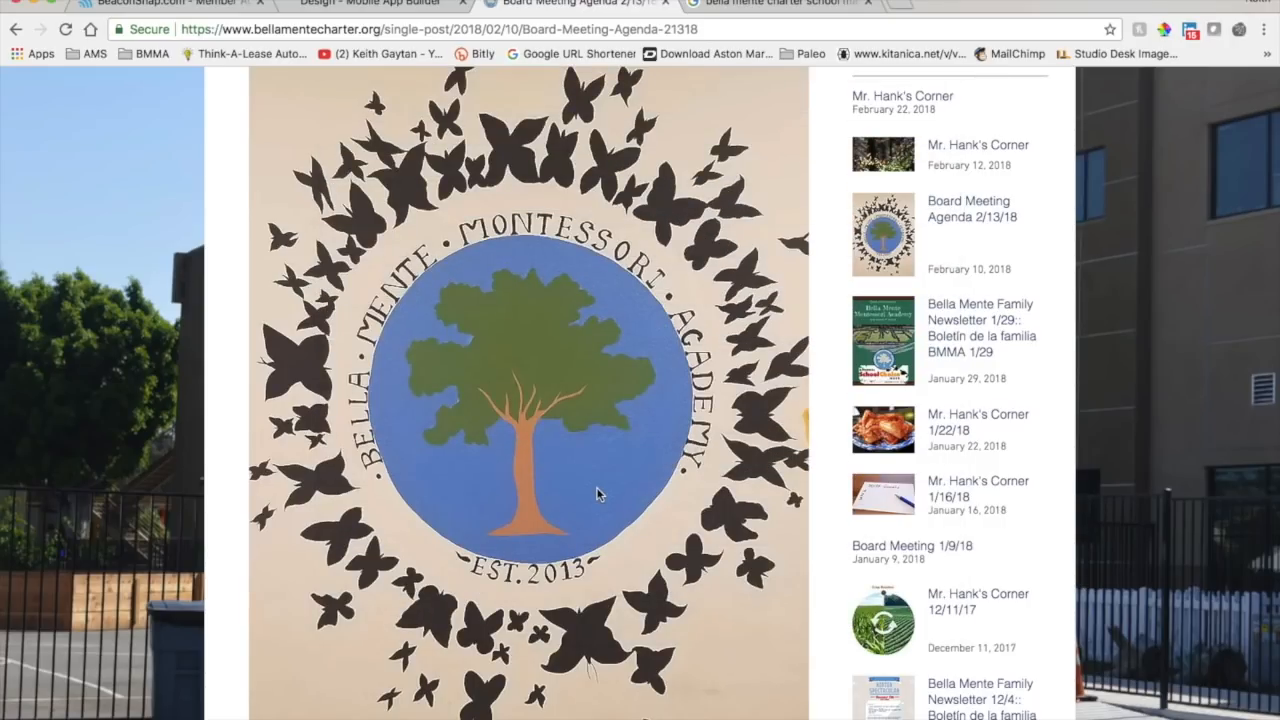
right_click(883, 238)
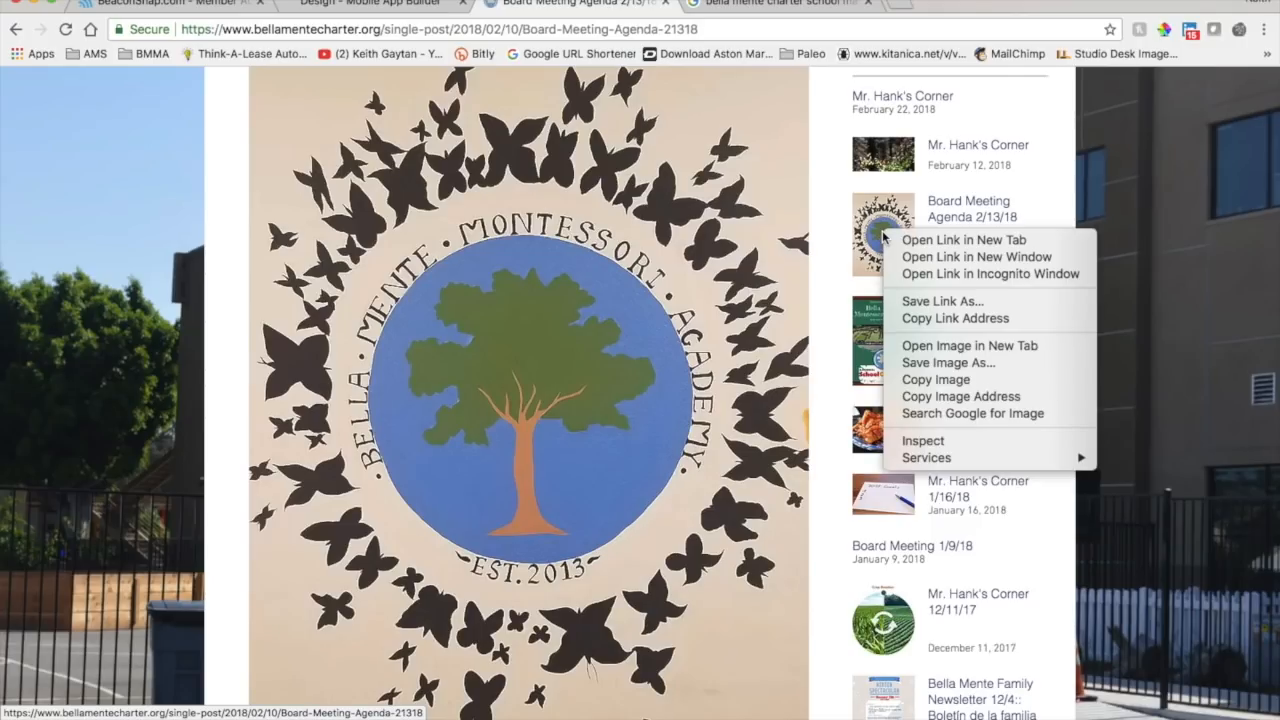
left_click(910, 362)
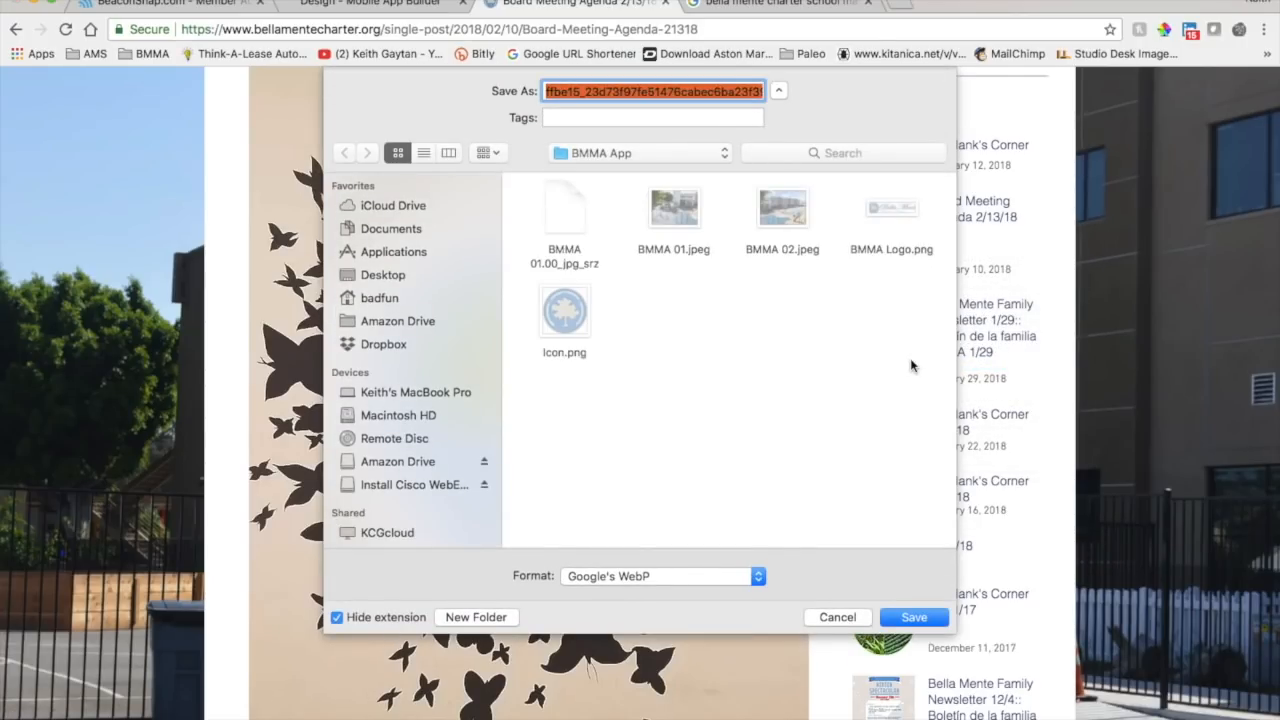
left_click(838, 617)
Return to the ApperSnap app builder, apply the two assigned carousel images, and save the app design.
left_click(408, 12)
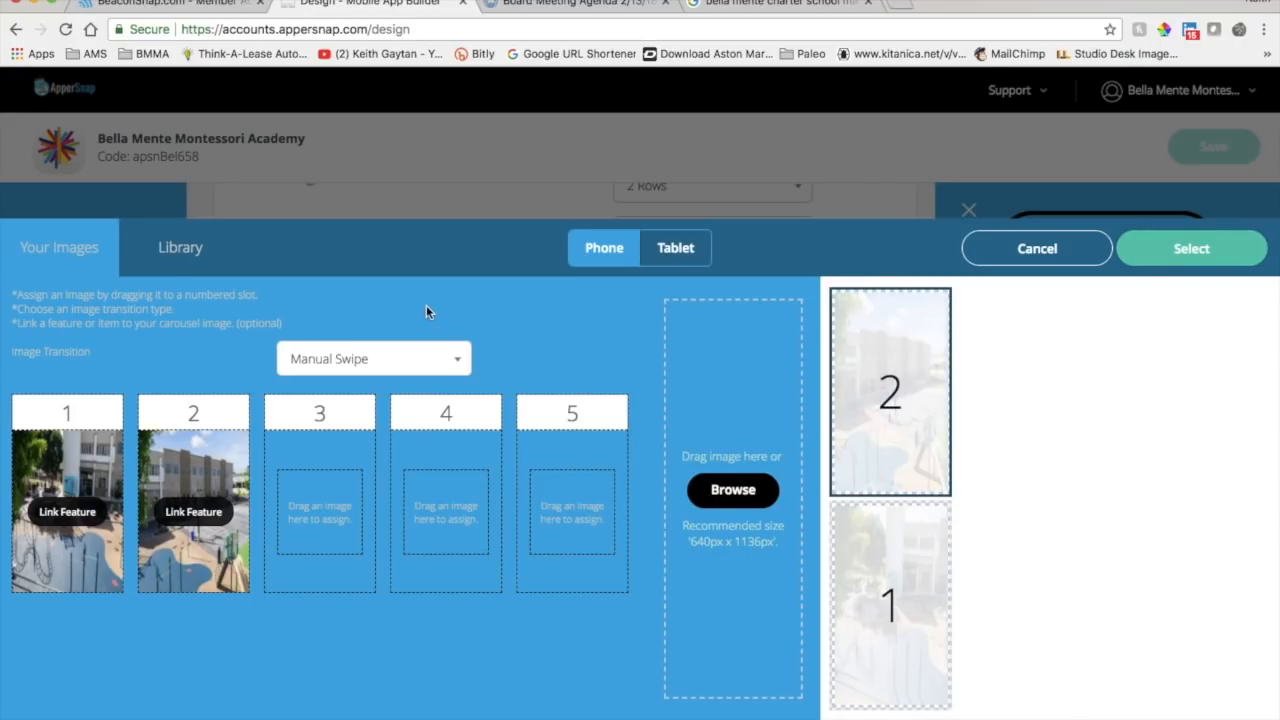
left_click(1203, 255)
left_click(1225, 147)
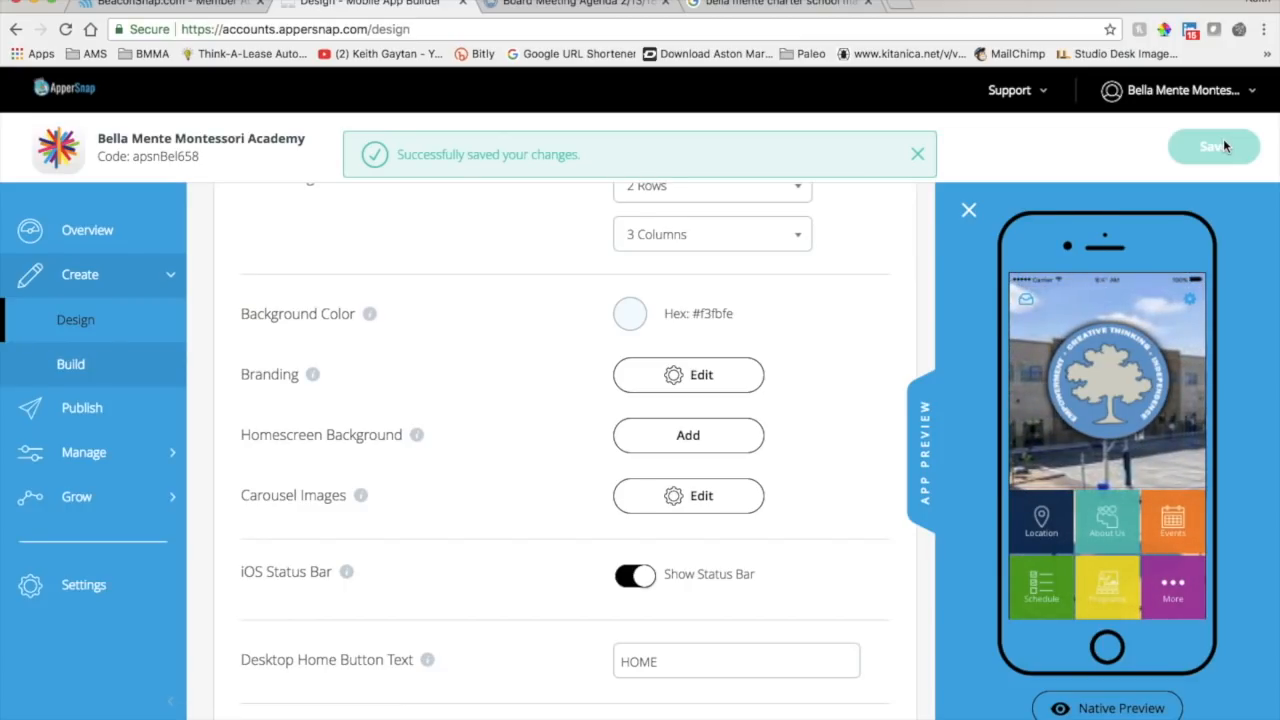
Set the carousel's image transition to Ken Burns, apply it, and save the app design.
left_click(703, 505)
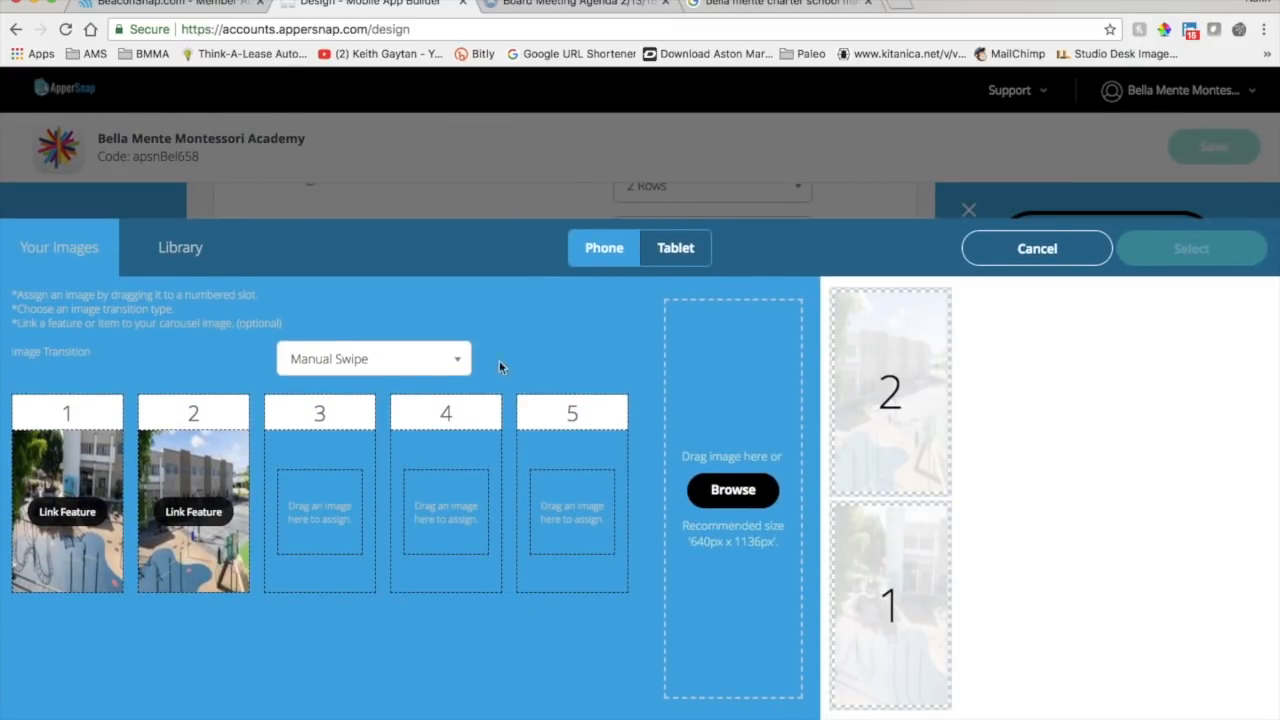
left_click(457, 366)
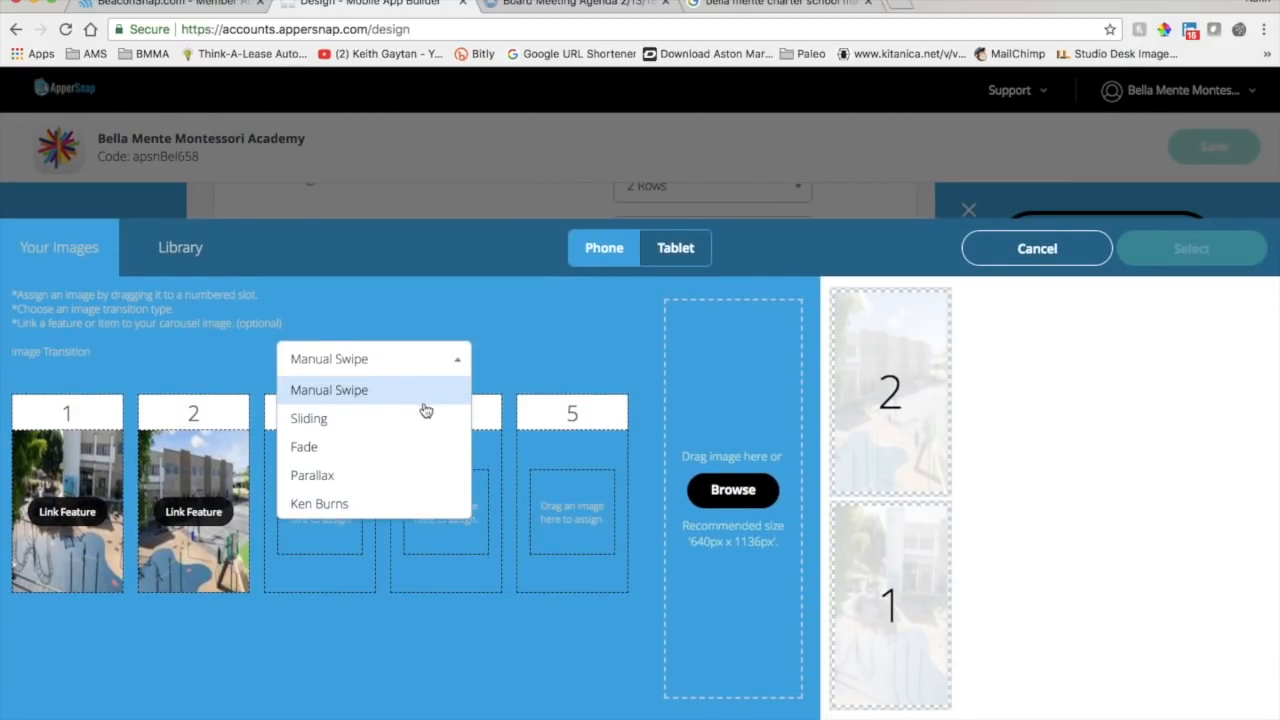
left_click(378, 508)
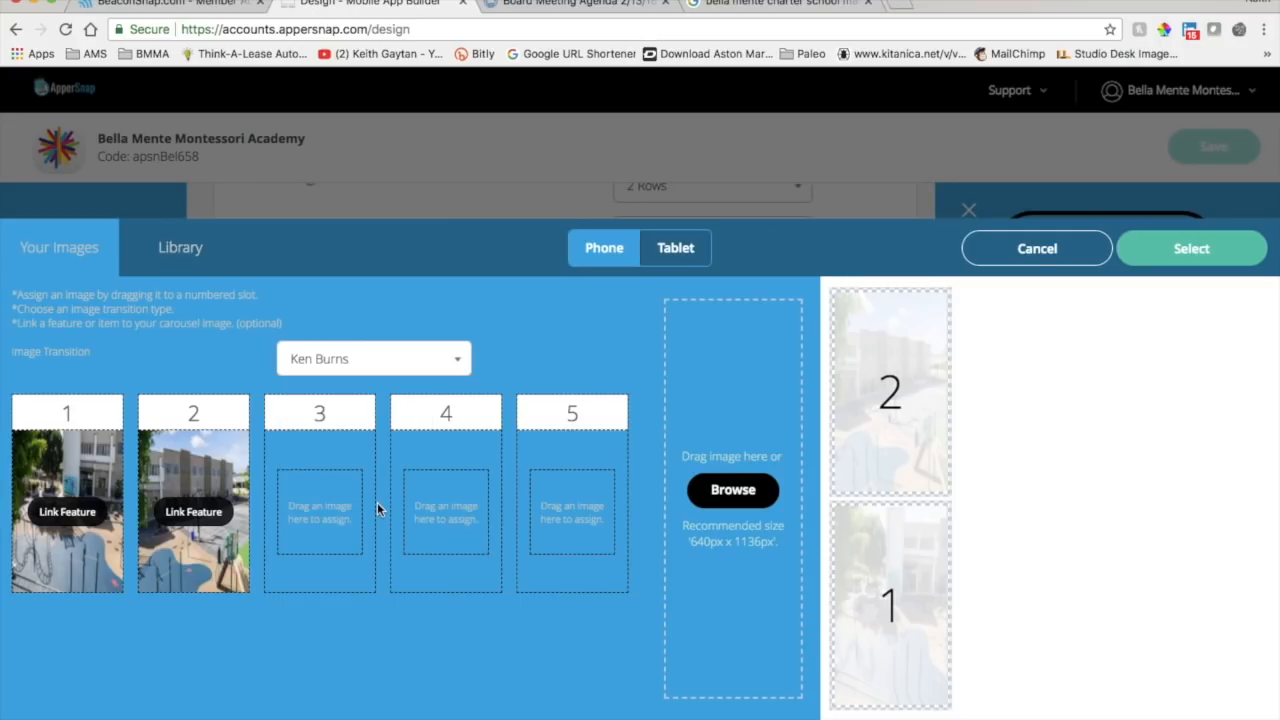
left_click(1191, 252)
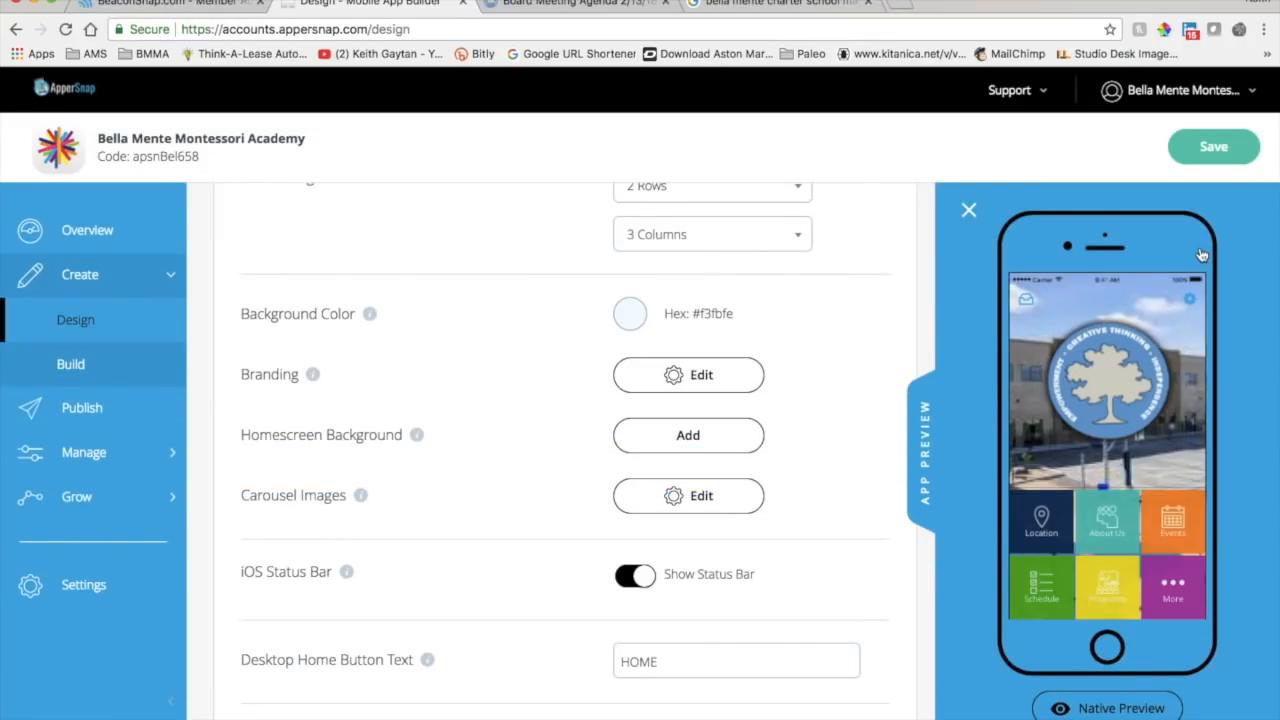
left_click(1214, 148)
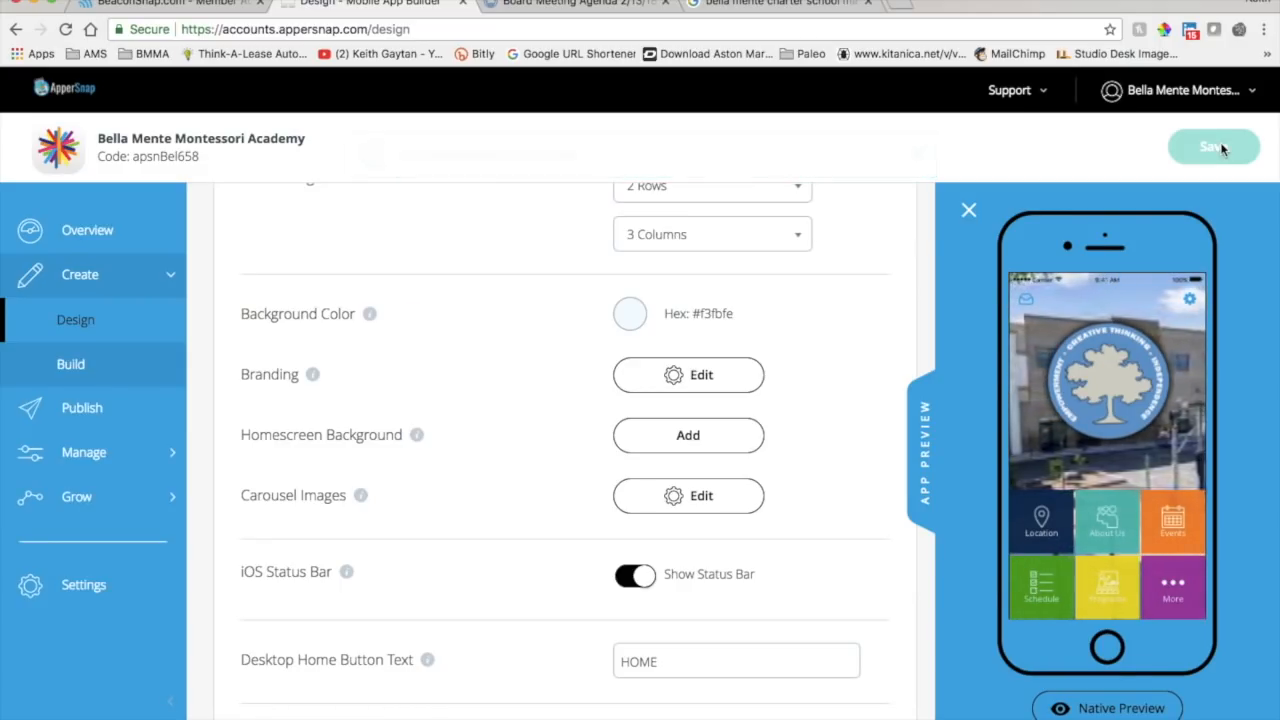
Review the Navigation styling settings with the additional options expanded, and open the app's Build section.
scroll(830, 352, "down", 2)
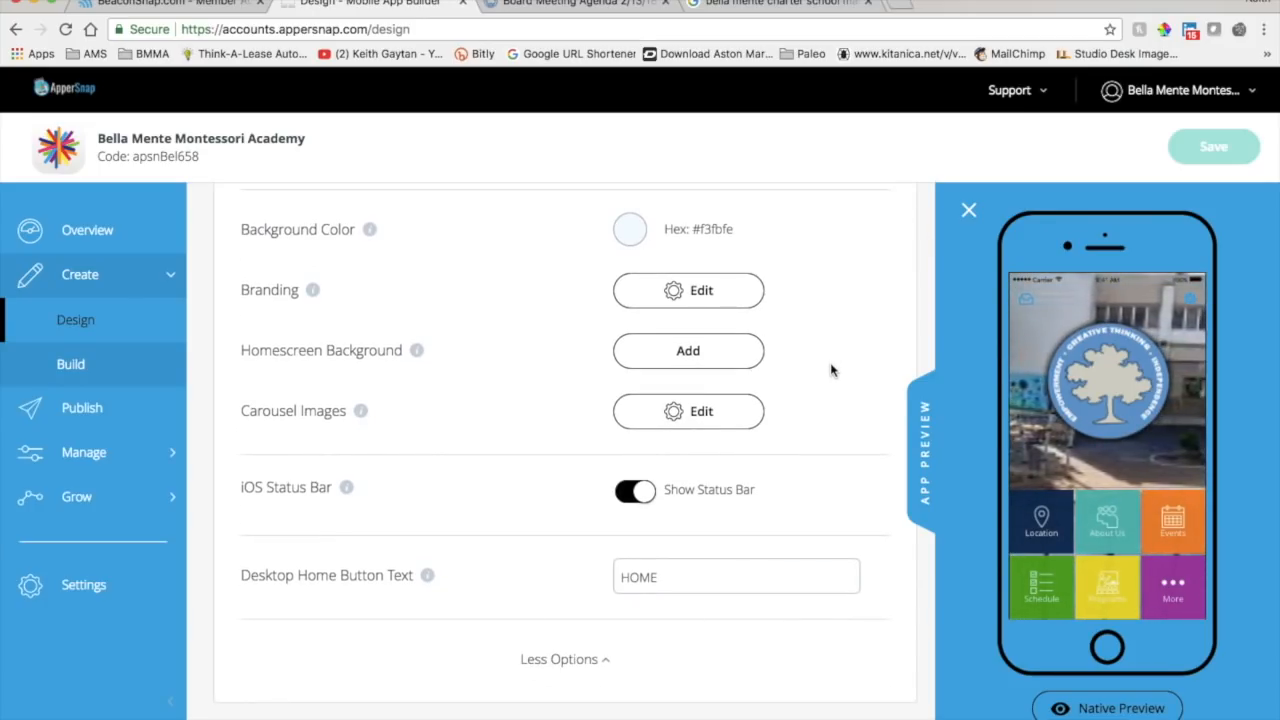
scroll(830, 371, "up", 6)
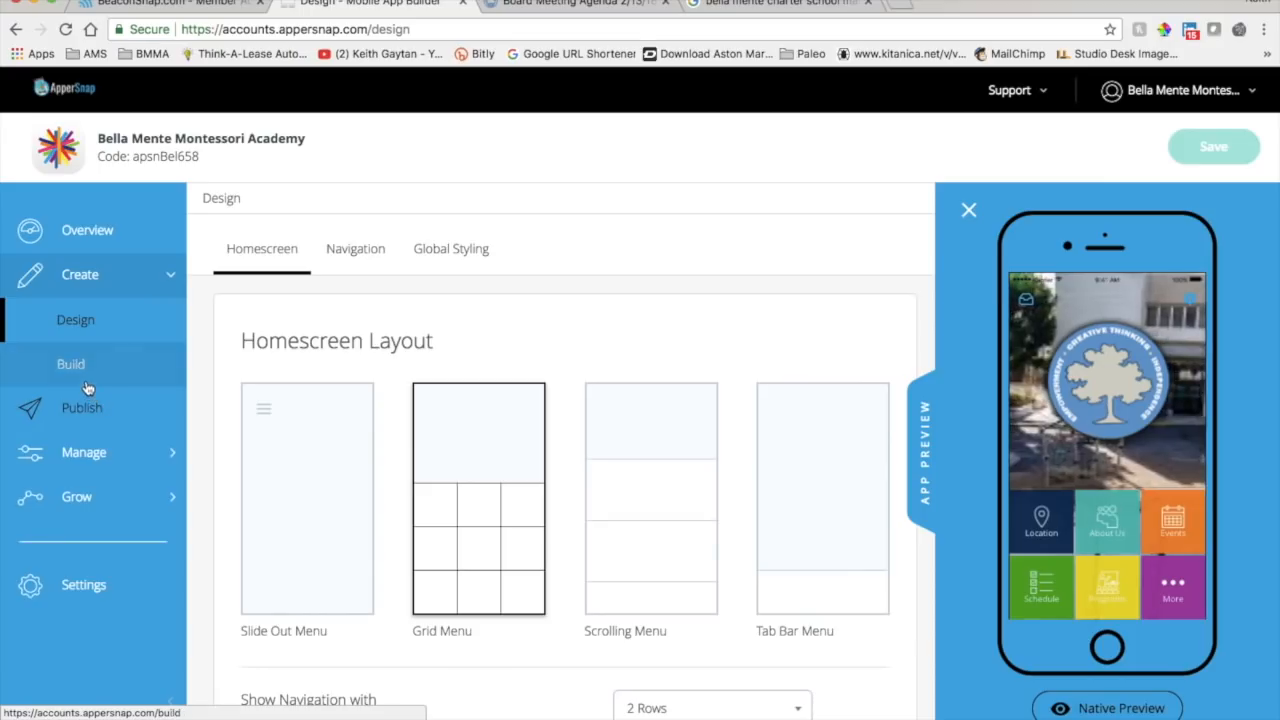
left_click(343, 250)
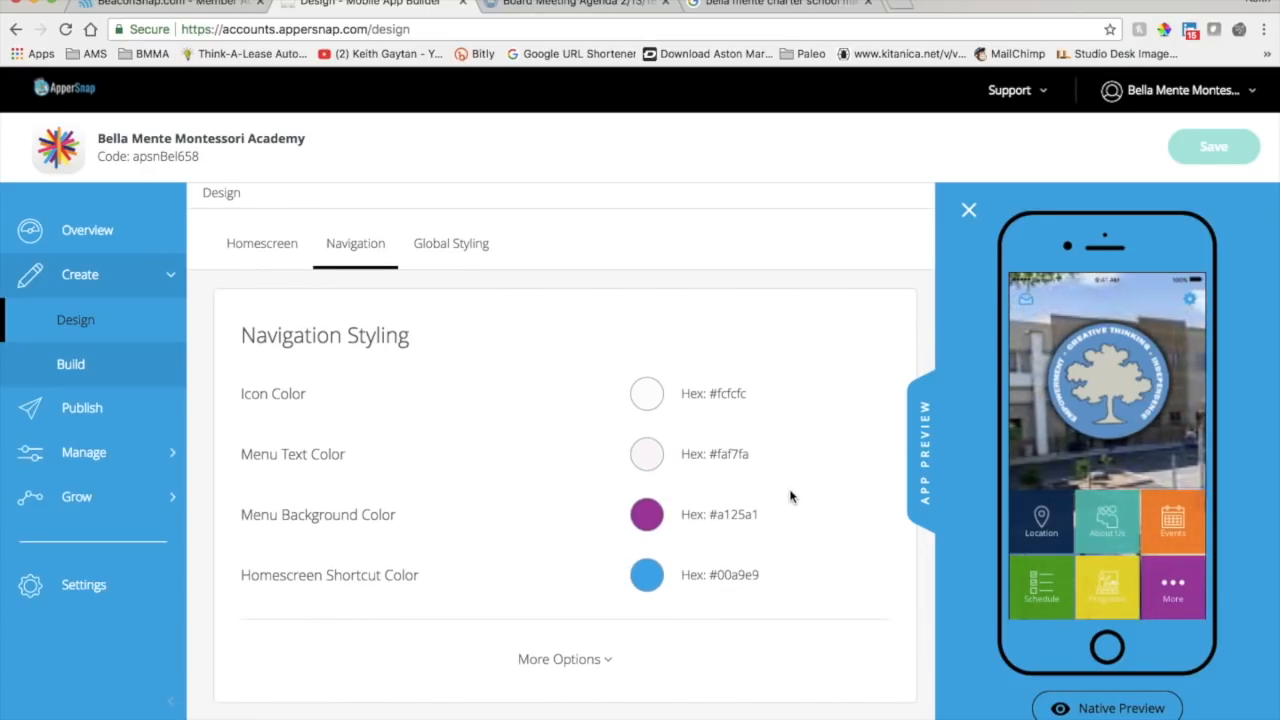
left_click(610, 665)
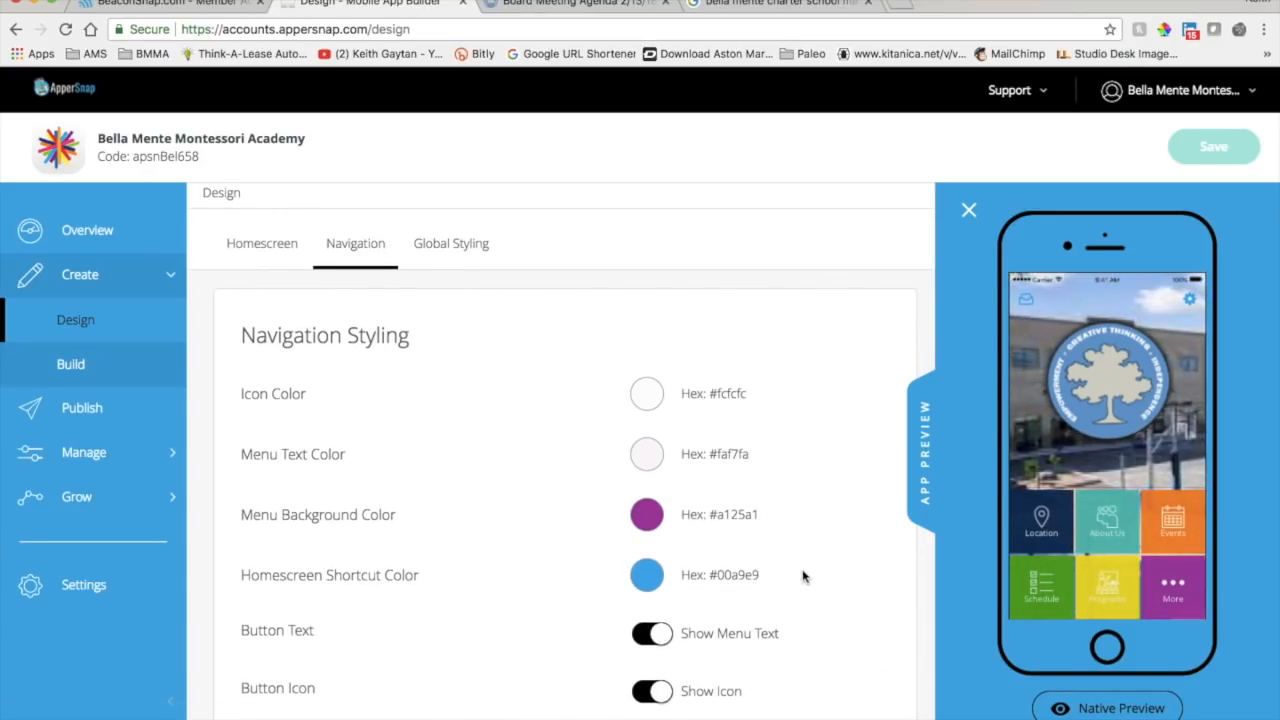
scroll(802, 576, "down", 3)
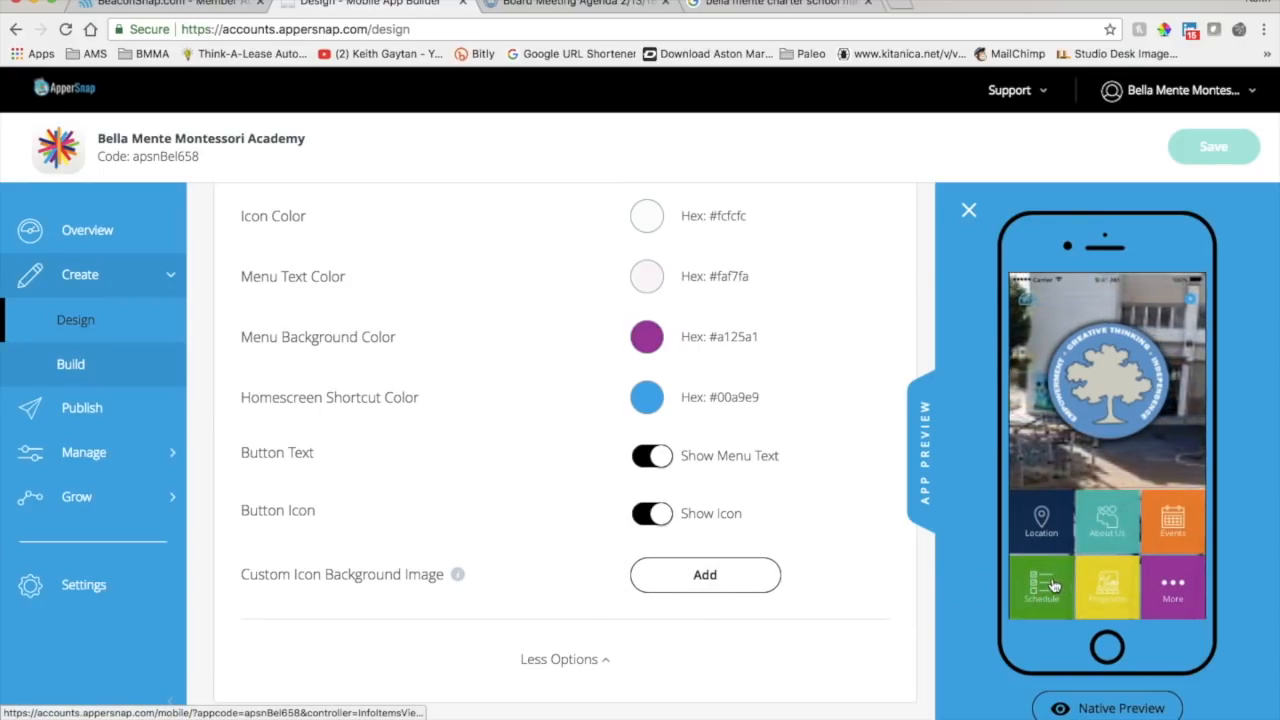
left_click(66, 365)
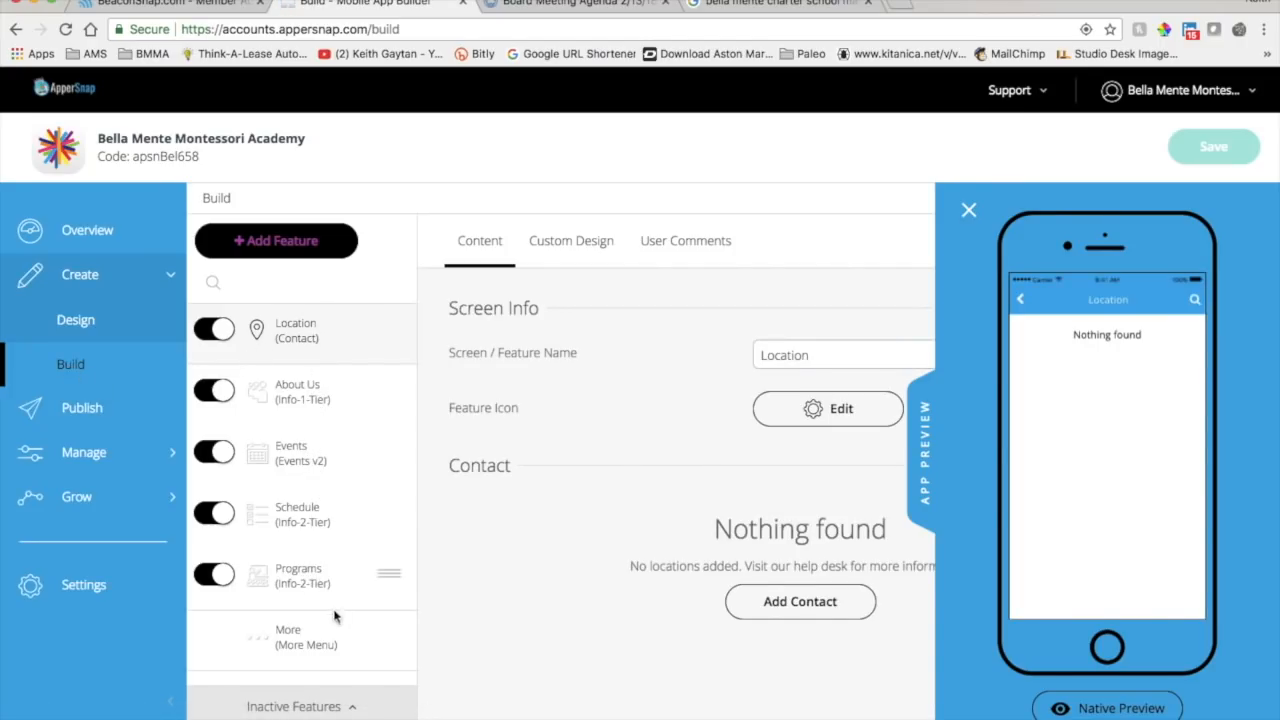
Review the feature list, collapse the app preview, and start a new contact of type Location for the Location feature.
scroll(357, 609, "down", 5)
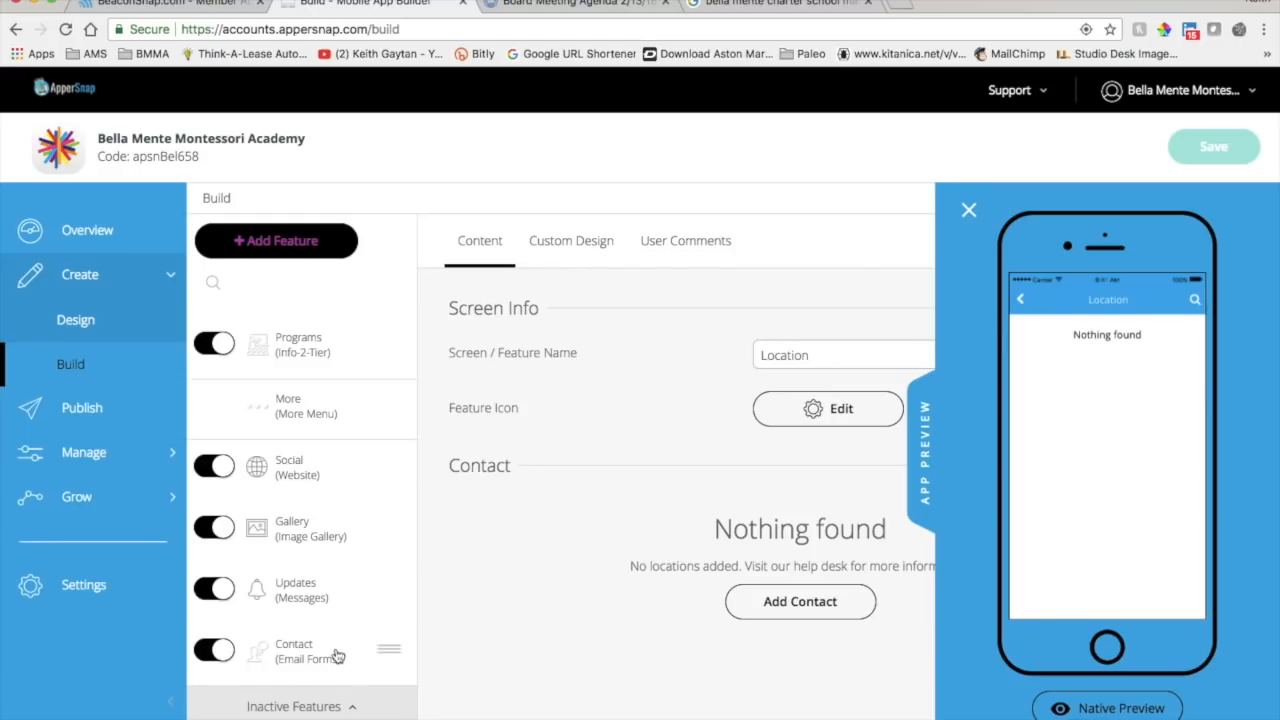
scroll(296, 462, "up", 5)
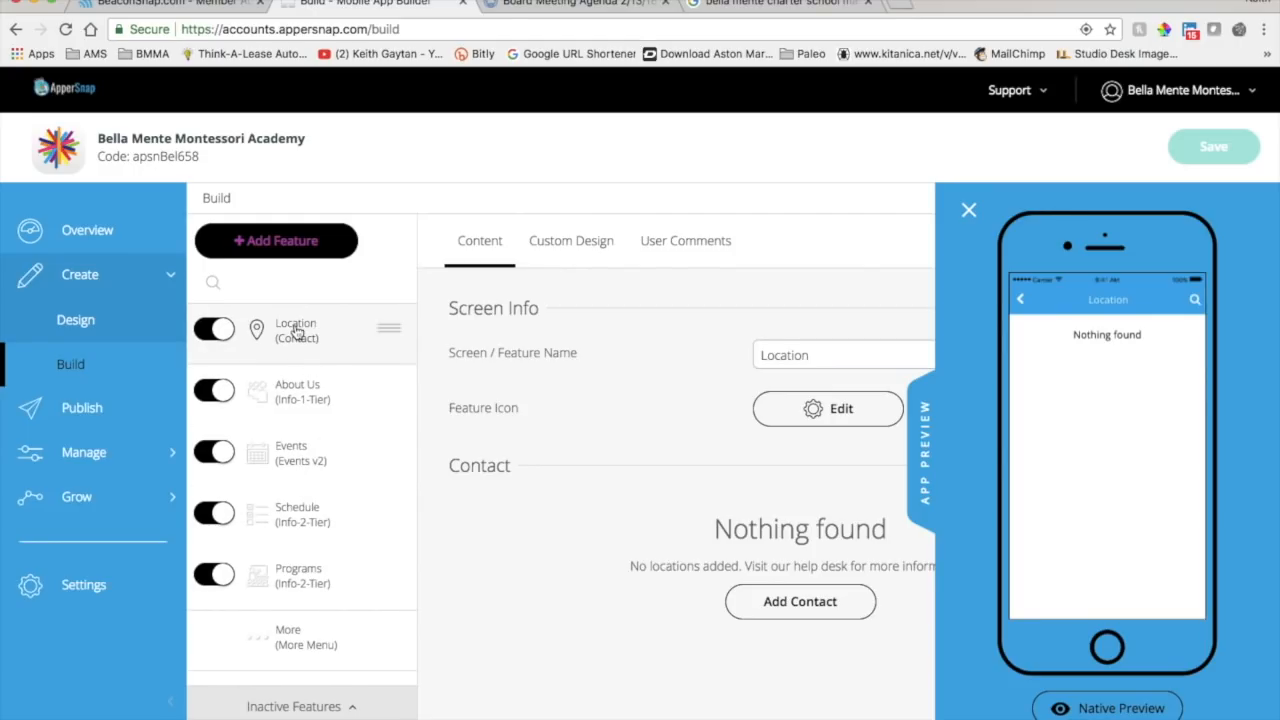
left_click(922, 444)
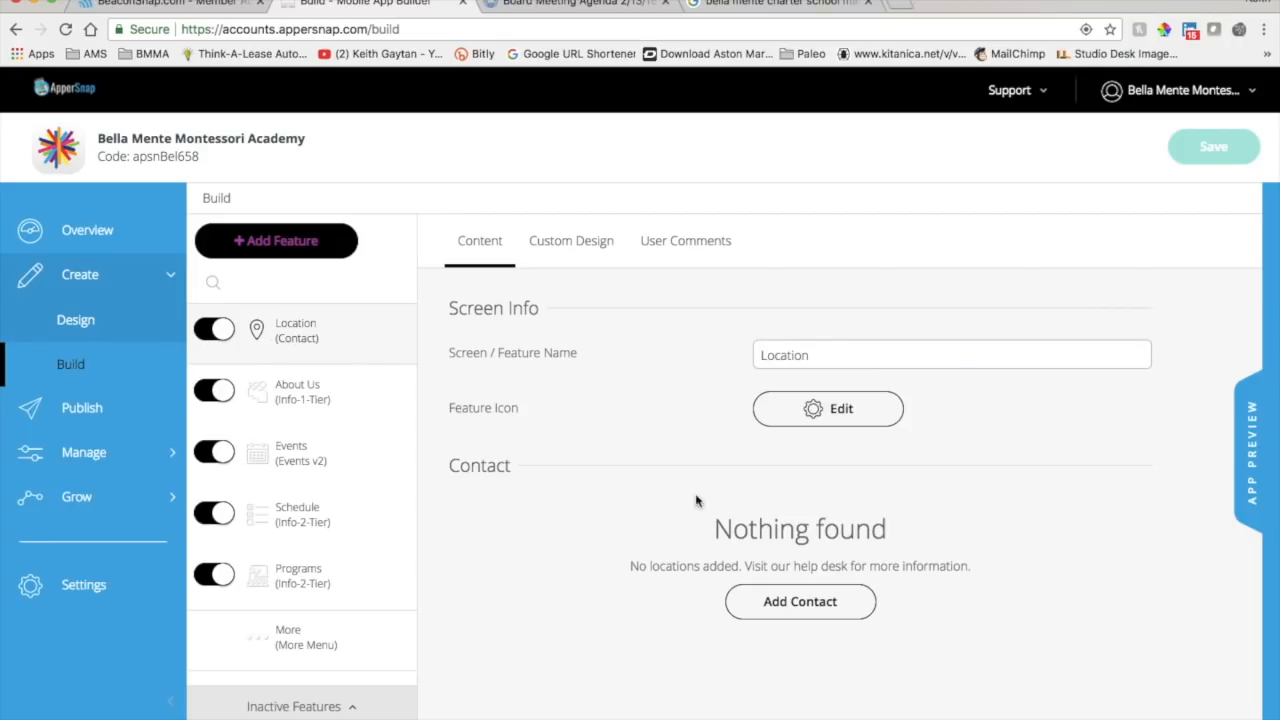
left_click(811, 606)
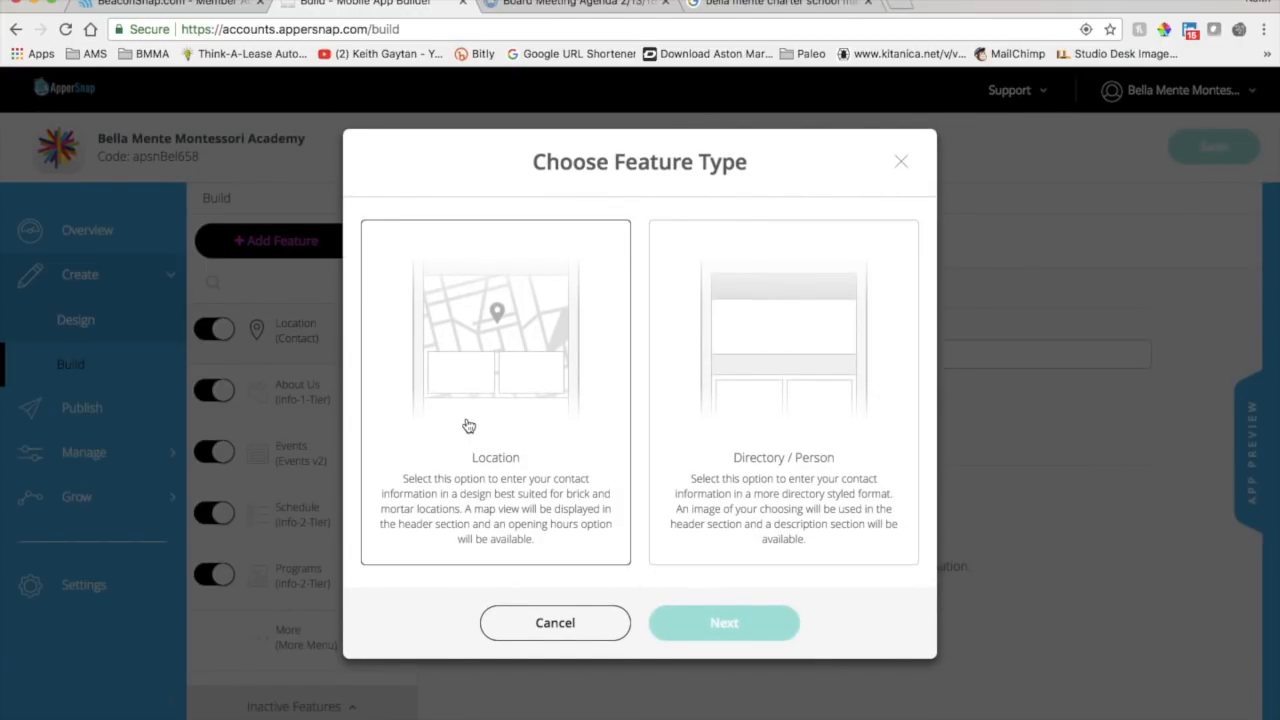
left_click(506, 486)
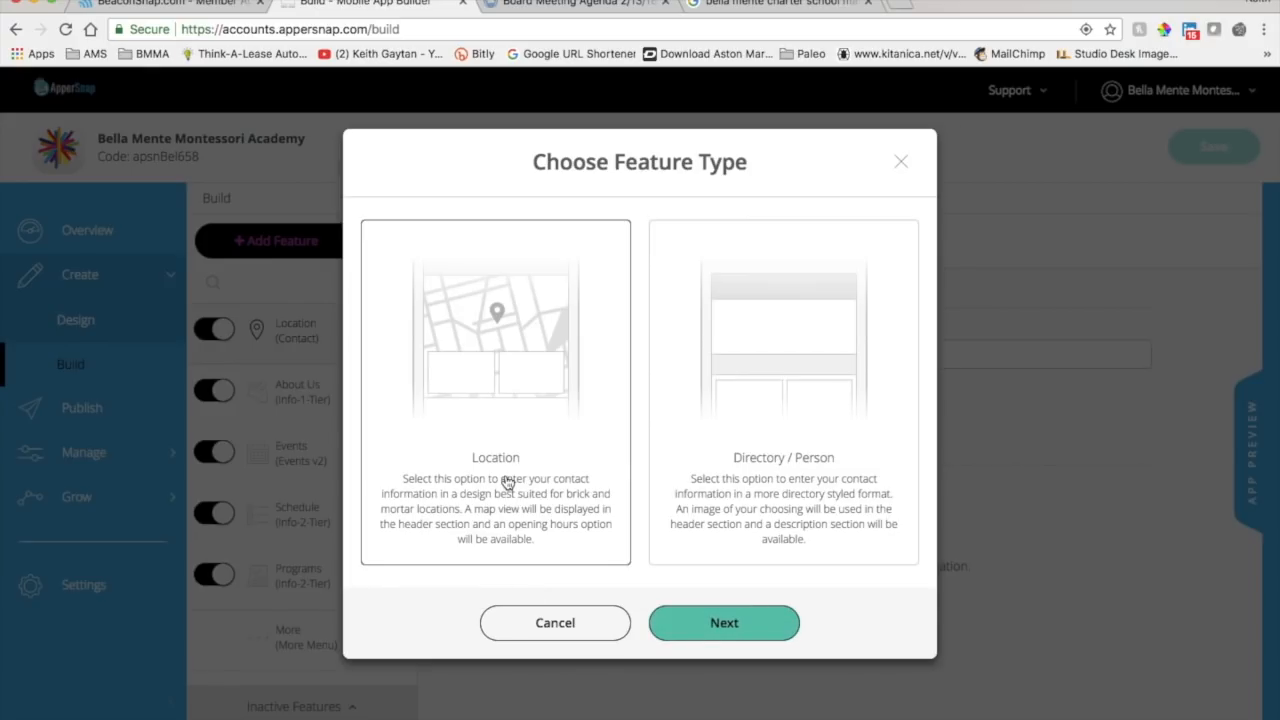
left_click(724, 623)
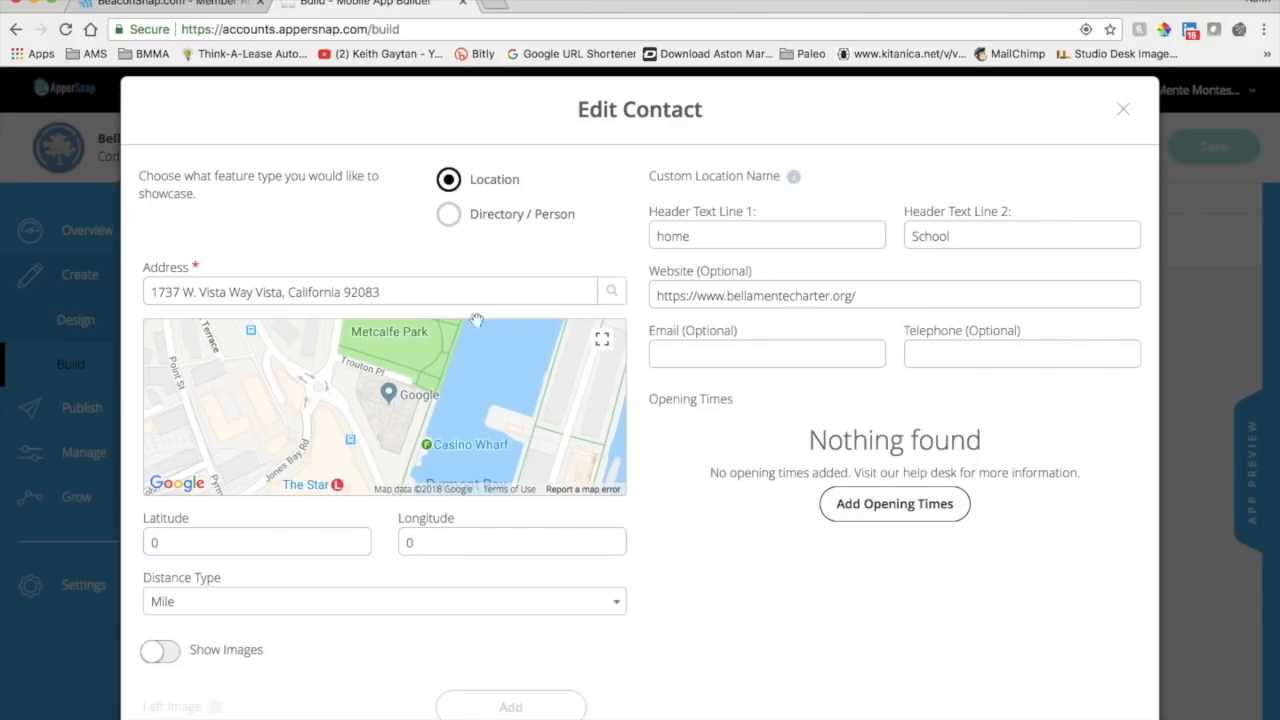
Locate the school's entered street address on the contact's map and save the contact.
left_click(393, 292)
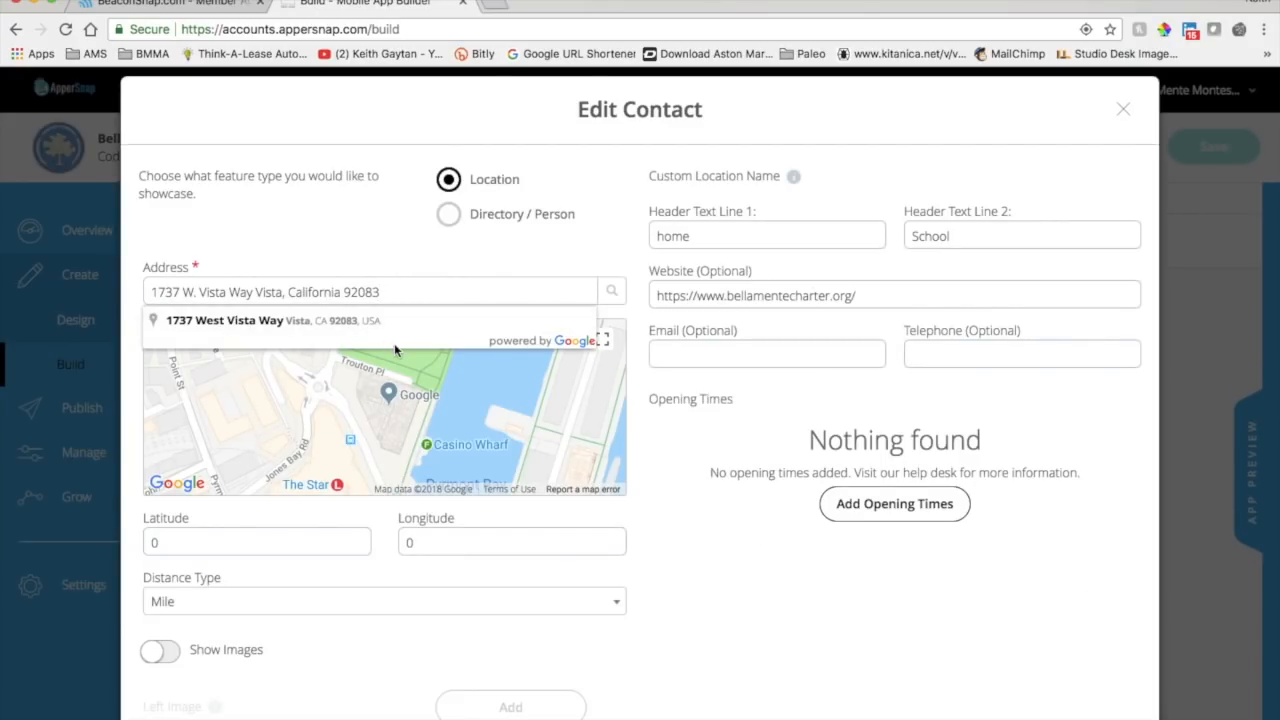
key("Return")
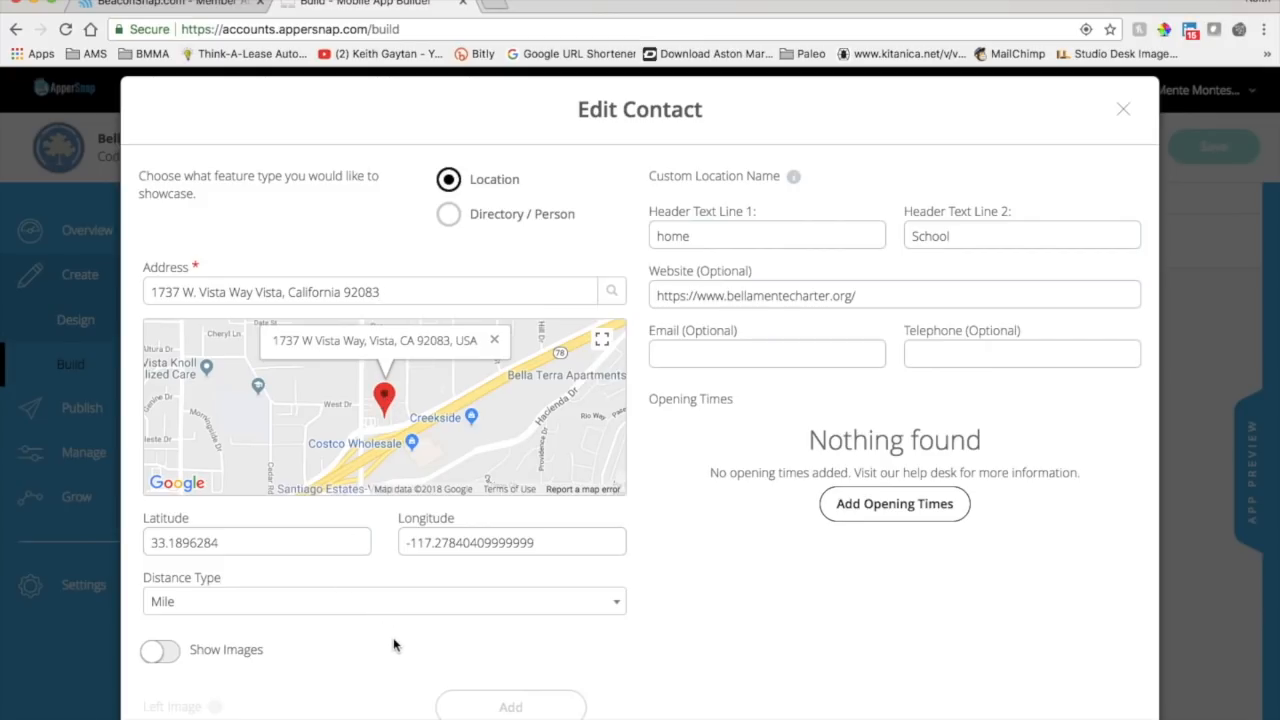
scroll(715, 655, "down", 2)
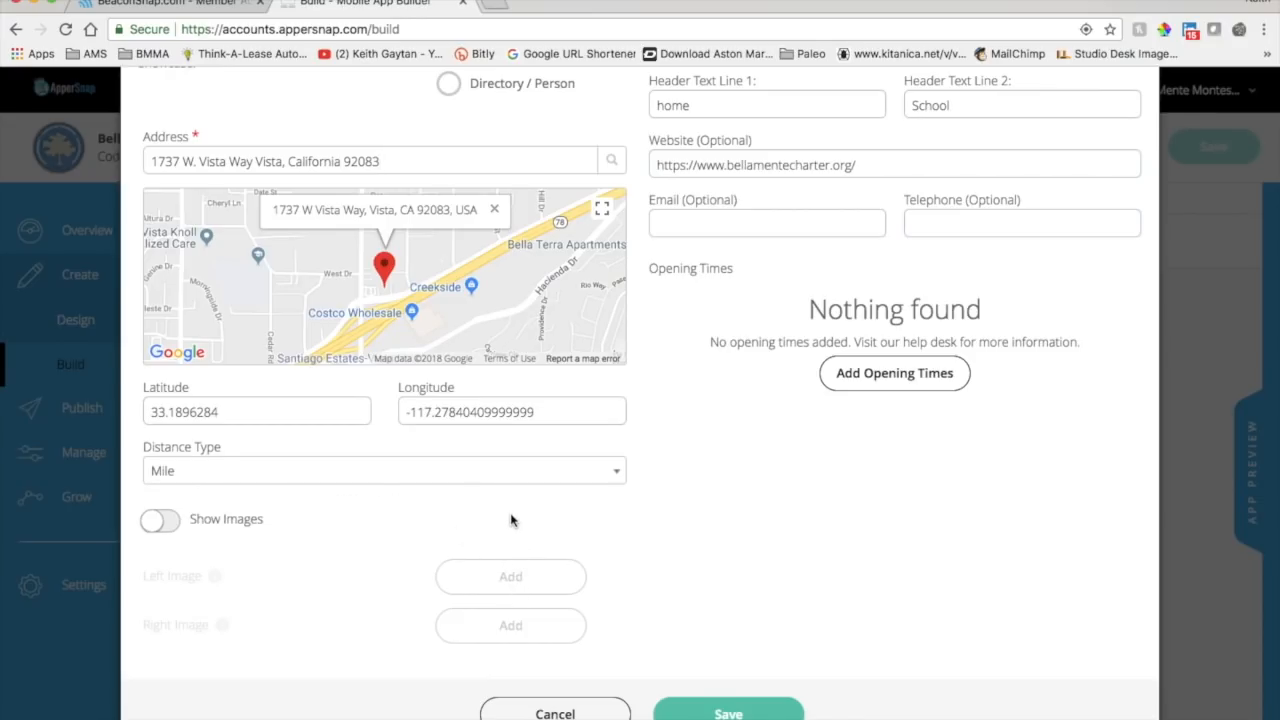
left_click(728, 712)
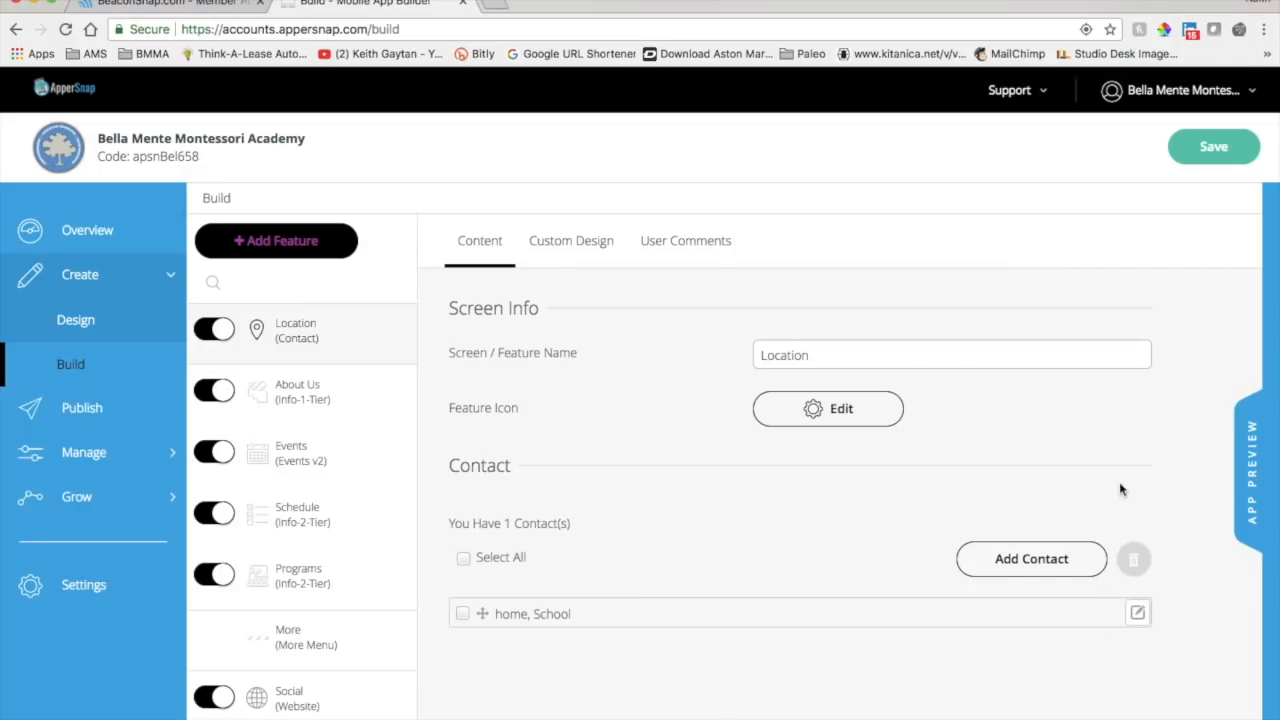
Open the new contact in the app preview, try the native preview but stay on the page, and save the app changes.
left_click(1252, 472)
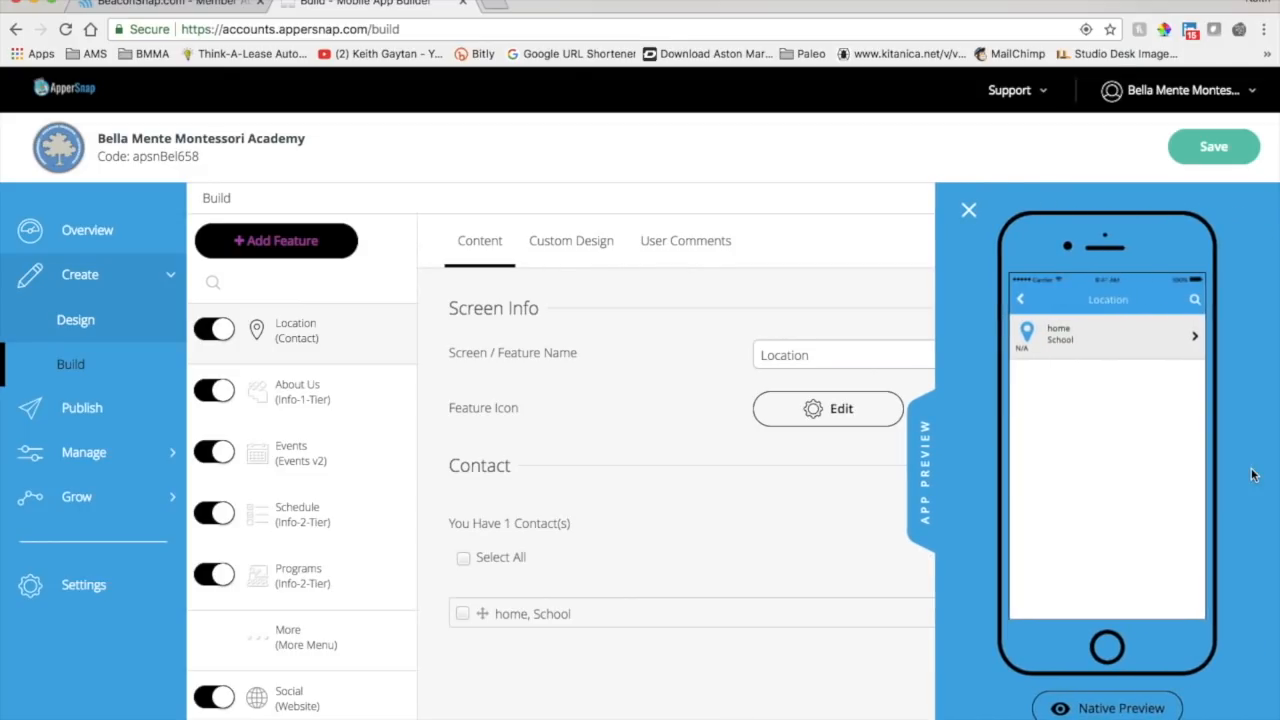
left_click(1070, 342)
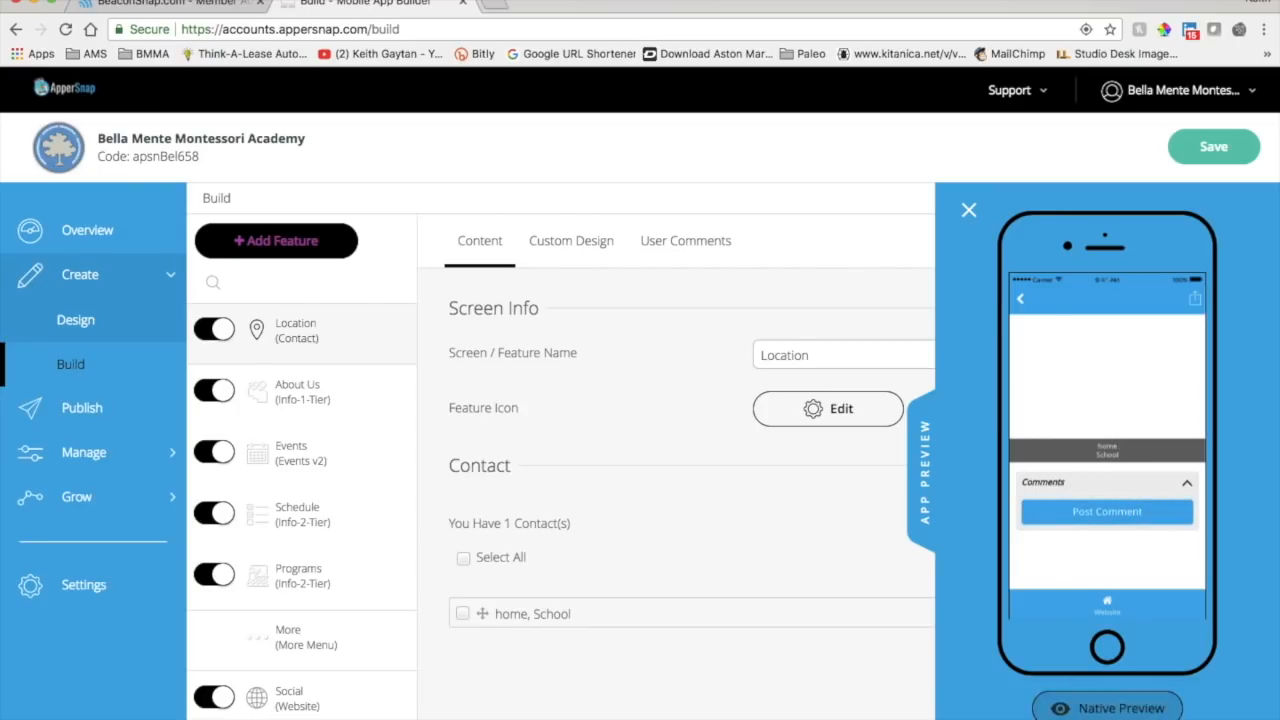
left_click(1117, 708)
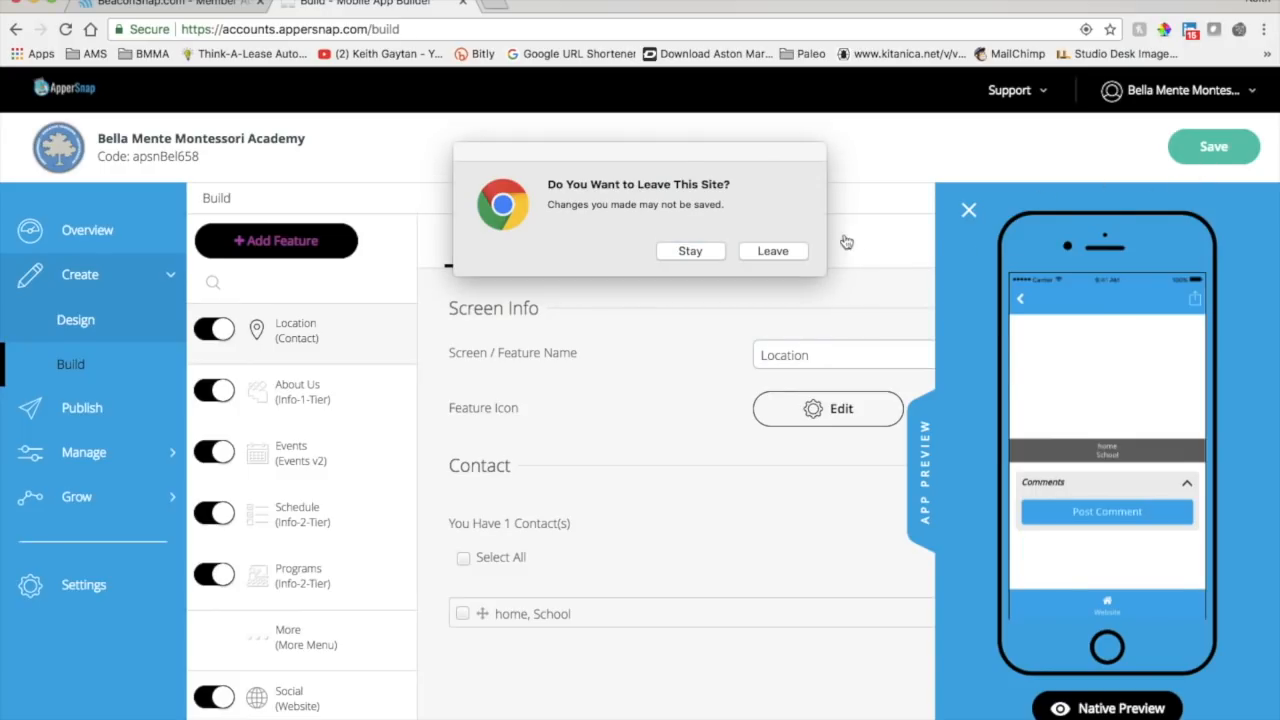
left_click(692, 253)
left_click(1211, 152)
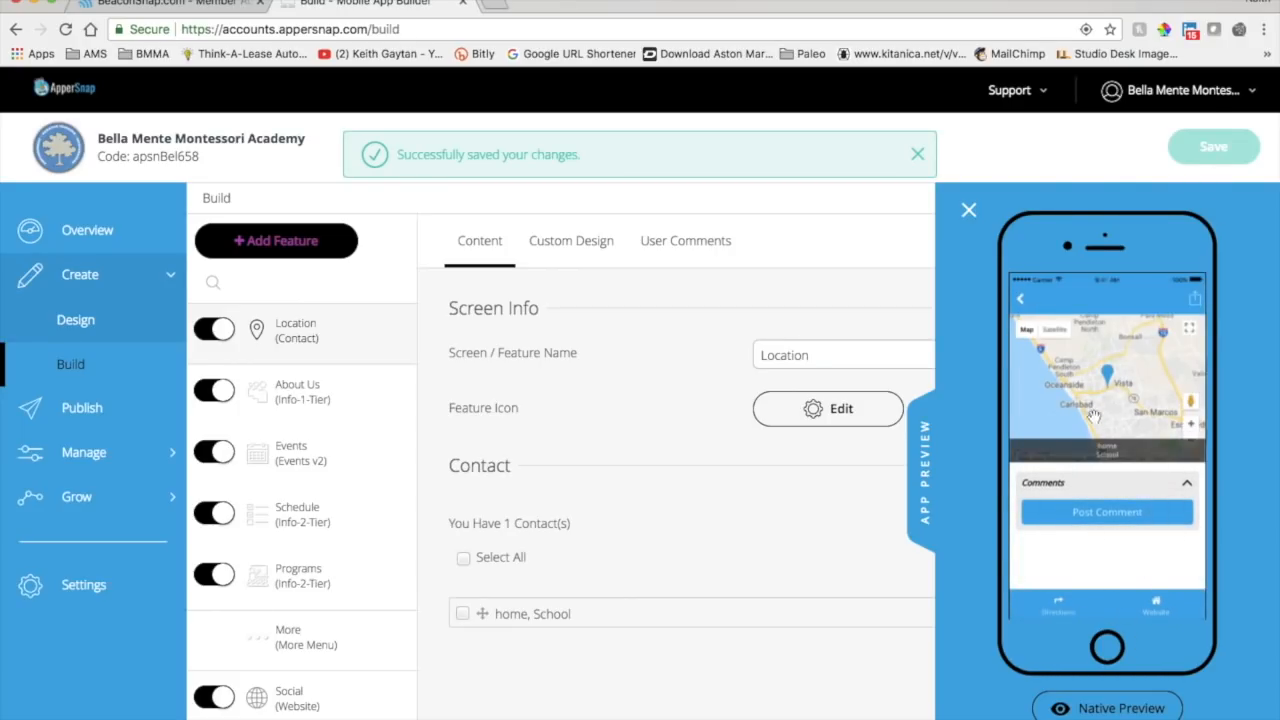
Check the Location feature from the home screen in the app preview, and close the preview.
left_click(1021, 298)
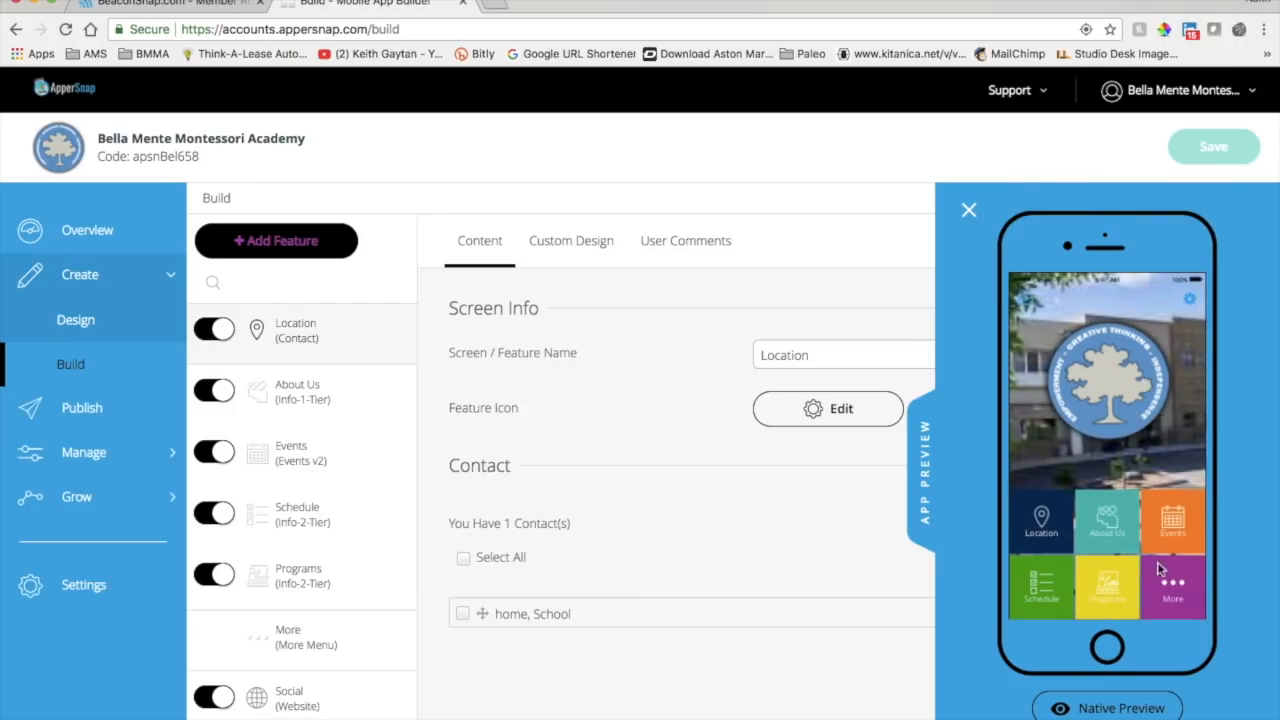
left_click(1039, 520)
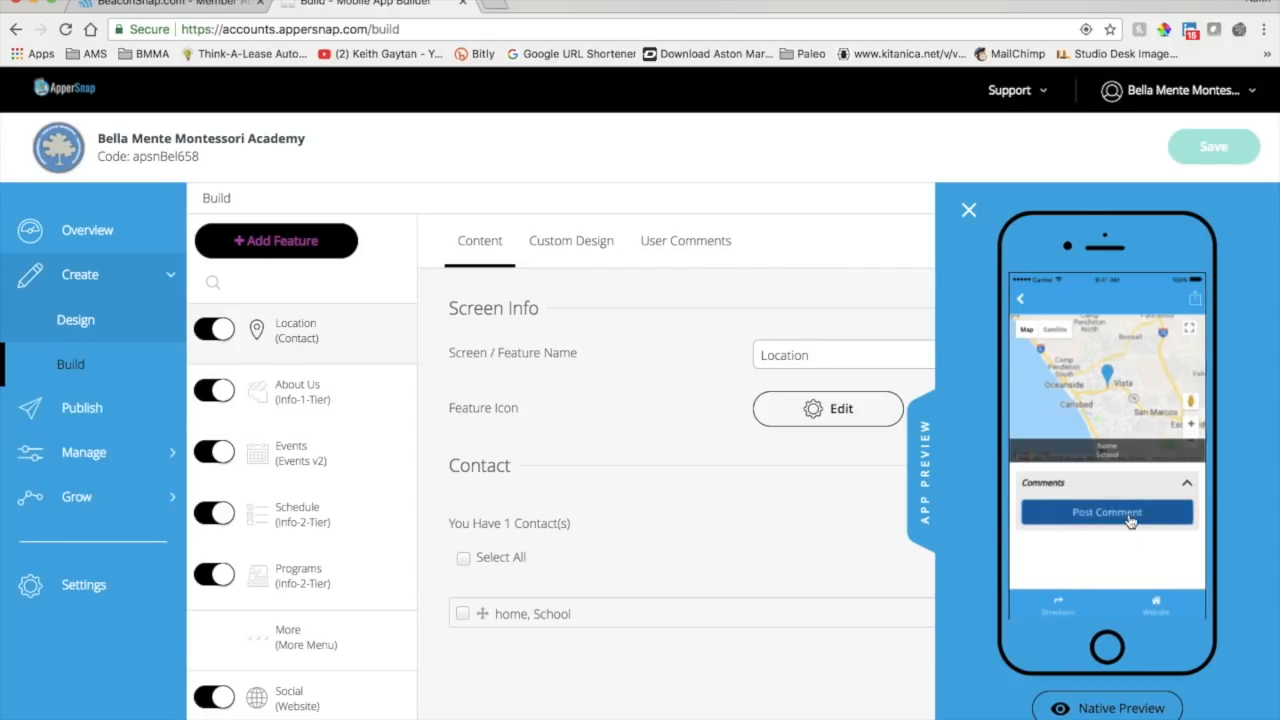
left_click(1019, 299)
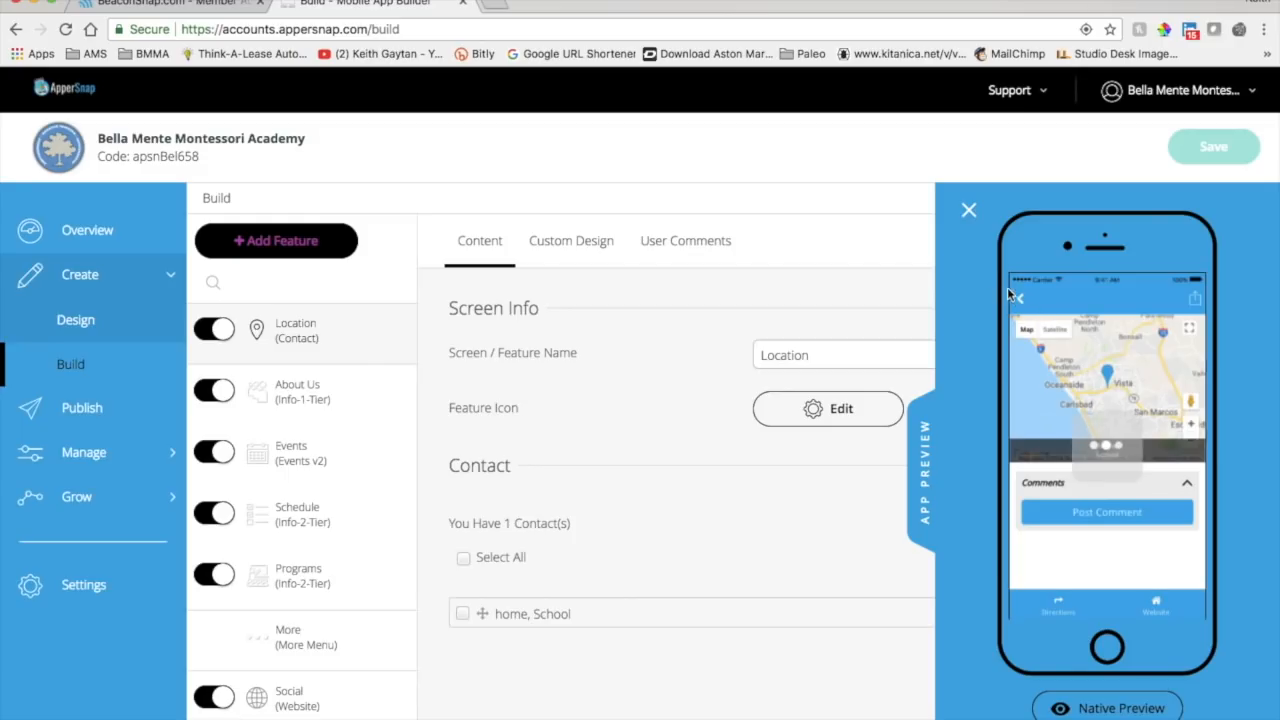
left_click(968, 213)
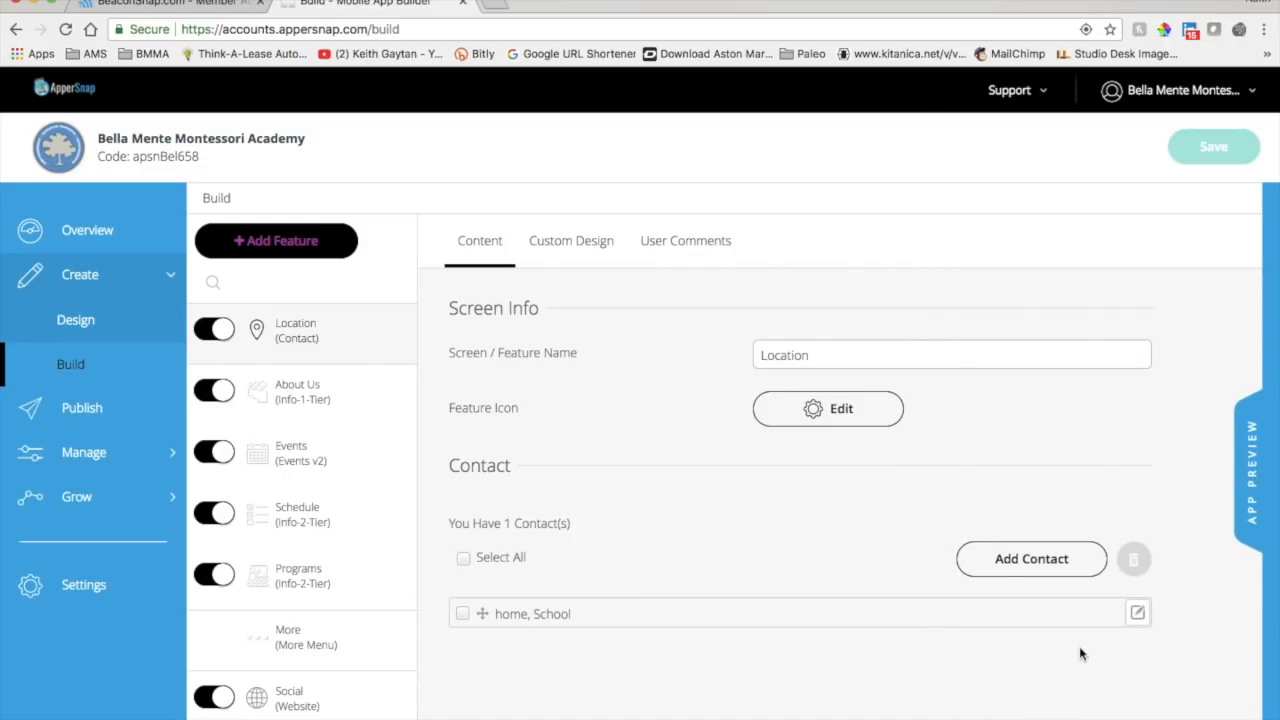
Edit the home, School contact, switch it to the Directory / Person type, and apply the suggested match for the school's address.
left_click(1137, 612)
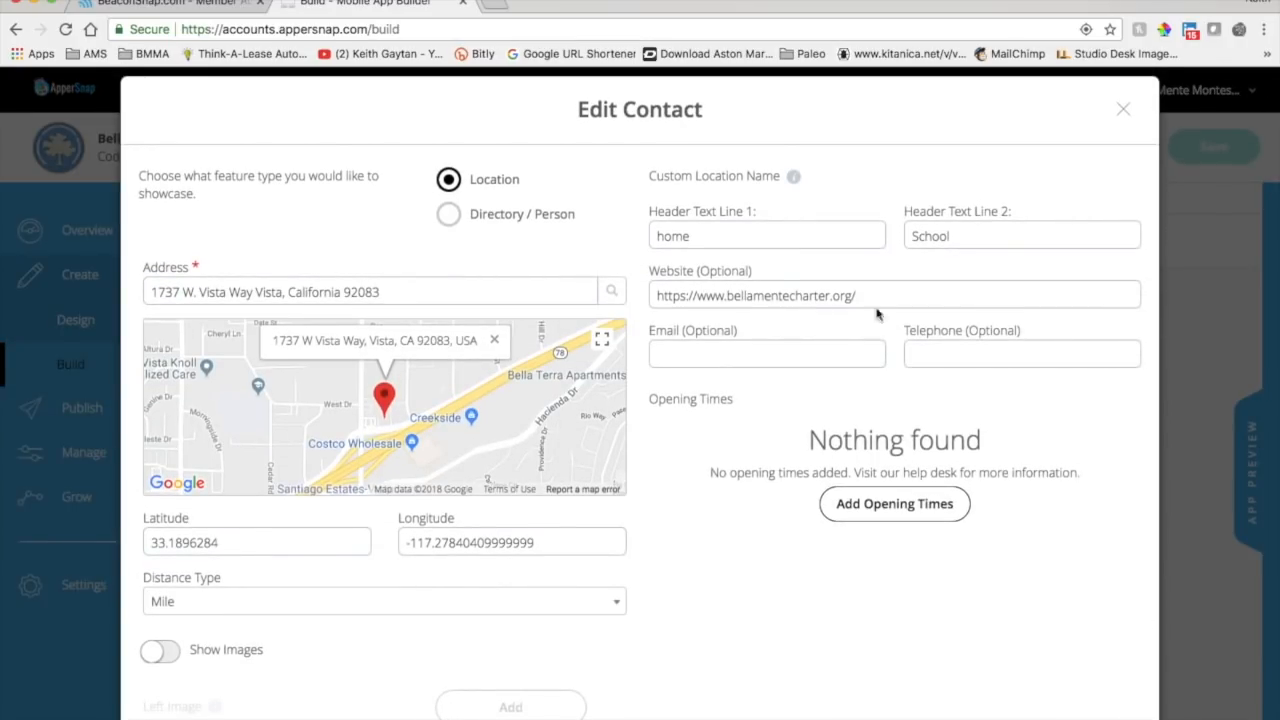
left_click(449, 216)
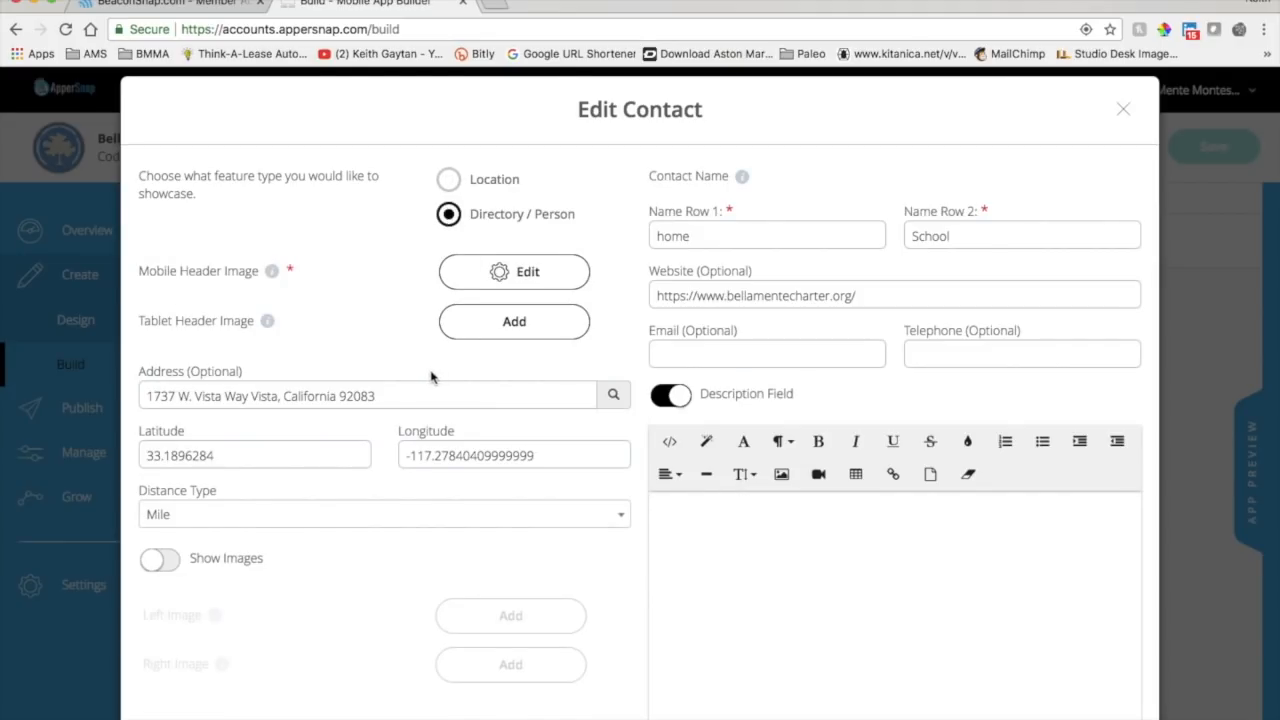
left_click(397, 393)
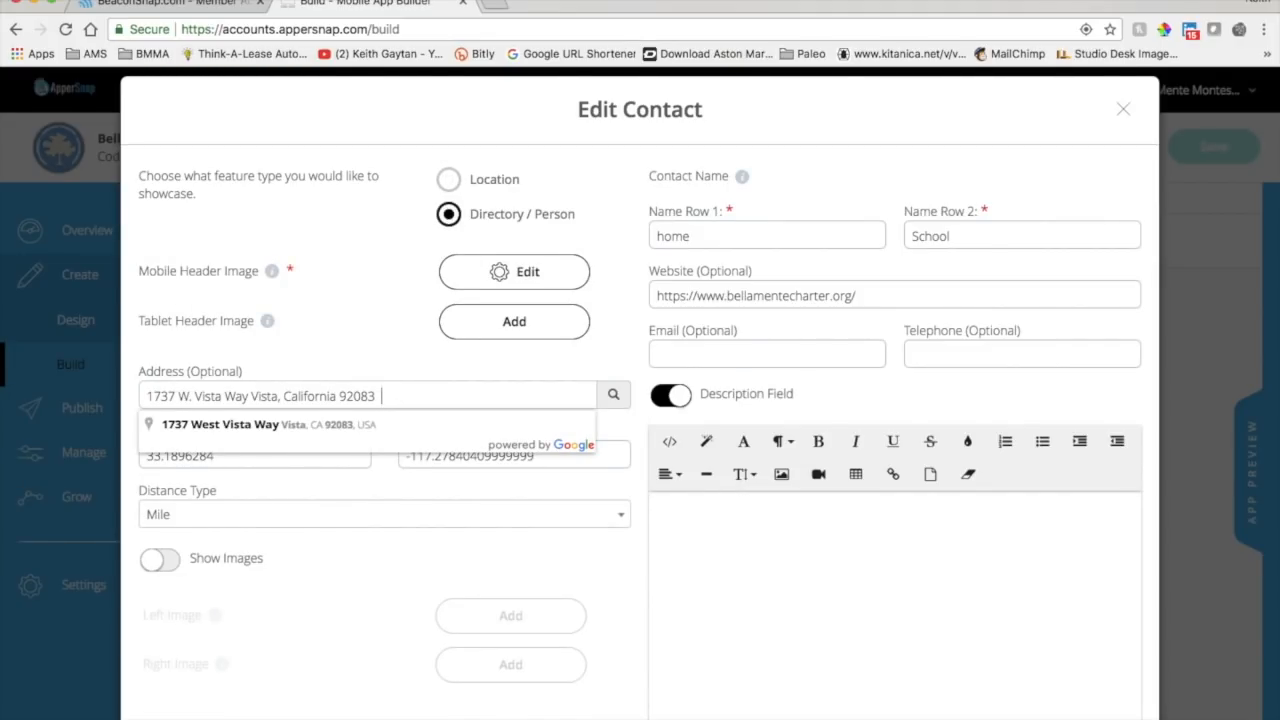
left_click(296, 428)
left_click(717, 519)
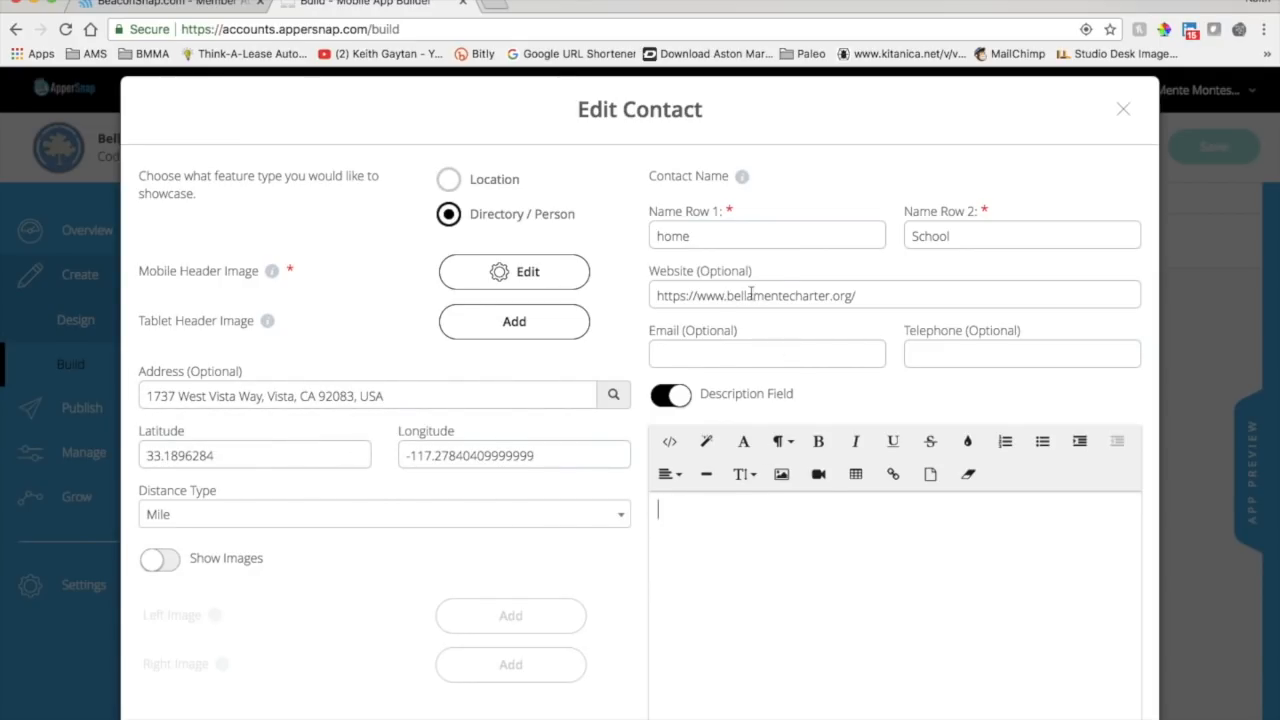
Set the contact's Name Row 1 to Bella and Name Row 2 to Mente.
double_click(694, 245)
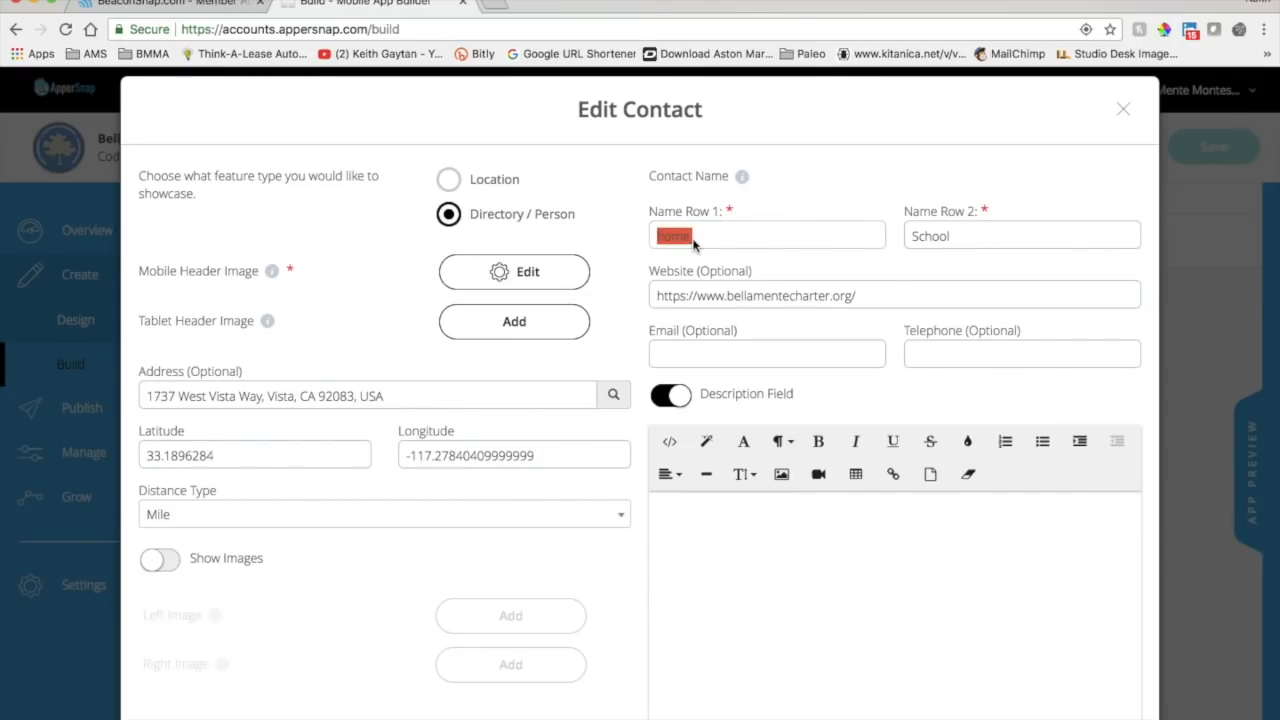
type("Mo")
double_click(970, 234)
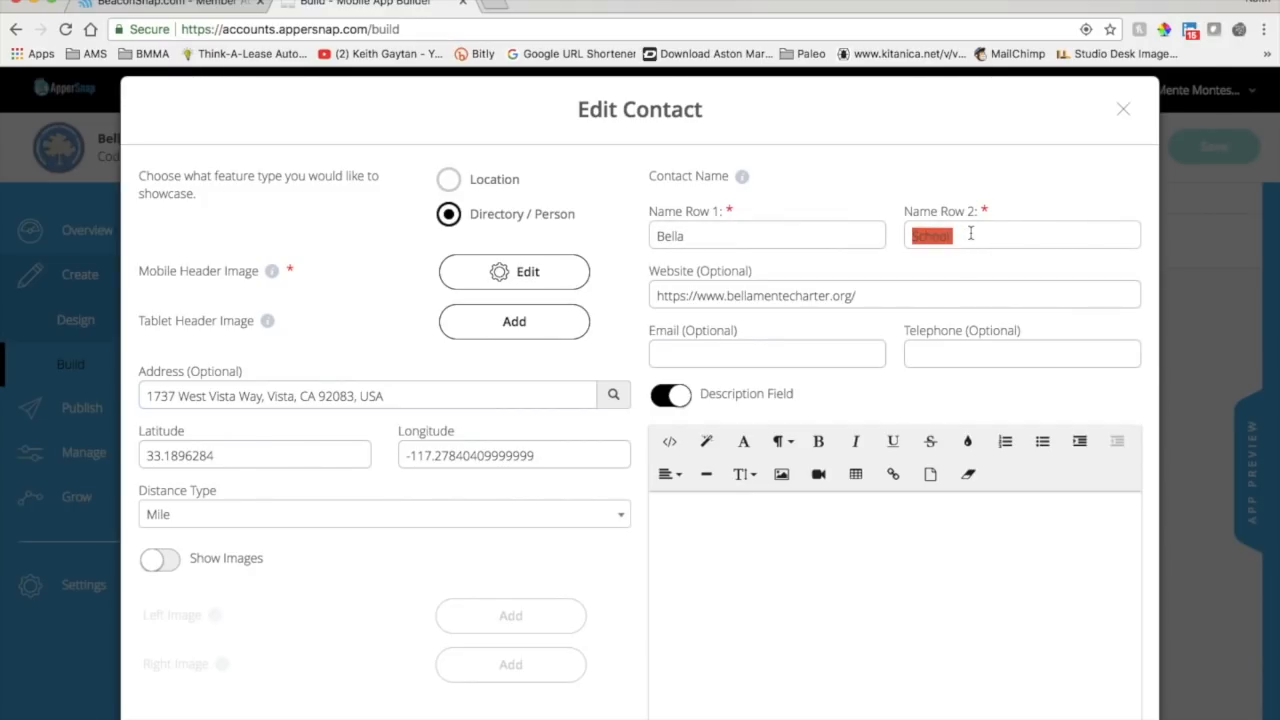
type("Mente")
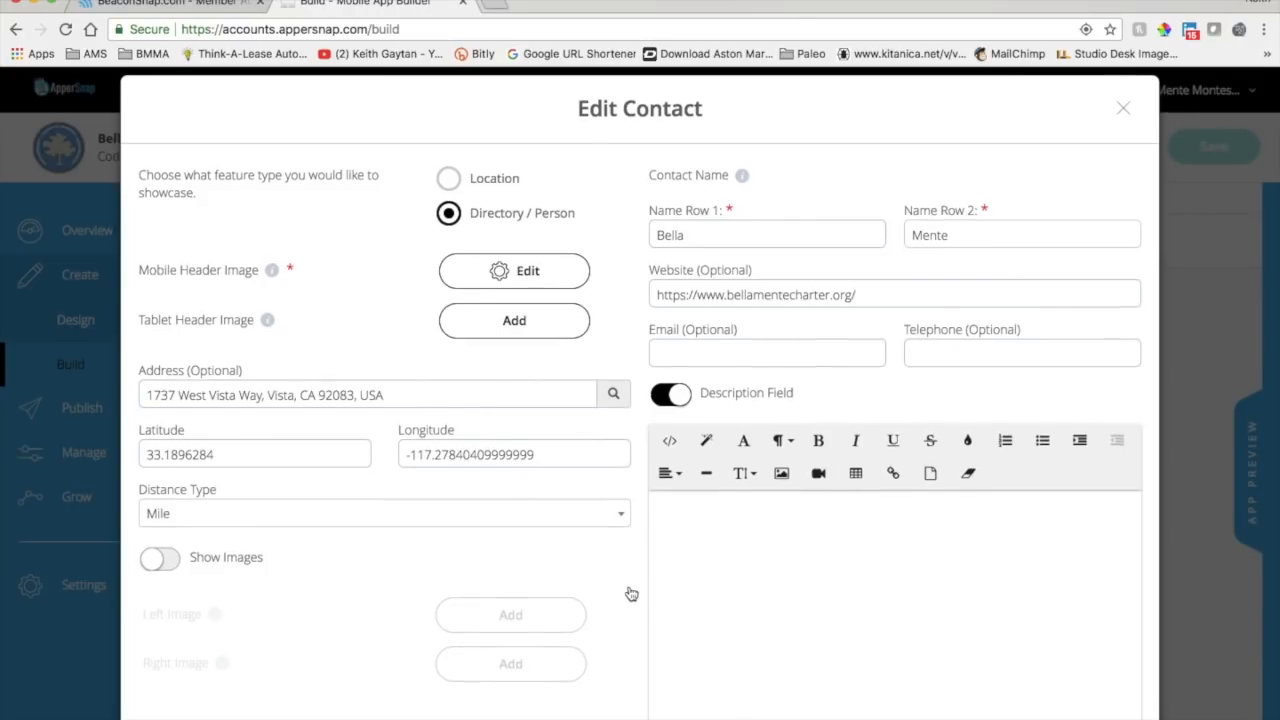
Enter "Charter School" as the contact's description, save the contact, and save the app changes.
scroll(630, 594, "down", 2)
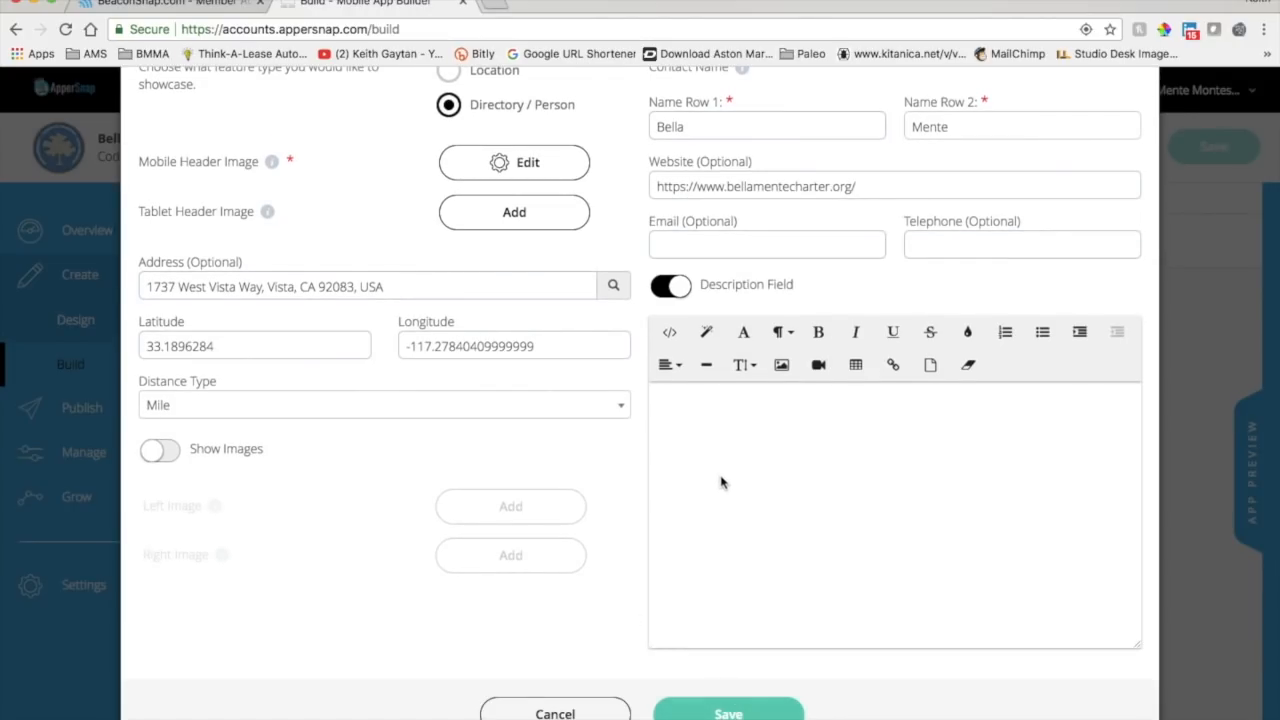
left_click(680, 401)
type("Charter School")
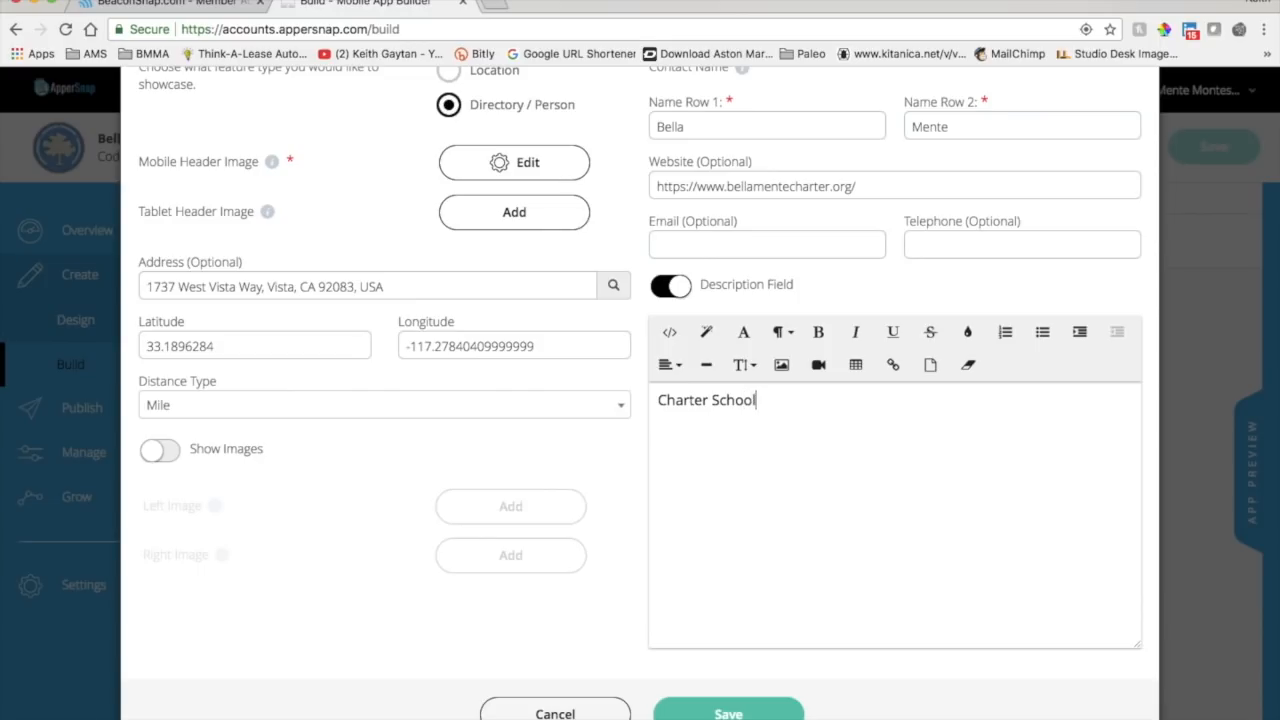
left_click(736, 700)
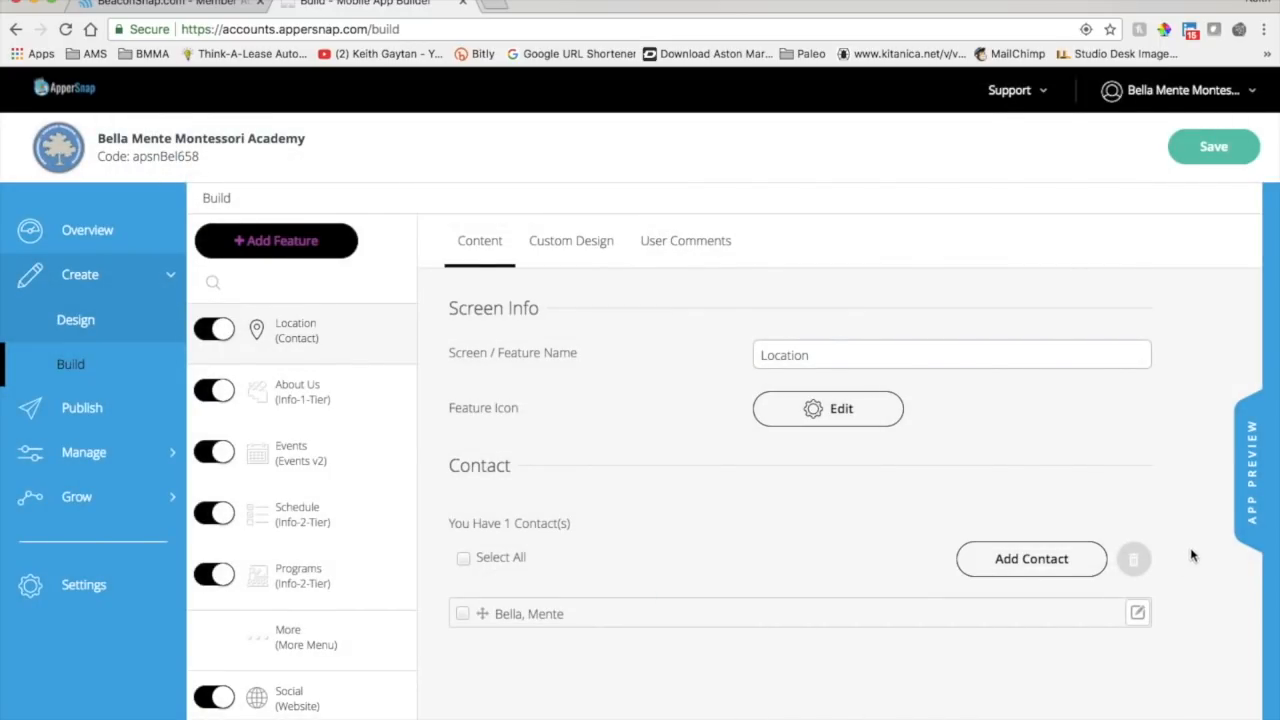
left_click(1209, 147)
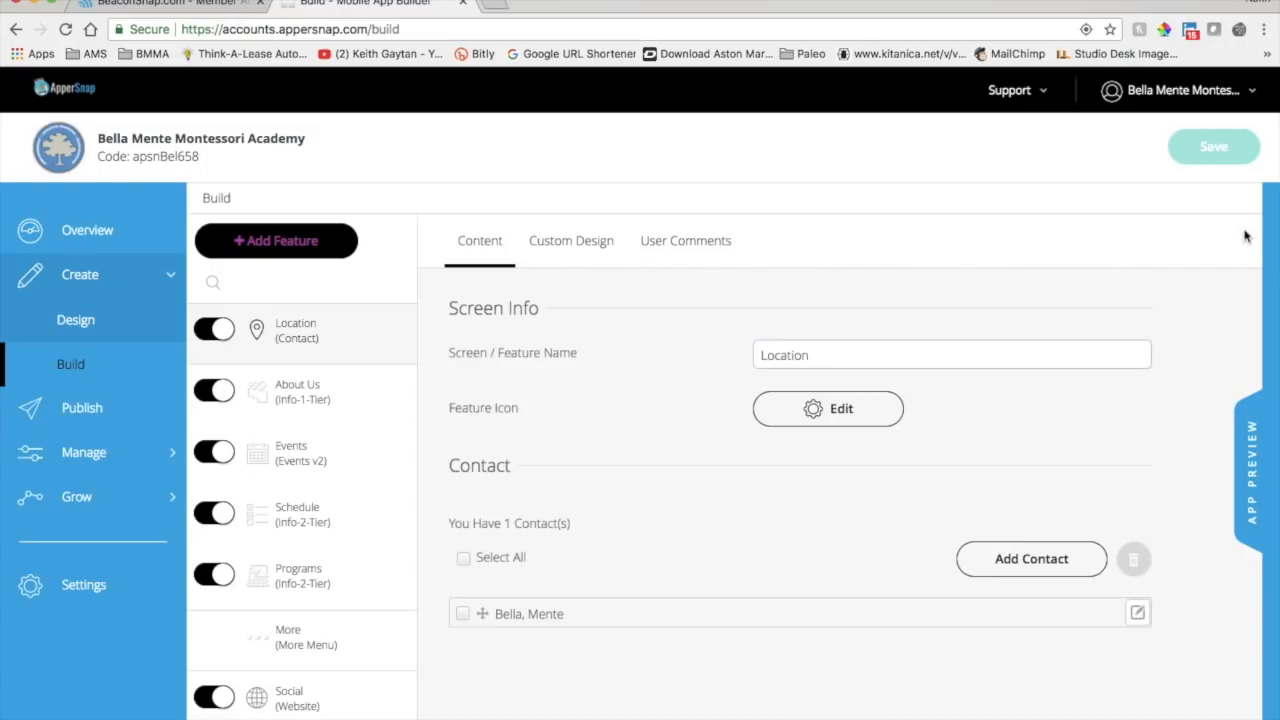
Inspect the updated contact's header and description in the app preview, and test its Directions link.
left_click(1252, 490)
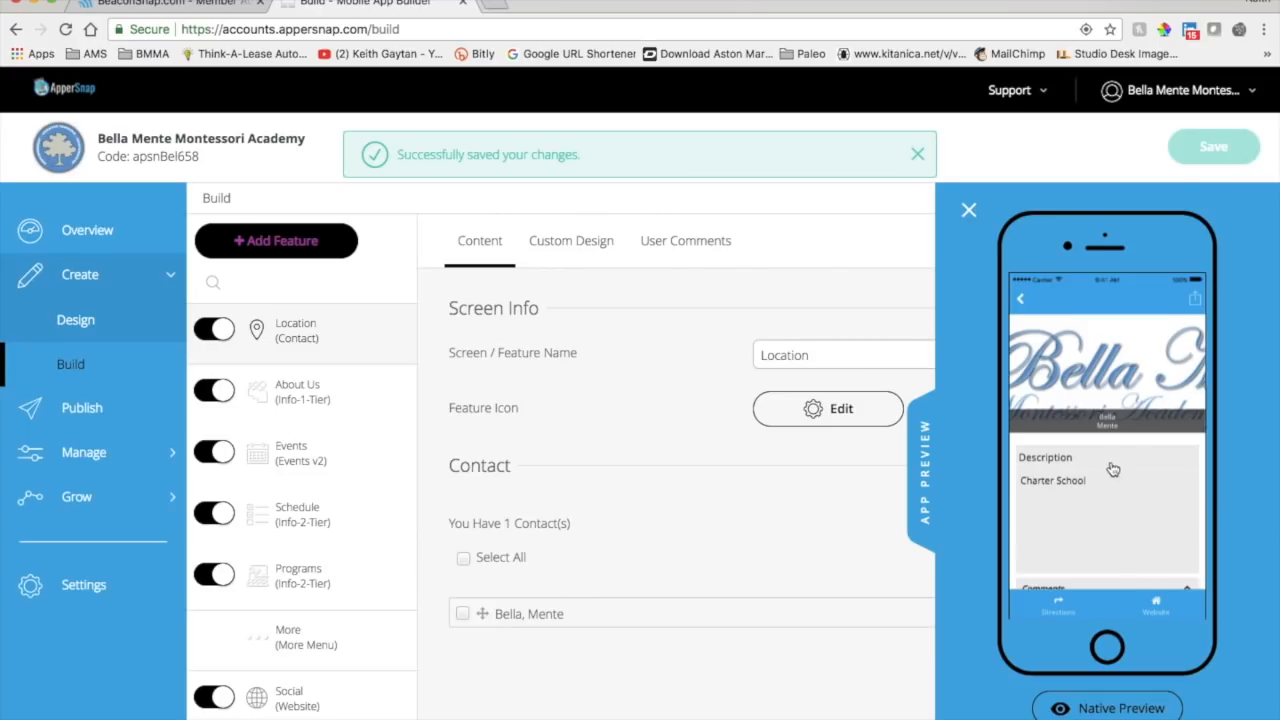
left_click_drag(1126, 504, 1111, 297)
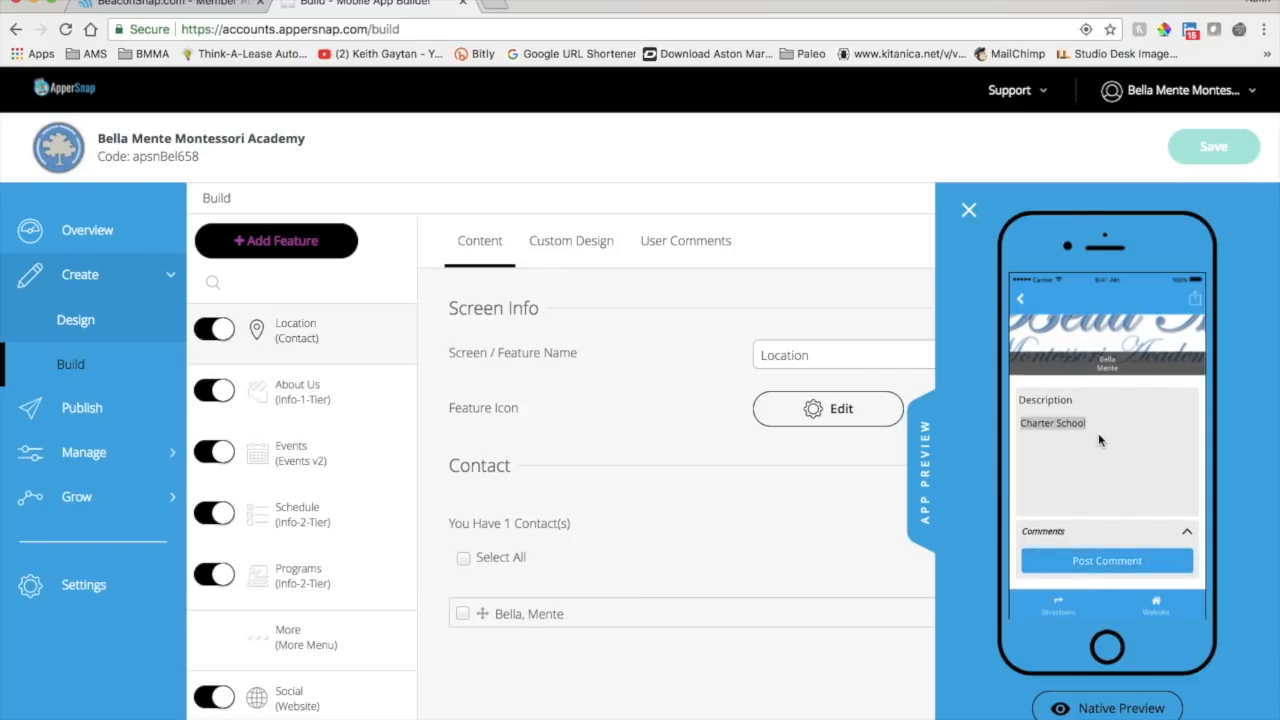
left_click_drag(1104, 363, 1100, 486)
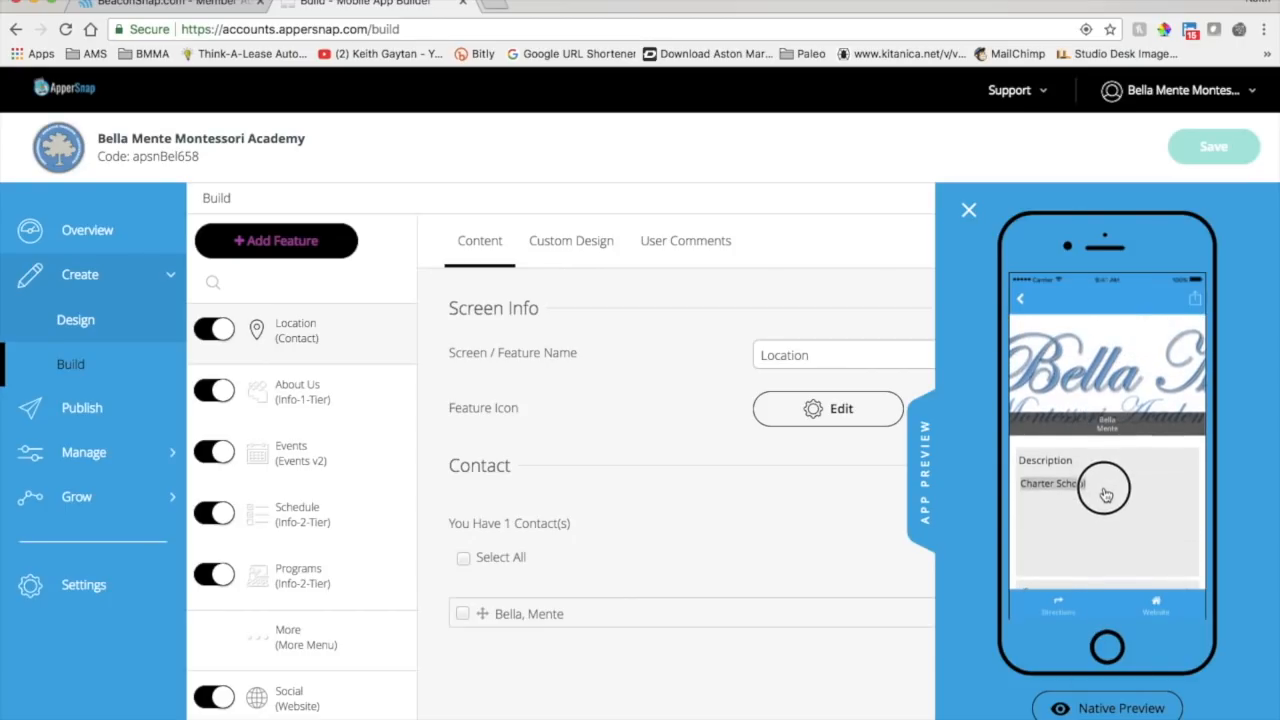
left_click(1054, 604)
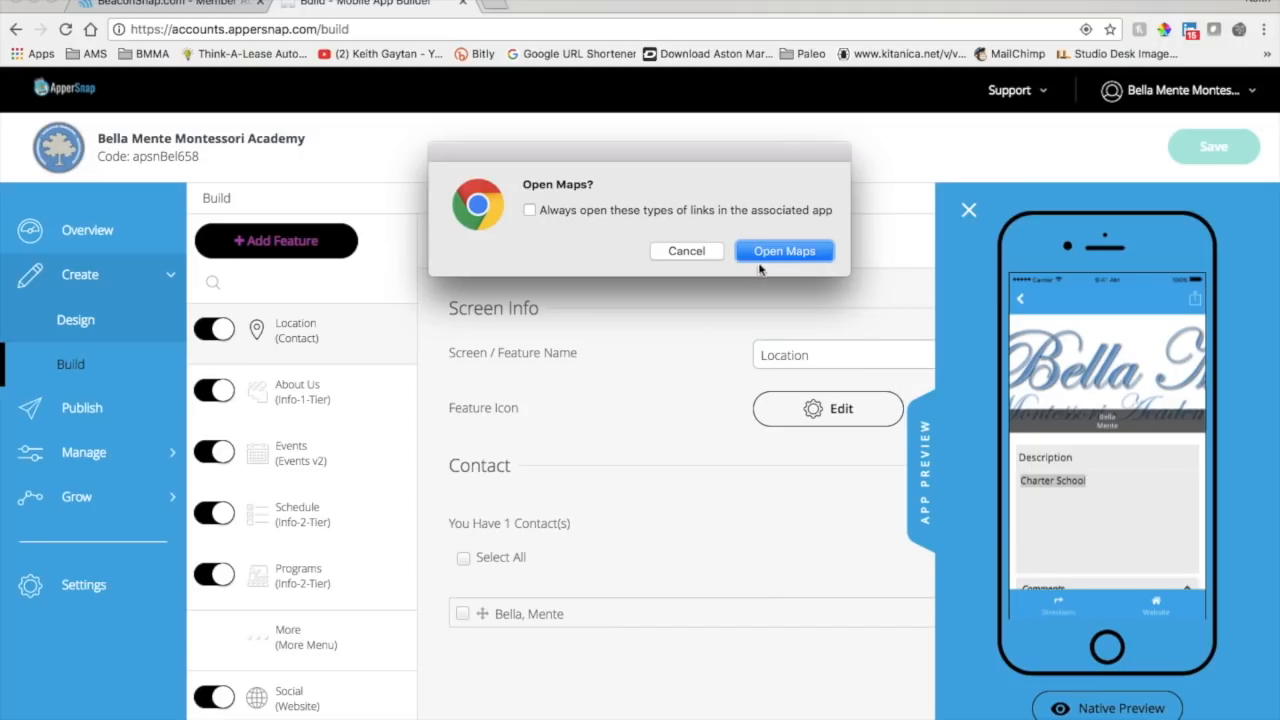
Decline opening the Maps link, return the app preview to its home screen and close the preview.
left_click(686, 252)
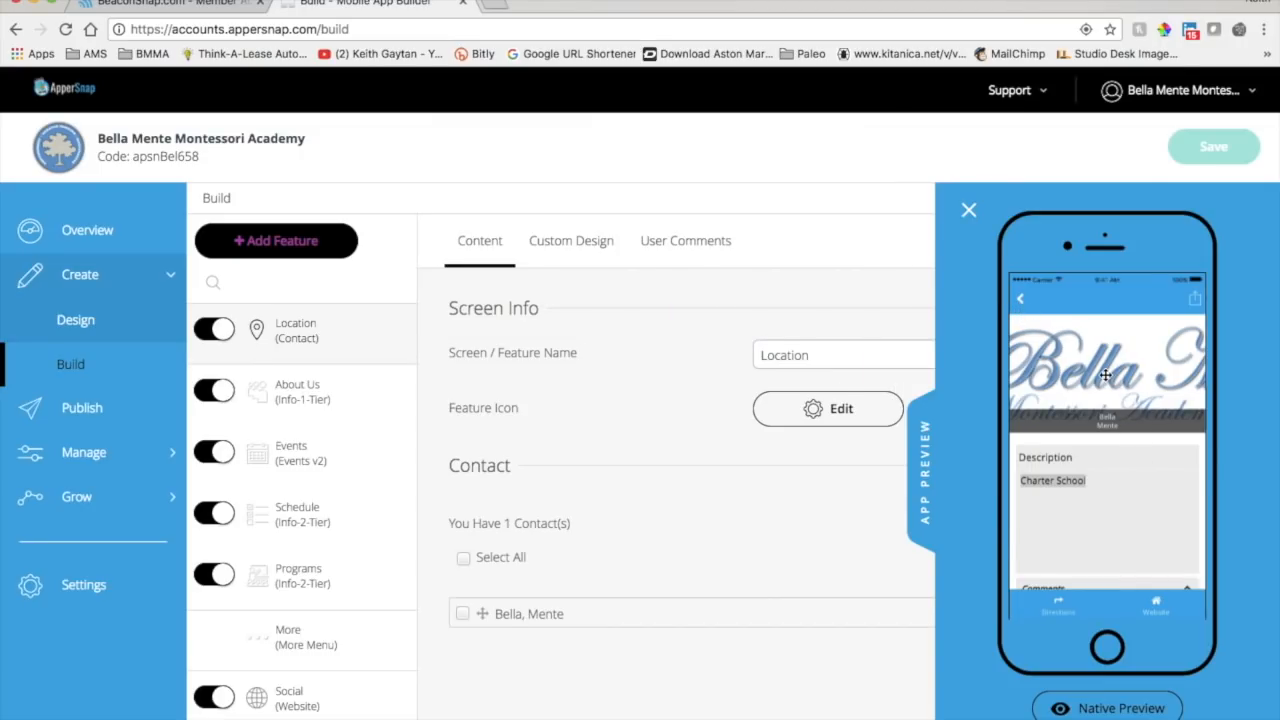
left_click(1018, 302)
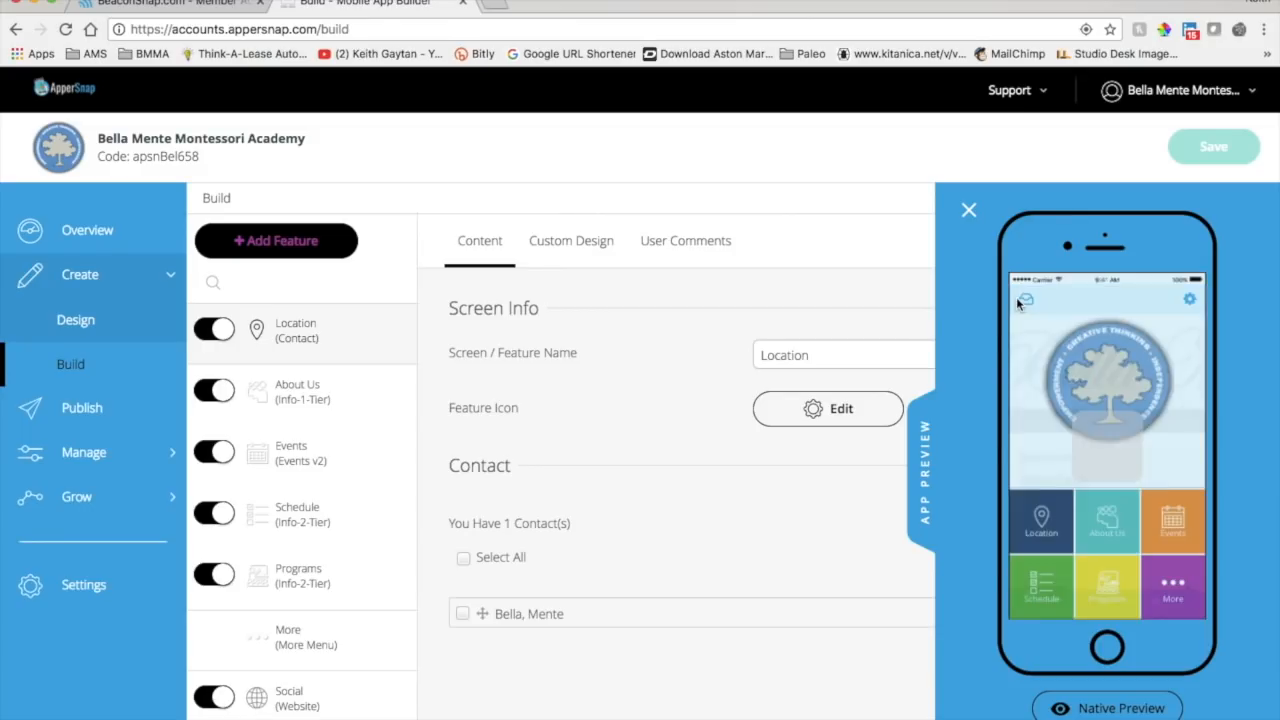
left_click(941, 515)
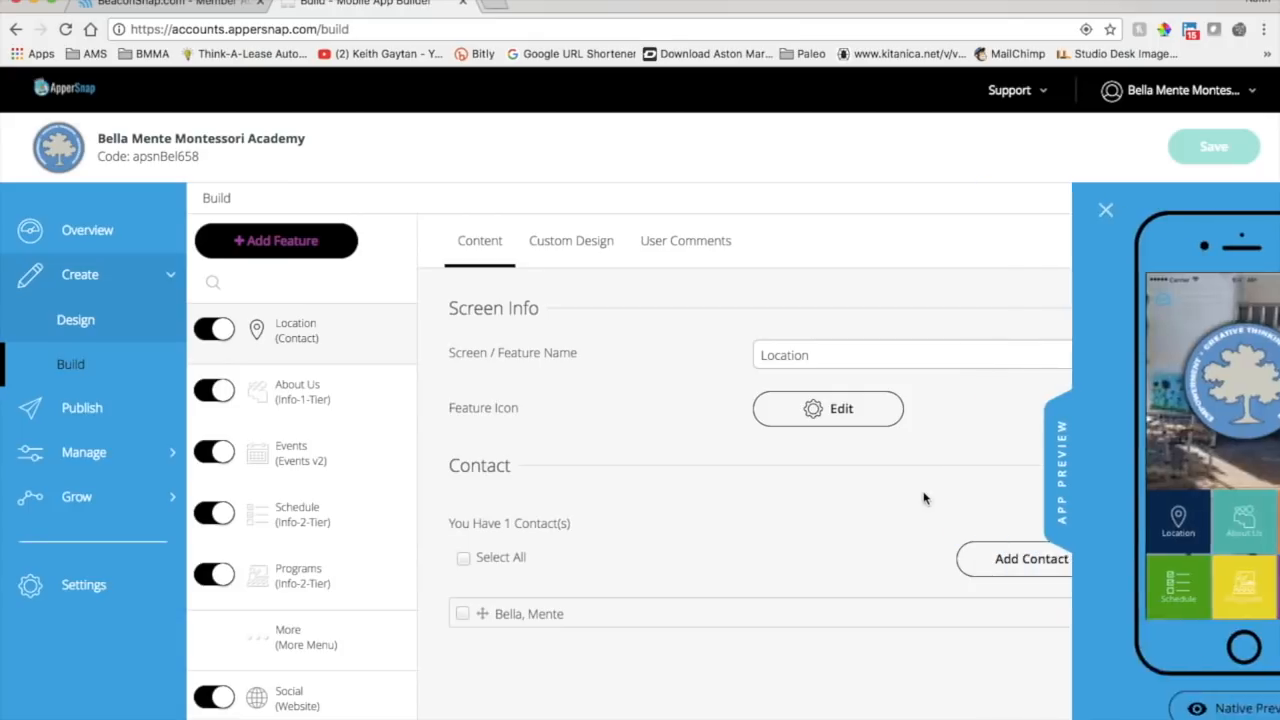
left_click(1139, 615)
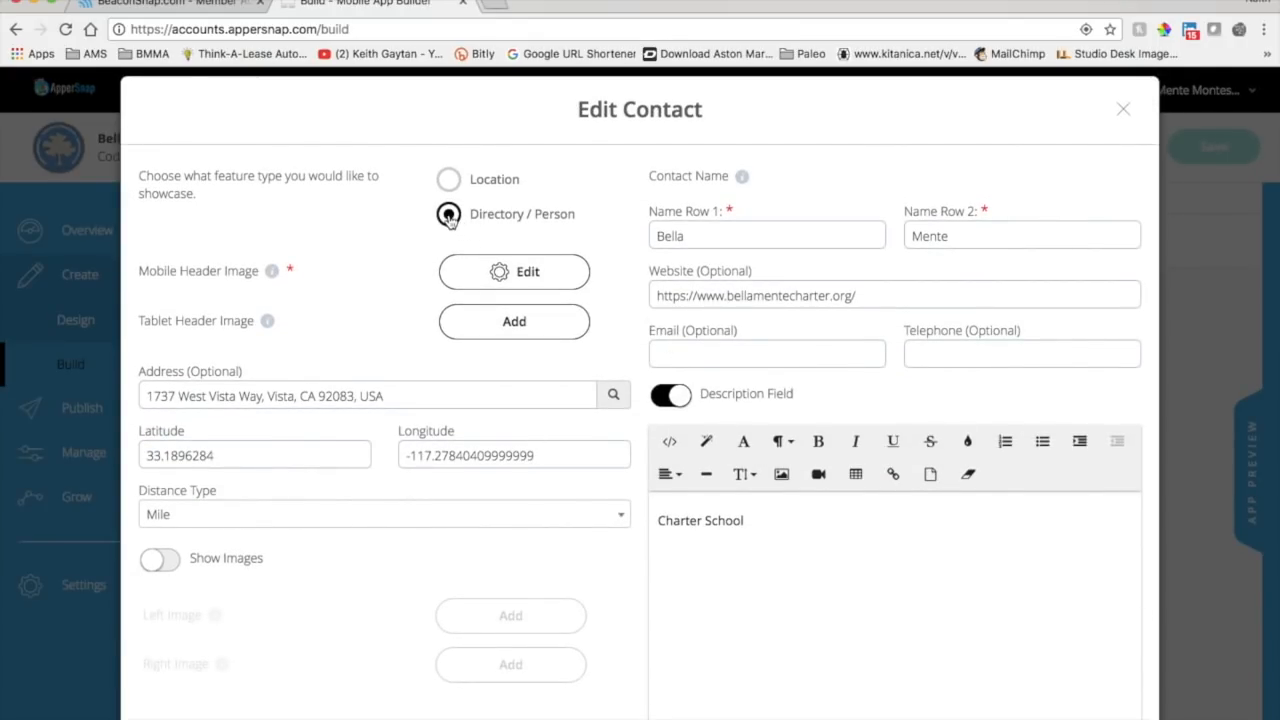
left_click(448, 180)
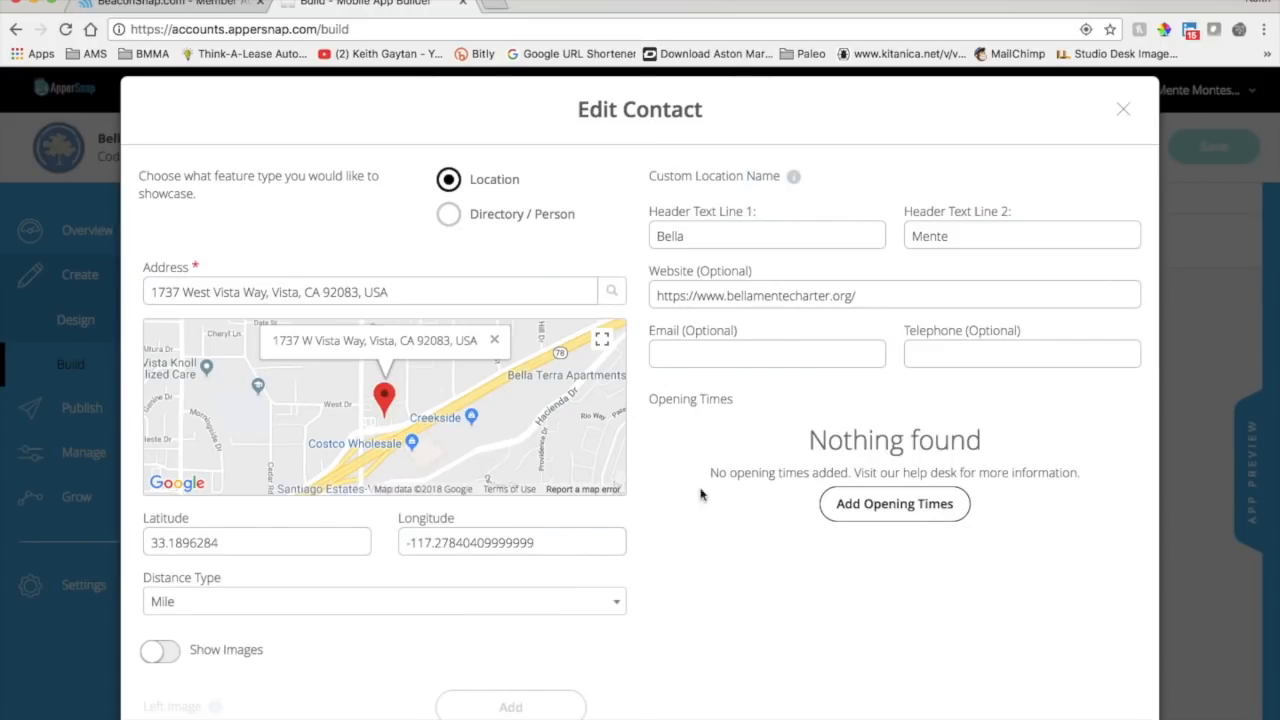
left_click(1125, 112)
View the Location feature's screen in the app preview, return to the home screen and close the preview.
left_click_drag(1248, 400, 932, 492)
left_click(1250, 435)
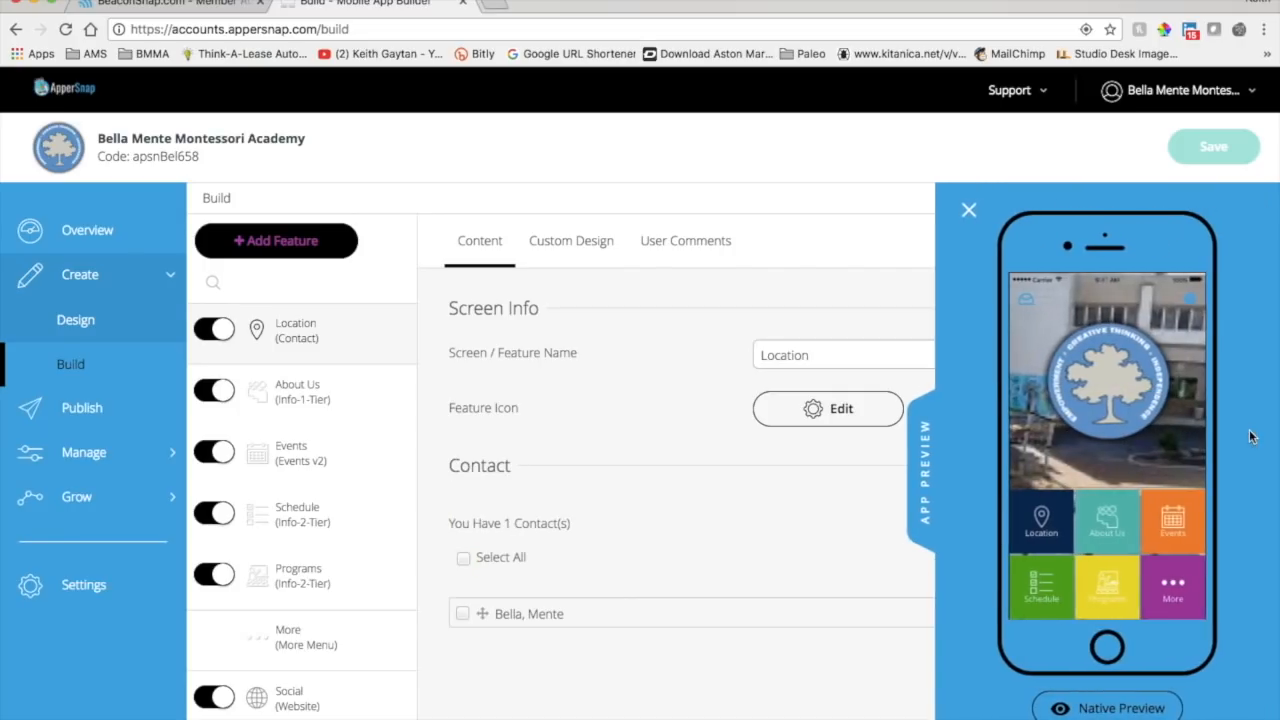
left_click(1035, 524)
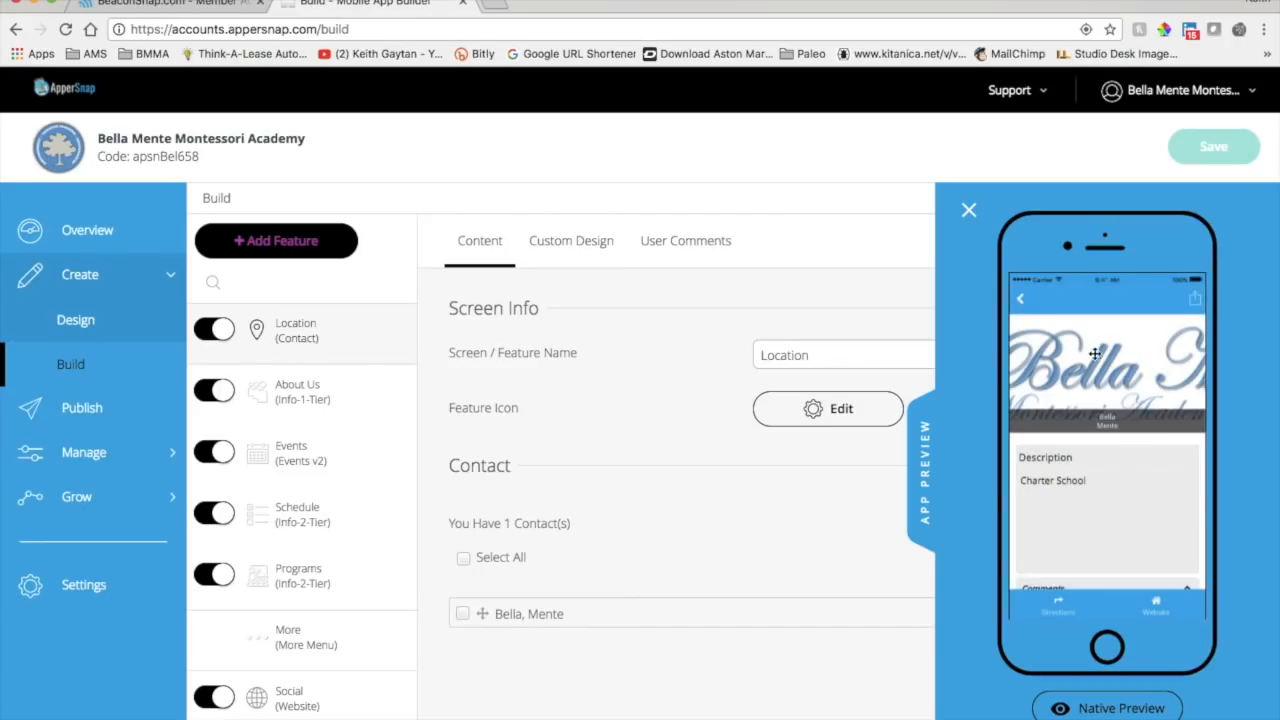
left_click(1022, 301)
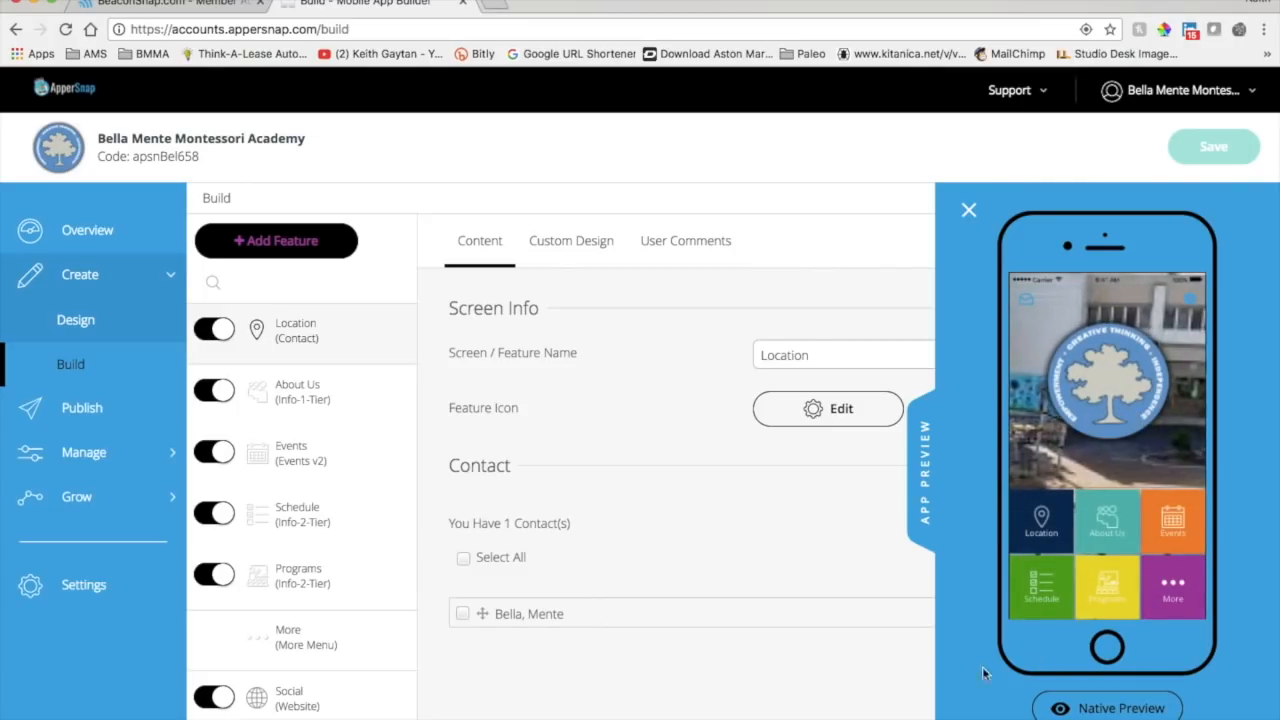
left_click(924, 503)
Change the Bella Mente contact's feature type to Location, then save the contact and the Location feature.
left_click(1138, 614)
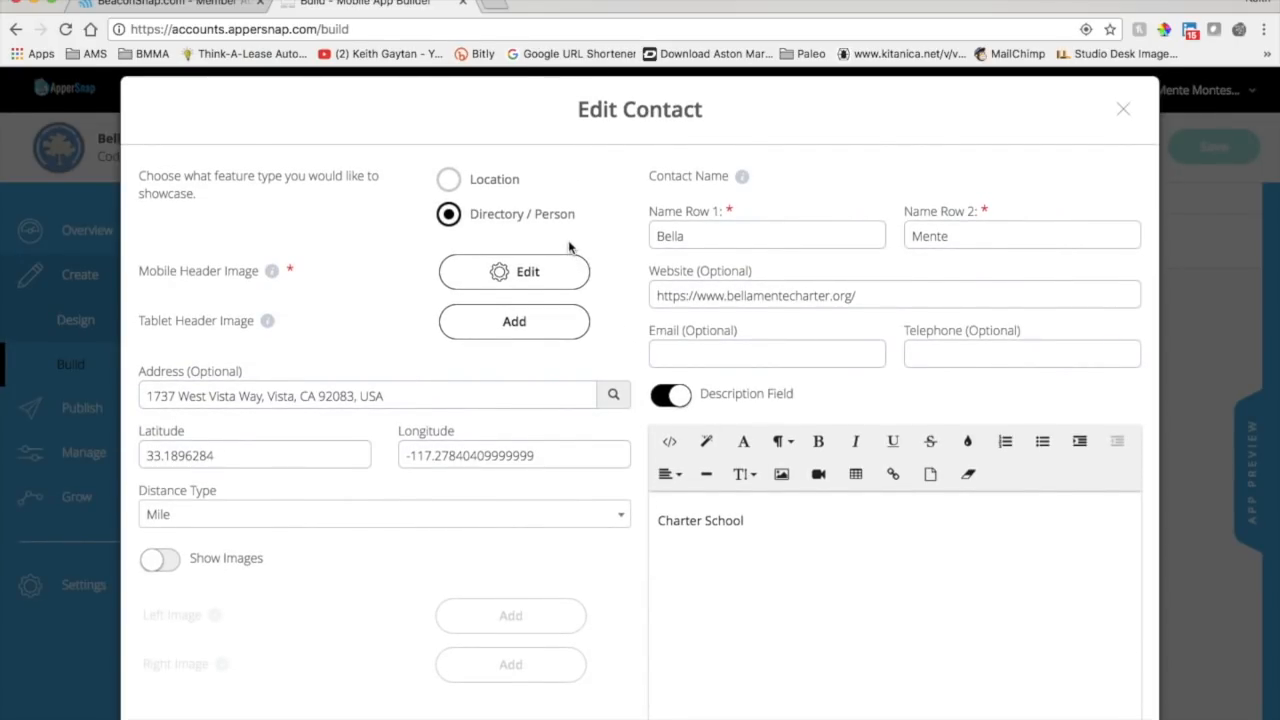
left_click(450, 182)
scroll(730, 586, "down", 3)
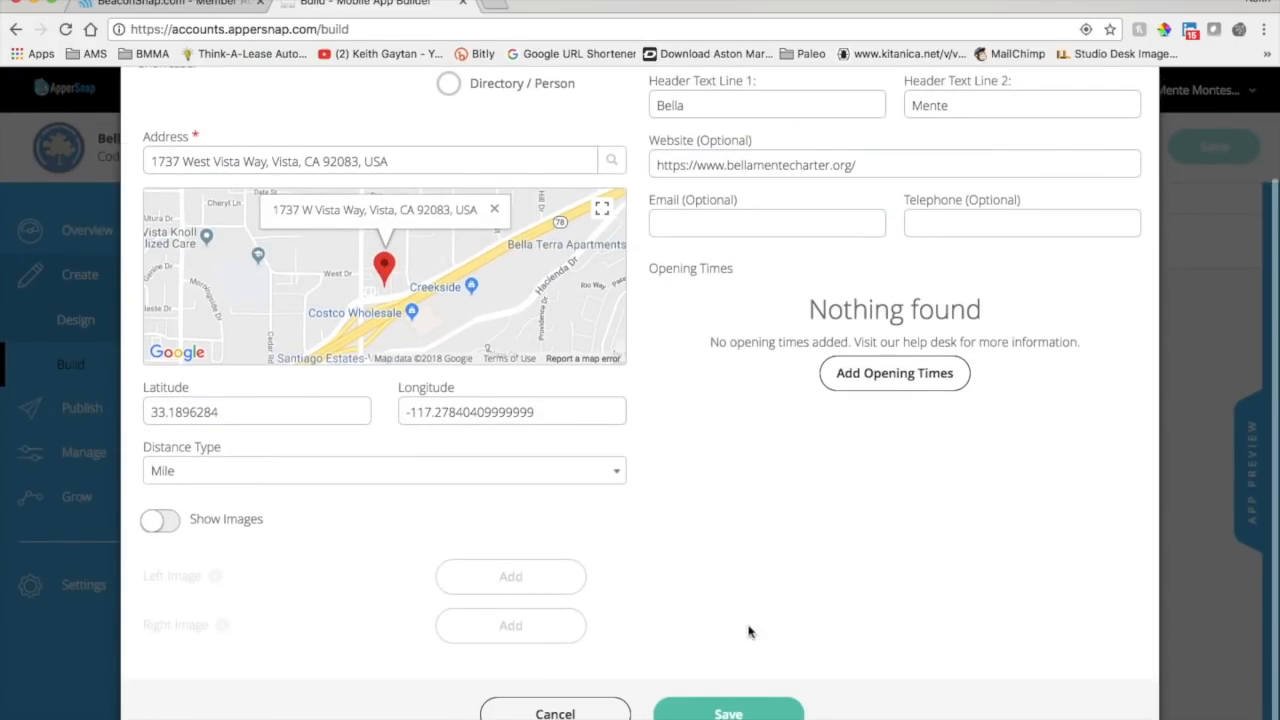
left_click(741, 711)
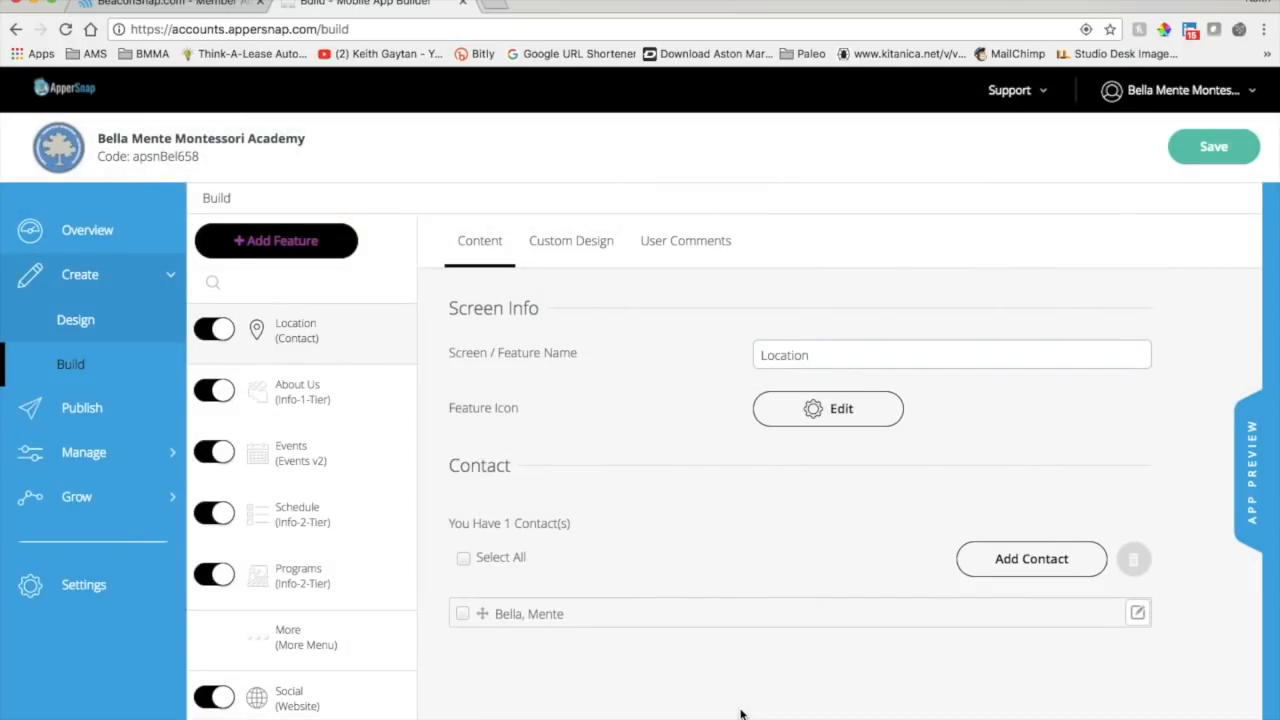
left_click(1215, 148)
Check the Location screen in the app preview, and view the feature types offered for a new contact.
left_click(1250, 474)
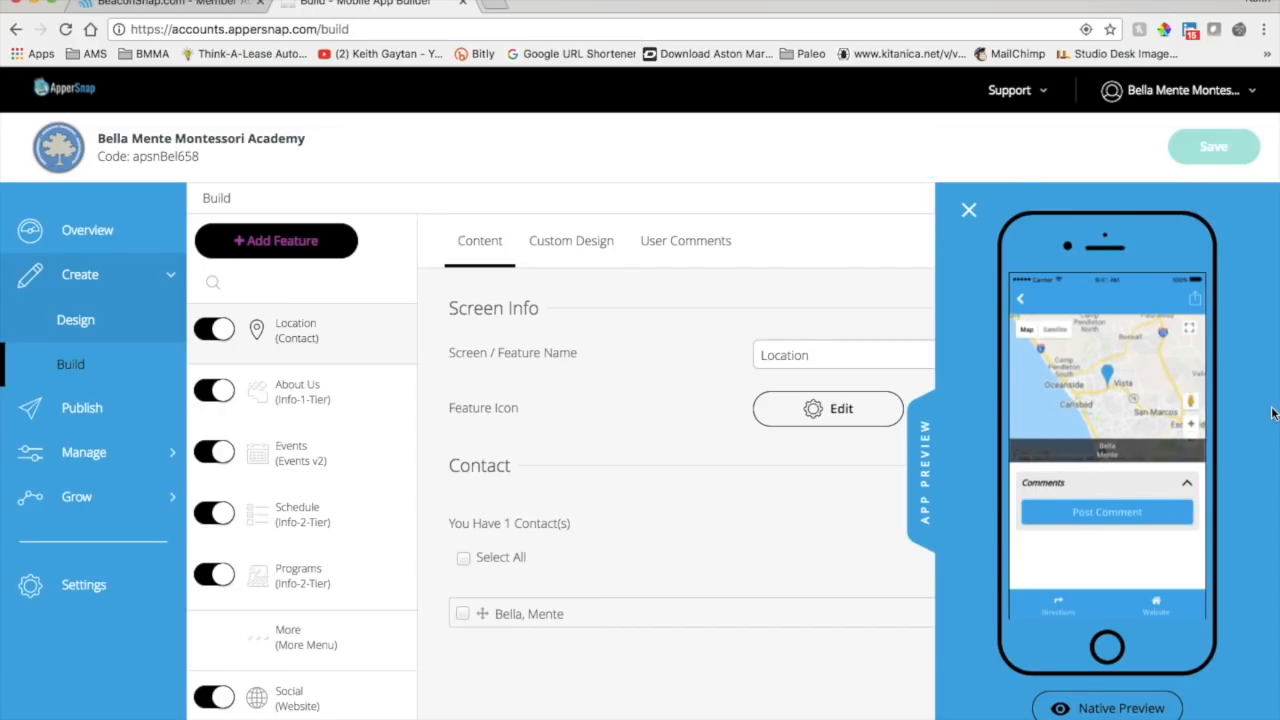
left_click(1021, 301)
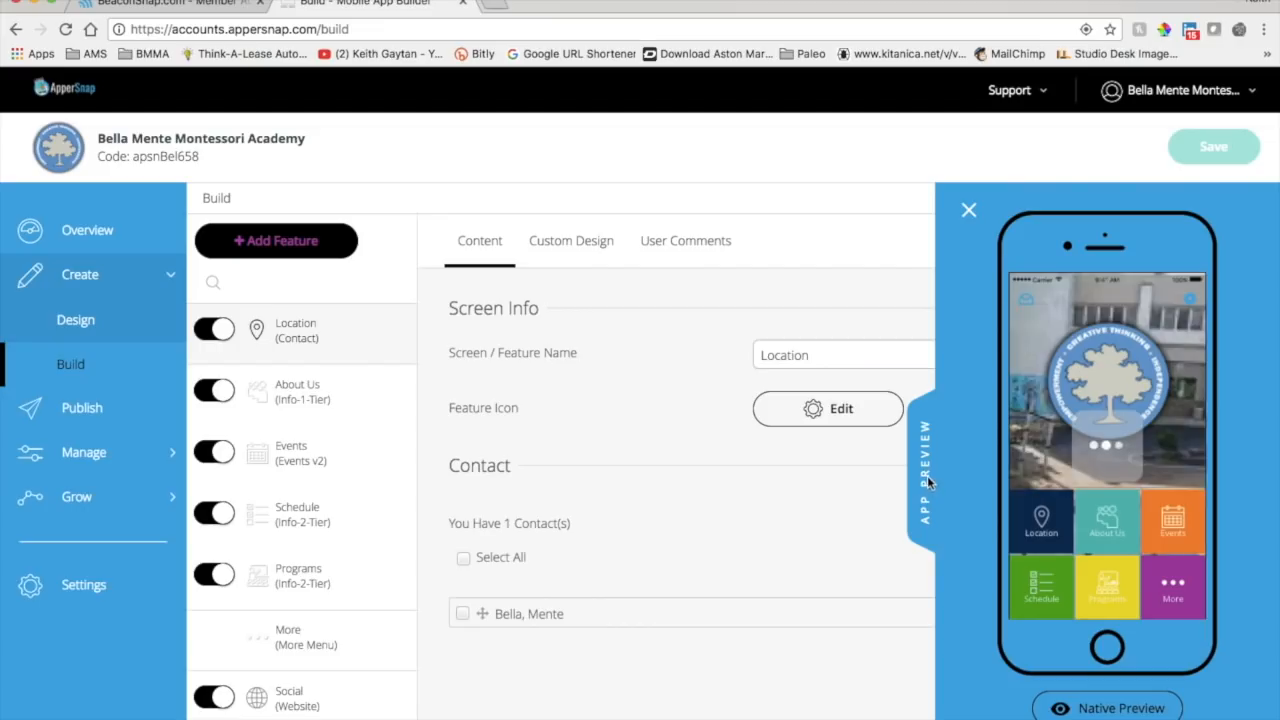
left_click(926, 477)
left_click(1022, 562)
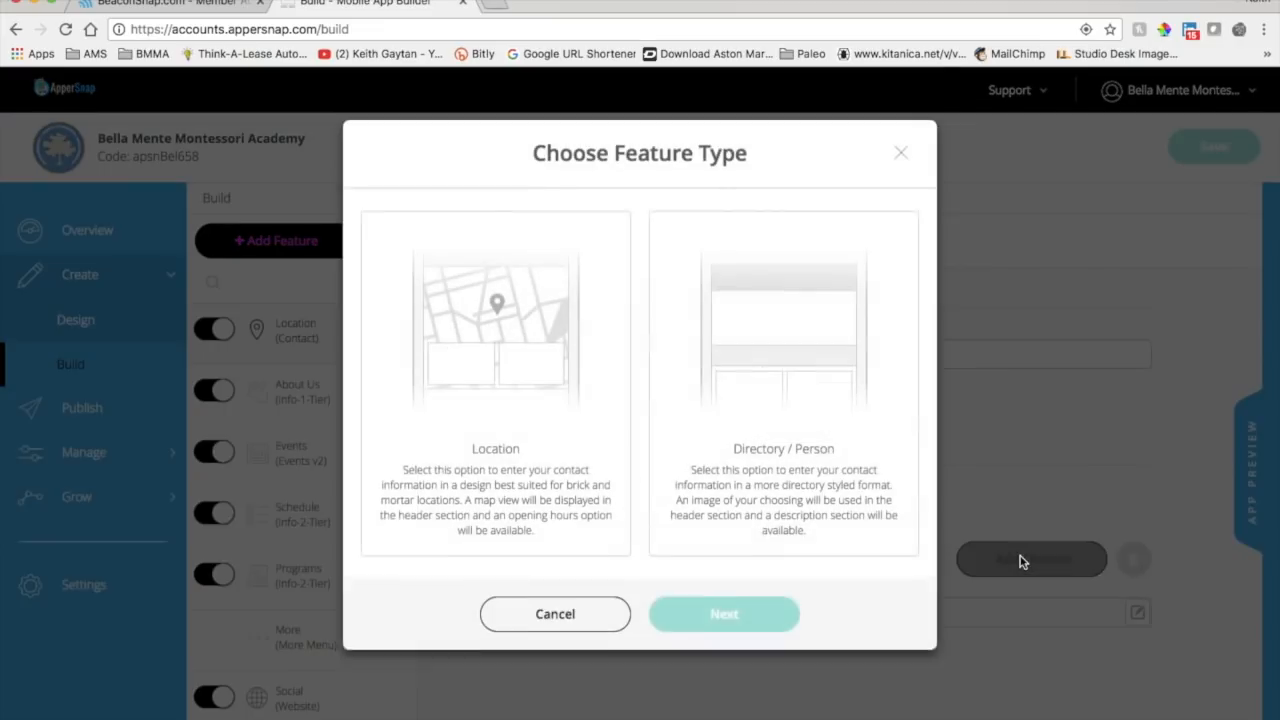
left_click(766, 445)
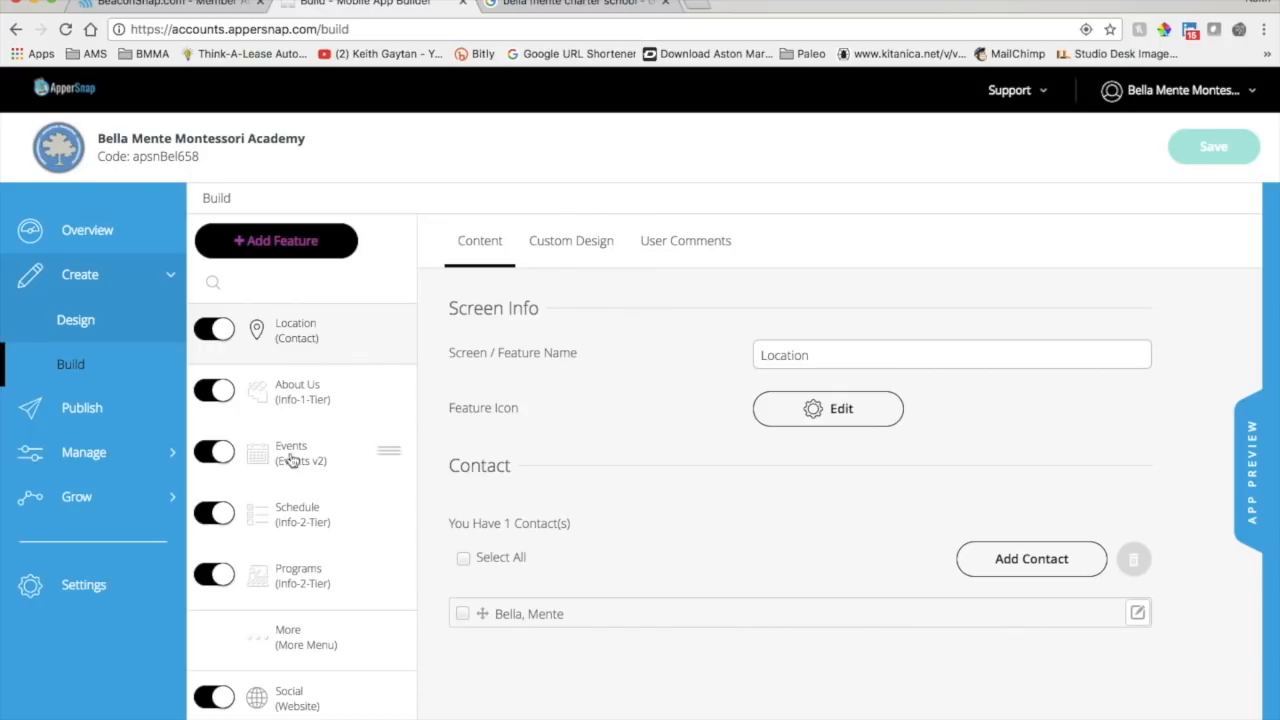
Open the About Us feature, check its screen in the app preview and review its header settings and description.
left_click(296, 395)
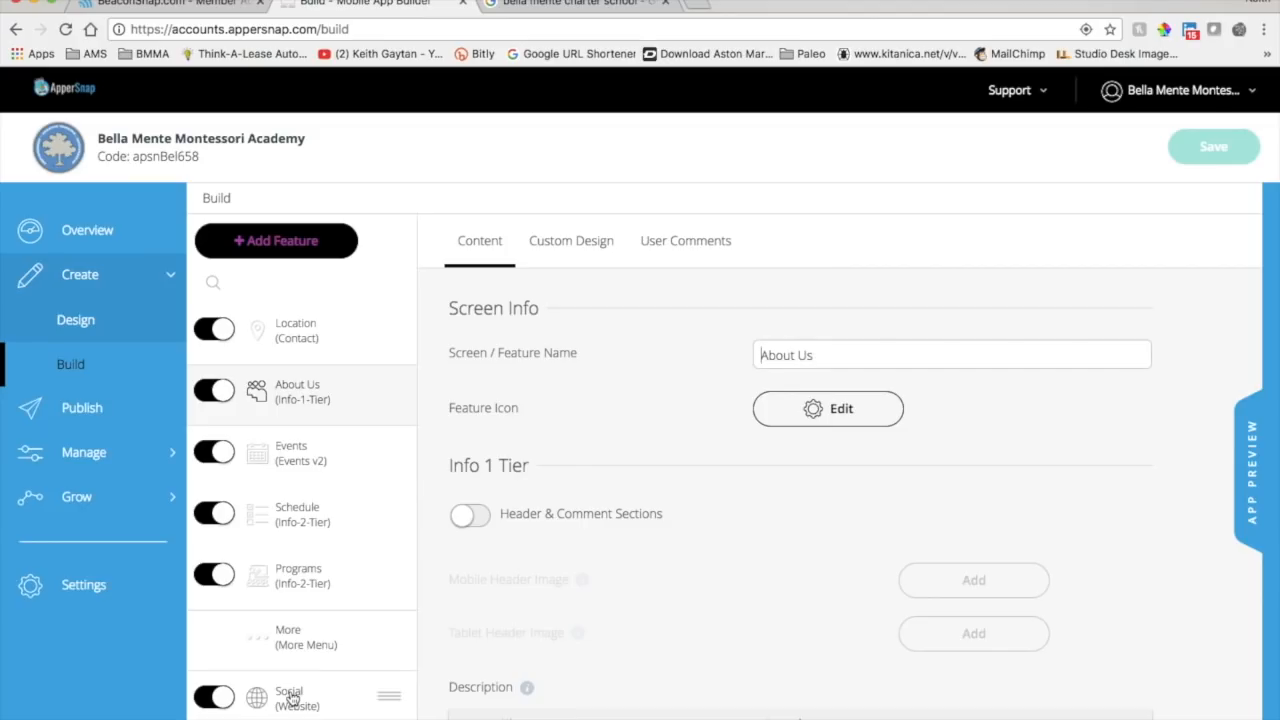
left_click(1254, 497)
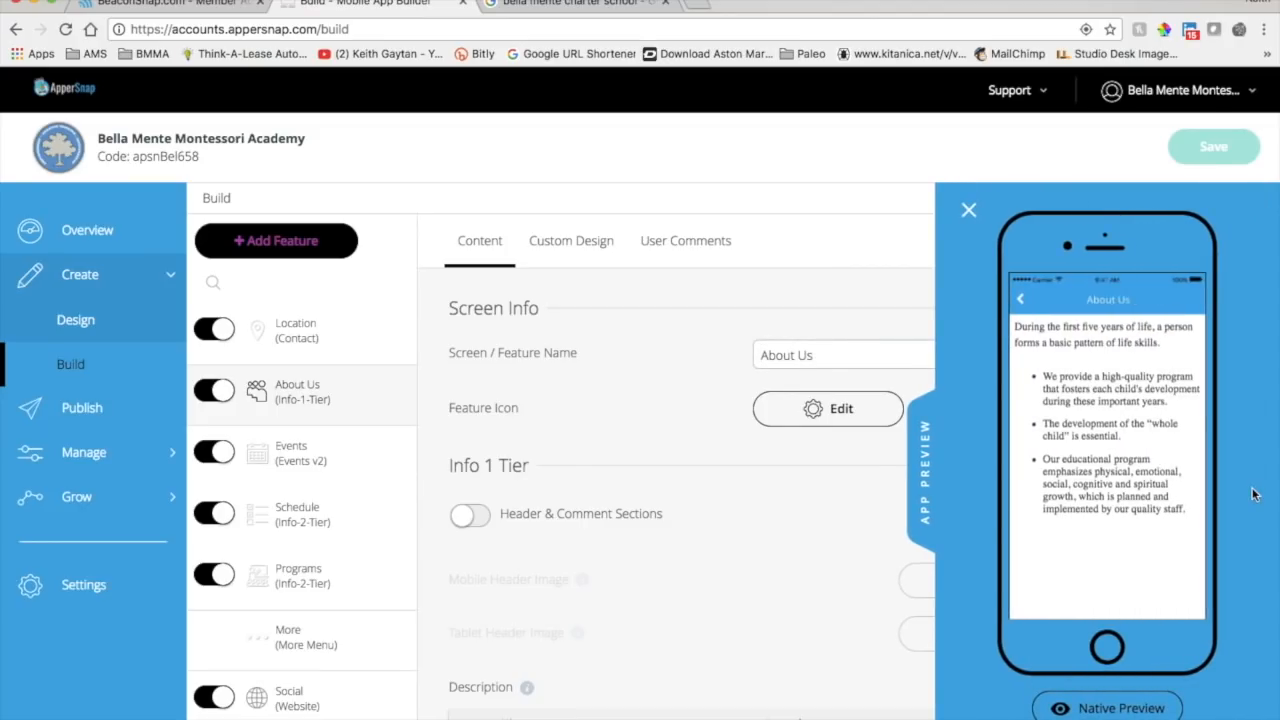
left_click(1021, 304)
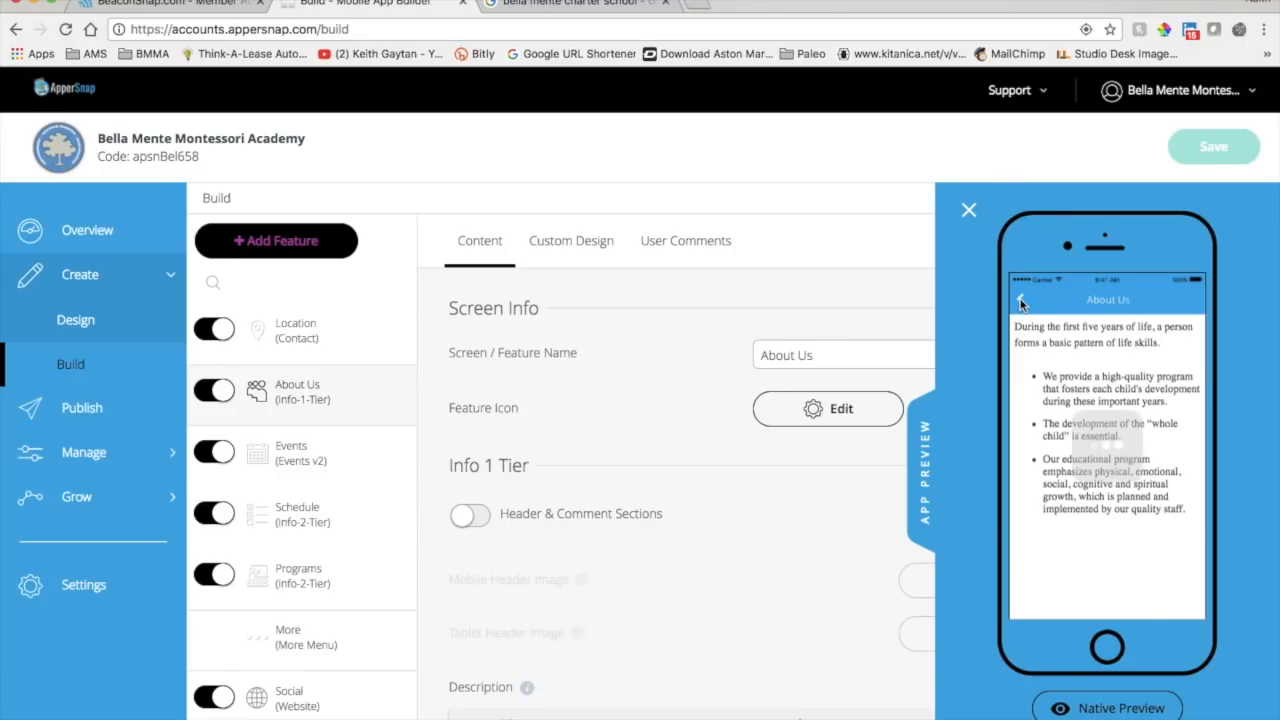
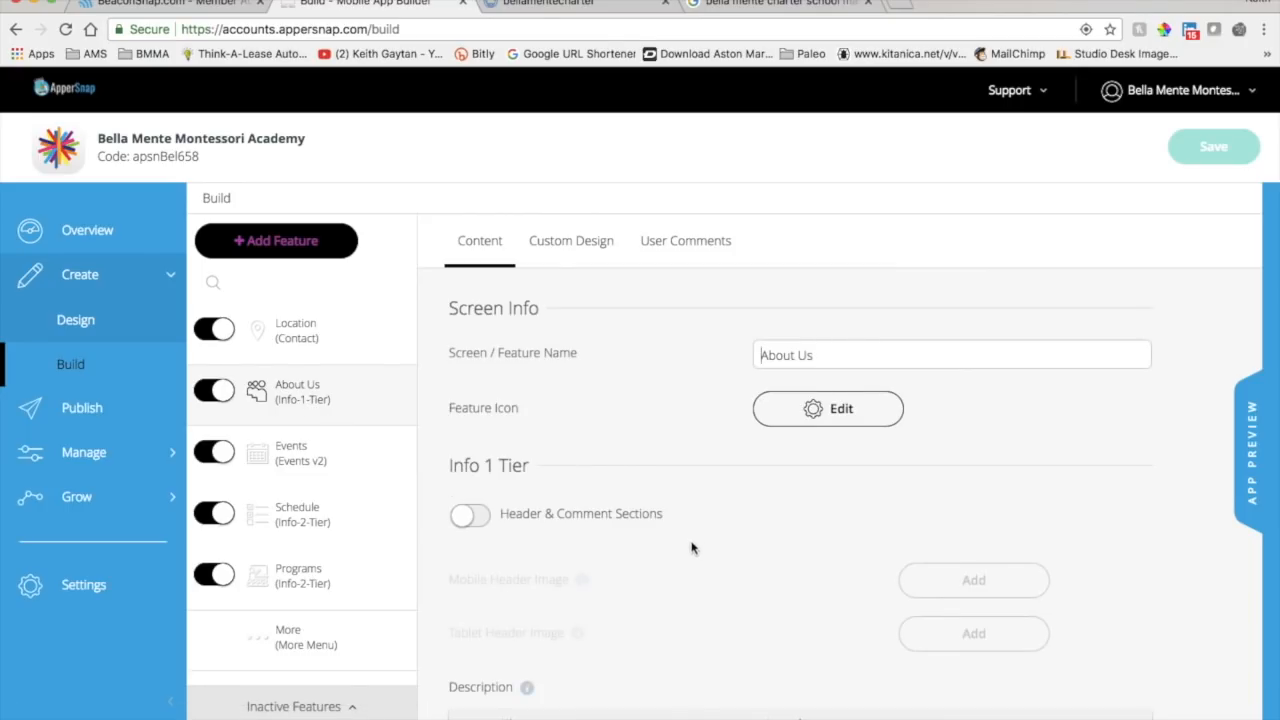
scroll(767, 514, "down", 8)
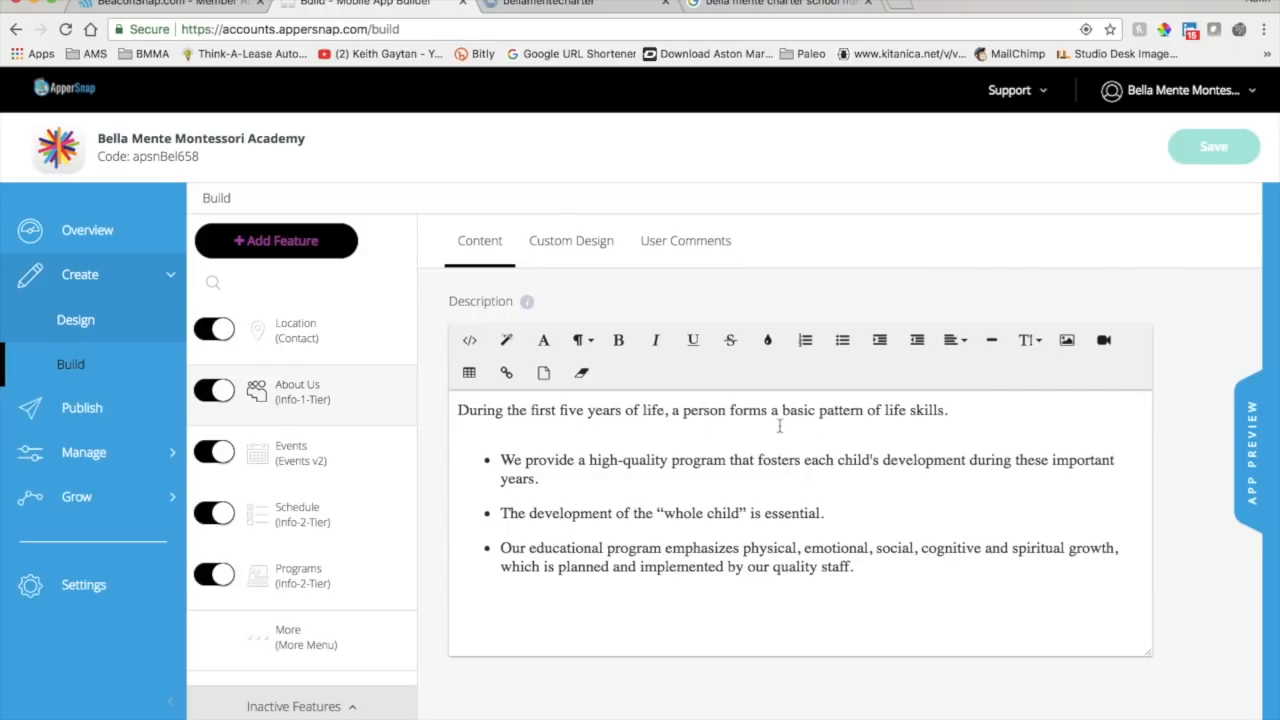
scroll(824, 522, "up", 8)
scroll(825, 526, "down", 3)
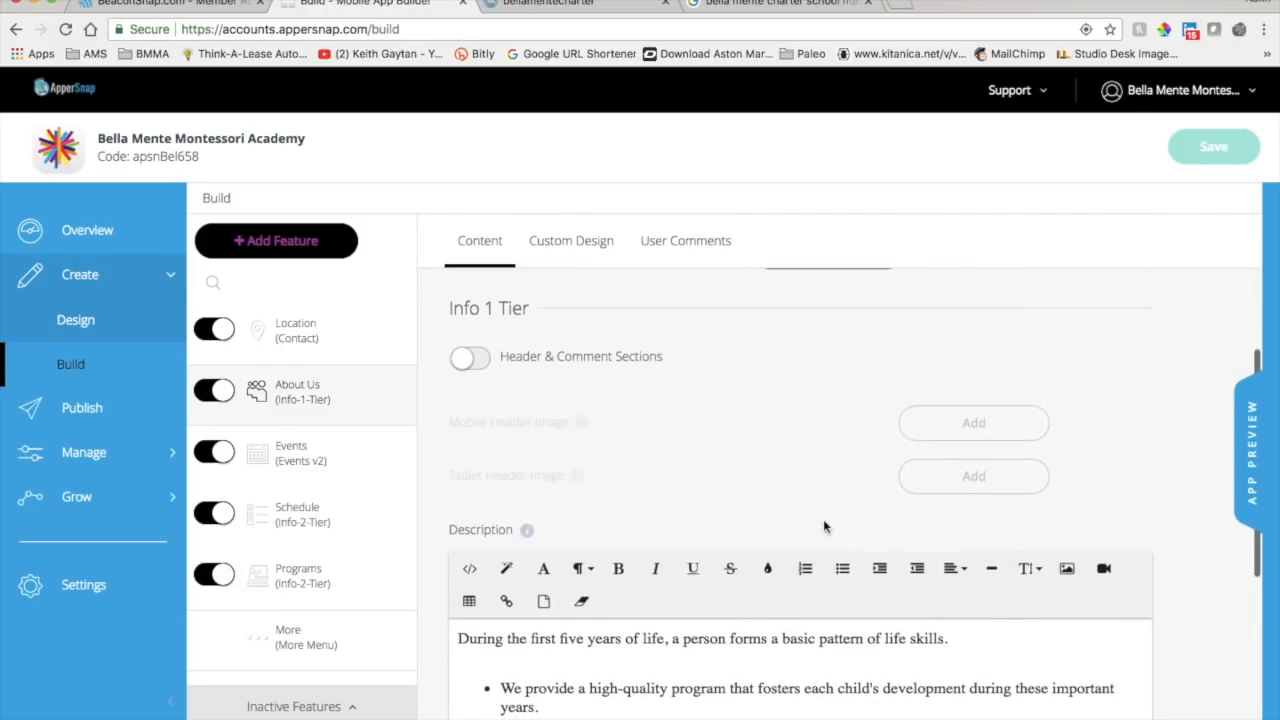
Open the Events feature and review its settings, recurring event templates, and upcoming and past events.
left_click(285, 456)
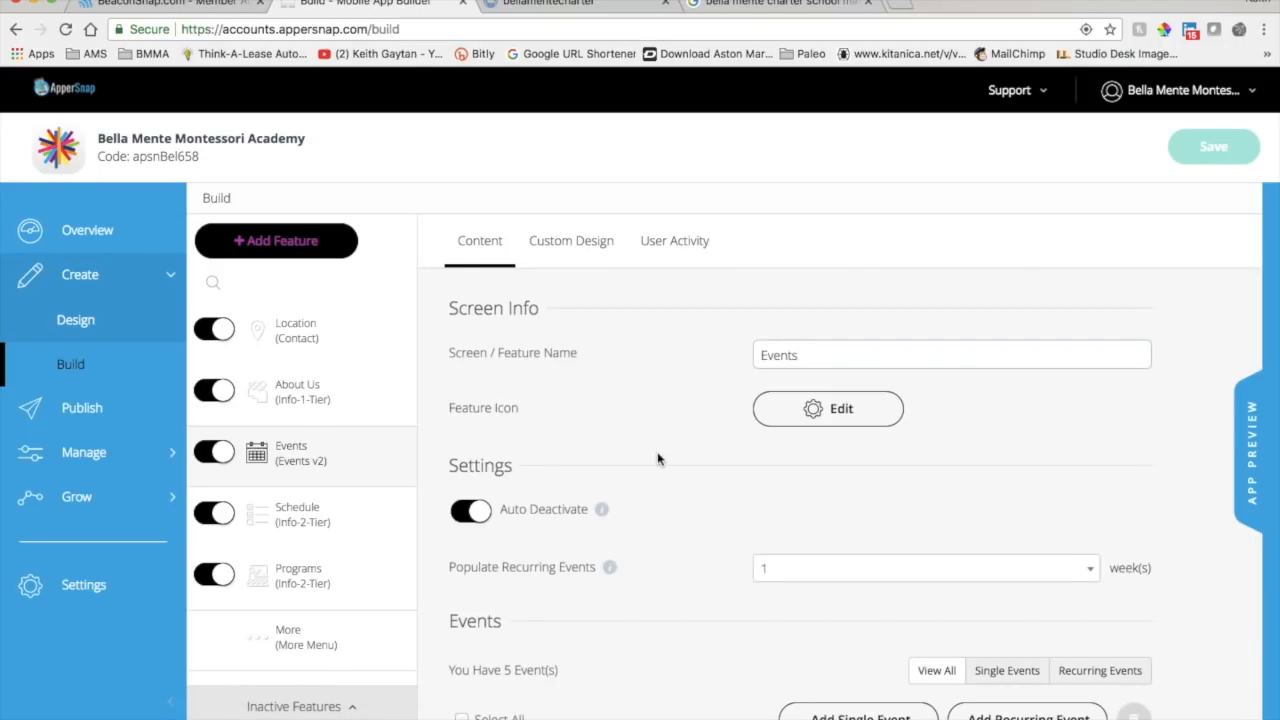
scroll(658, 458, "down", 3)
scroll(658, 458, "down", 5)
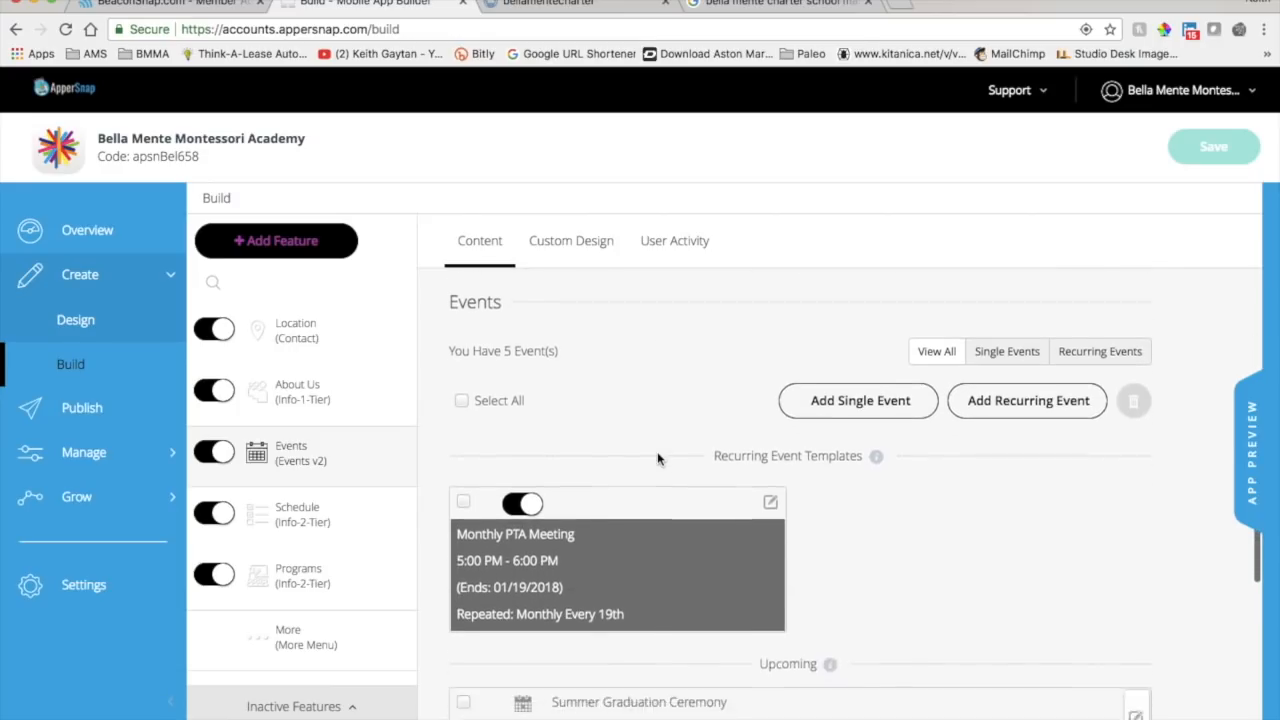
scroll(657, 458, "down", 5)
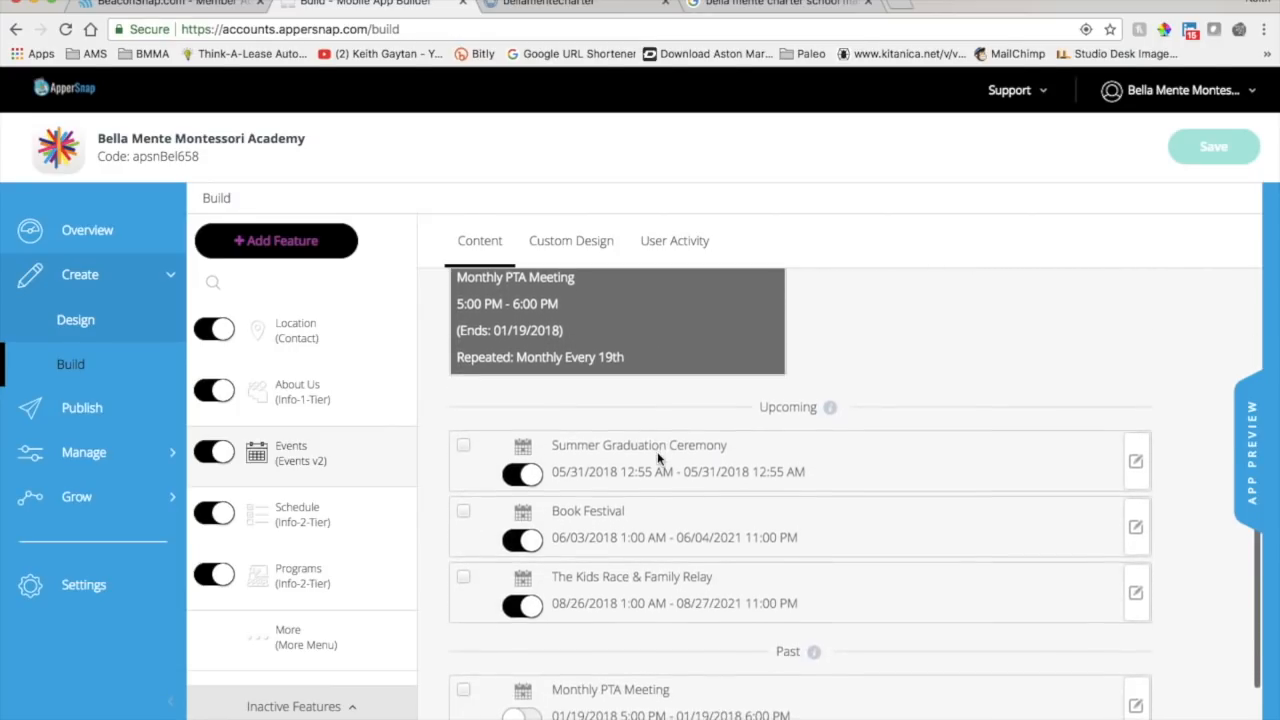
scroll(658, 458, "down", 1)
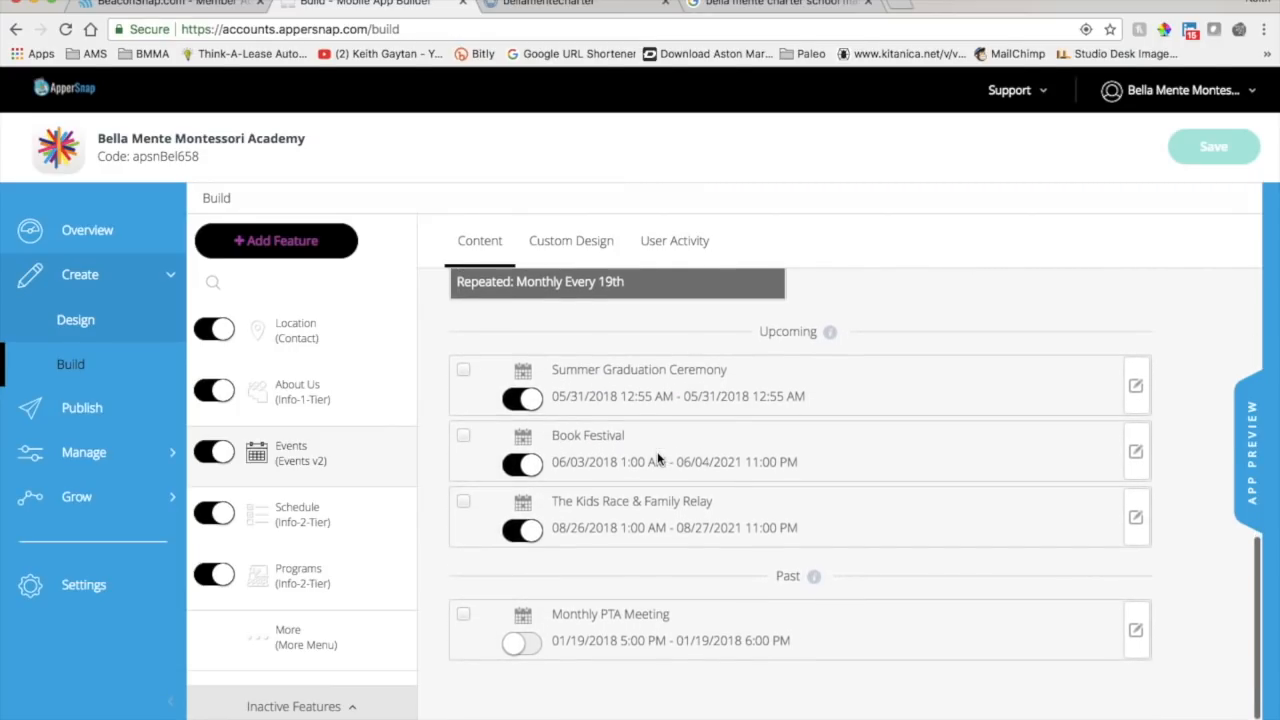
scroll(673, 492, "up", 10)
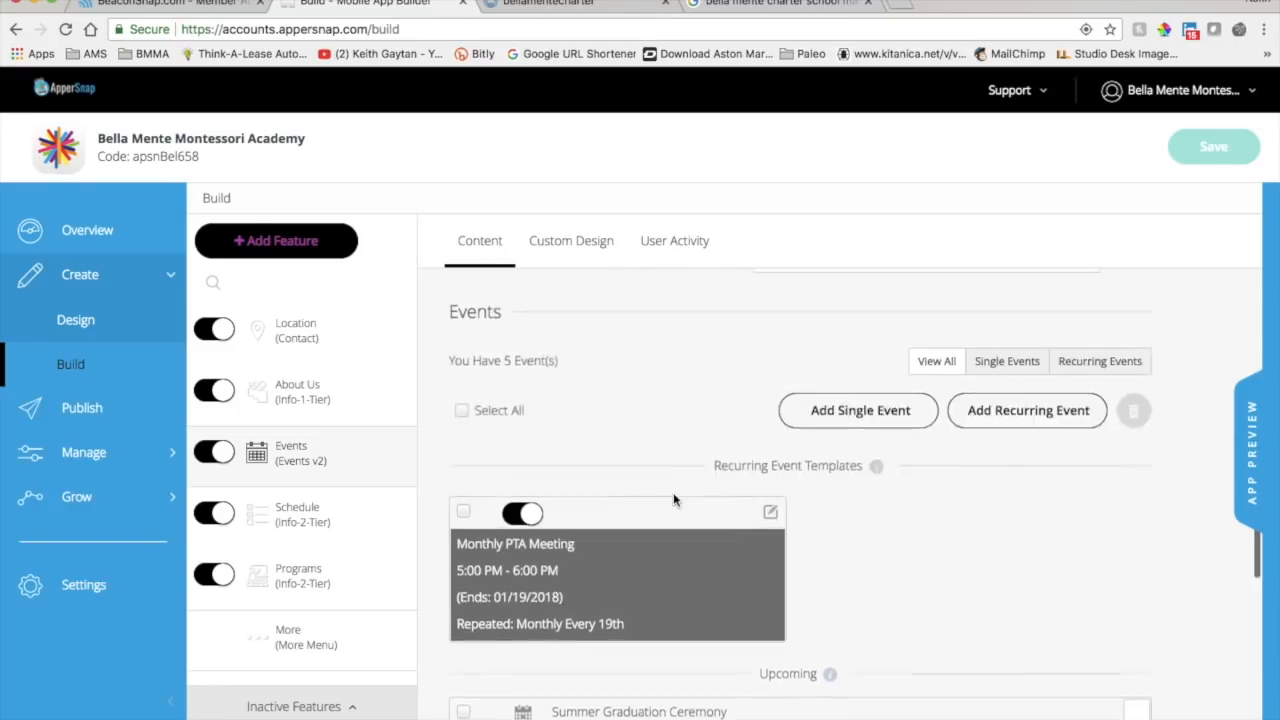
Review the items listed in the Schedule feature and in the Programs feature.
left_click(299, 524)
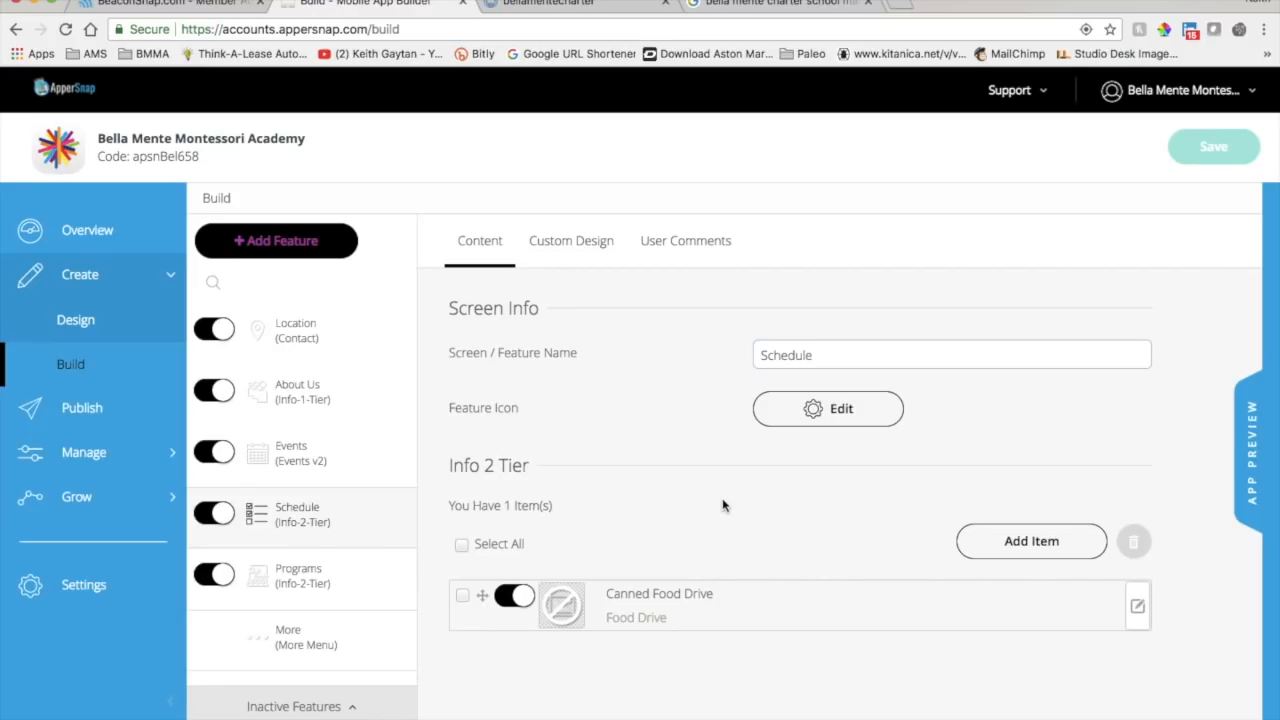
left_click(290, 584)
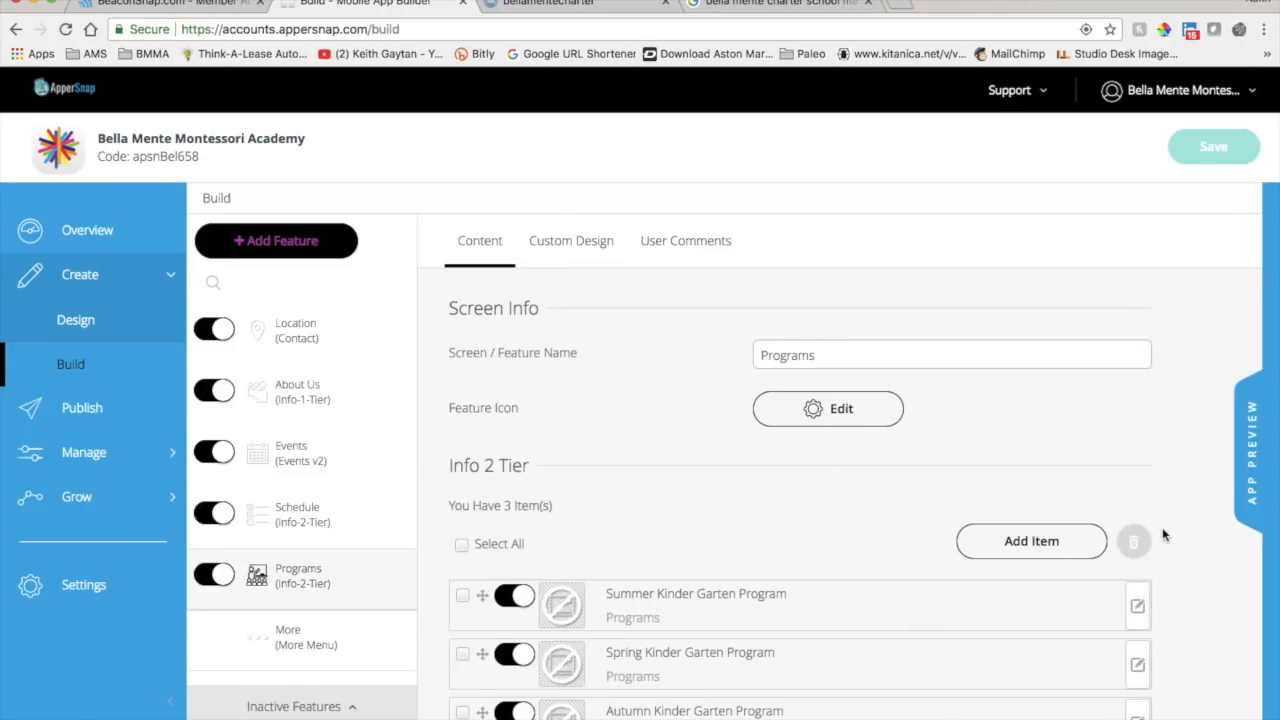
scroll(1162, 527, "down", 2)
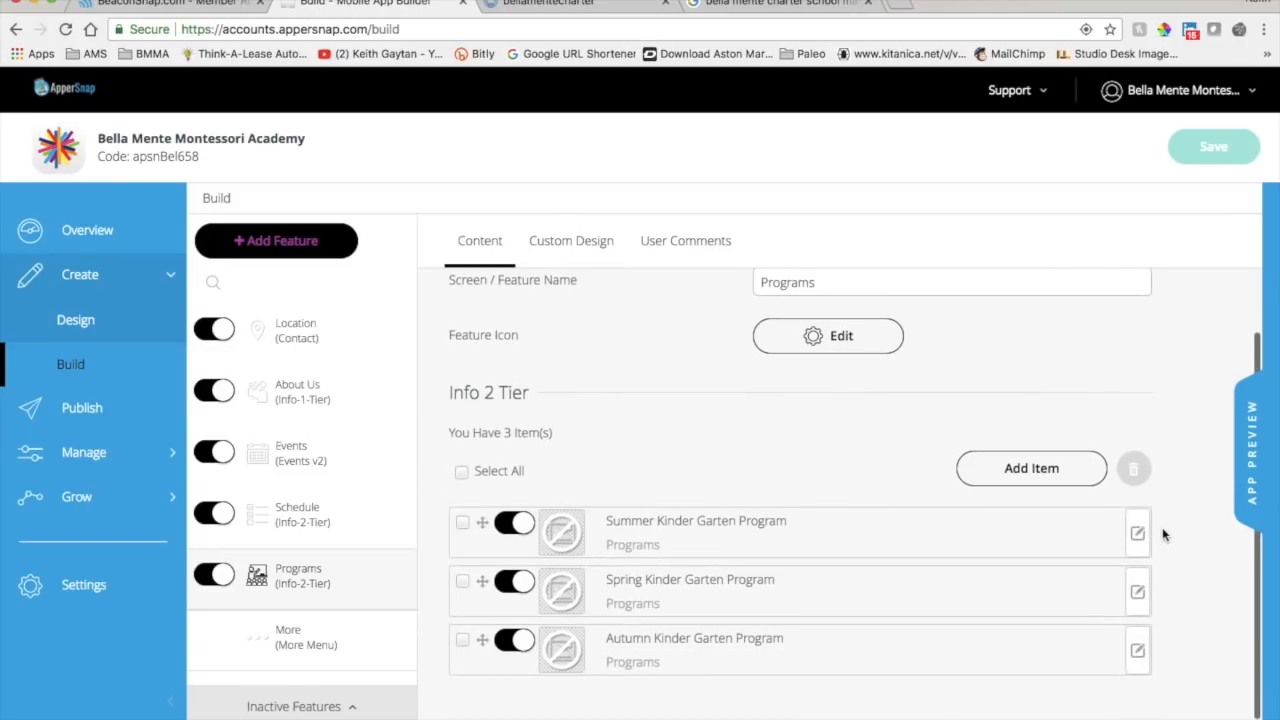
Open the More menu feature, and review the website views set up in the Social feature.
left_click(360, 634)
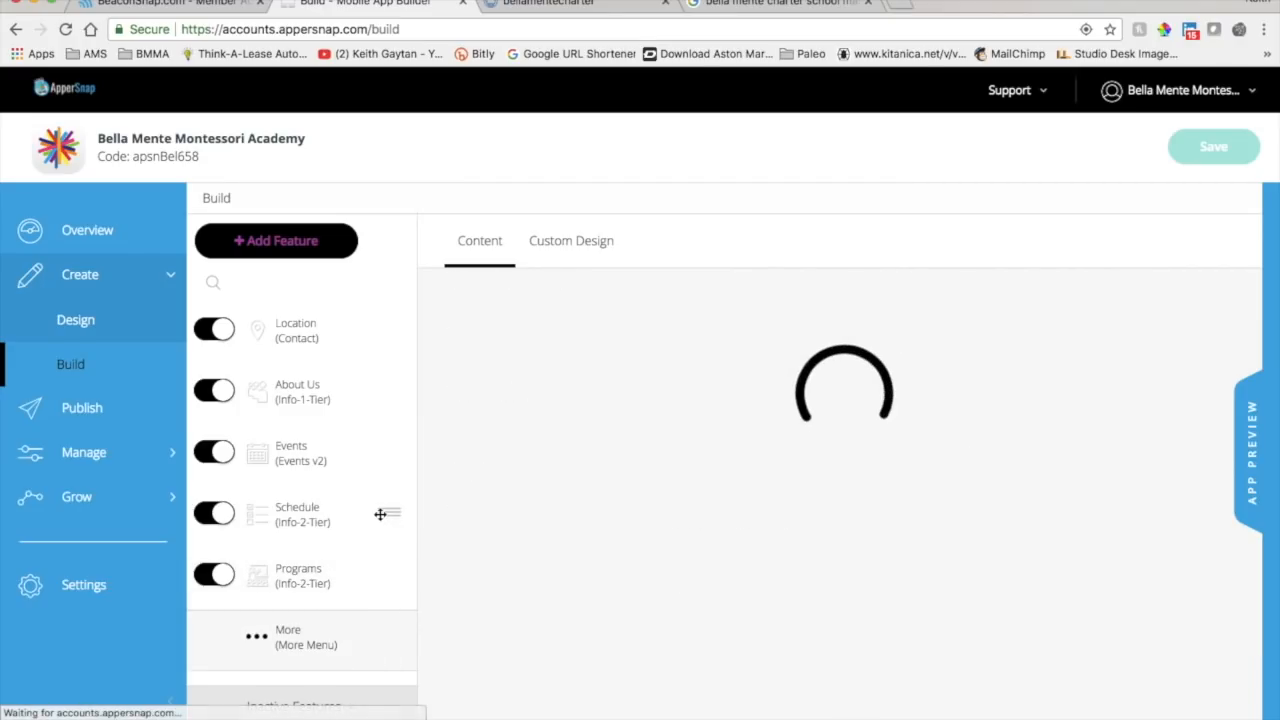
scroll(380, 514, "down", 4)
left_click(284, 469)
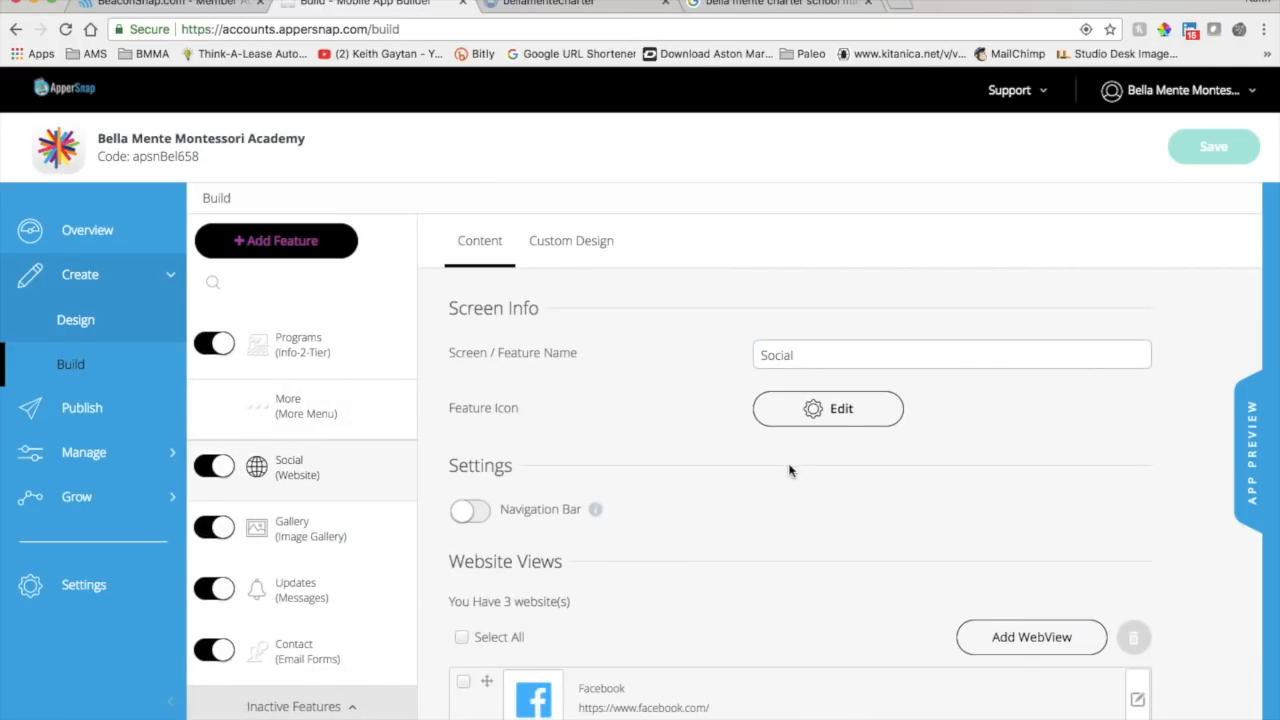
scroll(790, 466, "down", 2)
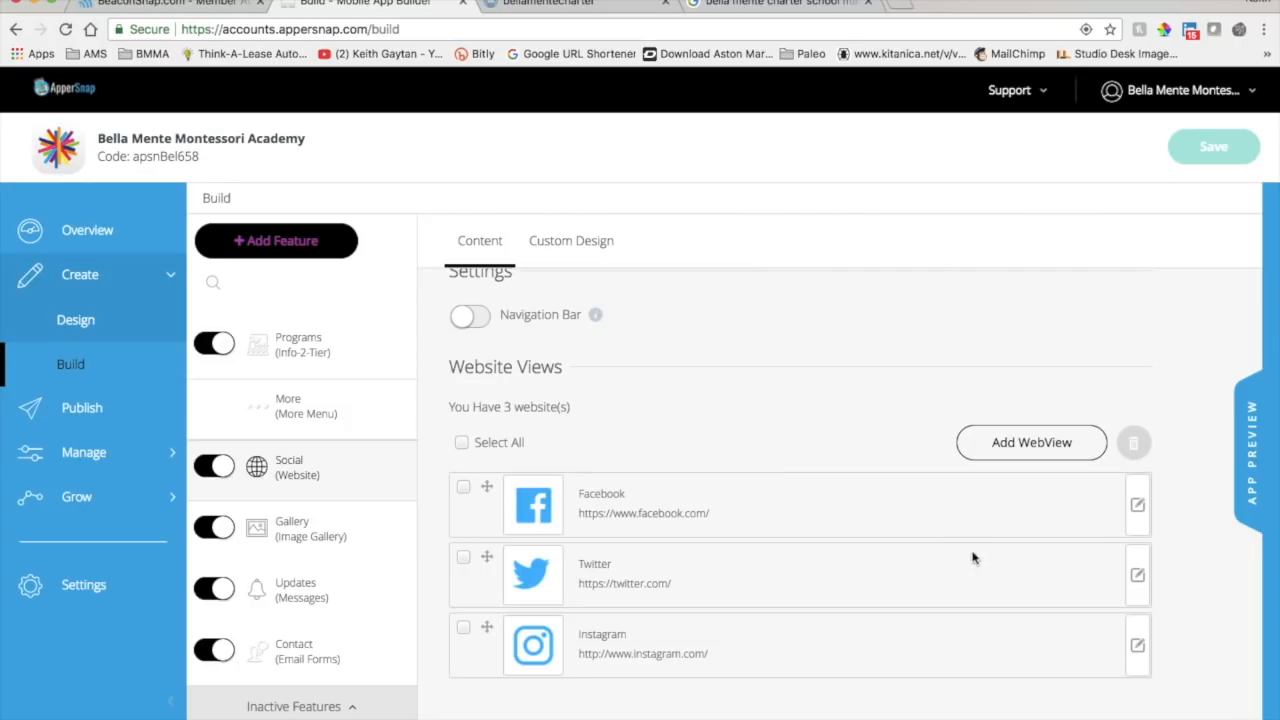
Switch to the Google search page and search for "bella mente charter school facebook".
left_click(749, 13)
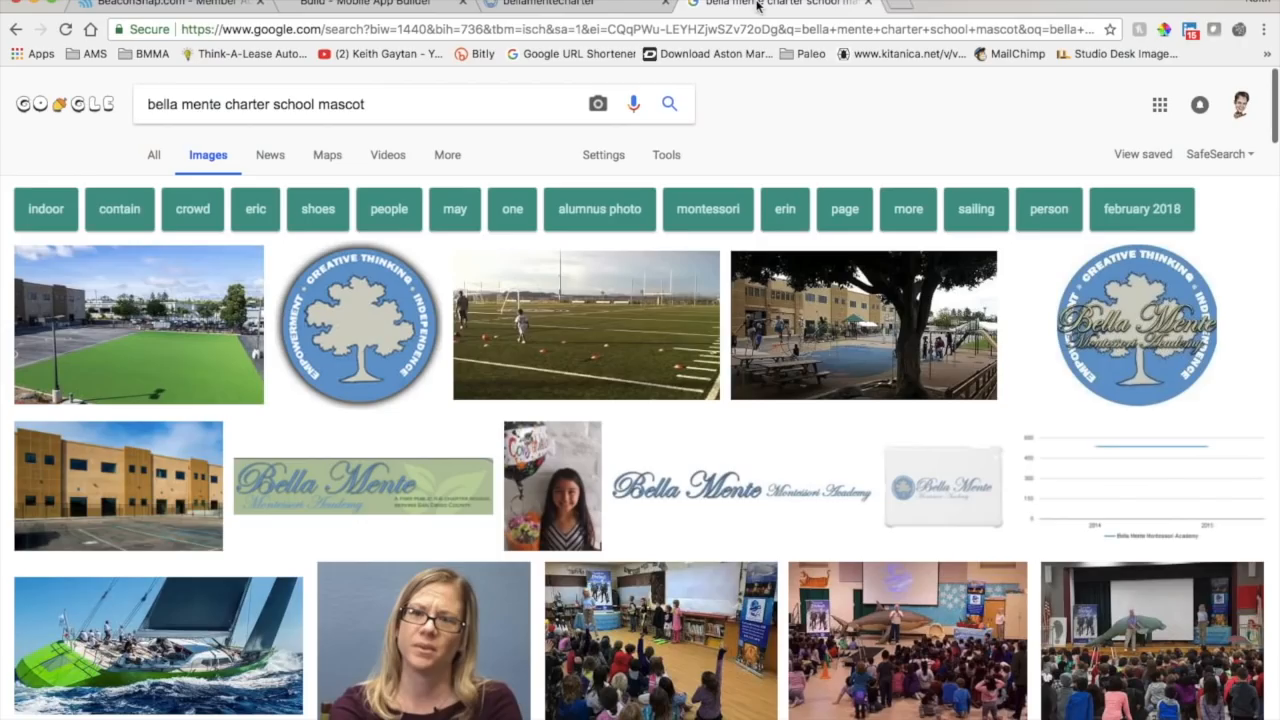
double_click(733, 29)
left_click(733, 29)
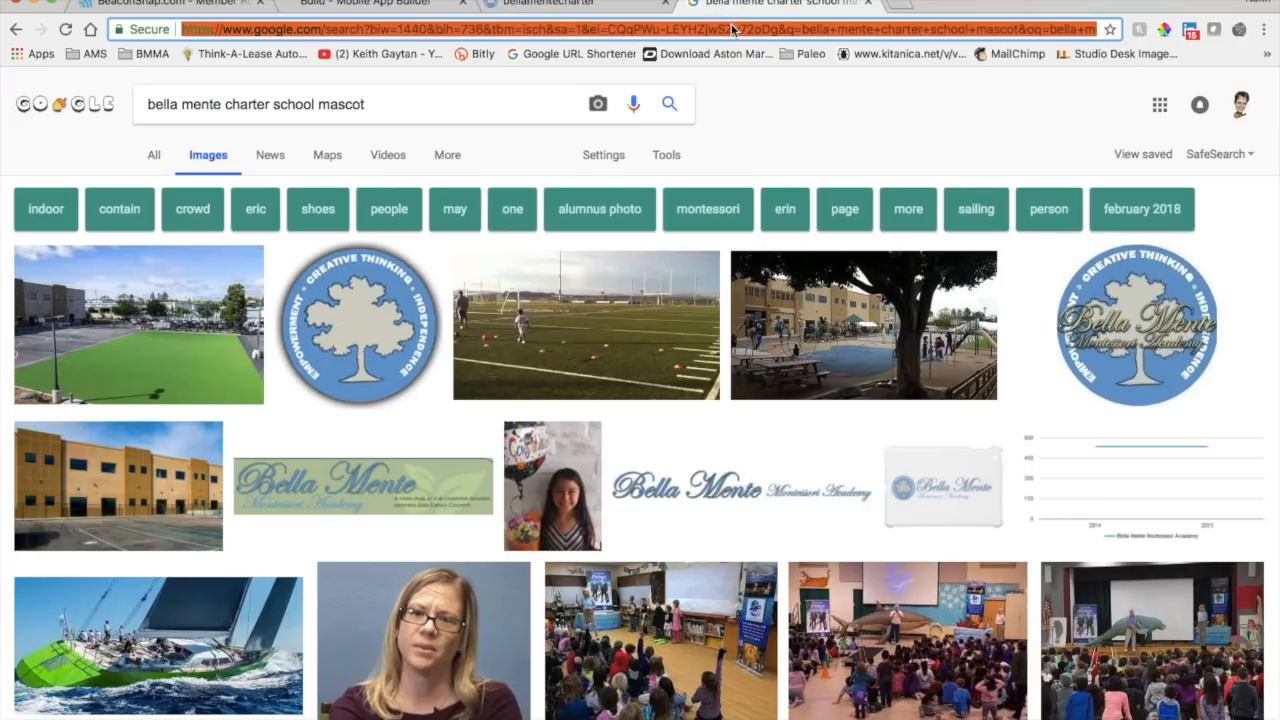
type("bela")
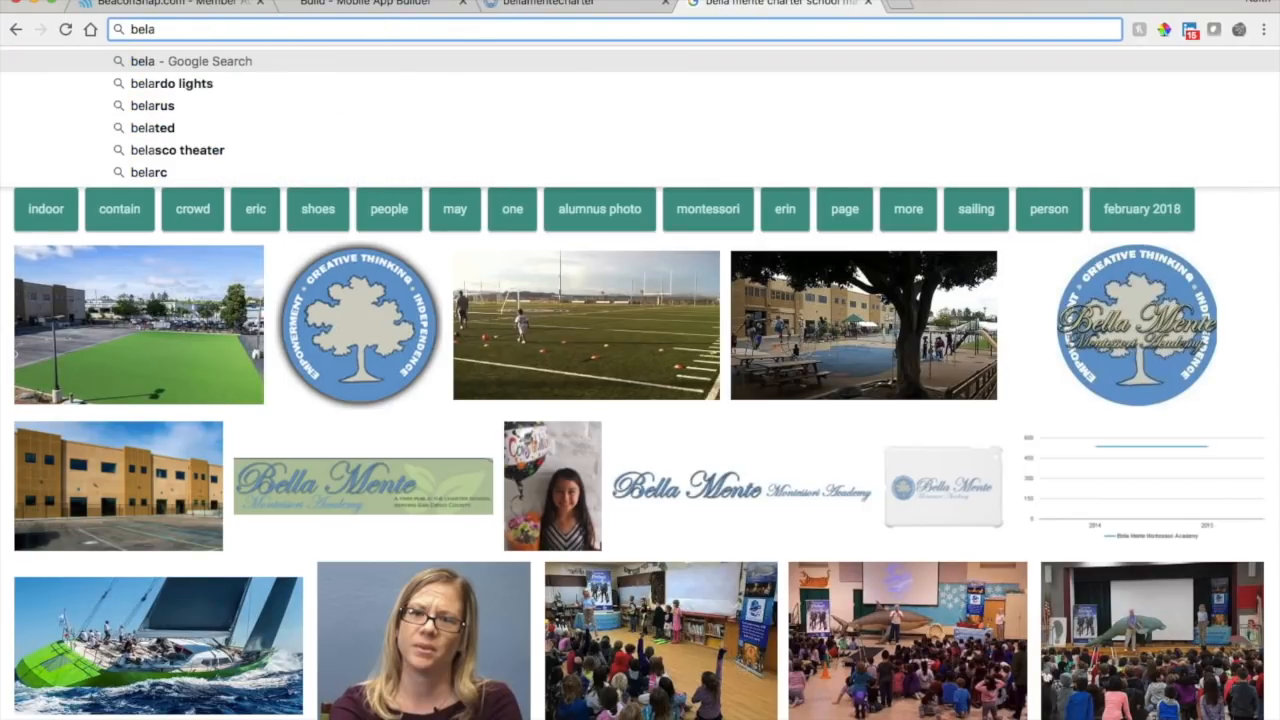
key("BackSpace")
key("BackSpace")
type("lla mente")
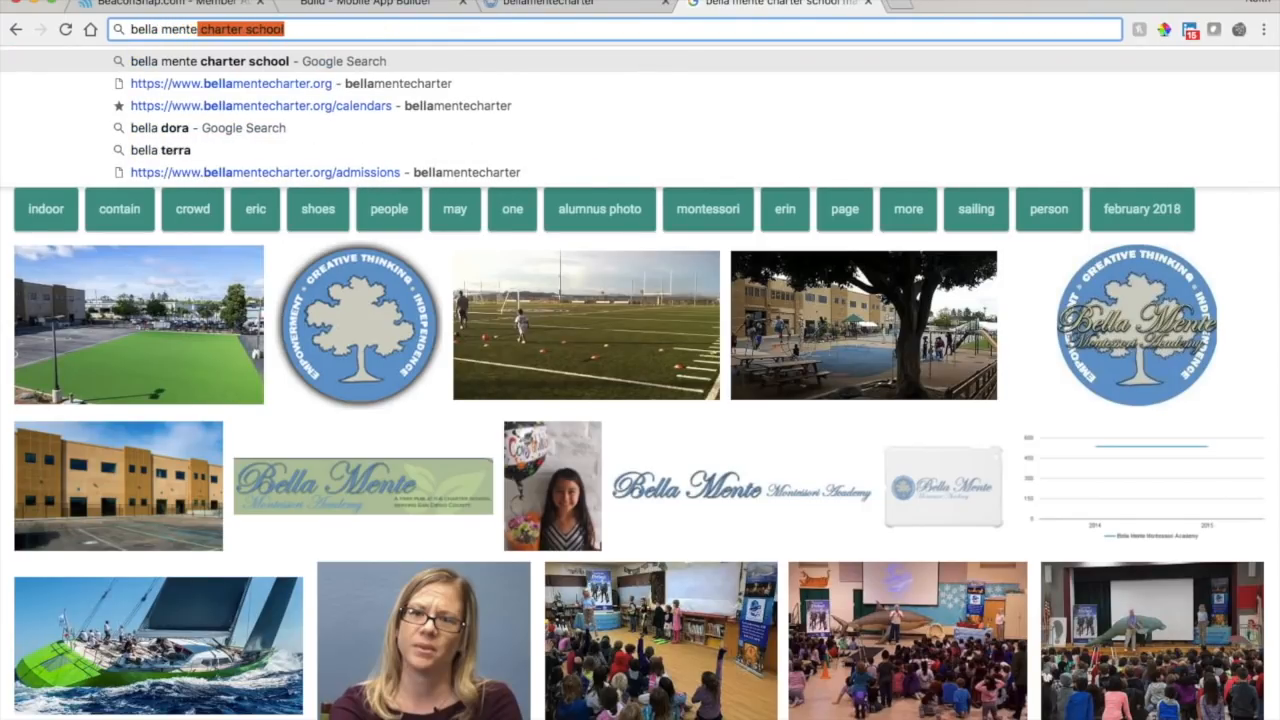
type(" ch")
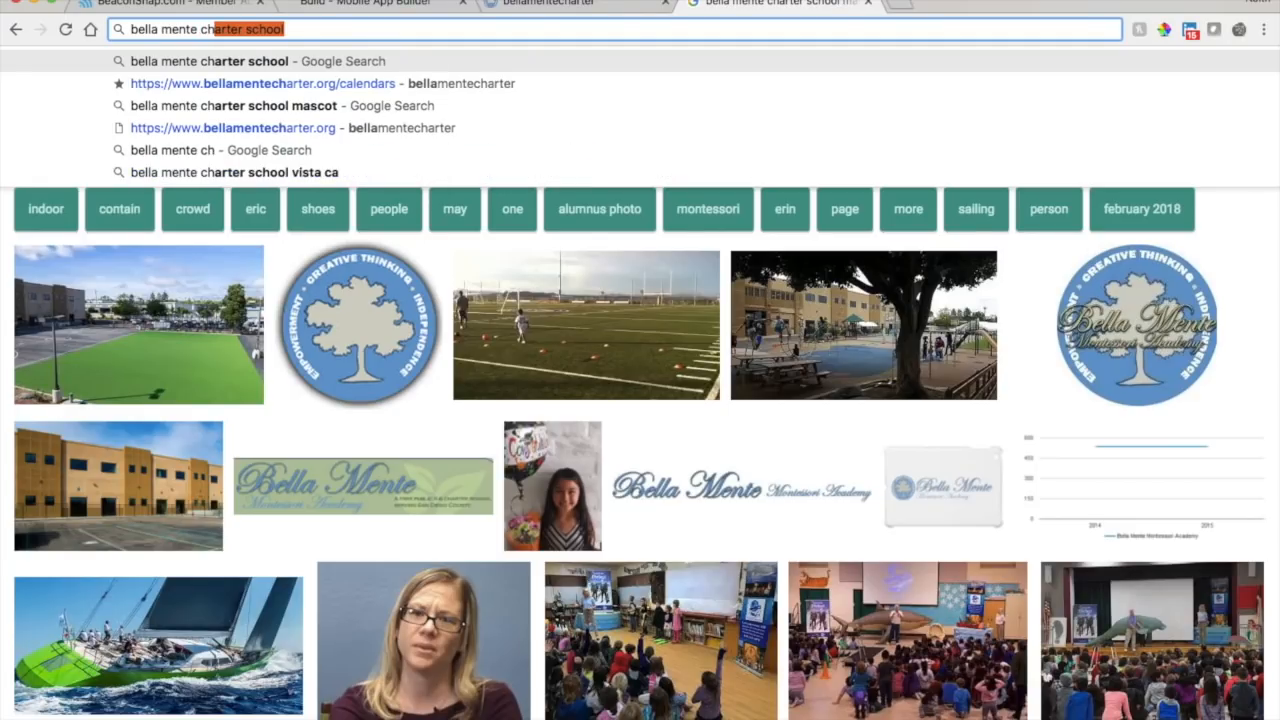
type("arter schoo")
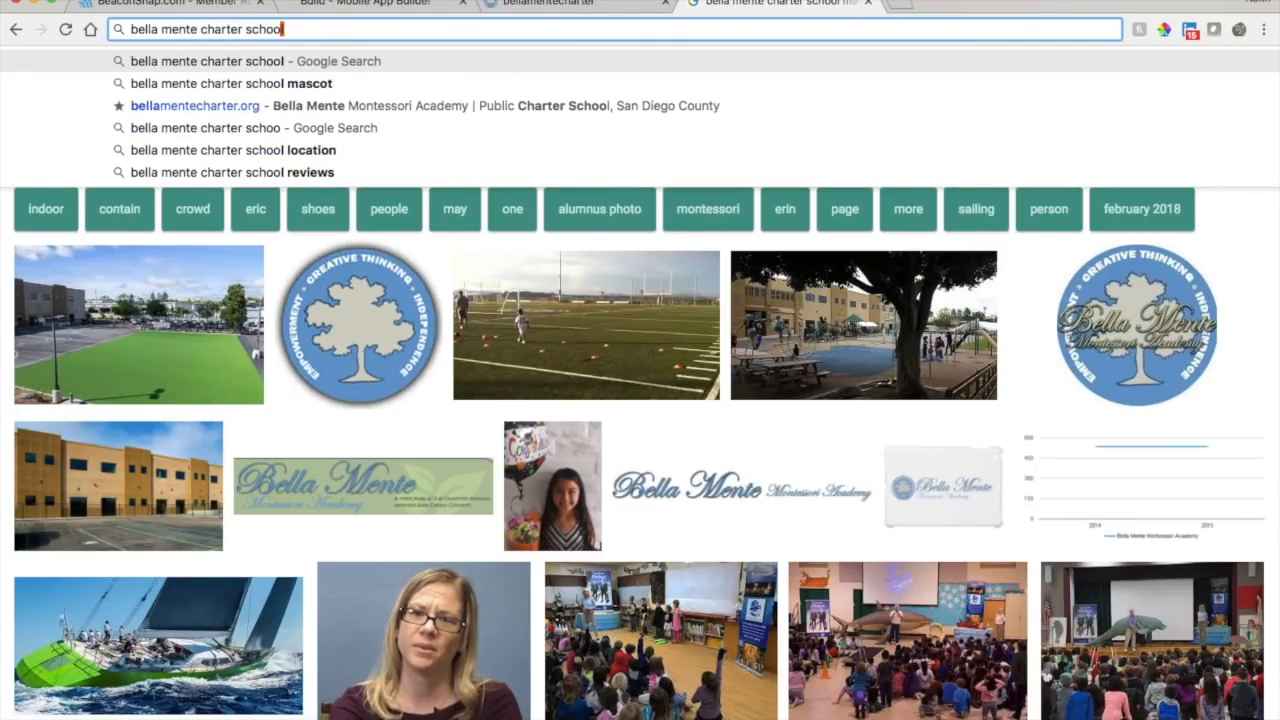
type("l facebook")
key("Return")
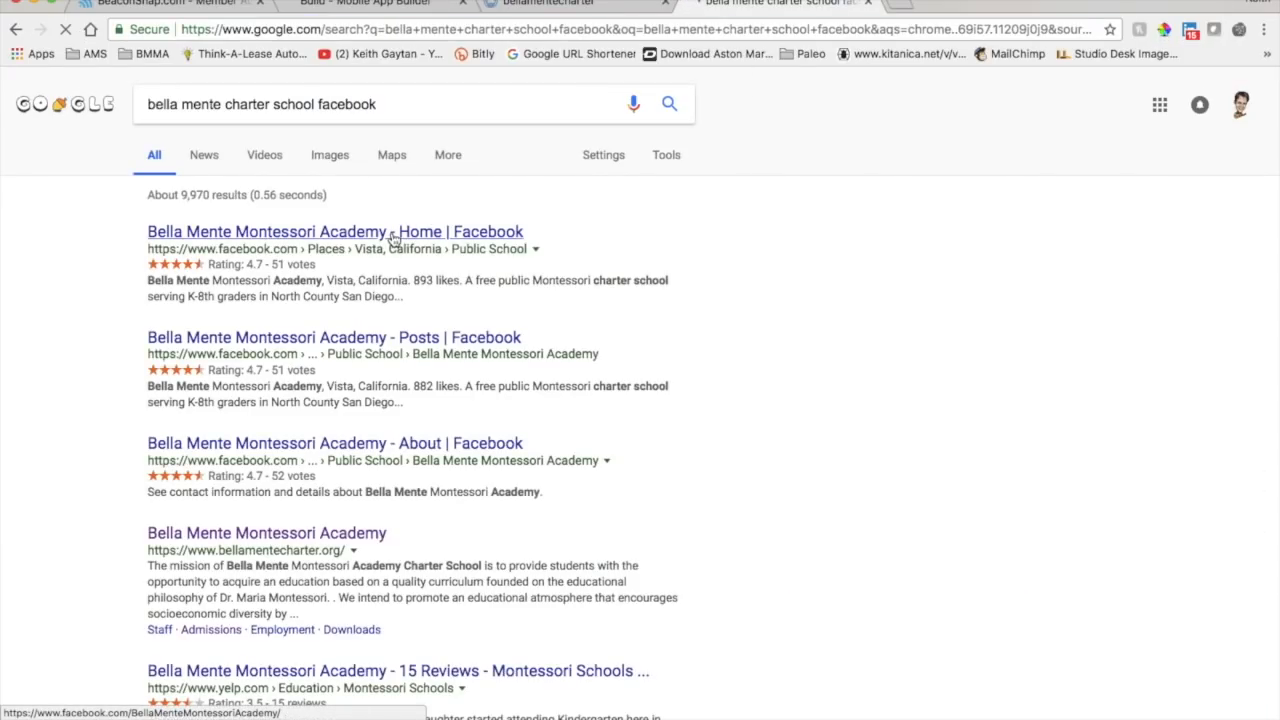
Open the Bella Mente Montessori Academy Facebook home page from the results and copy its web address.
left_click(392, 233)
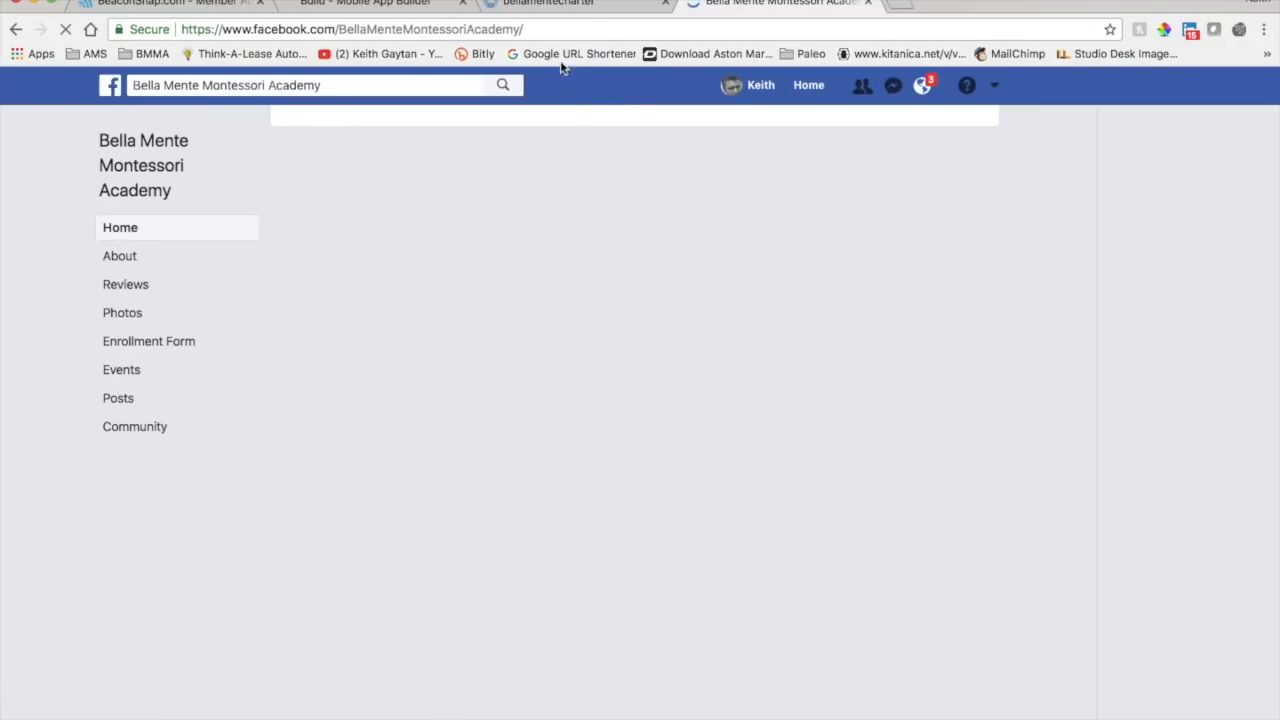
left_click(556, 28)
right_click(556, 28)
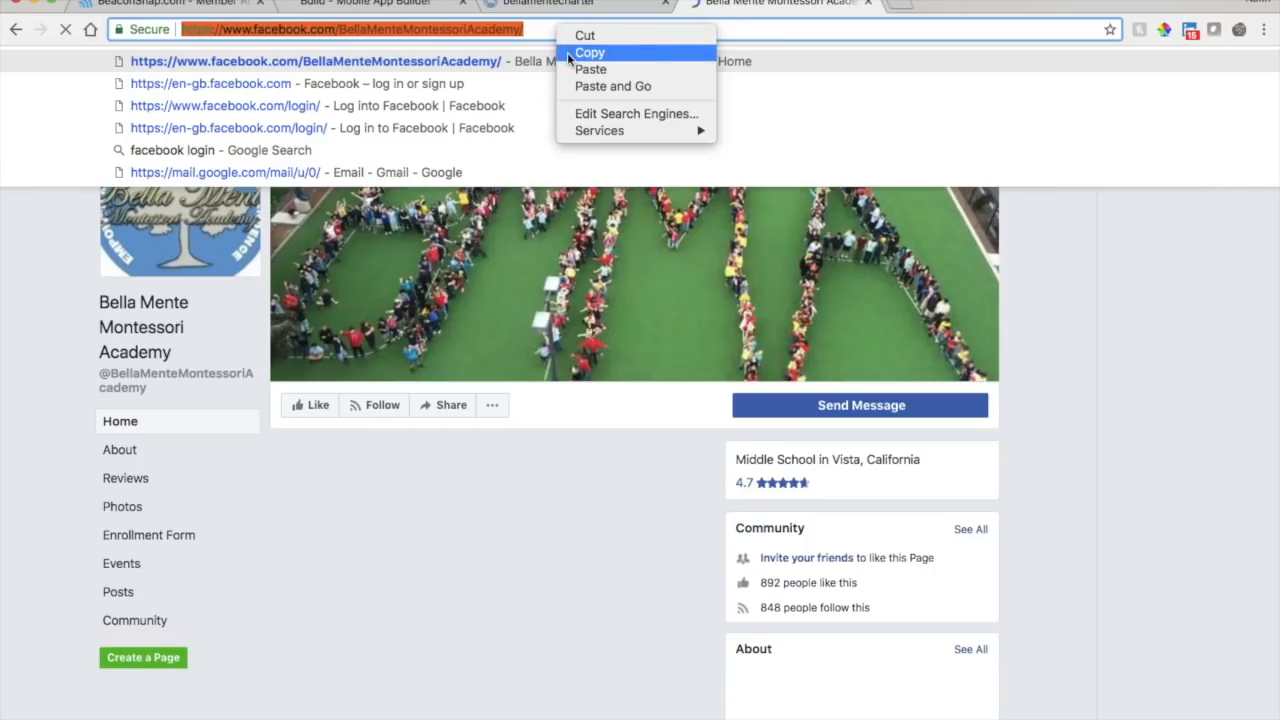
left_click(563, 53)
left_click(410, 5)
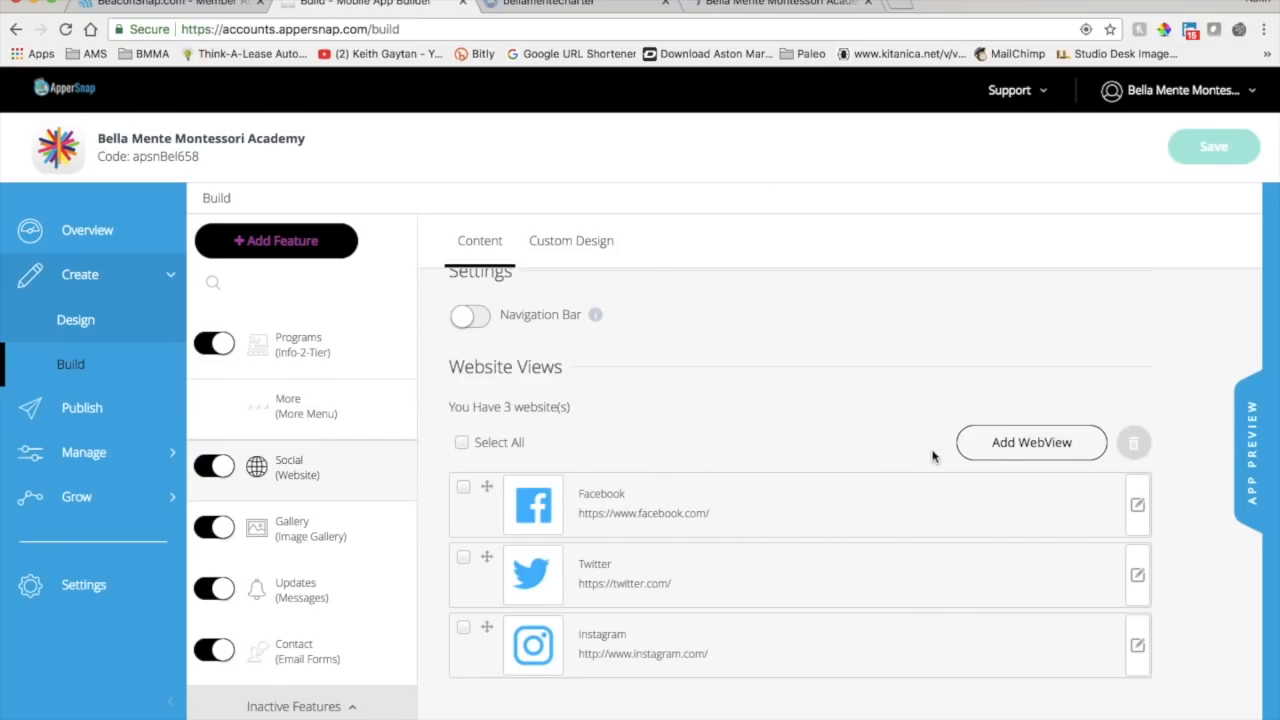
left_click(1137, 505)
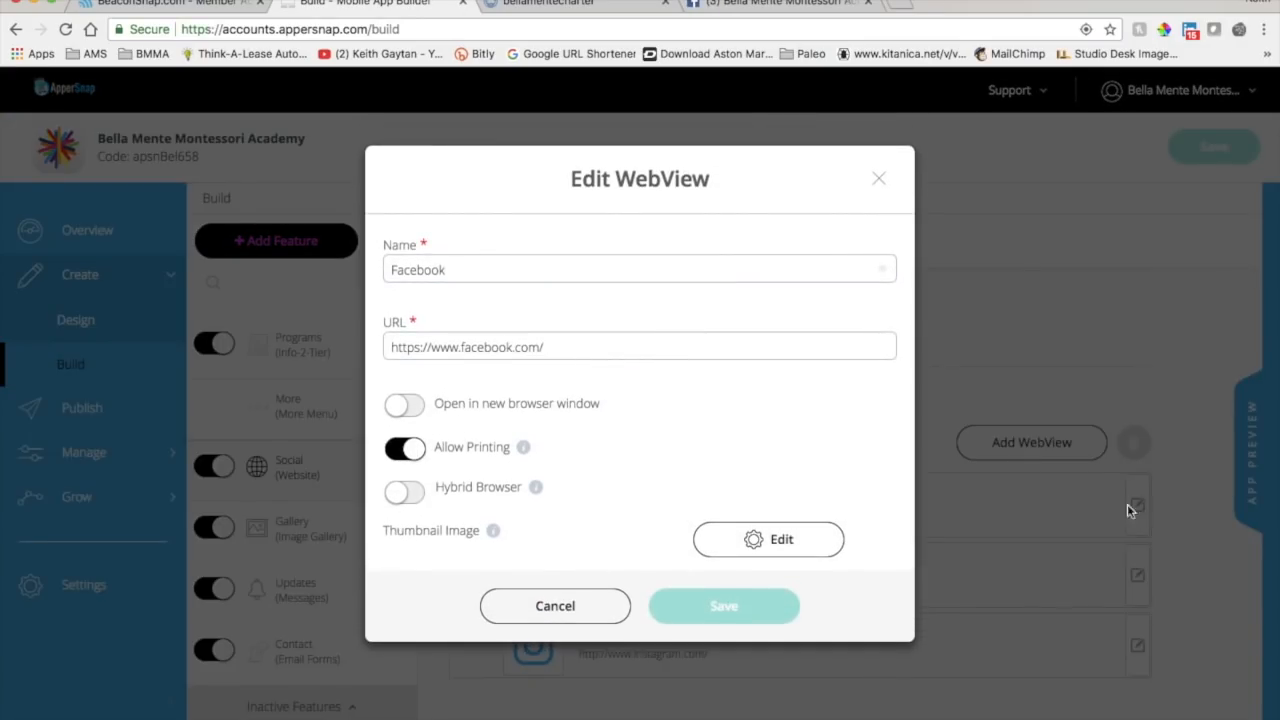
triple_click(580, 342)
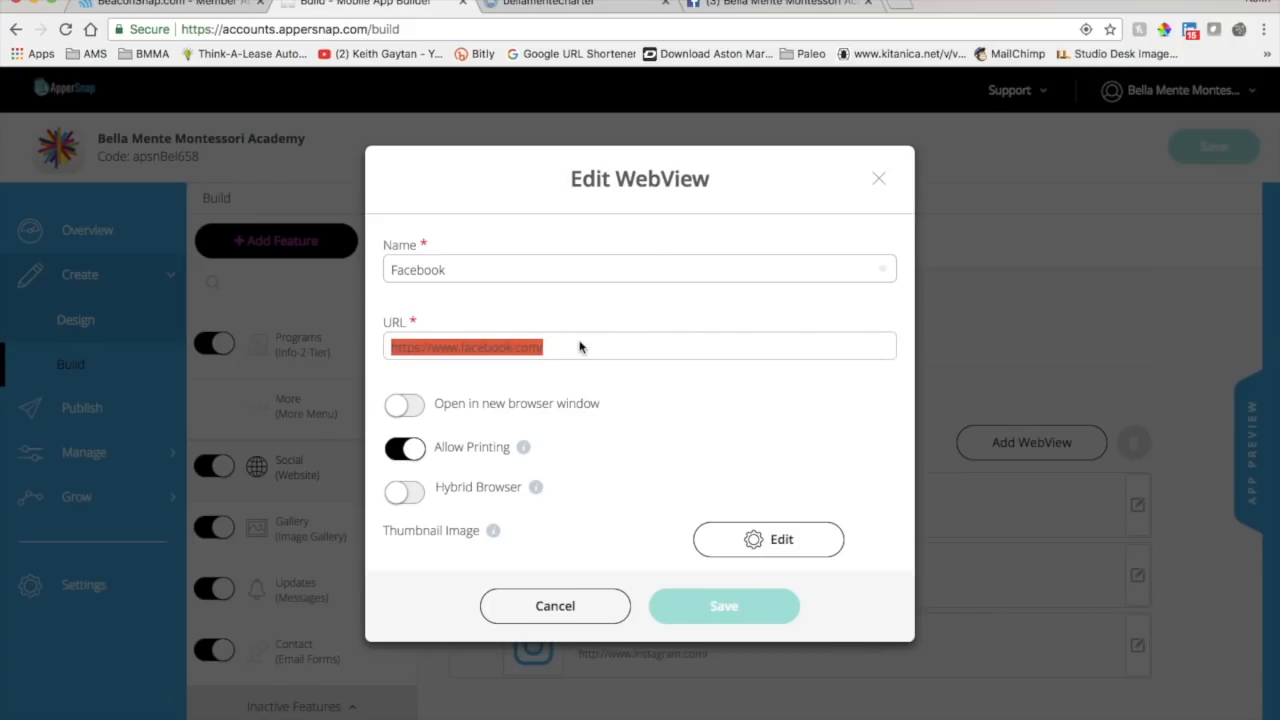
right_click(580, 346)
left_click(600, 452)
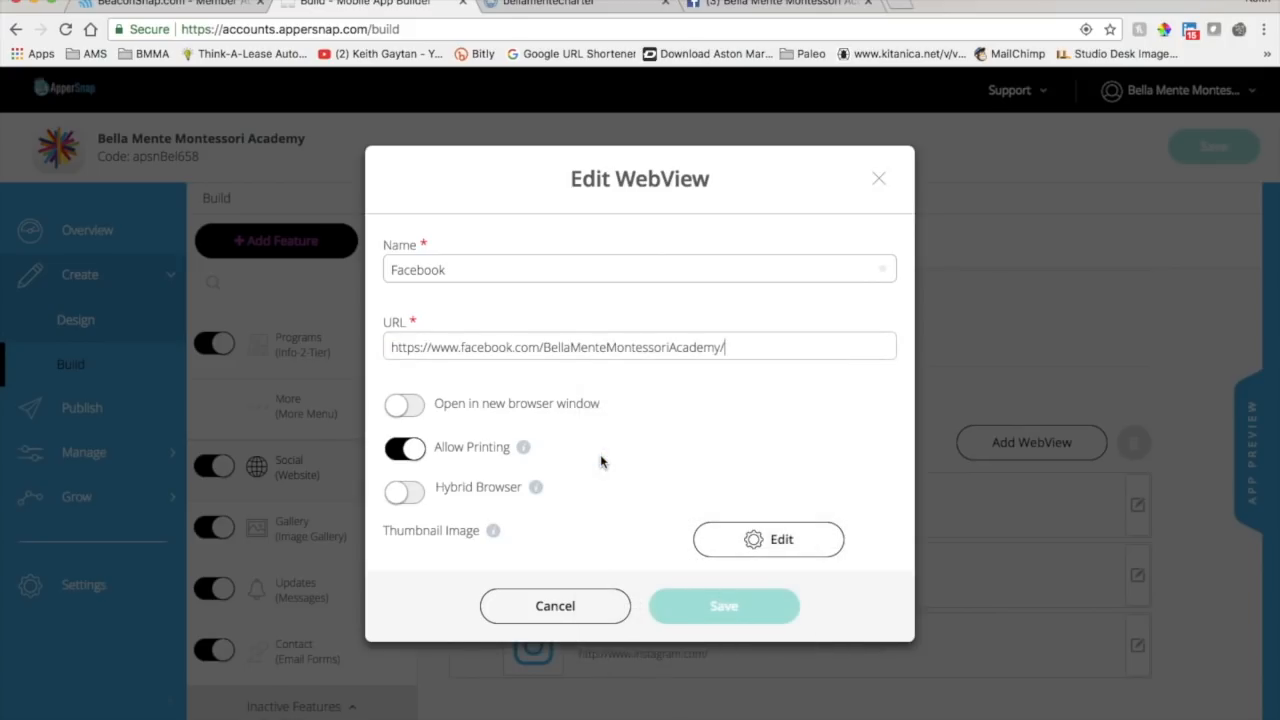
left_click(399, 494)
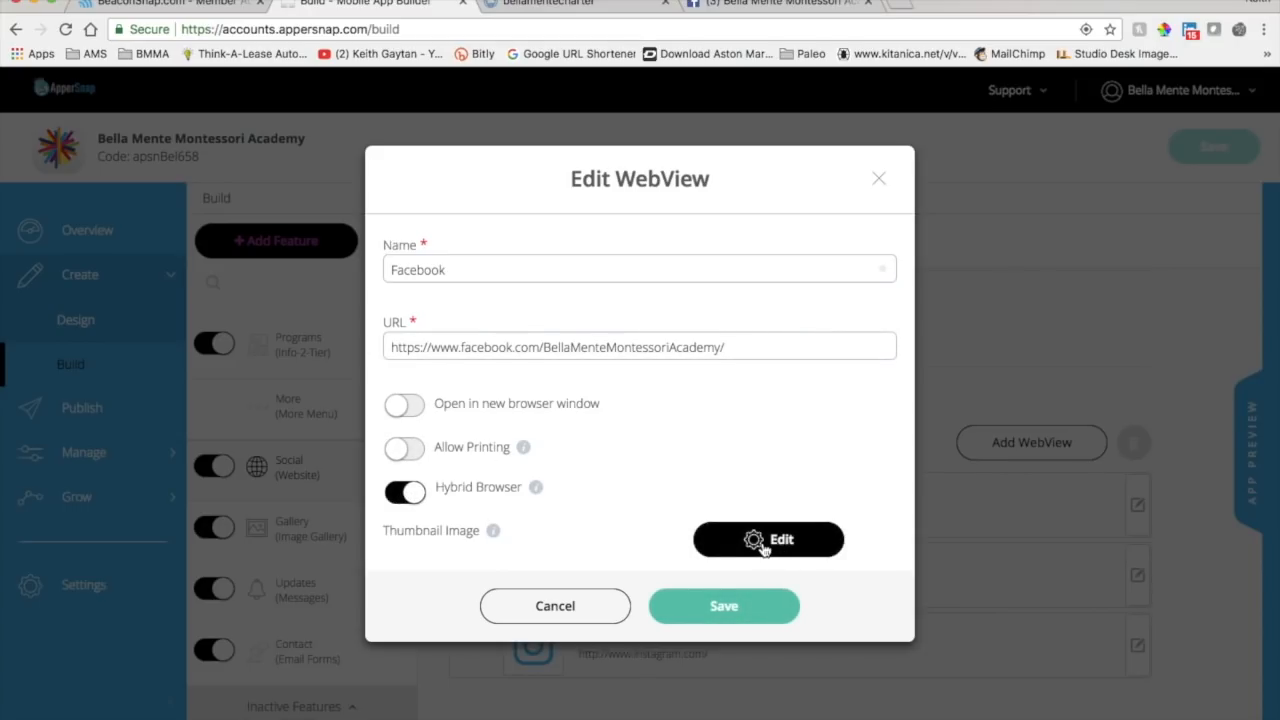
left_click(736, 608)
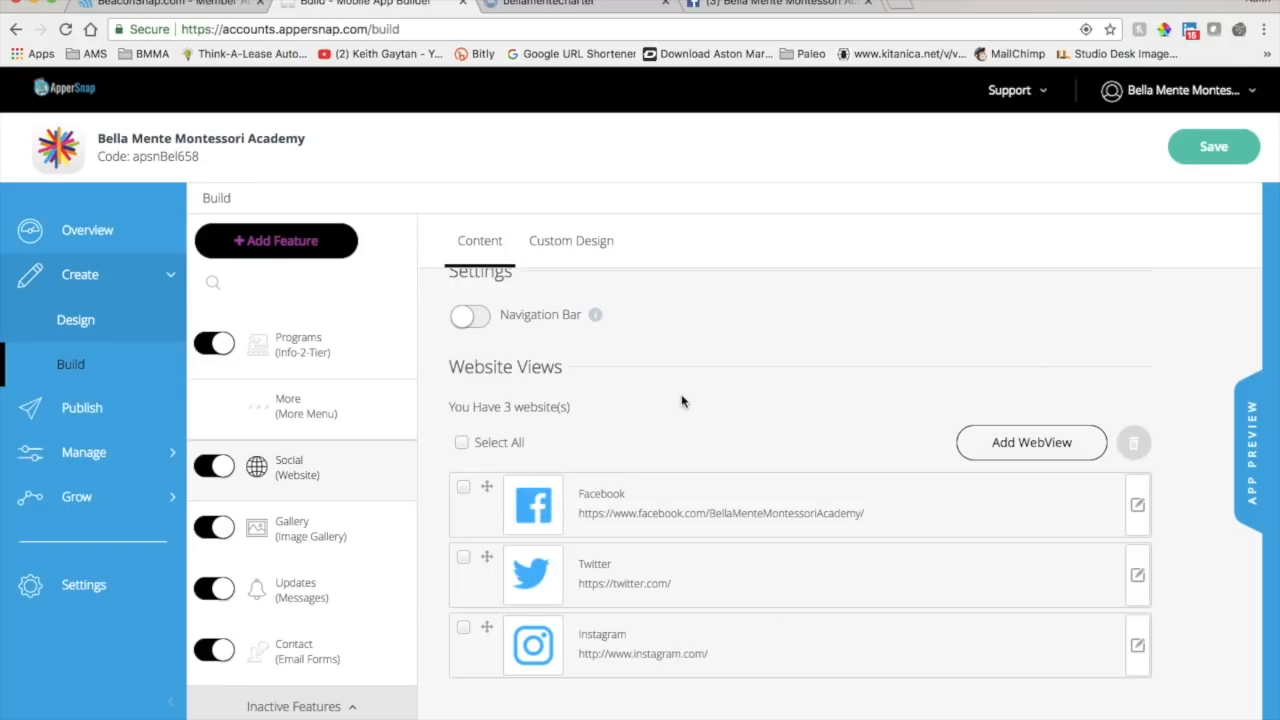
Return to the Google results from the Facebook page and search for "bella mente charter school twitter".
left_click(768, 5)
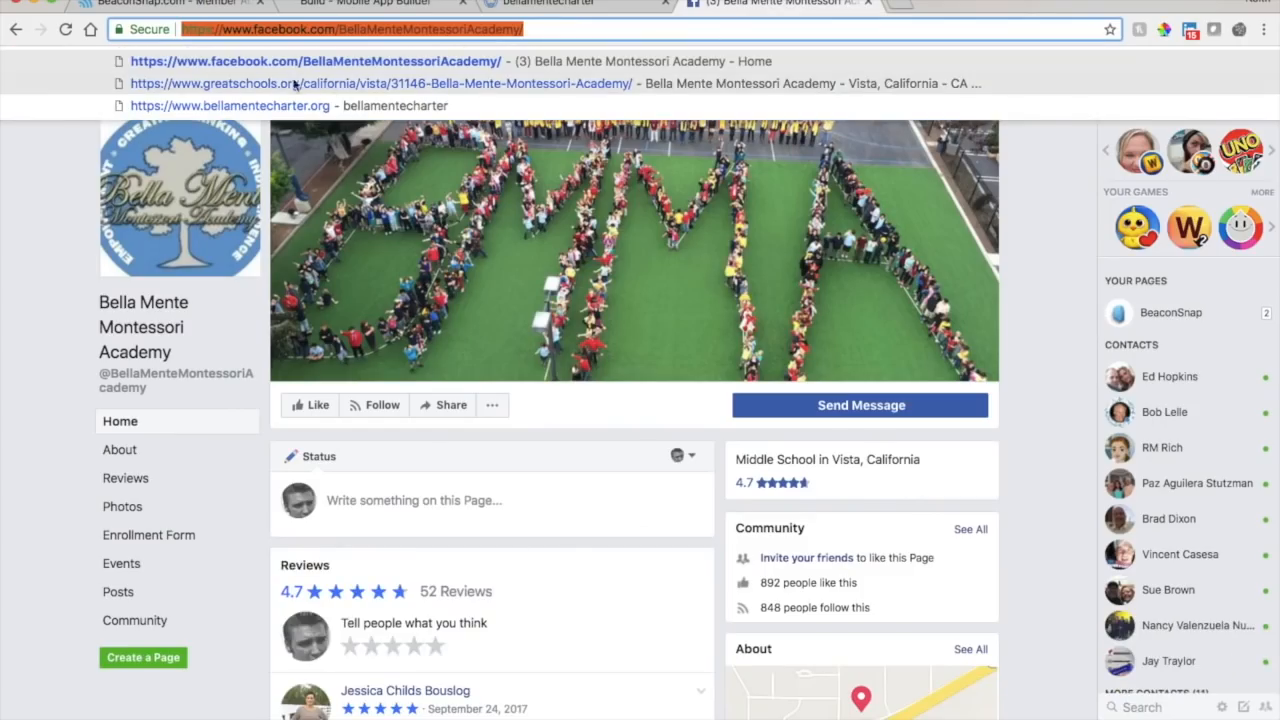
left_click(15, 29)
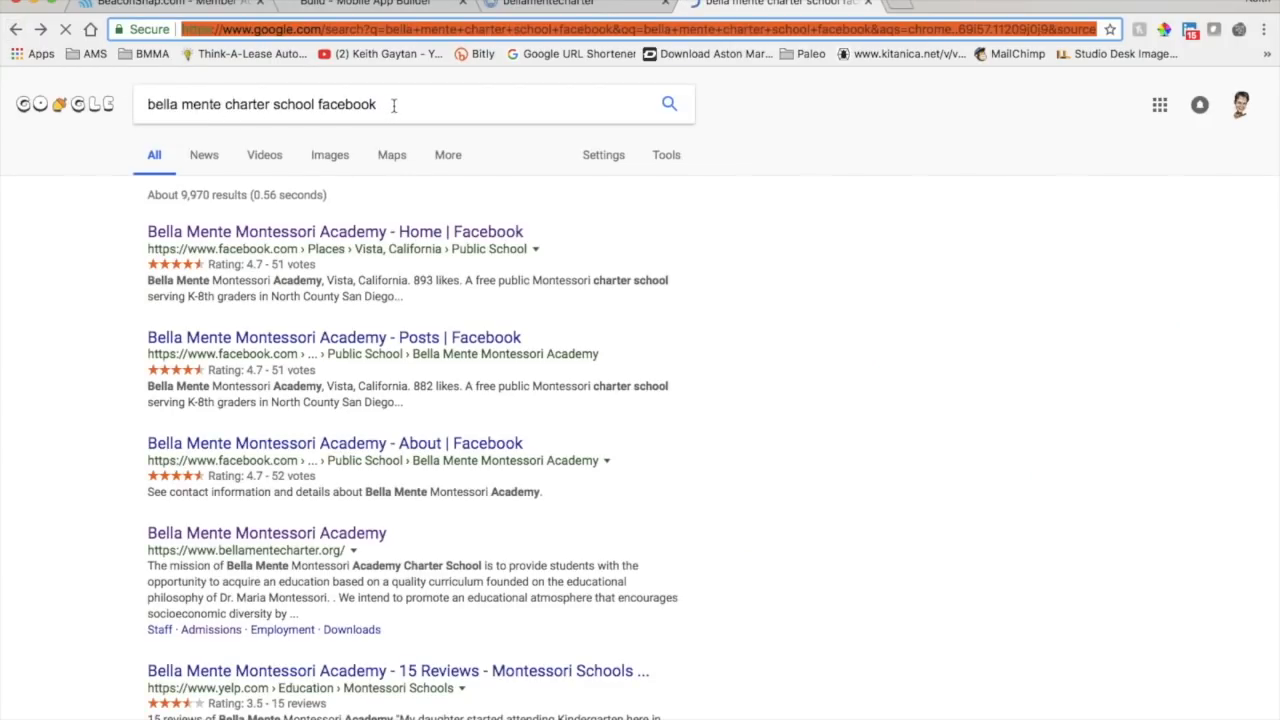
left_click(394, 105)
key("BackSpace")
key("BackSpace")
key("BackSpace")
key("BackSpace")
key("BackSpace")
key("BackSpace")
key("BackSpace")
key("BackSpace")
type("twitter")
key("Return")
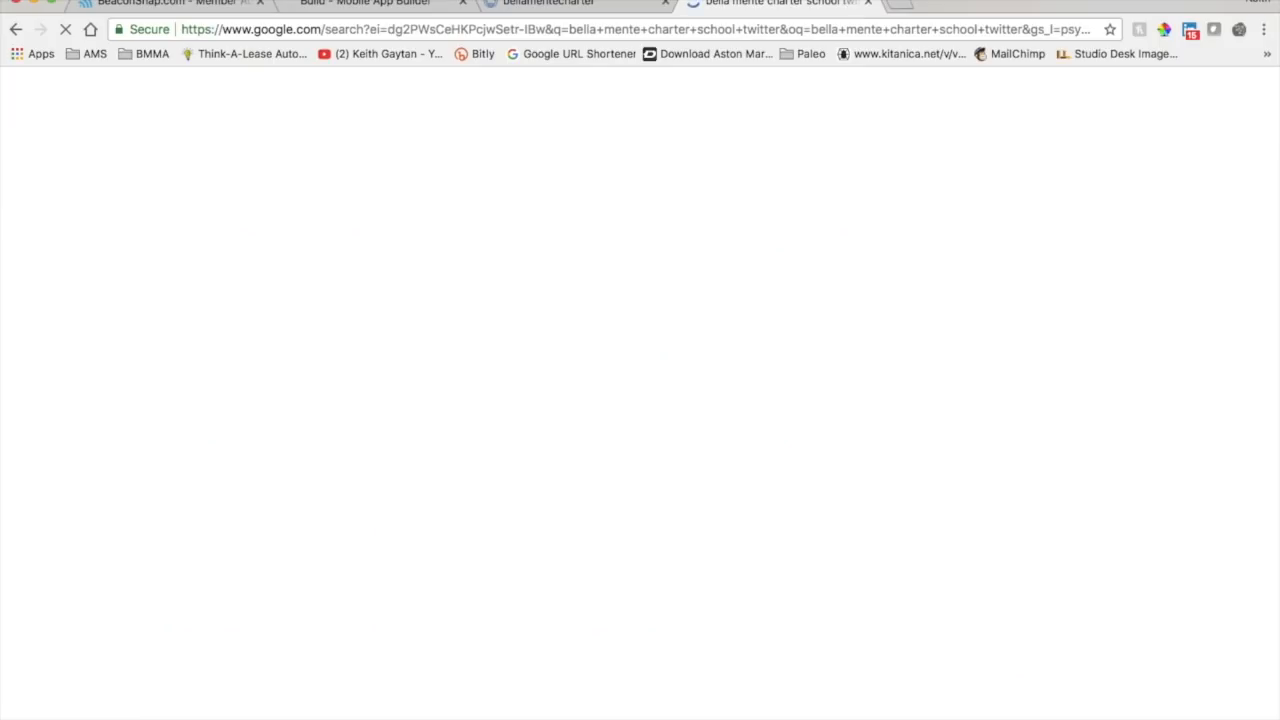
left_click(386, 231)
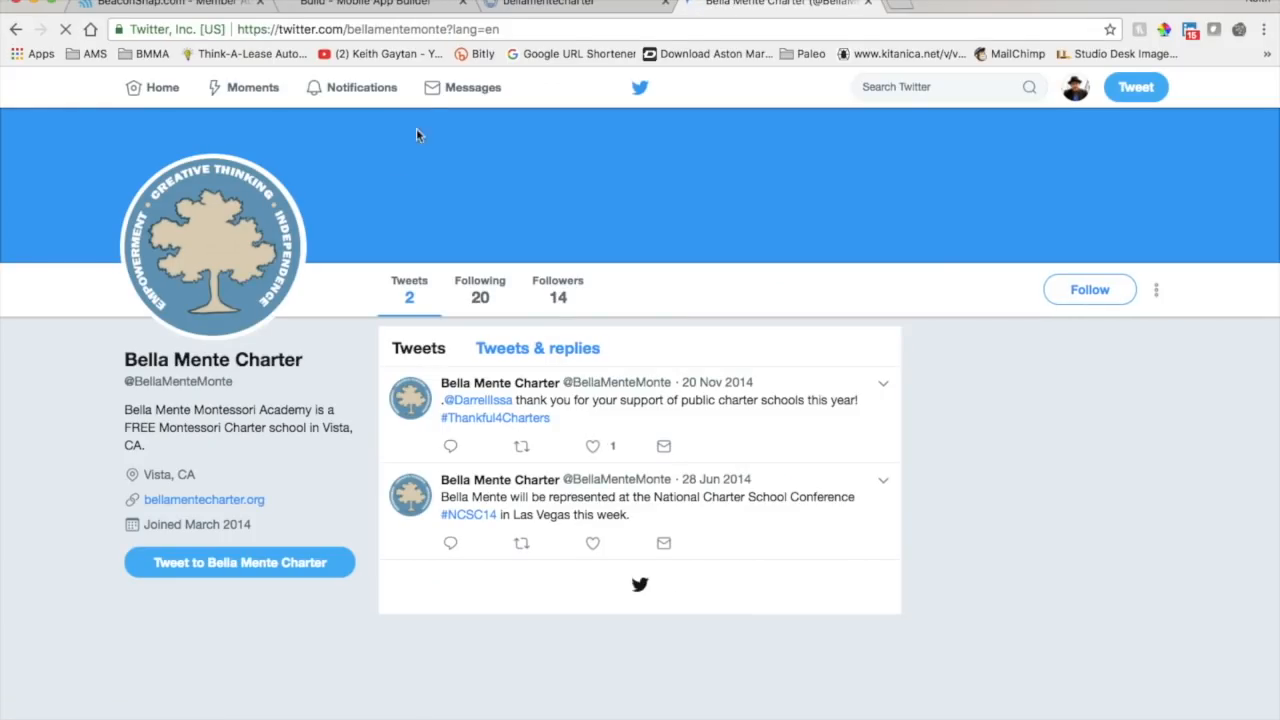
left_click(521, 29)
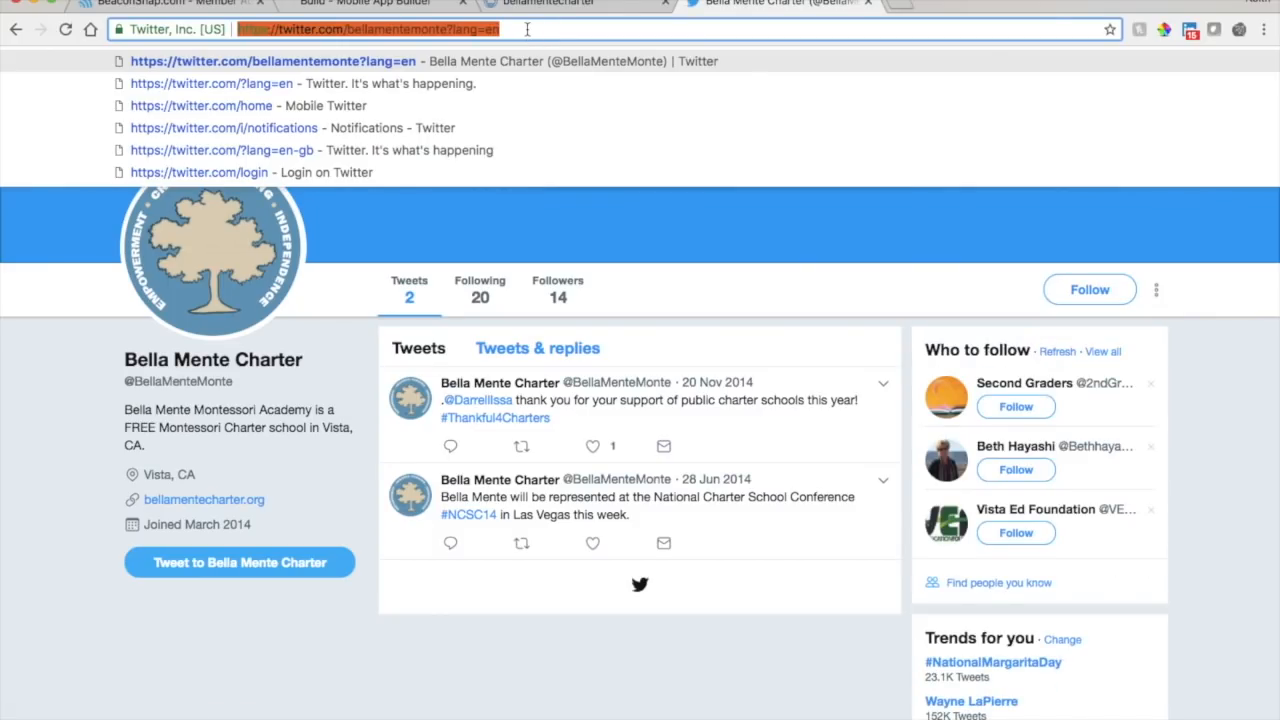
right_click(527, 29)
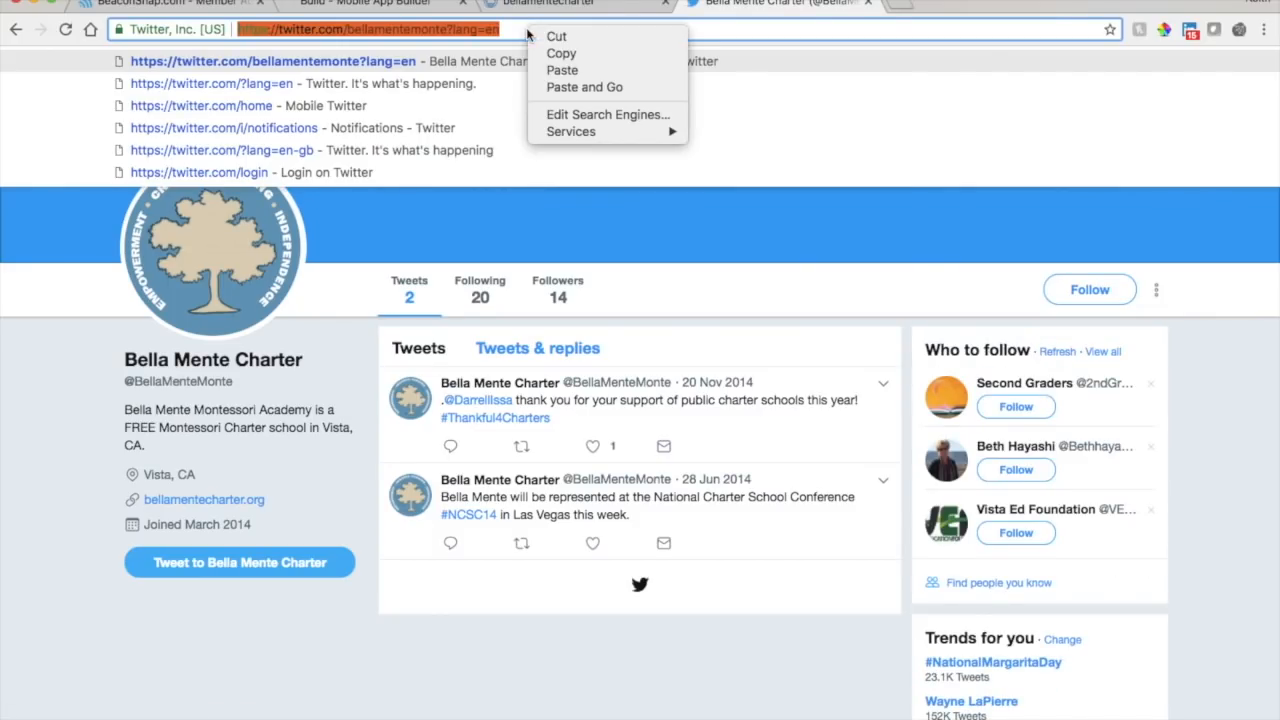
left_click(533, 48)
left_click(405, 5)
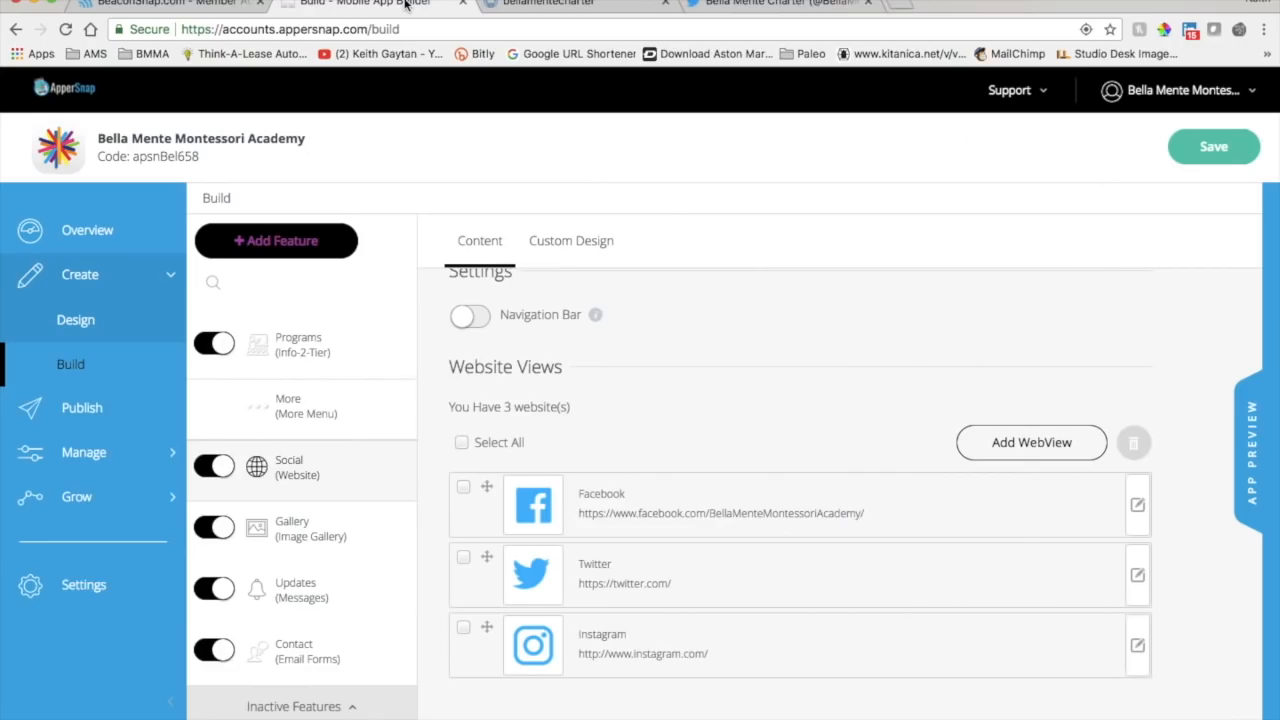
left_click(1137, 575)
triple_click(536, 344)
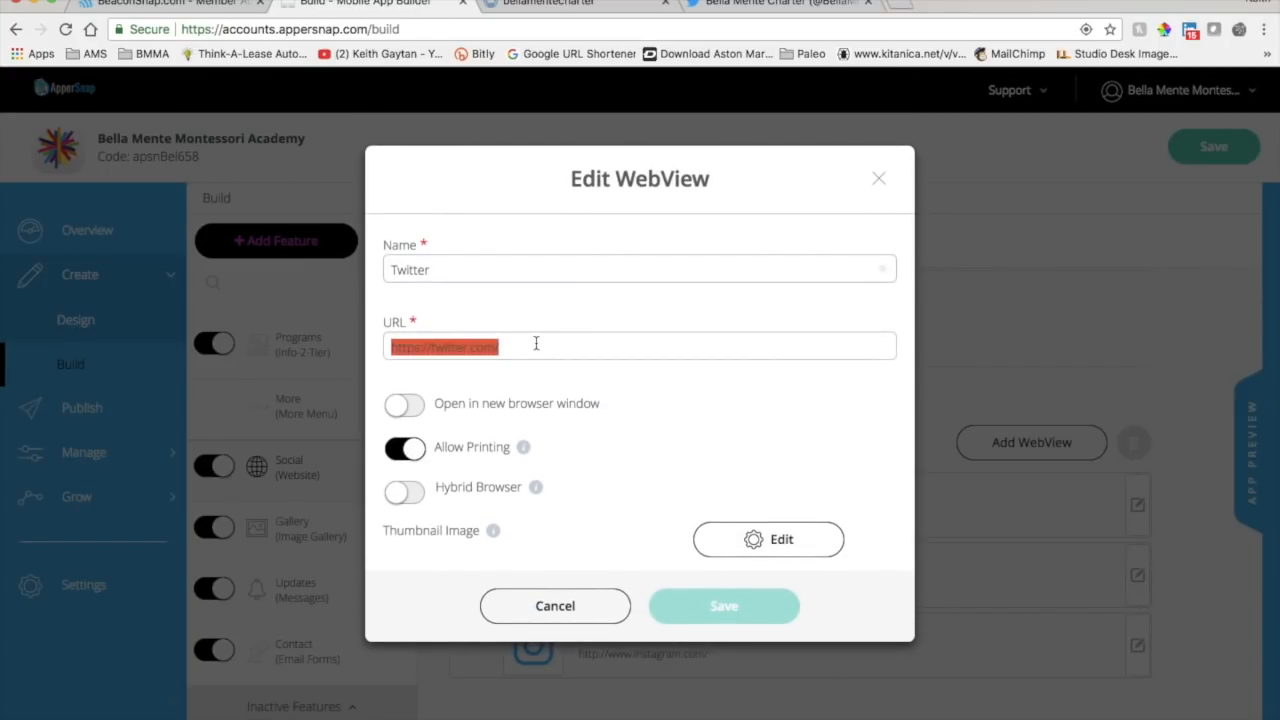
right_click(536, 344)
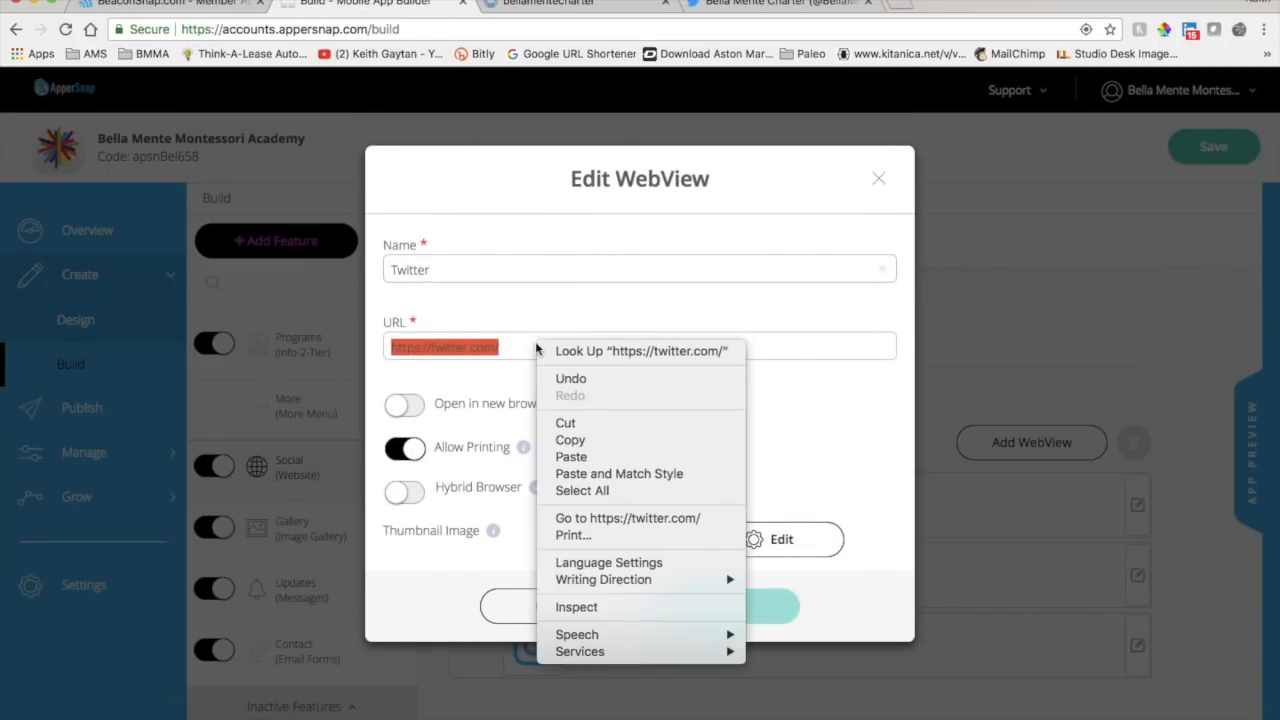
left_click(549, 459)
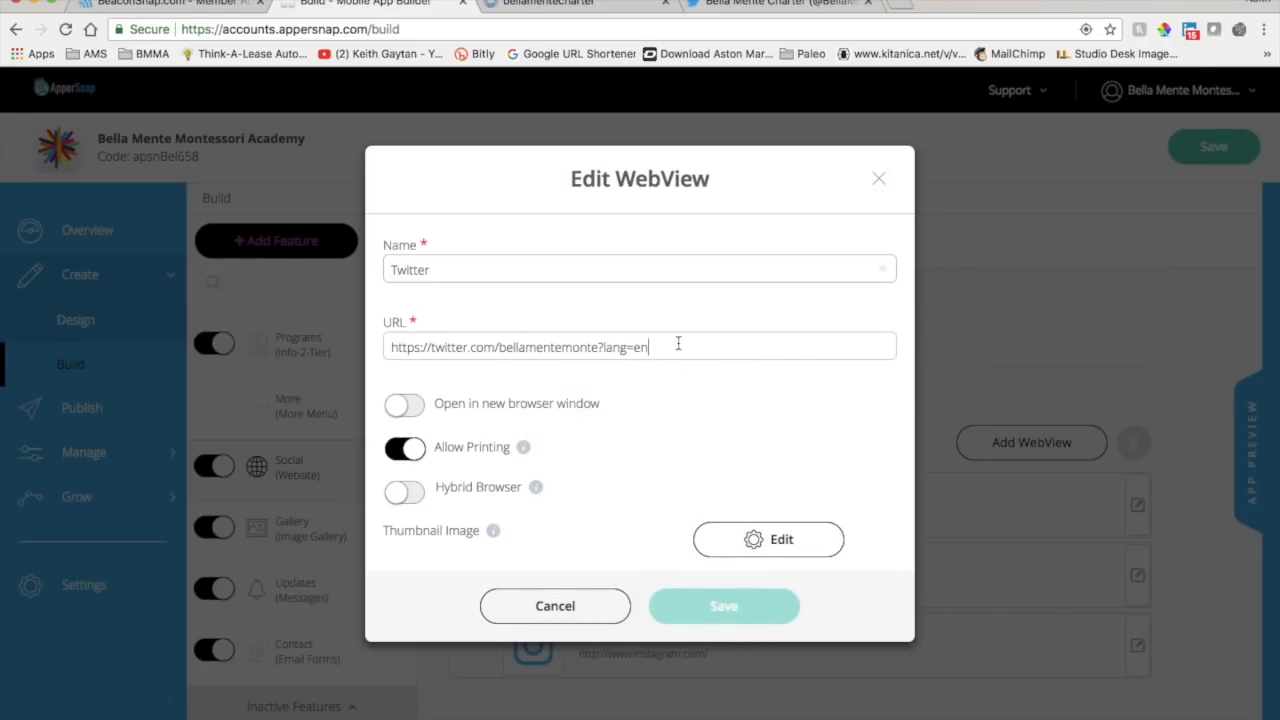
key("BackSpace")
key("BackSpace")
key("BackSpace")
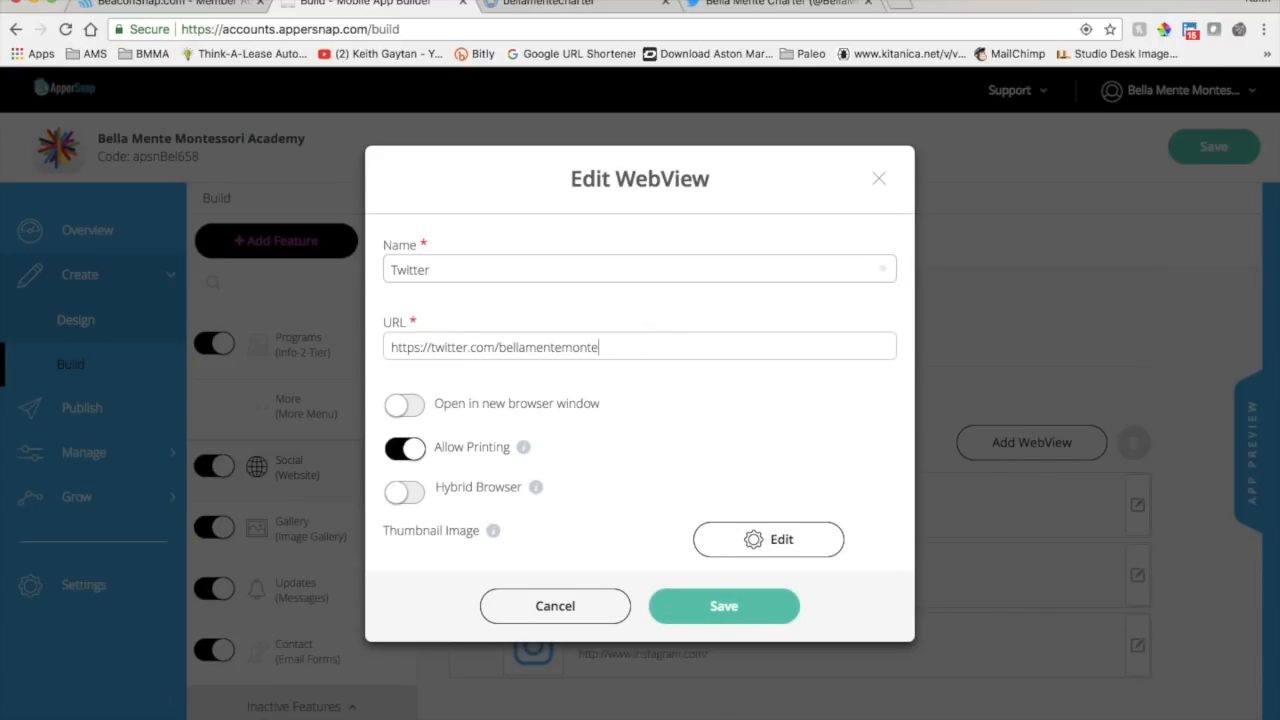
left_click(728, 614)
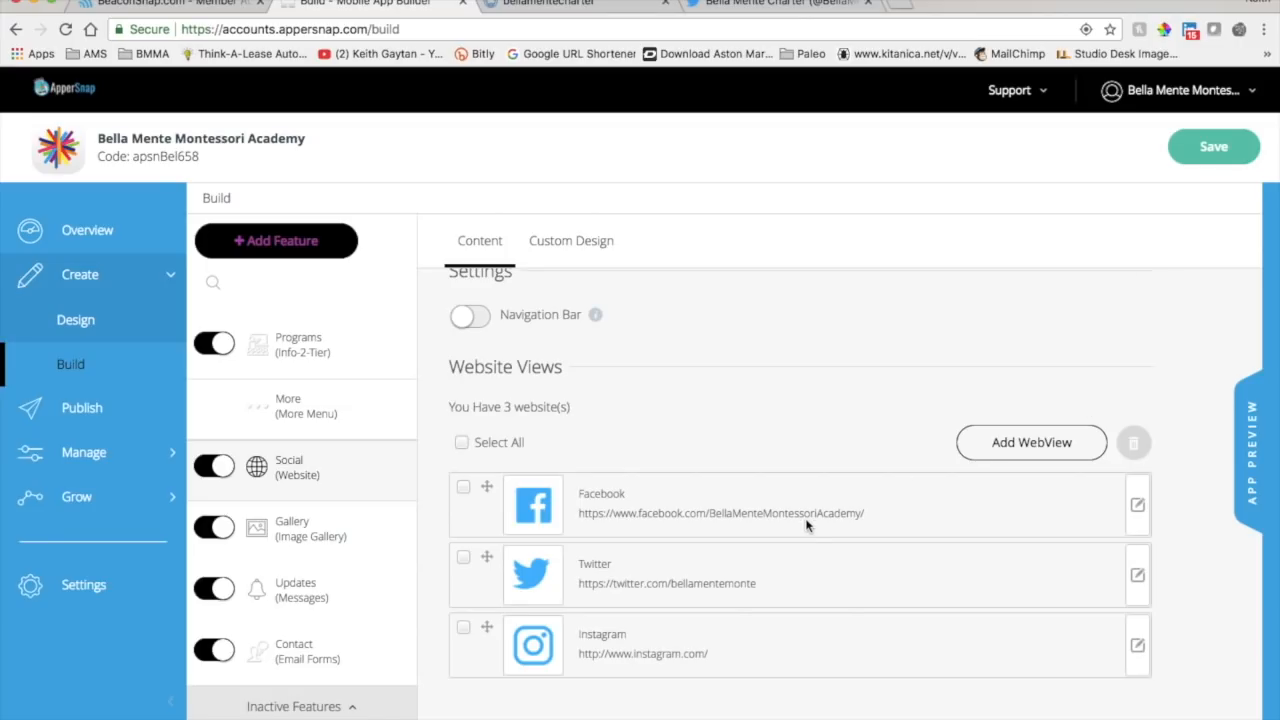
Return to the Google results from the Twitter profile and search for "bella mente charter school instagram".
left_click(780, 3)
left_click(370, 29)
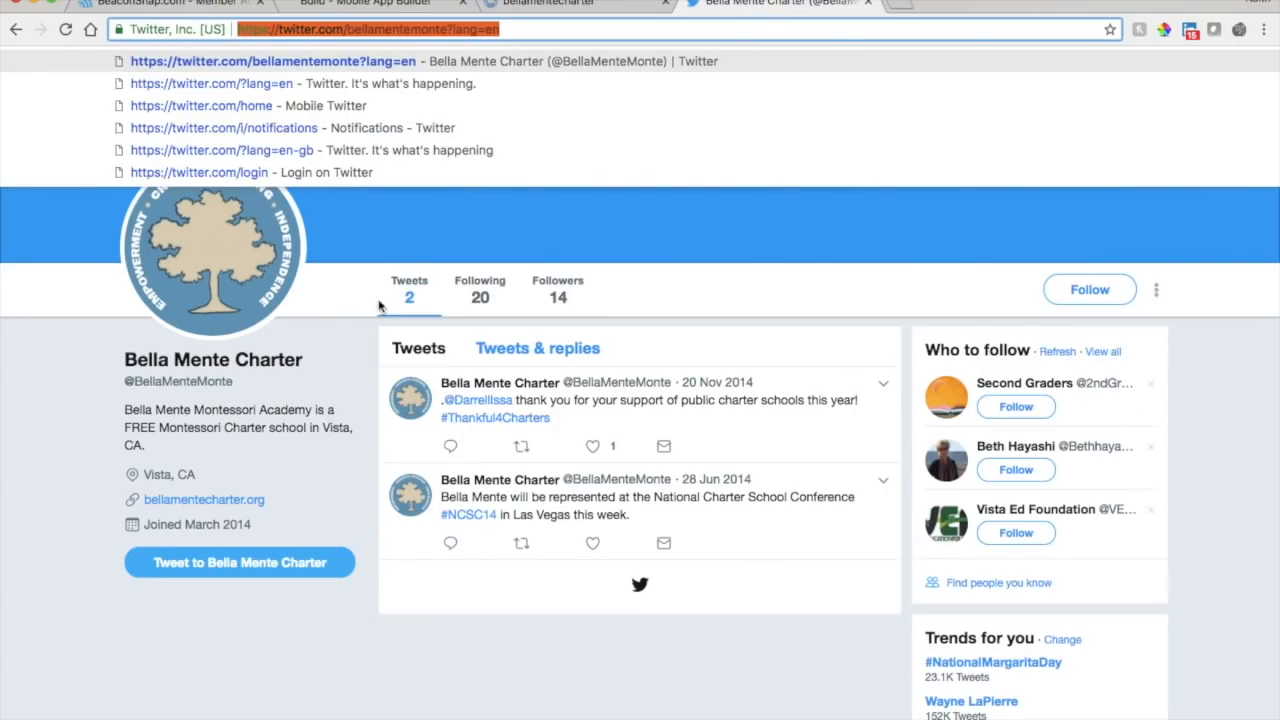
left_click(252, 574)
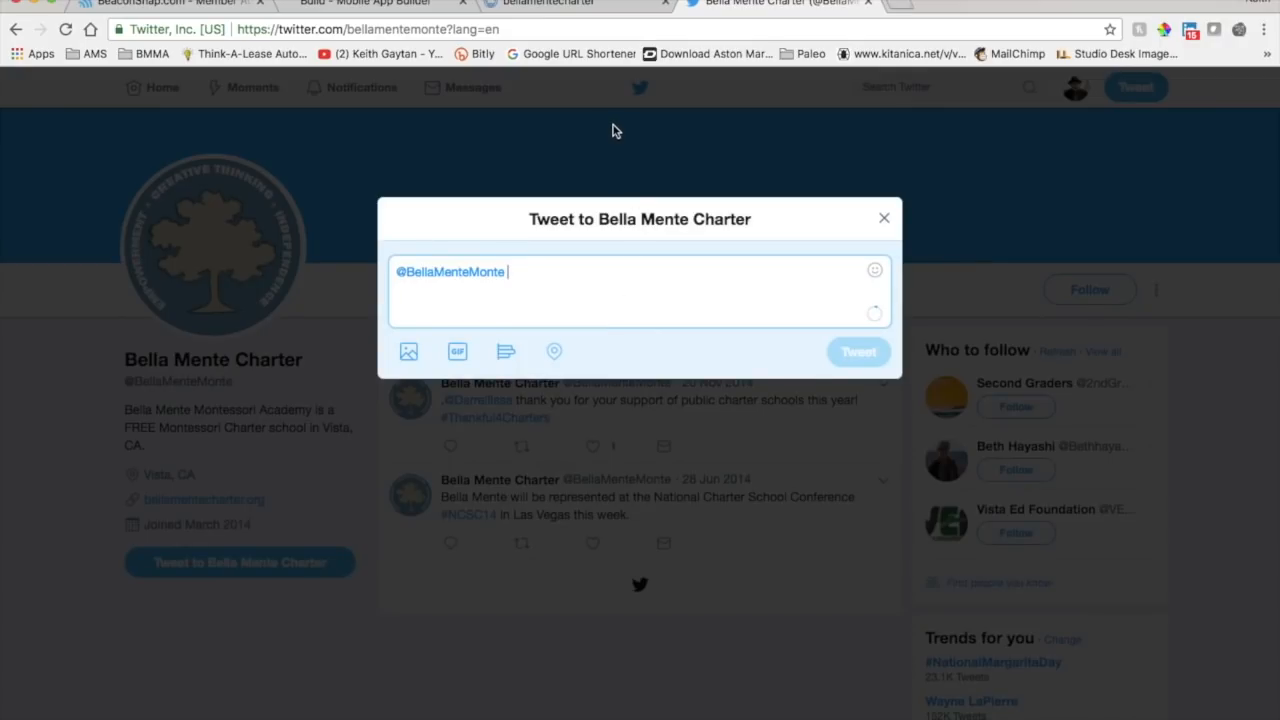
left_click(884, 218)
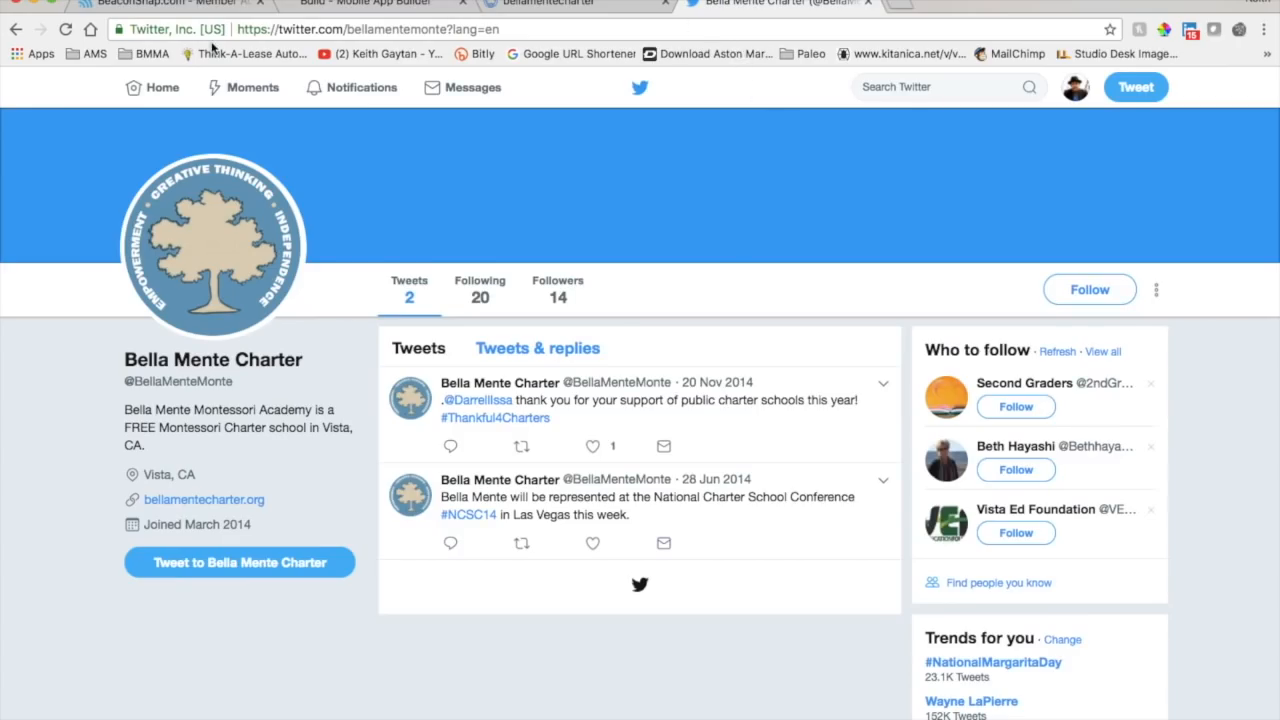
left_click(15, 30)
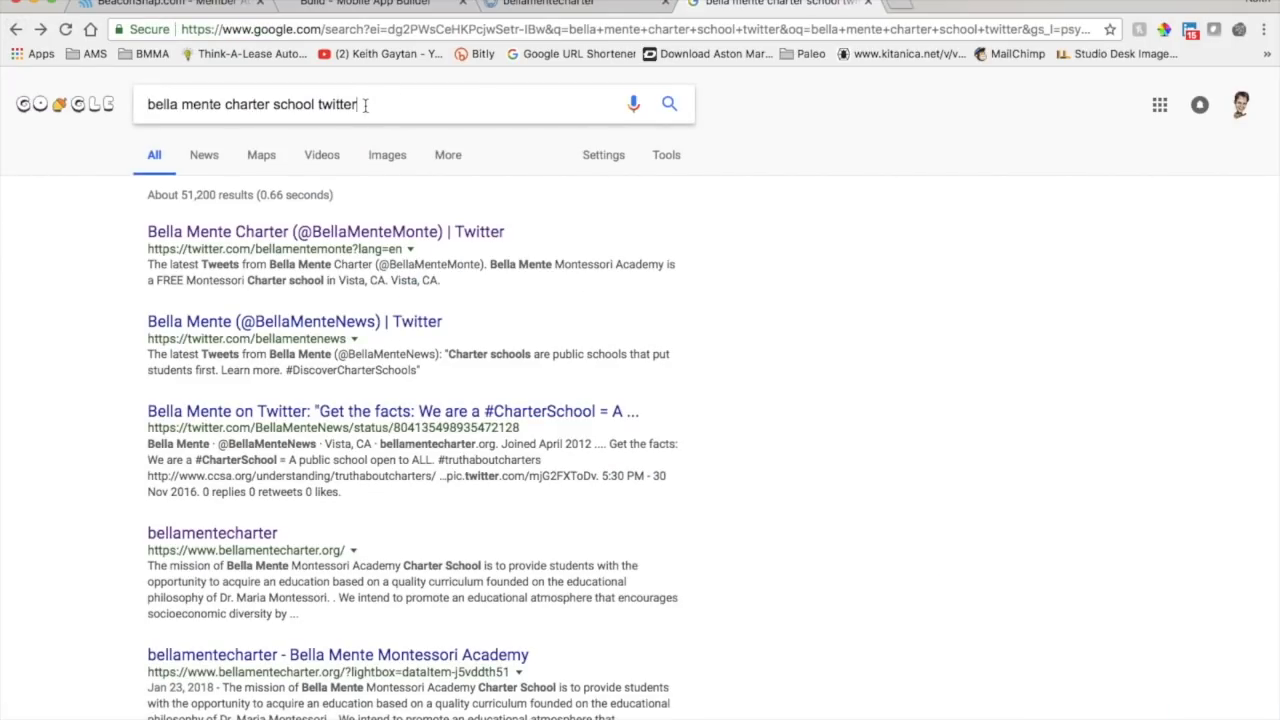
key("BackSpace")
key("BackSpace")
key("BackSpace")
key("BackSpace")
key("BackSpace")
key("BackSpace")
type("insta")
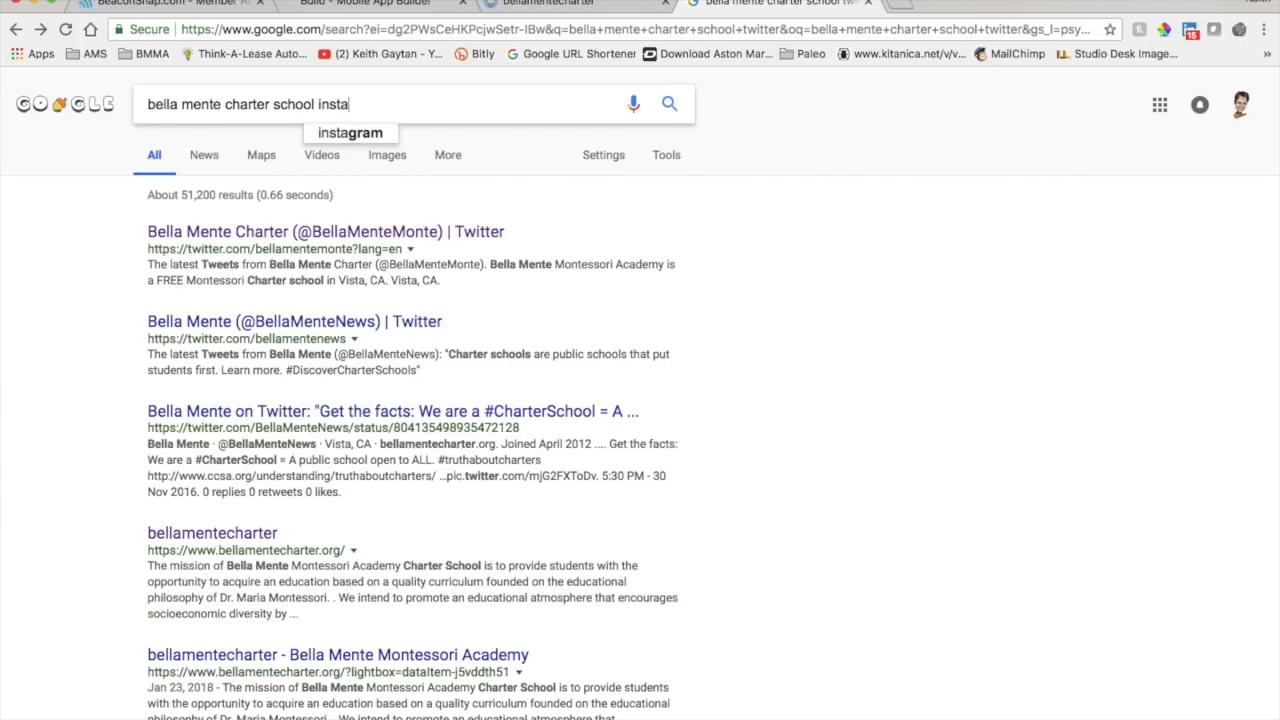
left_click(350, 133)
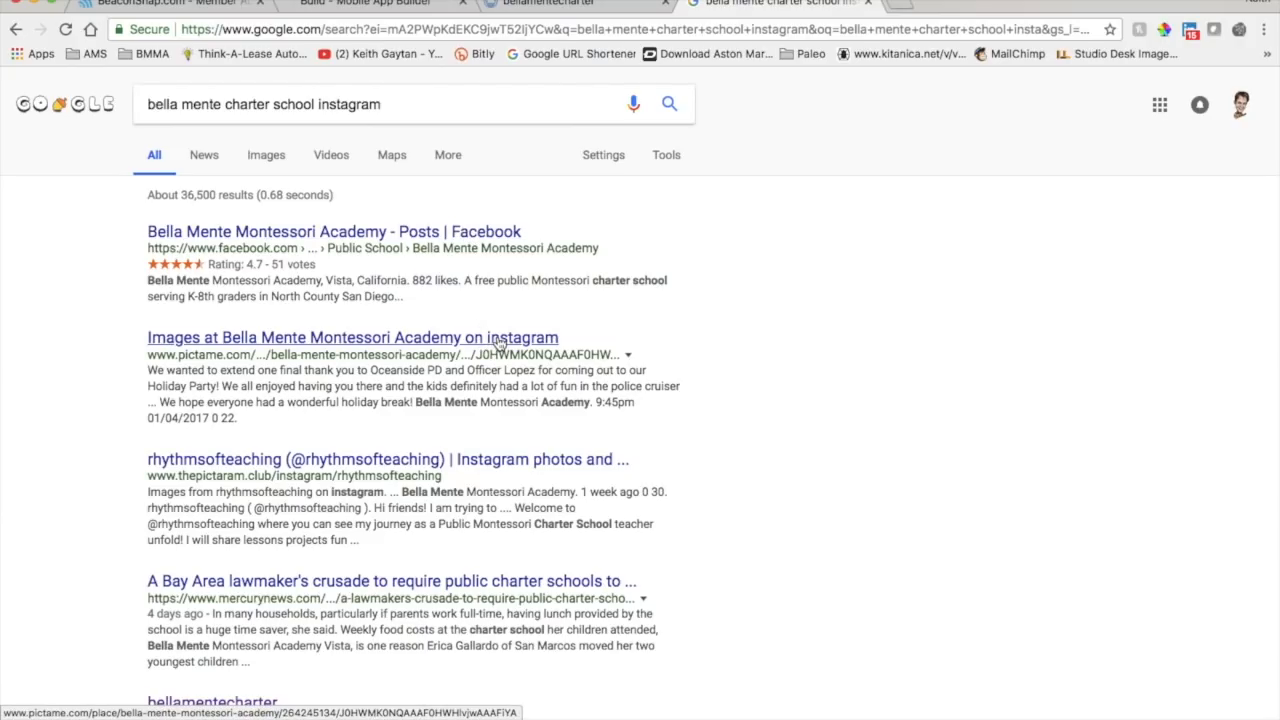
Open the "Images at Bella Mente Montessori Academy on instagram" result and look through the Pictame page.
left_click(497, 340)
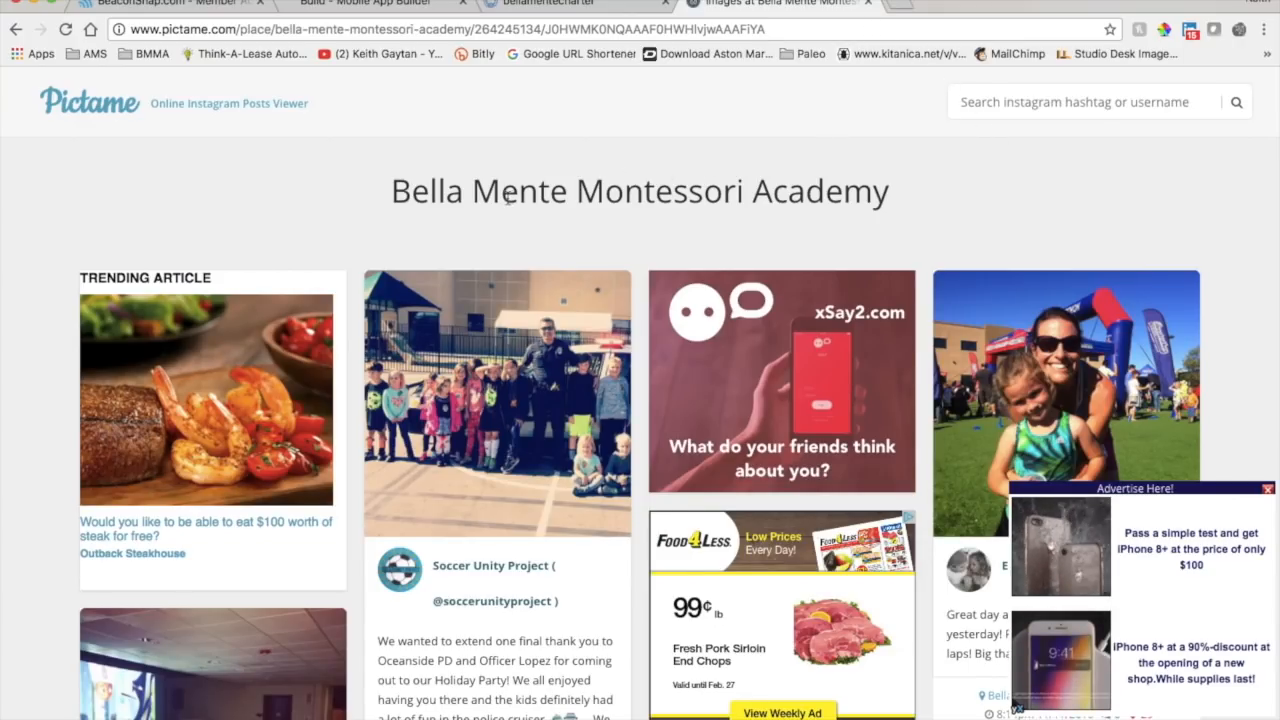
scroll(508, 197, "down", 3)
scroll(540, 197, "up", 3)
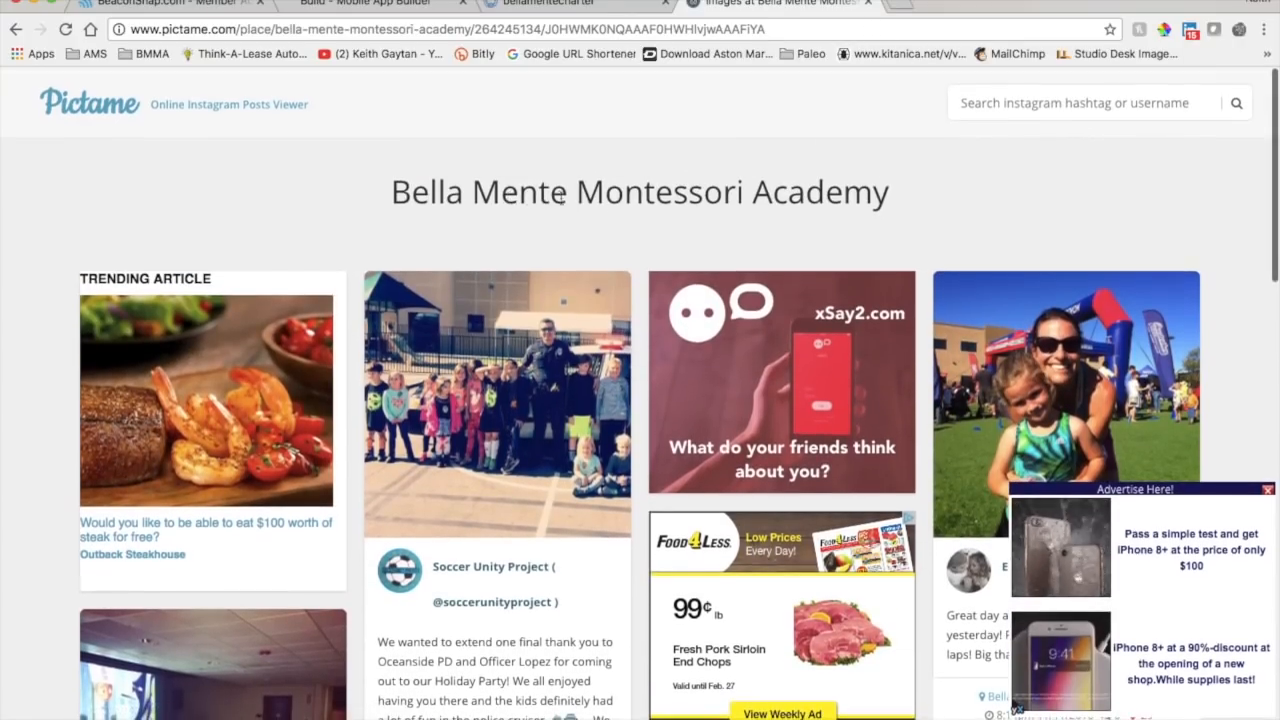
scroll(561, 197, "down", 3)
scroll(561, 197, "up", 3)
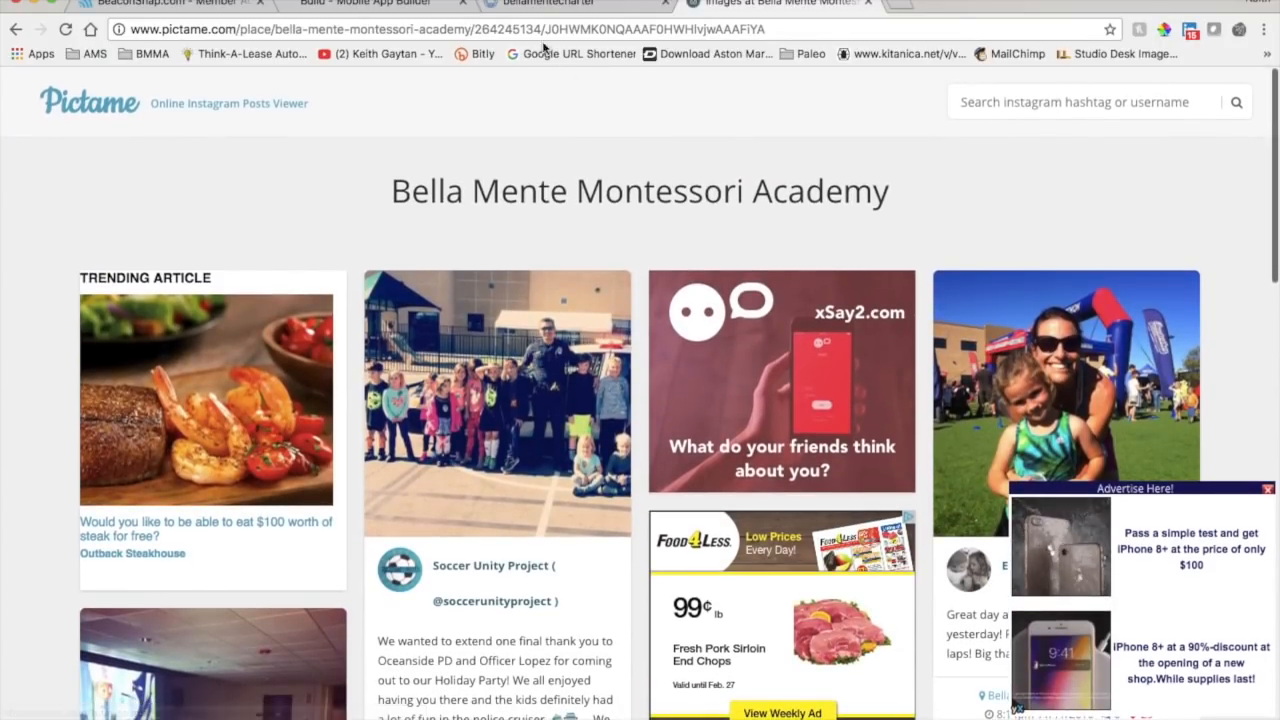
left_click_drag(470, 29, 220, 31)
double_click(362, 29)
left_click(471, 29)
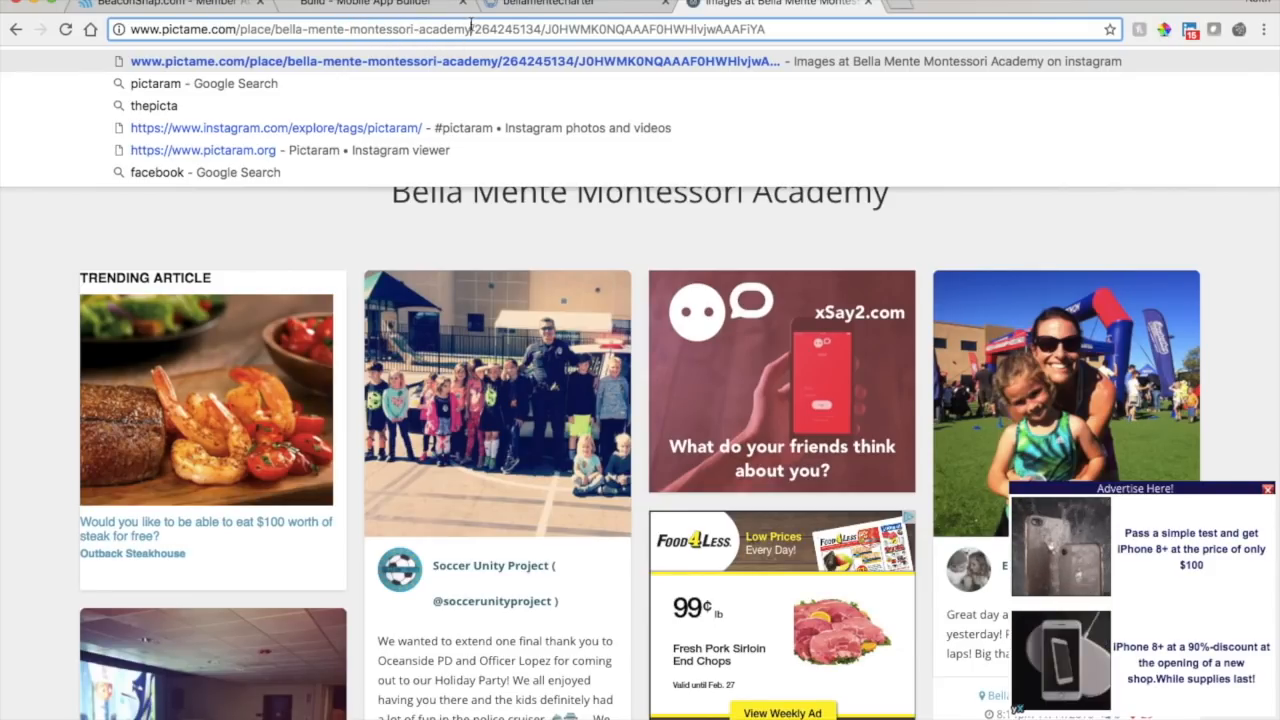
left_click_drag(471, 22, 118, 5)
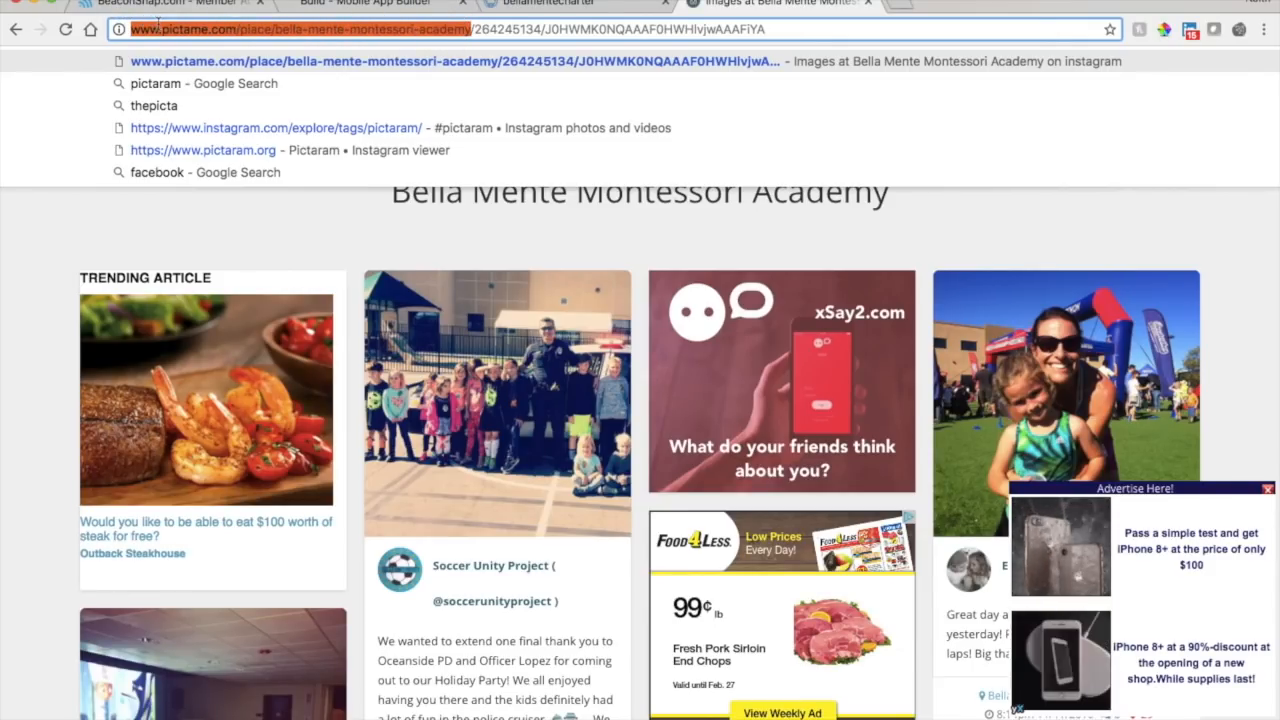
right_click(157, 22)
left_click(175, 49)
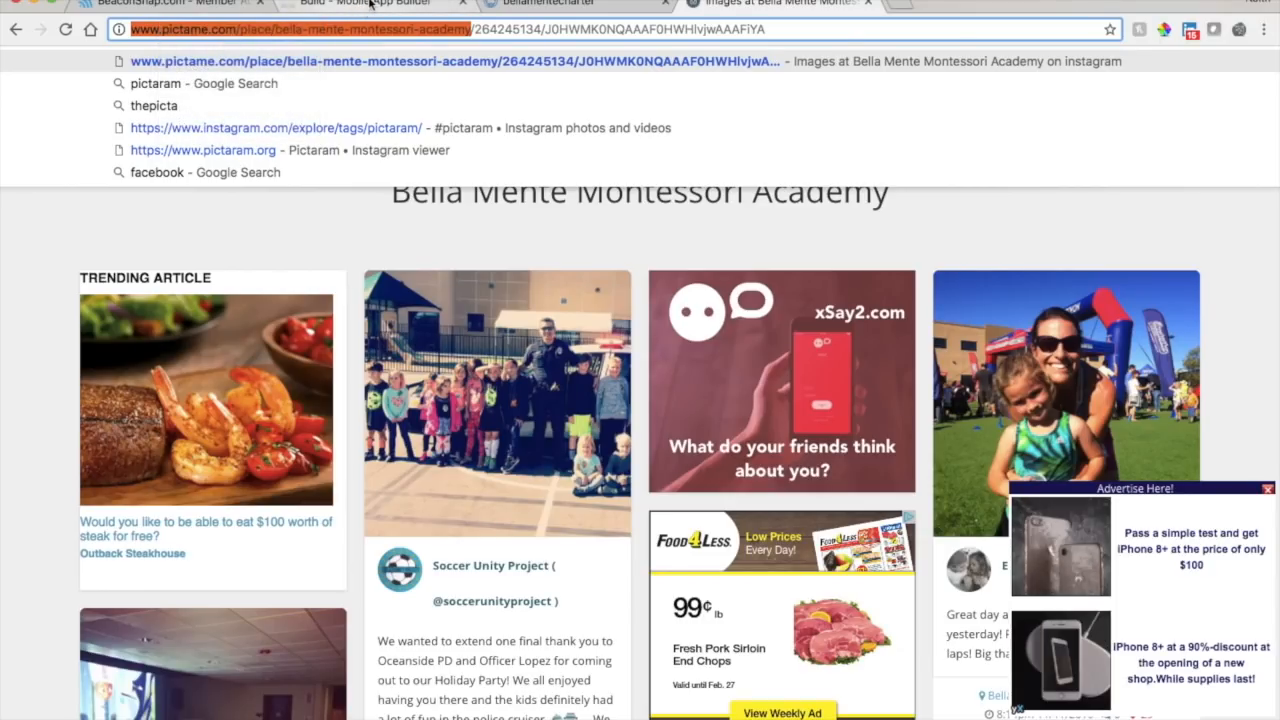
left_click(369, 4)
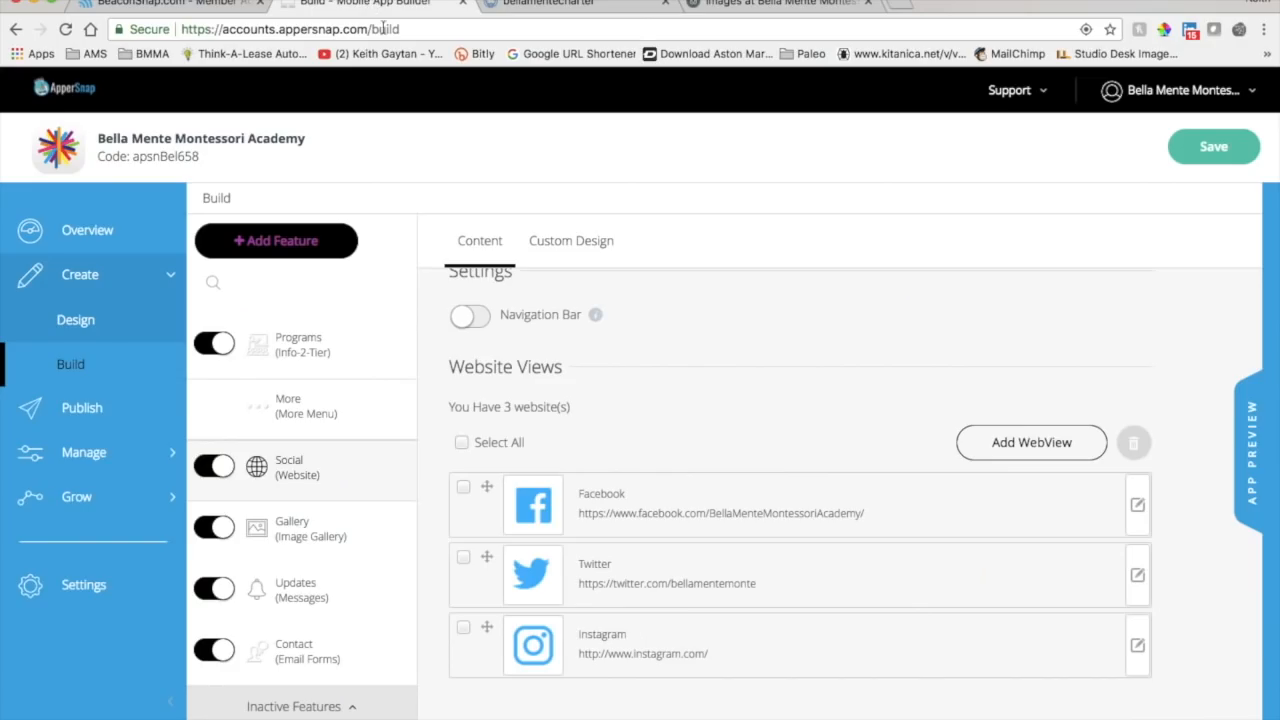
left_click(1137, 645)
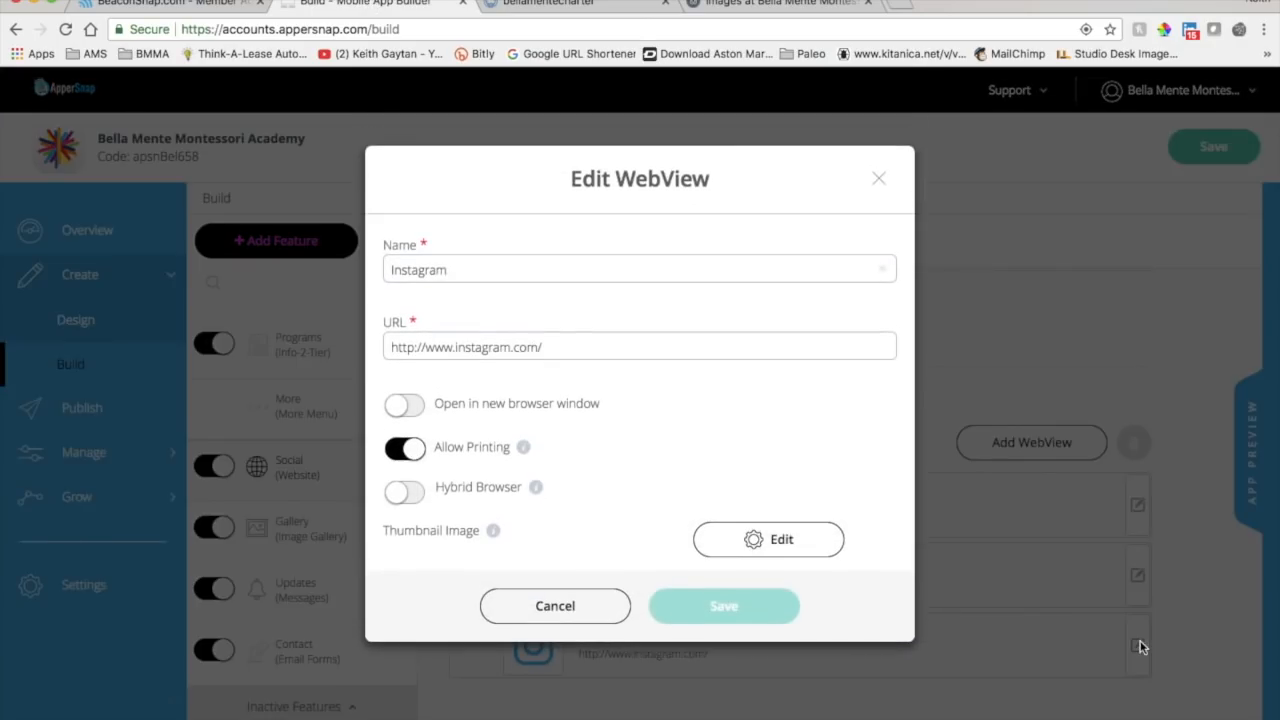
triple_click(576, 345)
right_click(576, 345)
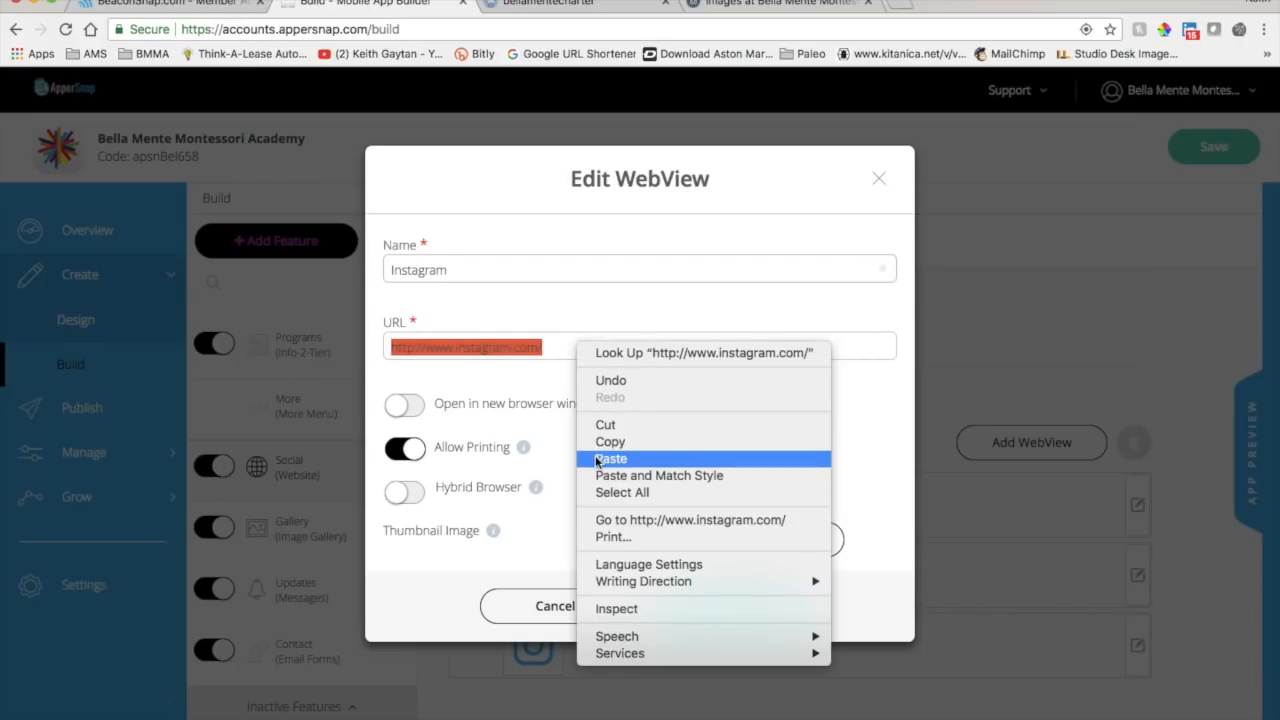
left_click(594, 457)
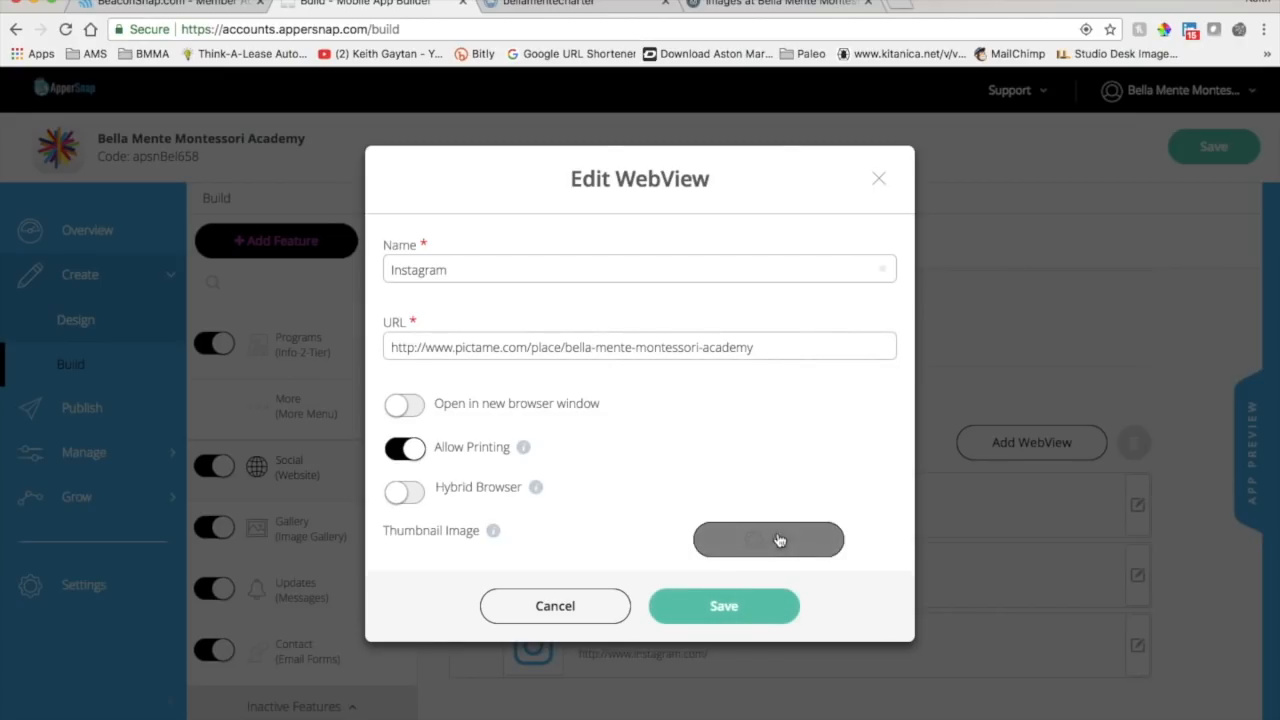
left_click(884, 181)
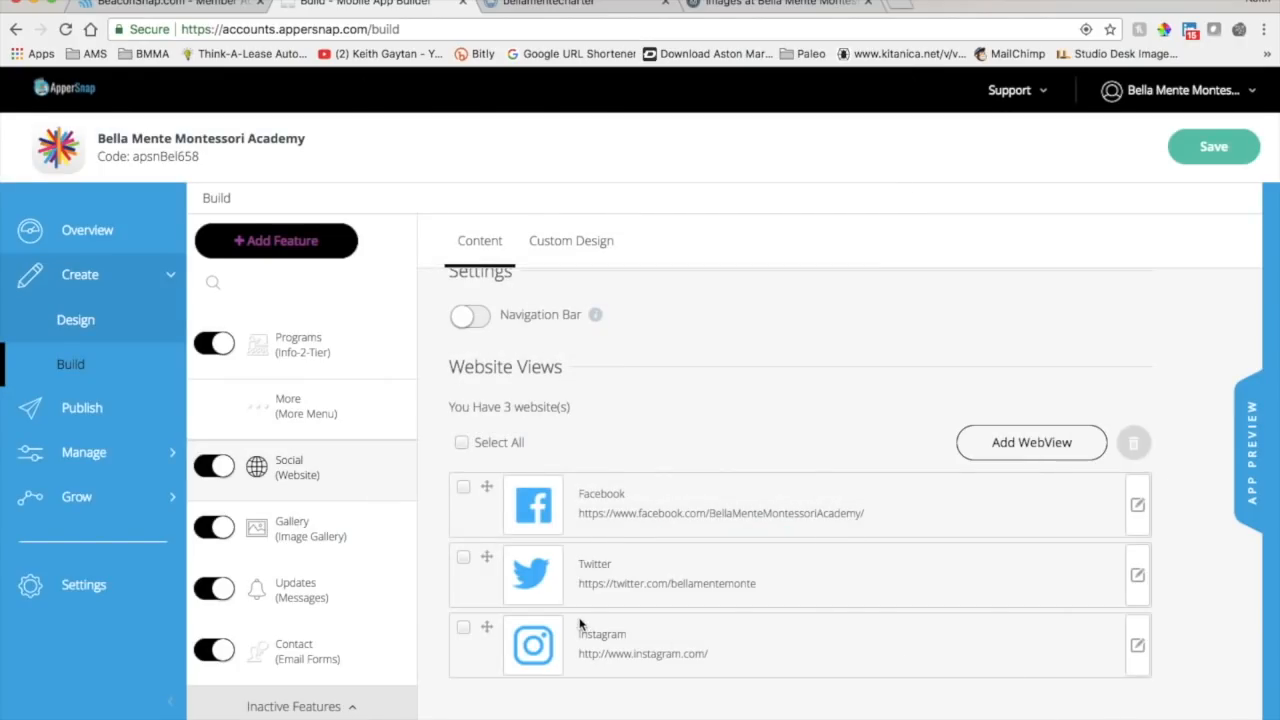
Delete the Instagram web view from the Social feature.
left_click(463, 629)
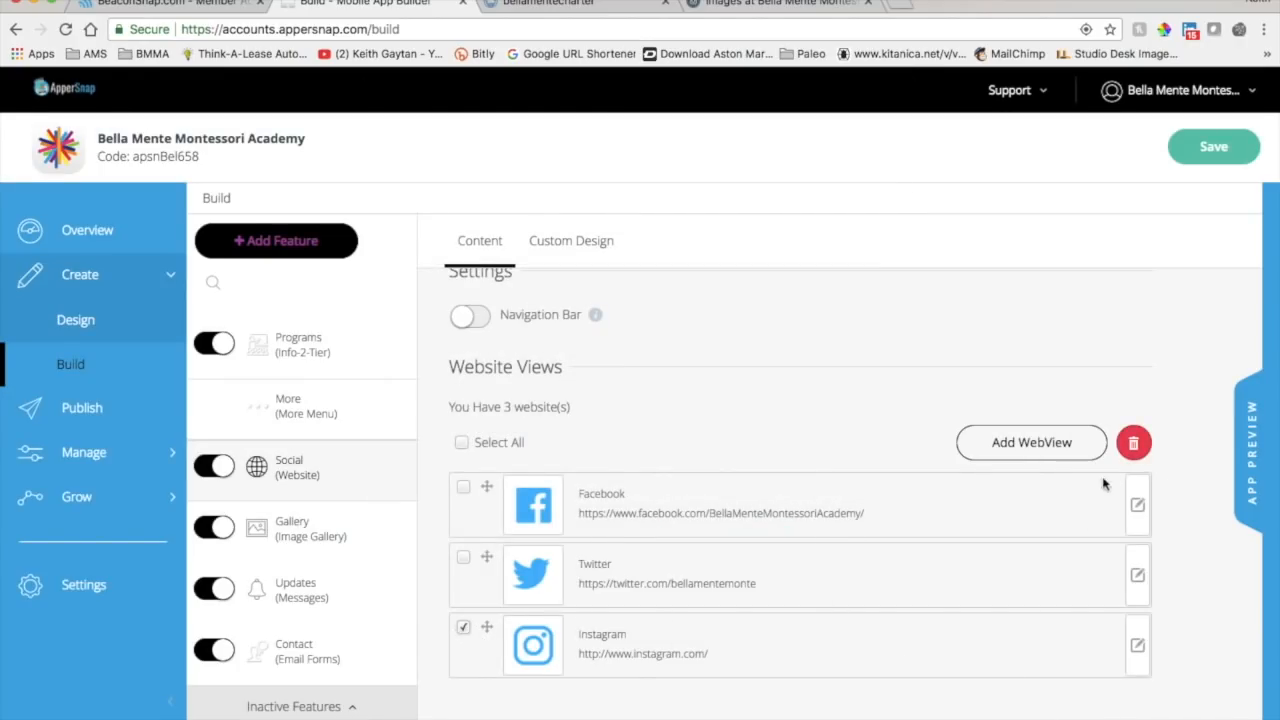
left_click(1134, 443)
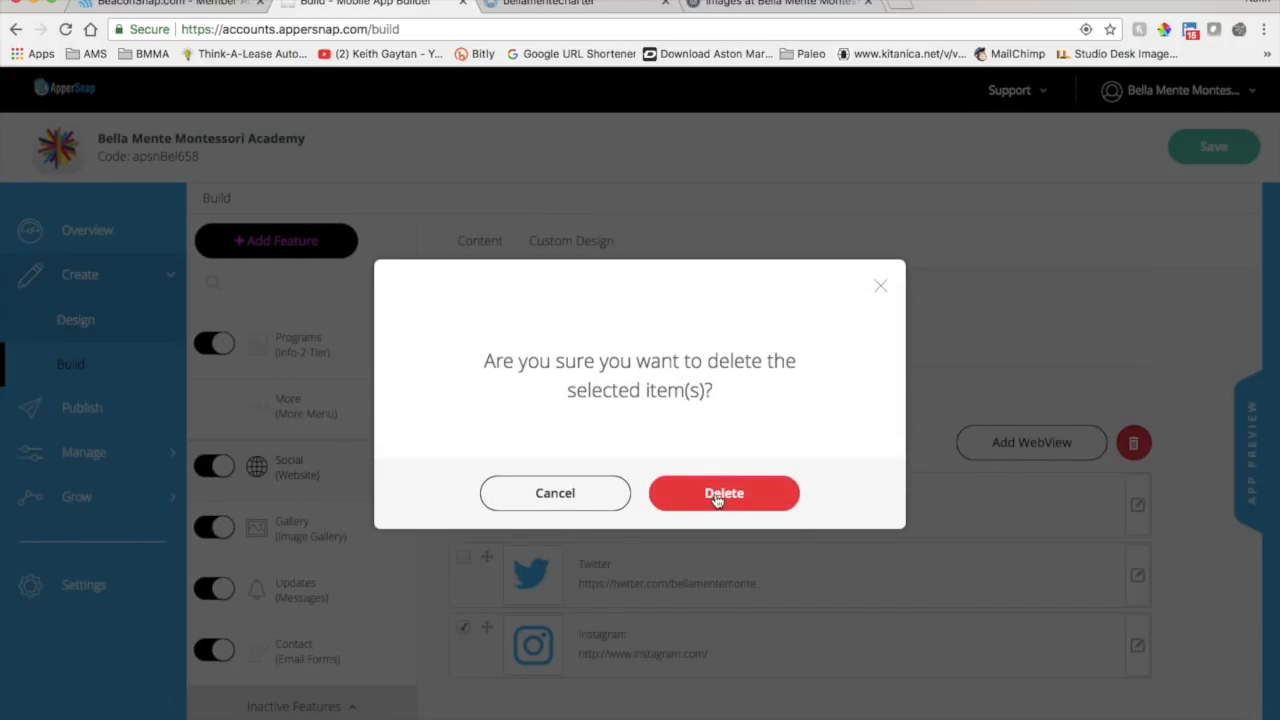
left_click(716, 495)
Turn on the Navigation Bar setting for the Social feature and save the app changes.
left_click(467, 393)
scroll(1077, 420, "up", 2)
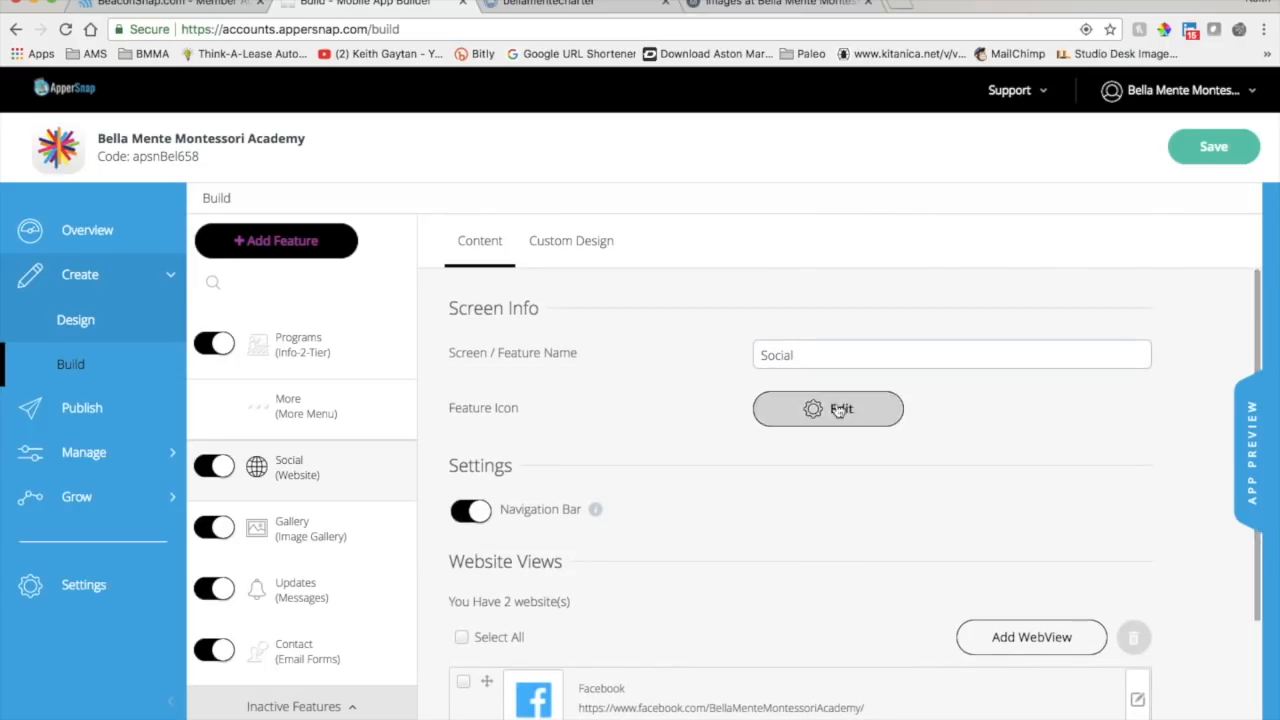
left_click(1212, 146)
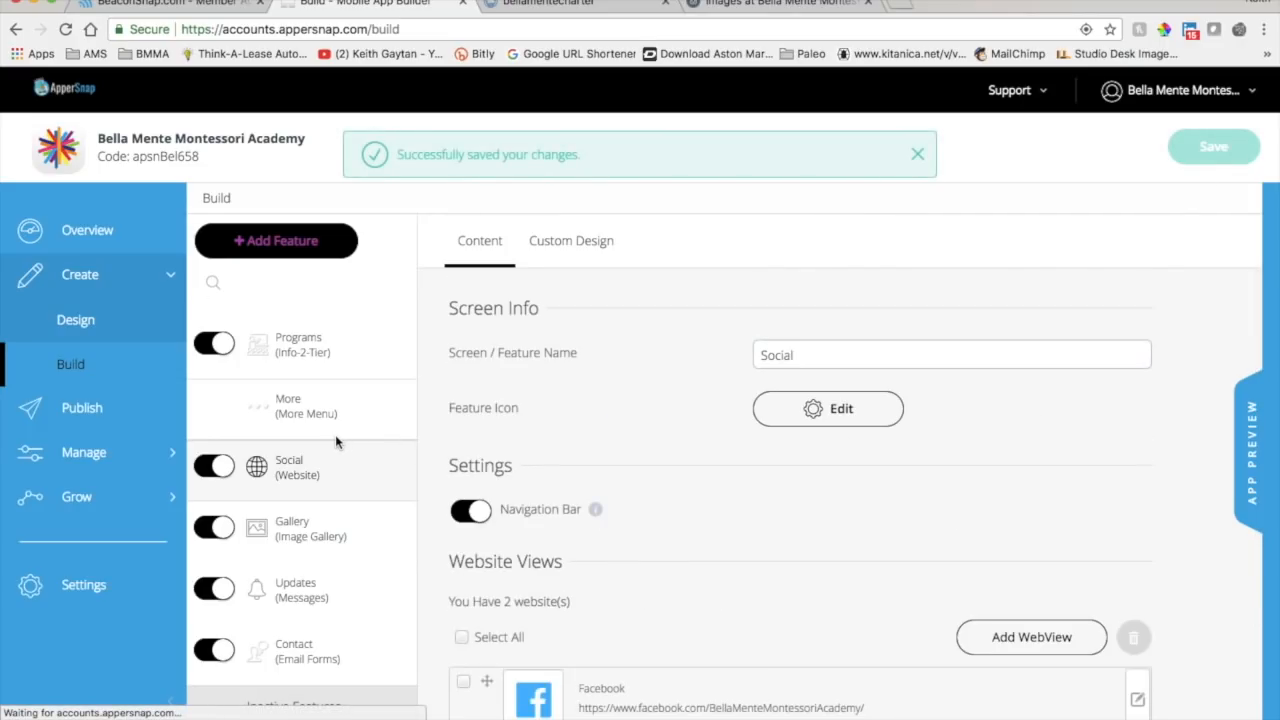
Review the content settings of the Gallery, Updates and Contact features.
left_click(291, 532)
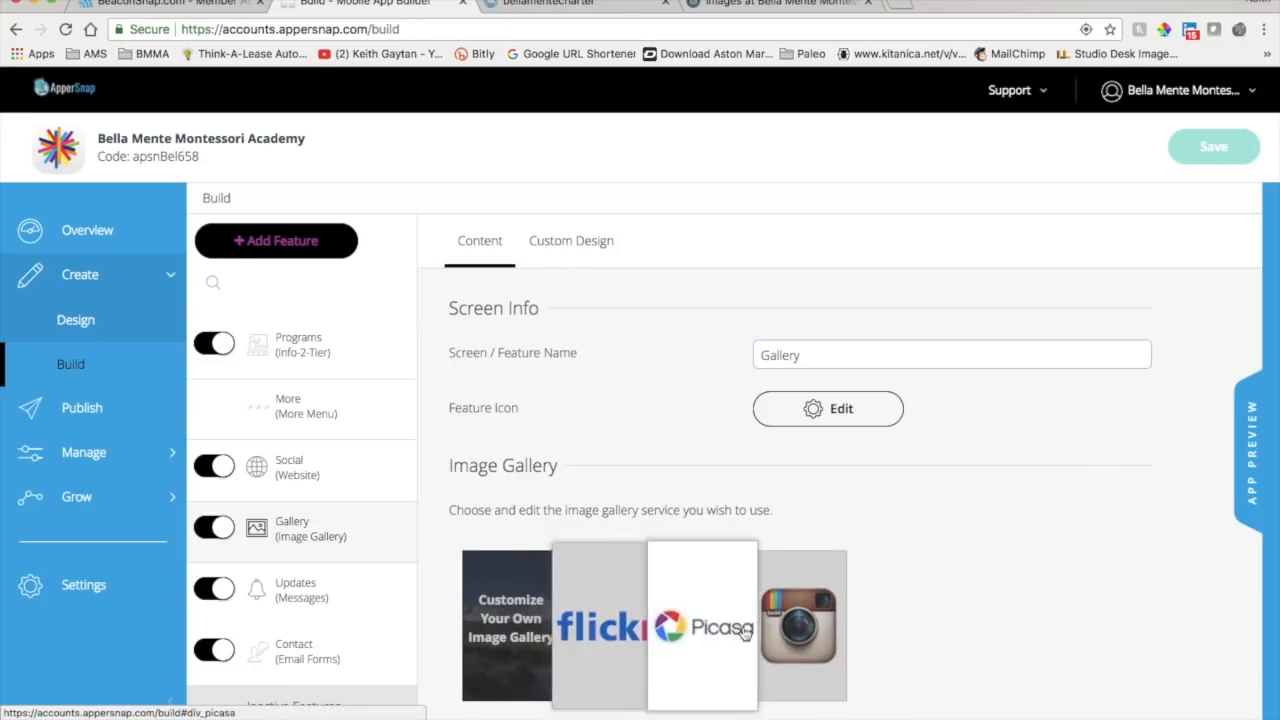
scroll(963, 553, "down", 3)
scroll(963, 553, "down", 2)
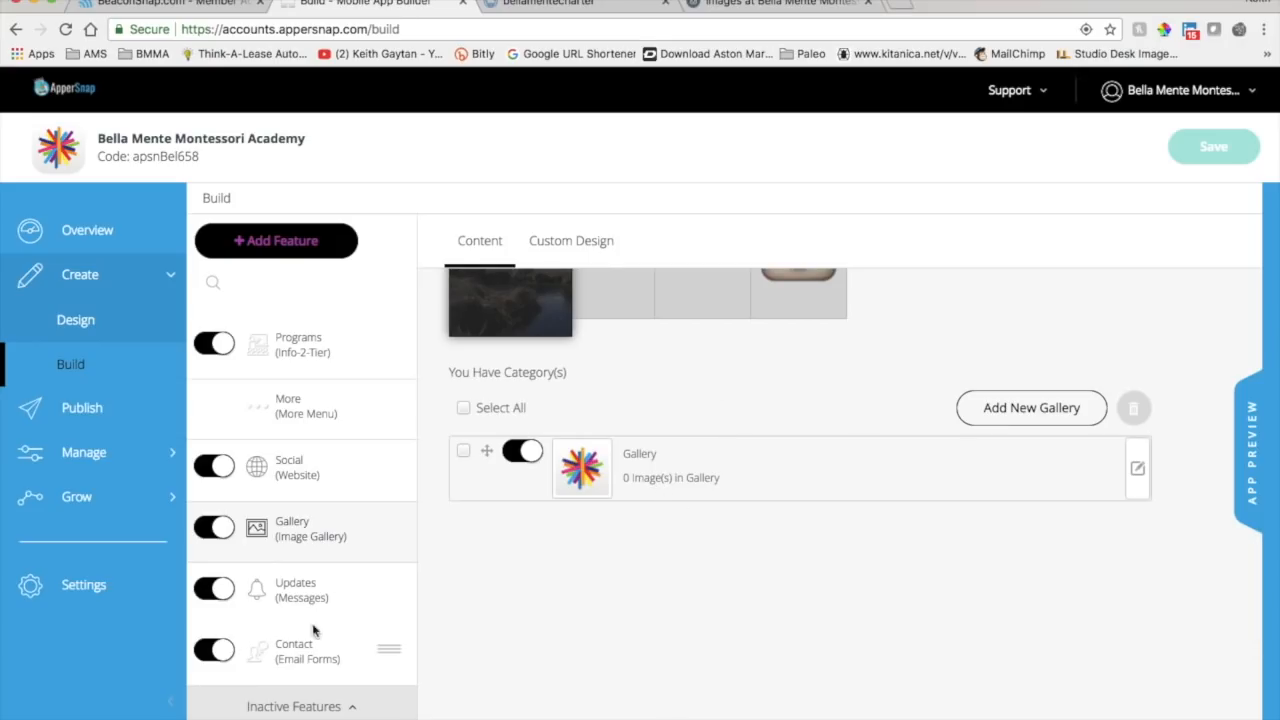
left_click(292, 596)
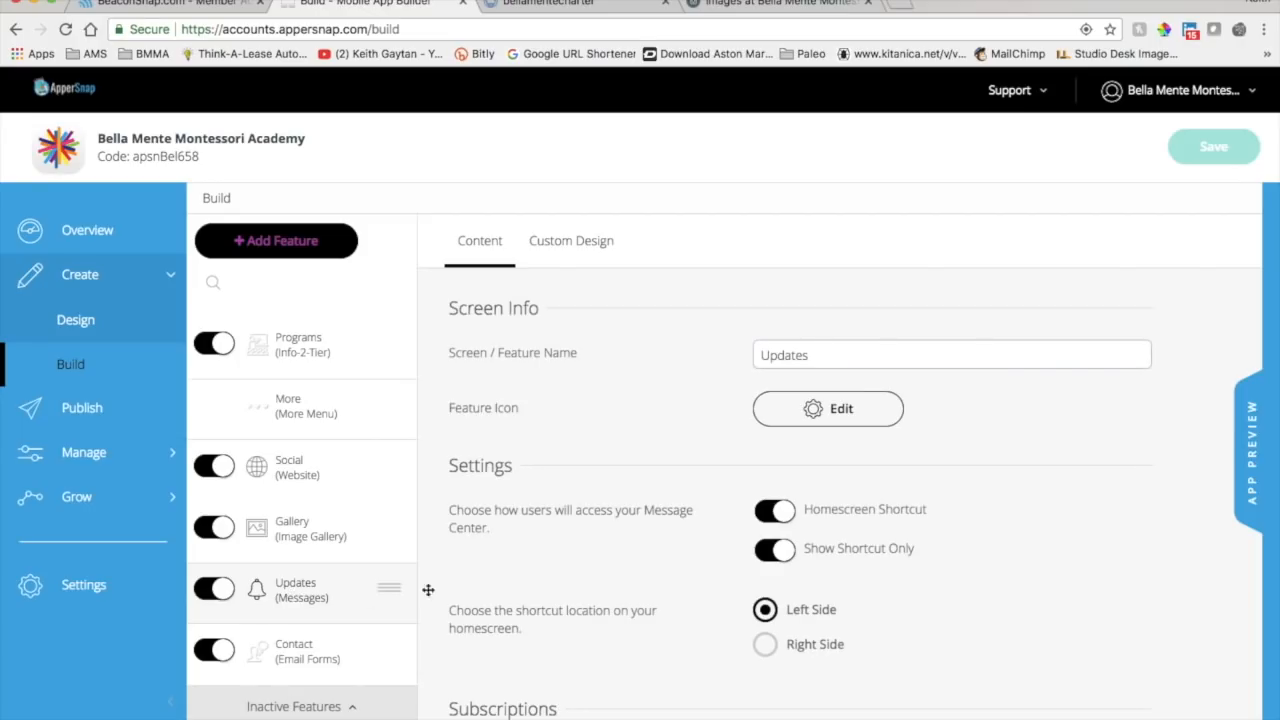
scroll(1057, 560, "down", 3)
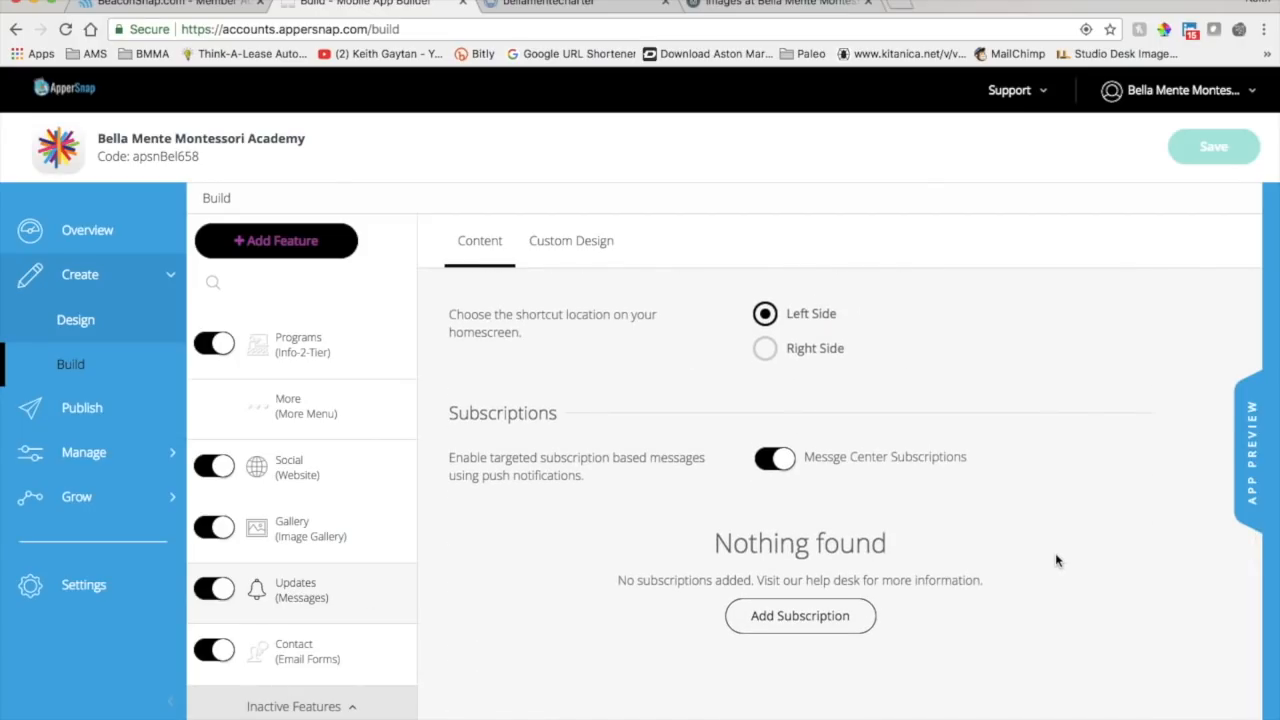
left_click(307, 660)
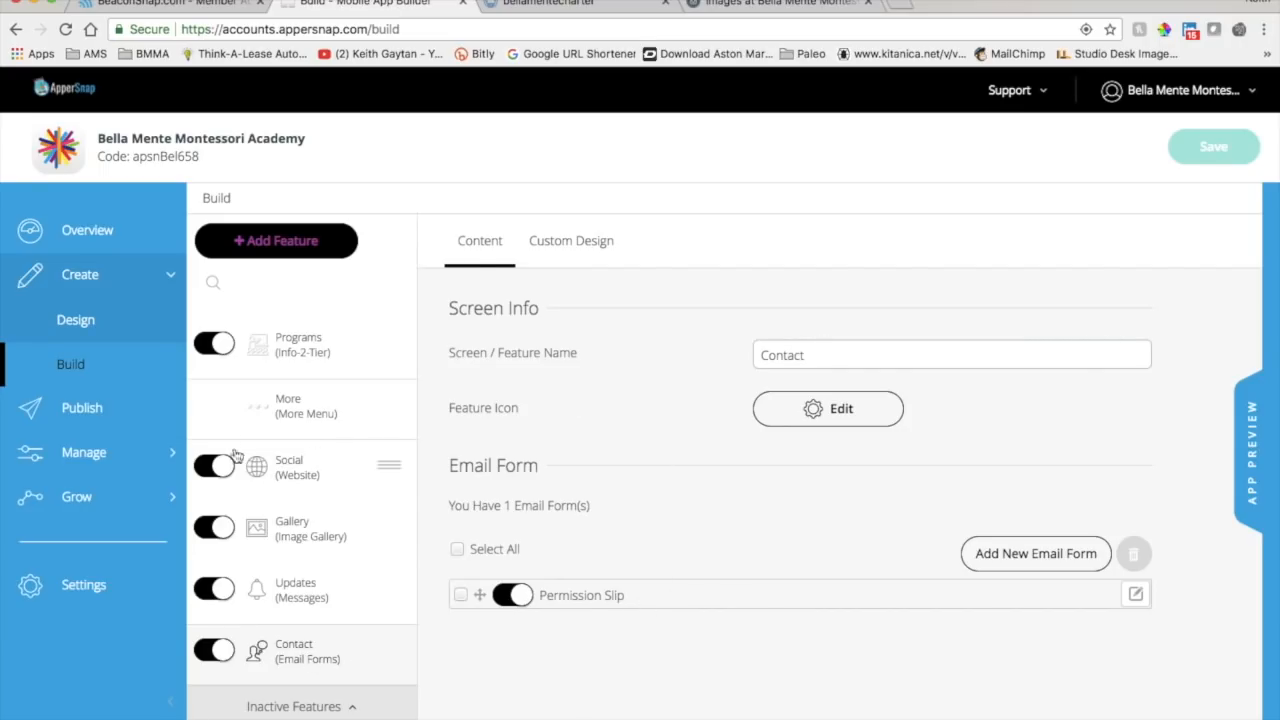
Look through the features available to add, including Call Us, Contact and Direction View, and leave without adding one.
left_click(263, 248)
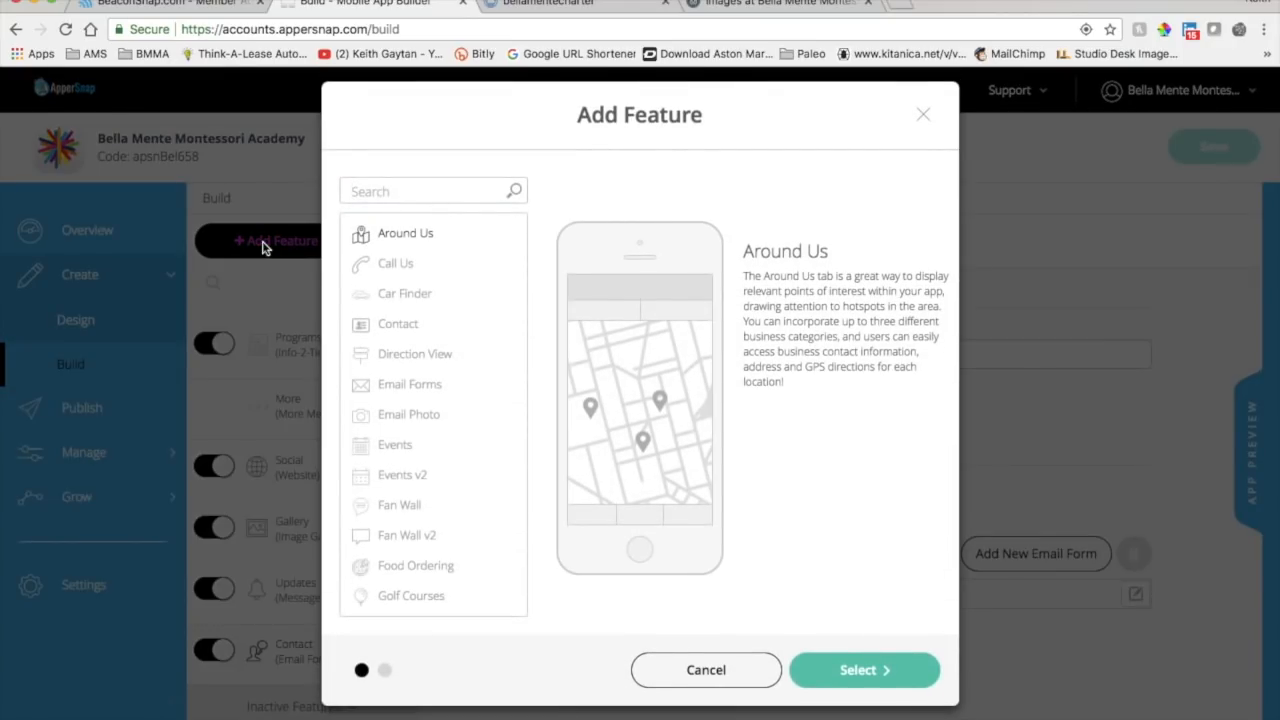
left_click(406, 268)
left_click(398, 326)
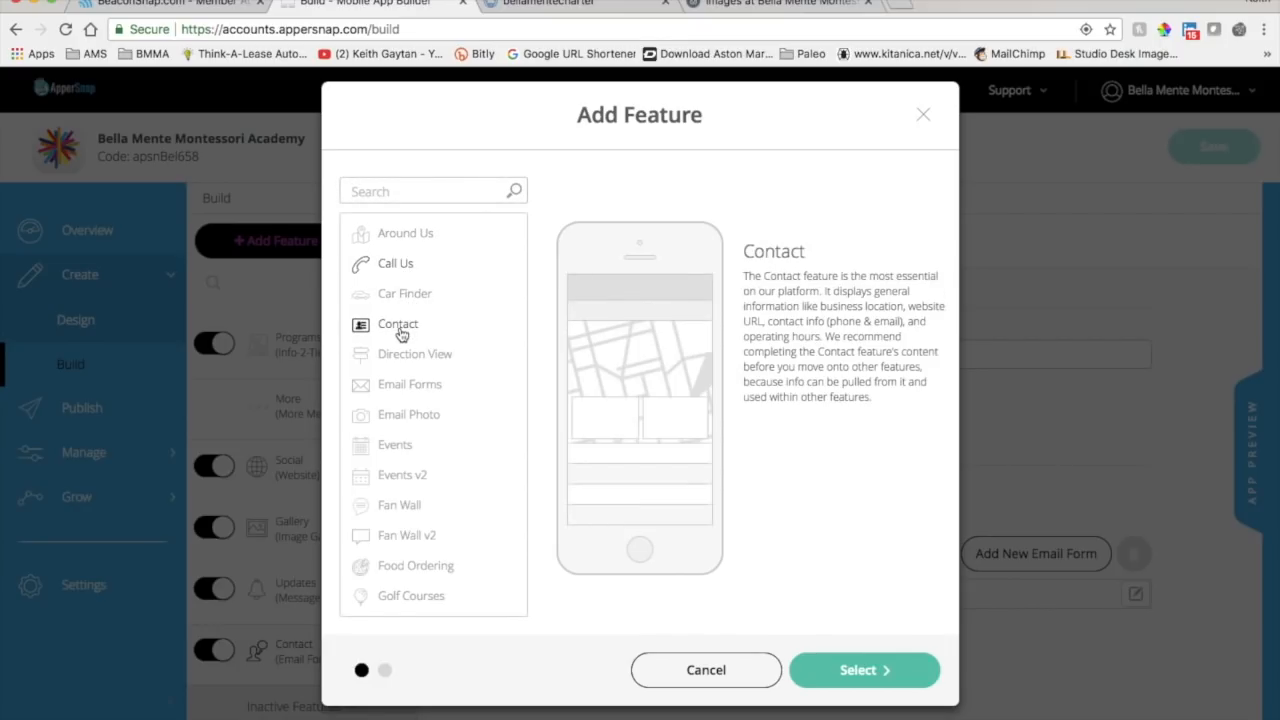
left_click(406, 358)
scroll(455, 410, "down", 15)
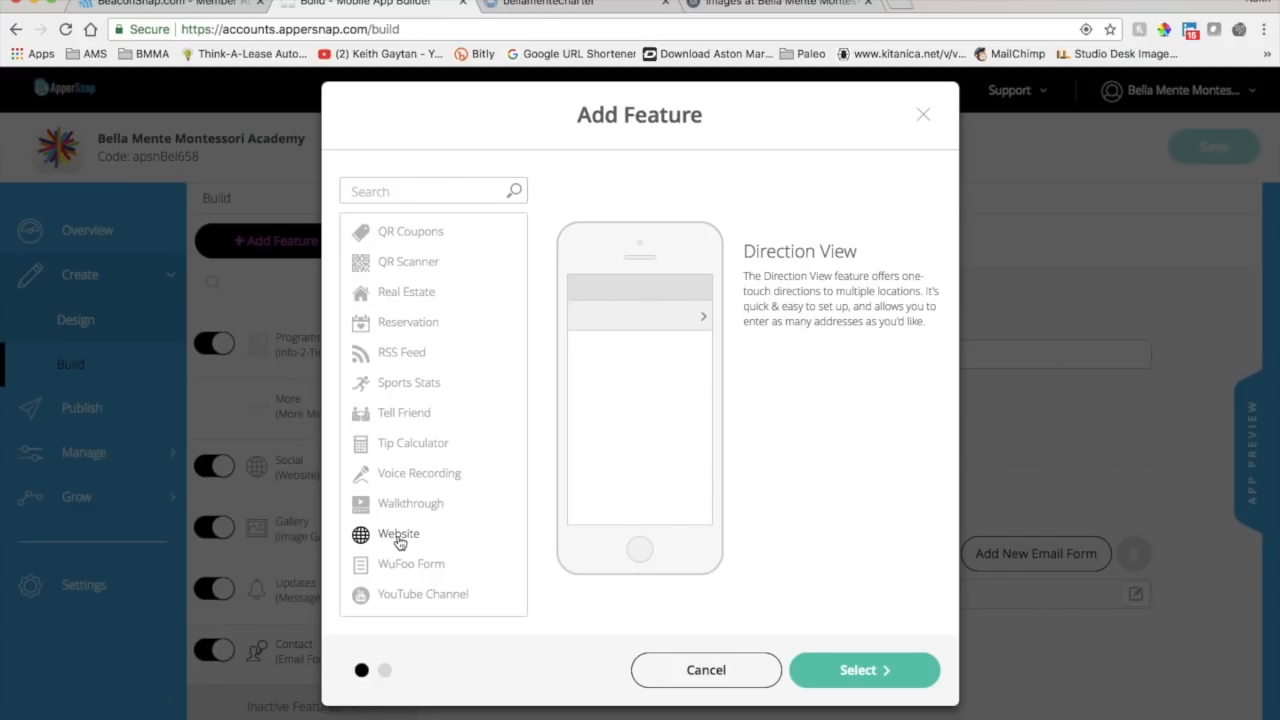
scroll(456, 365, "up", 5)
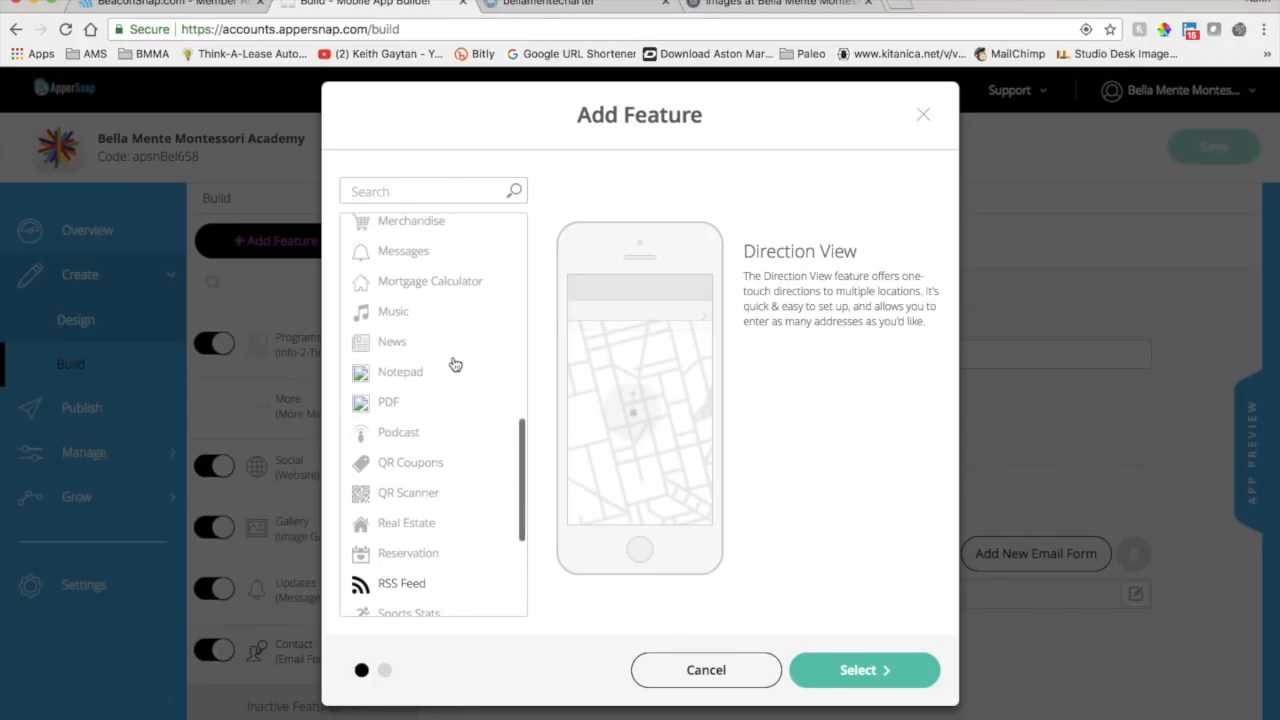
scroll(455, 364, "up", 3)
scroll(453, 364, "up", 3)
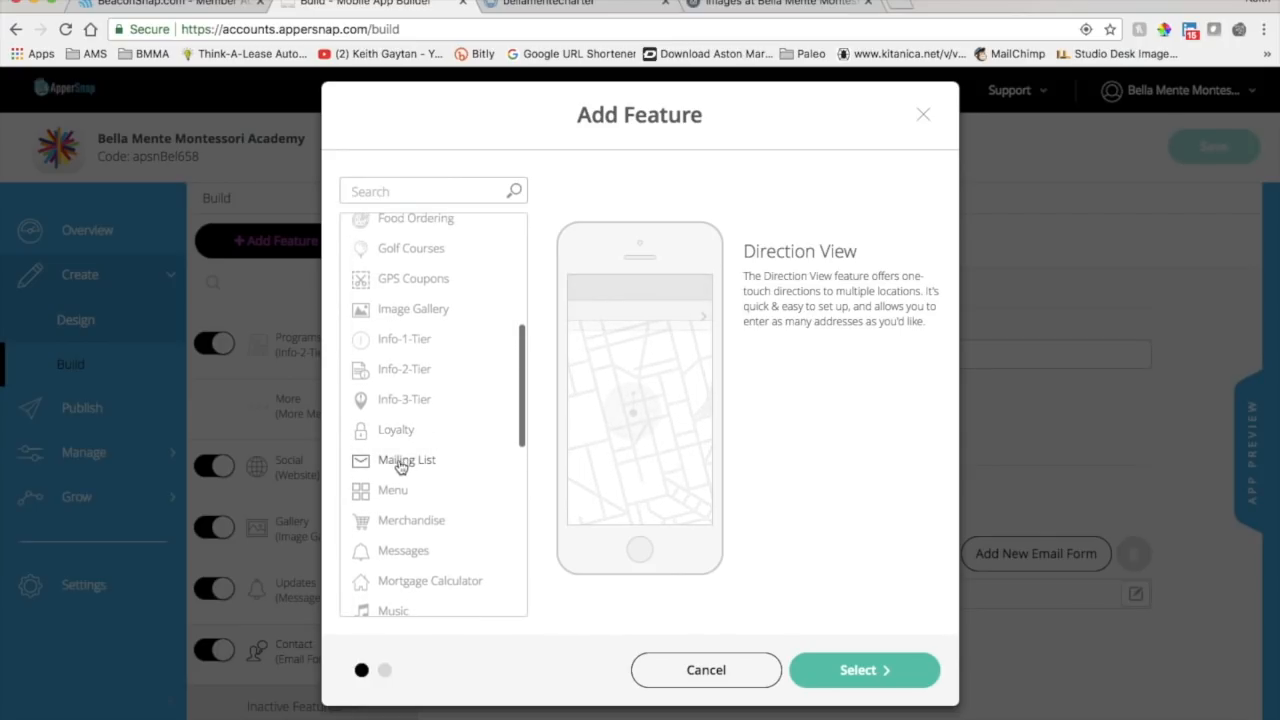
scroll(480, 413, "up", 3)
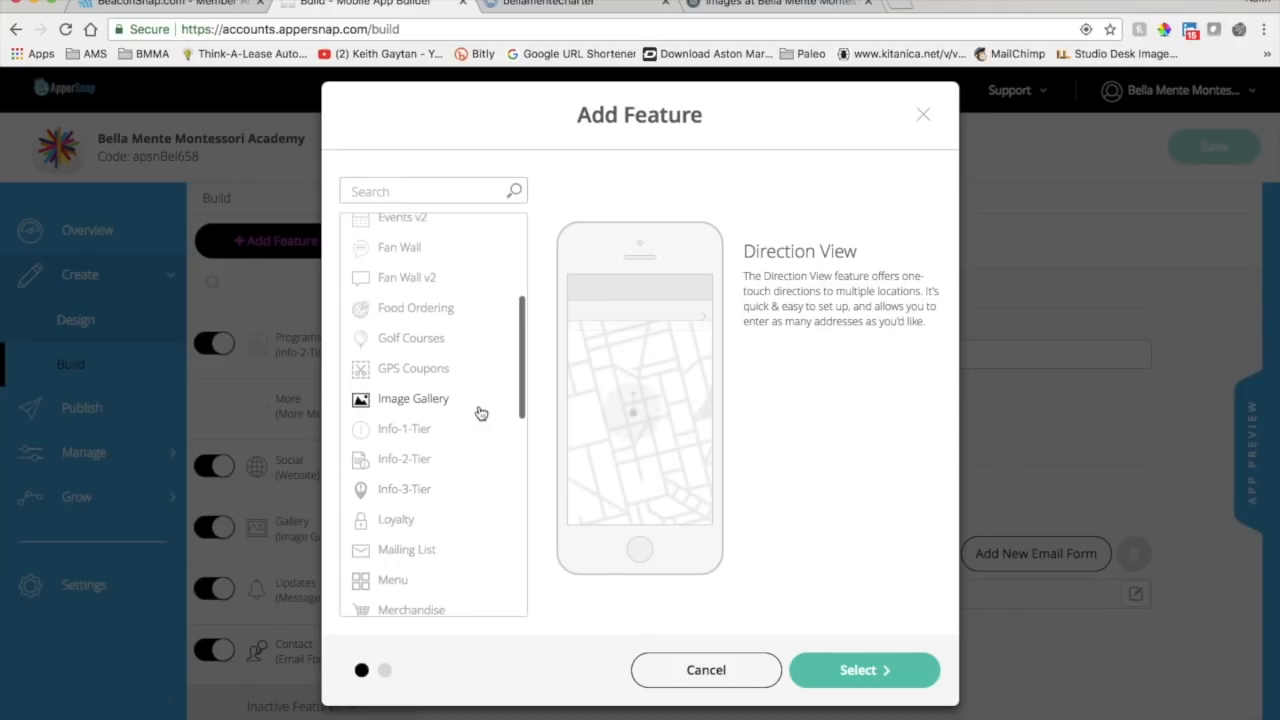
scroll(480, 413, "up", 3)
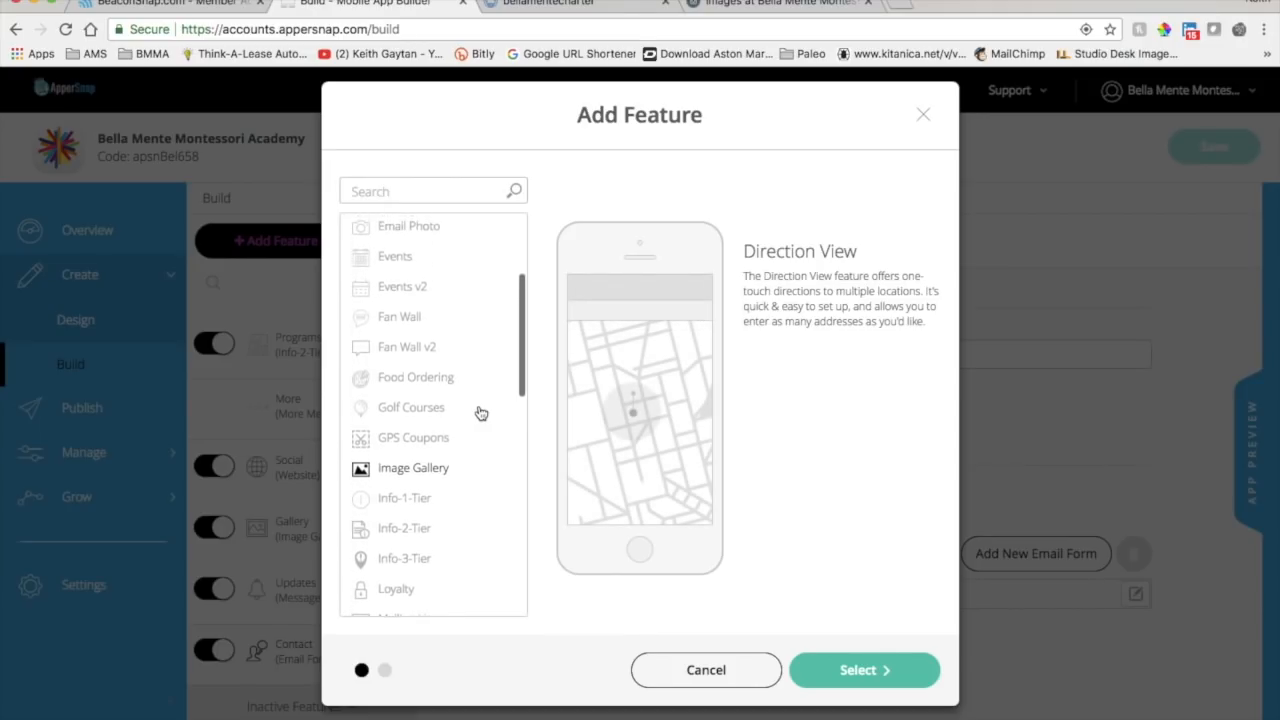
scroll(480, 413, "down", 10)
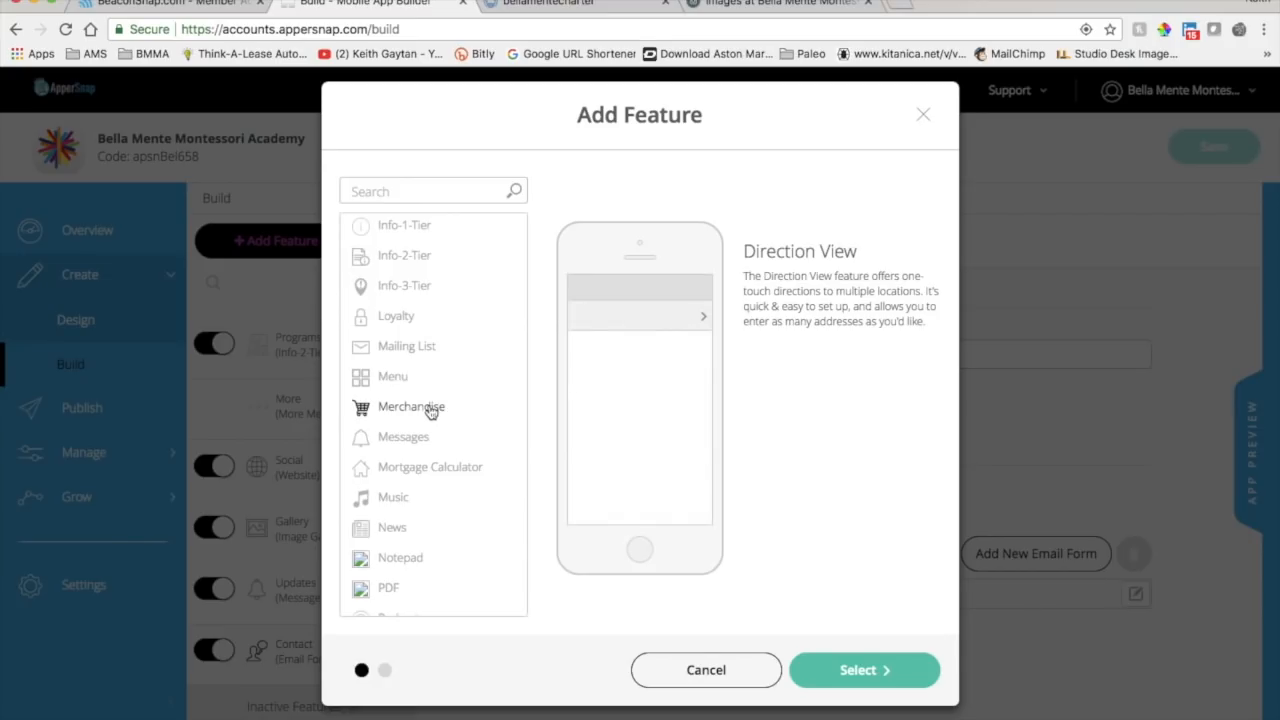
scroll(477, 366, "up", 15)
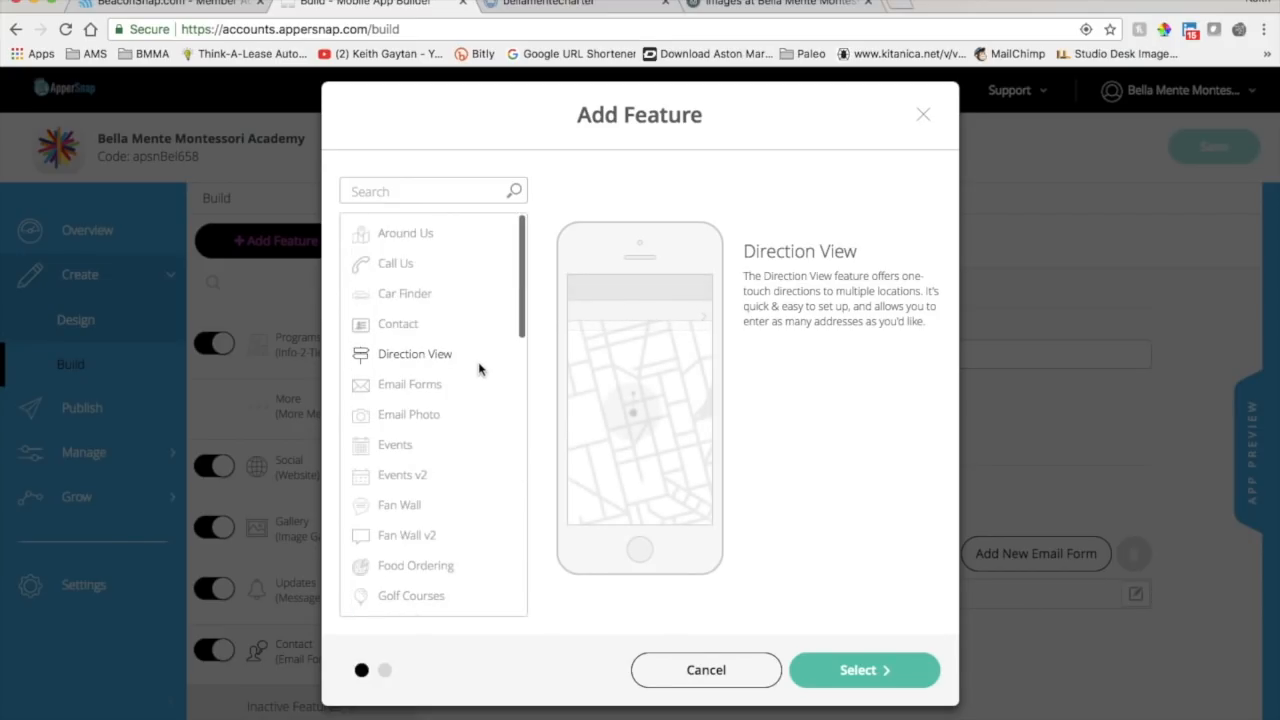
left_click(857, 684)
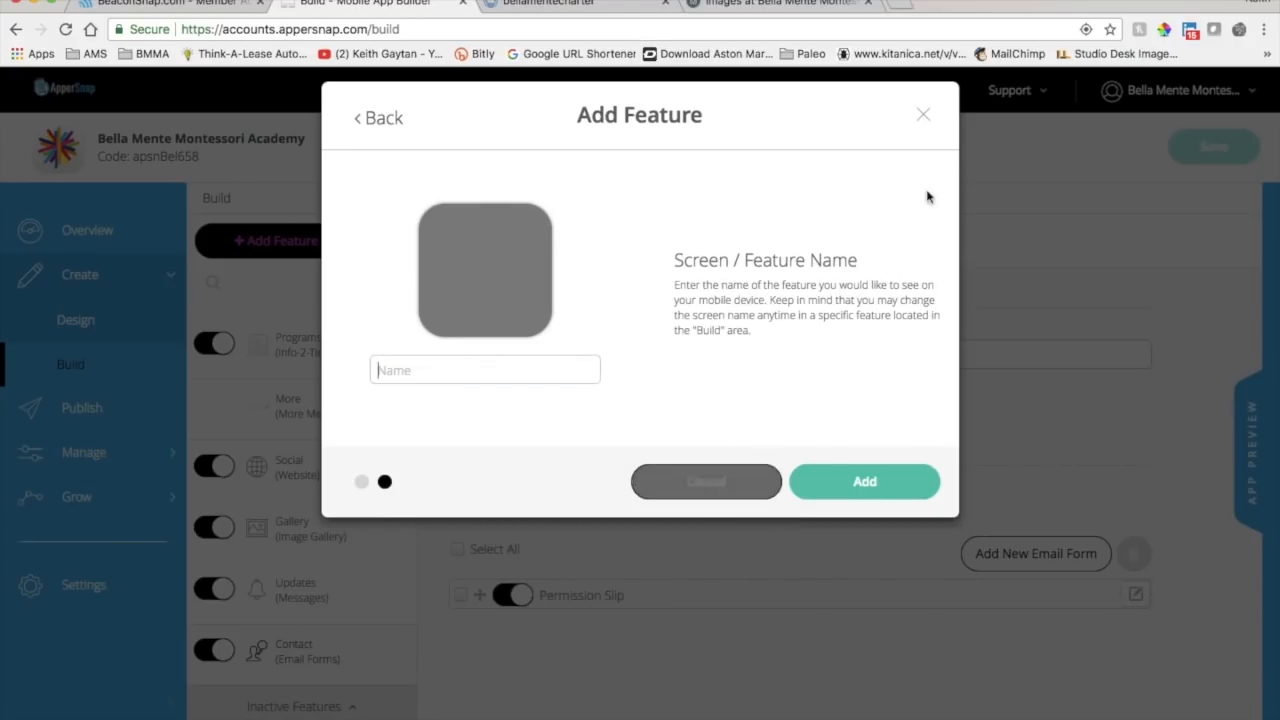
left_click(706, 483)
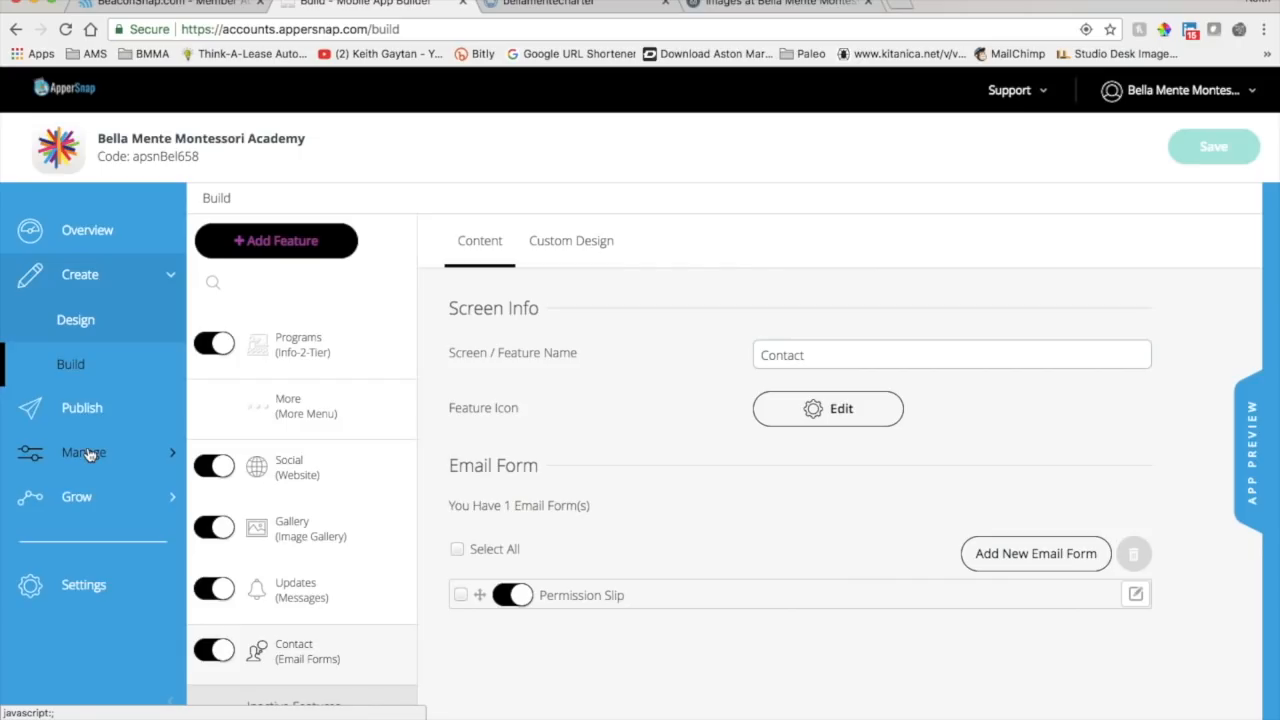
Open the app's general settings and set the time format to 24 Hour.
left_click(172, 456)
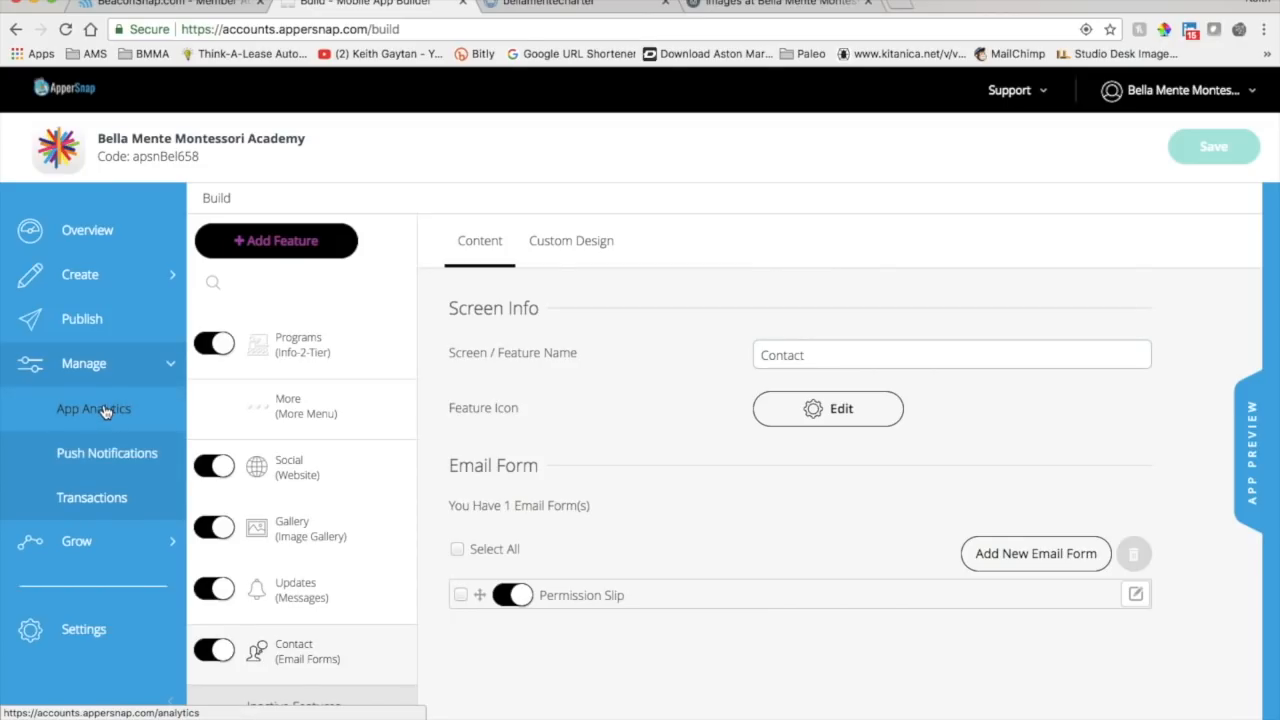
left_click(85, 632)
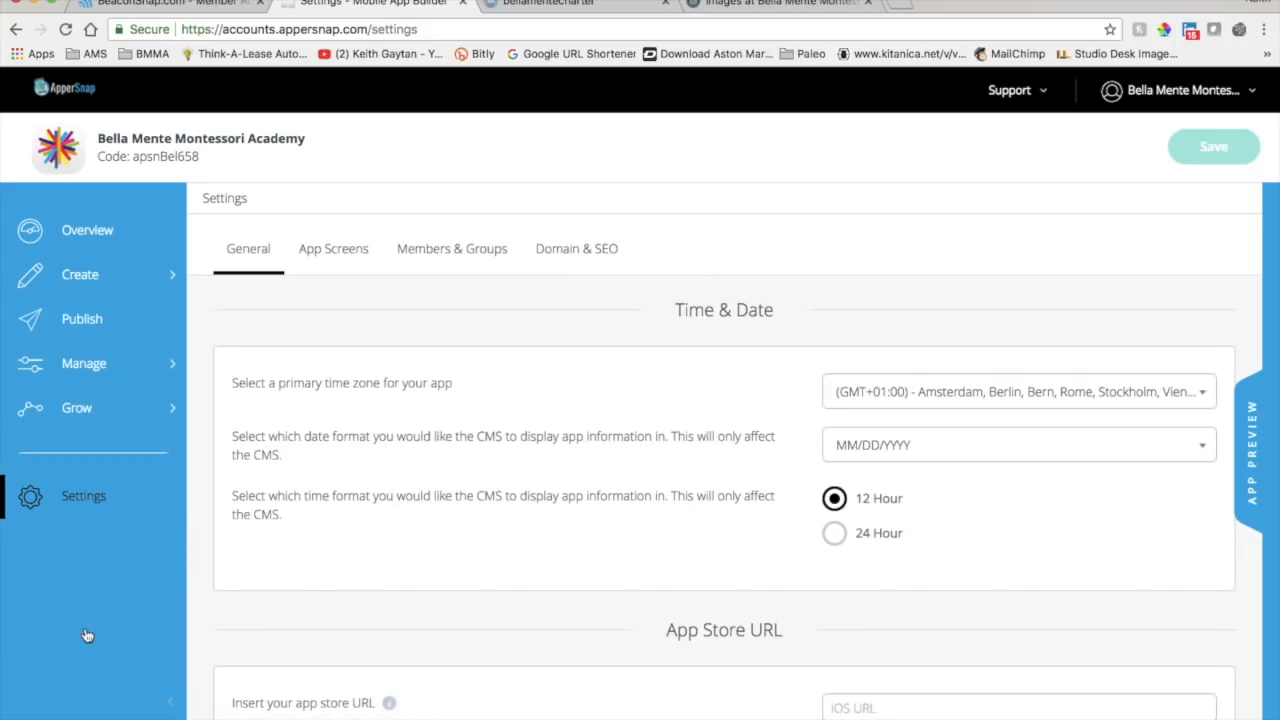
scroll(568, 378, "down", 2)
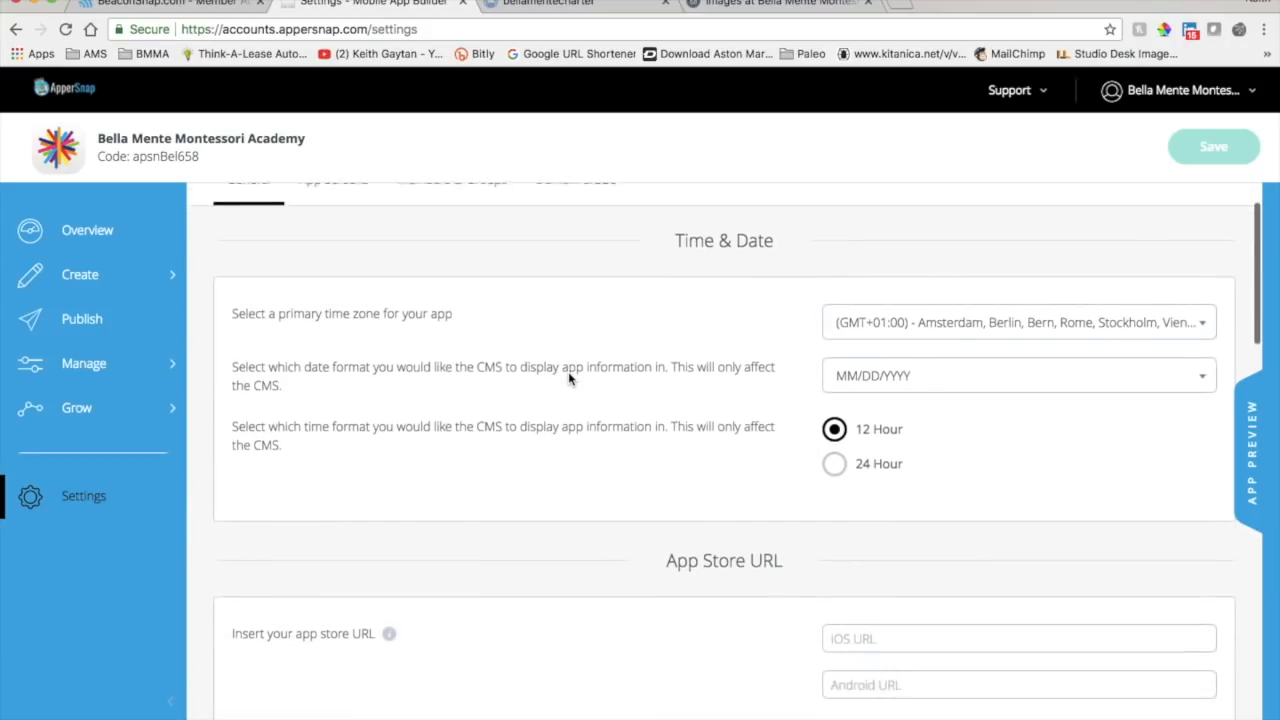
left_click(836, 440)
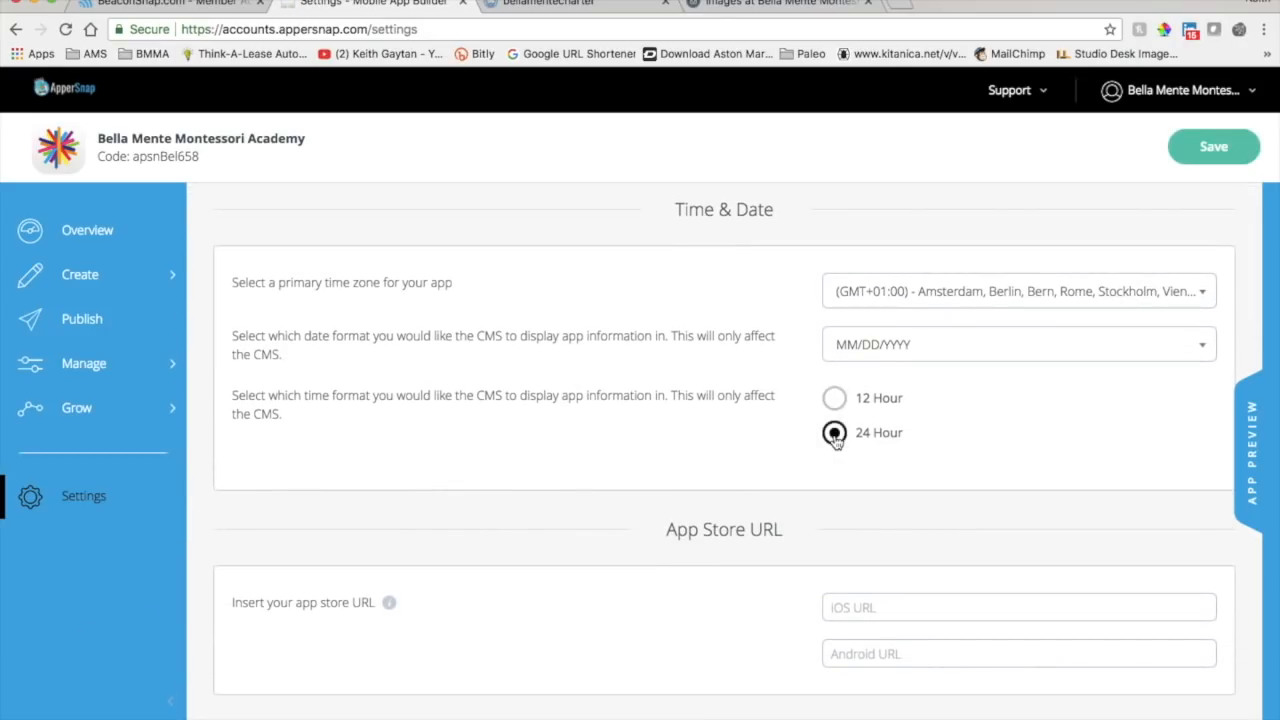
Set the app's primary time zone to (GMT-08:00) - Pacific Time (US & Canada); Tijuana.
left_click(1203, 295)
scroll(1013, 455, "up", 5)
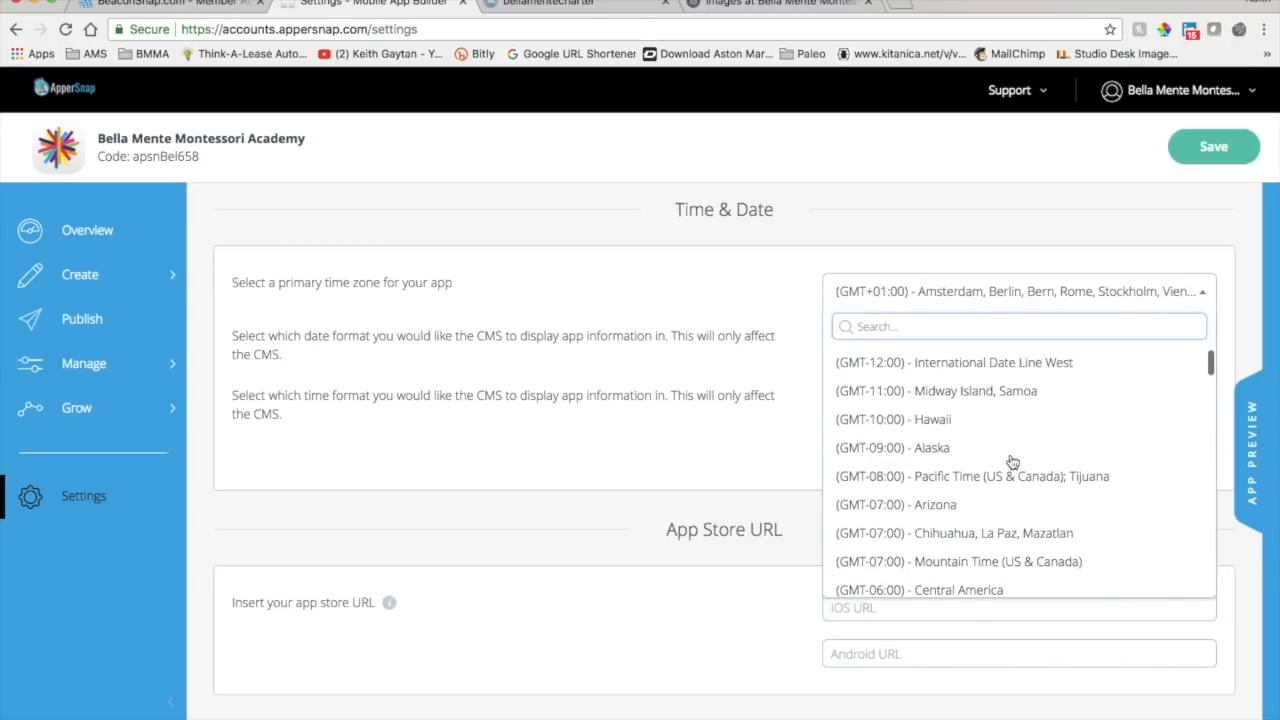
left_click(985, 478)
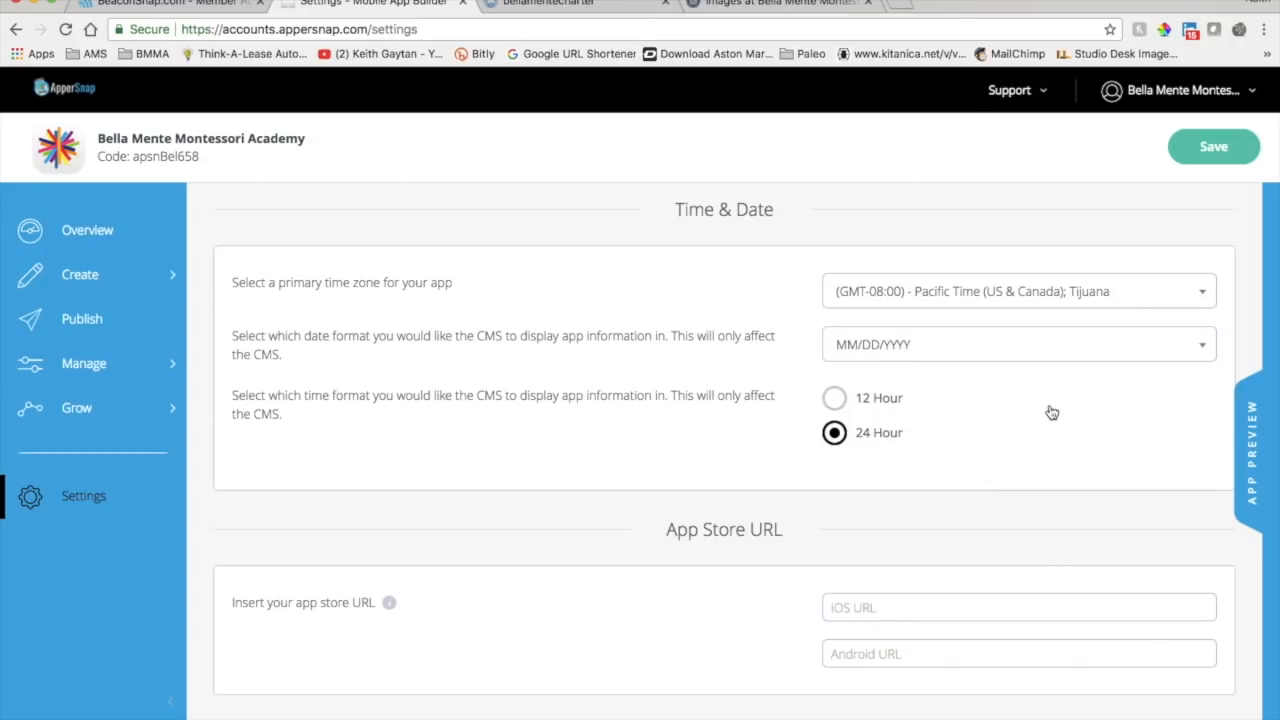
Review the remaining general settings, from date format and App Store URL through Web App, Image Display, In-App Advertising and Maps Service.
left_click(1208, 347)
left_click(1206, 348)
scroll(1040, 420, "down", 3)
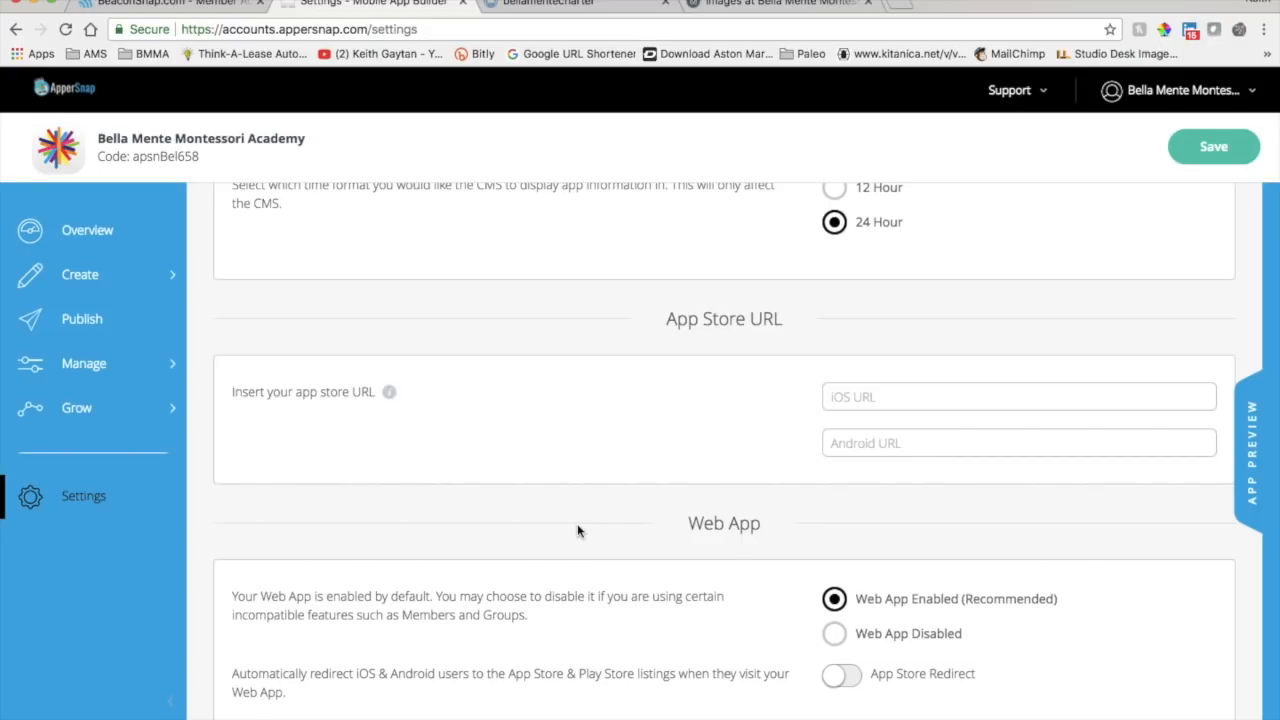
scroll(578, 530, "down", 4)
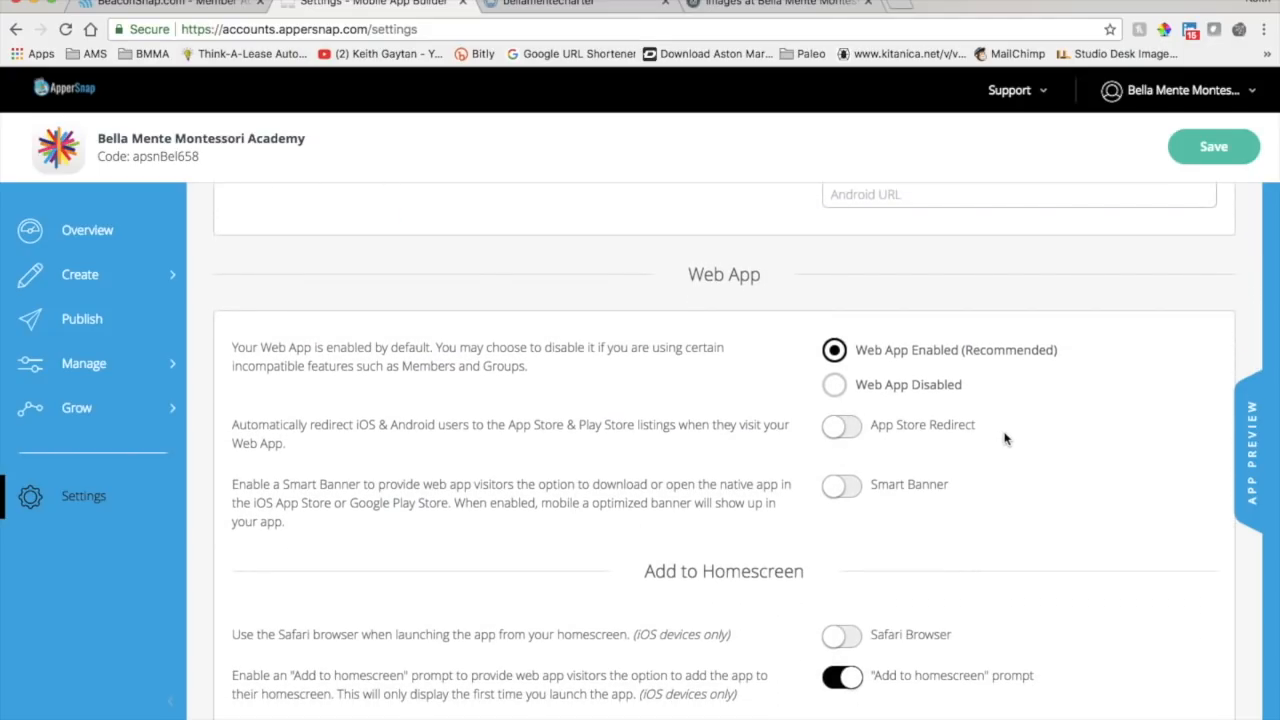
scroll(1110, 430, "down", 4)
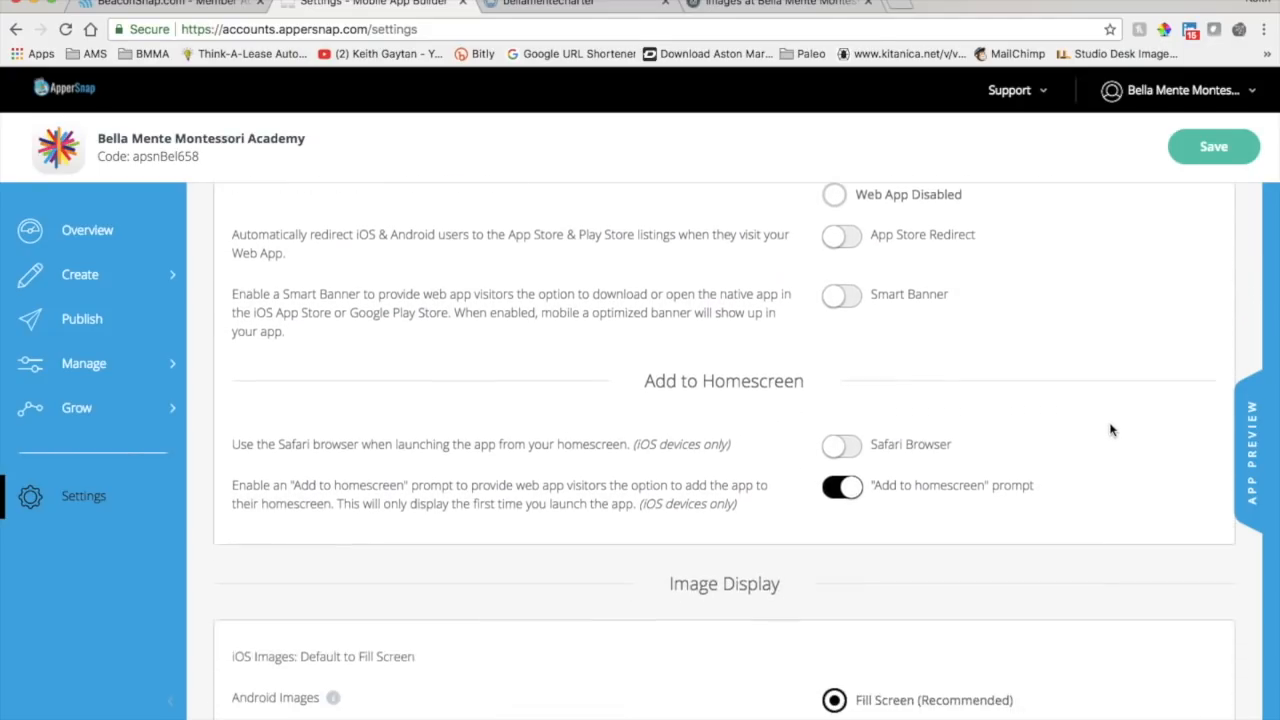
scroll(1110, 430, "down", 1)
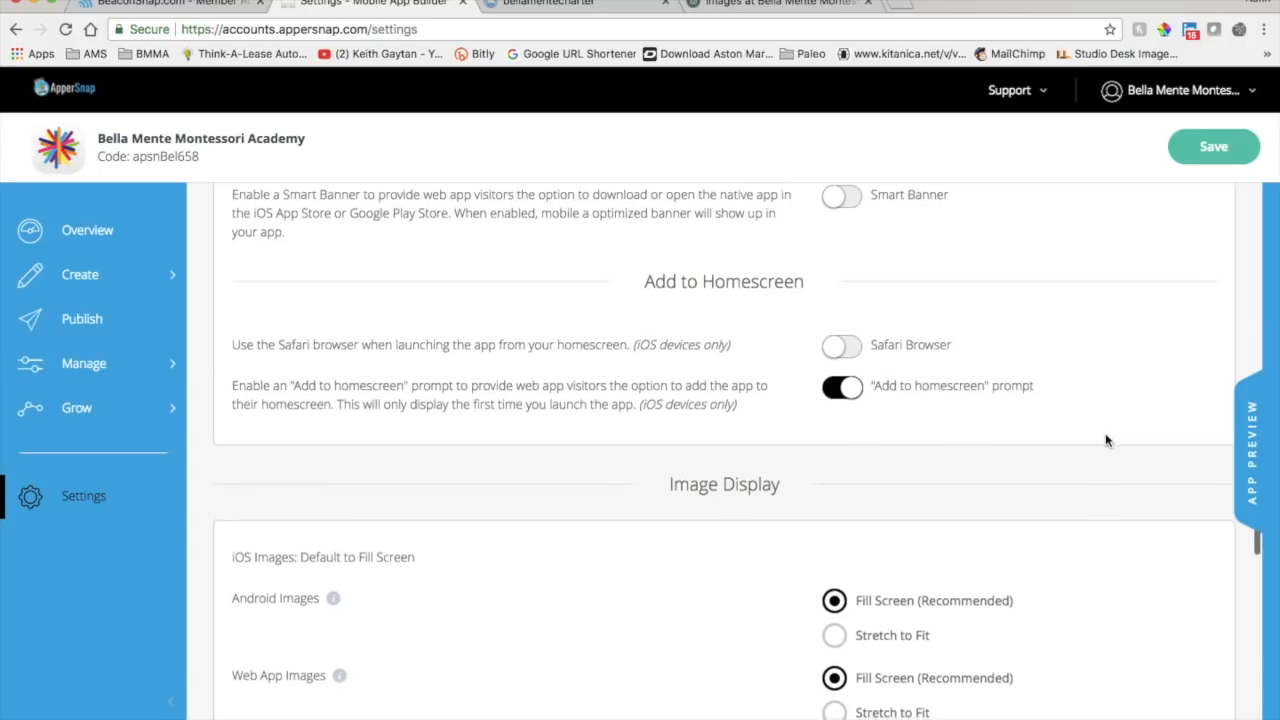
scroll(1106, 440, "down", 3)
scroll(1106, 440, "down", 1)
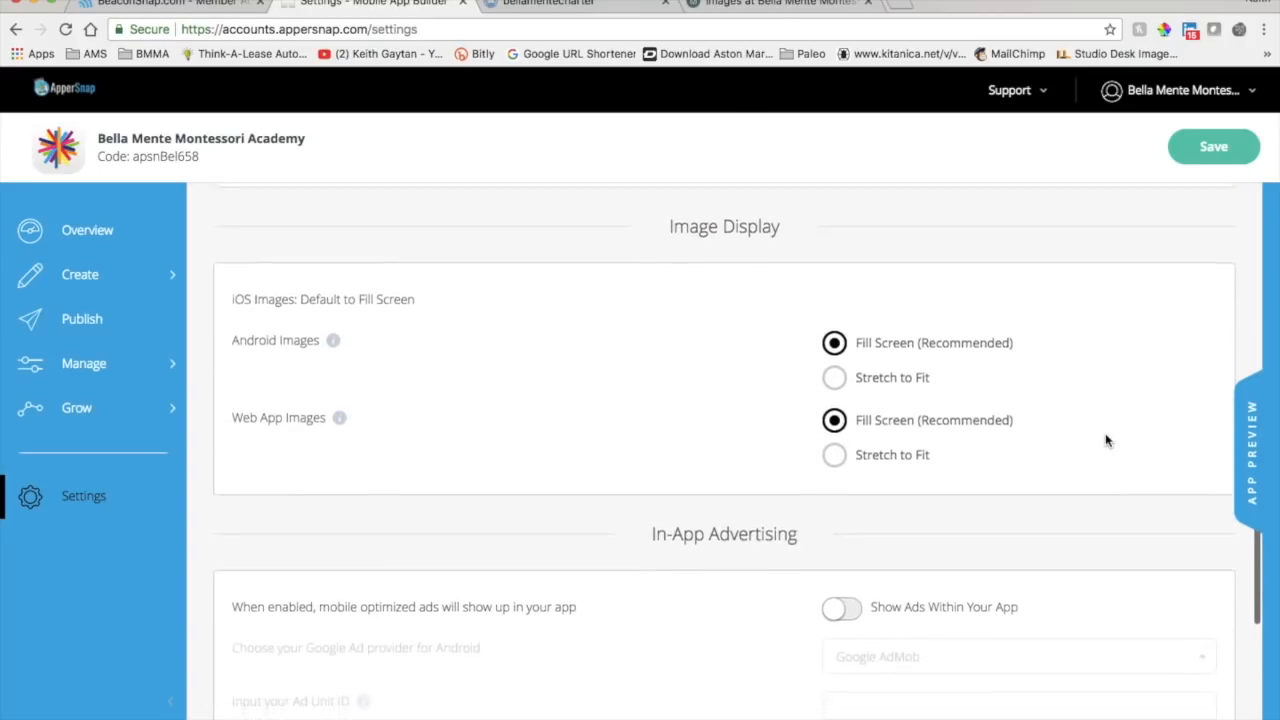
scroll(1110, 426, "down", 2)
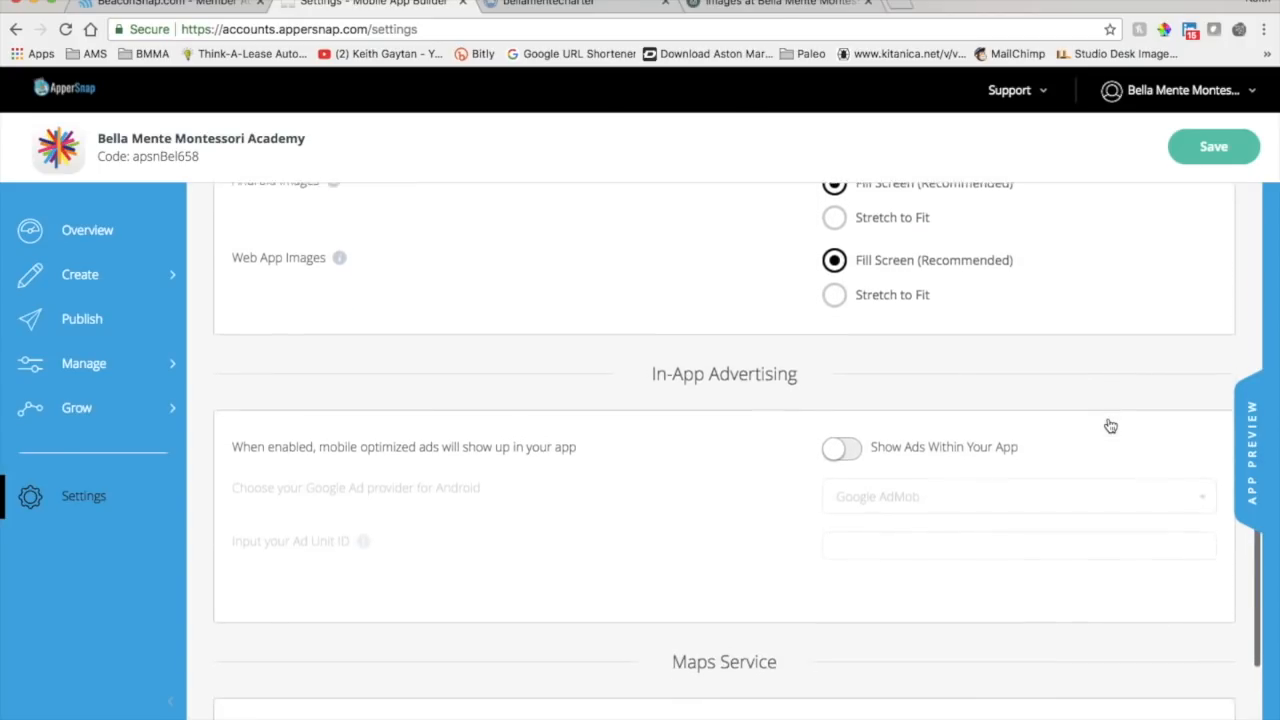
scroll(1108, 427, "down", 3)
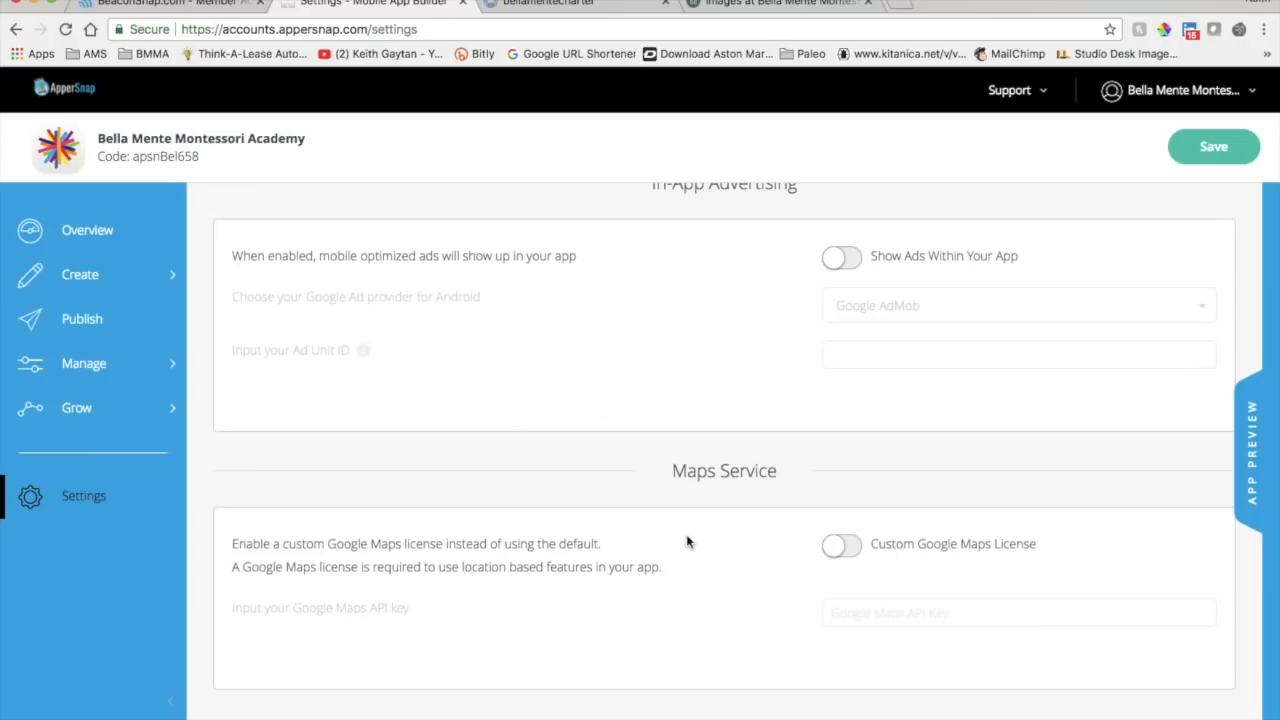
scroll(686, 541, "up", 10)
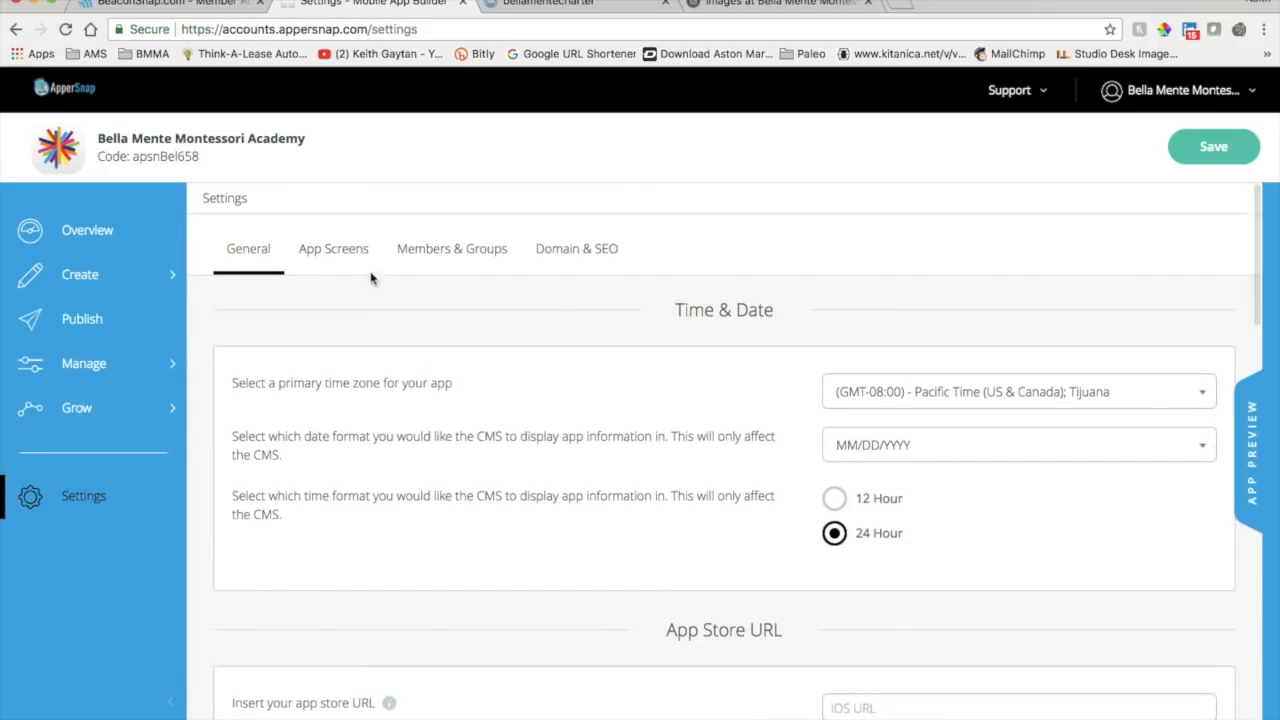
Review the App Screens settings for User Accounts, Terms of Service, Privacy Policy URL and Social.
left_click(339, 258)
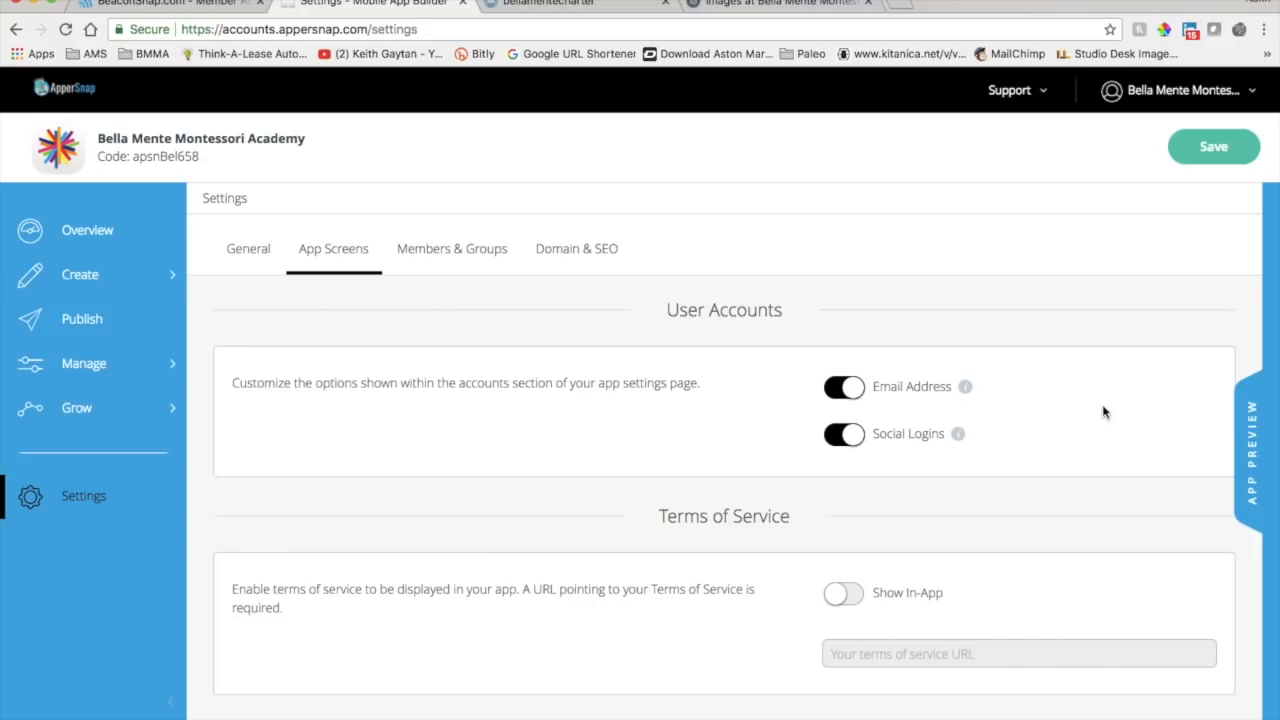
scroll(1103, 411, "down", 5)
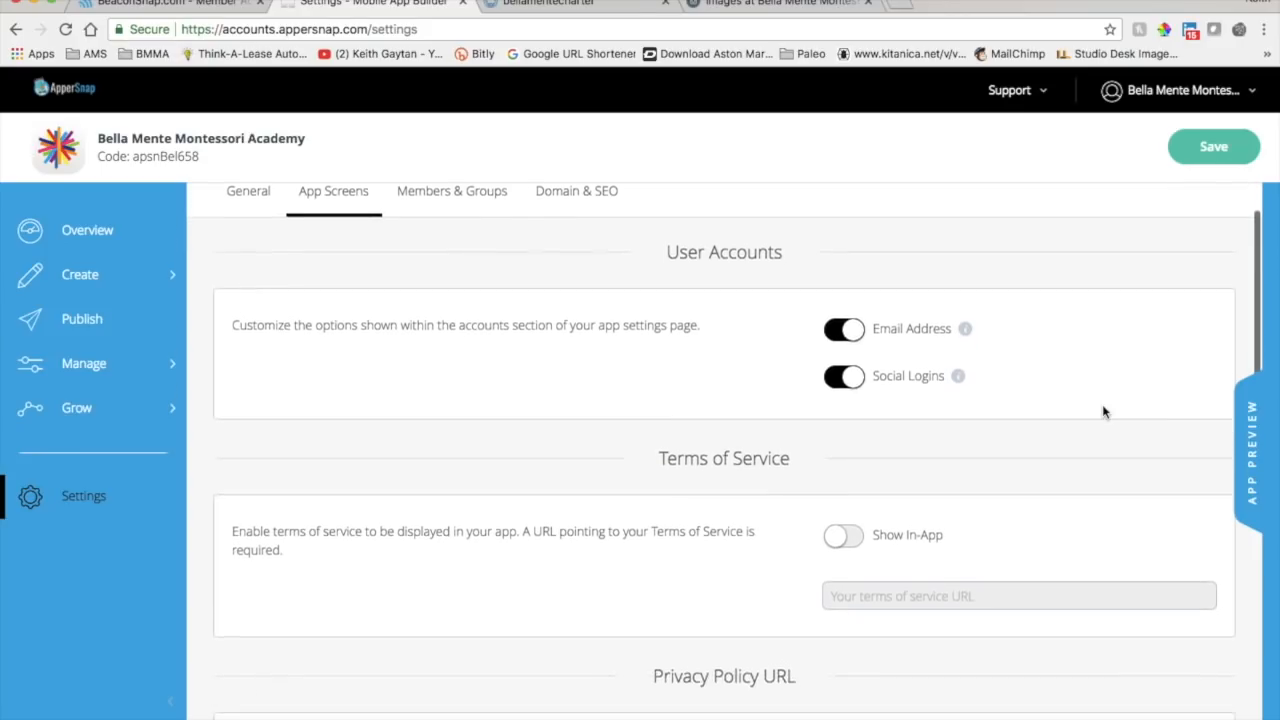
scroll(1103, 411, "down", 2)
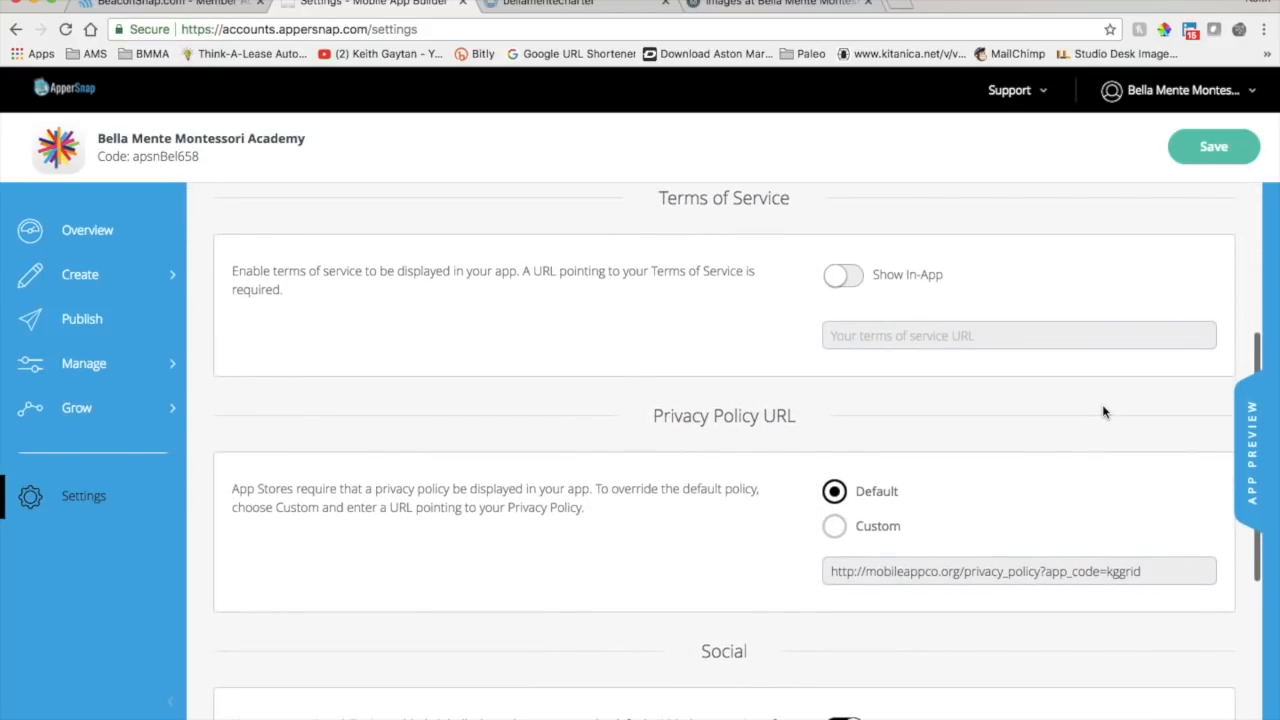
scroll(1103, 411, "down", 2)
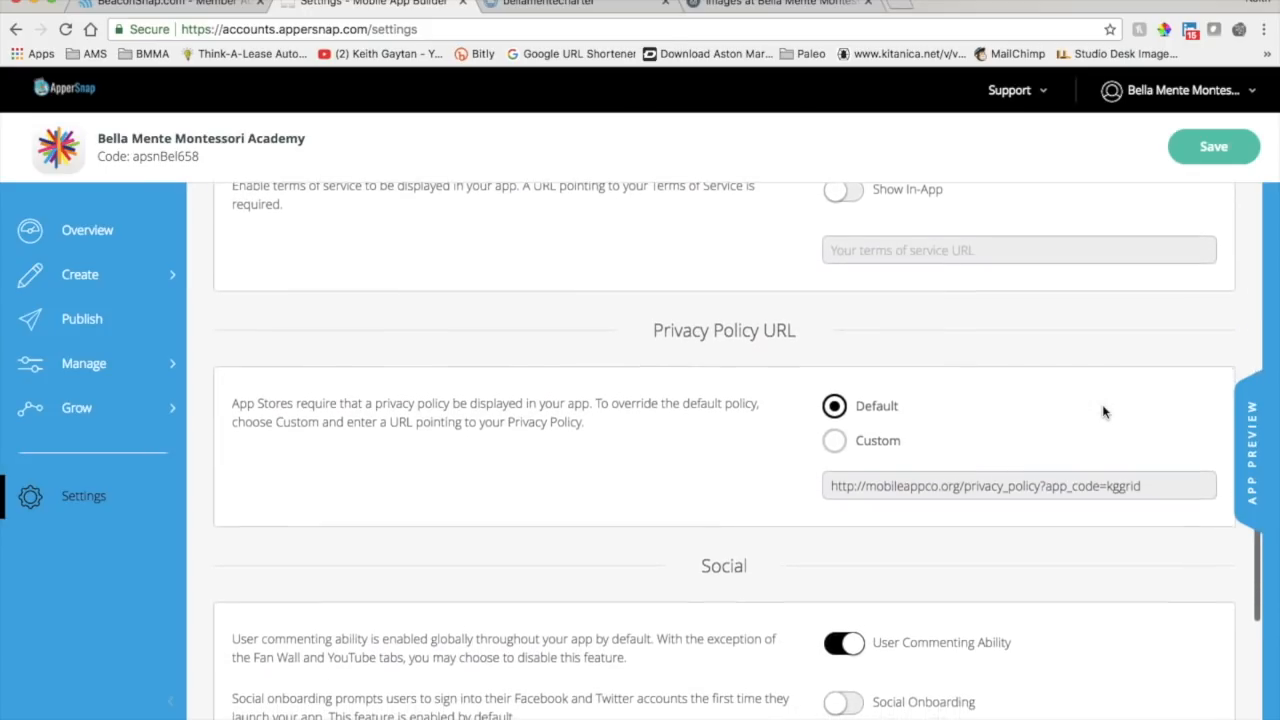
scroll(1104, 413, "up", 1)
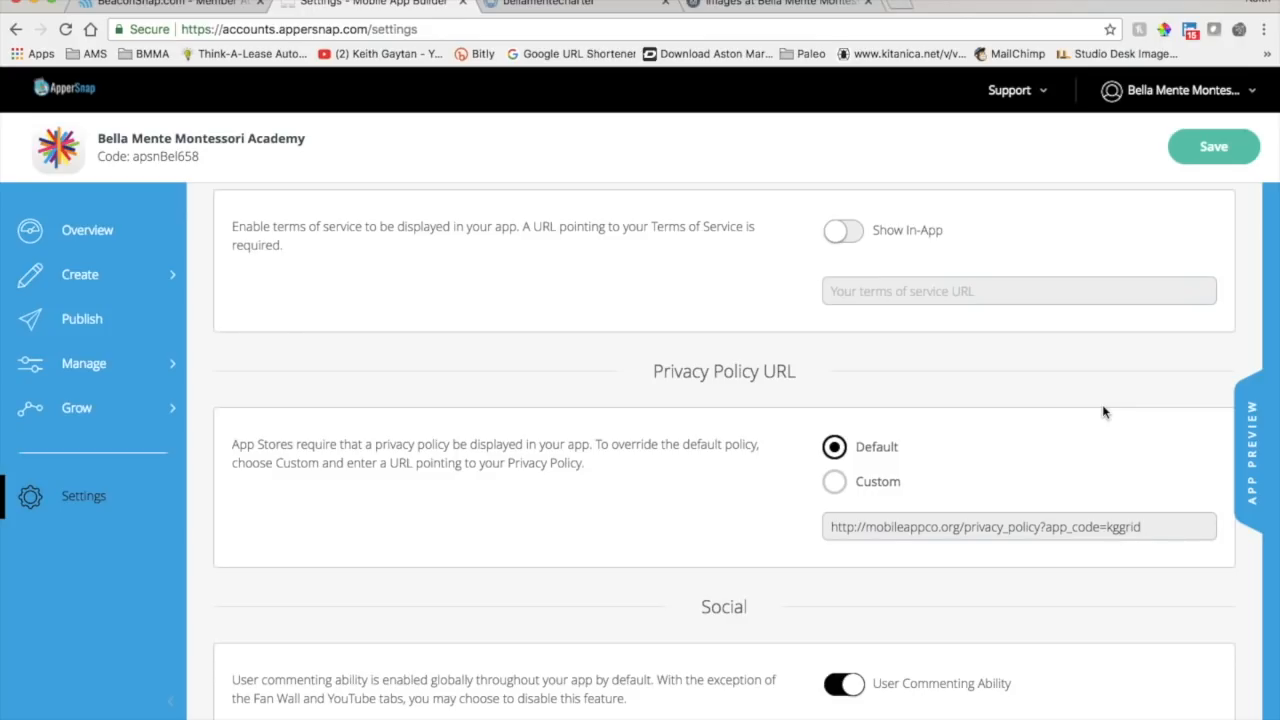
scroll(1104, 411, "down", 6)
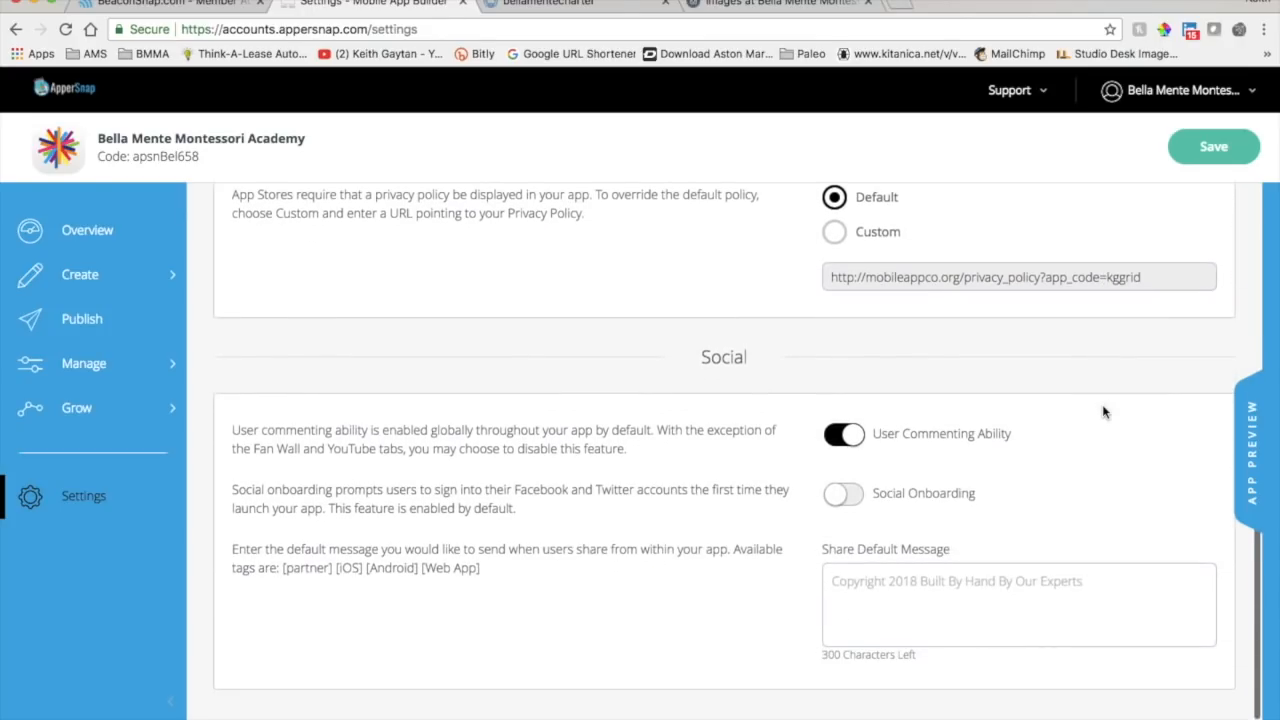
scroll(1102, 404, "up", 10)
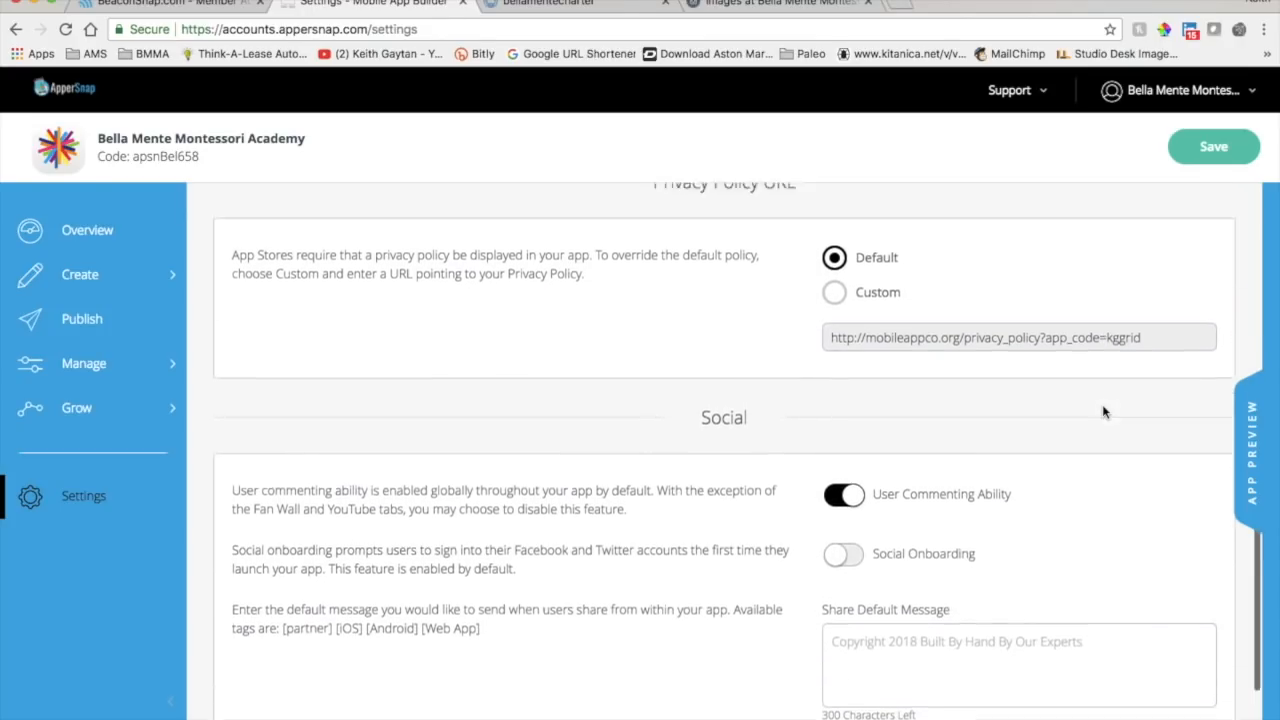
Look over the Members & Groups introduction and the Domain & SEO settings for the web app.
left_click(463, 254)
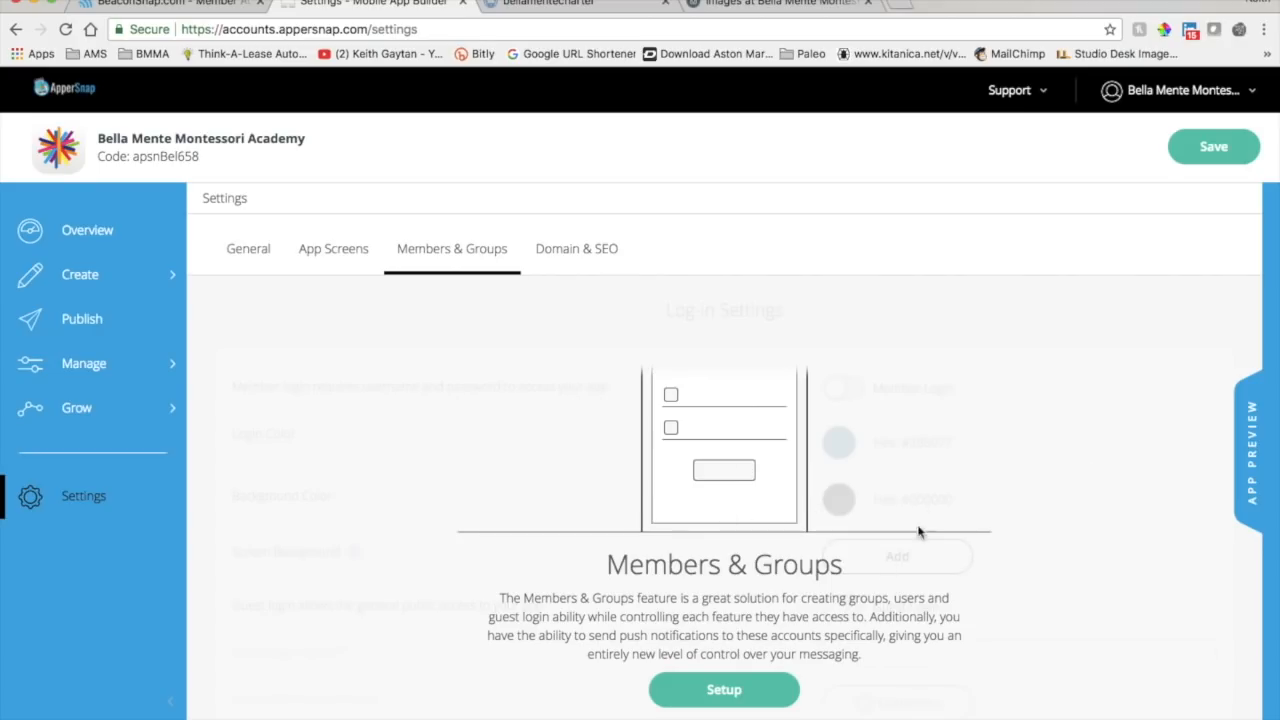
left_click(572, 252)
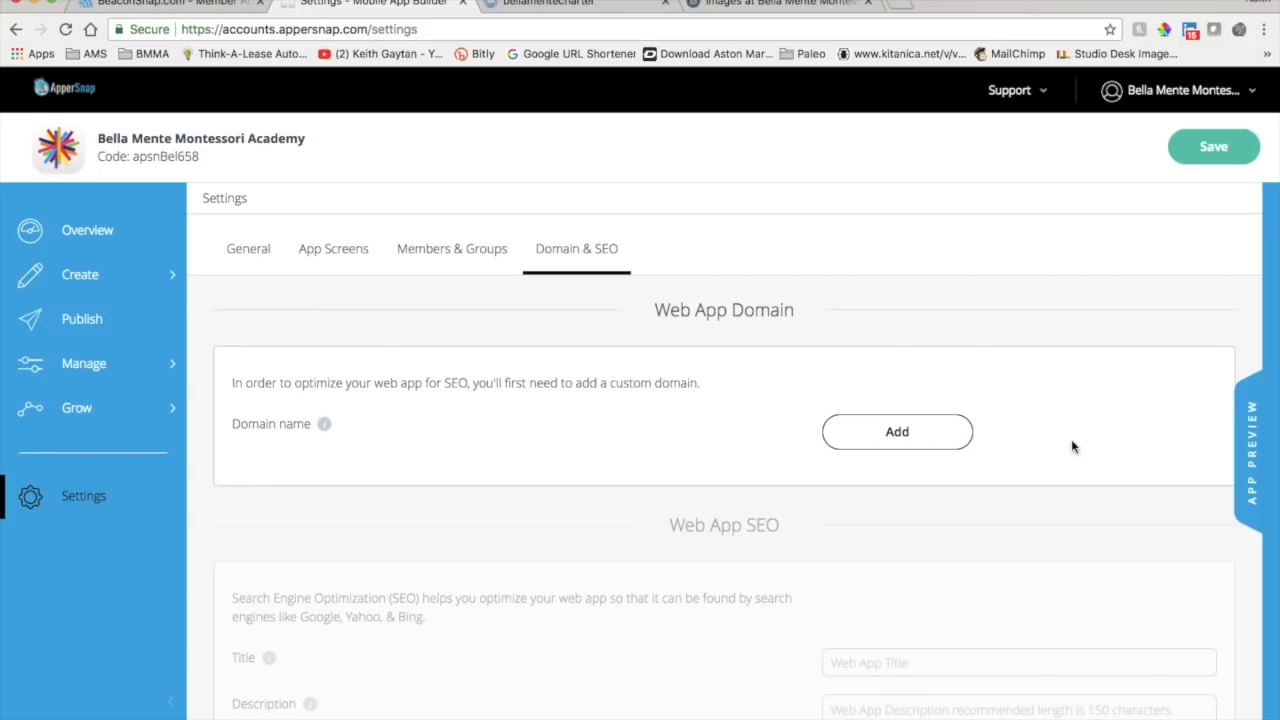
scroll(1071, 440, "down", 3)
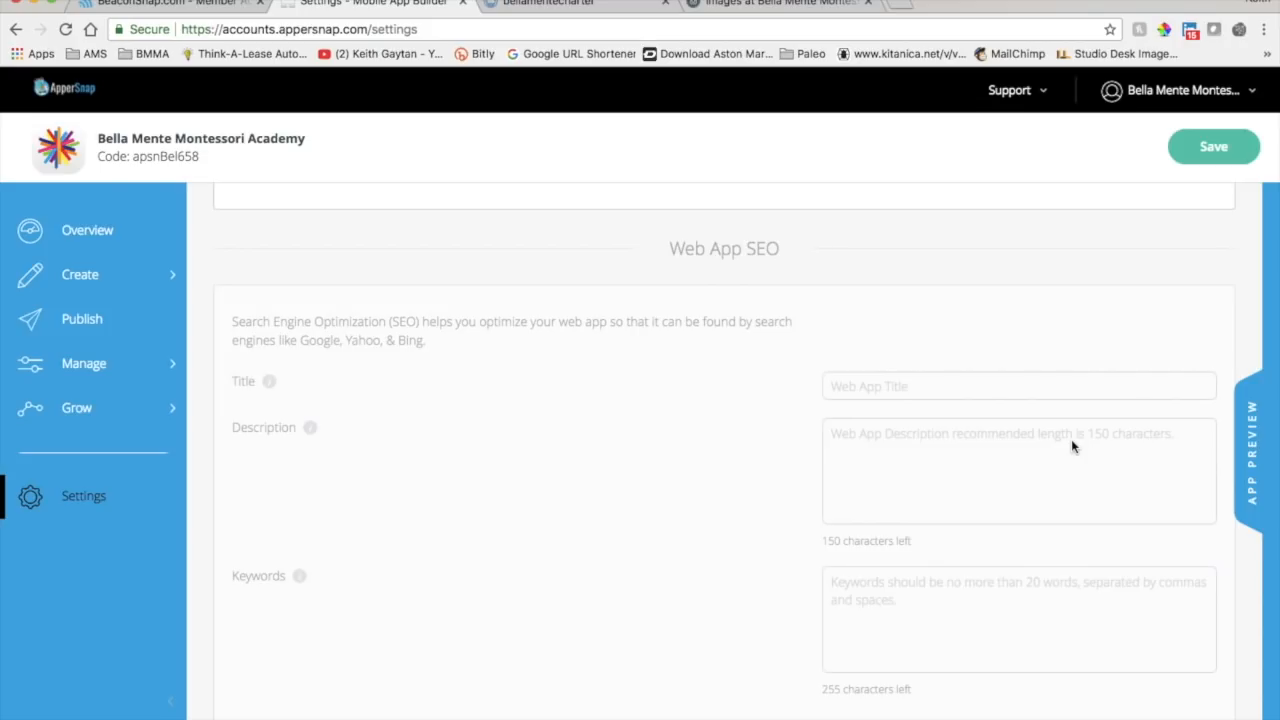
scroll(1071, 446, "down", 1)
scroll(1071, 446, "up", 2)
scroll(1071, 443, "up", 3)
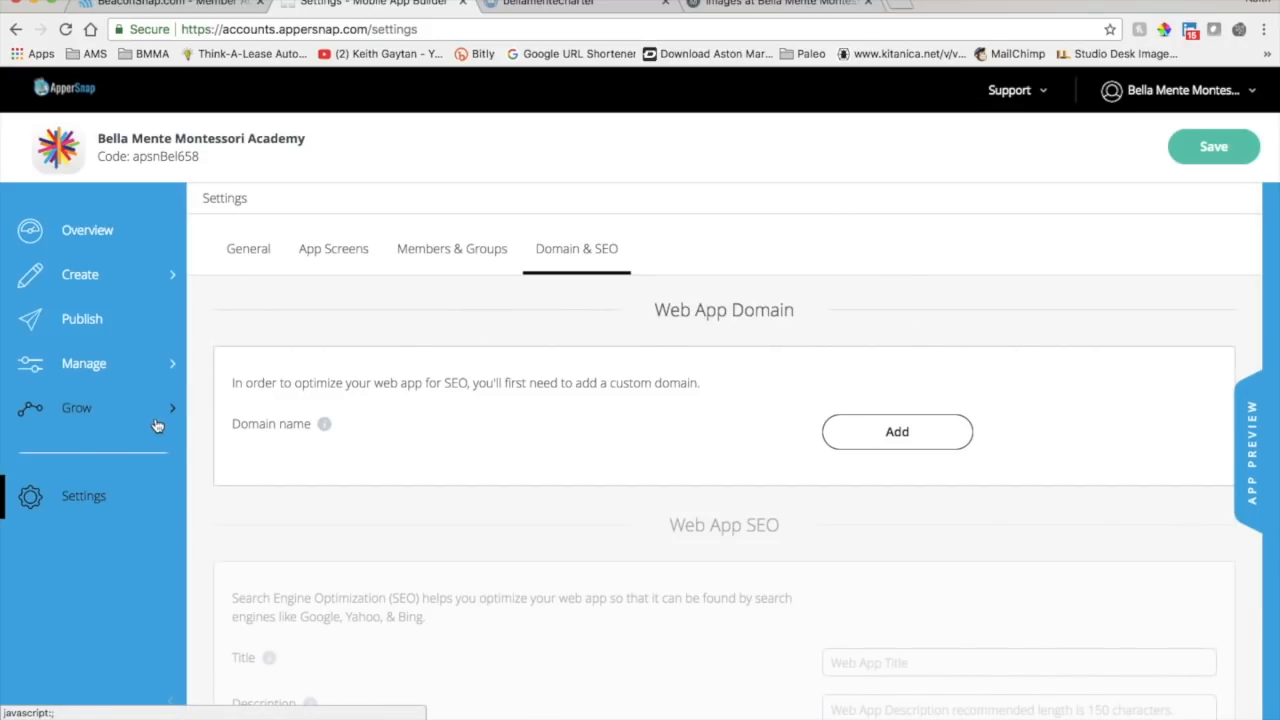
Leave the settings without saving and replace the app icon on the Publish page with an upload of Icon.png.
left_click(76, 322)
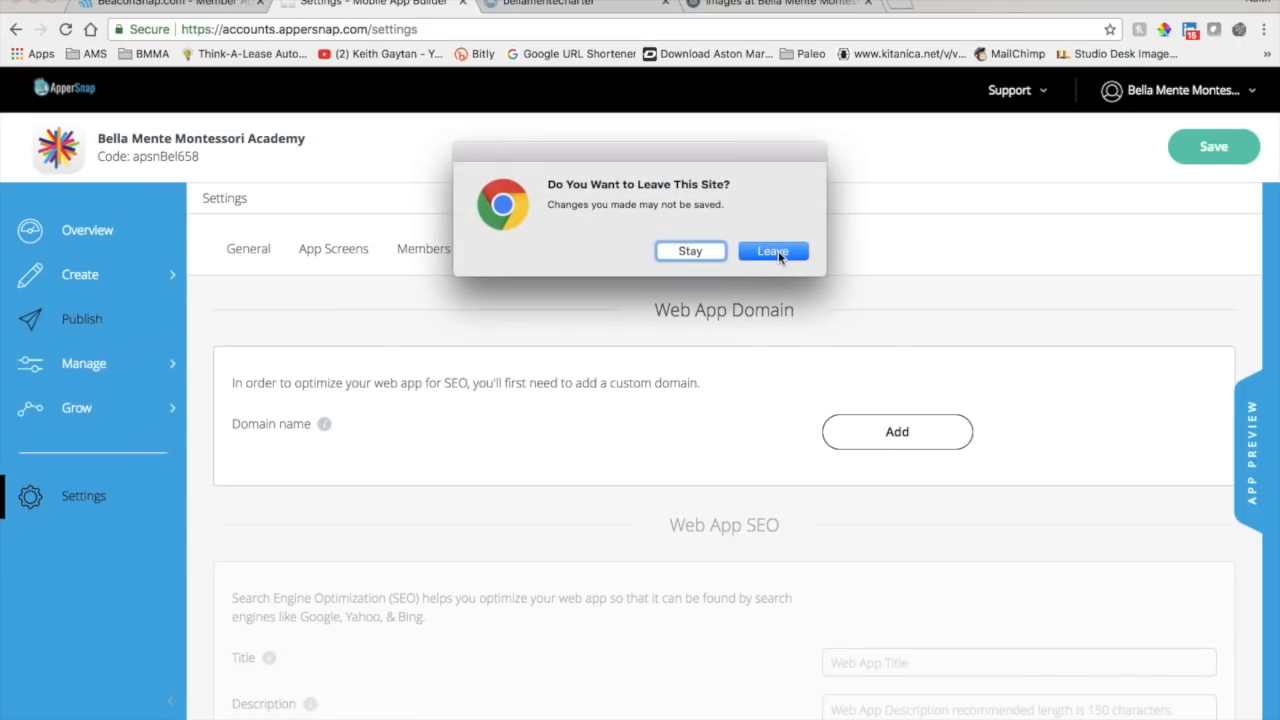
left_click(771, 254)
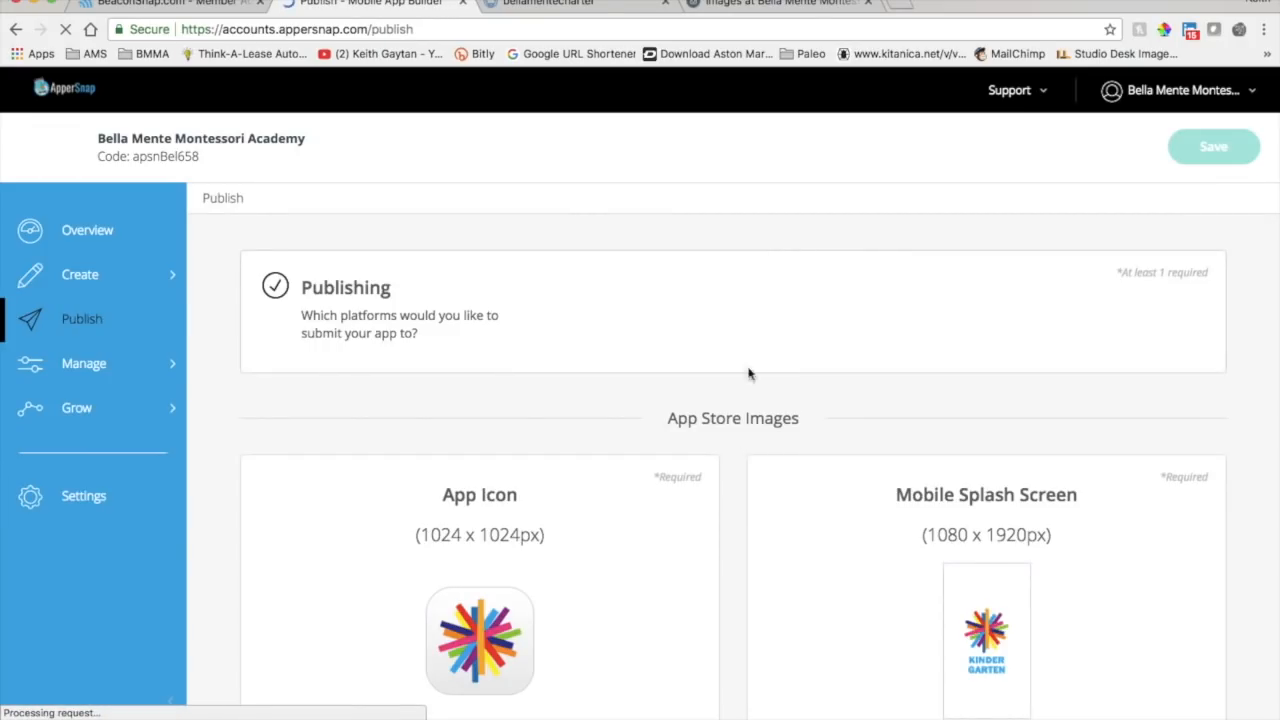
scroll(712, 548, "down", 2)
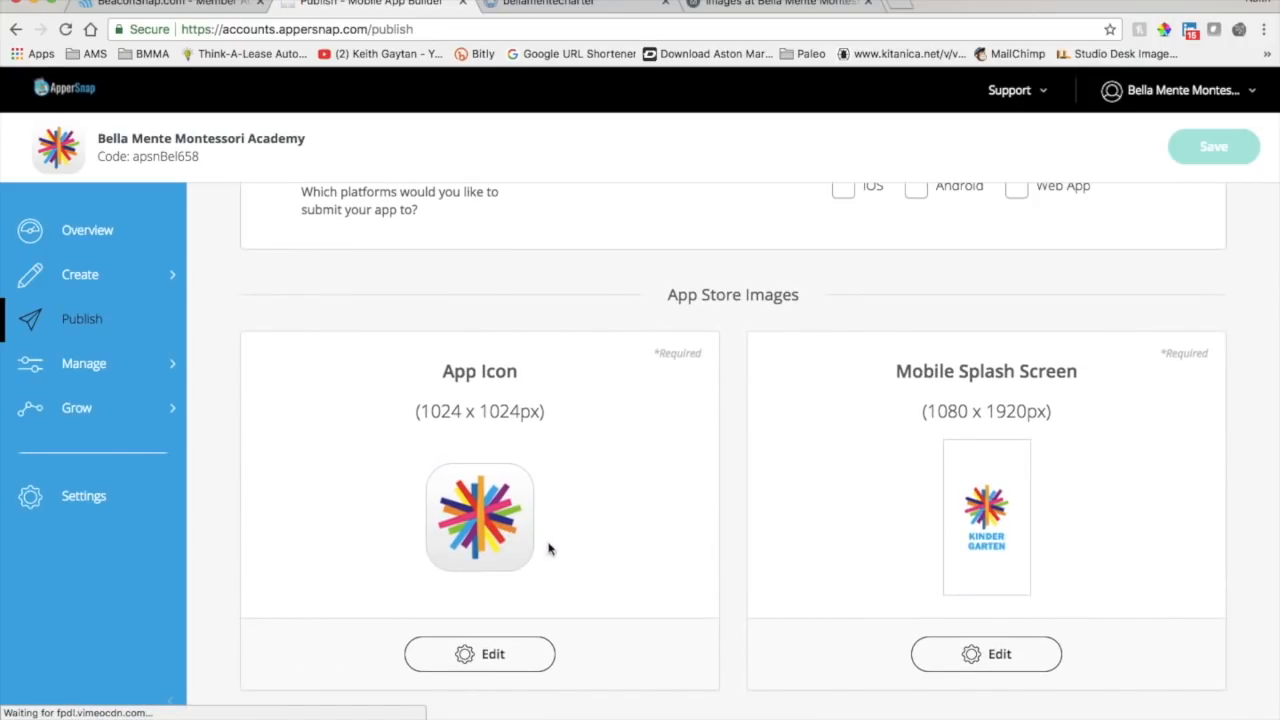
left_click(488, 658)
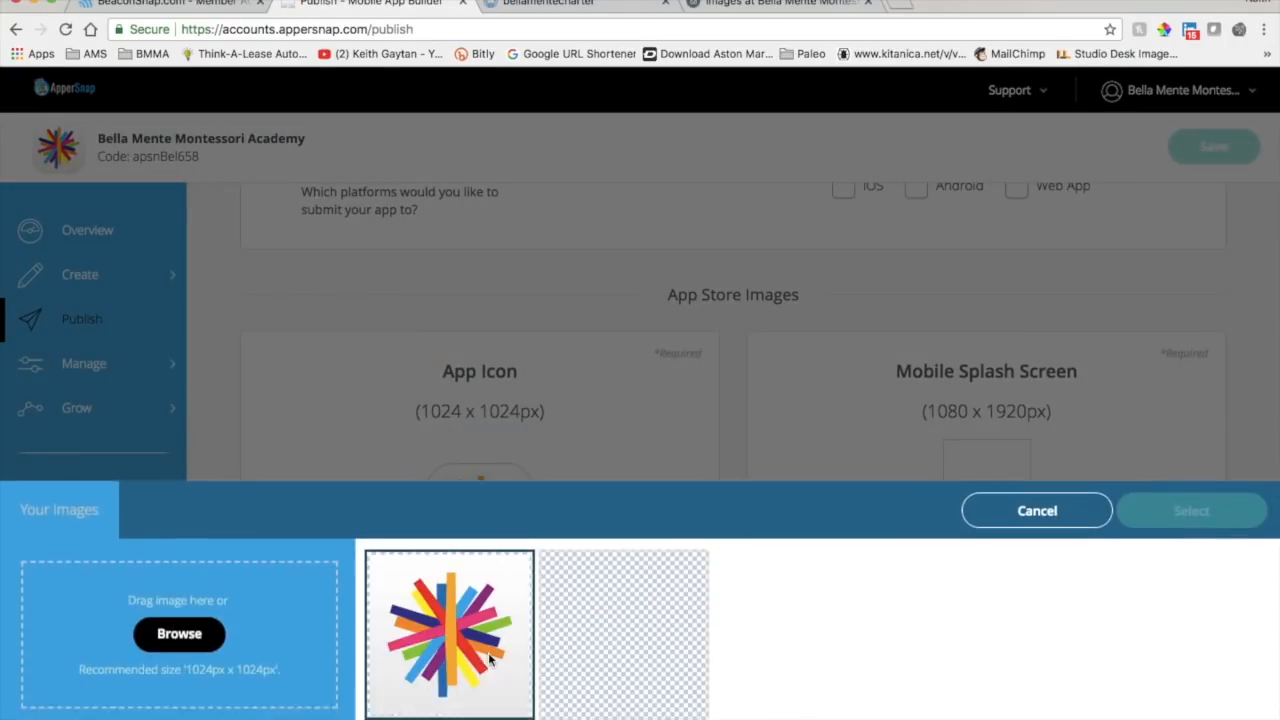
left_click(176, 626)
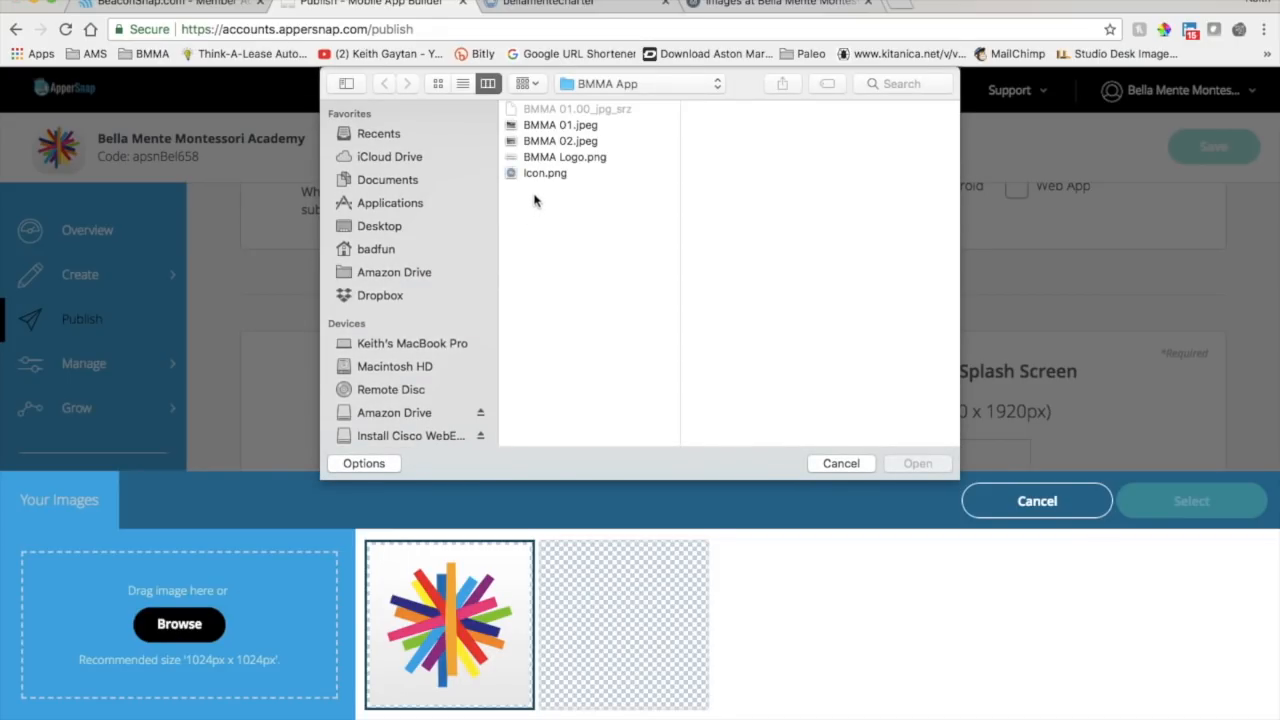
left_click(540, 173)
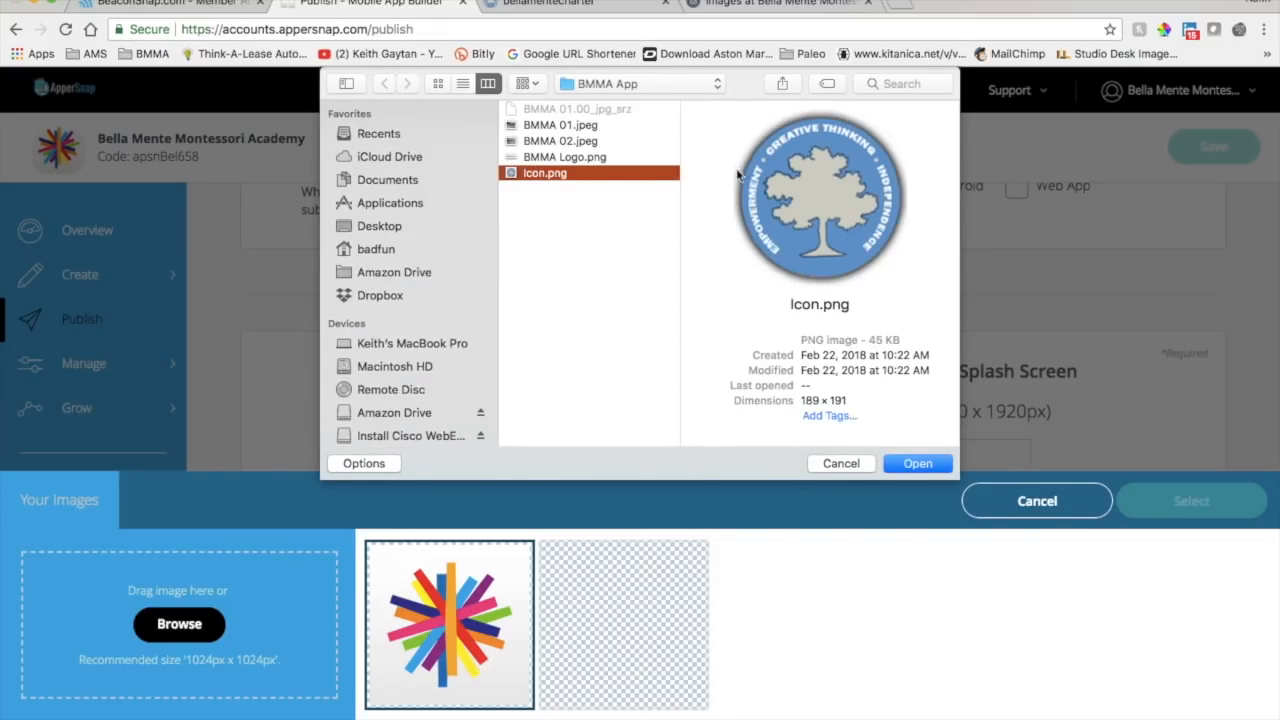
left_click(918, 463)
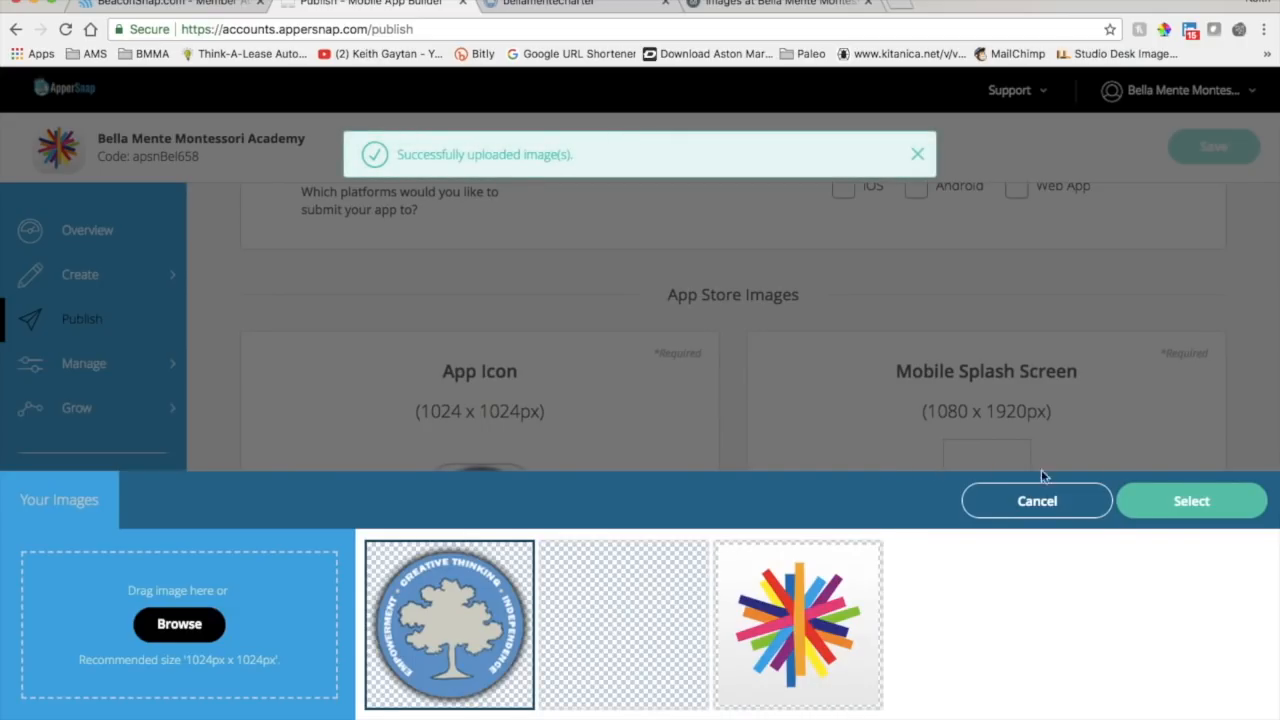
left_click(1191, 501)
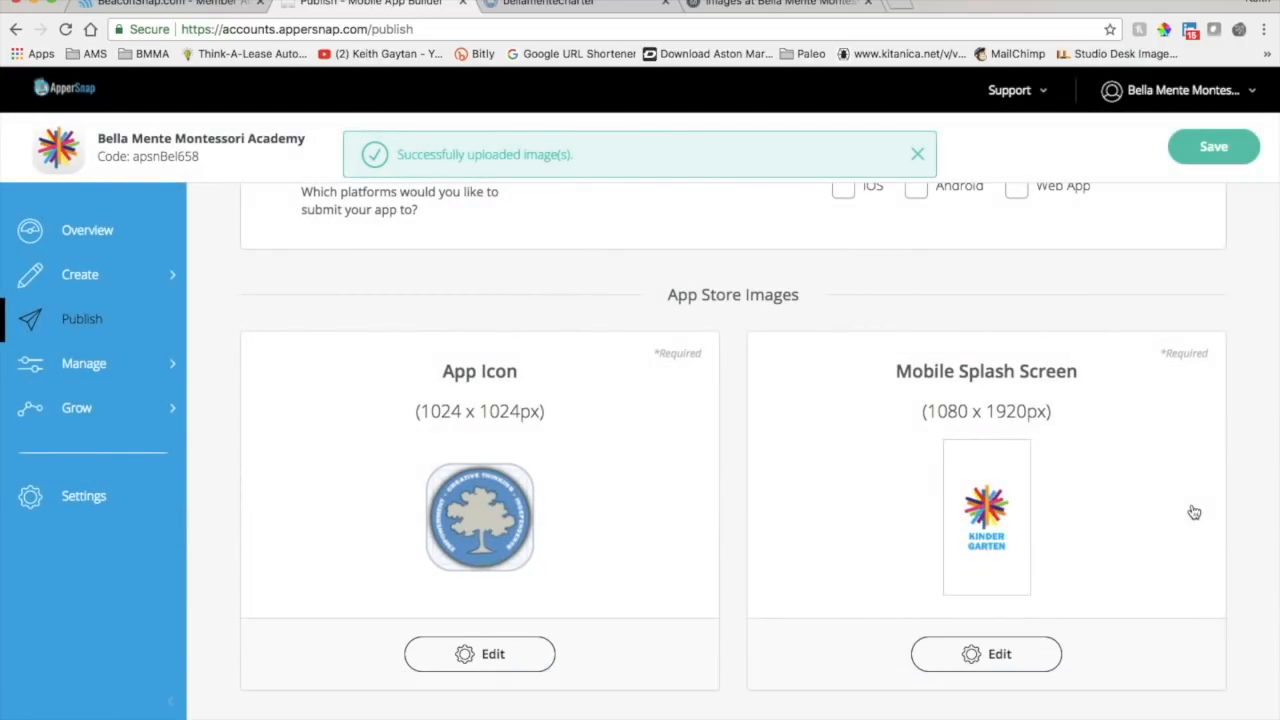
Replace the Mobile Splash Screen image with the blank transparent one and save the publishing information.
scroll(1190, 513, "down", 1)
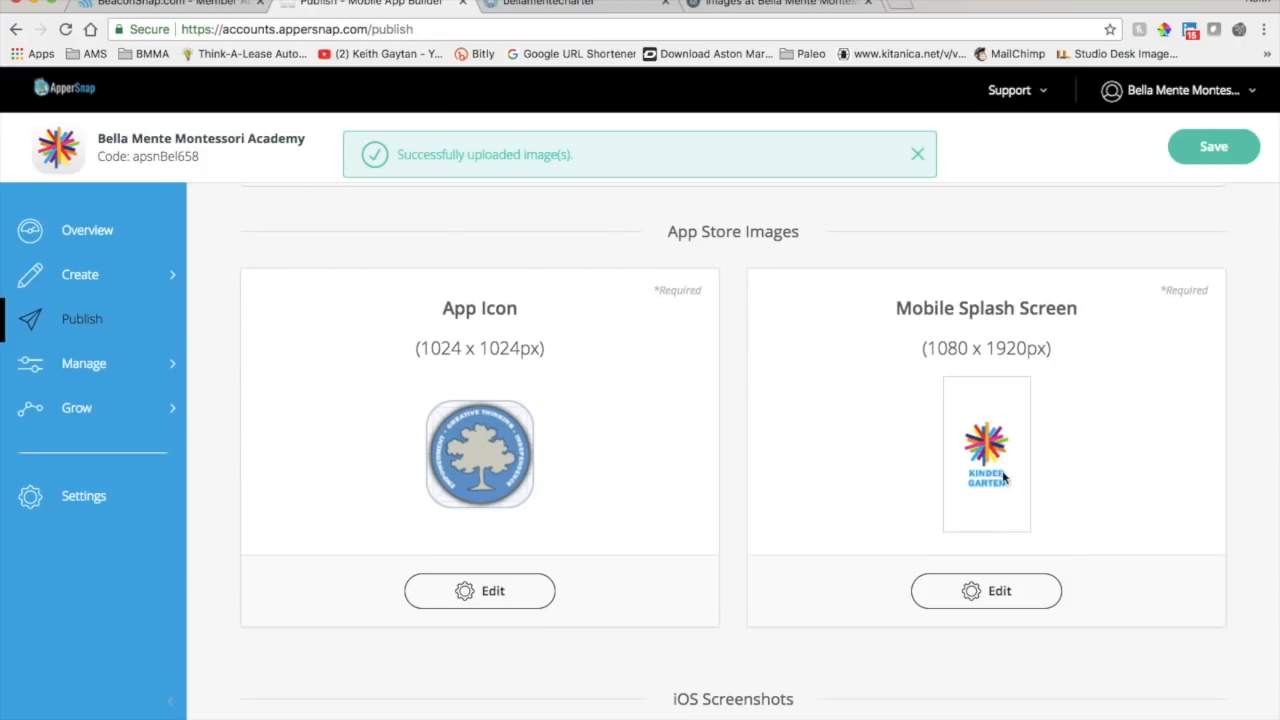
left_click(990, 591)
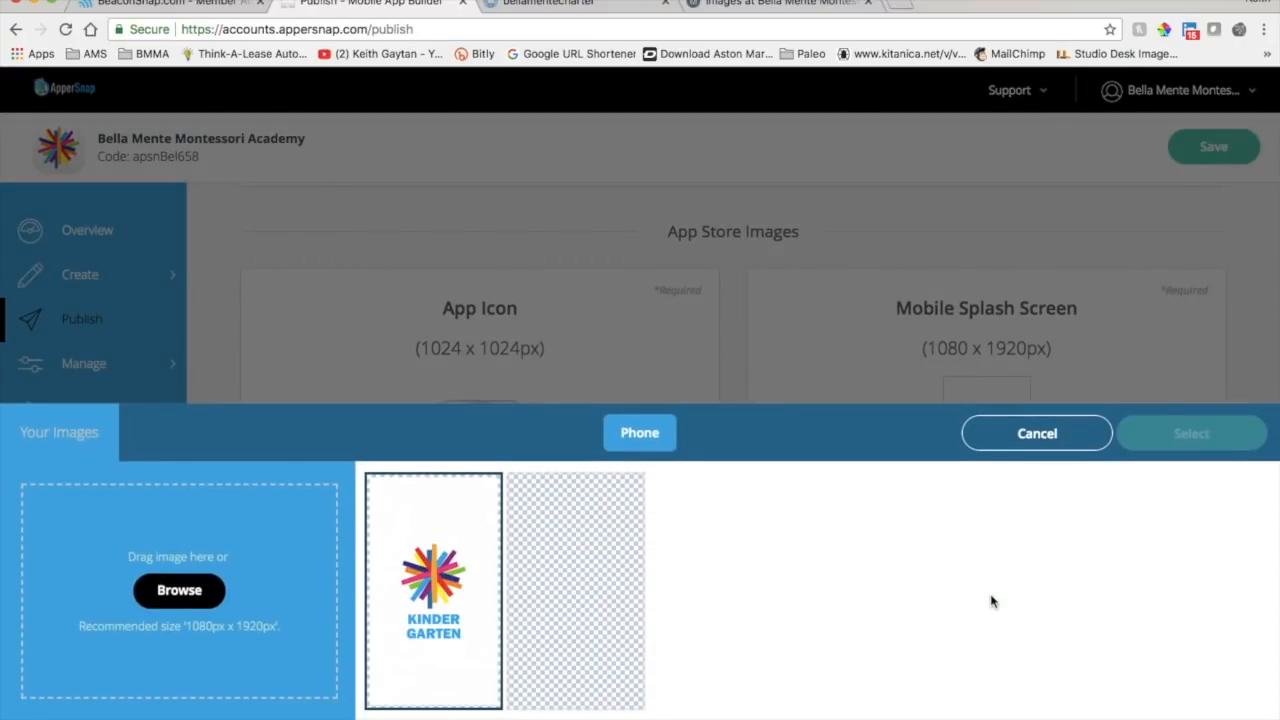
left_click(532, 569)
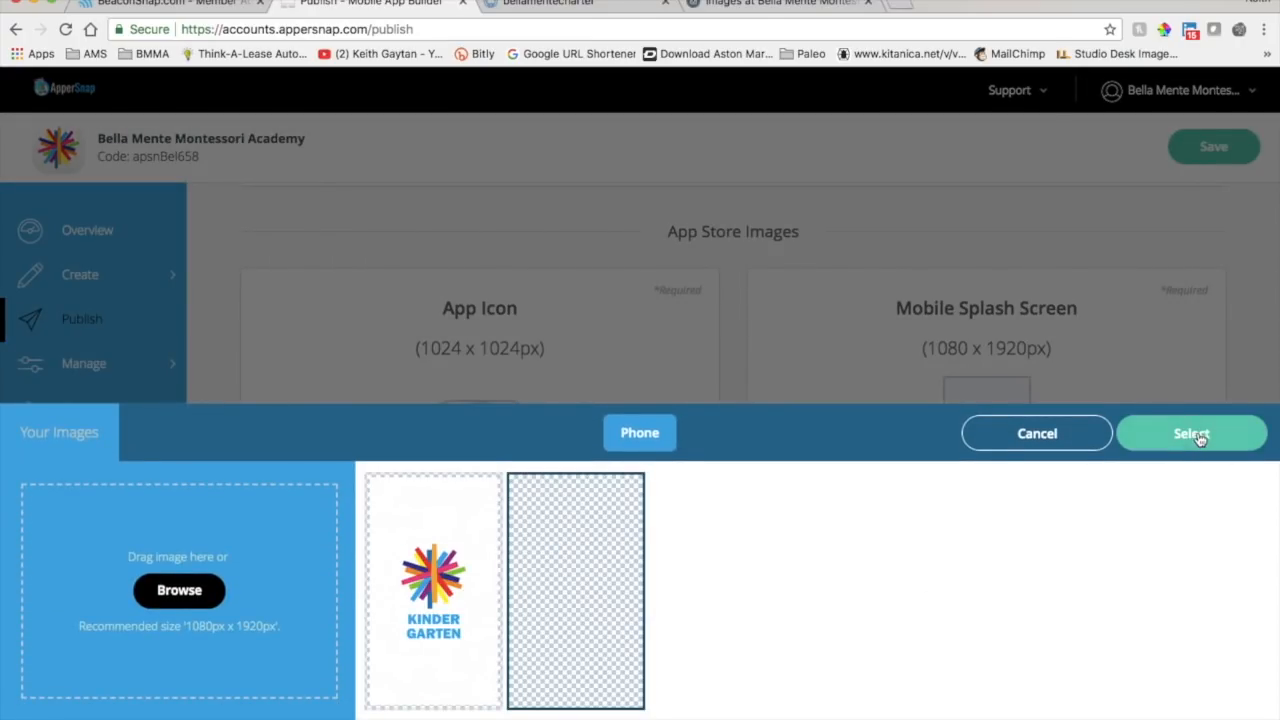
left_click(1194, 434)
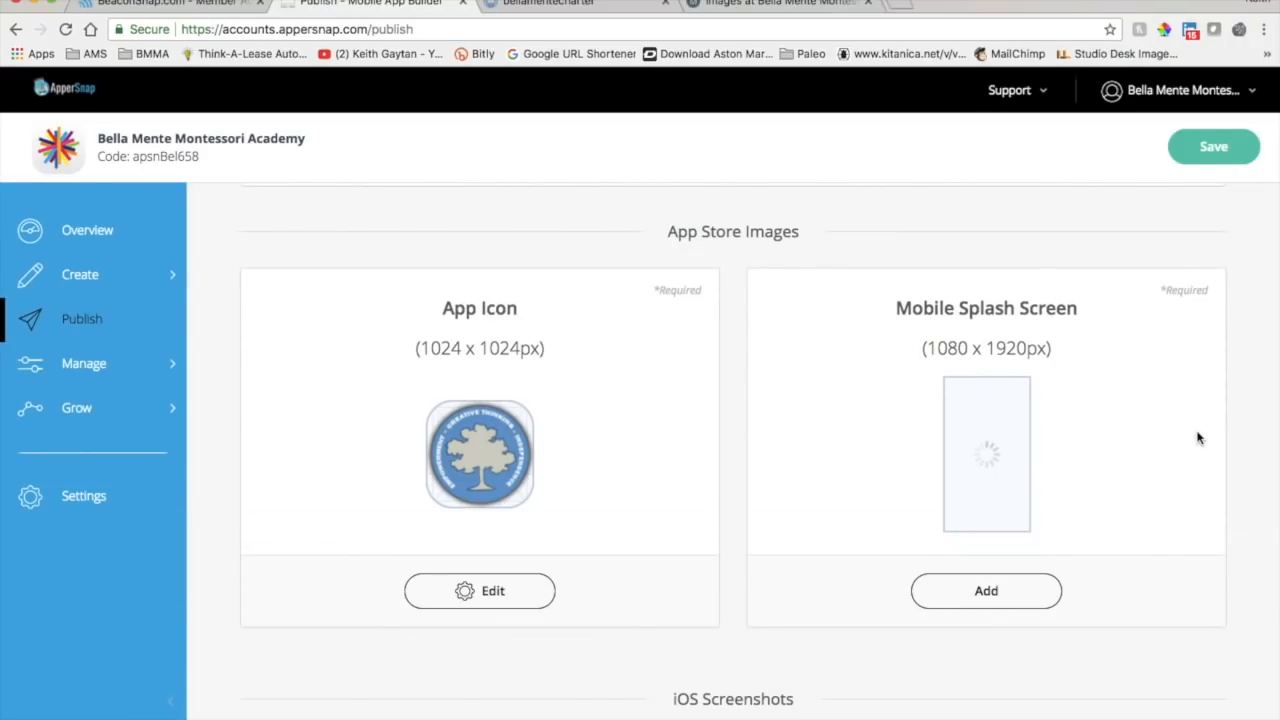
left_click(1214, 147)
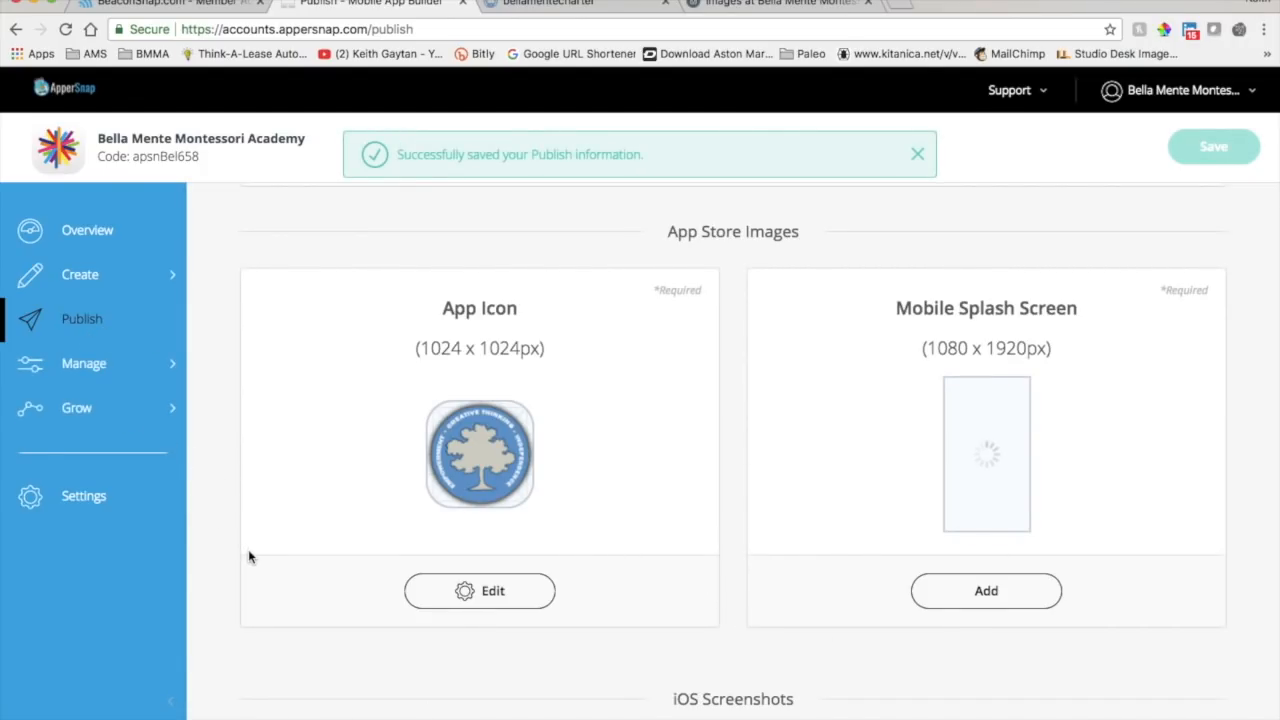
Look over the Publish page and the app's overview with its recent activity, sessions and top users.
scroll(248, 550, "up", 2)
scroll(248, 550, "down", 4)
scroll(248, 550, "up", 3)
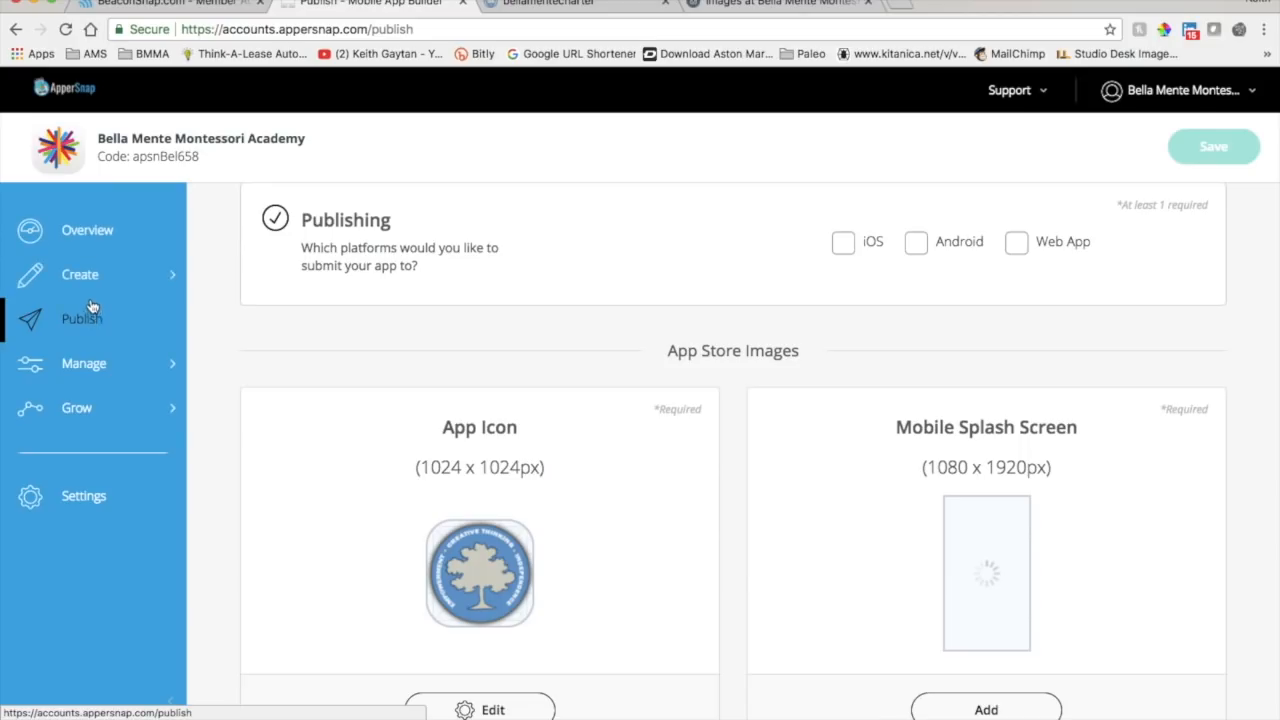
left_click(91, 233)
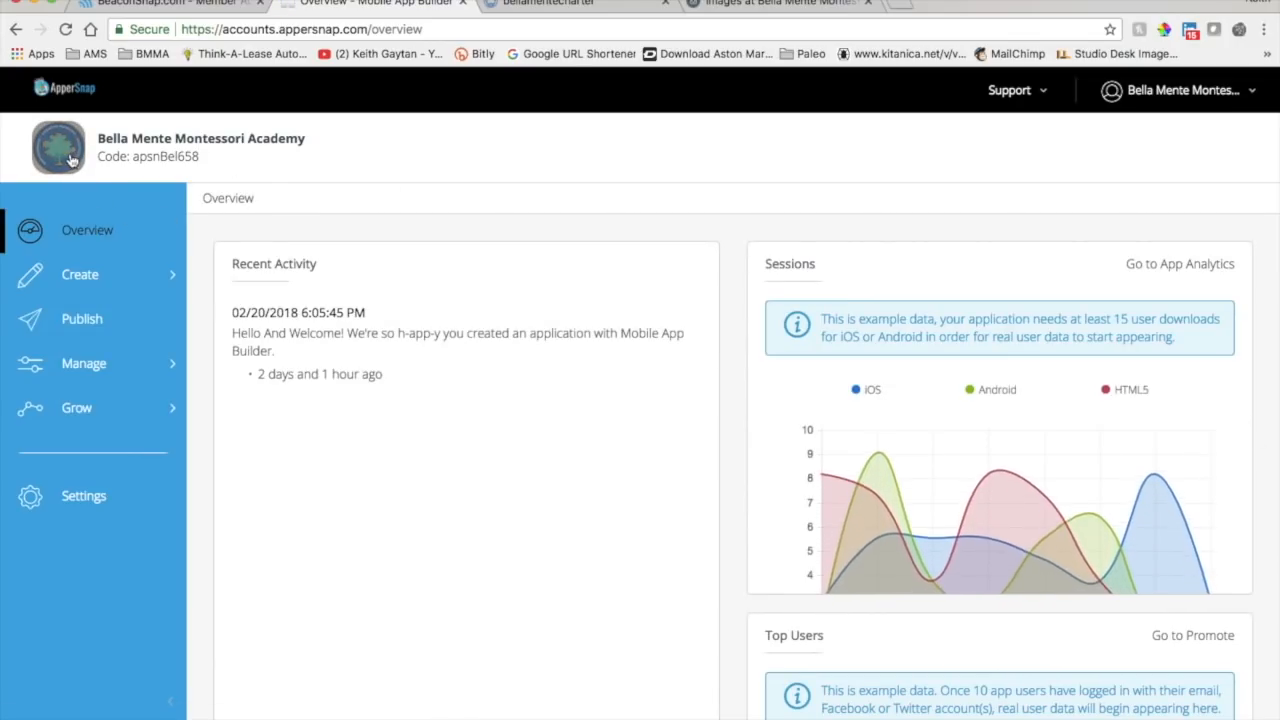
scroll(680, 323, "down", 5)
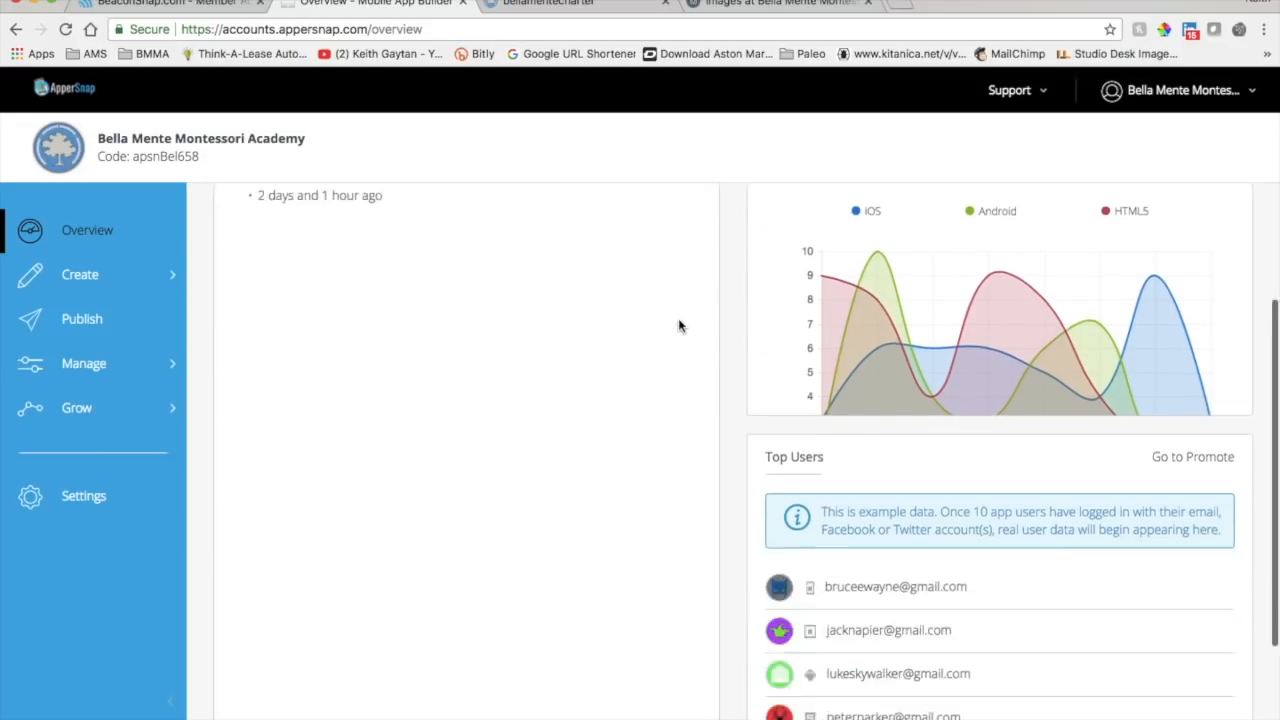
Go to the app's Design page and launch the native preview of the app.
scroll(680, 323, "up", 5)
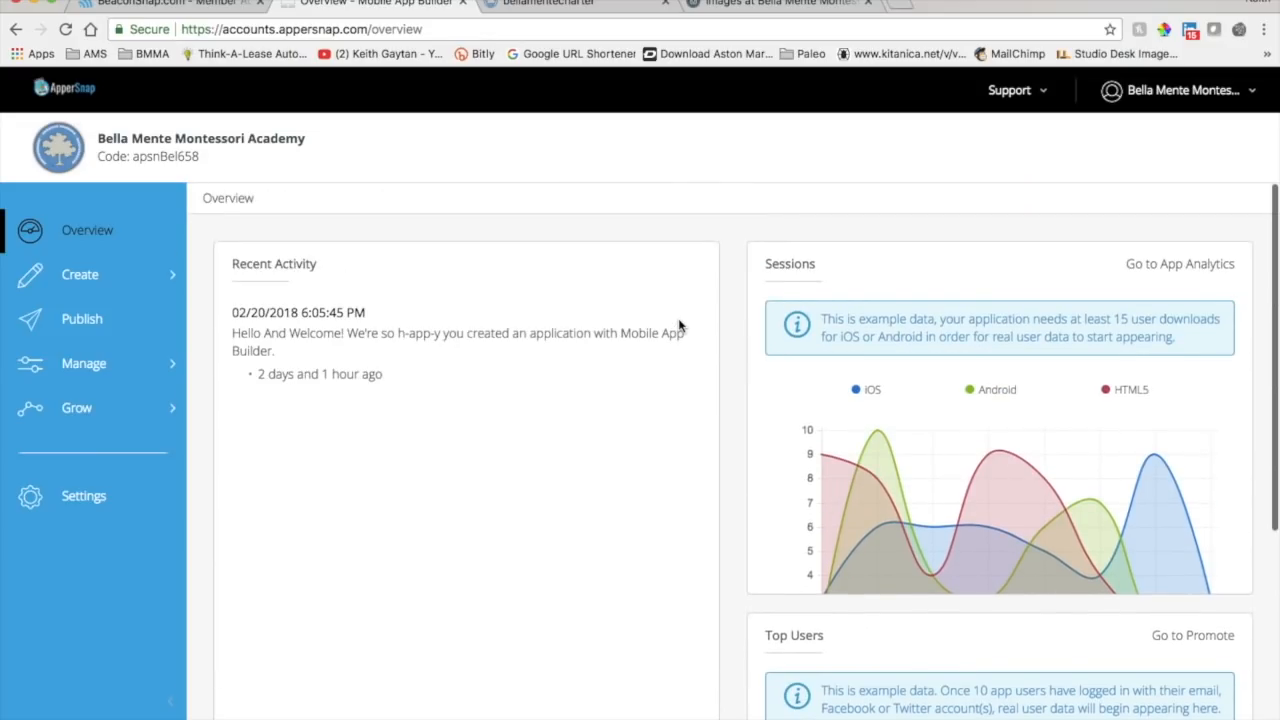
left_click(80, 276)
left_click(78, 322)
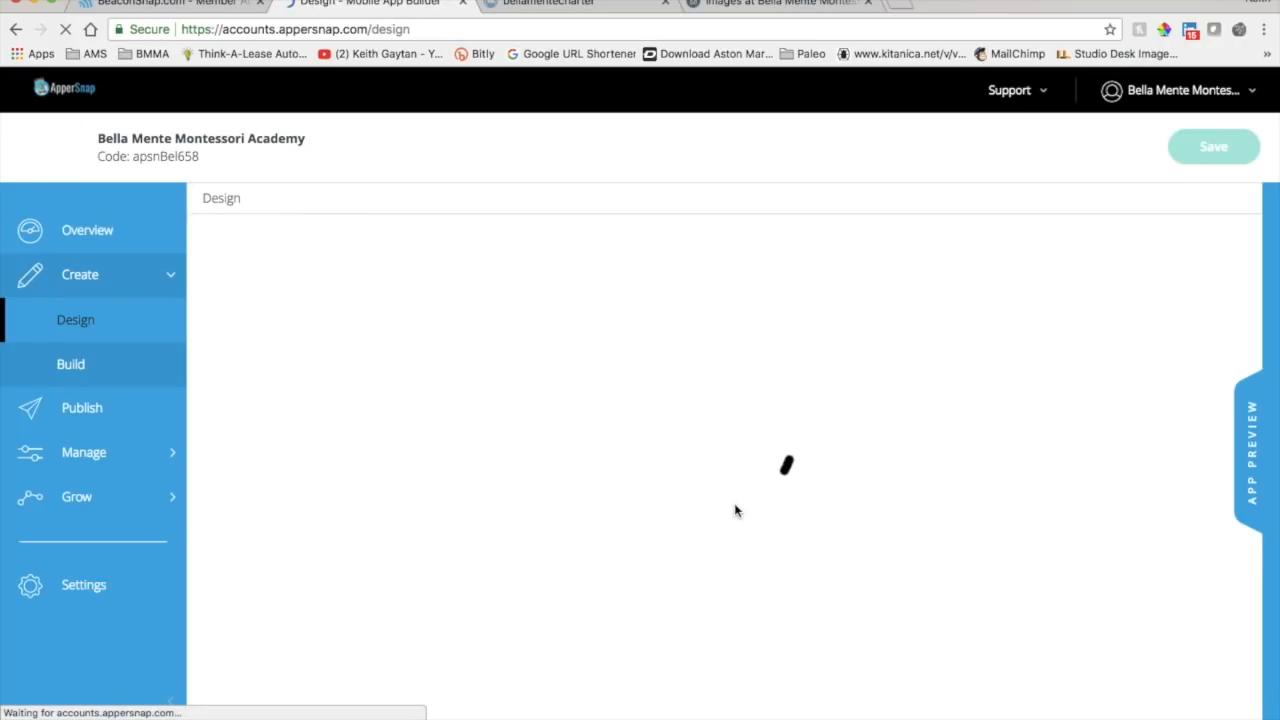
left_click(1250, 460)
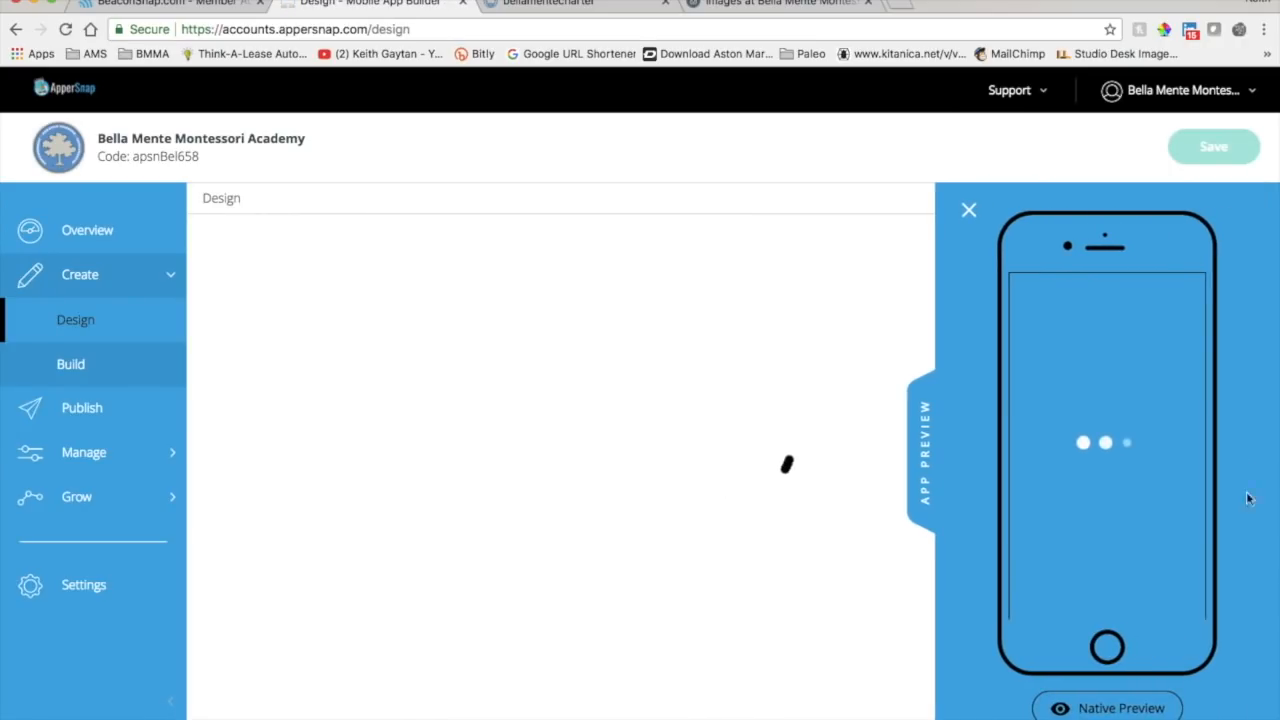
left_click(1118, 708)
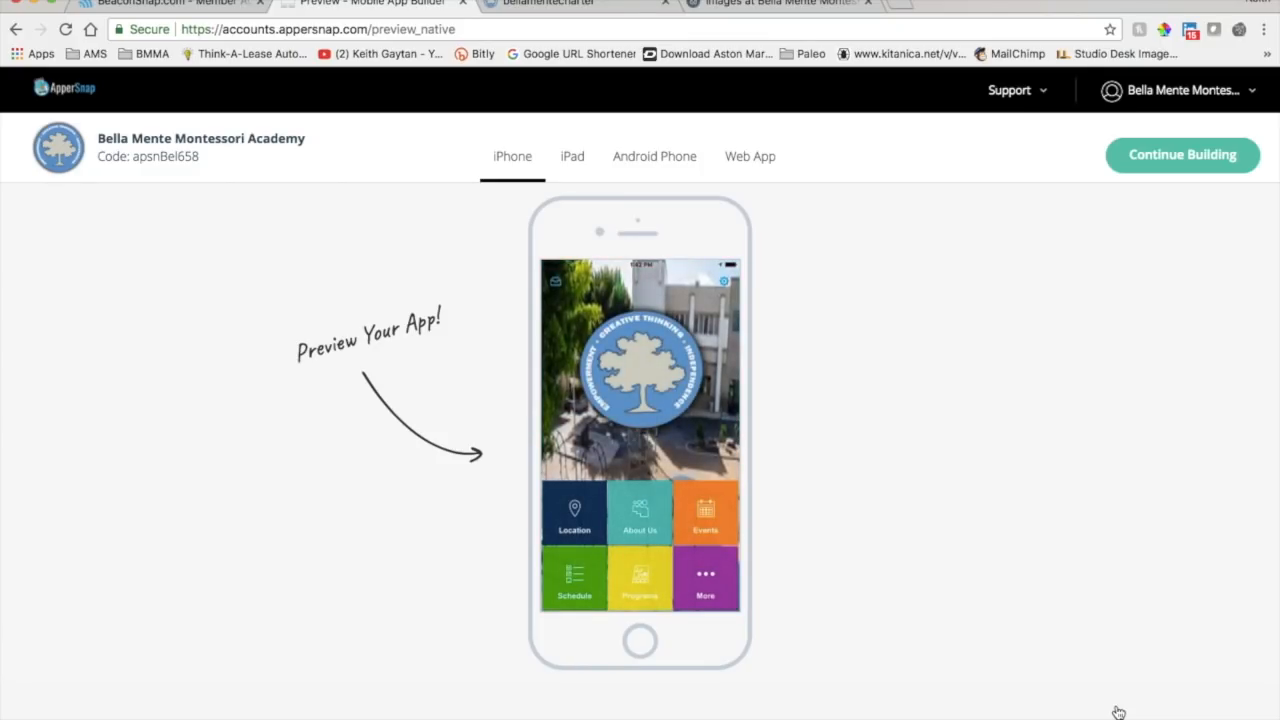
Look over the iPad, Android Phone and Web App previews, return the web app to its home screen, and resume building.
left_click(573, 158)
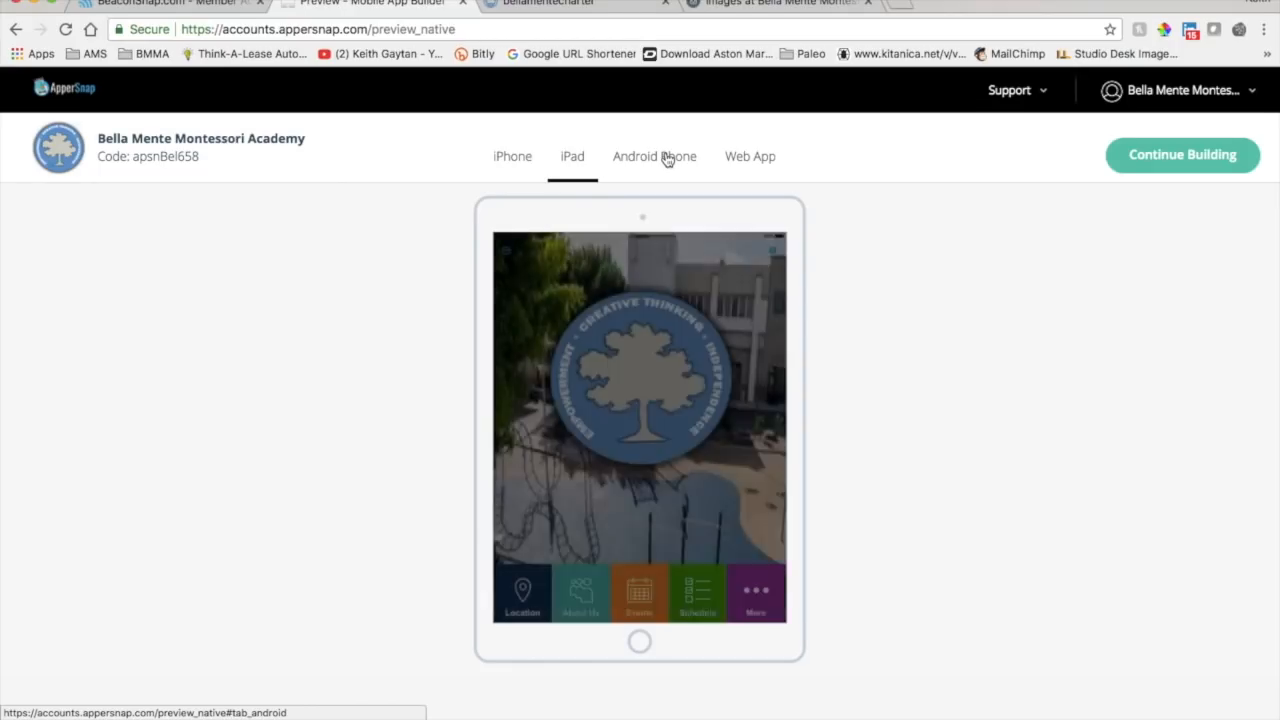
left_click(667, 158)
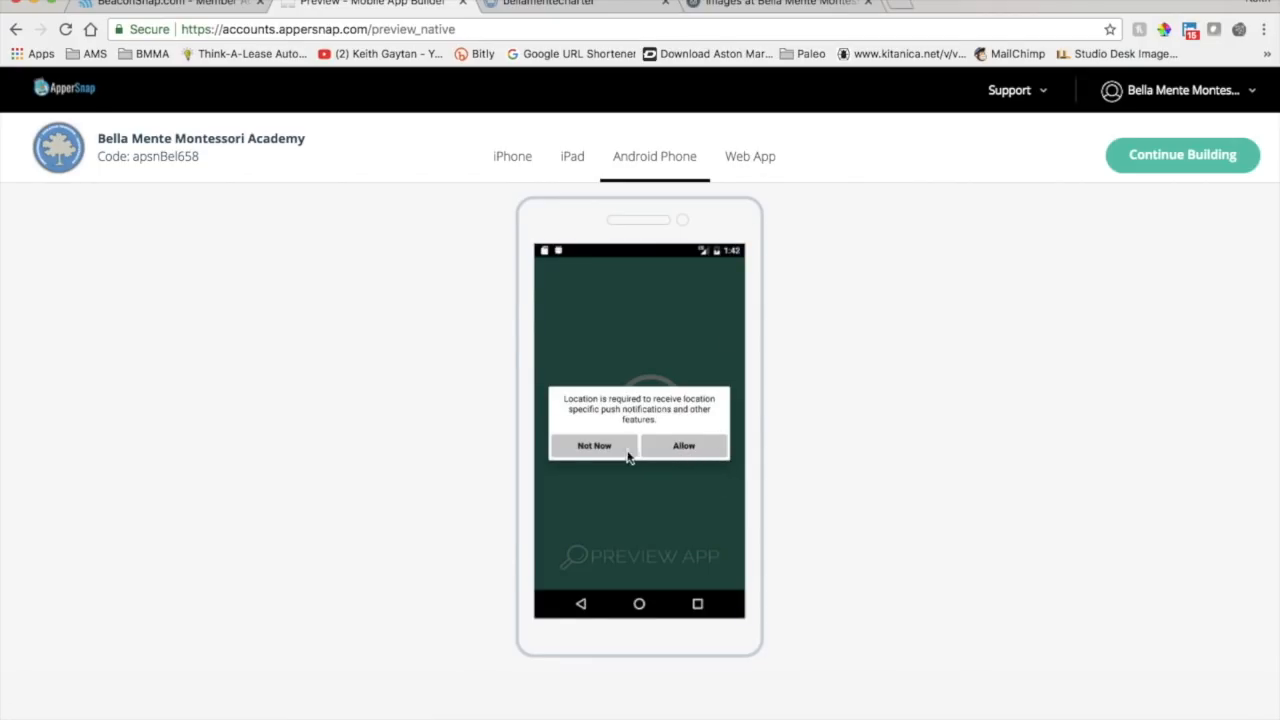
left_click(751, 163)
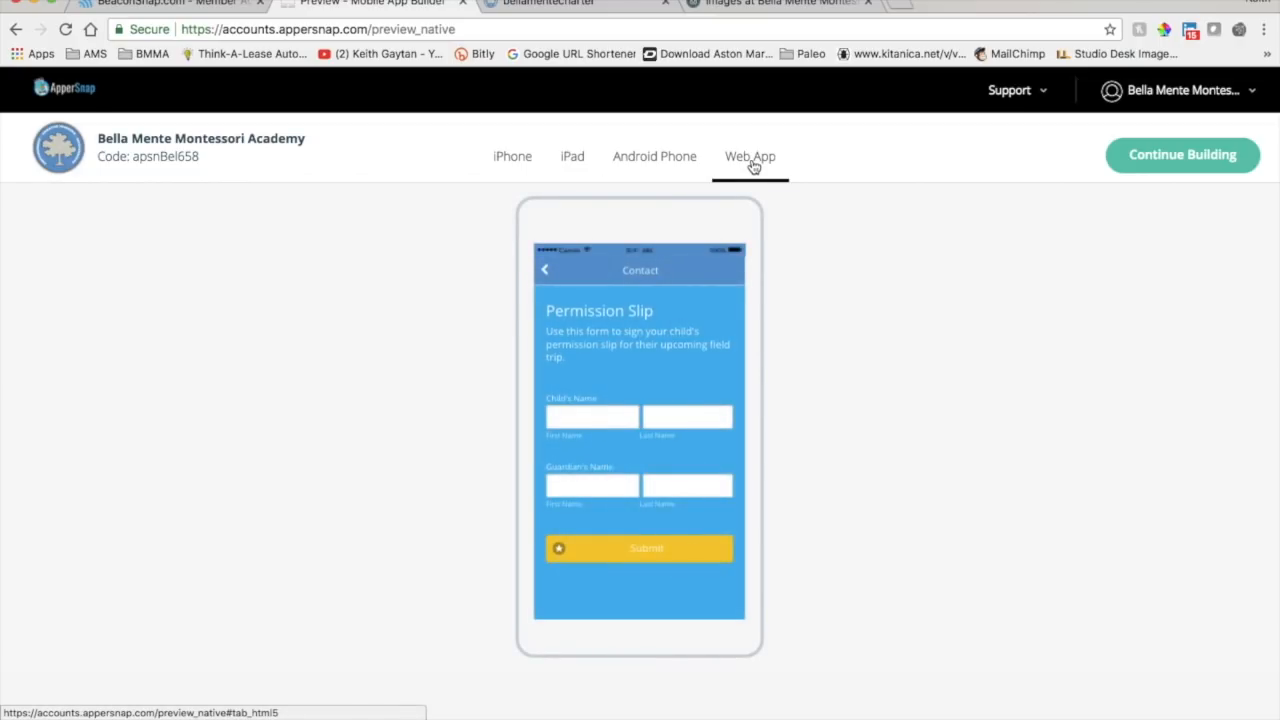
left_click(546, 273)
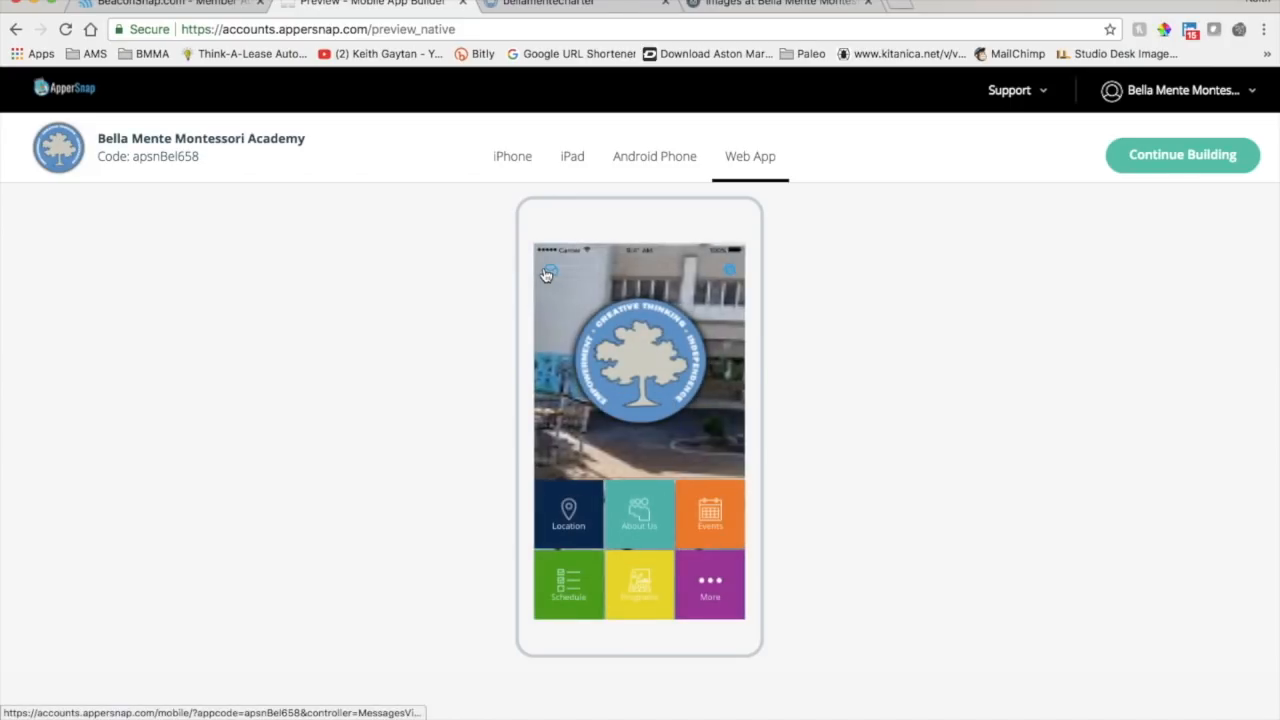
left_click(1189, 166)
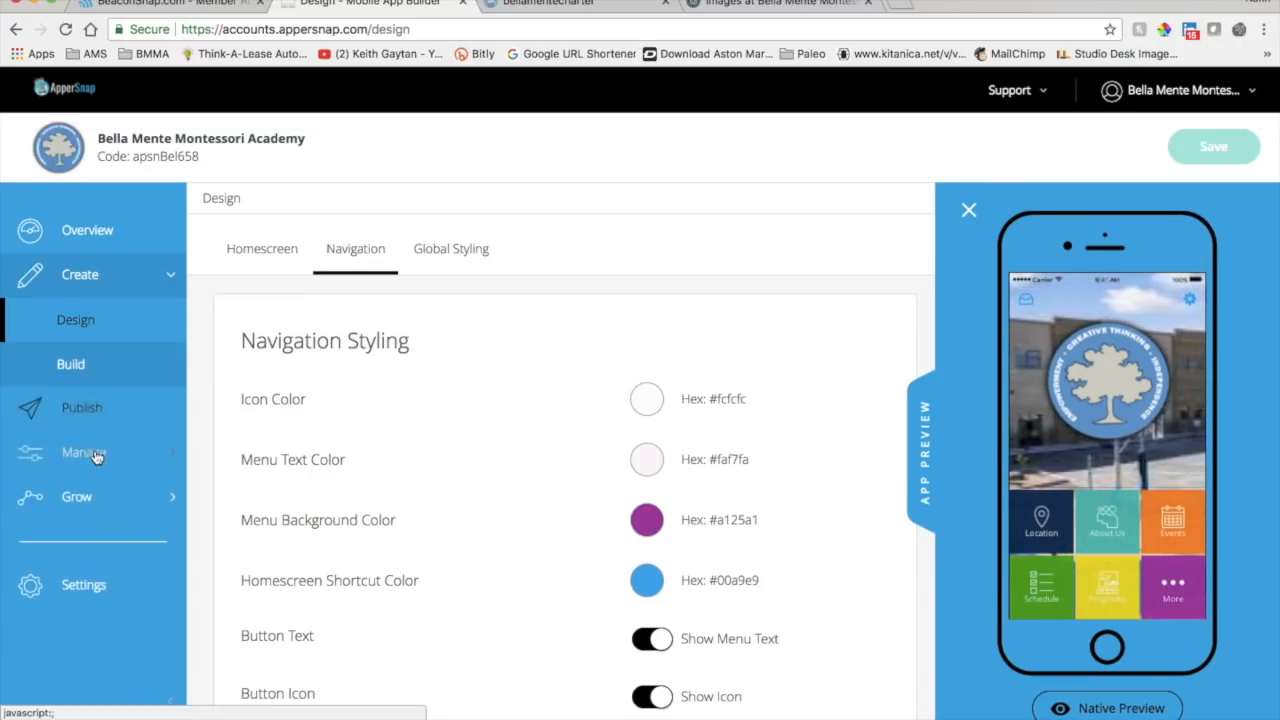
Open the Promote section for growing the app and go through its welcome introduction to the end.
left_click(172, 500)
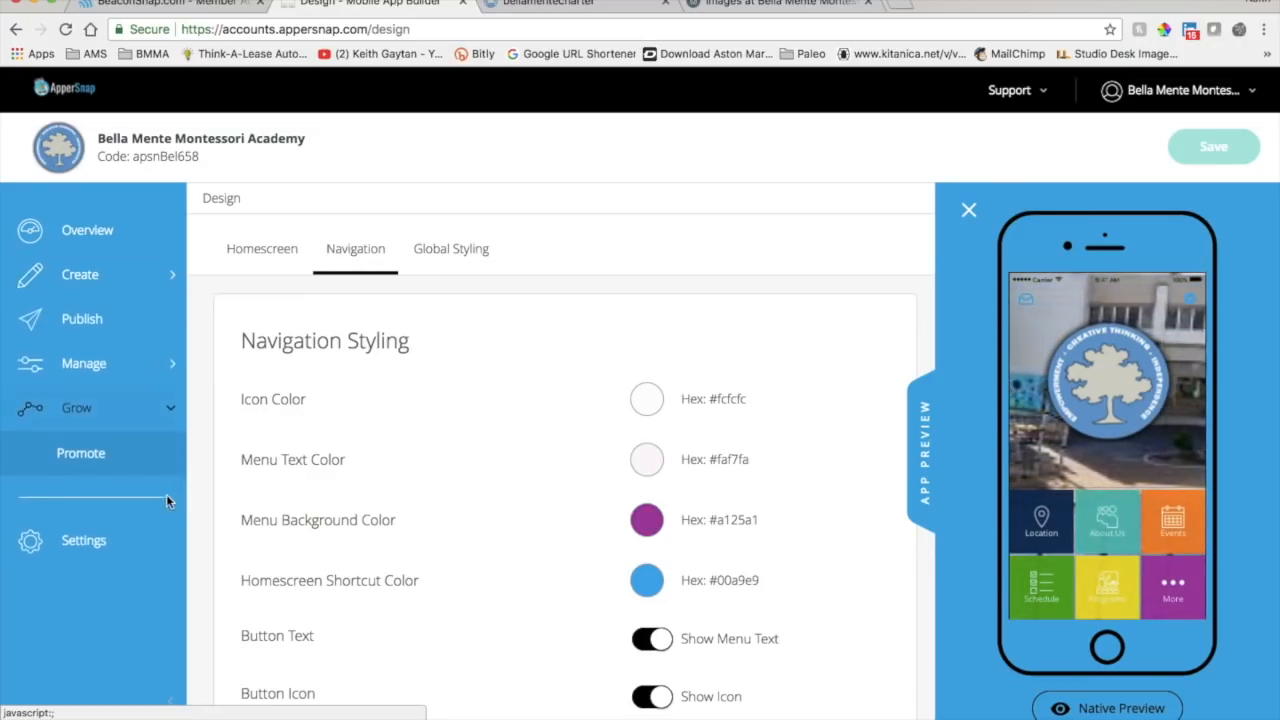
left_click(81, 455)
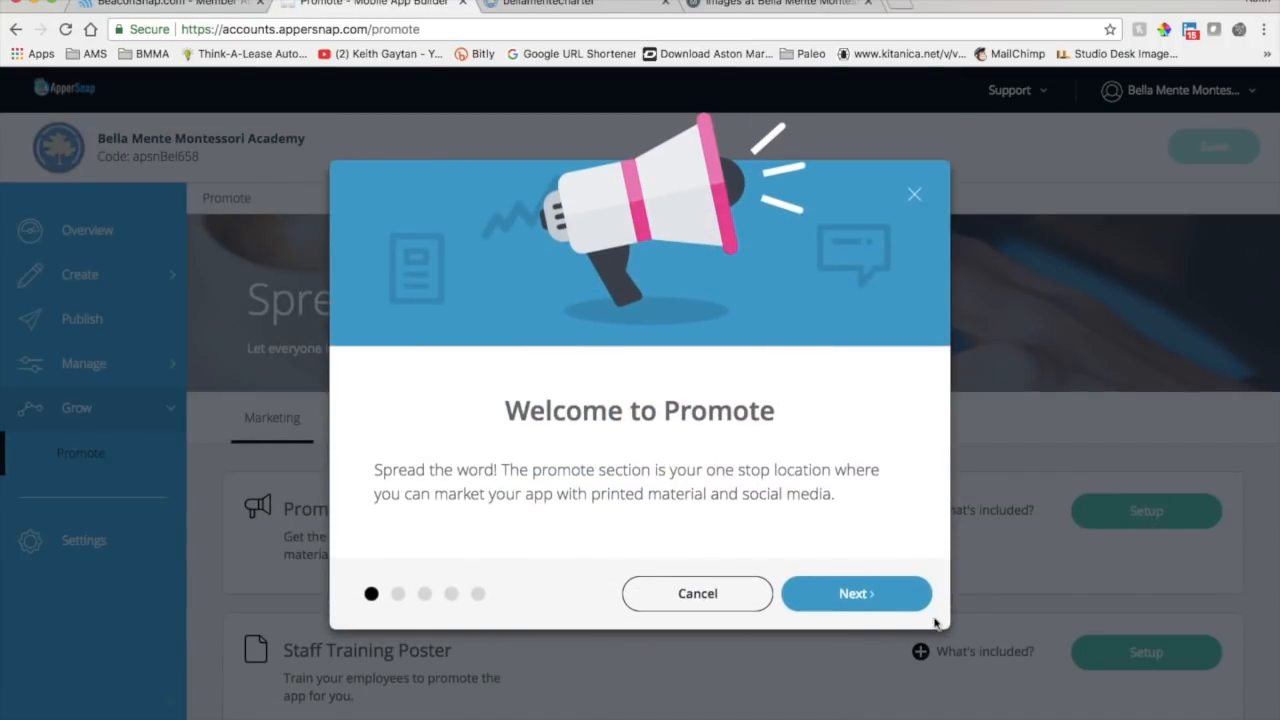
left_click(854, 596)
left_click(854, 596)
left_click(854, 596)
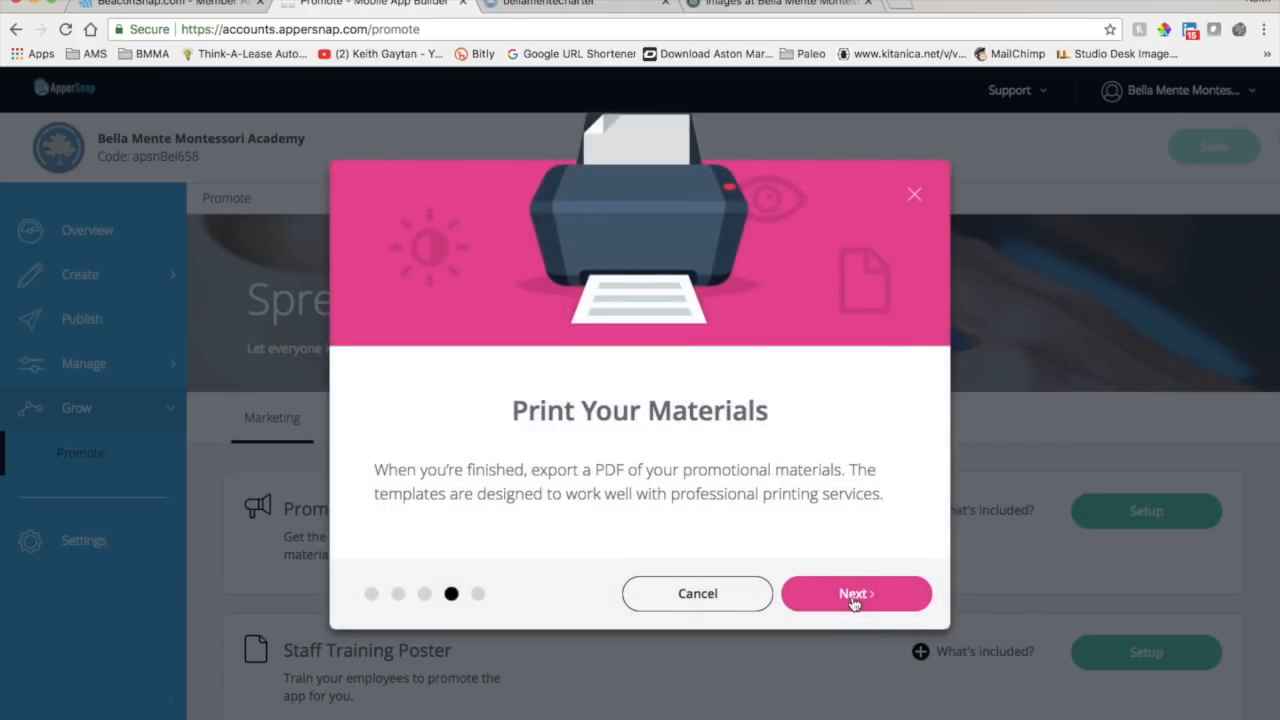
left_click(854, 598)
left_click(855, 600)
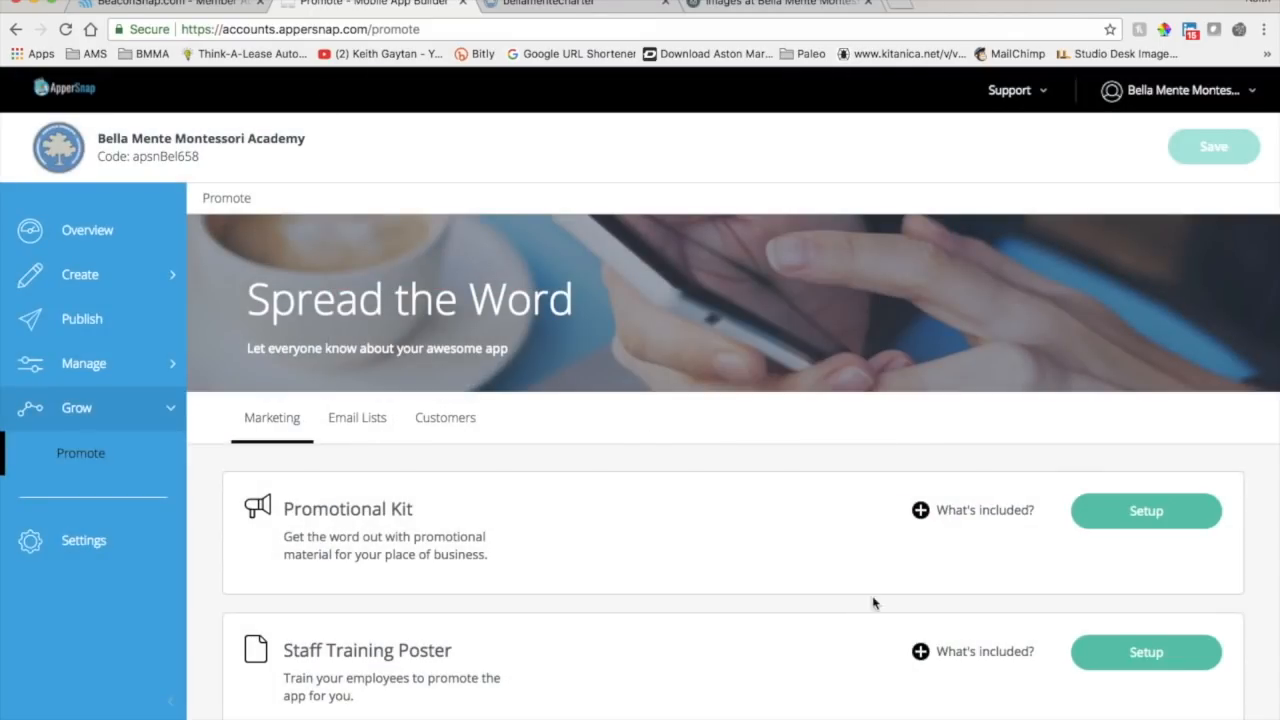
Start setting up the Promotional Kit with the Membership template, keeping the suggested accent color.
left_click(1146, 513)
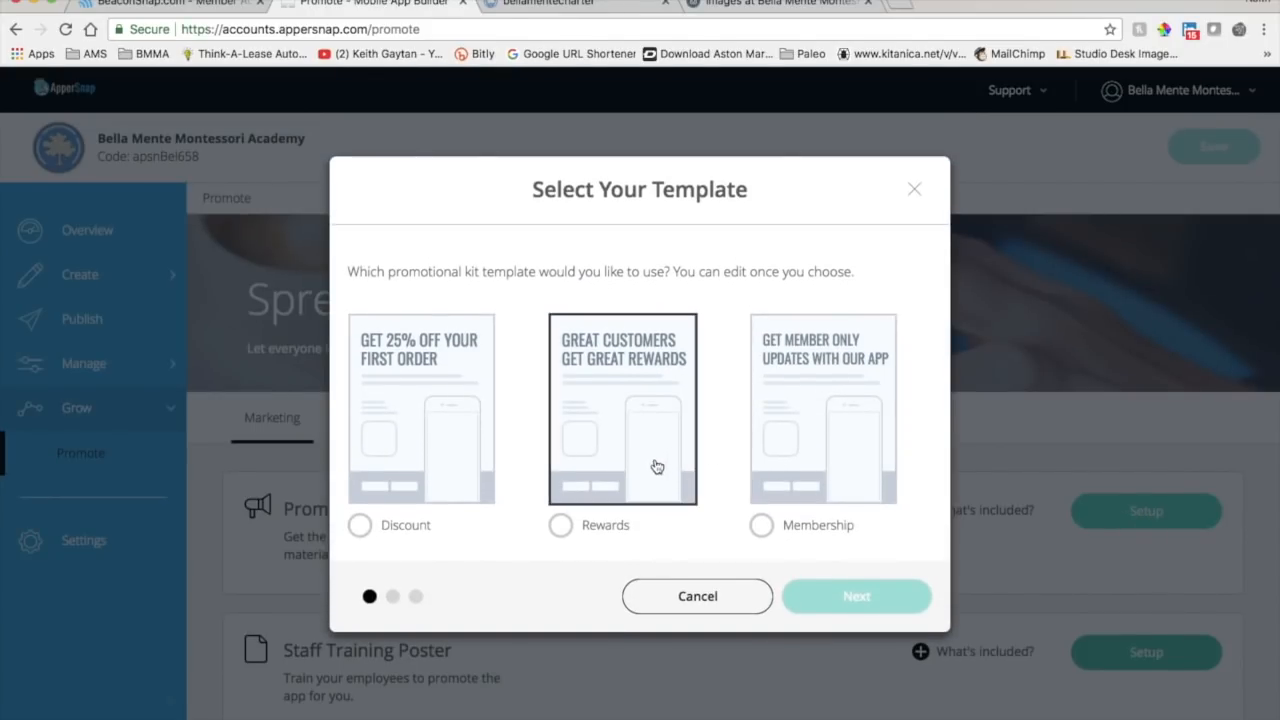
left_click(762, 525)
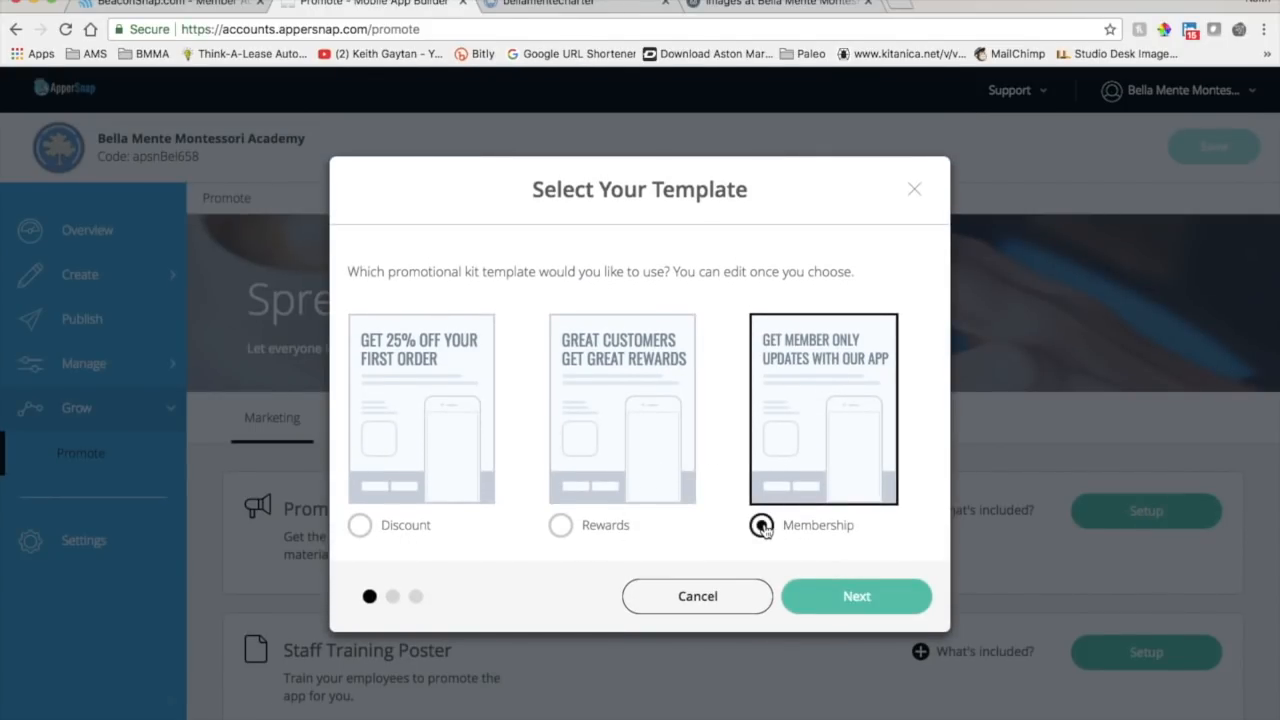
left_click(852, 600)
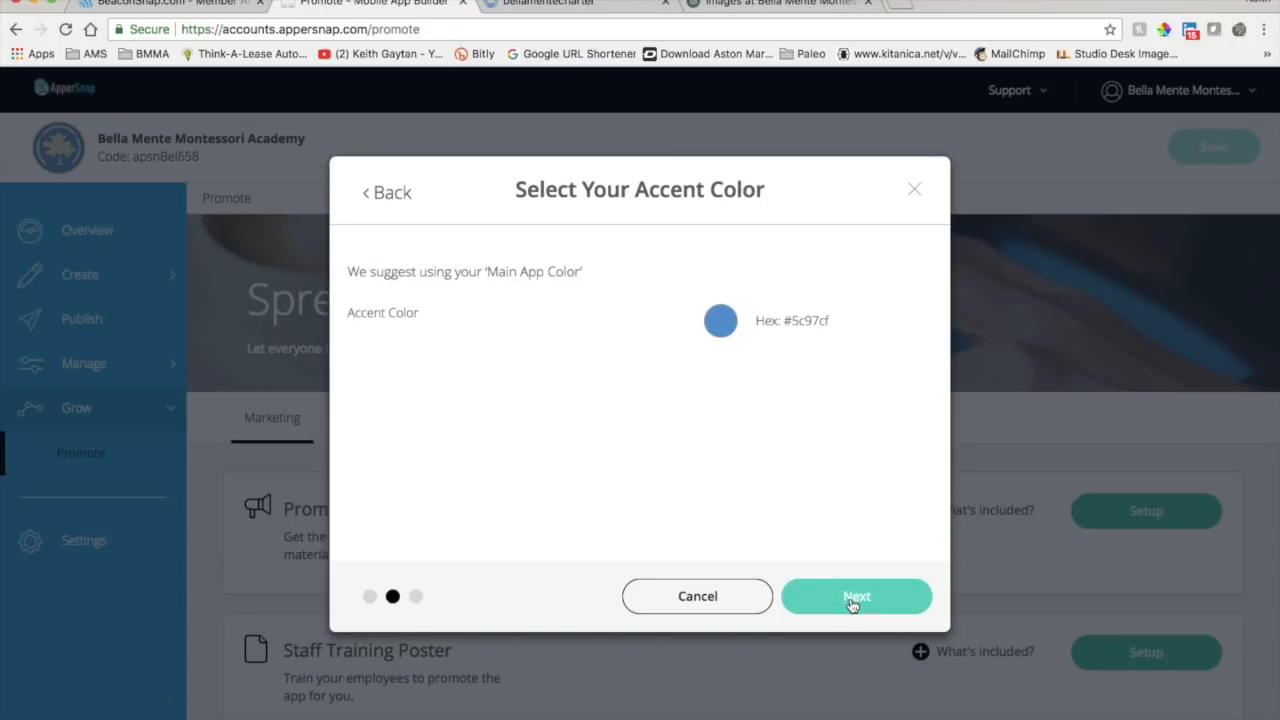
left_click(852, 598)
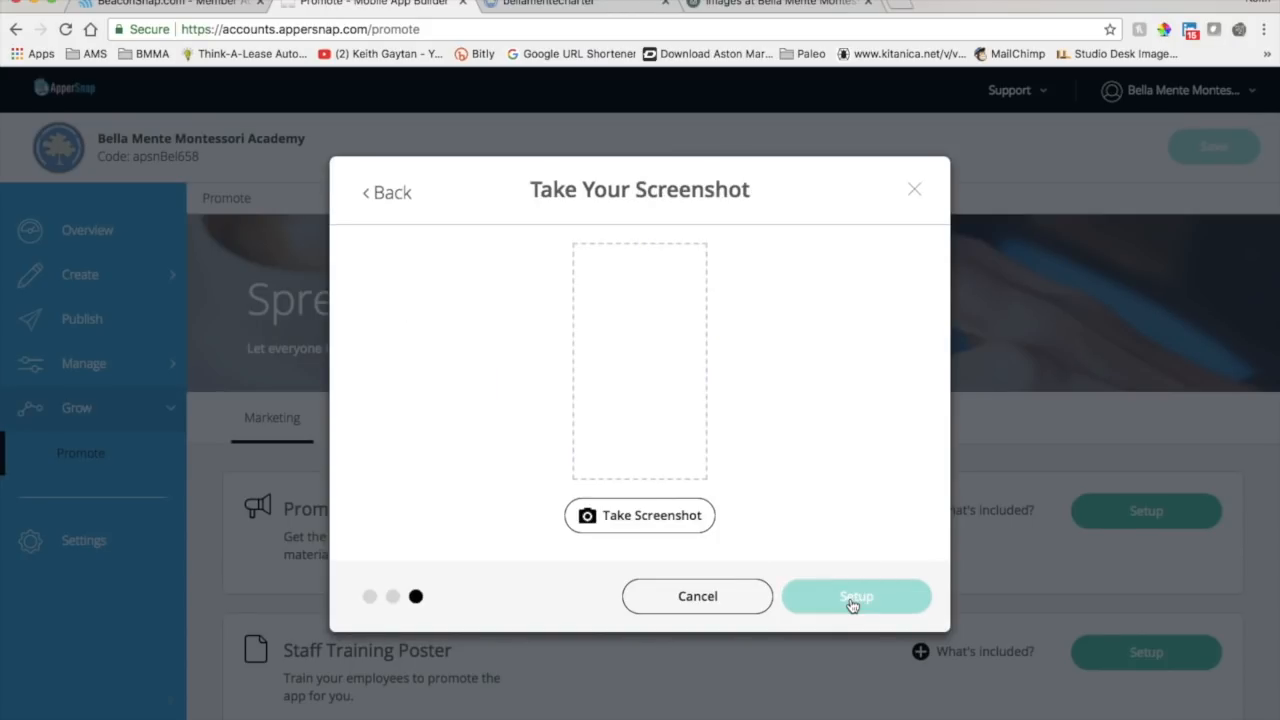
Capture and apply a screenshot of the app's home screen for the Promotional Kit and complete its setup.
left_click(637, 515)
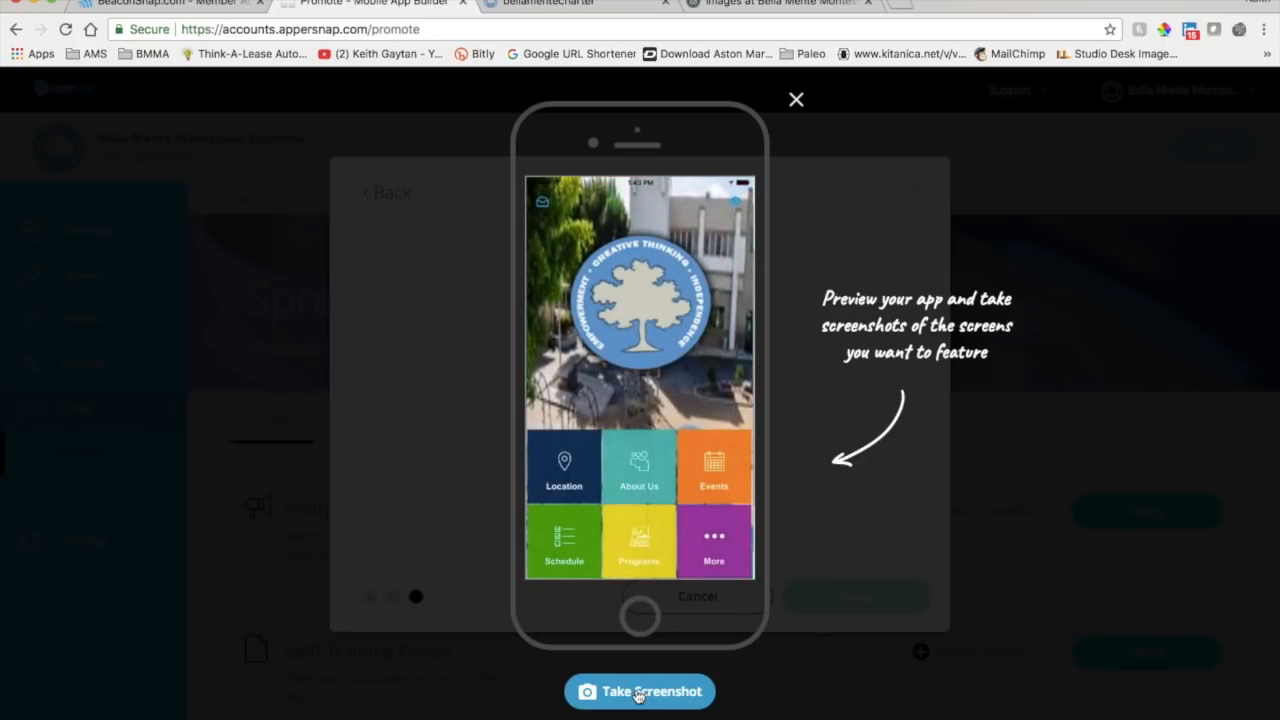
left_click(637, 691)
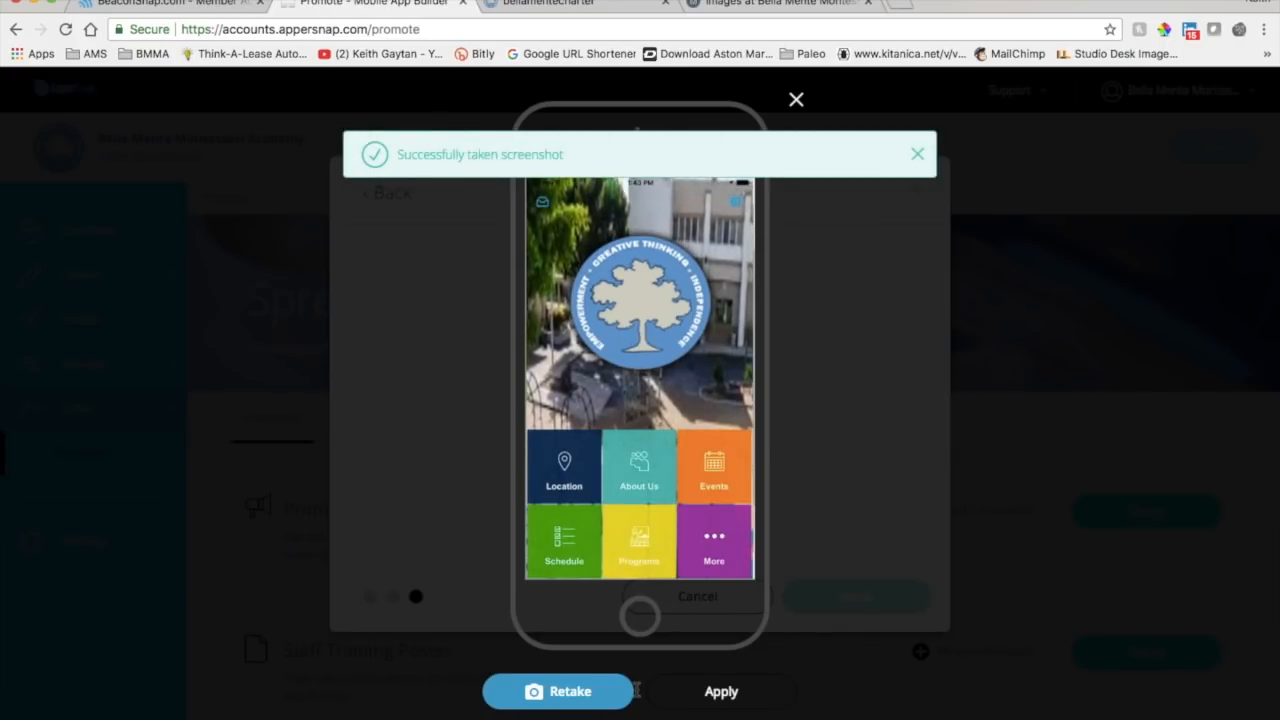
left_click(724, 693)
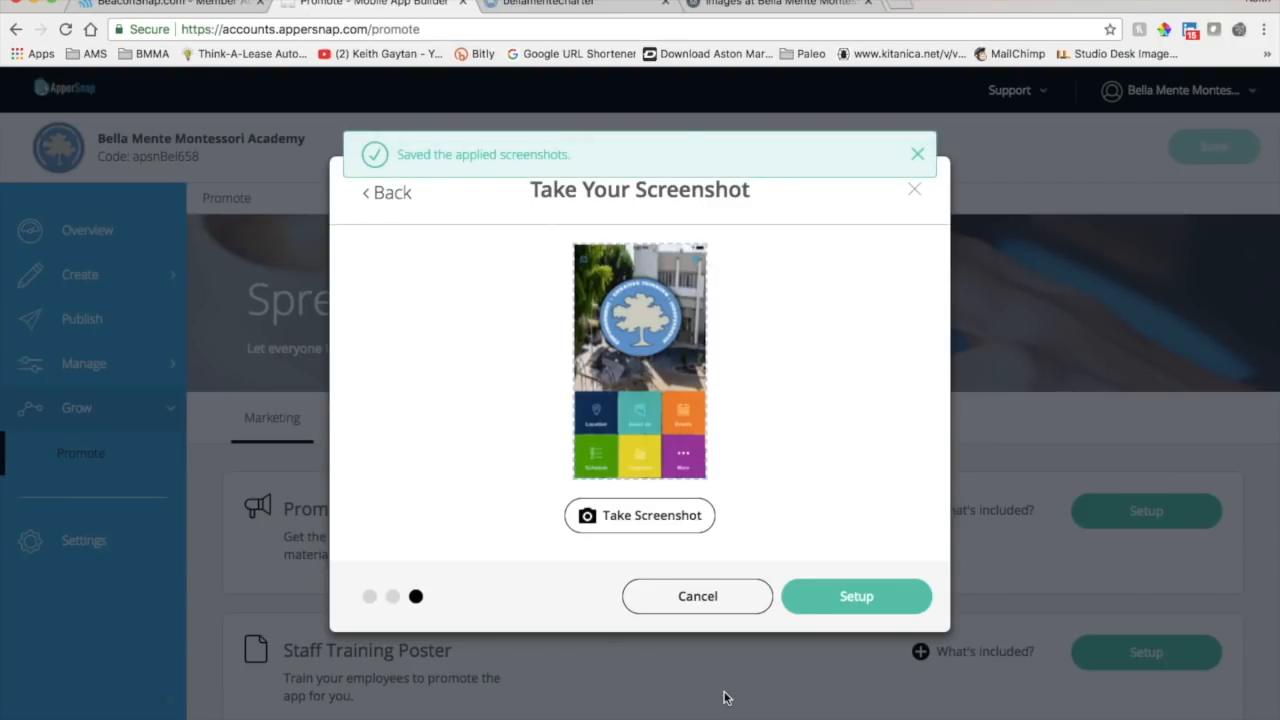
left_click(865, 598)
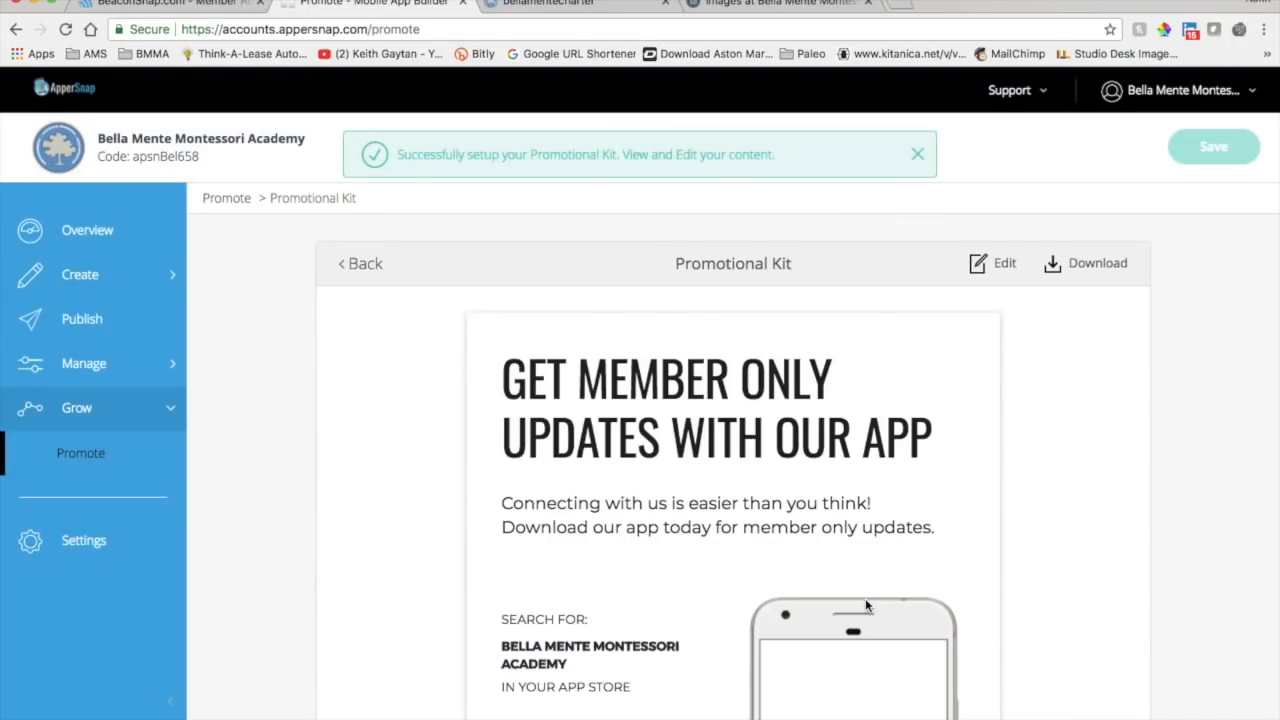
Examine the finished Promotional Kit flyer from its headline down to the app icon, phone screenshot and store badges.
scroll(1070, 447, "down", 3)
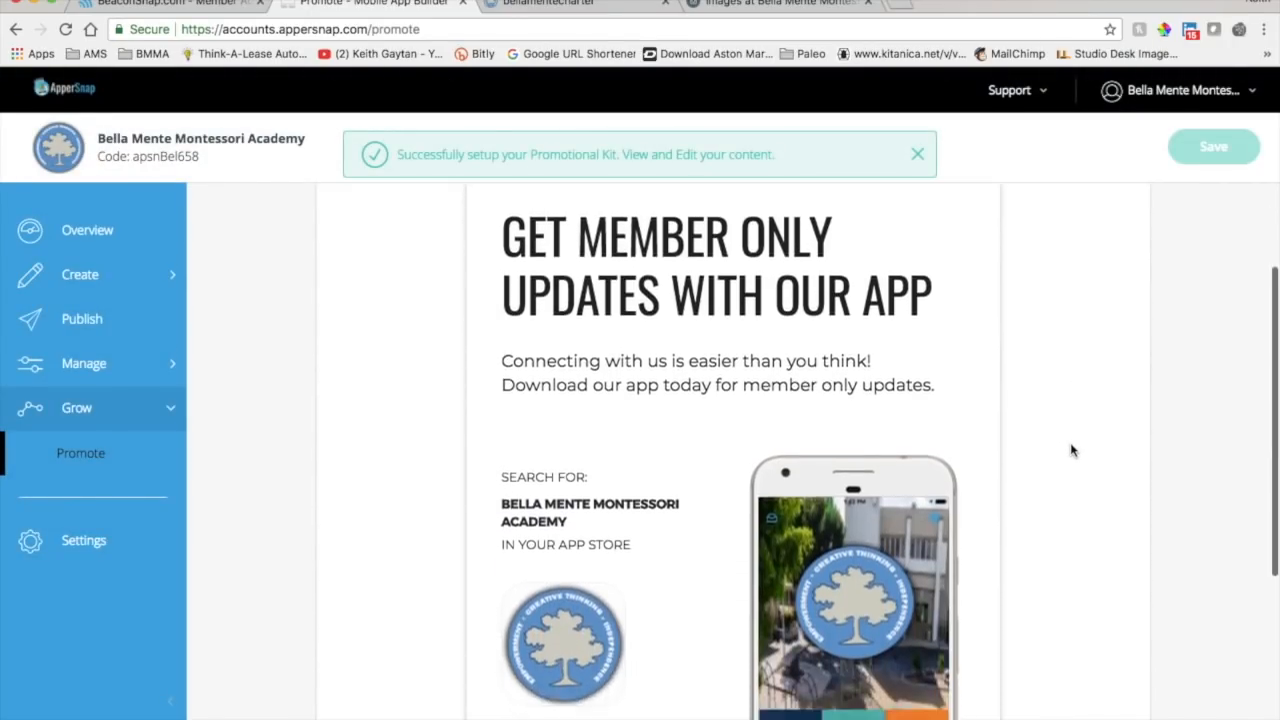
scroll(1070, 450, "up", 1)
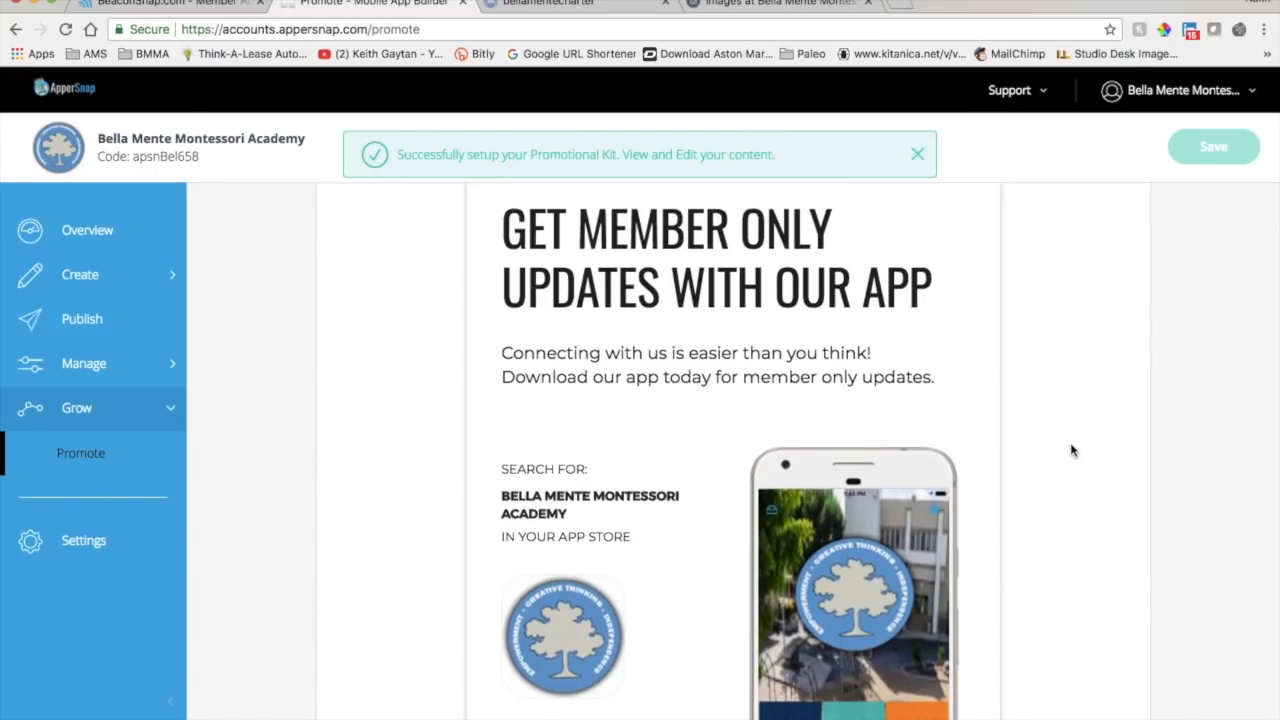
scroll(1070, 450, "up", 3)
scroll(1070, 450, "down", 5)
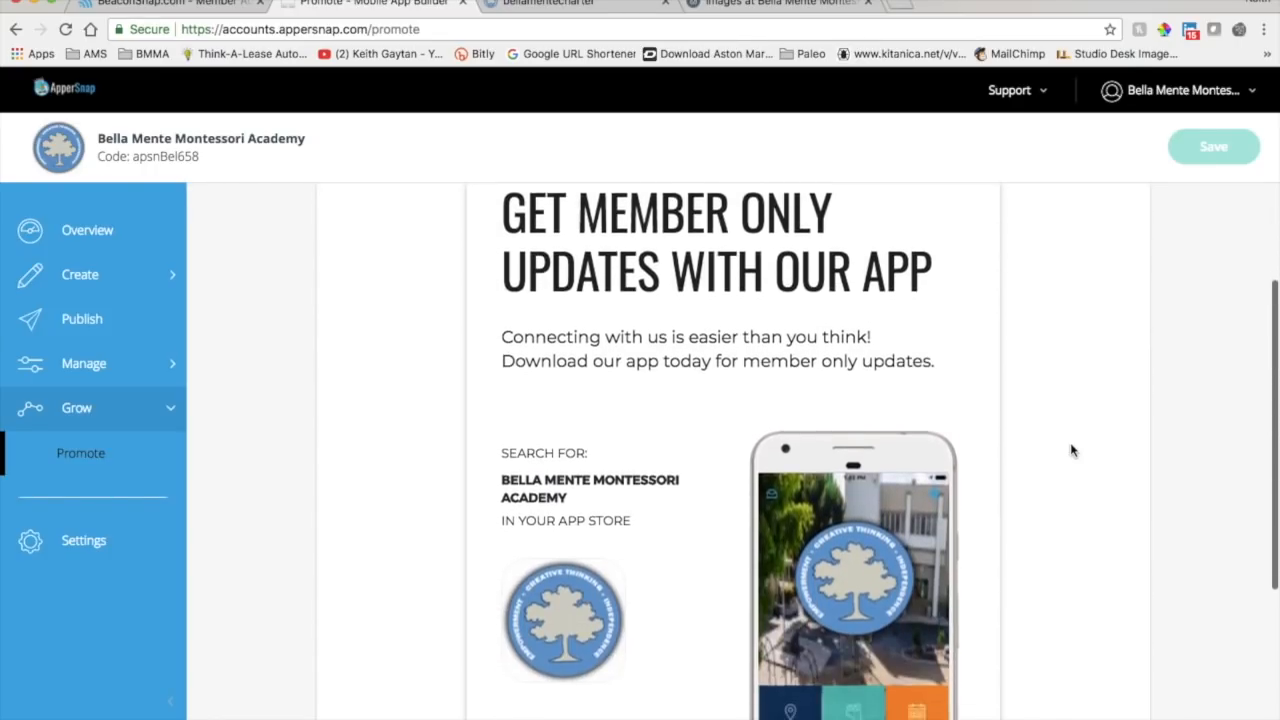
scroll(1071, 450, "down", 2)
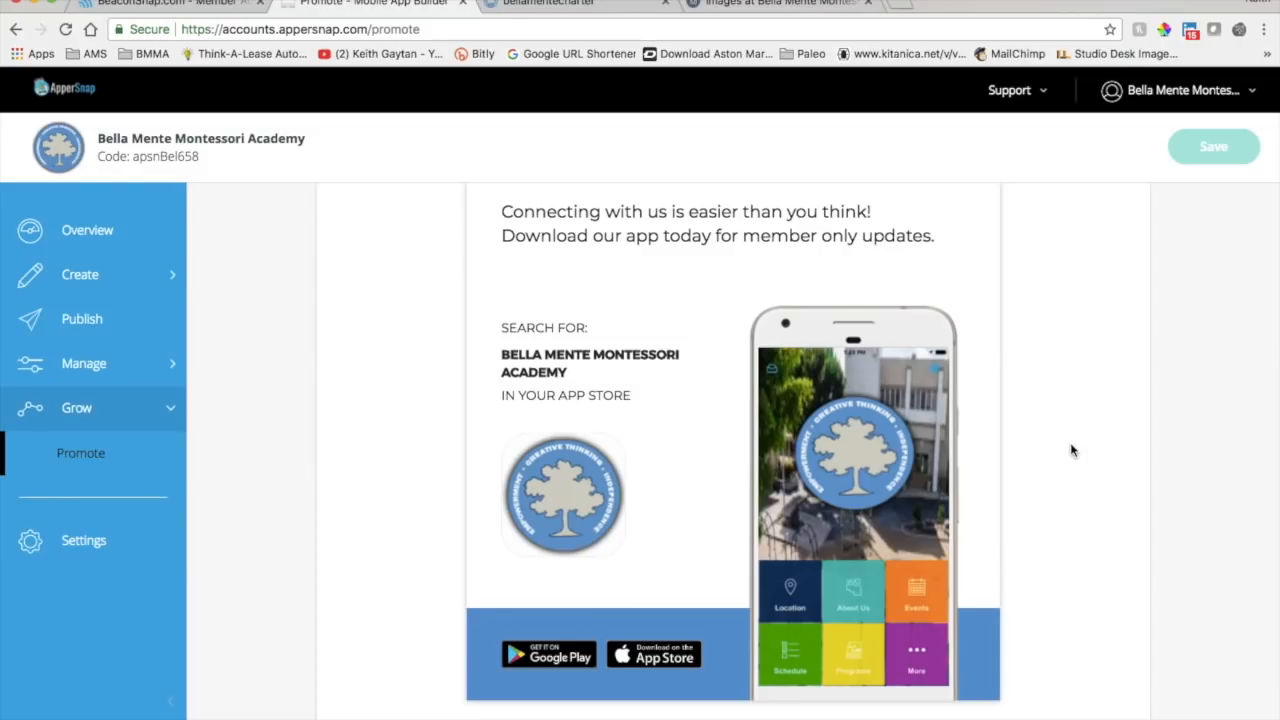
scroll(1071, 450, "down", 1)
scroll(1071, 450, "down", 2)
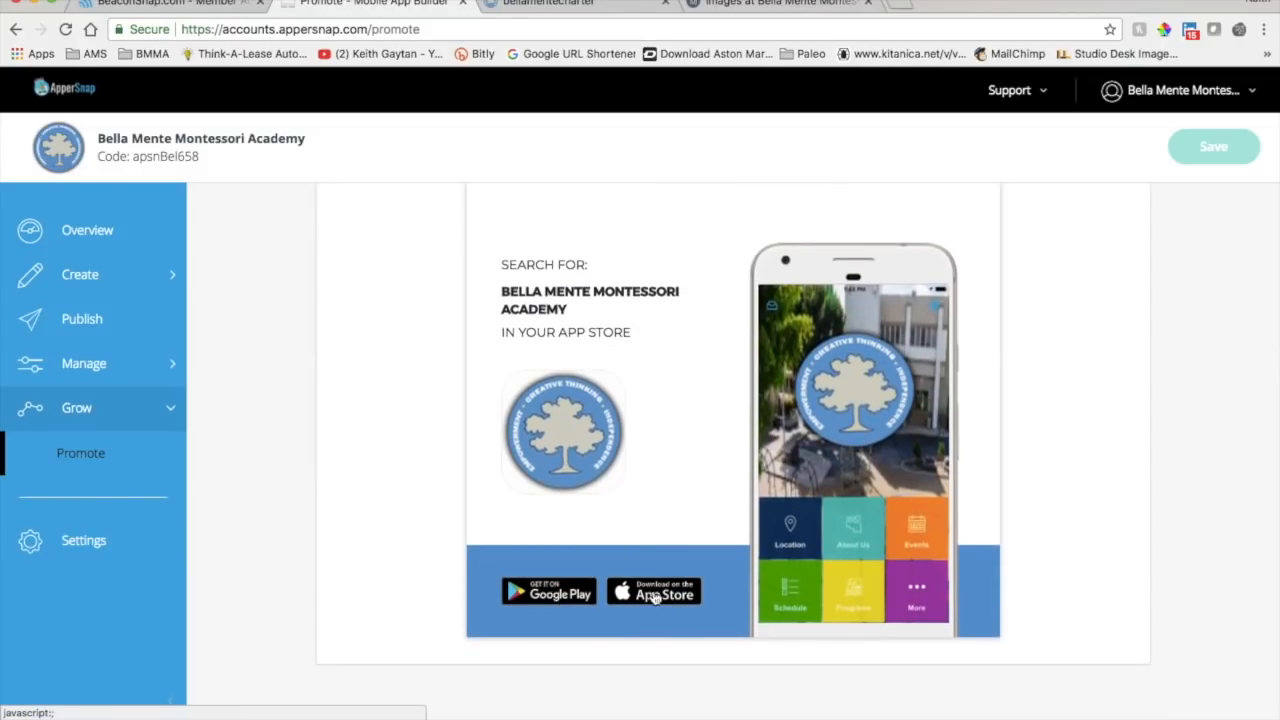
scroll(1029, 520, "up", 12)
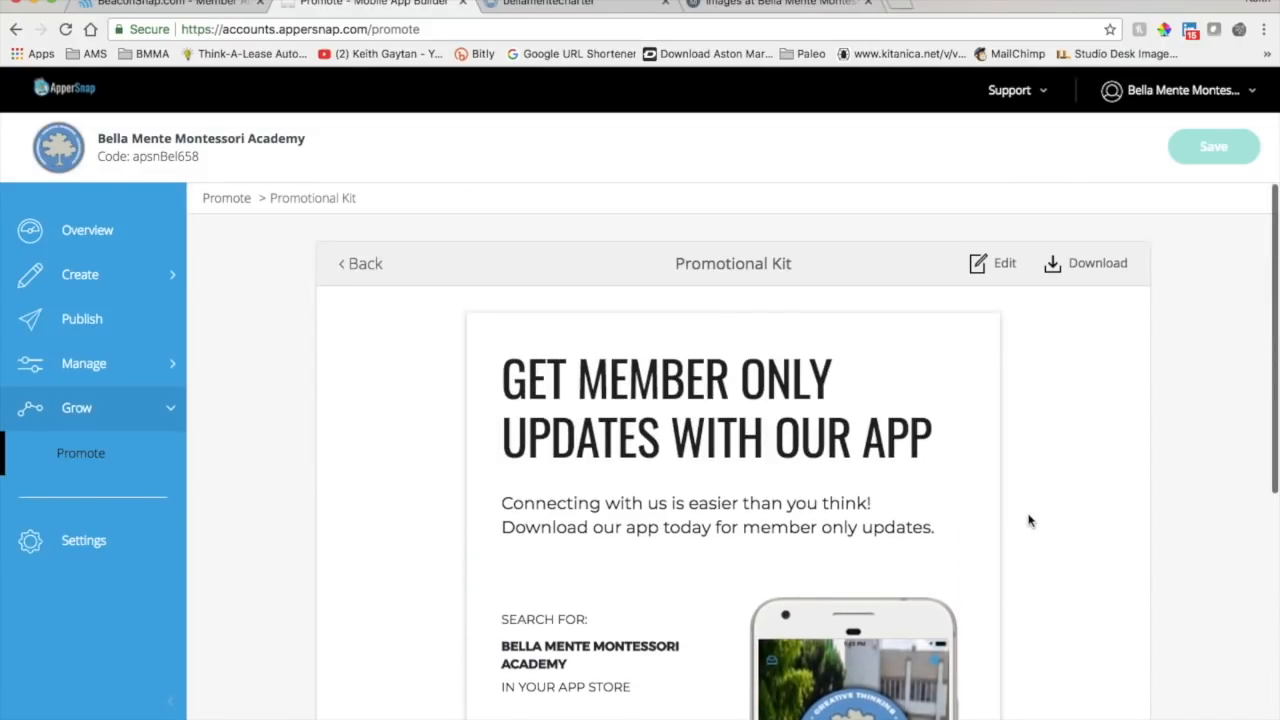
Edit the Promotional Kit to promote the web app and review the flyer's QR code and short link.
left_click(990, 263)
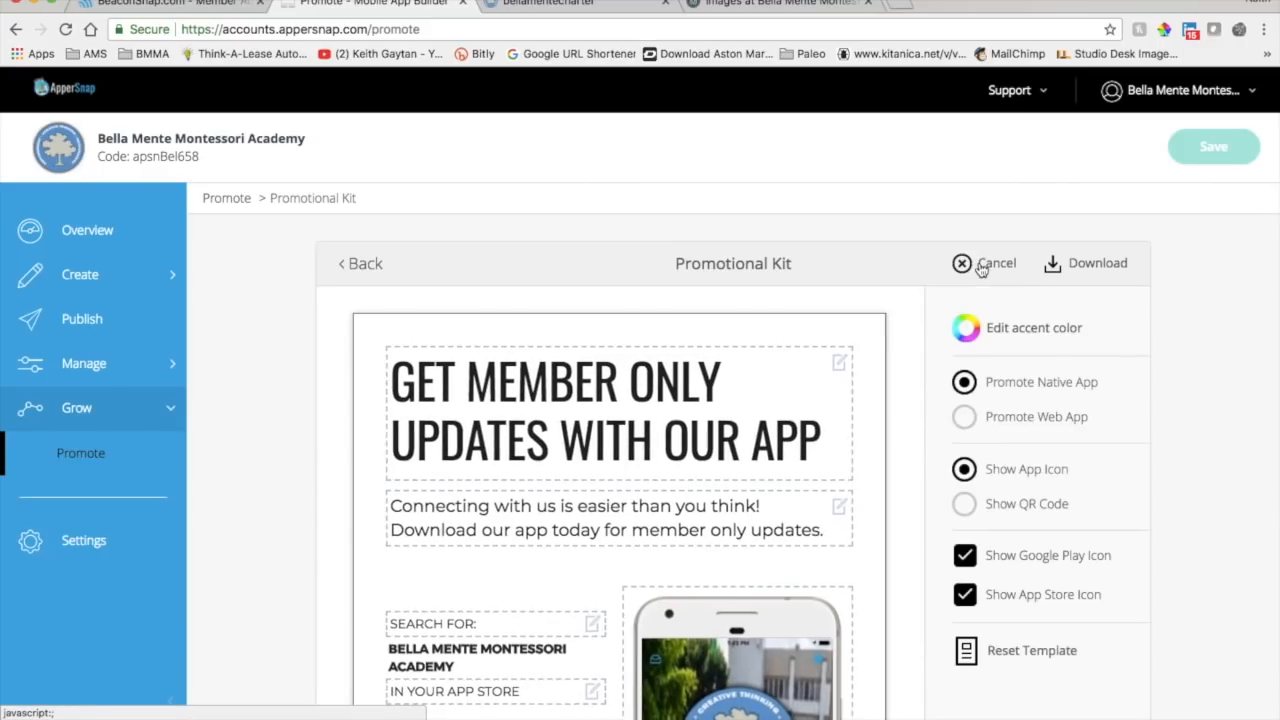
left_click(983, 419)
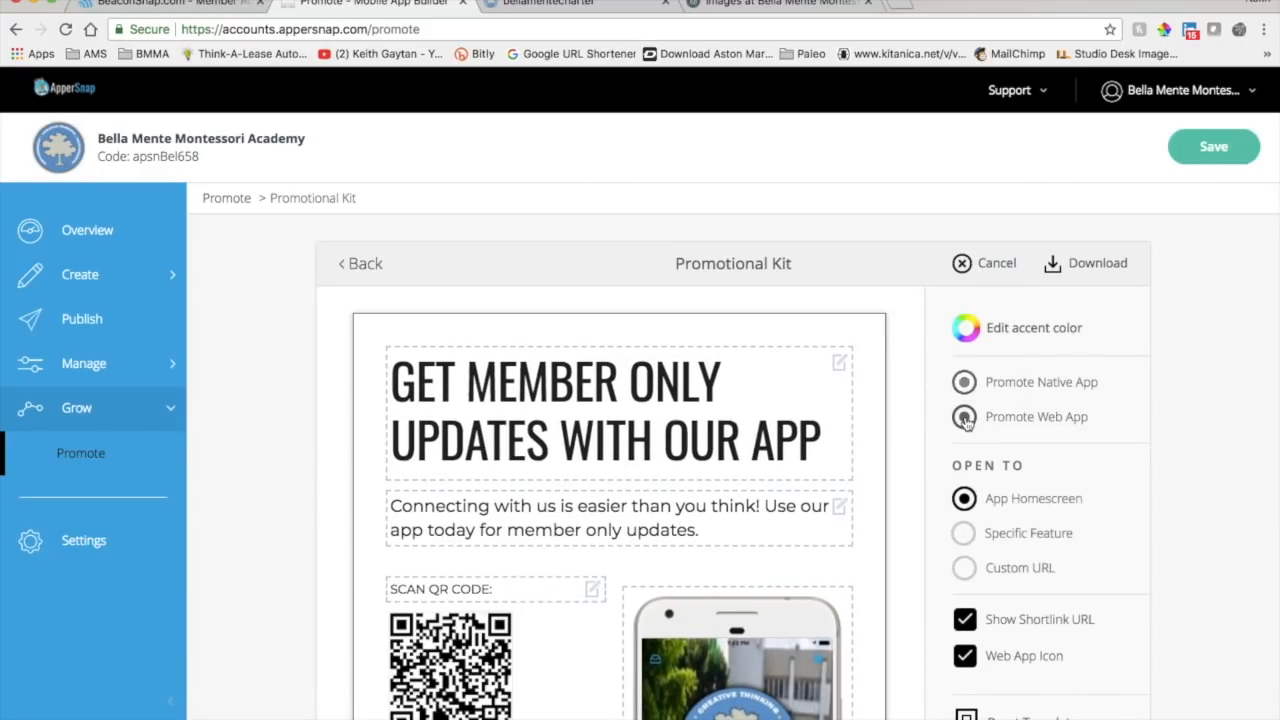
scroll(897, 461, "down", 3)
scroll(897, 461, "down", 3)
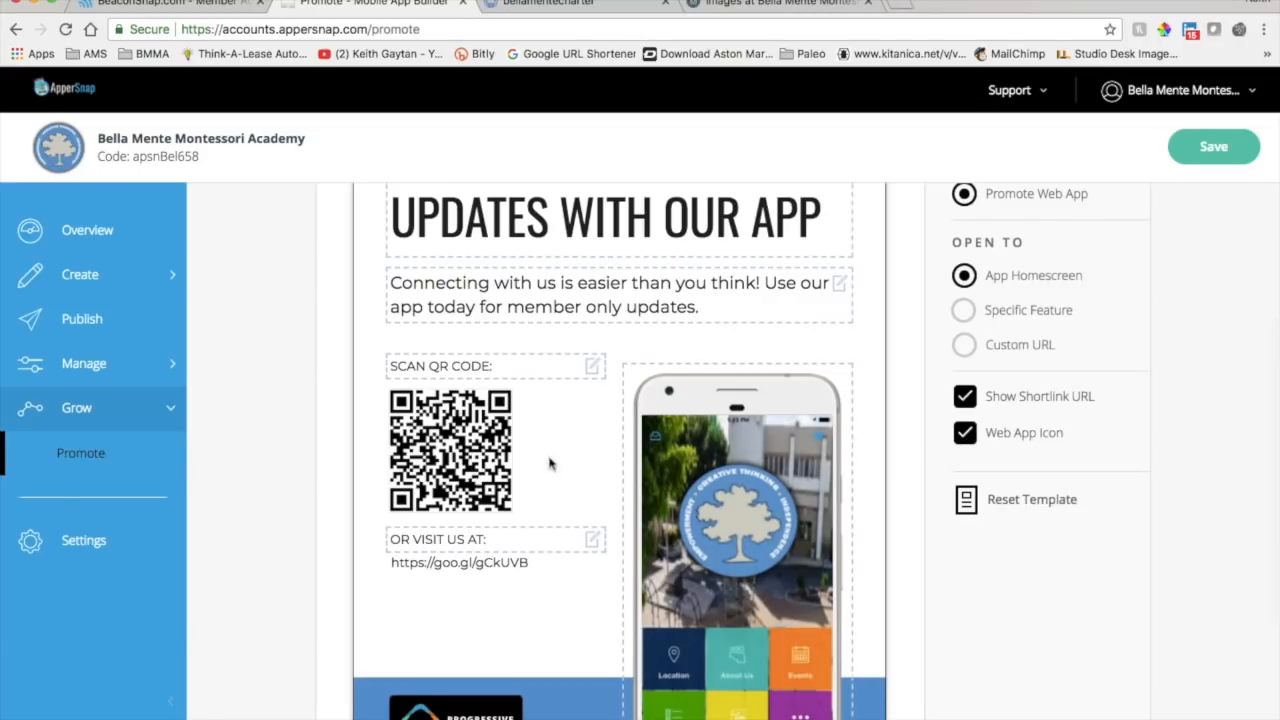
scroll(877, 386, "up", 2)
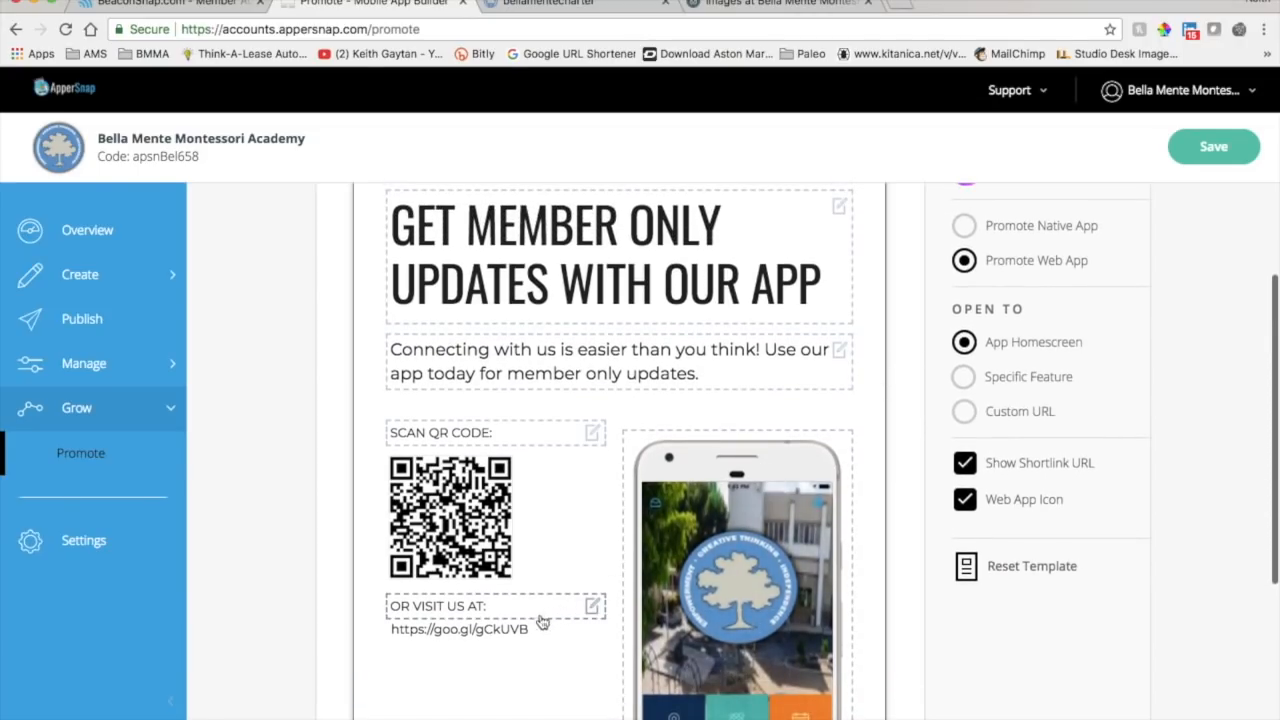
Switch the flyer to promoting the native app and back to the web app, and make it open to a custom URL.
left_click(965, 228)
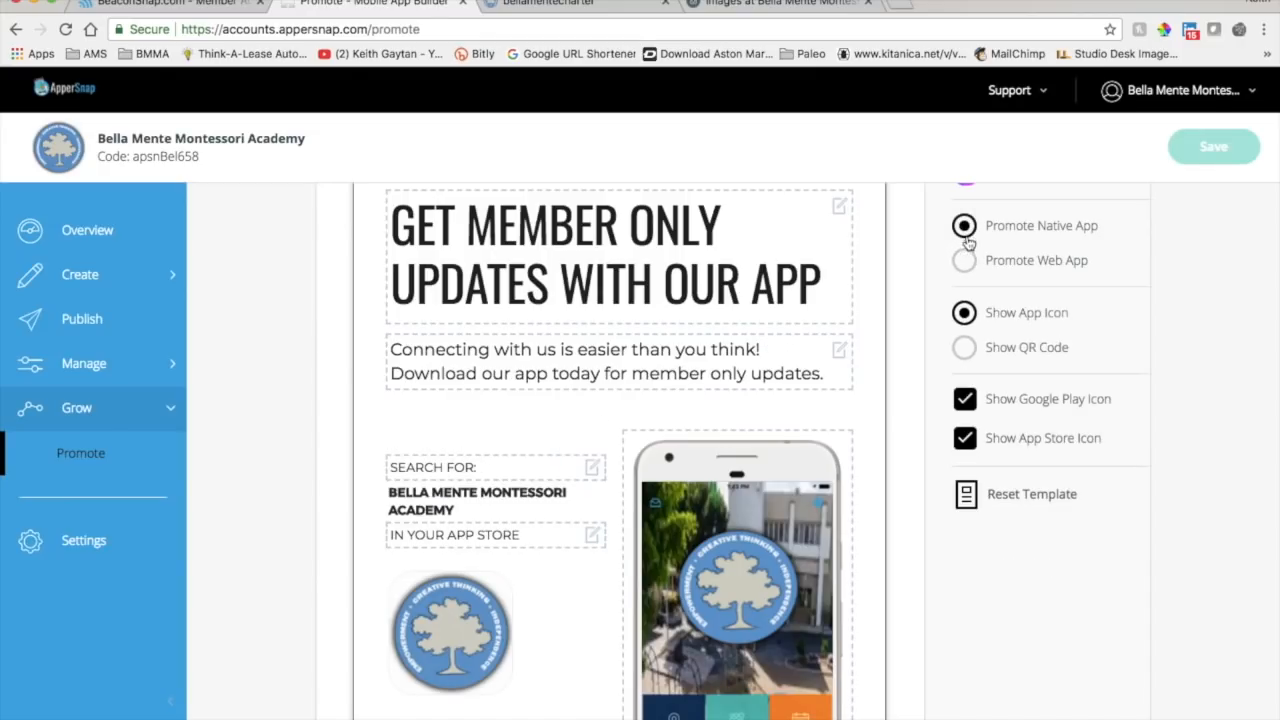
left_click(965, 262)
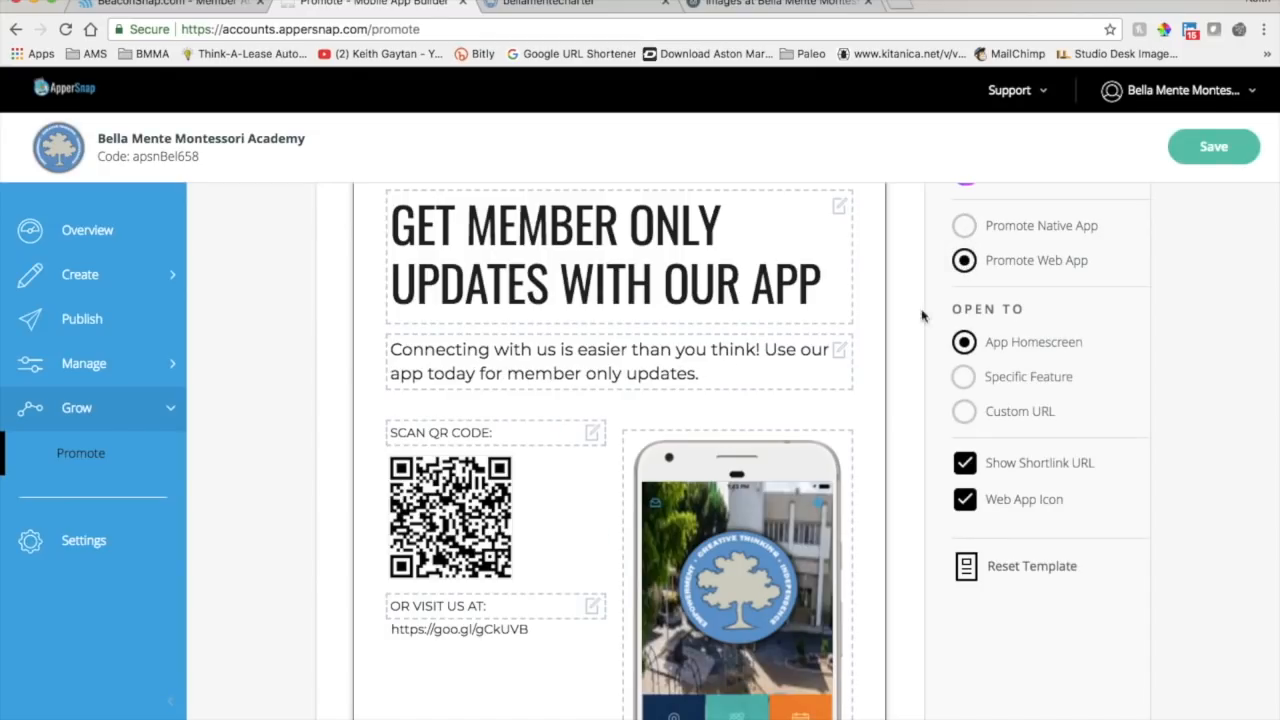
scroll(890, 473, "down", 2)
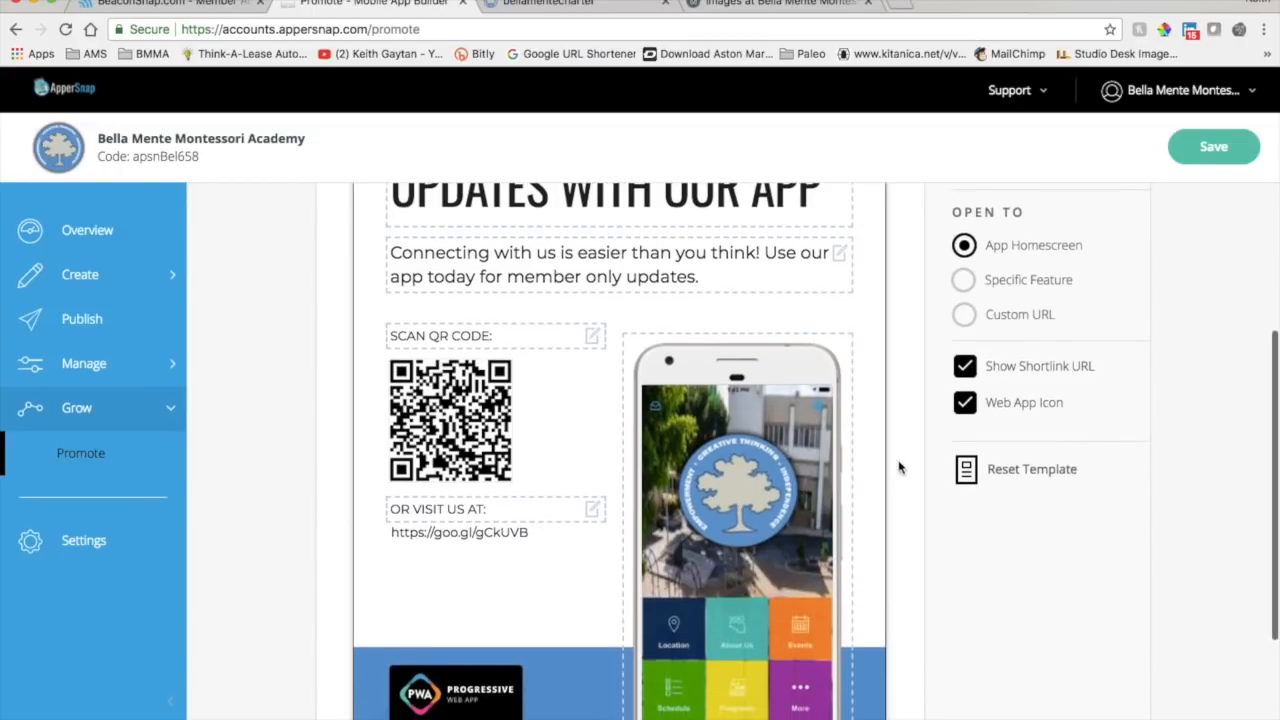
left_click(965, 316)
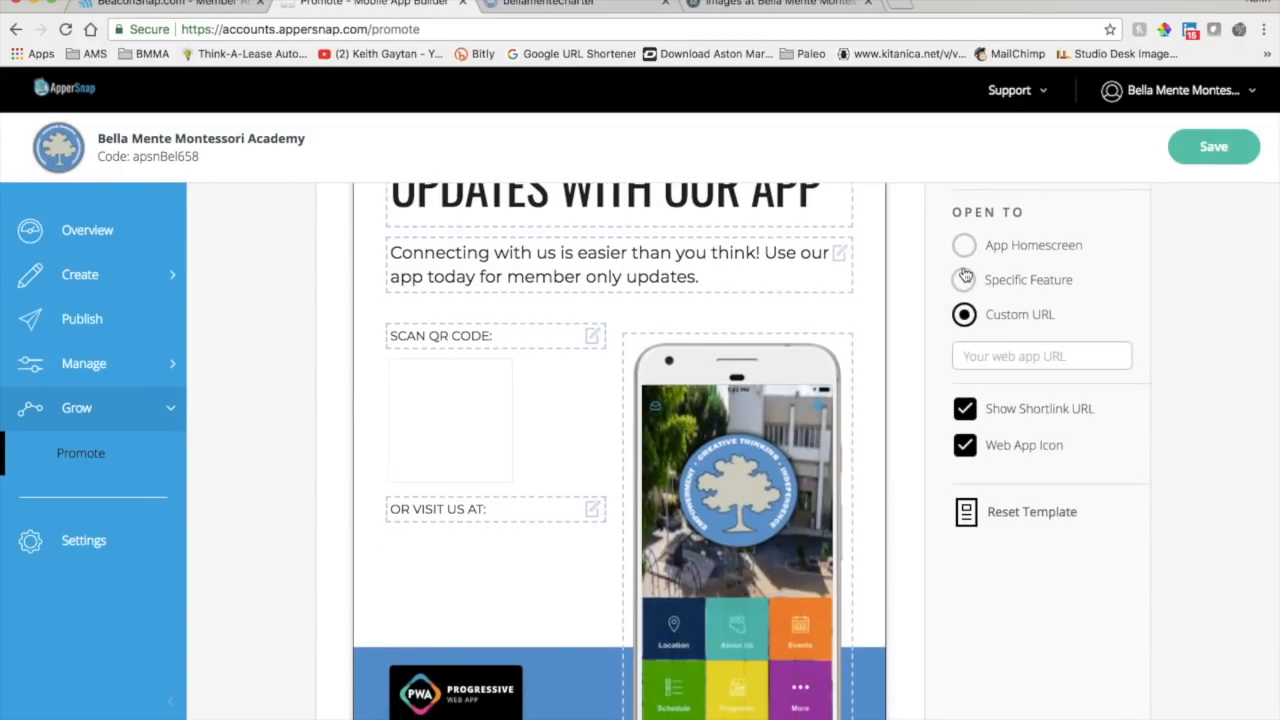
Browse the specific features the web app flyer can open to, and set it to open to the app homescreen.
left_click(964, 279)
left_click(965, 245)
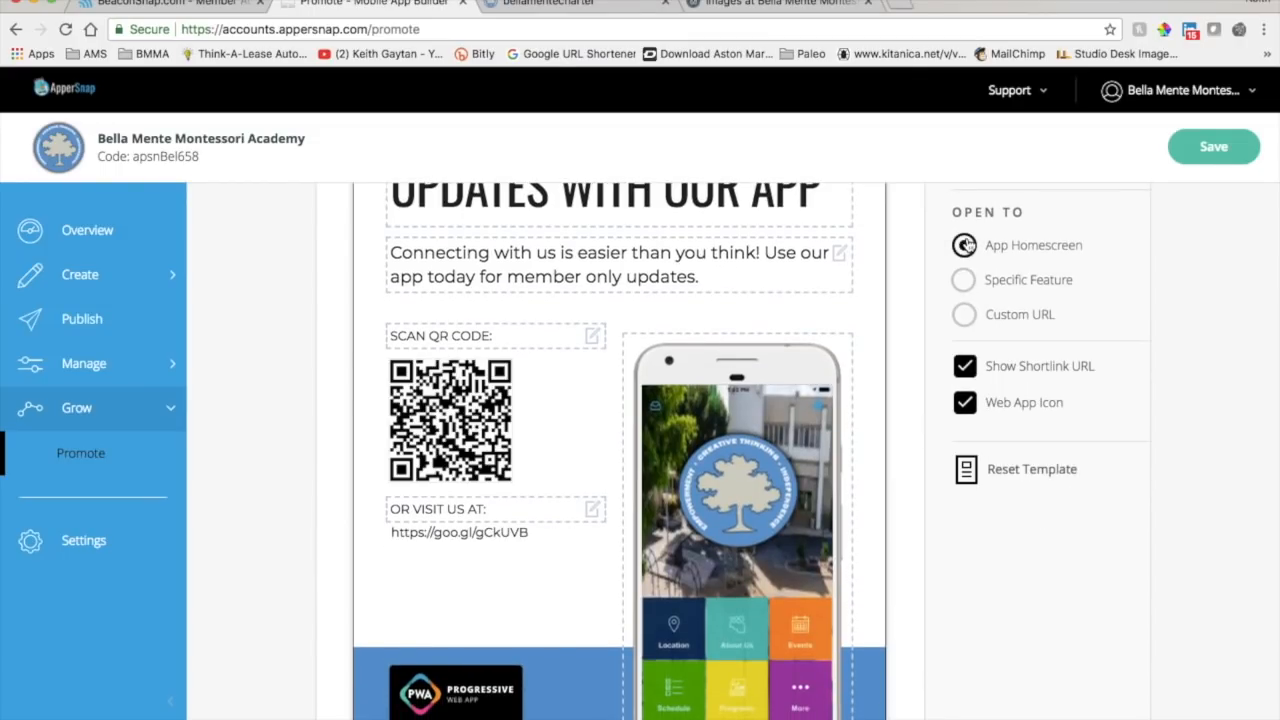
left_click(964, 281)
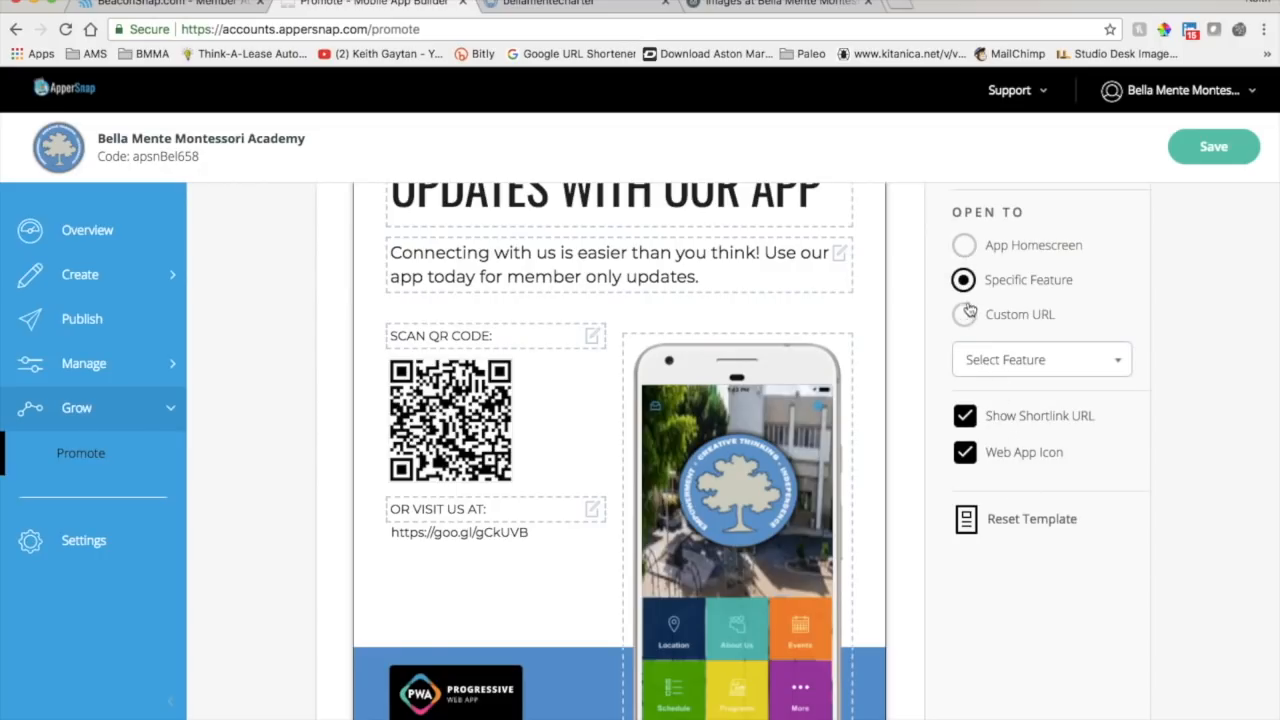
left_click(1119, 362)
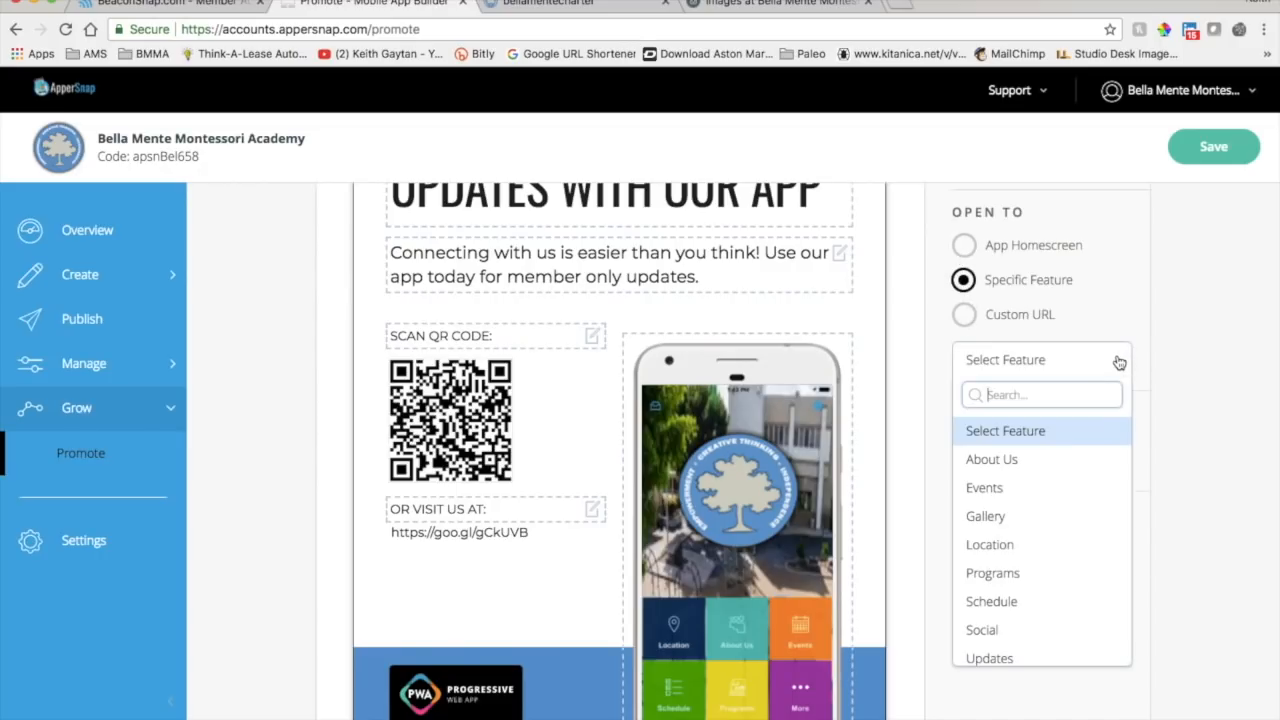
left_click(946, 364)
left_click(964, 246)
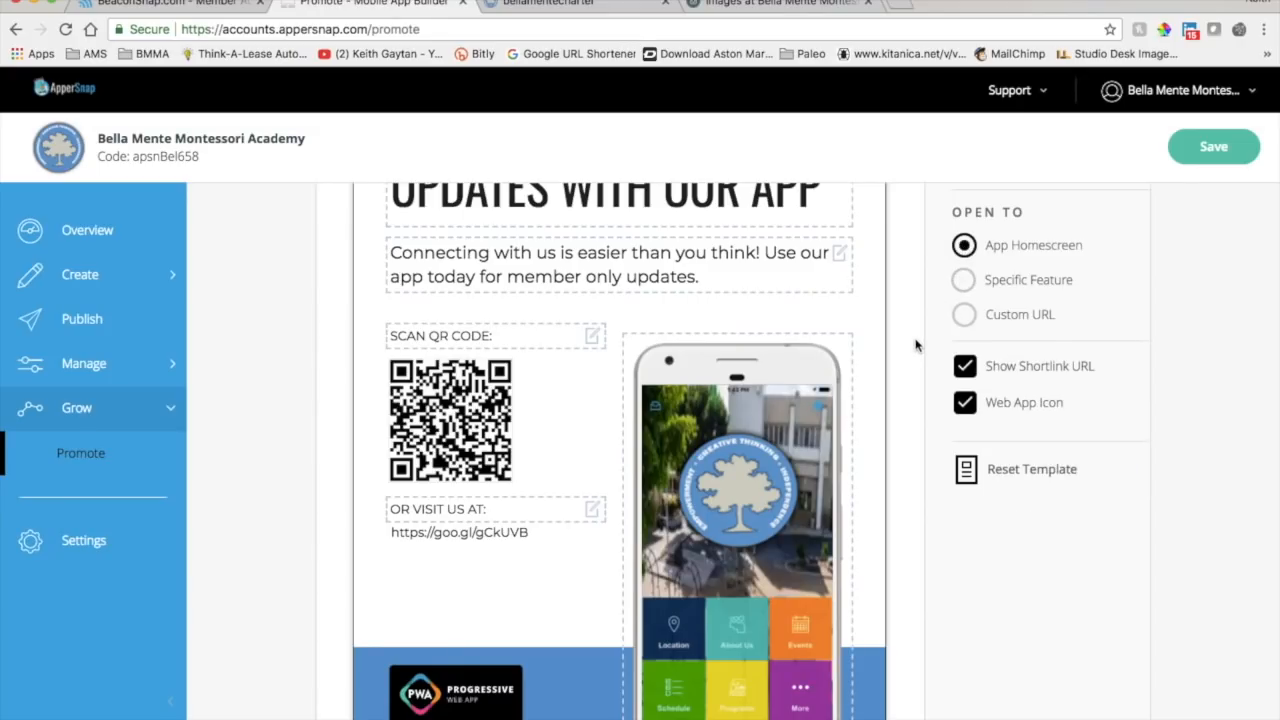
Replace "GET MEMBER" with "FOR PARENTS" in the flyer headline and remove the word "UPDATES".
scroll(890, 441, "up", 5)
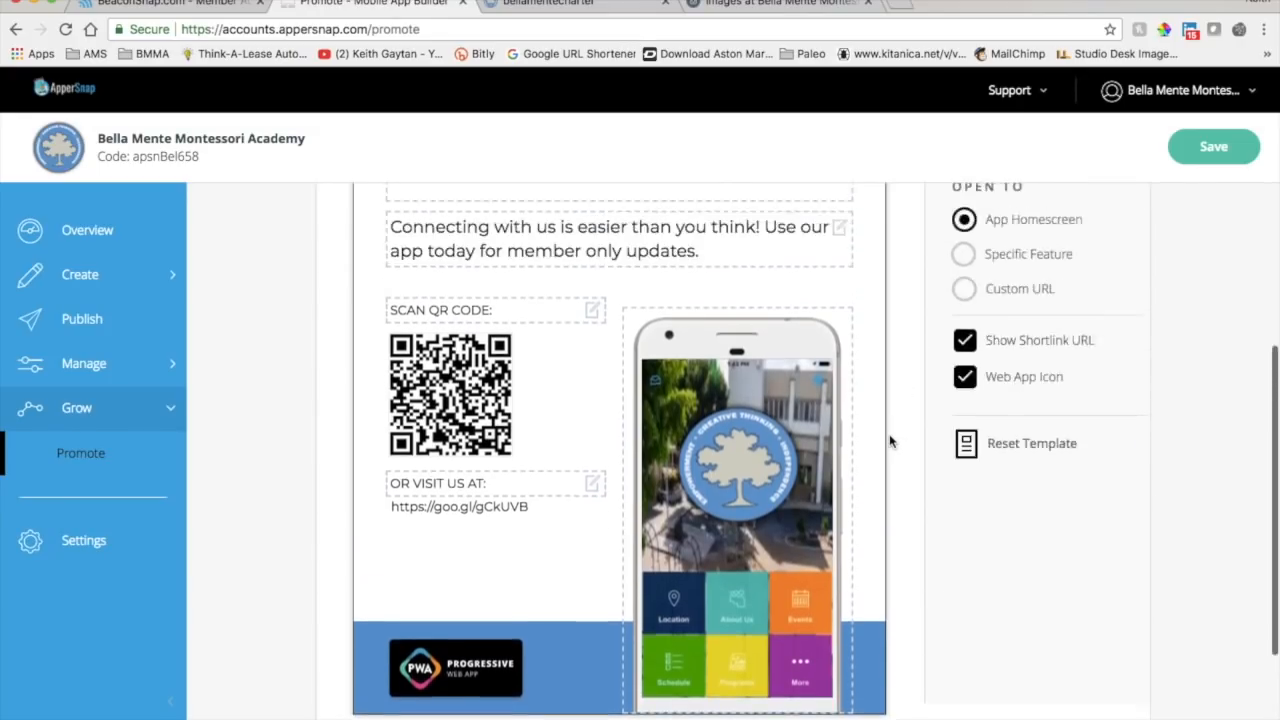
triple_click(597, 342)
left_click(497, 355)
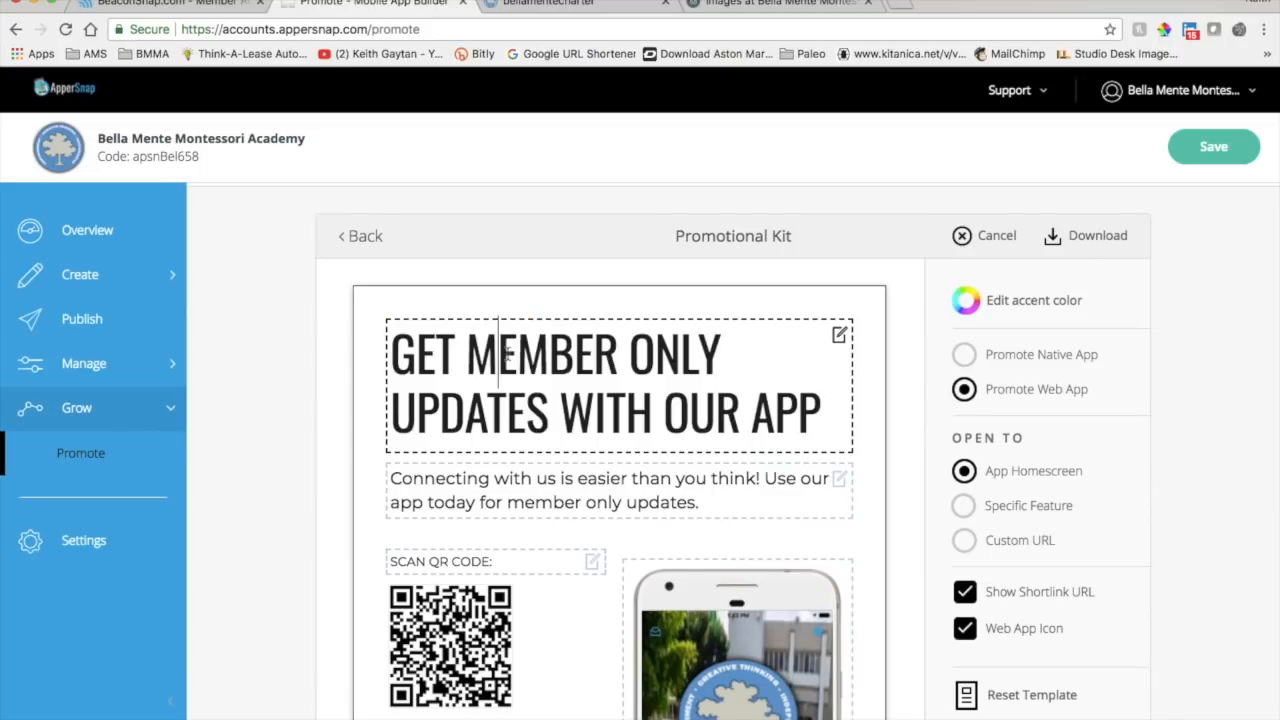
left_click(618, 362)
key("BackSpace")
key("BackSpace")
key("BackSpace")
key("BackSpace")
key("BackSpace")
key("BackSpace")
key("BackSpace")
key("BackSpace")
key("BackSpace")
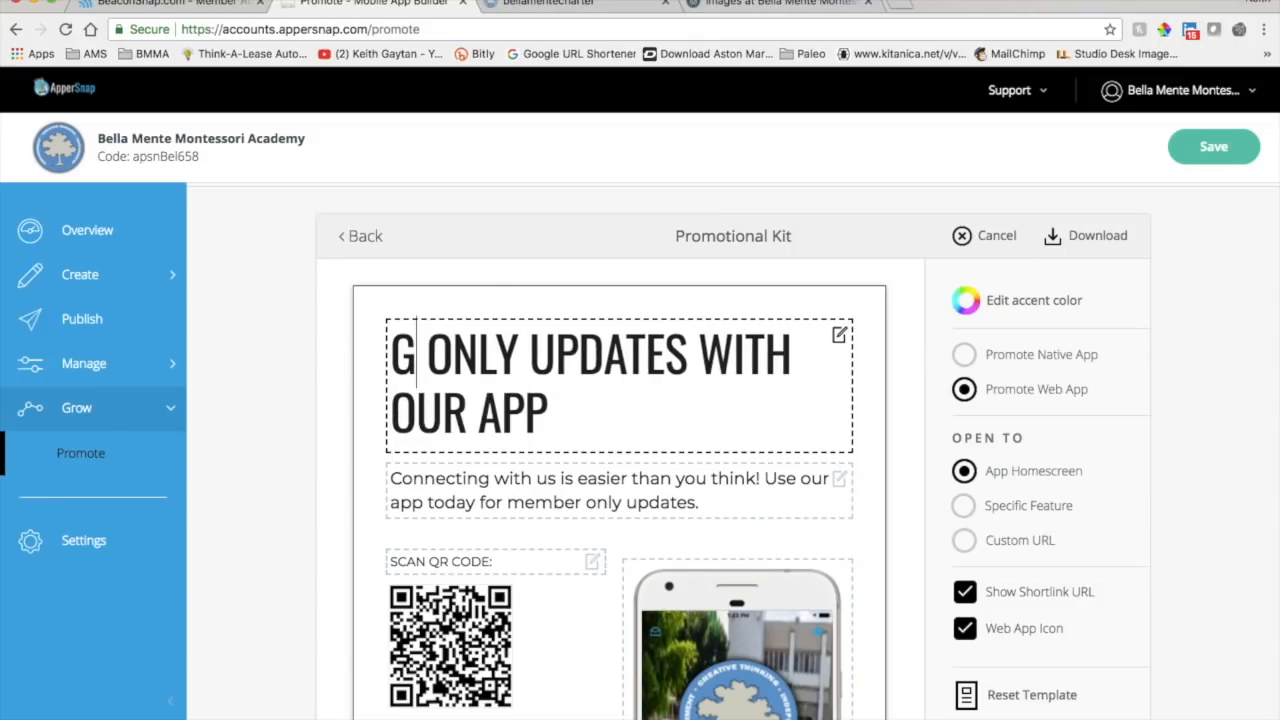
type("FO")
key("BackSpace")
key("BackSpace")
key("BackSpace")
type("F")
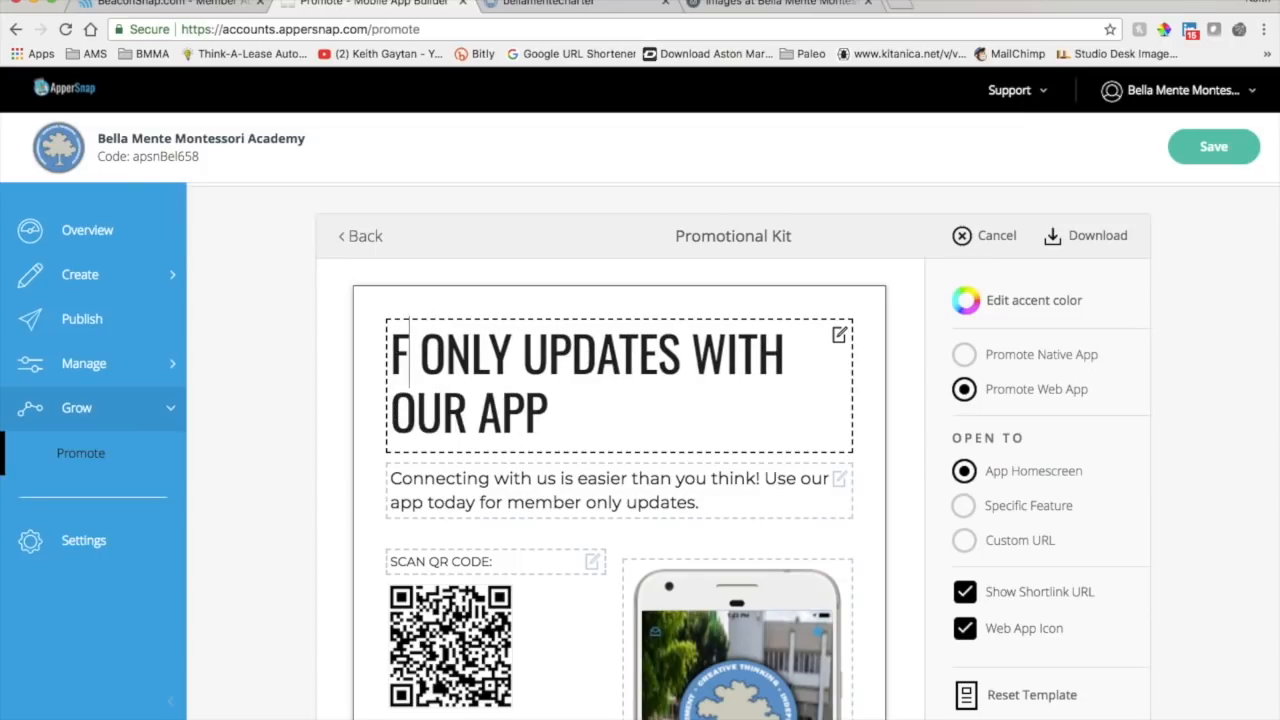
type("Or")
key("BackSpace")
key("BackSpace")
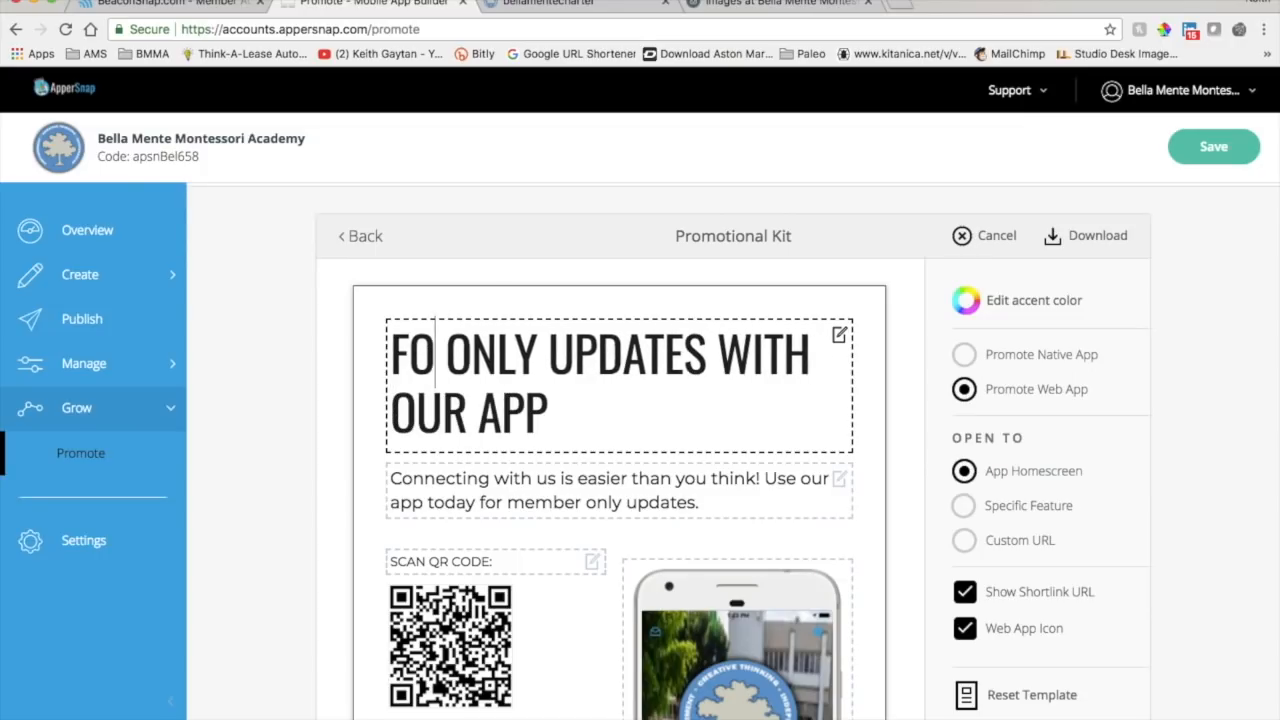
type("R PA")
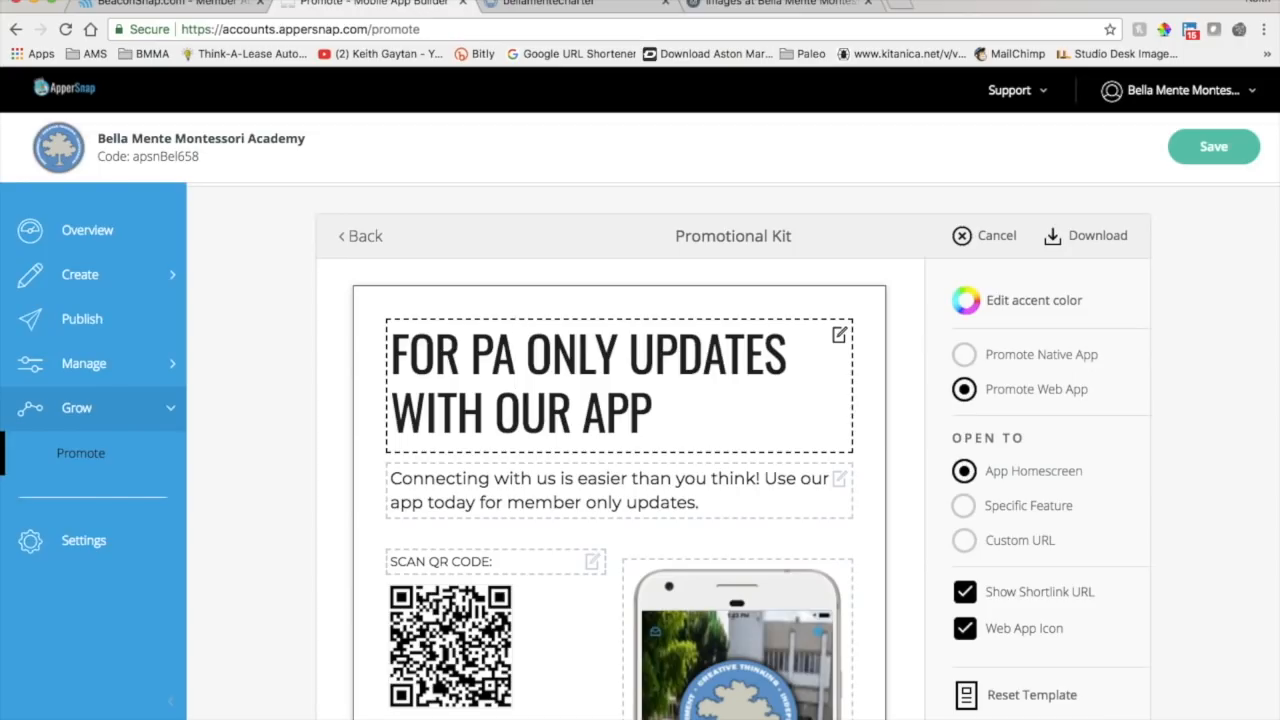
type("RE")
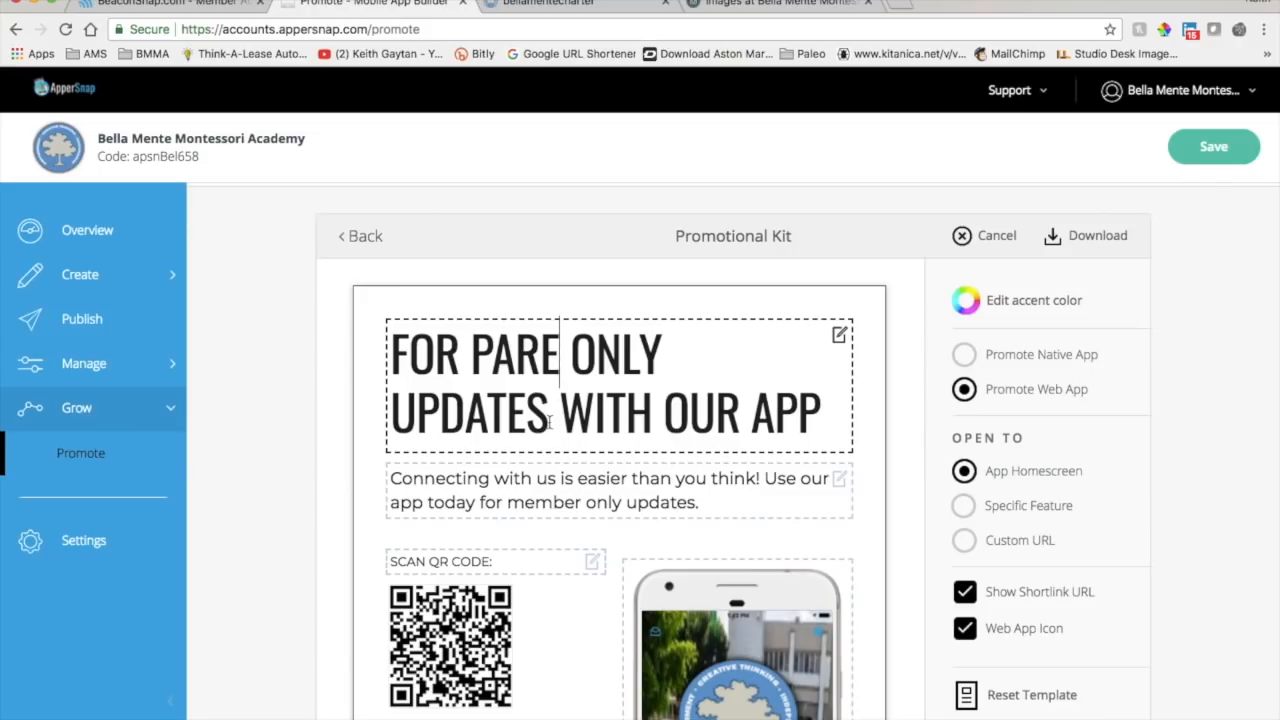
key("BackSpace")
key("BackSpace")
key("BackSpace")
key("BackSpace")
key("BackSpace")
key("BackSpace")
key("BackSpace")
key("BackSpace")
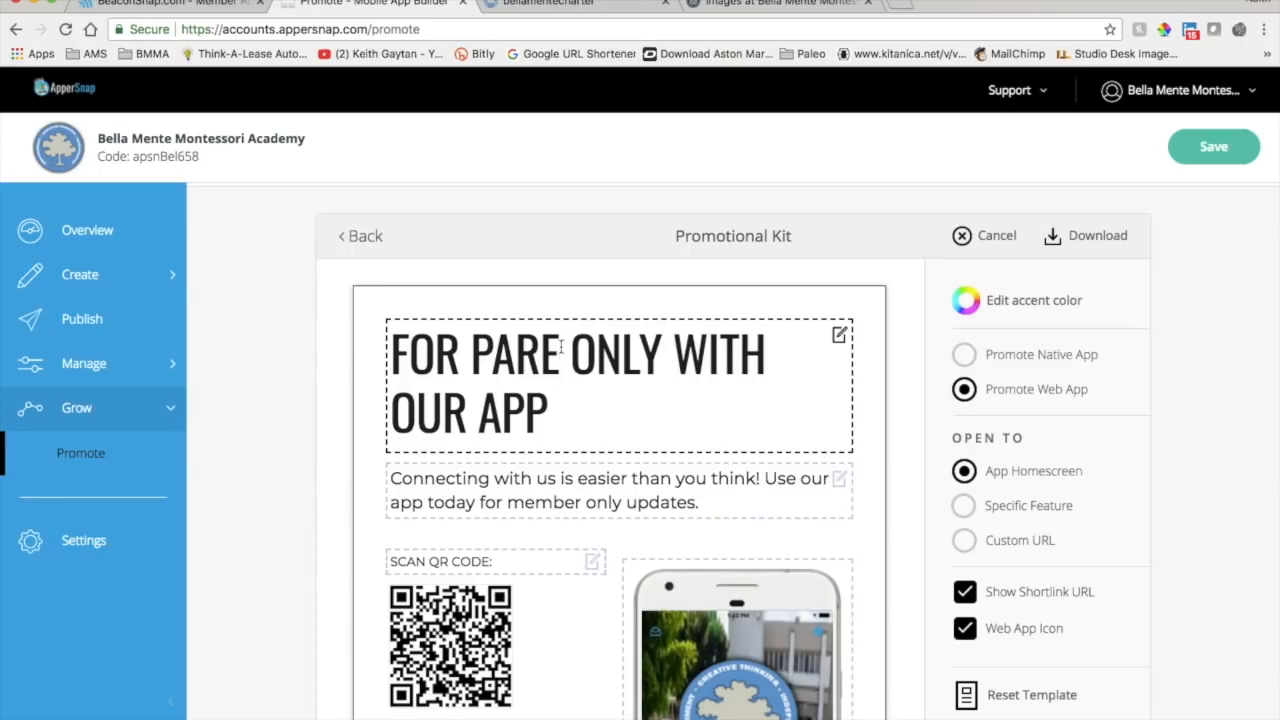
type("NTS")
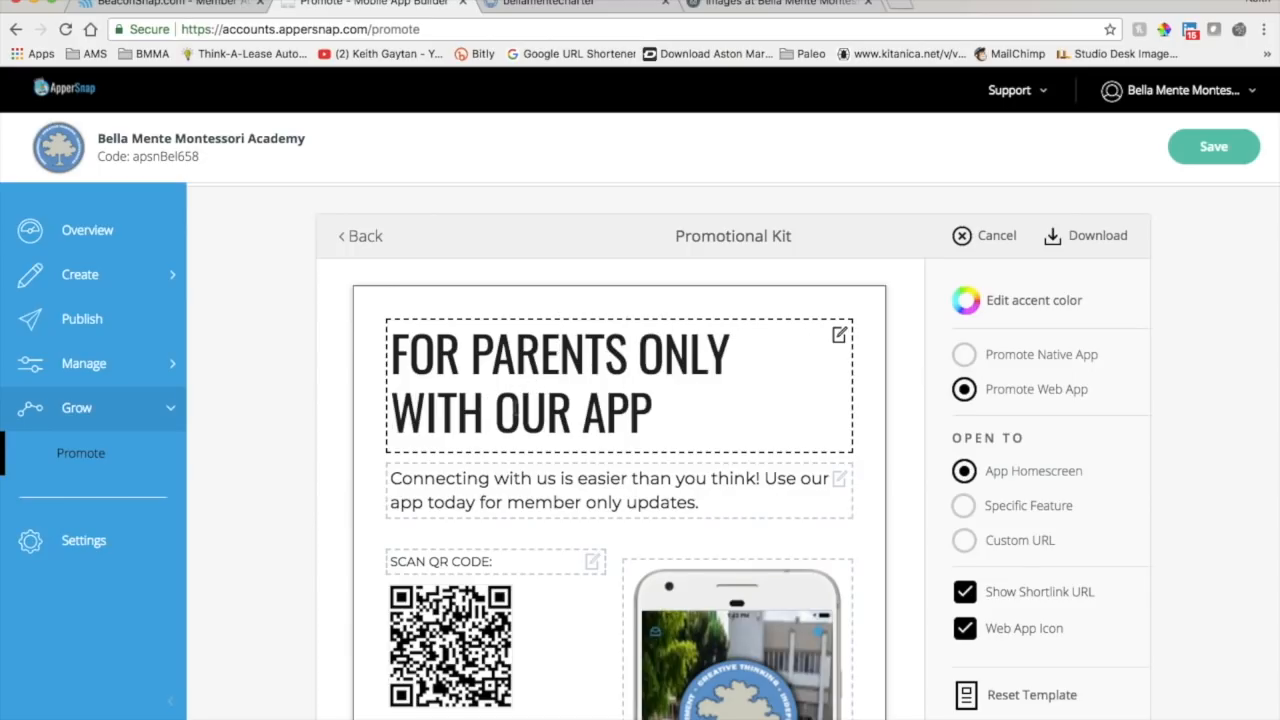
Replace "WITH OUR" with "GET OUR" so the flyer headline reads "FOR PARENTS ONLY GET OUR APP".
left_click(569, 415)
key("BackSpace")
key("BackSpace")
key("BackSpace")
key("BackSpace")
key("BackSpace")
key("BackSpace")
key("BackSpace")
key("BackSpace")
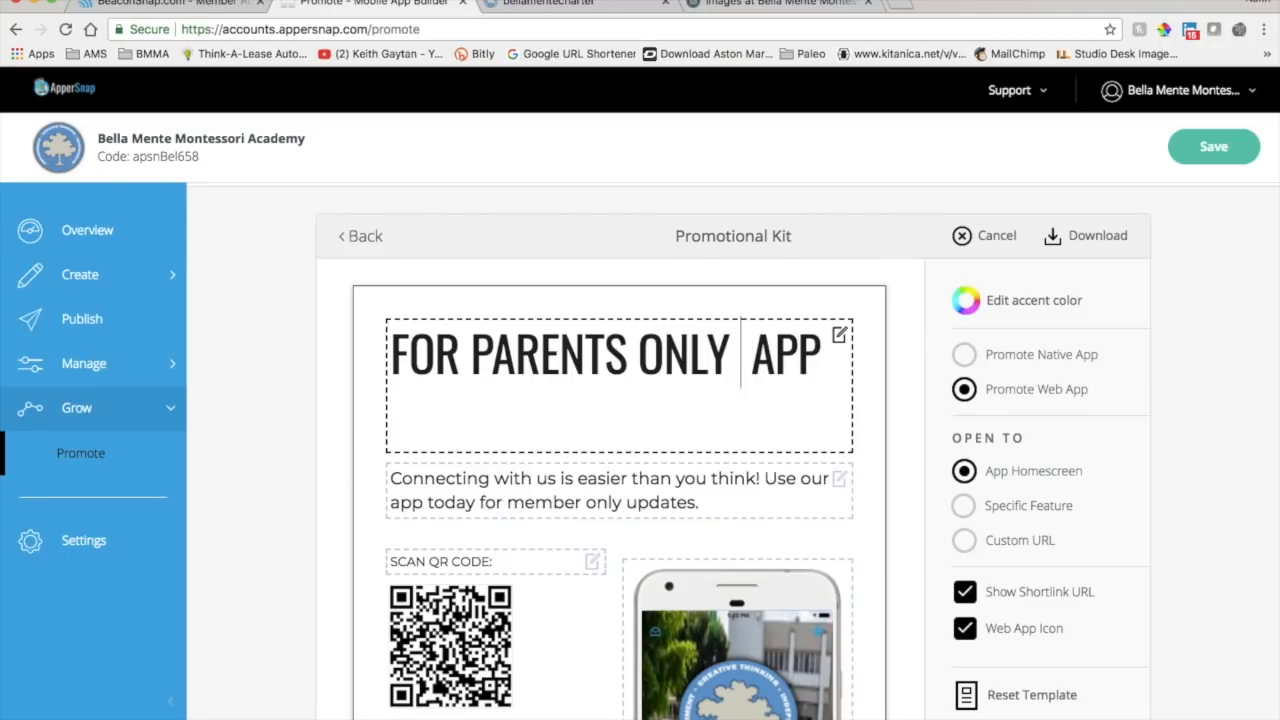
type("GET OUR")
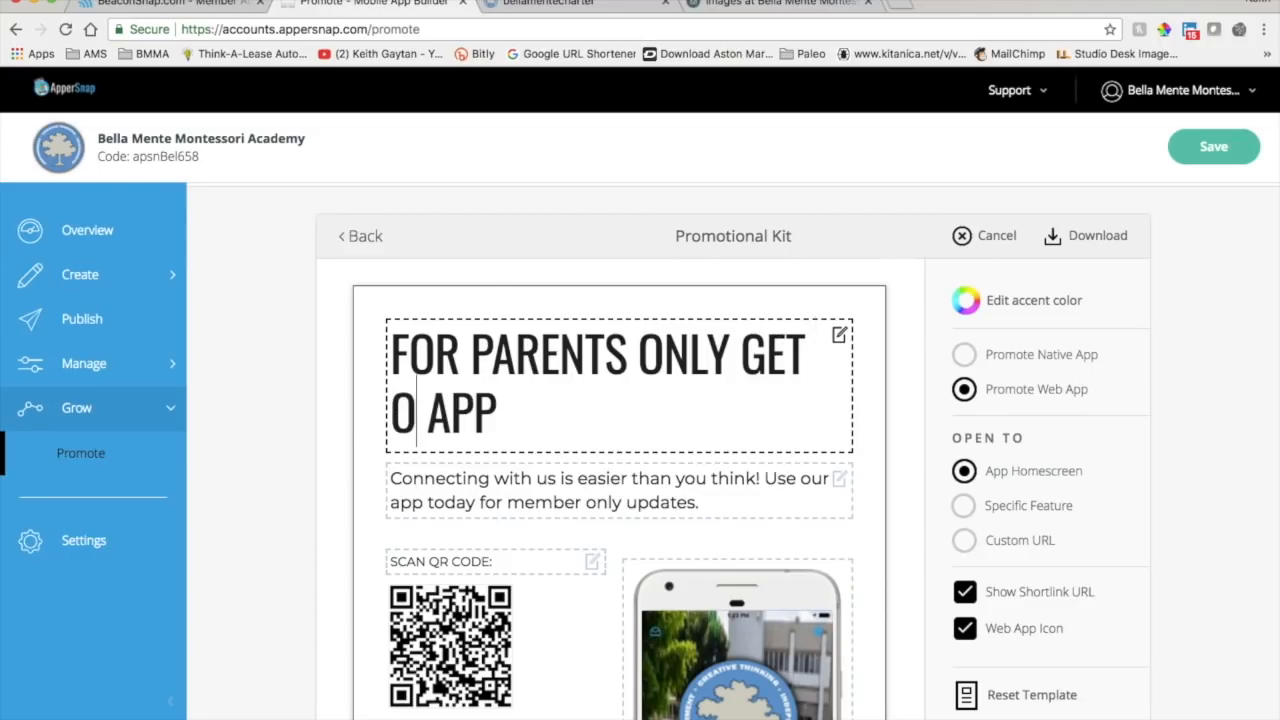
Replace the label above the flyer's QR code with "TEXT BMMA TO 69696".
left_click(503, 490)
triple_click(500, 483)
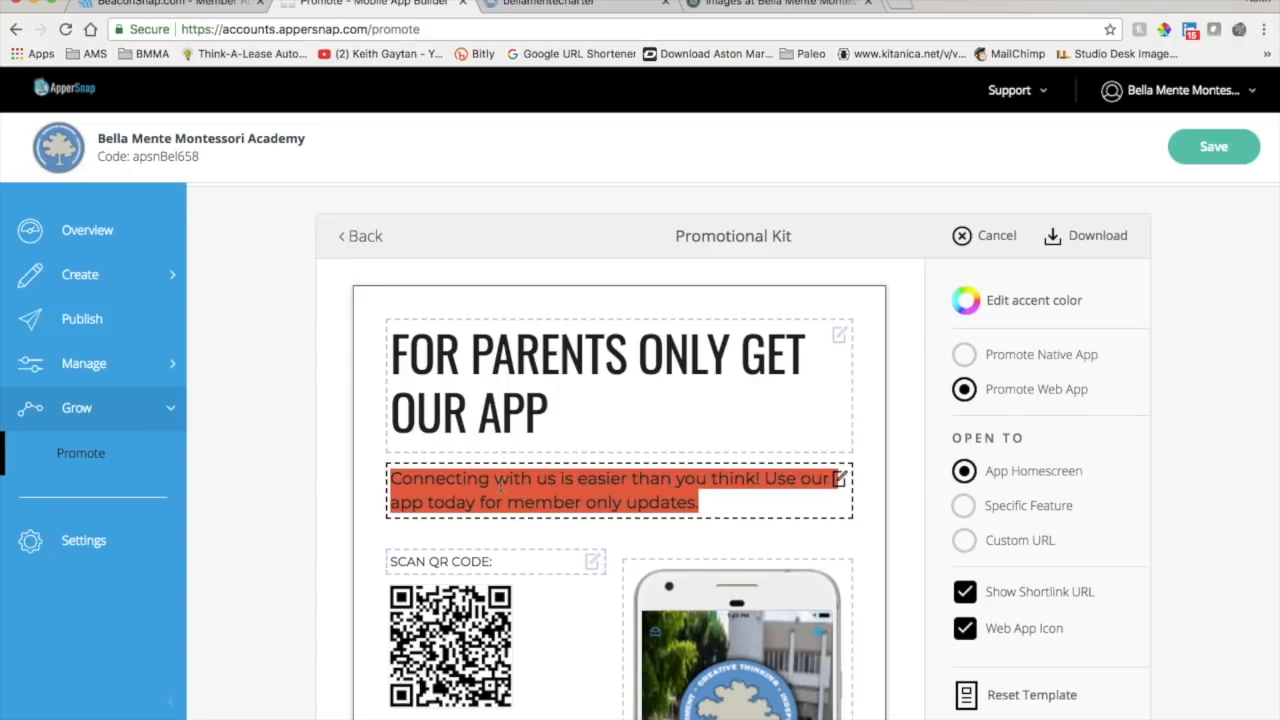
left_click(541, 580)
scroll(543, 600, "down", 2)
triple_click(501, 374)
left_click(544, 462)
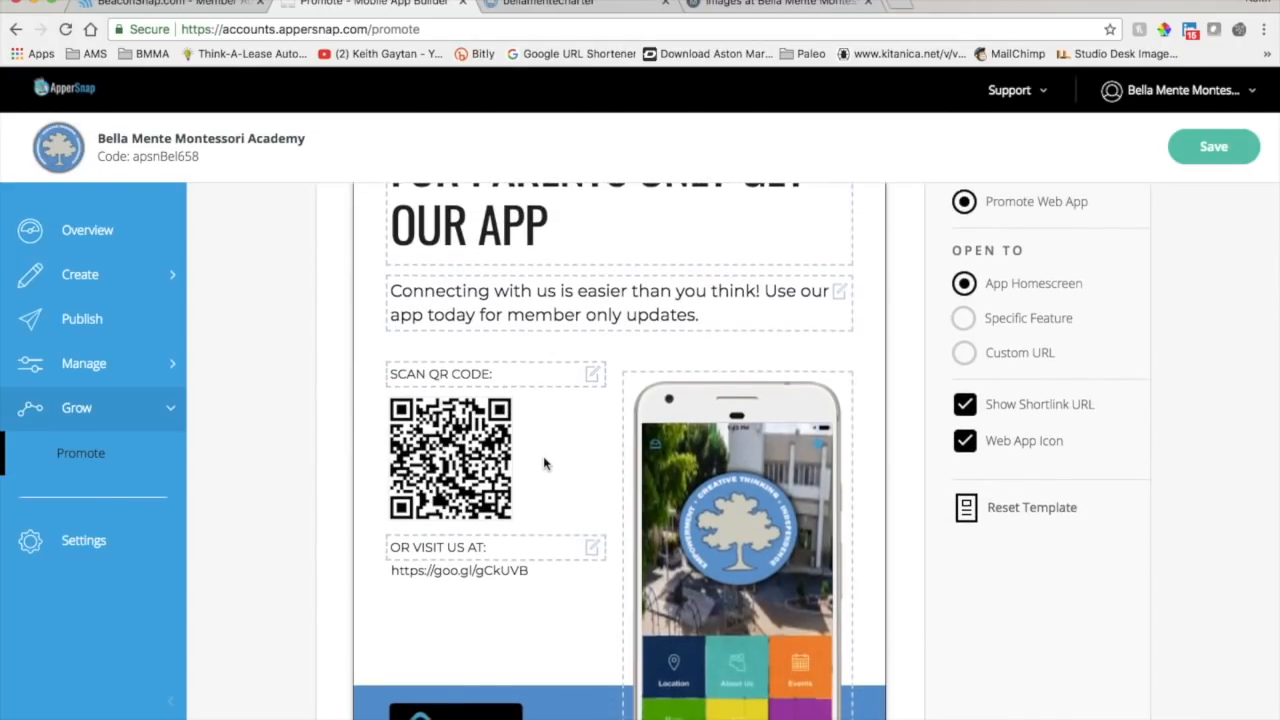
scroll(544, 463, "down", 2)
scroll(544, 463, "up", 2)
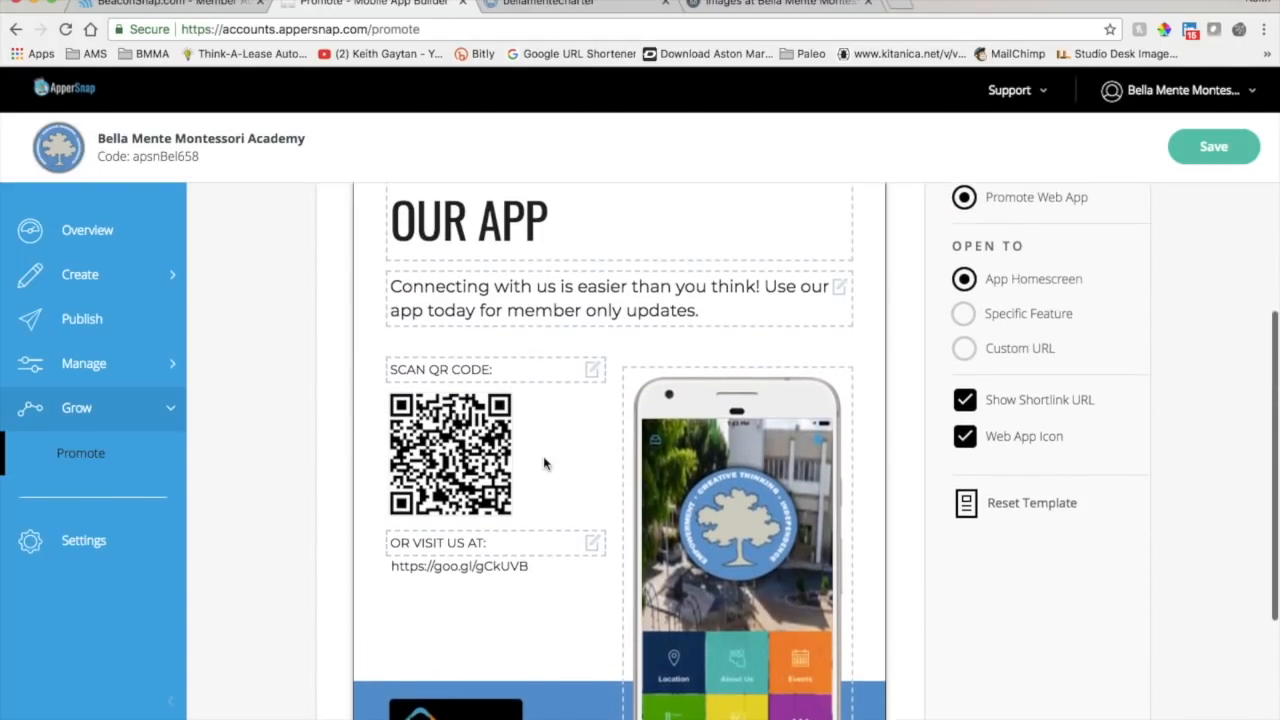
triple_click(504, 372)
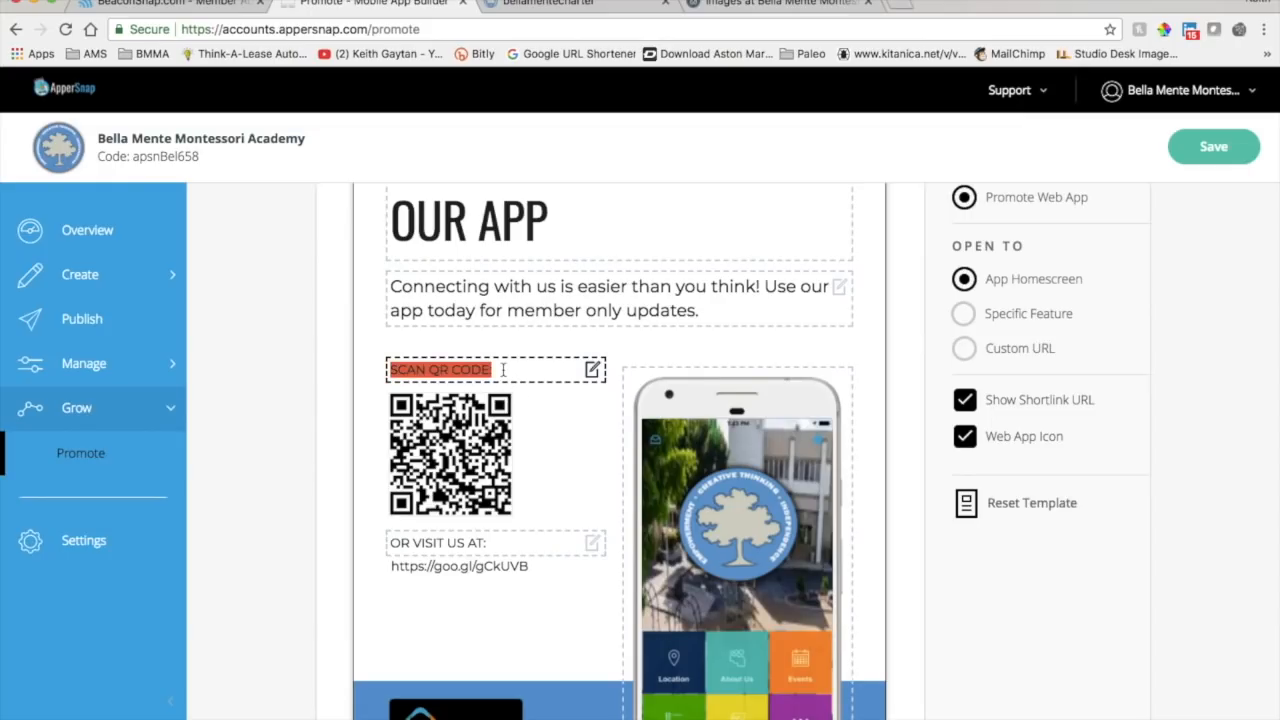
type("TEXT BMMA TO 69696")
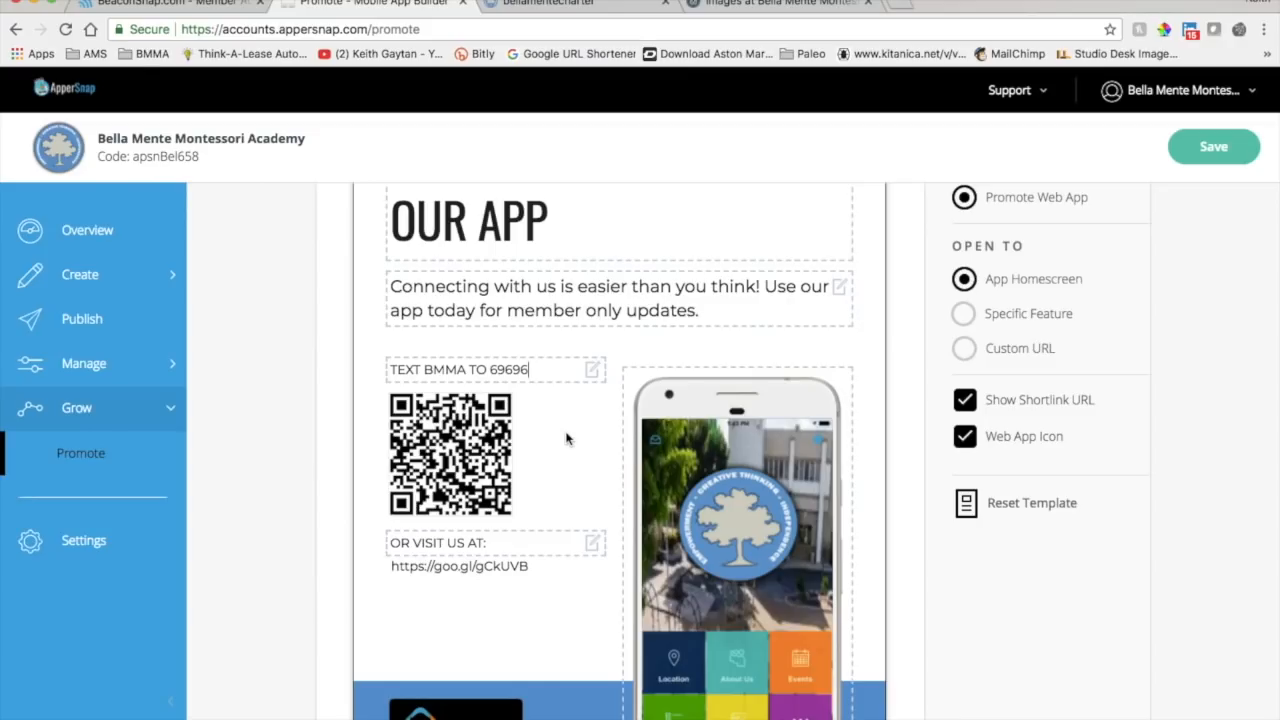
Save the Promotional Kit and review the finished flyer from headline to web app badge.
scroll(877, 523, "down", 3)
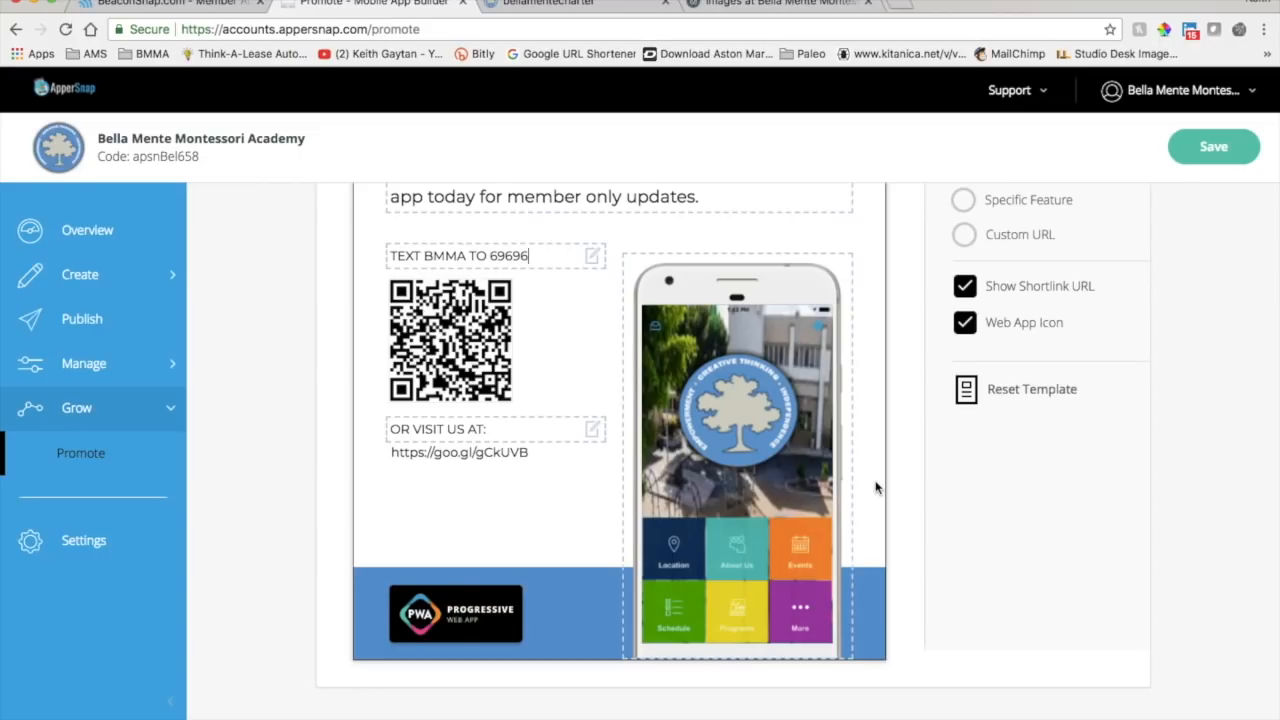
scroll(876, 487, "up", 1)
left_click(1214, 147)
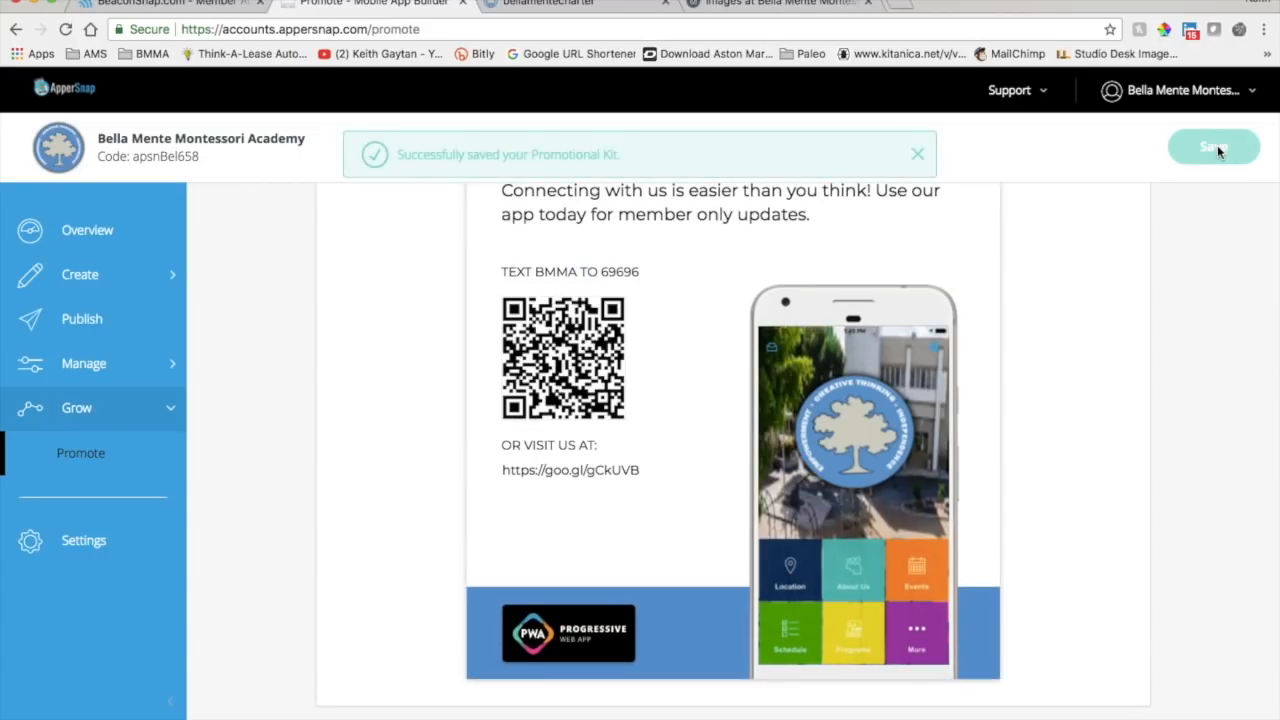
scroll(1083, 395, "up", 5)
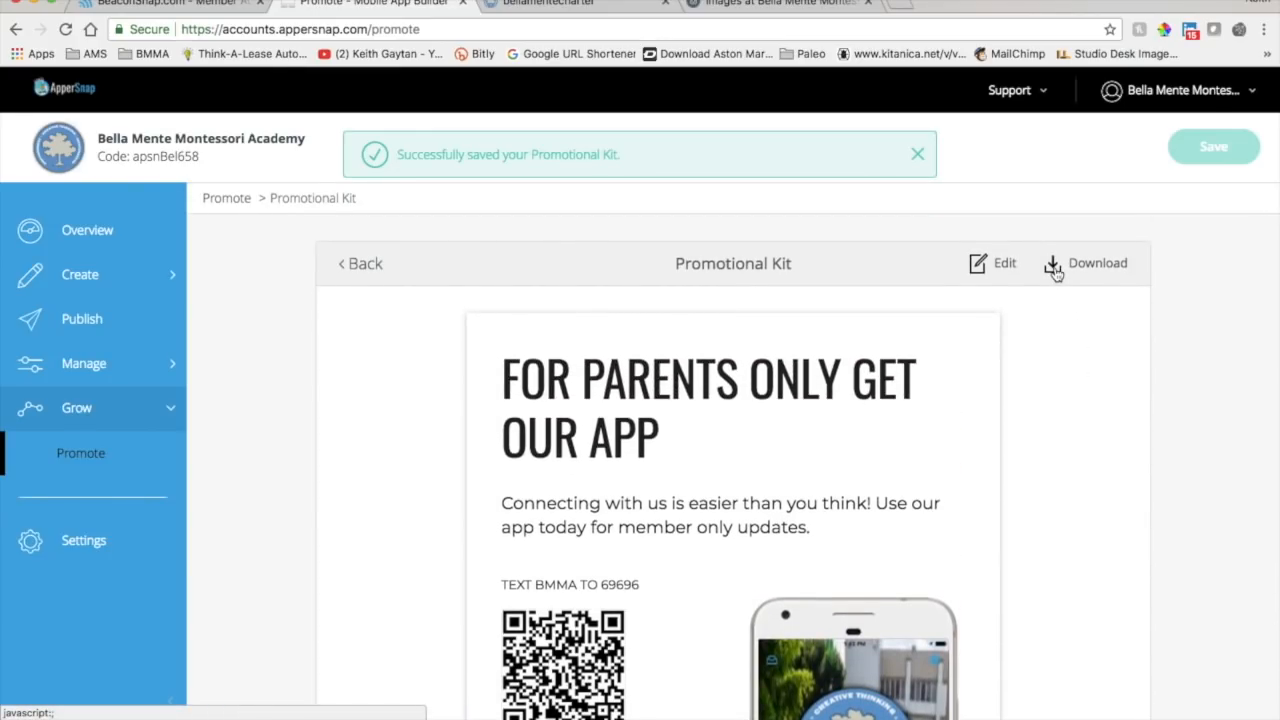
scroll(1068, 363, "down", 3)
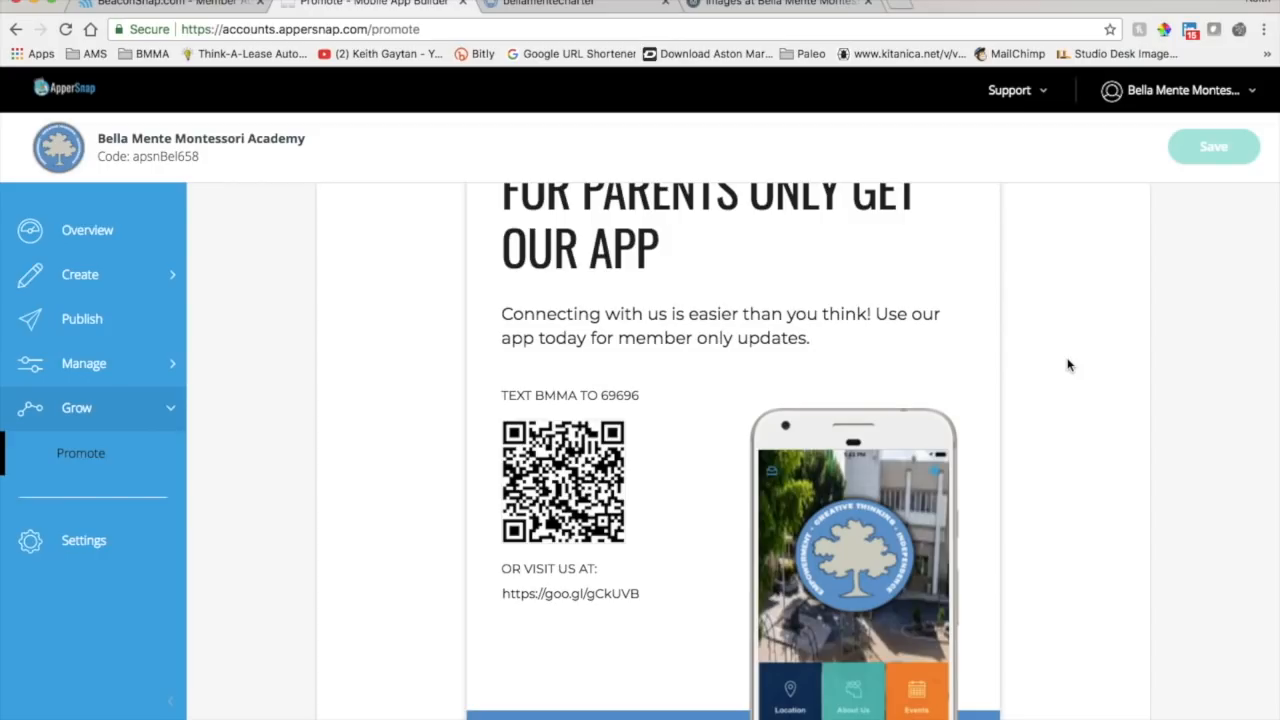
scroll(1068, 365, "down", 2)
scroll(1068, 365, "up", 3)
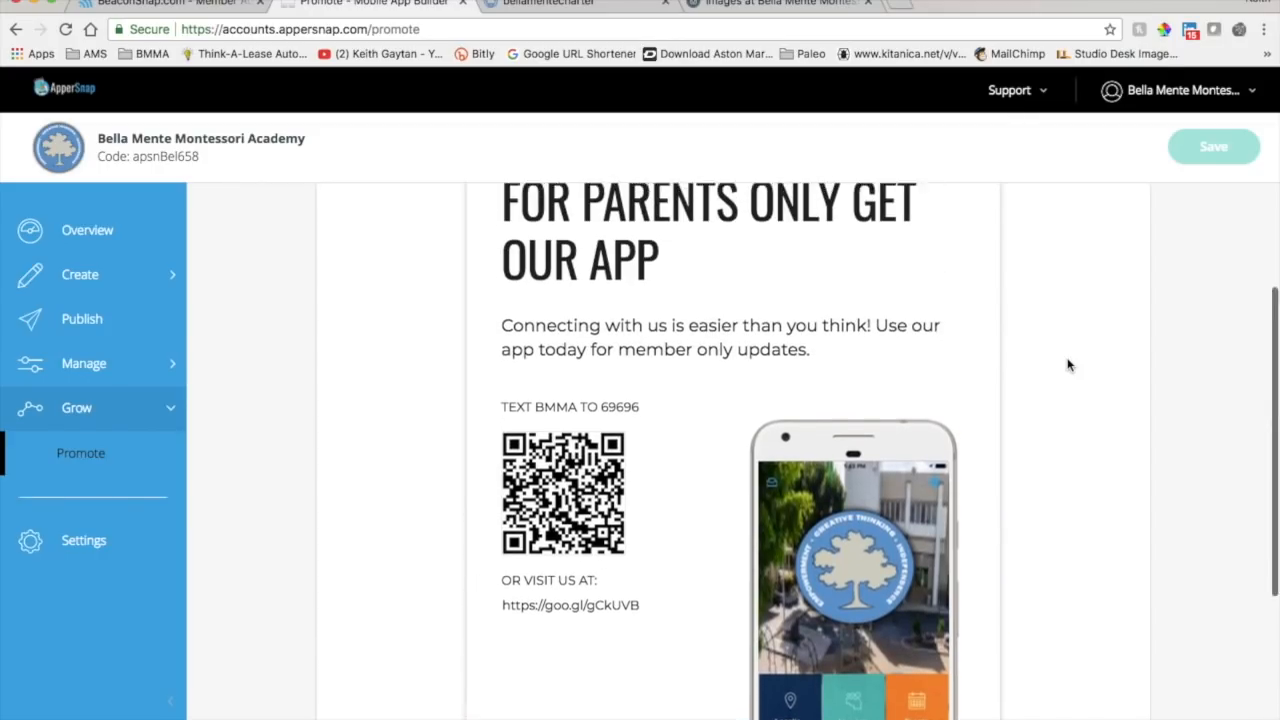
scroll(1068, 365, "up", 3)
scroll(1068, 363, "down", 4)
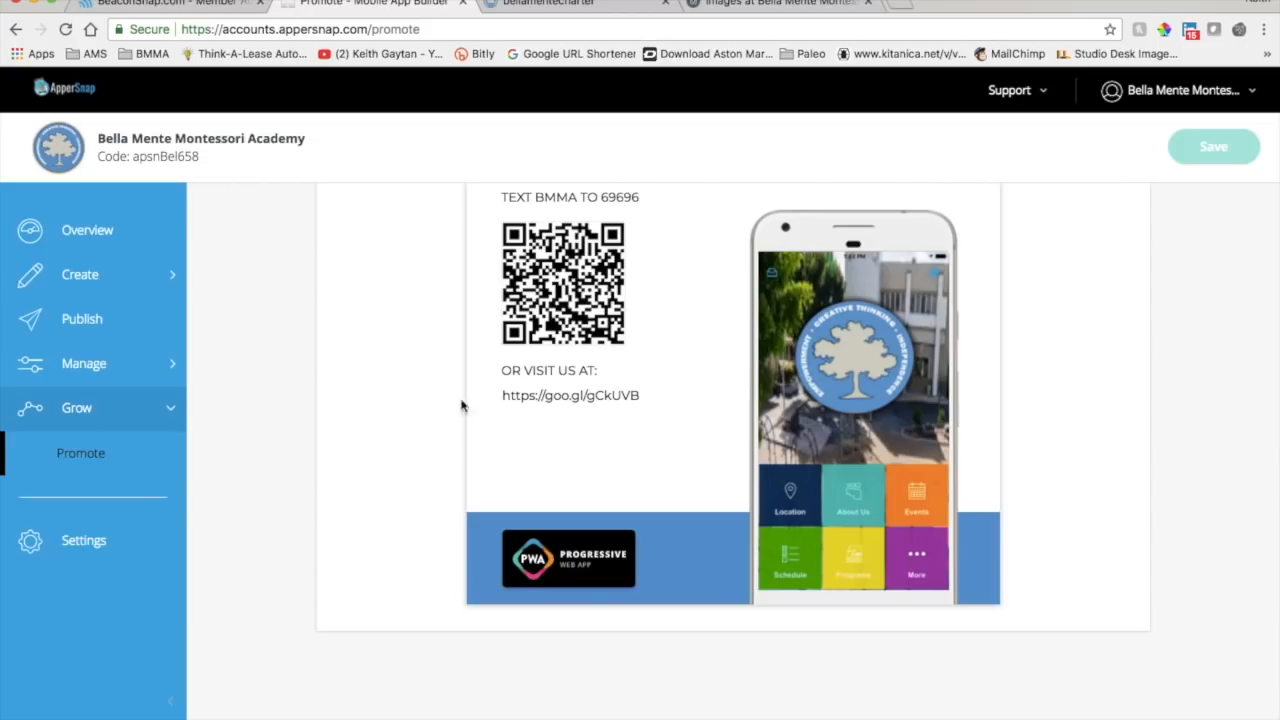
Set up the Staff Training Poster with the accent color #5c97cf and look through the resulting poster.
left_click(85, 455)
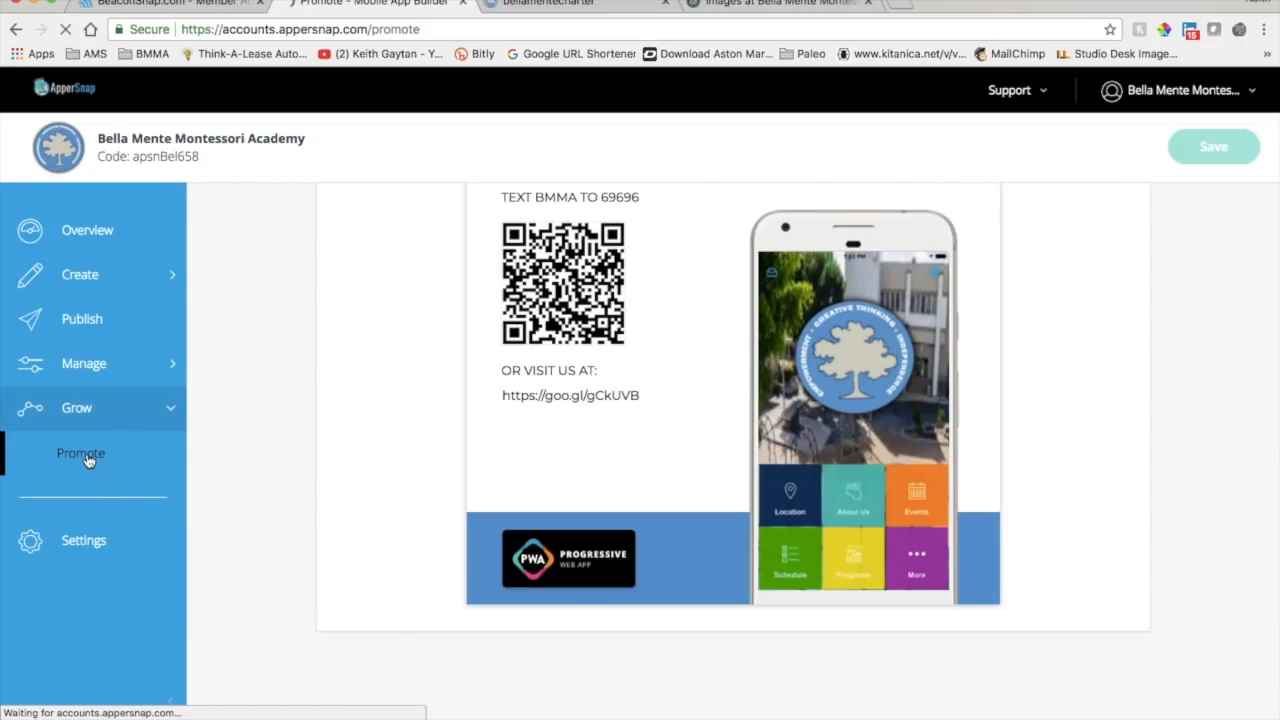
scroll(734, 553, "down", 3)
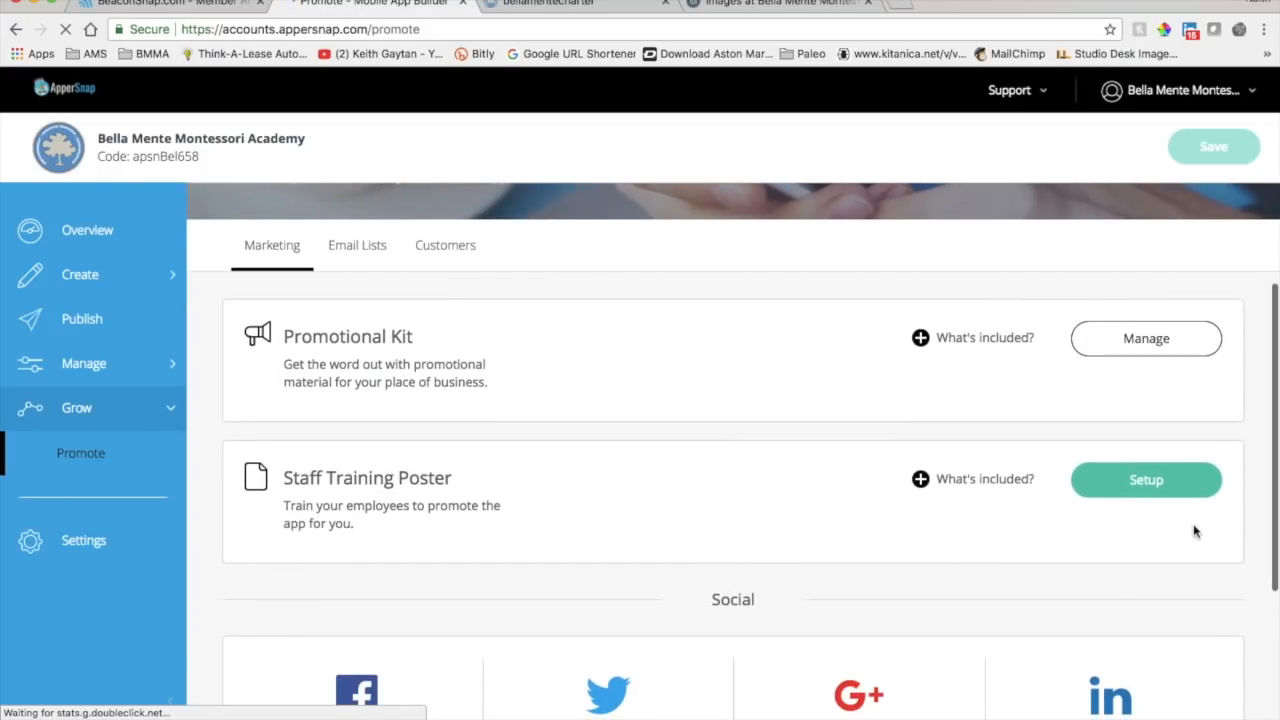
left_click(1149, 481)
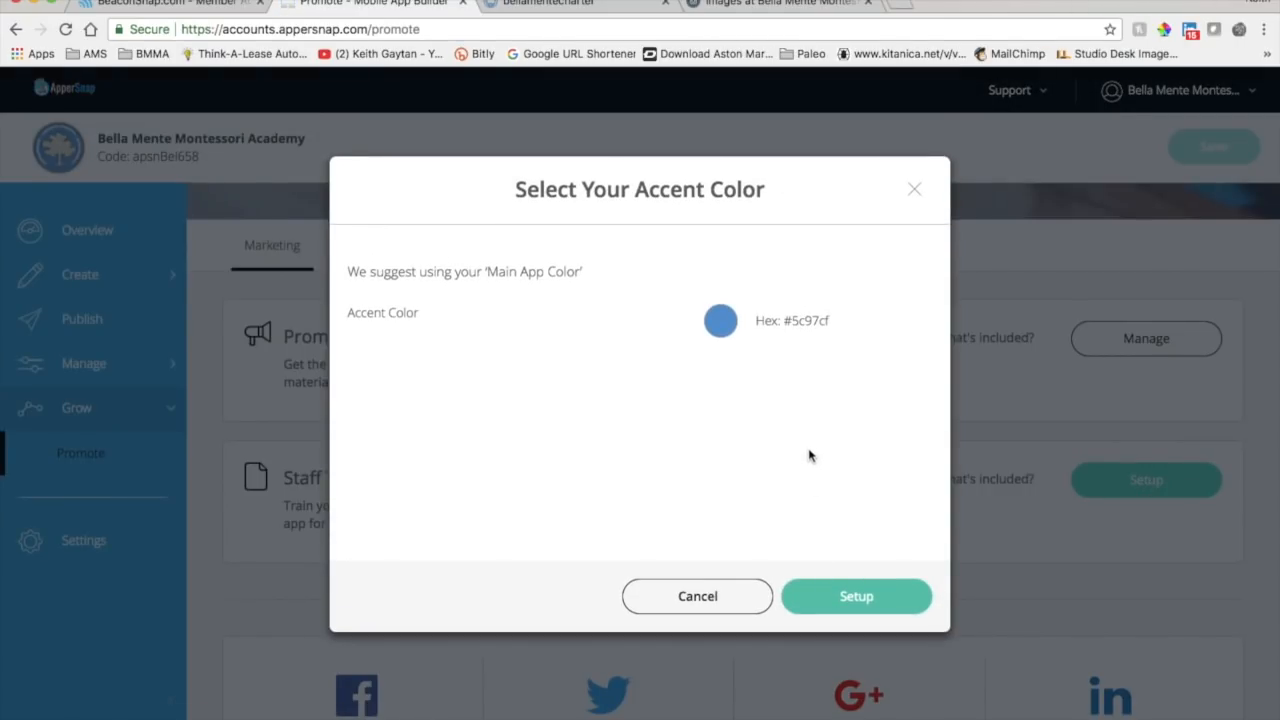
left_click(858, 596)
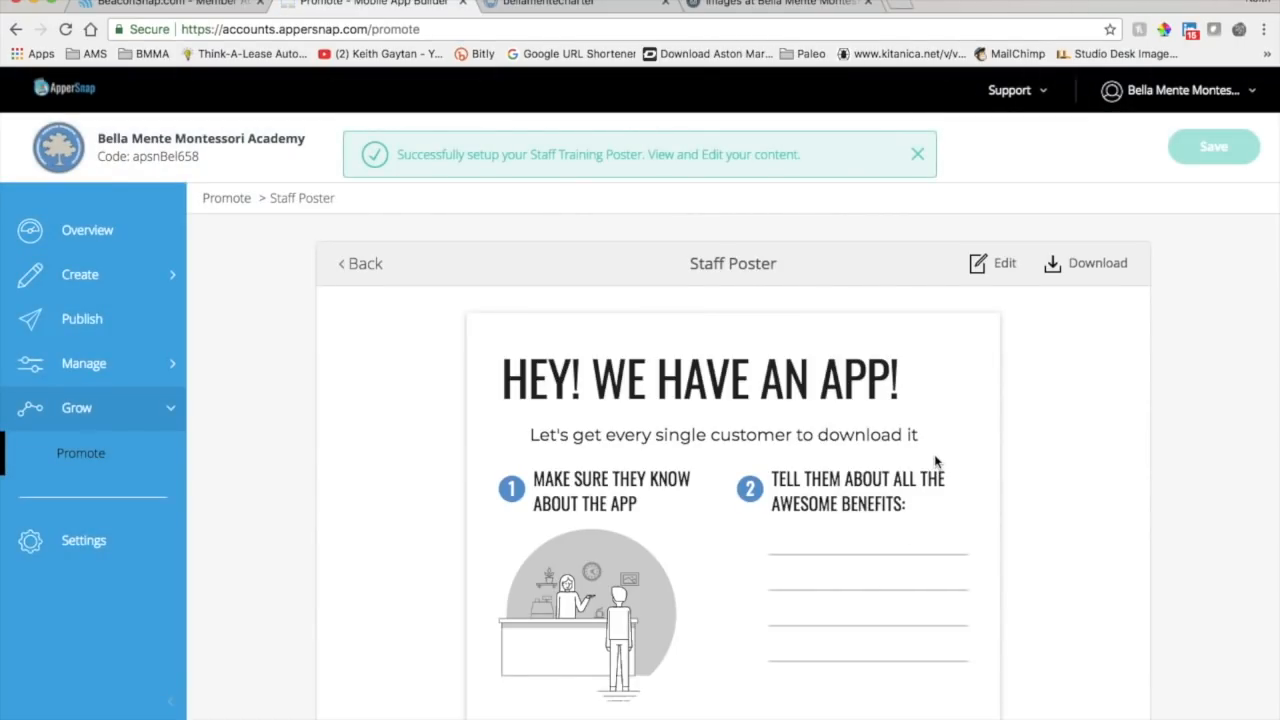
scroll(936, 461, "down", 5)
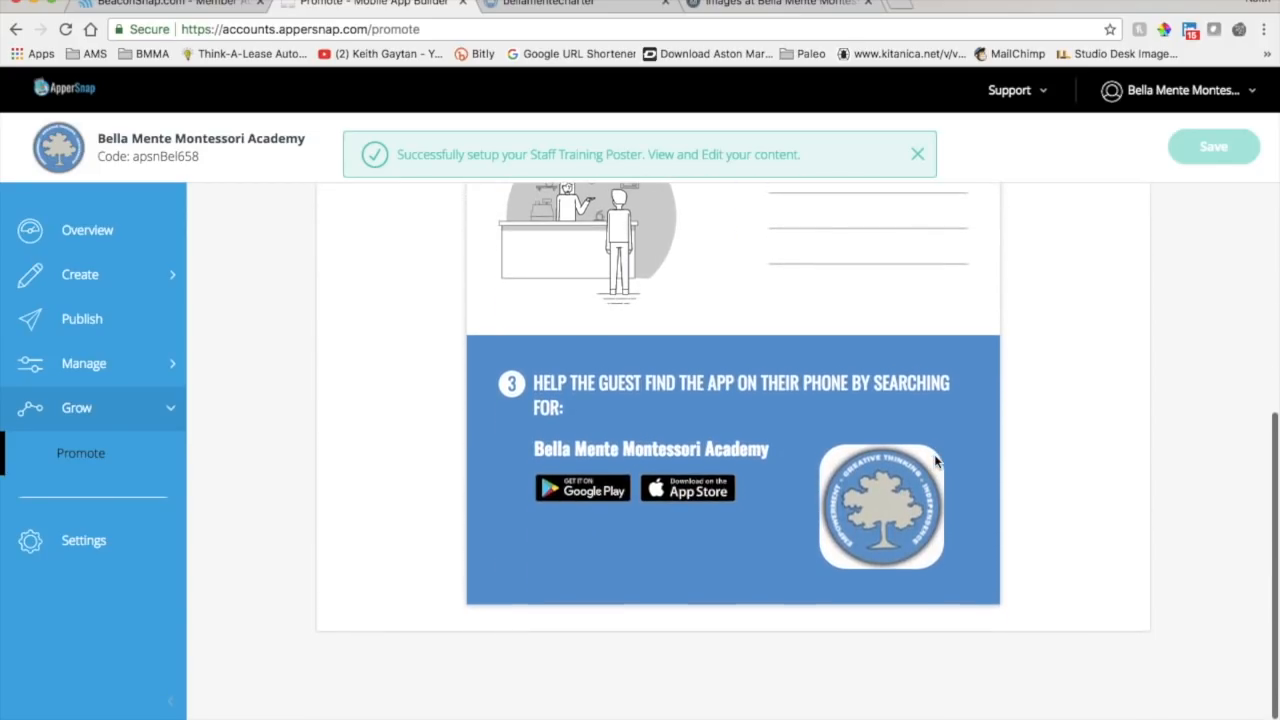
scroll(936, 461, "up", 5)
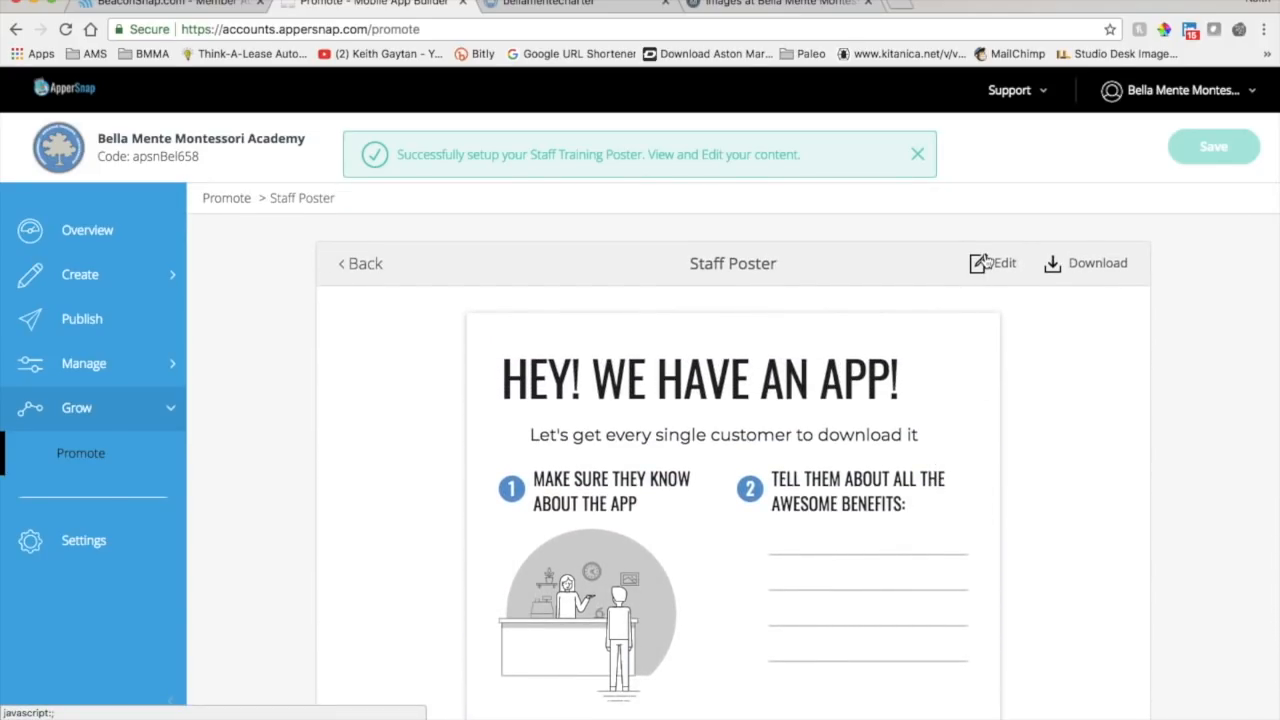
Switch the Staff Training Poster to promoting the web app, save it and review its text.
left_click(985, 263)
left_click(964, 418)
left_click(1212, 152)
scroll(890, 443, "down", 3)
scroll(891, 449, "up", 3)
scroll(1110, 460, "up", 1)
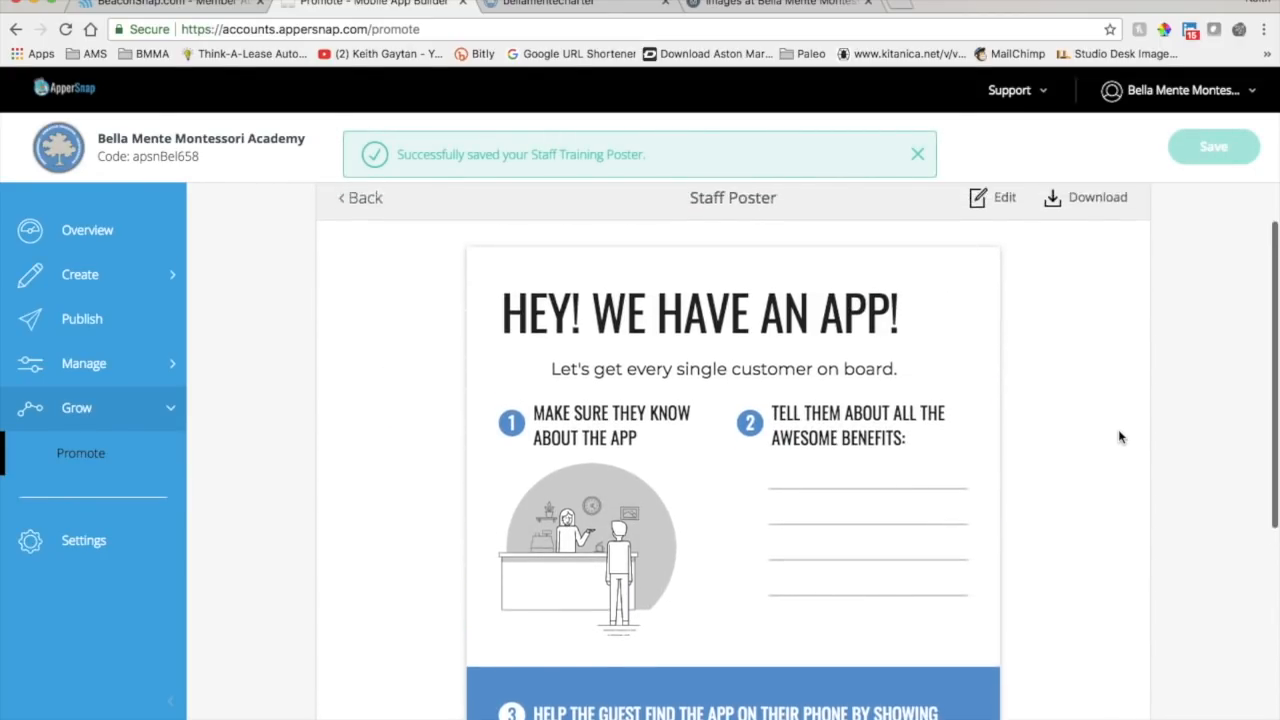
scroll(1117, 437, "down", 3)
scroll(1118, 437, "up", 2)
Return to the promotion overview and look over the social sharing options.
scroll(1120, 437, "up", 1)
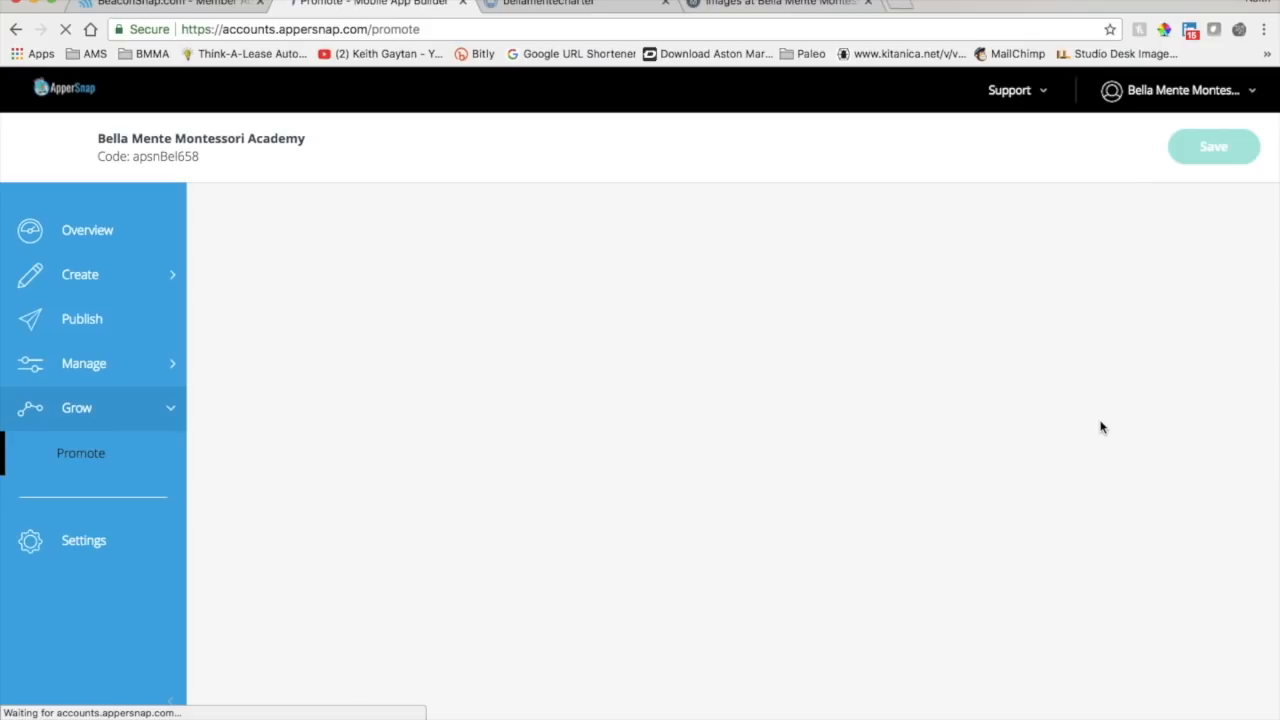
scroll(1100, 427, "down", 2)
scroll(1101, 427, "down", 4)
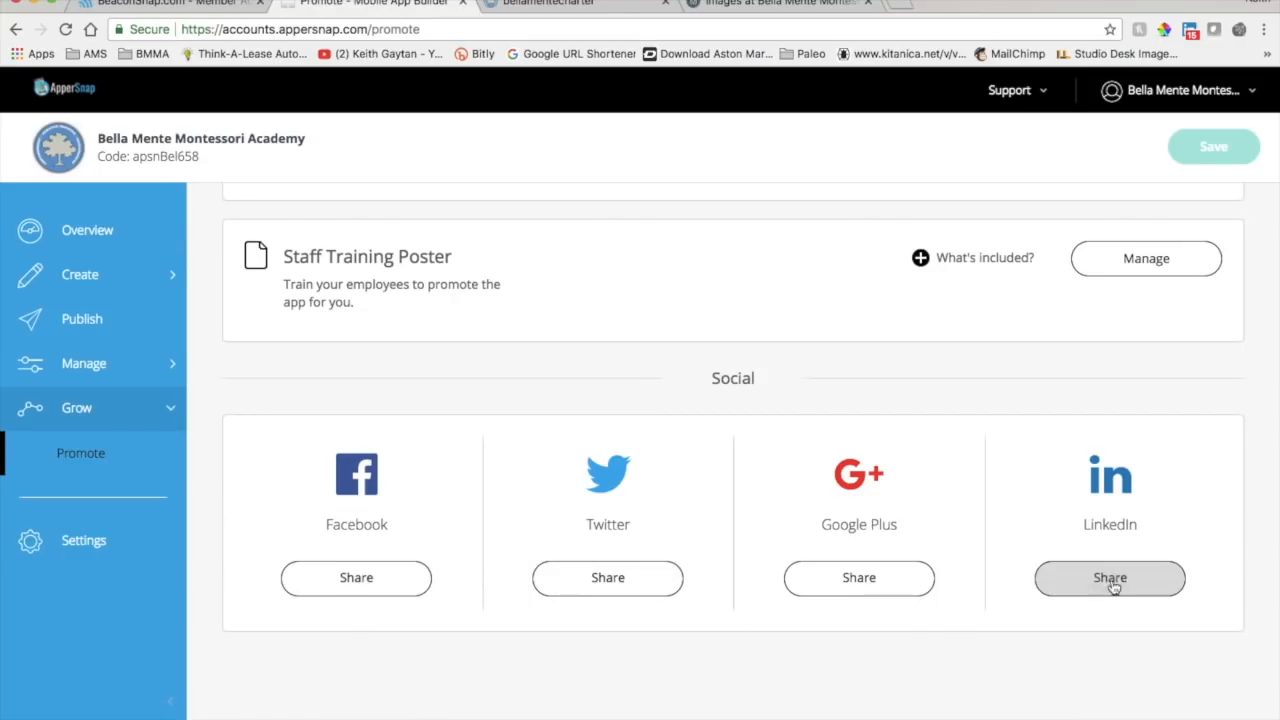
Look over the Email Lists options for collecting email addresses and the available email marketing integrations.
scroll(1253, 563, "up", 5)
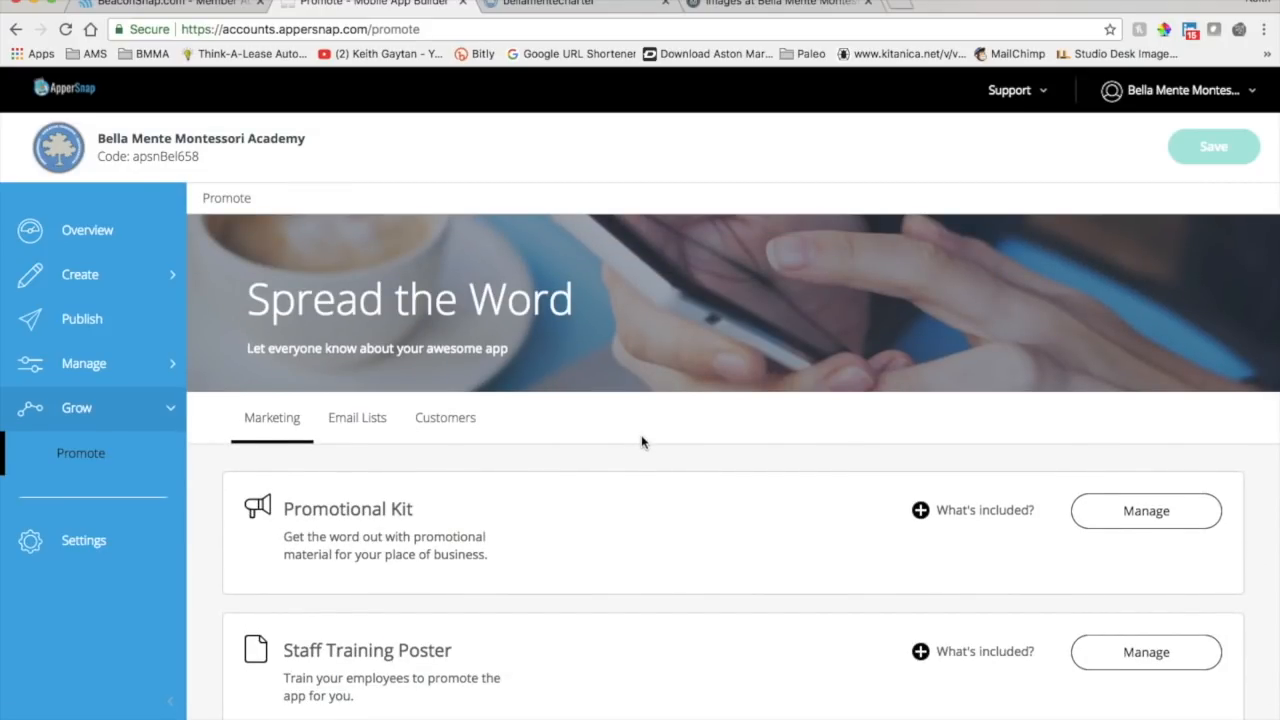
left_click(355, 426)
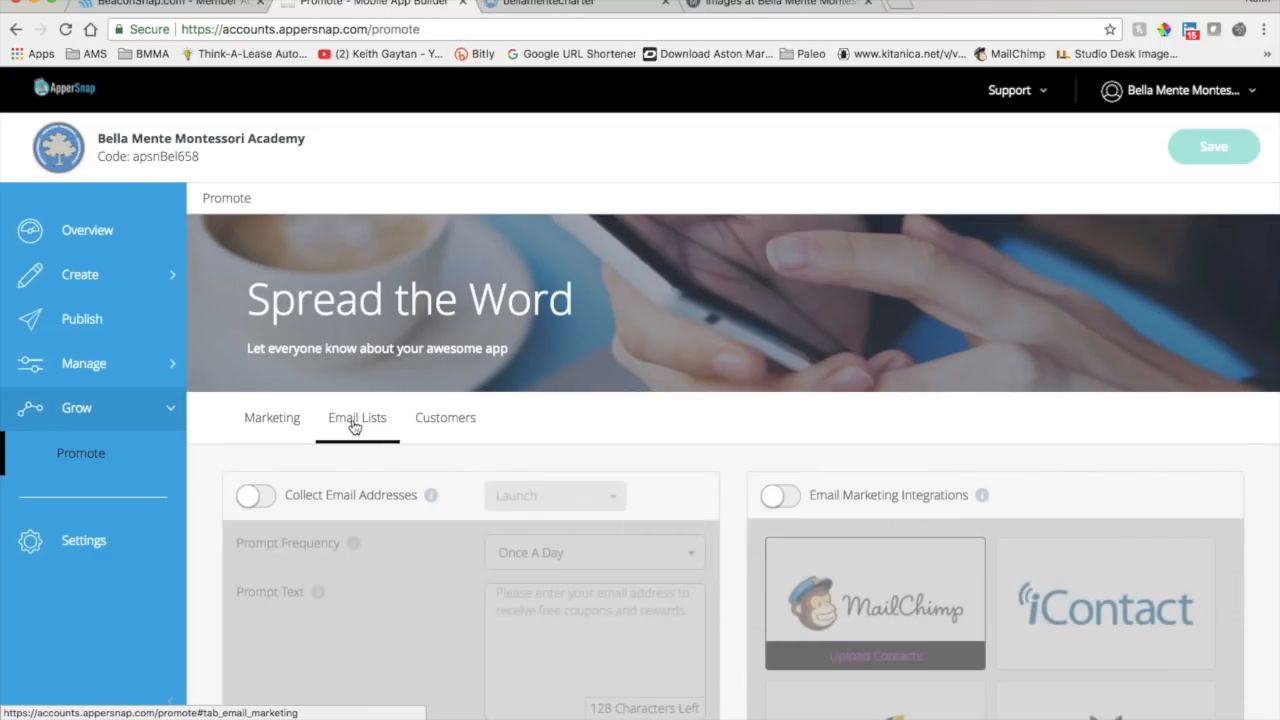
scroll(731, 652, "down", 5)
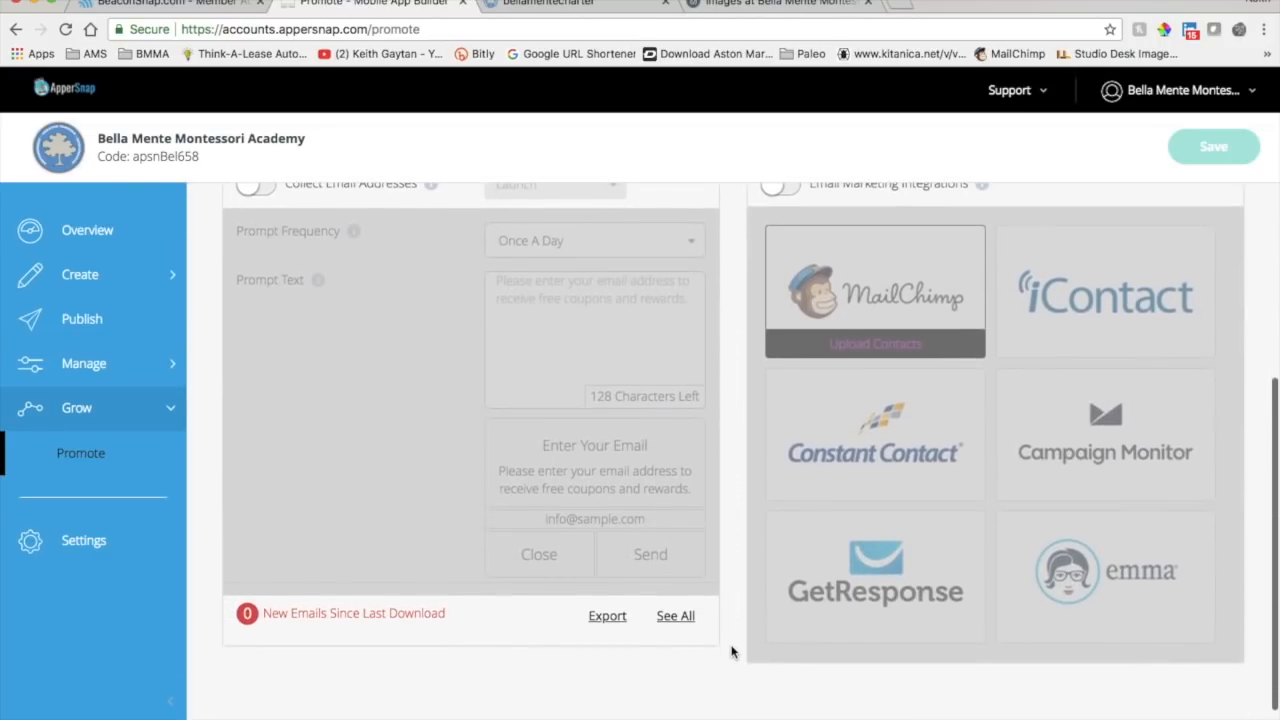
scroll(731, 652, "up", 2)
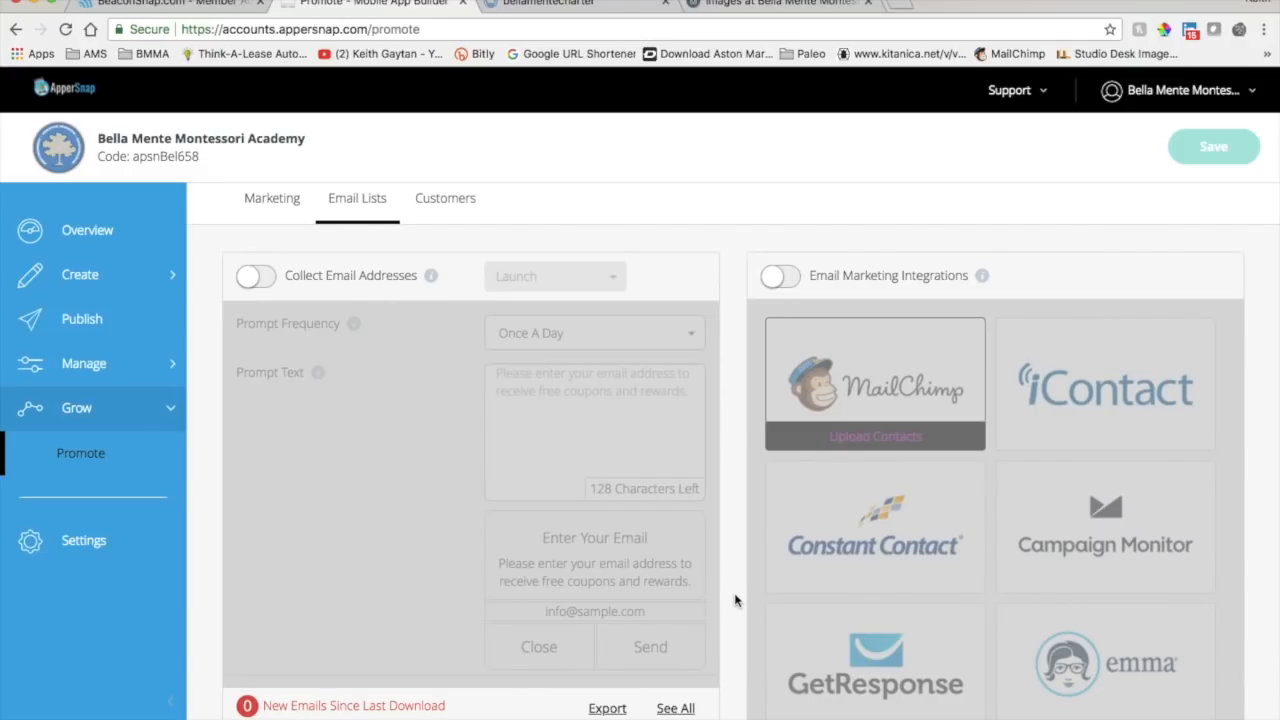
scroll(735, 600, "up", 3)
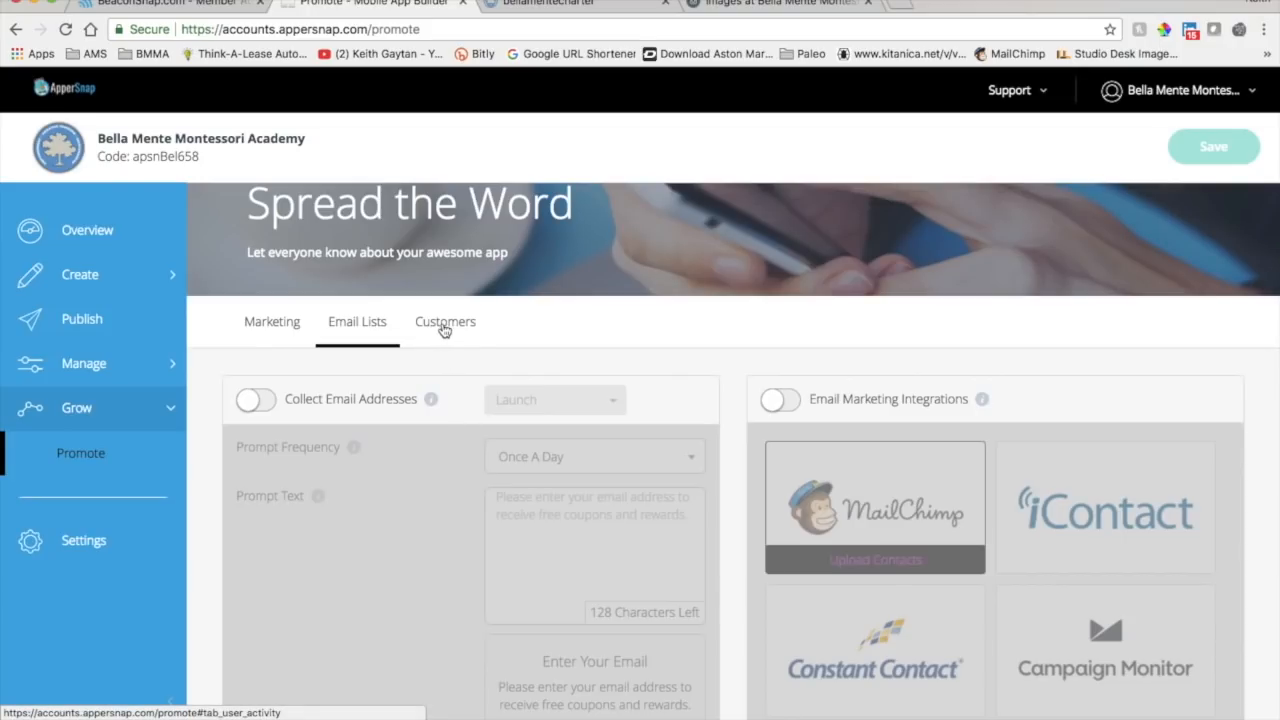
Look through the example customer records from first to last and open the Push Notifications page.
left_click(445, 328)
scroll(743, 534, "down", 5)
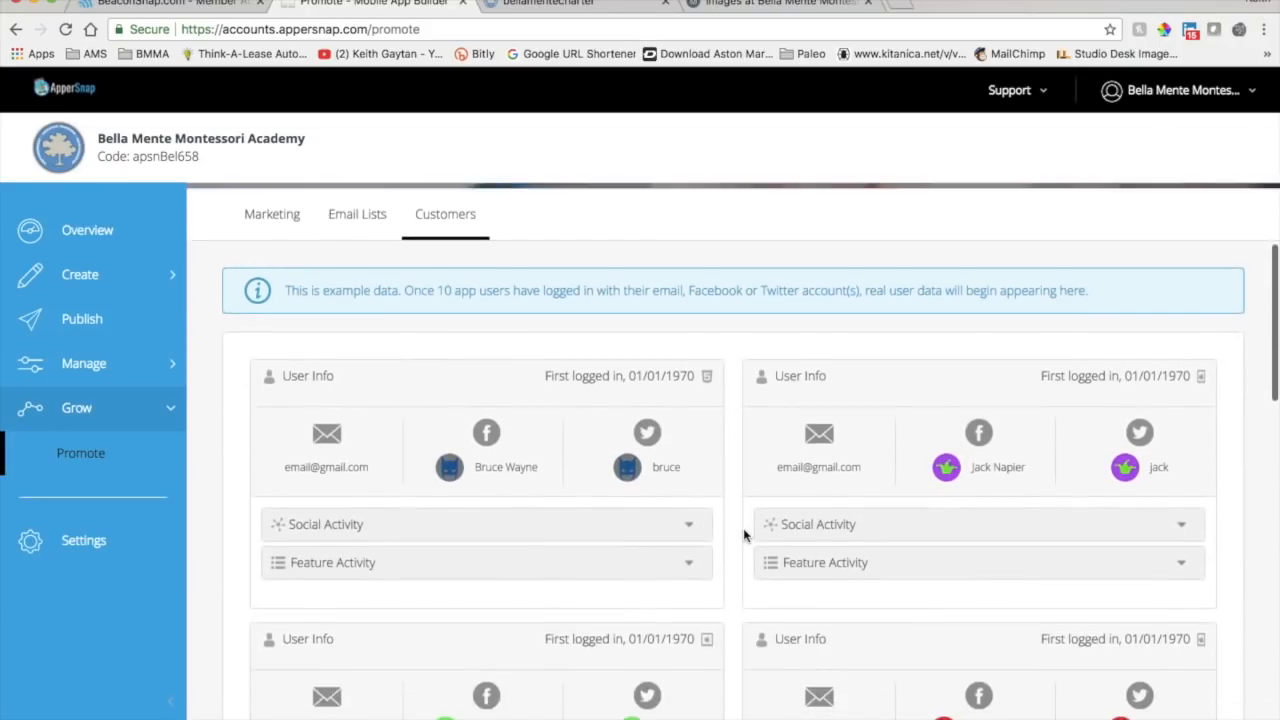
scroll(743, 535, "down", 6)
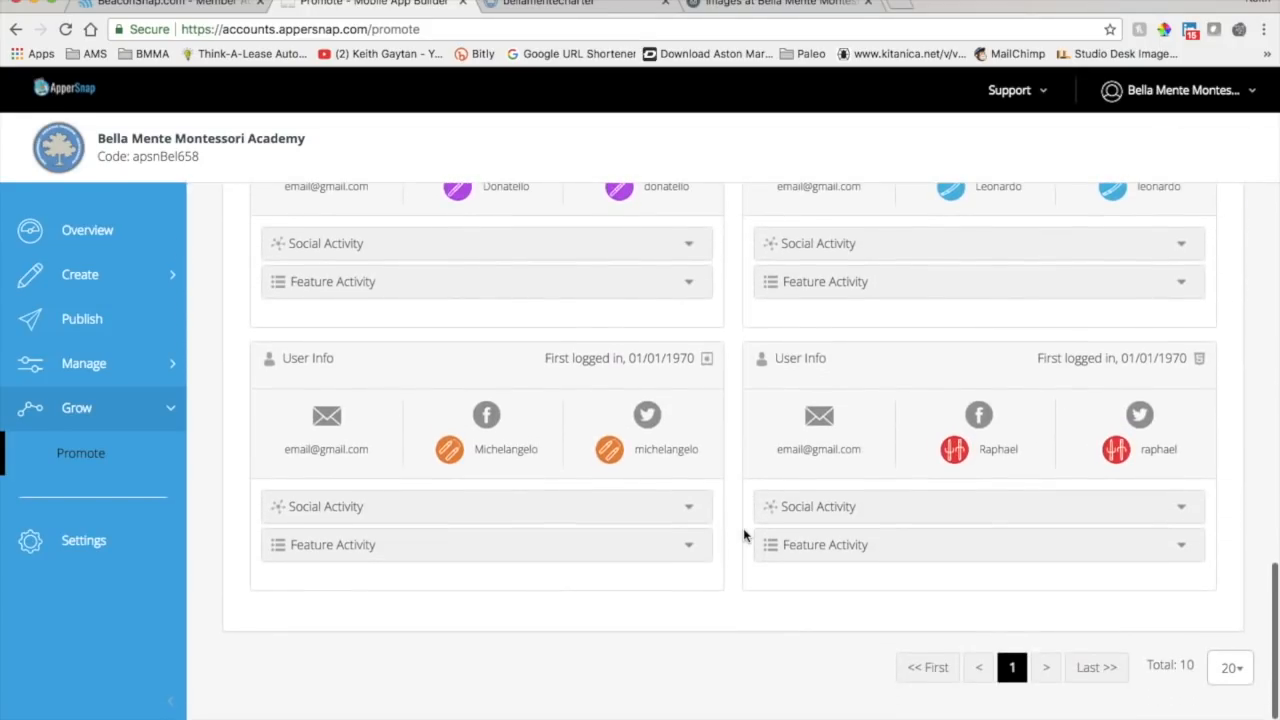
scroll(743, 528, "up", 10)
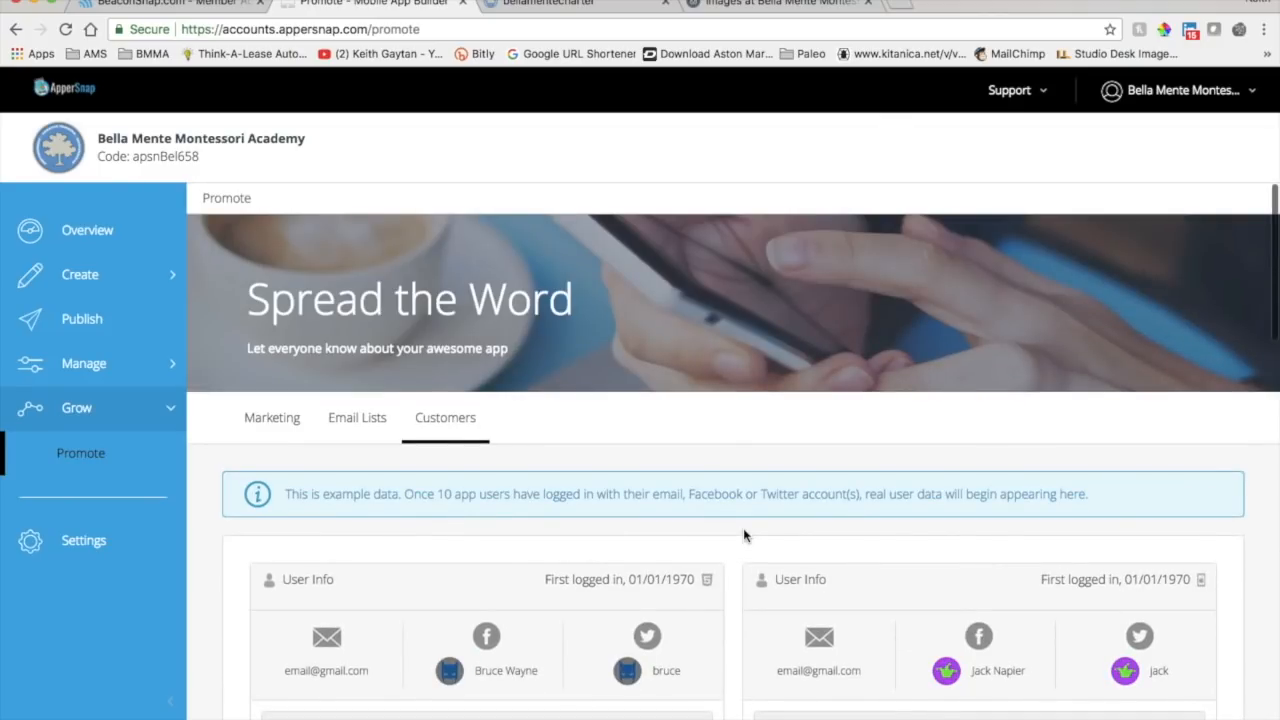
left_click(90, 375)
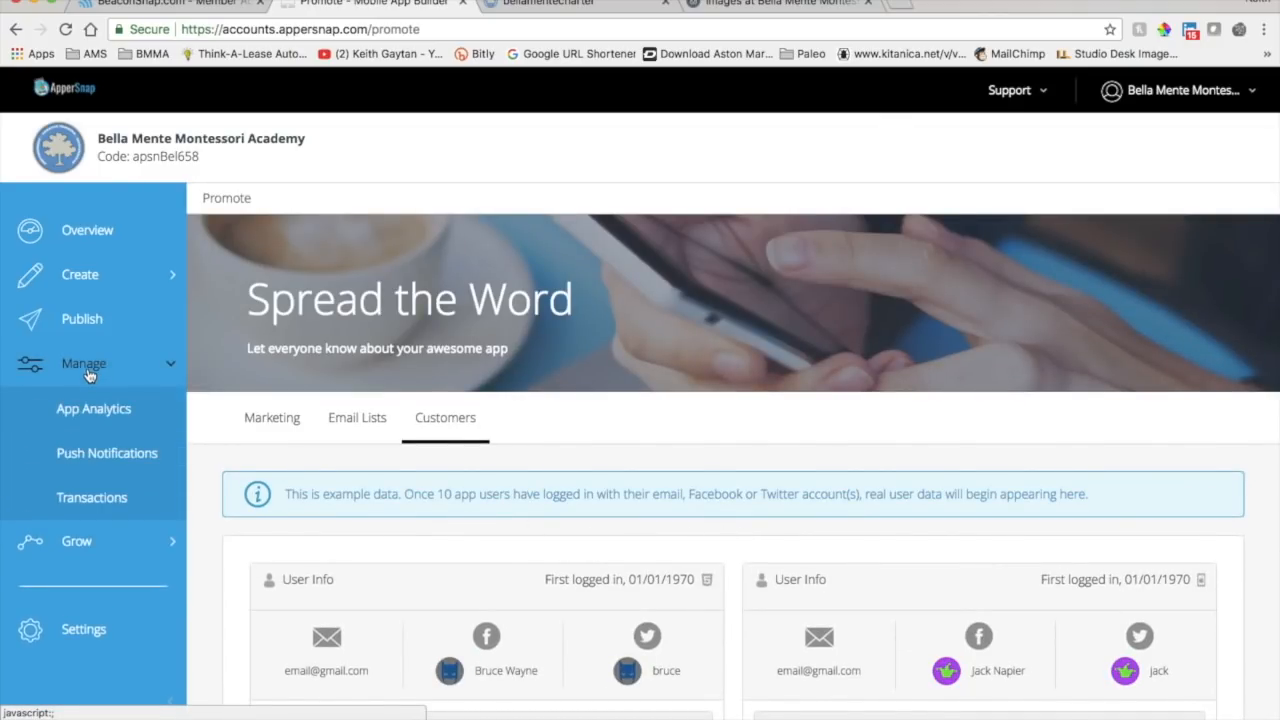
left_click(92, 456)
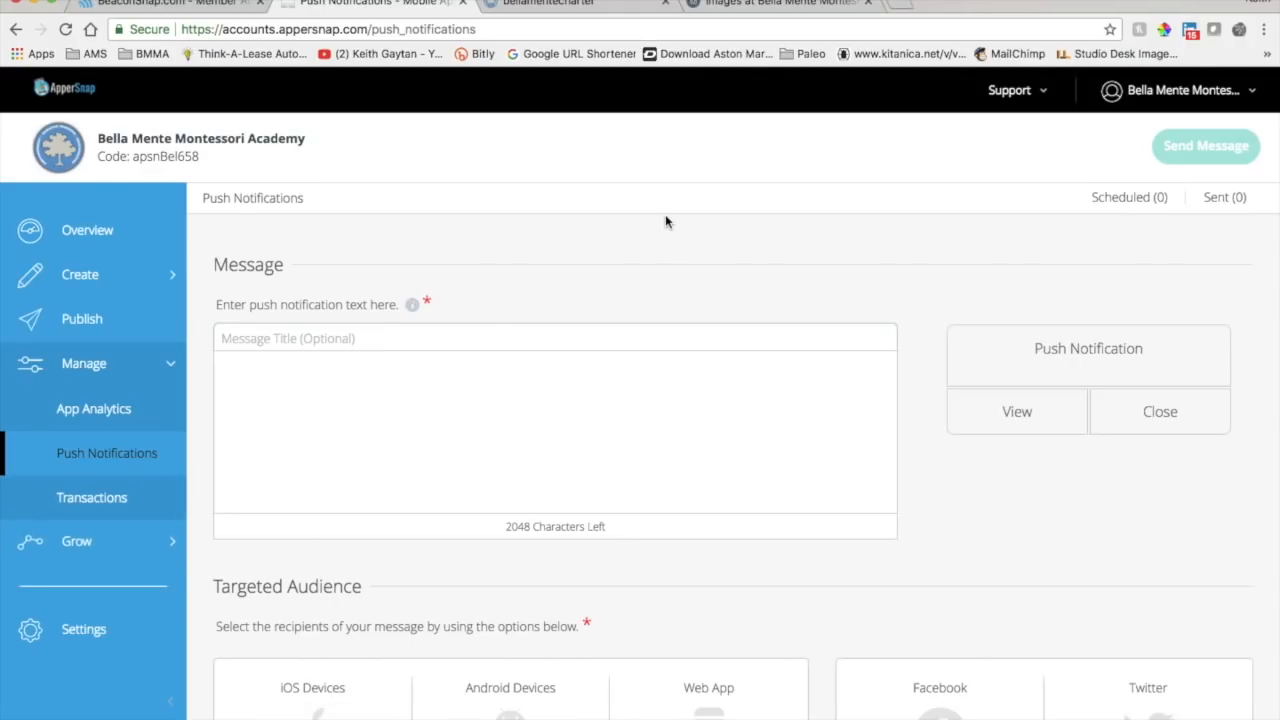
left_click(901, 8)
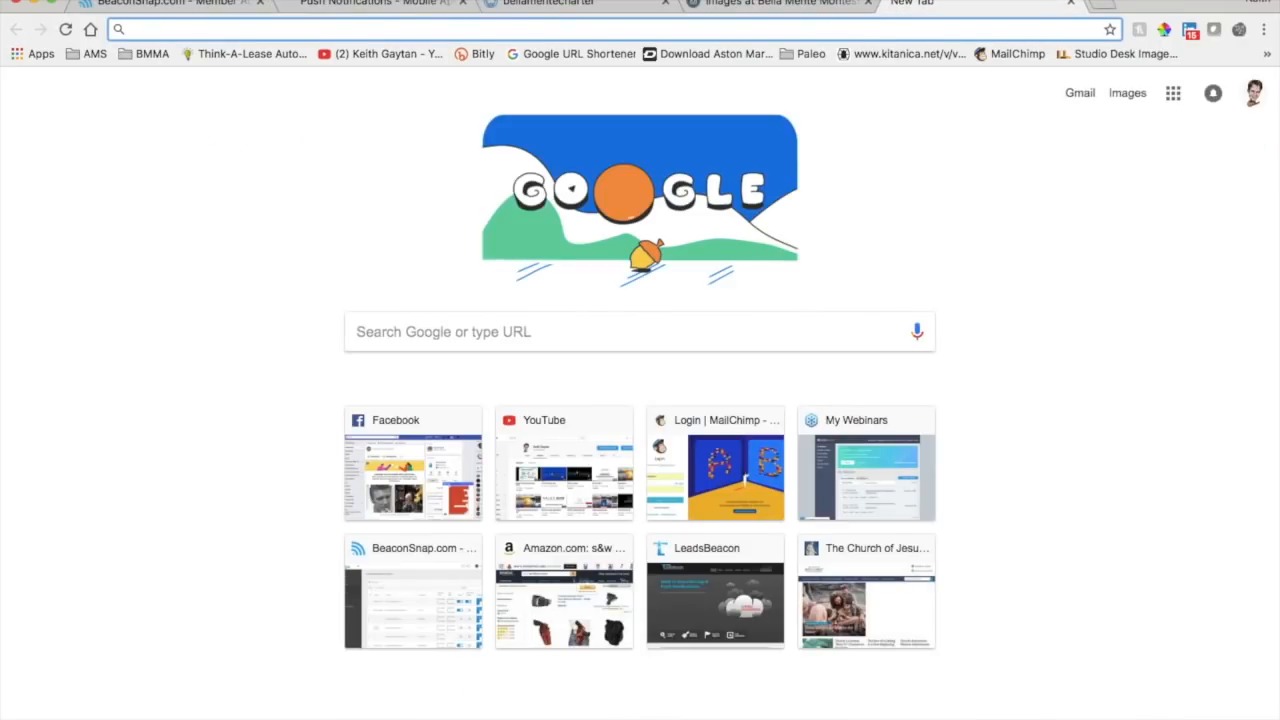
type("SKIPPER")
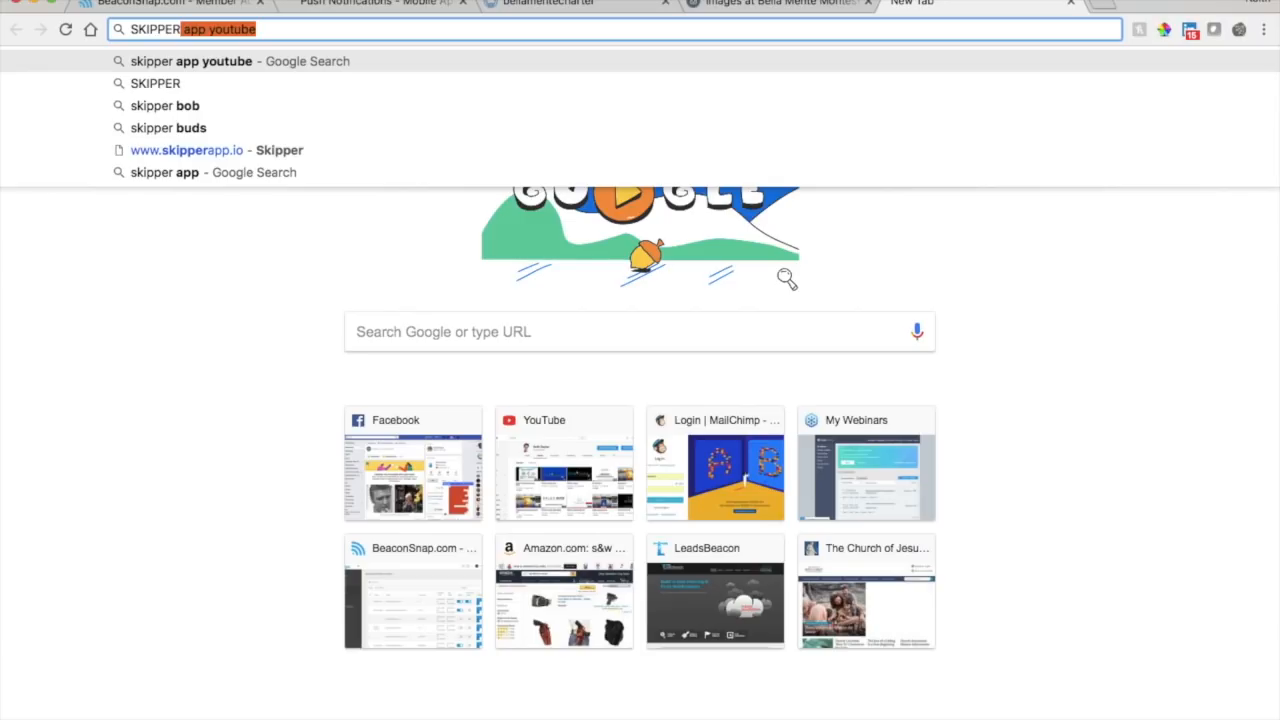
type(" APP")
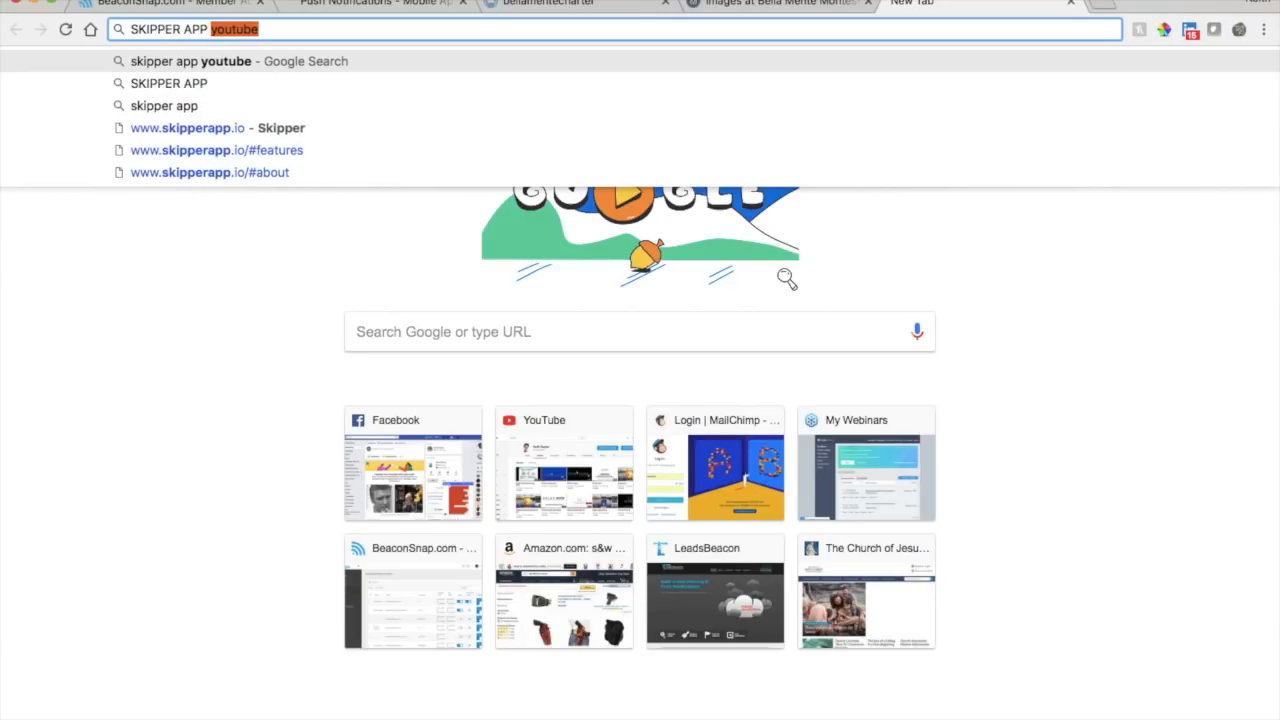
key("BackSpace")
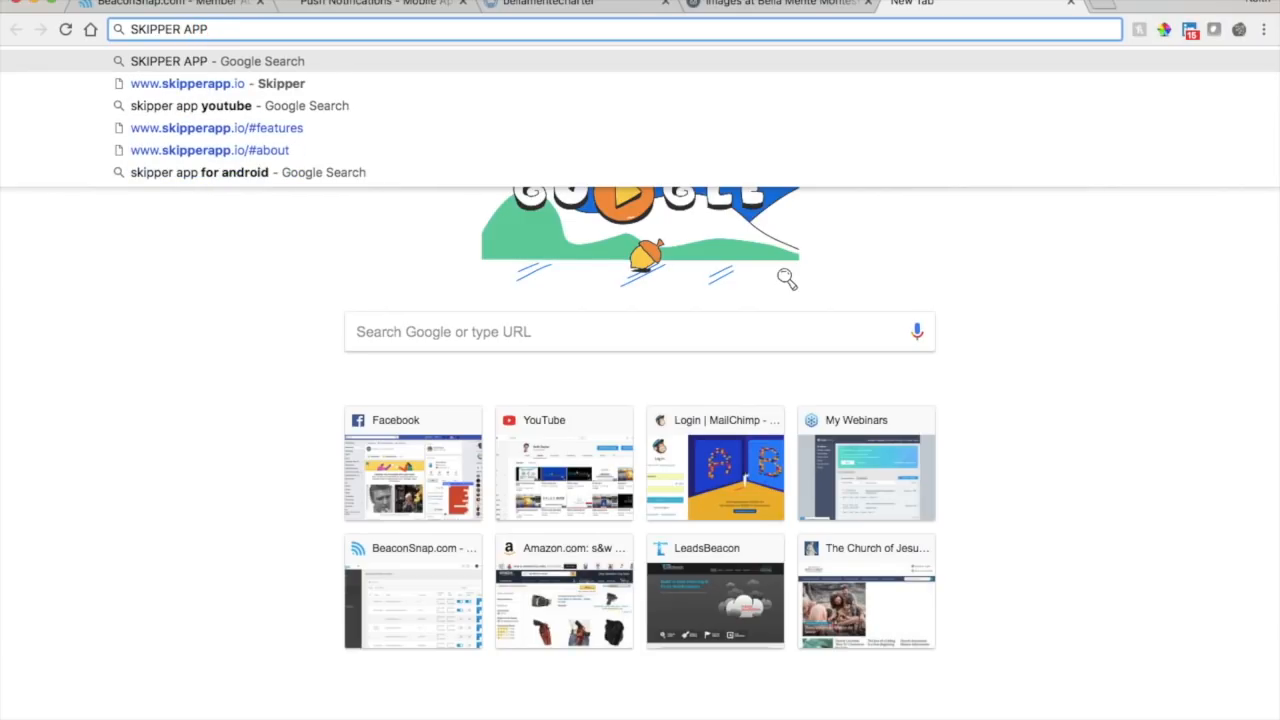
key("Return")
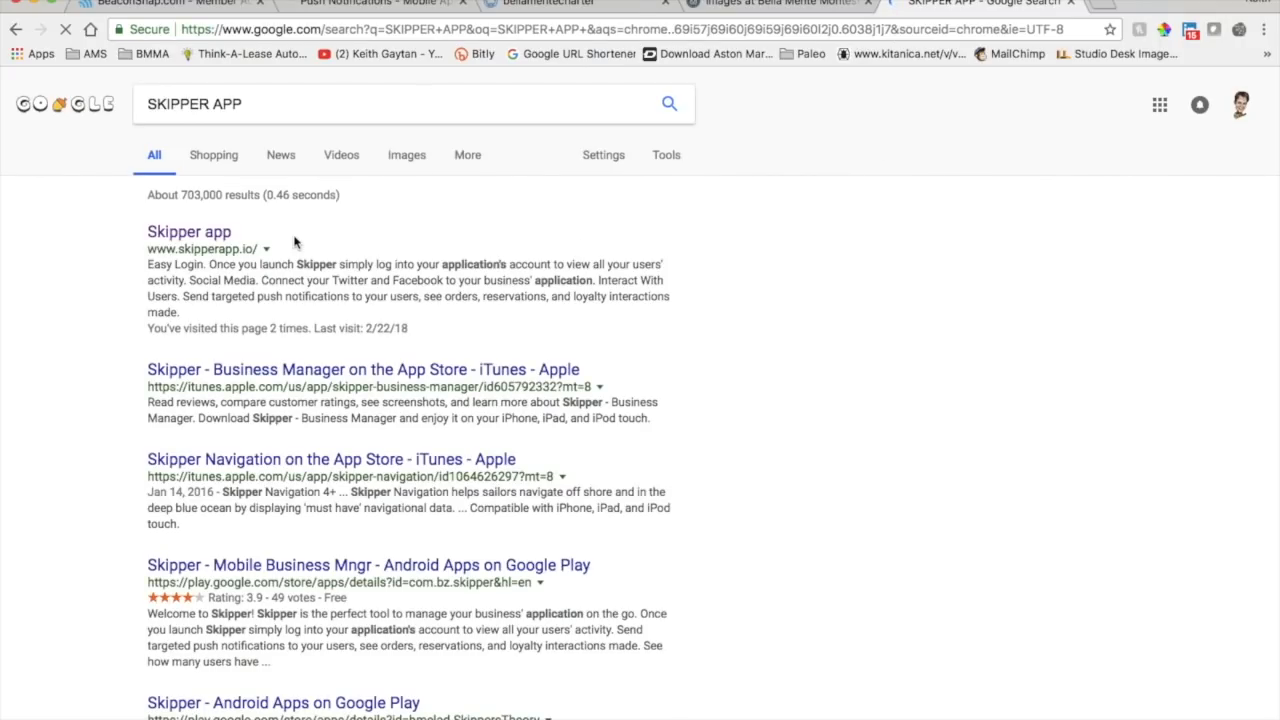
left_click(190, 235)
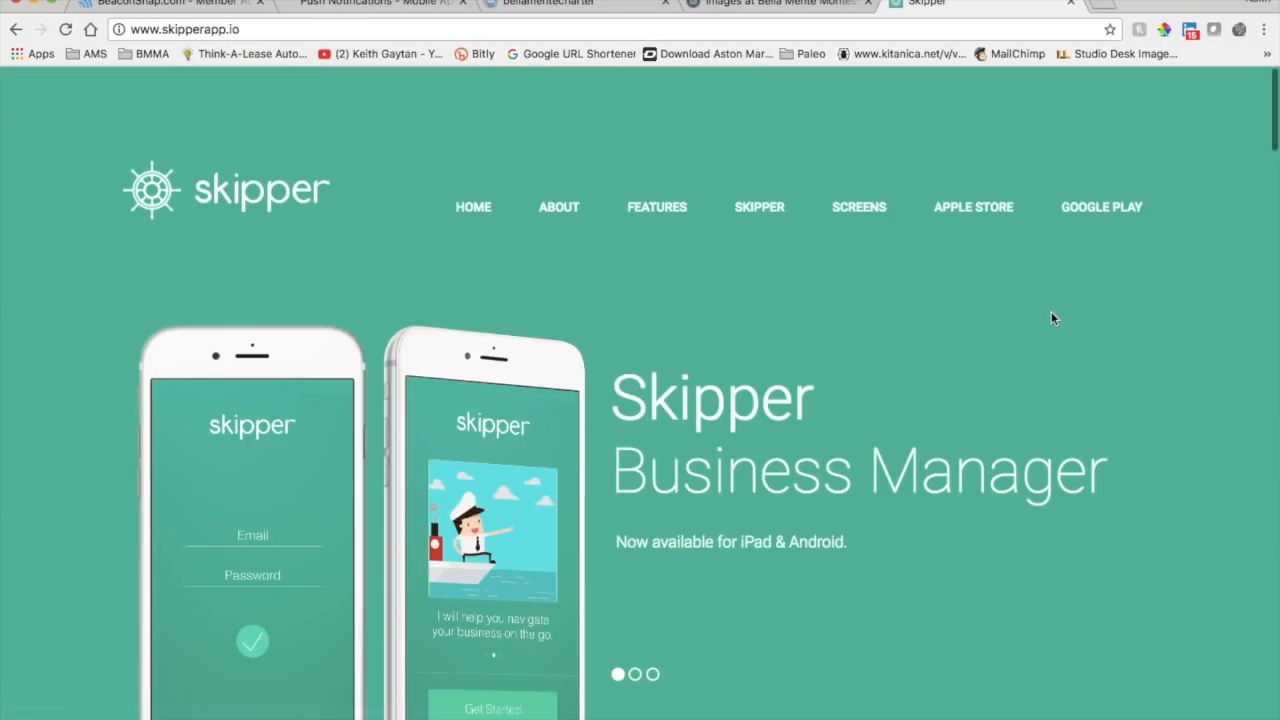
Read through the Features section of the Skipper website and return to its home section.
left_click(652, 213)
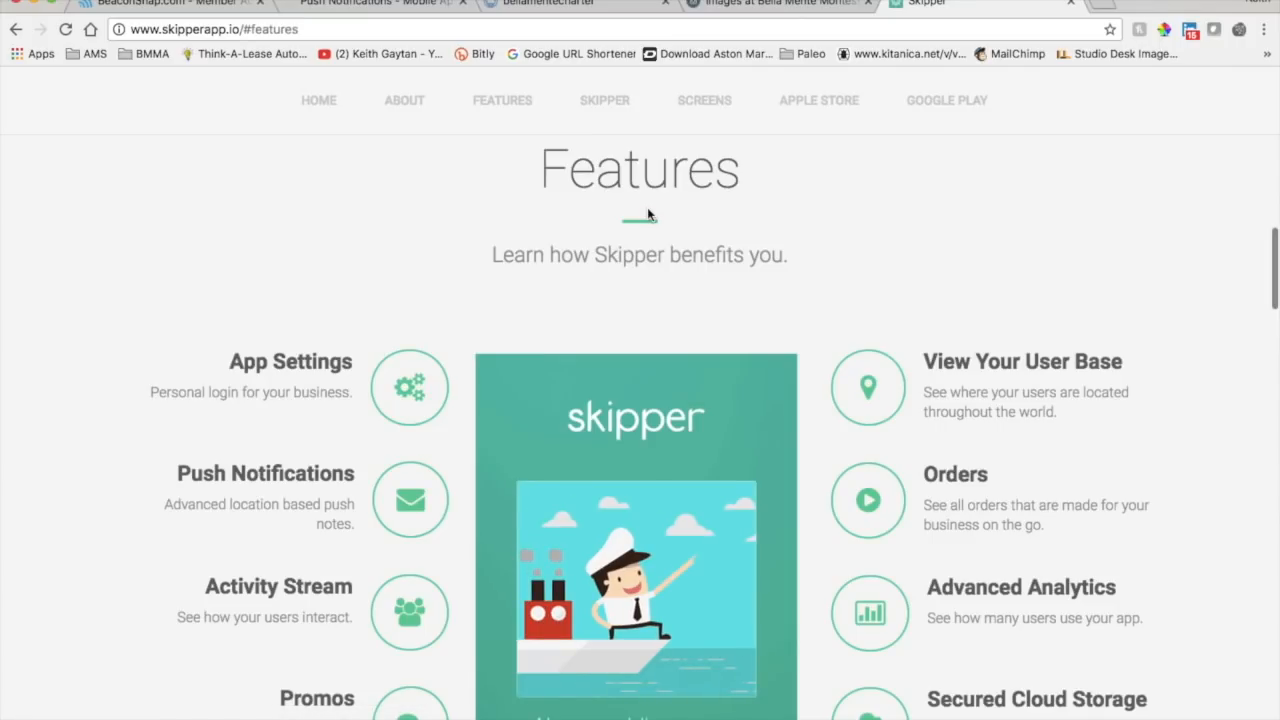
scroll(1215, 434, "down", 3)
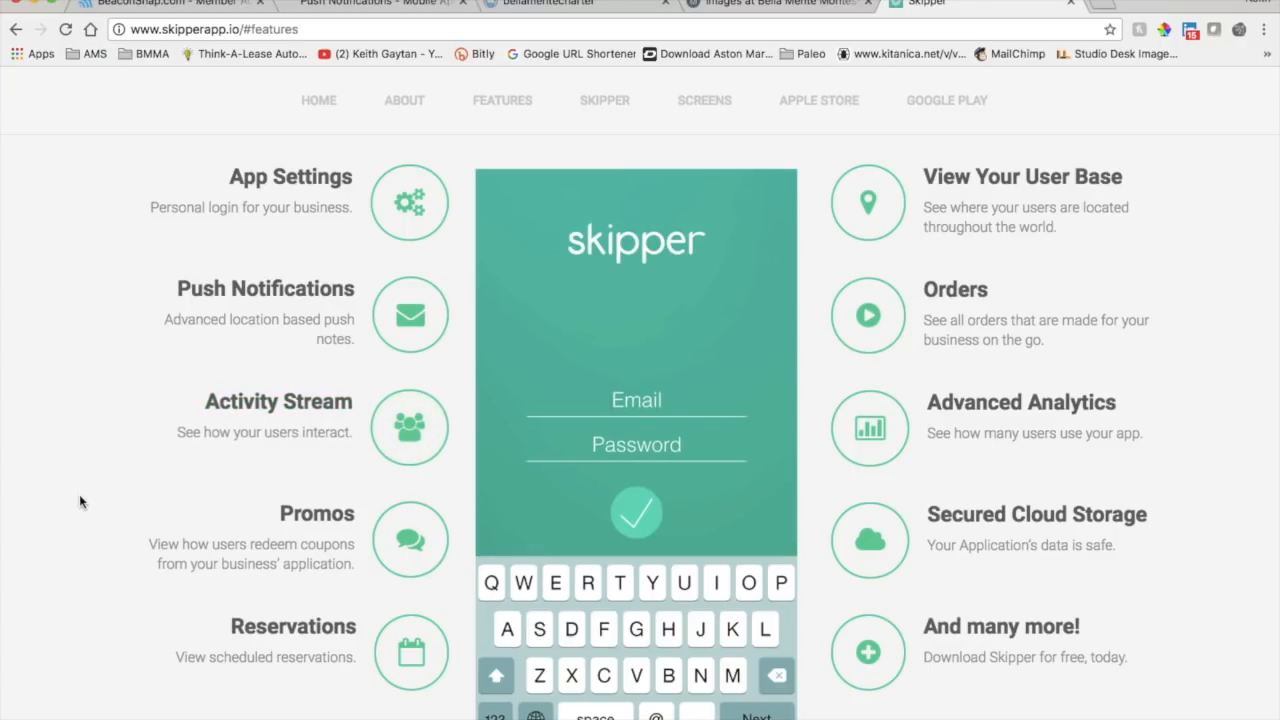
scroll(118, 461, "down", 3)
scroll(118, 461, "up", 5)
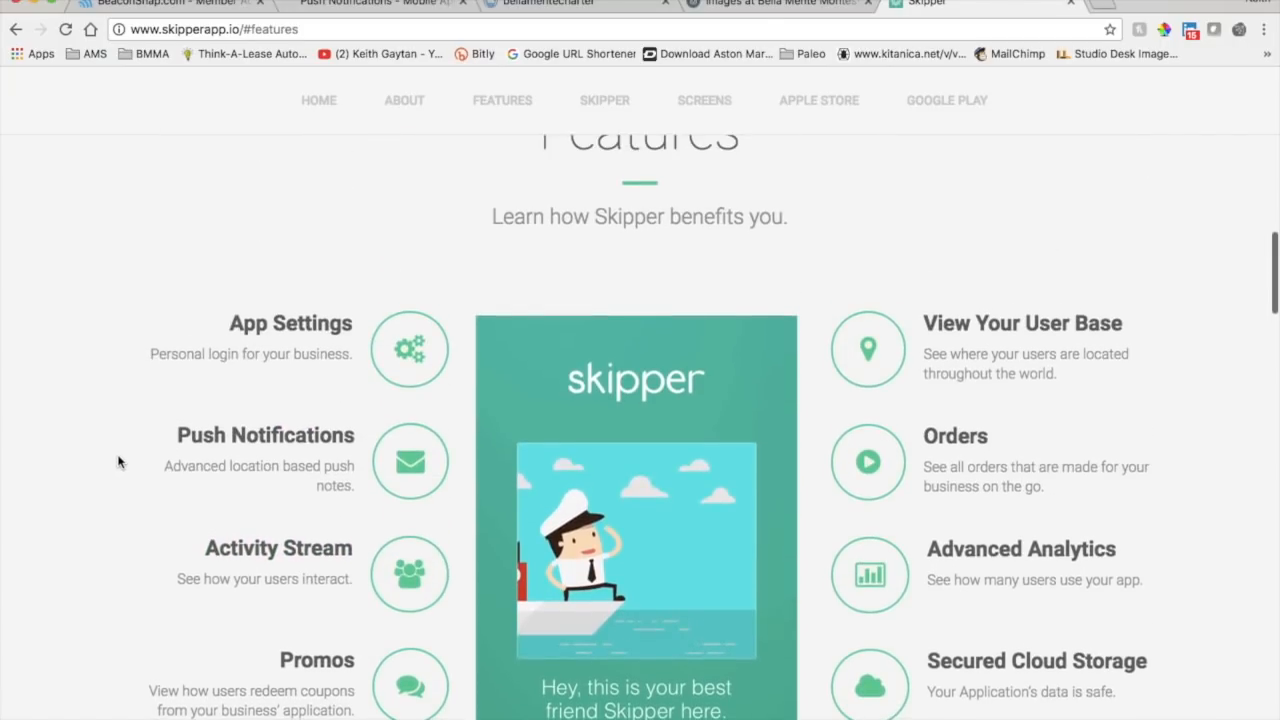
scroll(118, 461, "down", 3)
scroll(118, 461, "up", 10)
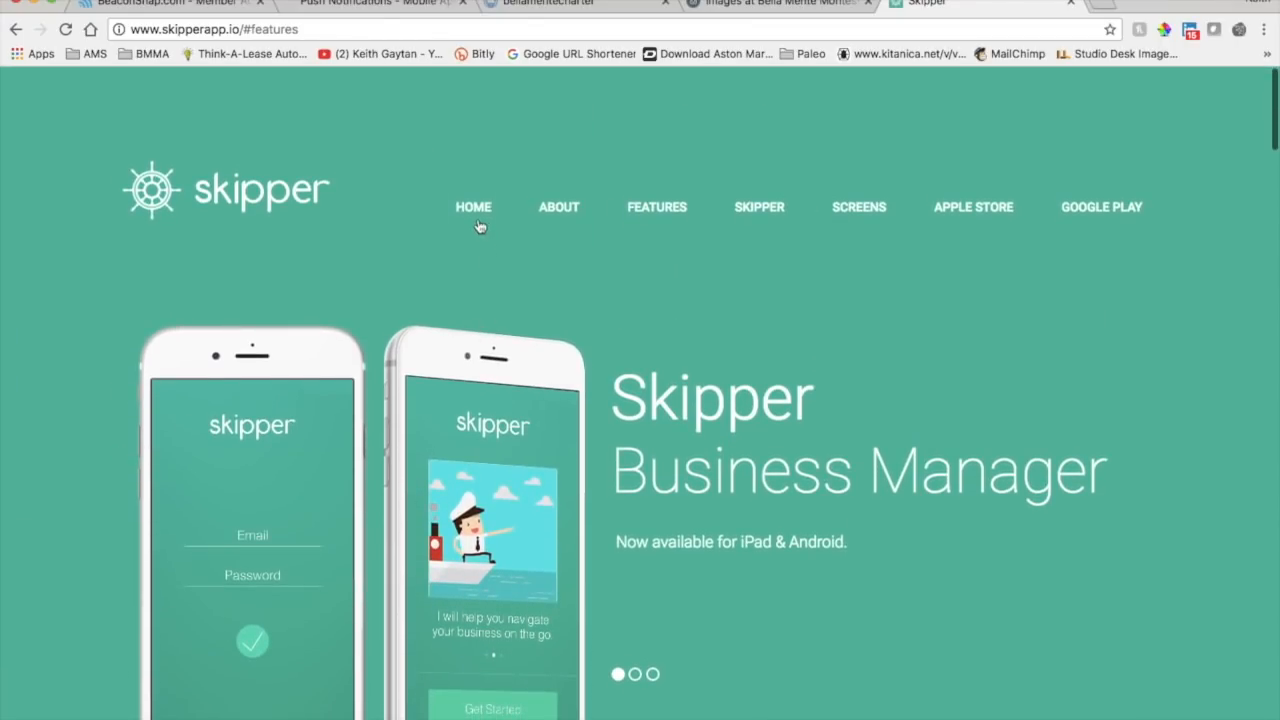
left_click(475, 210)
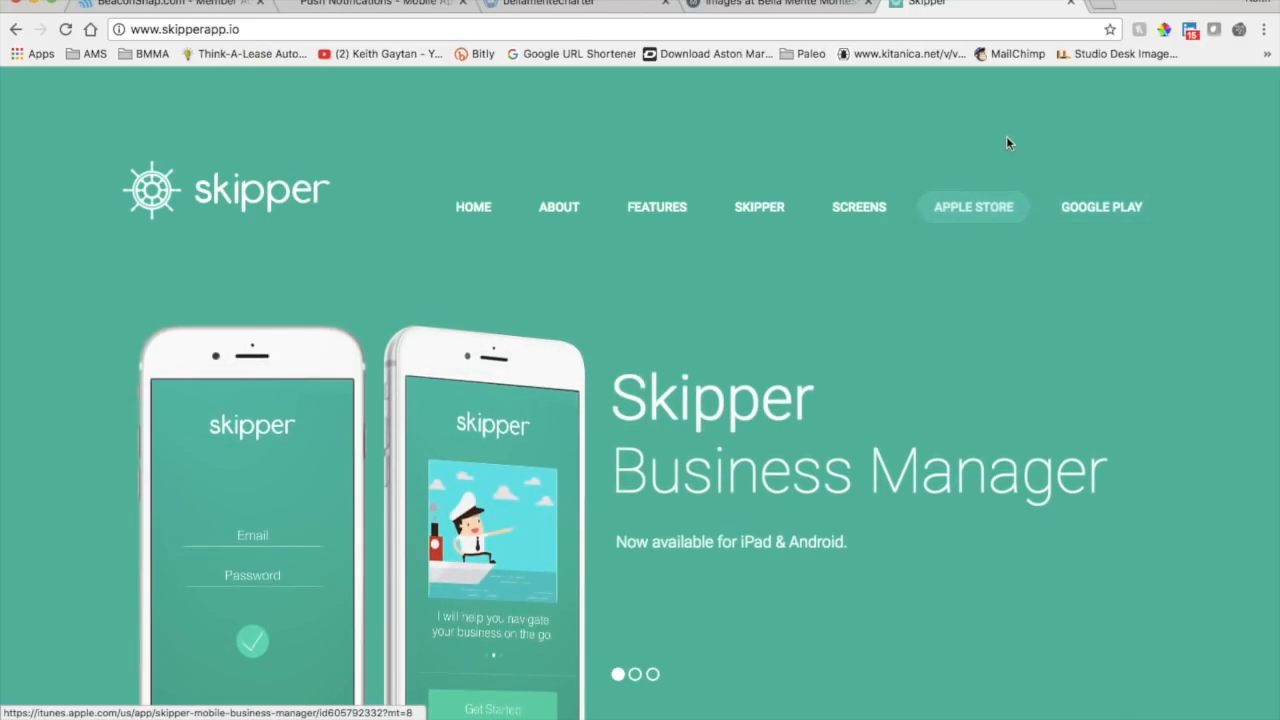
Switch back to the ApperSnap app builder and expand the Create section.
left_click(333, 3)
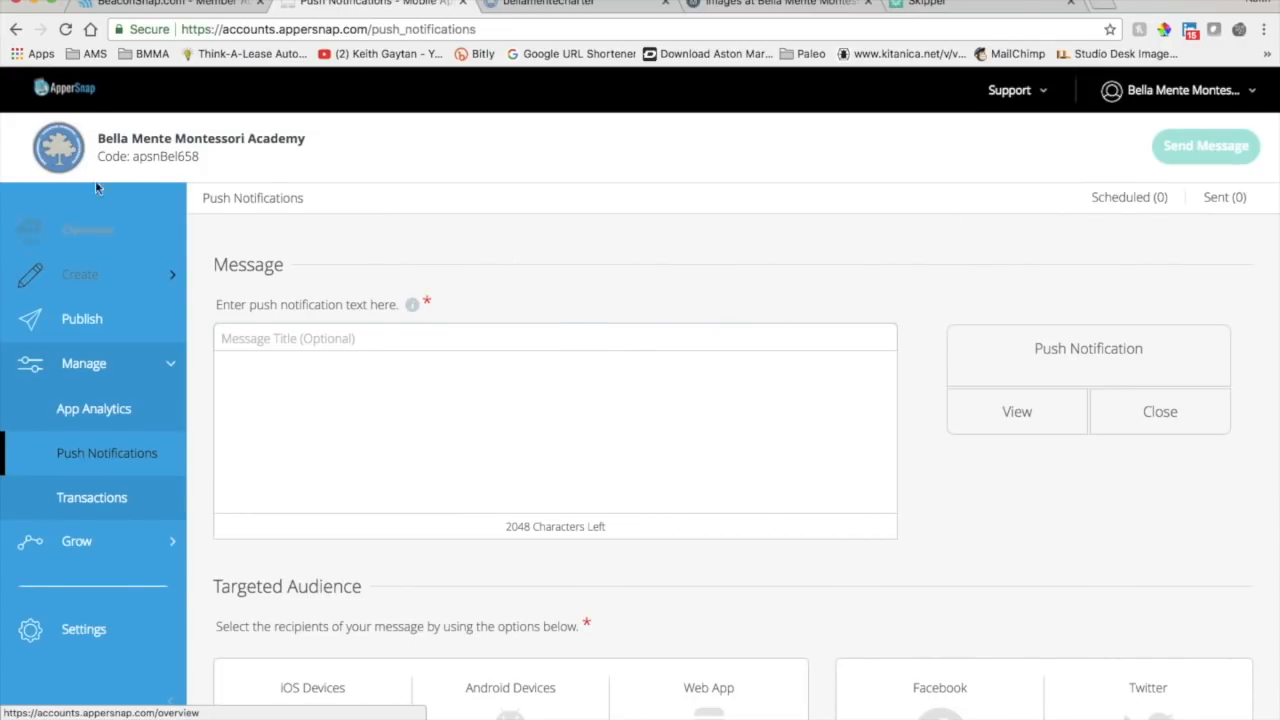
left_click(60, 150)
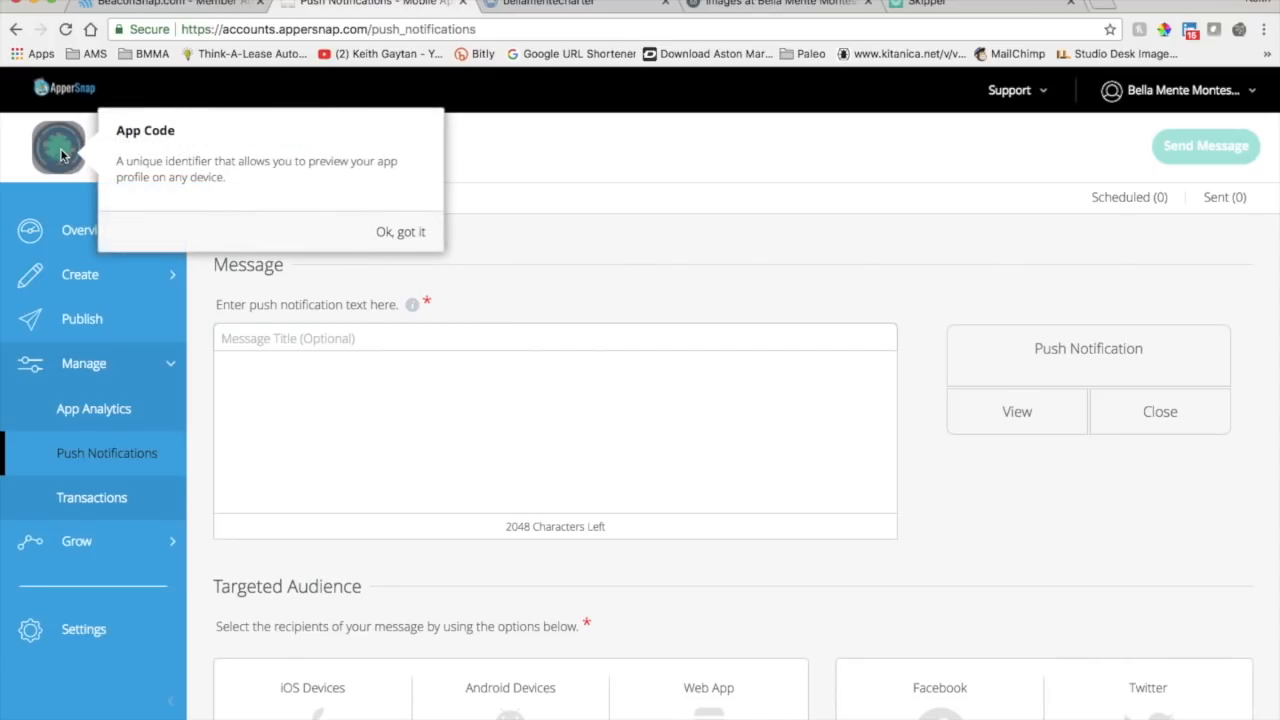
left_click(143, 292)
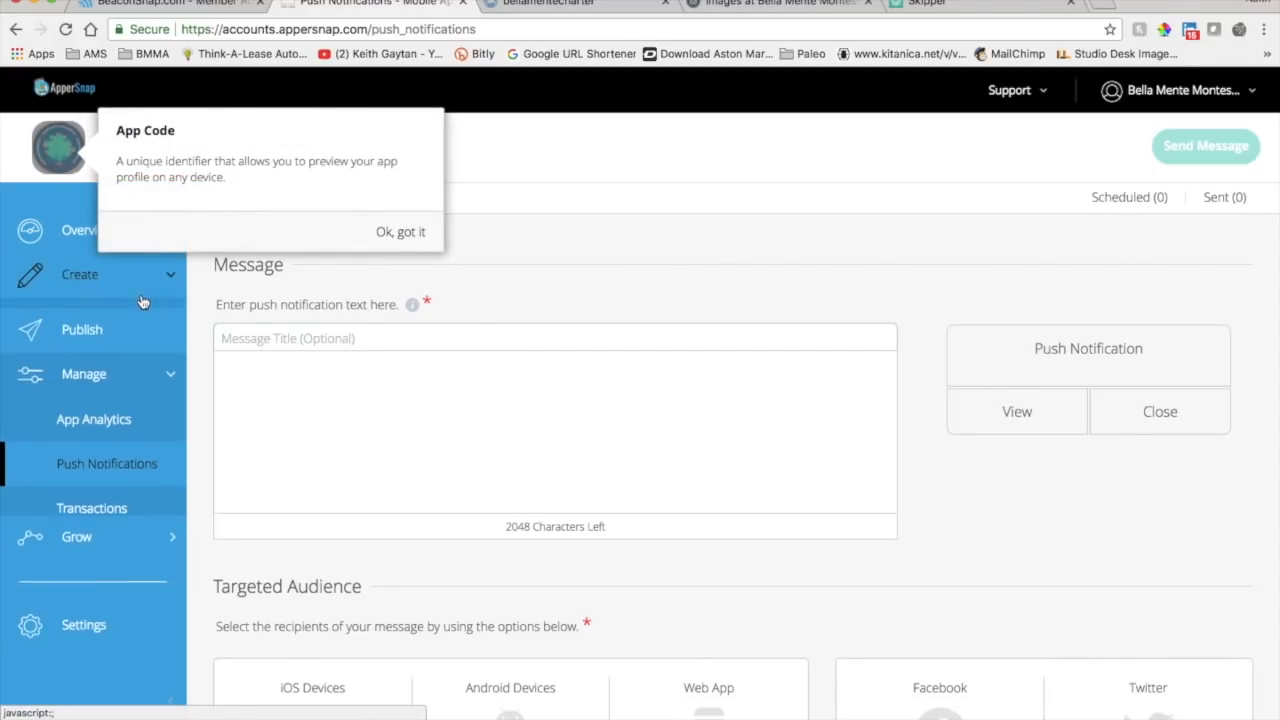